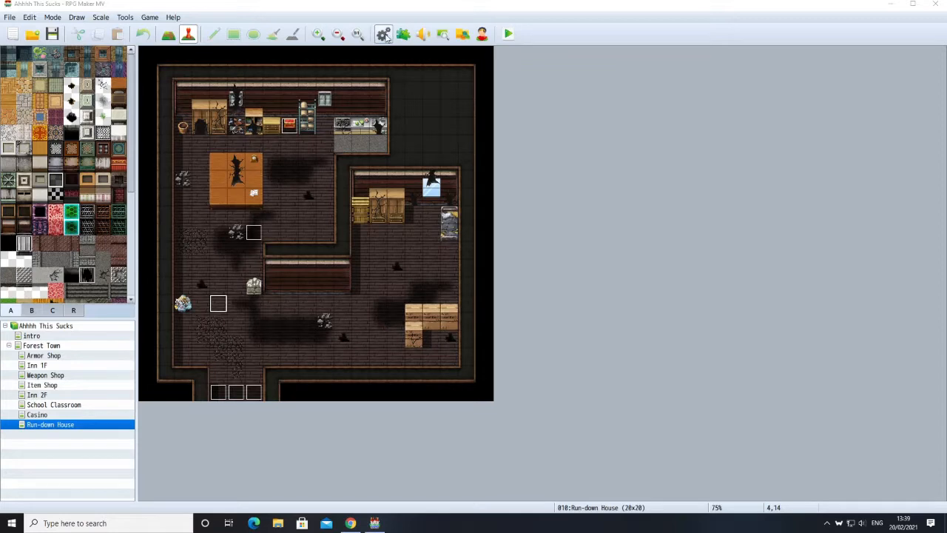
Open the Forest Town map and look over its buildings from the north wall down to the inn.
{"action": "left_click", "coordinate": [55, 346]}
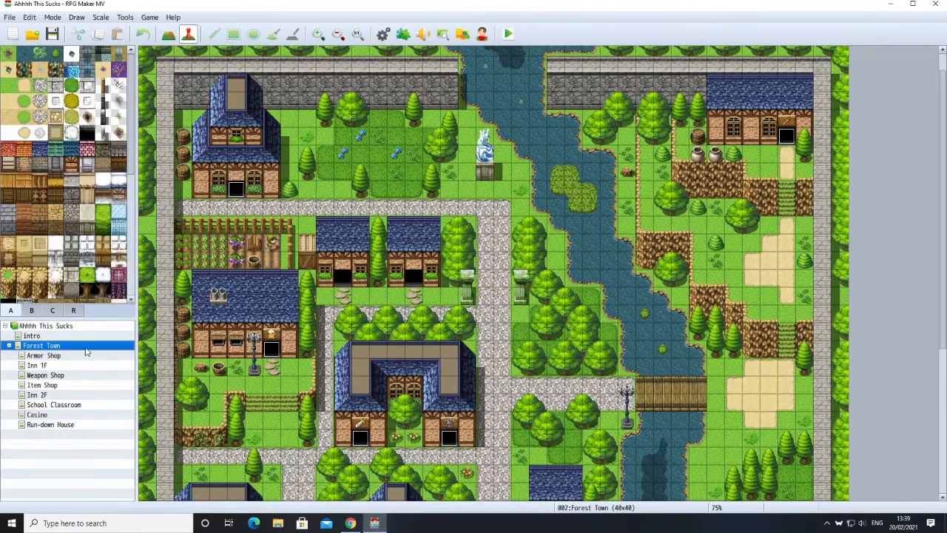
{"action": "scroll", "coordinate": [555, 333], "scroll_direction": "down", "scroll_amount": 2}
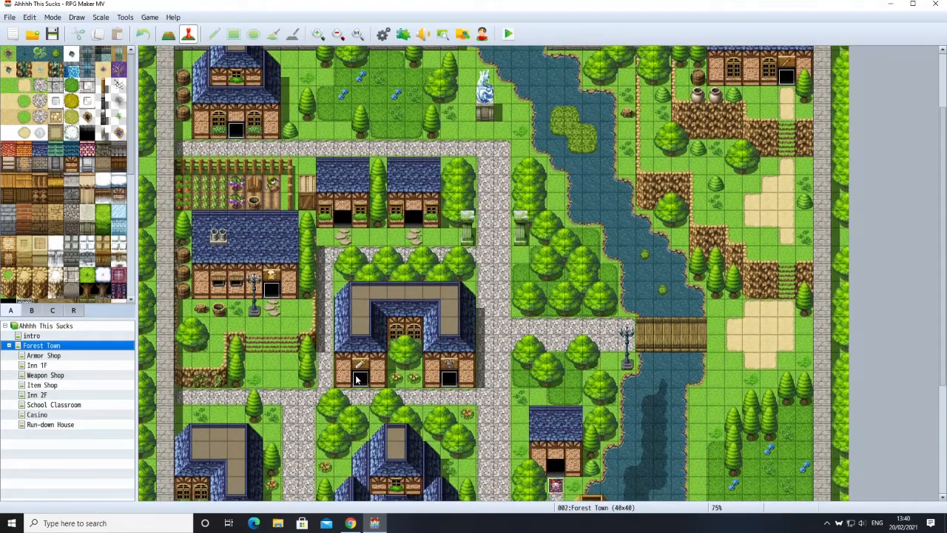
{"action": "scroll", "coordinate": [355, 380], "scroll_direction": "down", "scroll_amount": 1}
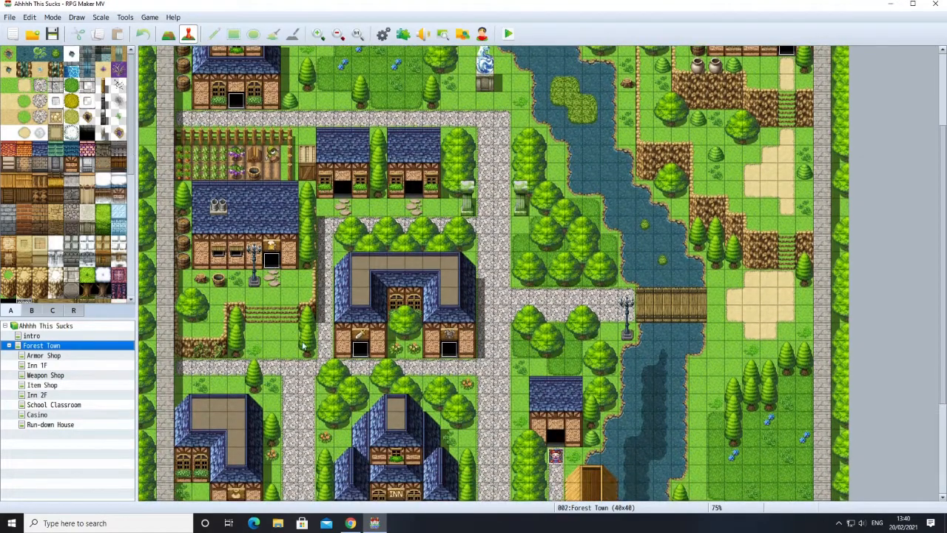
{"action": "scroll", "coordinate": [344, 376], "scroll_direction": "down", "scroll_amount": 2}
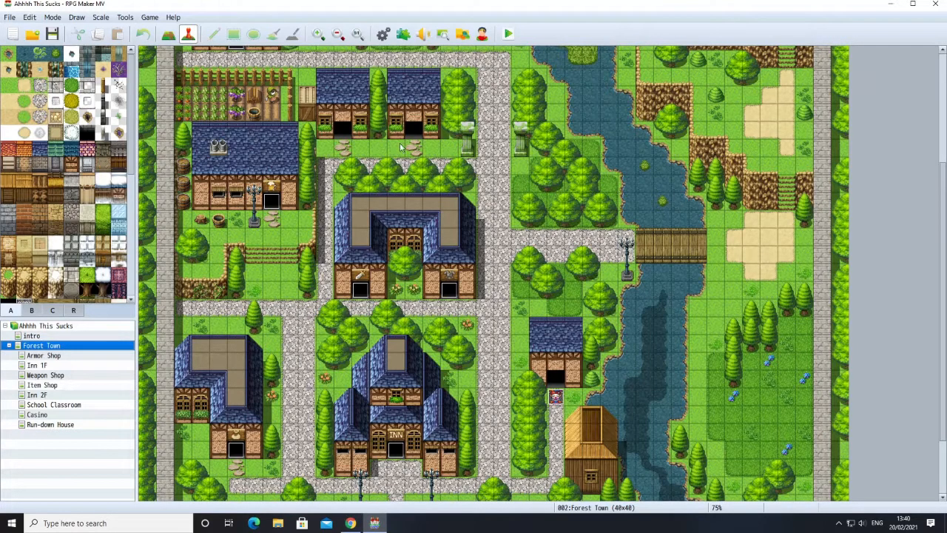
Save the project and launch a playtest with a new game.
{"action": "left_click", "coordinate": [49, 35]}
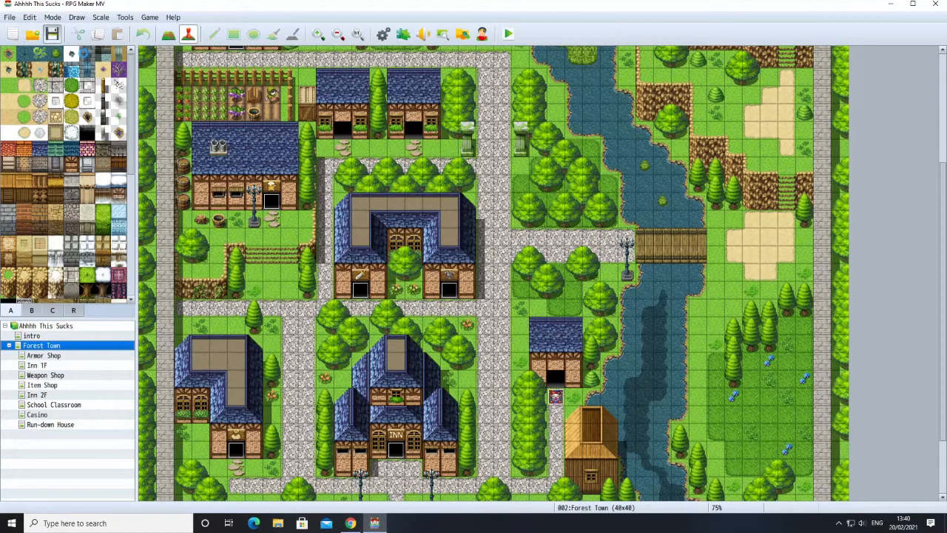
{"action": "left_click", "coordinate": [508, 35]}
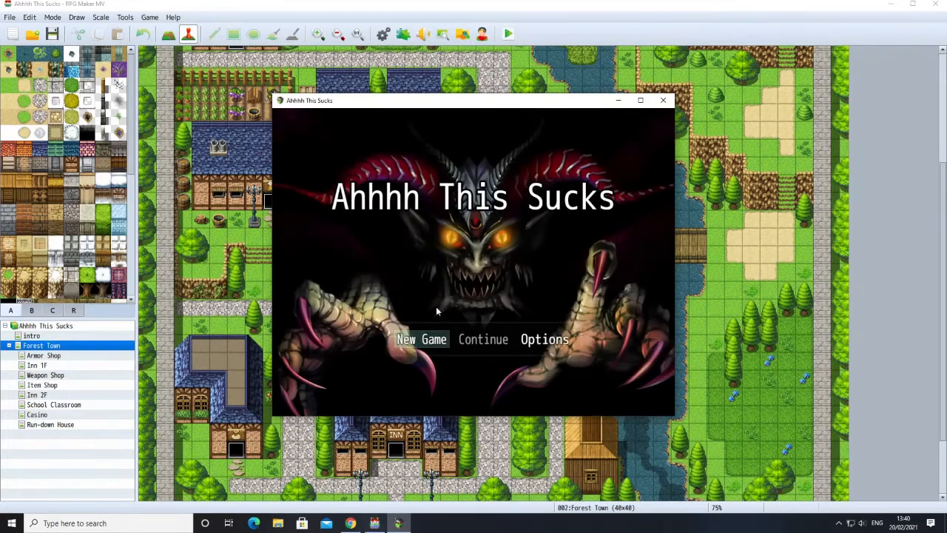
{"action": "left_click", "coordinate": [418, 342]}
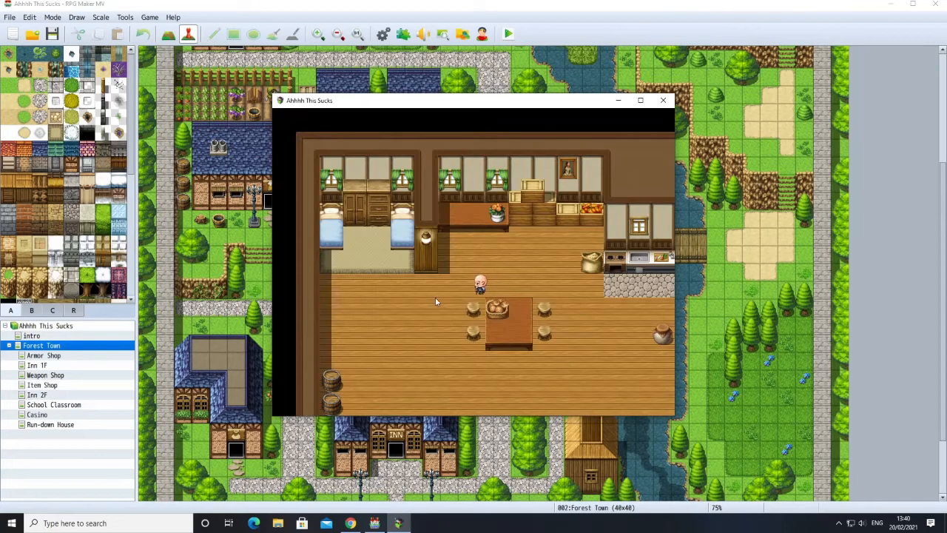
Choose Rangor, Hunter as the playable character in the intro.
{"action": "key", "text": "Left"}
{"action": "key", "text": "Down"}
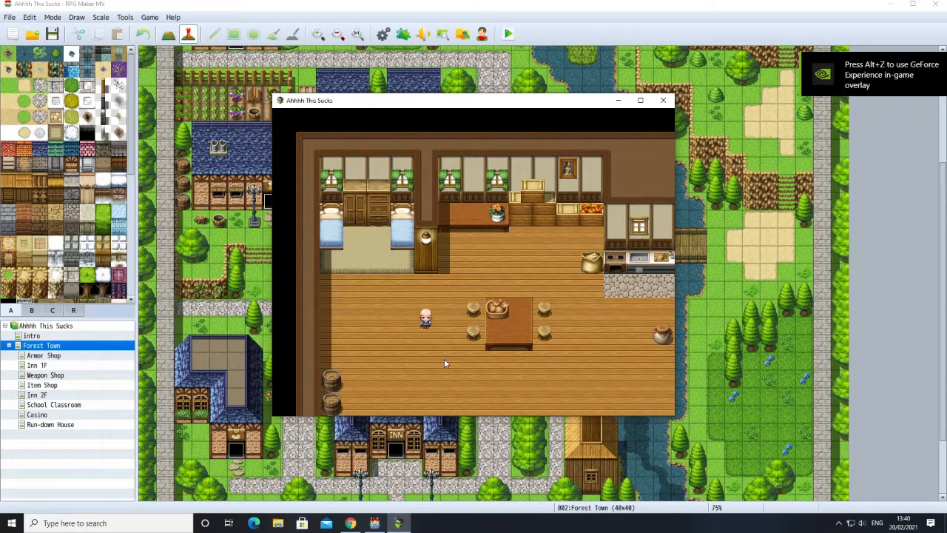
{"action": "key", "text": "Down"}
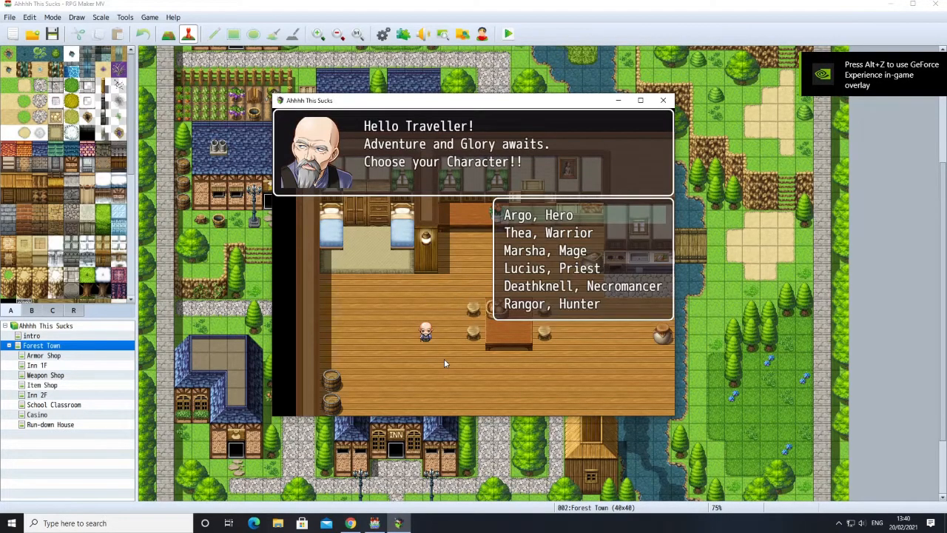
{"action": "double_click", "coordinate": [525, 304]}
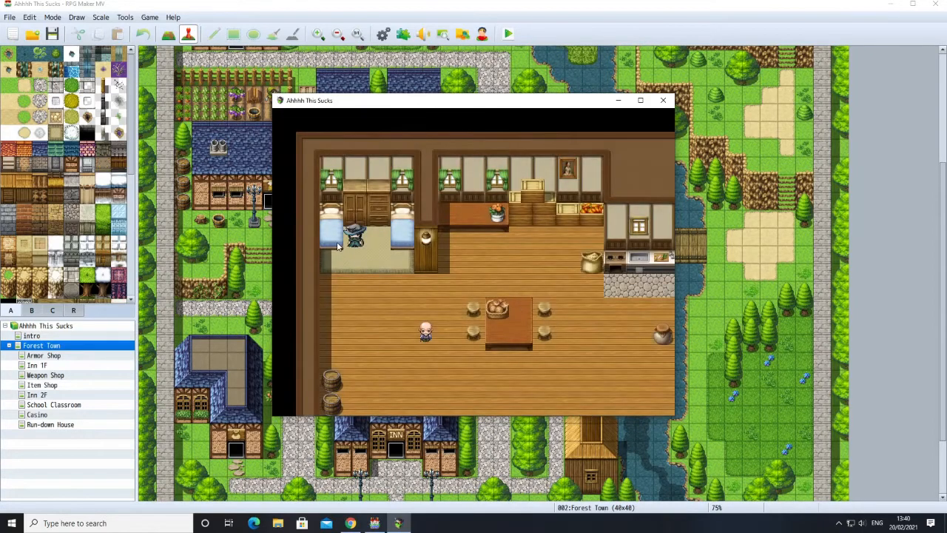
Walk to the old man in the intro house and go through his whole dialogue about the Demon.
{"action": "left_click", "coordinate": [422, 335]}
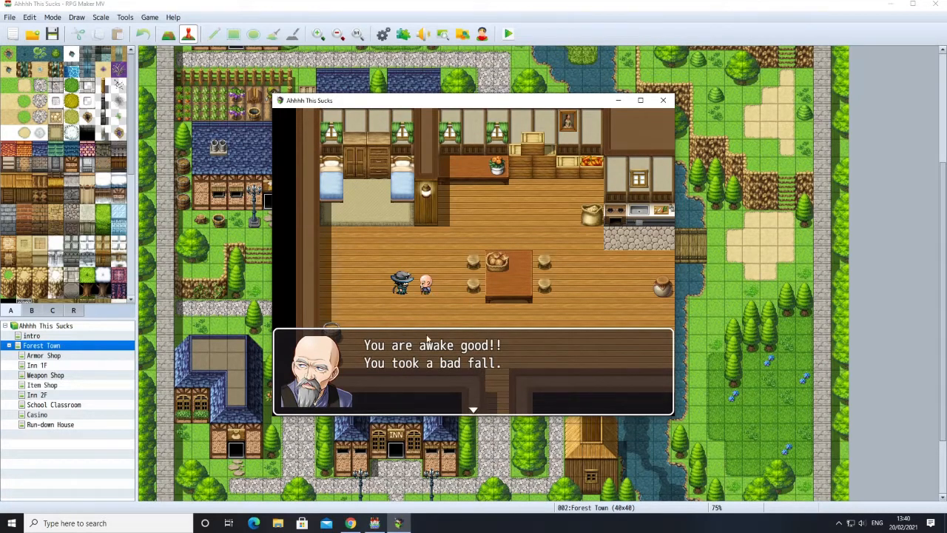
{"action": "left_click", "coordinate": [441, 381]}
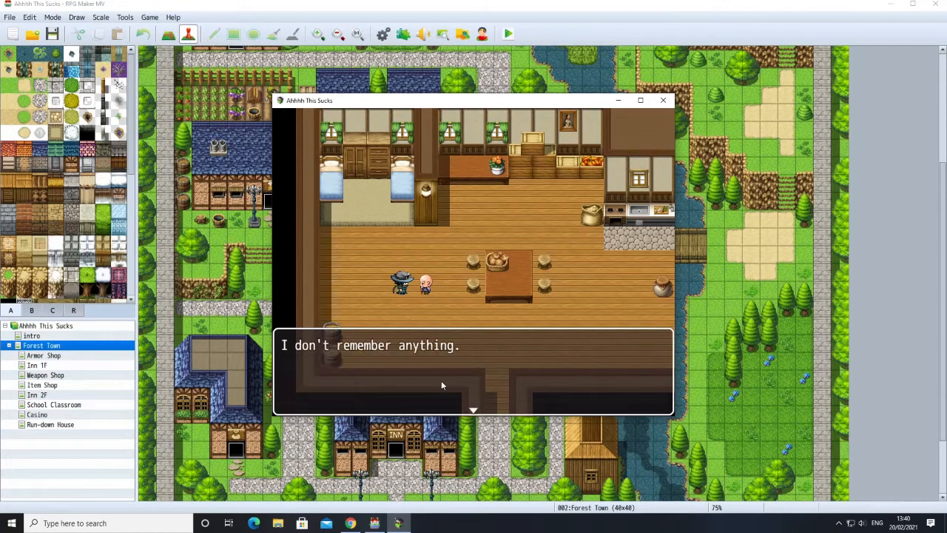
{"action": "left_click", "coordinate": [438, 380]}
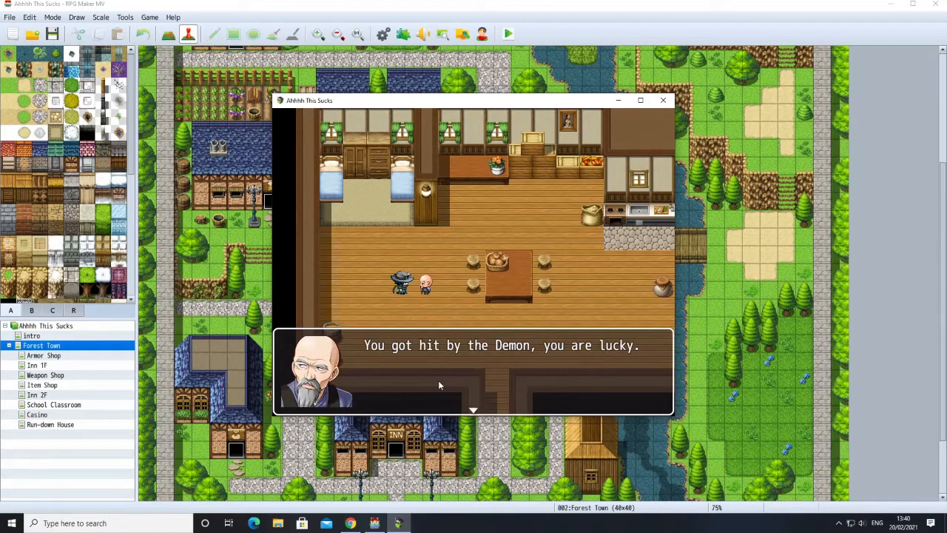
{"action": "left_click", "coordinate": [438, 380]}
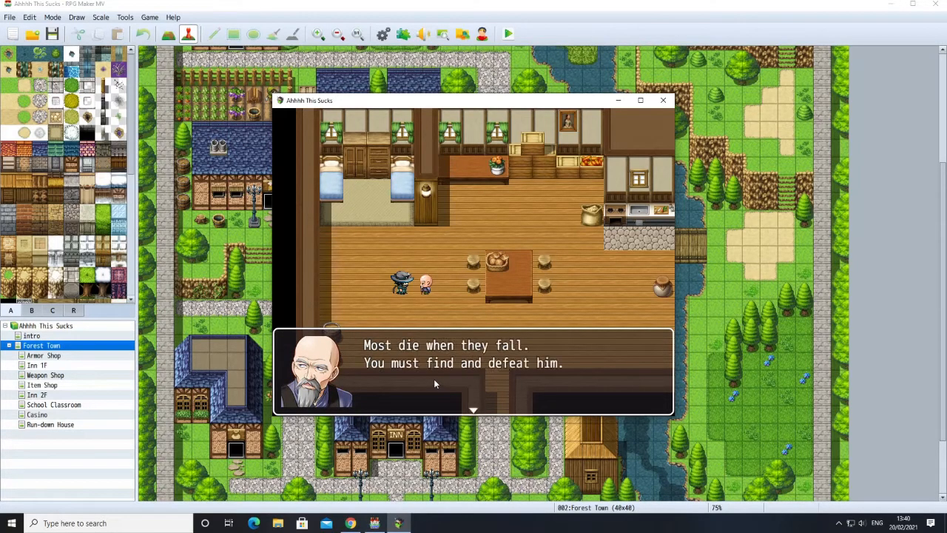
{"action": "left_click", "coordinate": [433, 379]}
{"action": "left_click", "coordinate": [434, 378]}
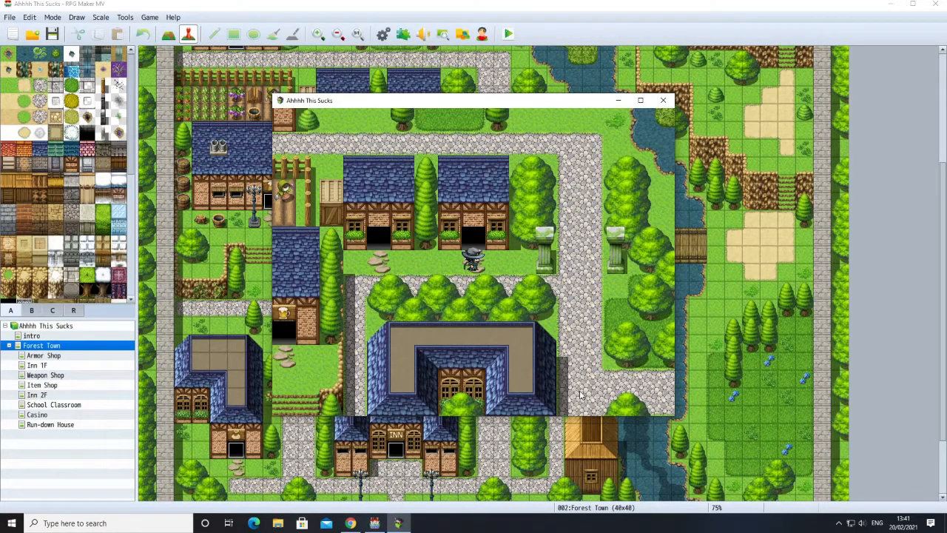
Walk the character south along the town's stone road and enter the inn.
{"action": "left_click", "coordinate": [581, 396]}
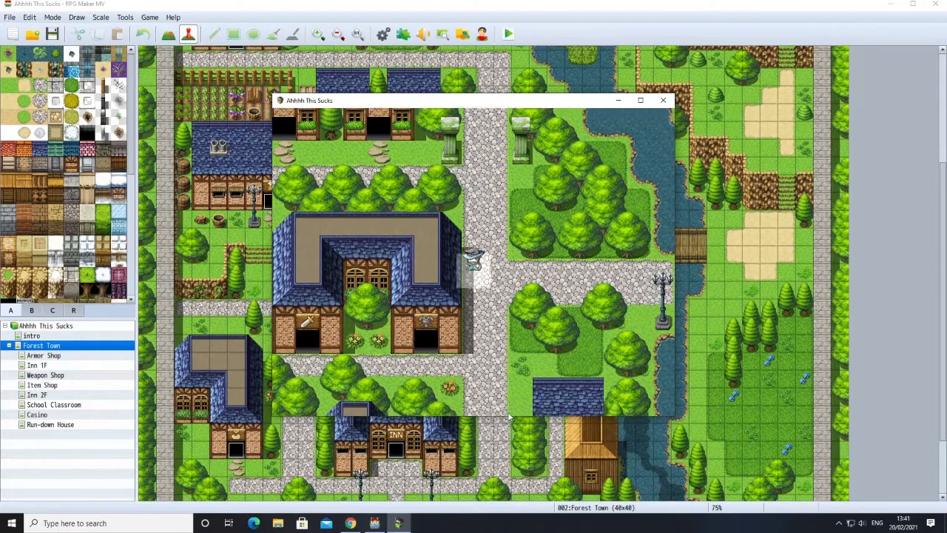
{"action": "left_click", "coordinate": [480, 380]}
{"action": "left_click", "coordinate": [480, 380]}
{"action": "left_click", "coordinate": [480, 379]}
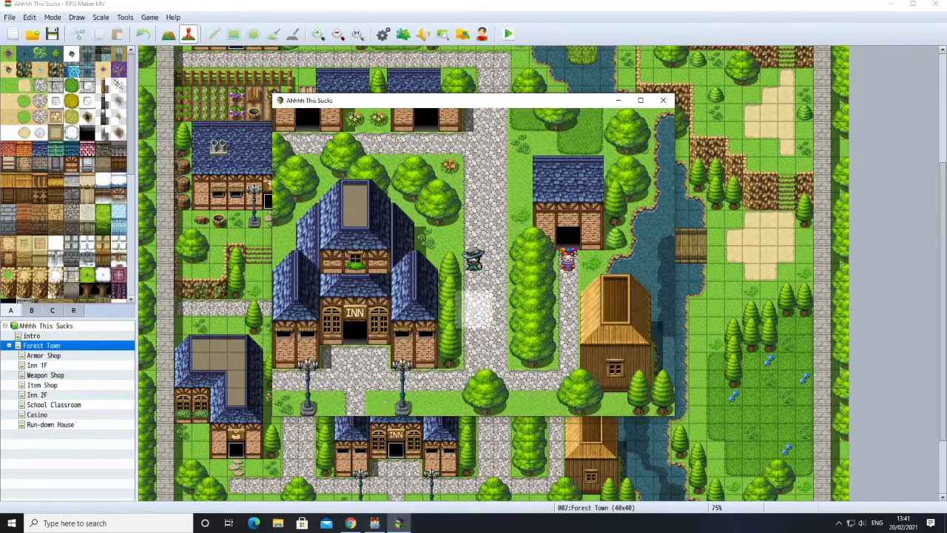
{"action": "left_click", "coordinate": [352, 280]}
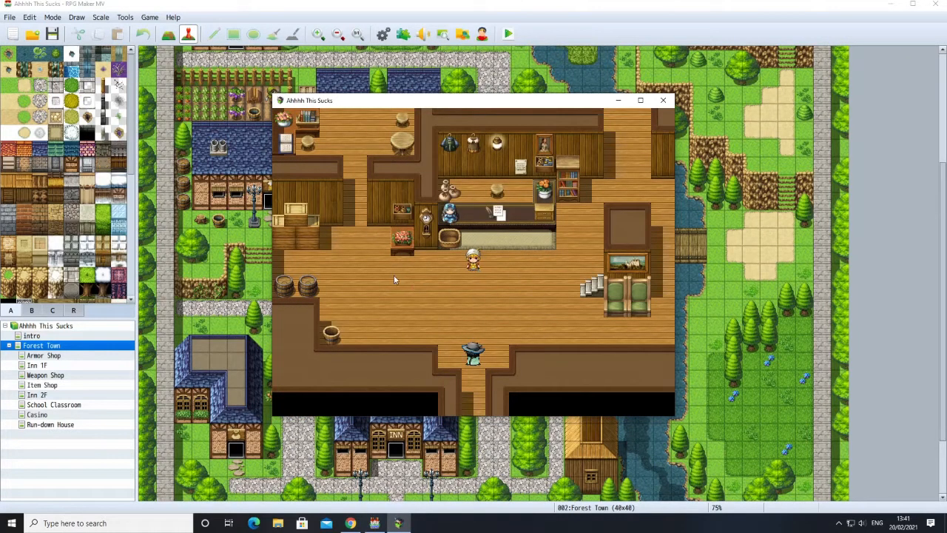
Go to the inn's ground-floor bedroom and accept the brown-haired character's offer to join the quest.
{"action": "left_click", "coordinate": [354, 255]}
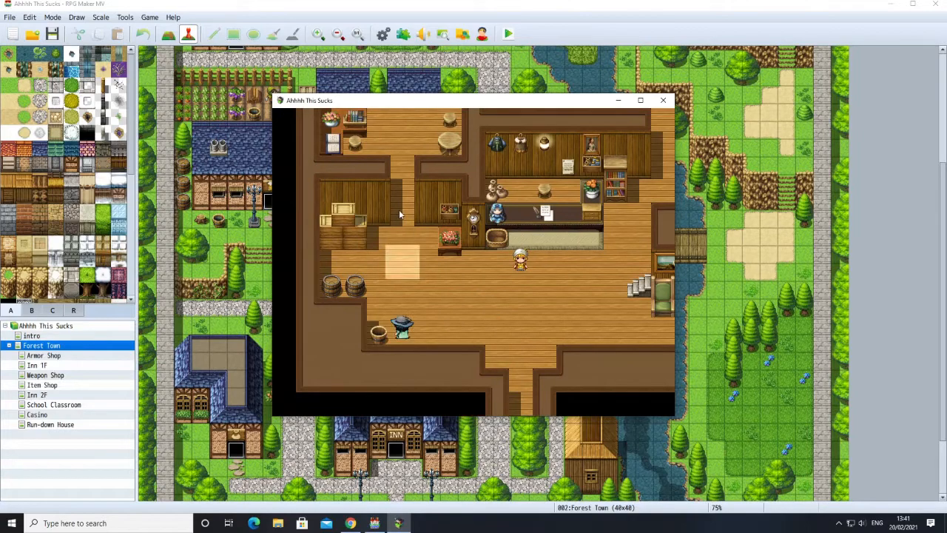
{"action": "left_click", "coordinate": [400, 210]}
{"action": "left_click", "coordinate": [396, 193]}
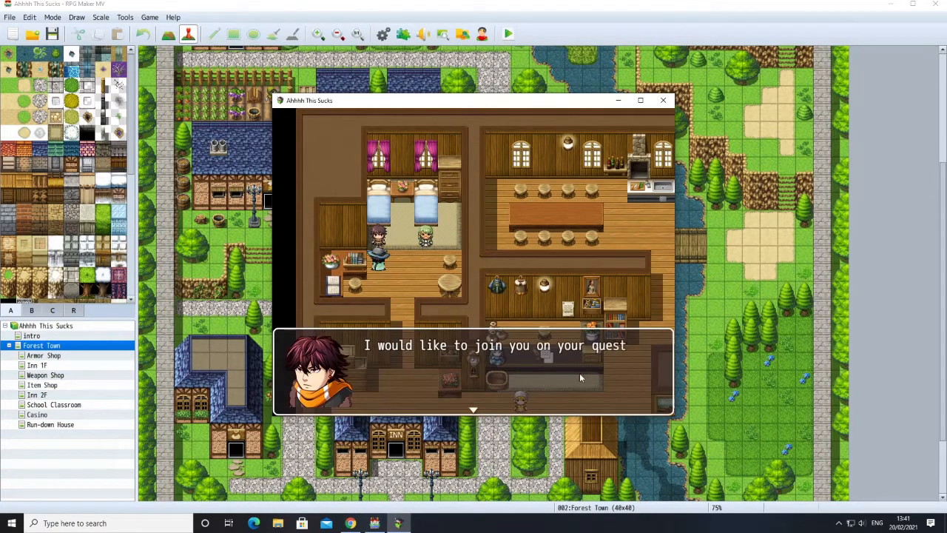
{"action": "left_click", "coordinate": [584, 373]}
{"action": "left_click", "coordinate": [629, 291]}
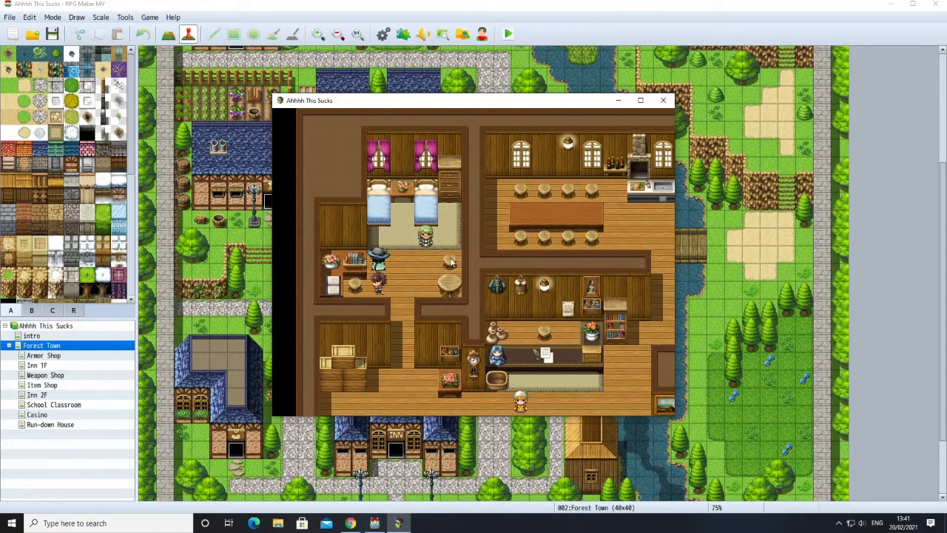
Talk to the green-haired character in the same bedroom and accept the offer to join the party.
{"action": "left_click", "coordinate": [451, 262]}
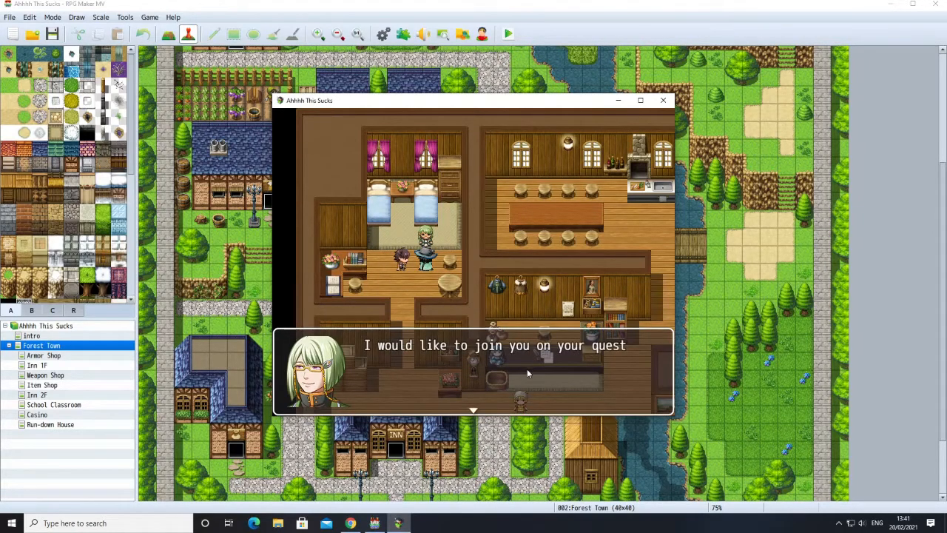
{"action": "left_click", "coordinate": [527, 368]}
{"action": "left_click", "coordinate": [638, 291]}
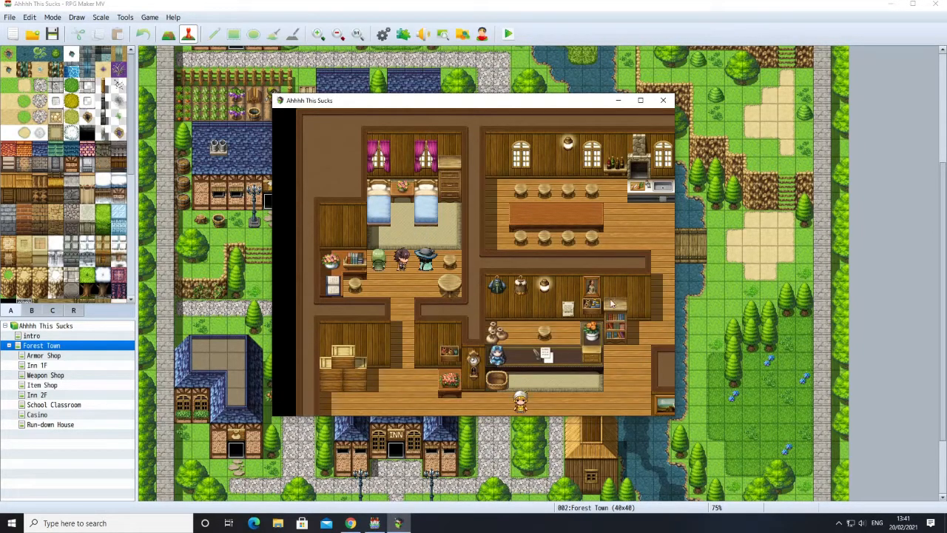
Take the stairs to the inn's upper floor and test recruiting the duplicate hunter in the west bedroom.
{"action": "left_click", "coordinate": [408, 390]}
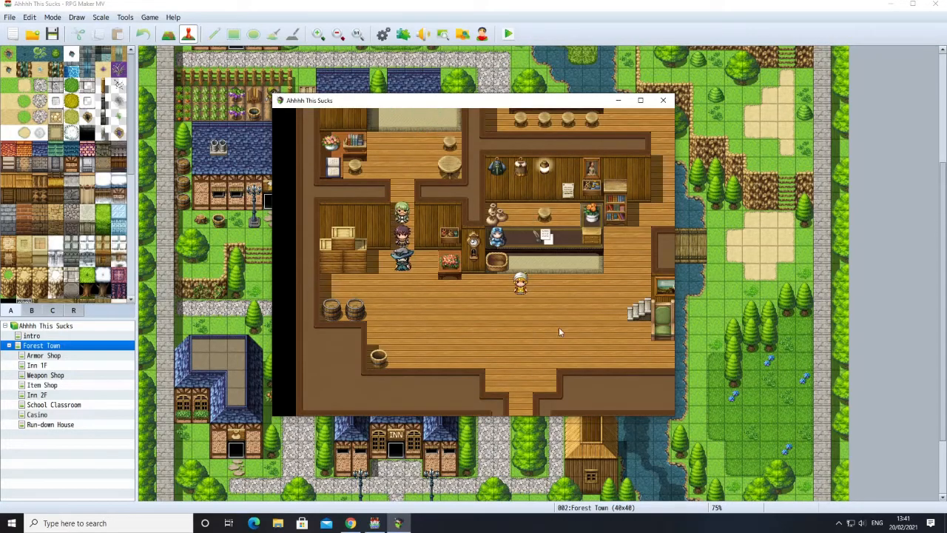
{"action": "left_click", "coordinate": [642, 310]}
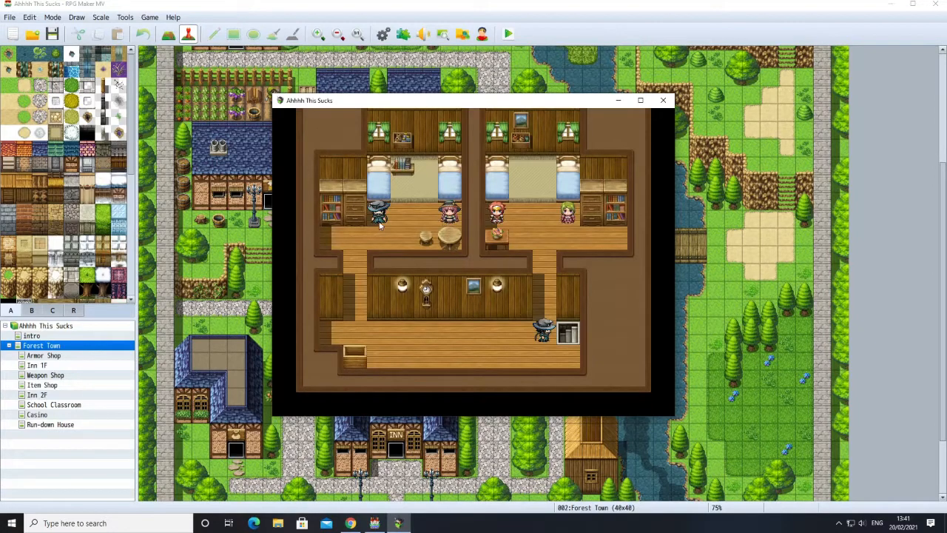
{"action": "left_click", "coordinate": [379, 226]}
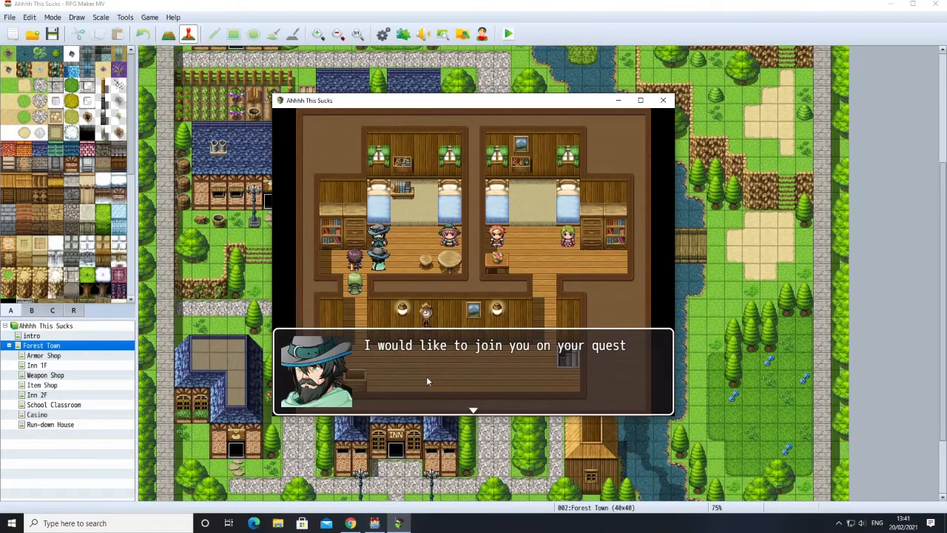
{"action": "left_click", "coordinate": [427, 377]}
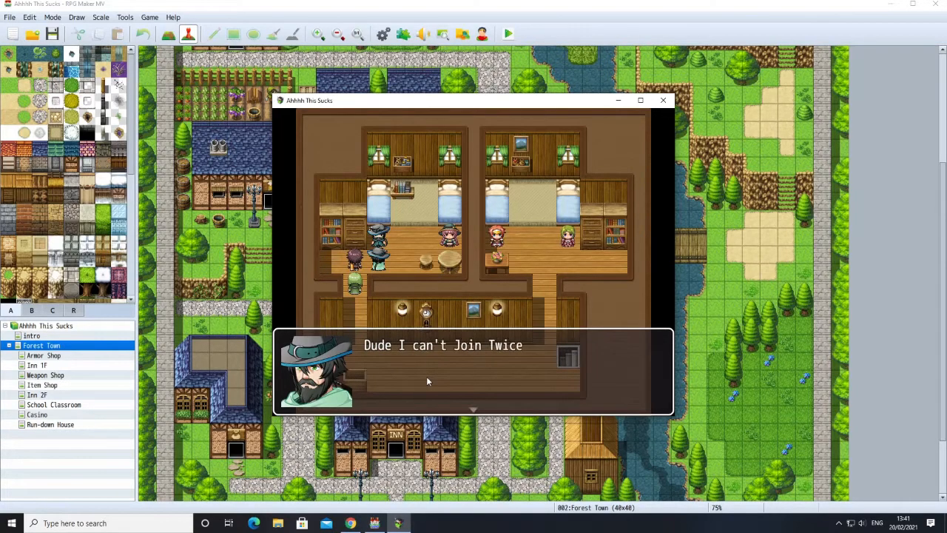
{"action": "left_click", "coordinate": [383, 361]}
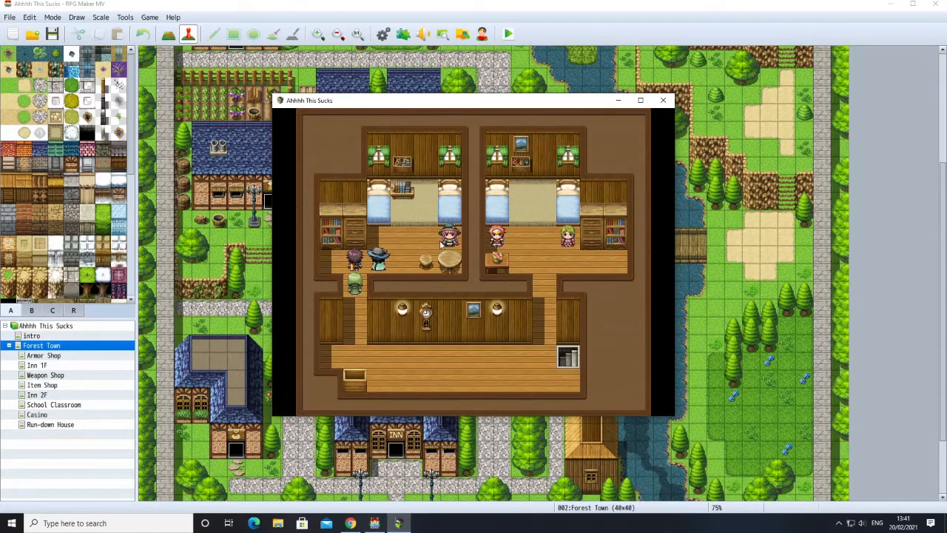
Talk to the pink-haired character in the witch hat and accept her offer to join the party.
{"action": "left_click", "coordinate": [441, 243]}
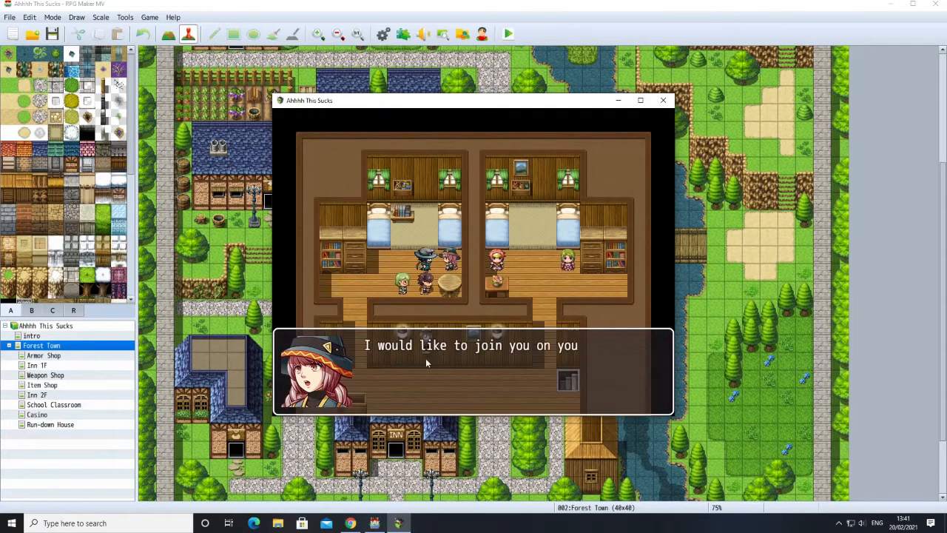
{"action": "left_click", "coordinate": [543, 366]}
{"action": "left_click", "coordinate": [633, 290]}
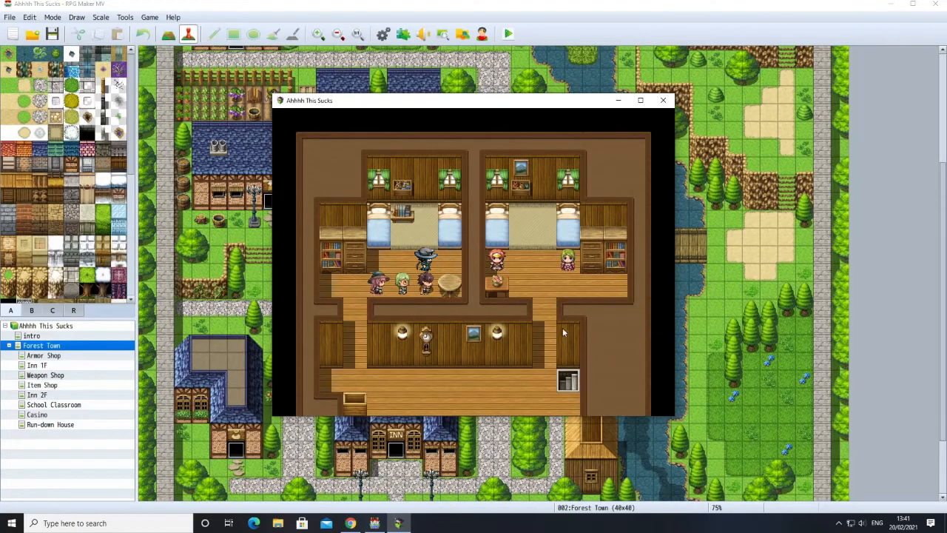
Walk to the upper floor's east bedroom and accept the red-haired character's offer to join the party.
{"action": "left_click", "coordinate": [376, 387]}
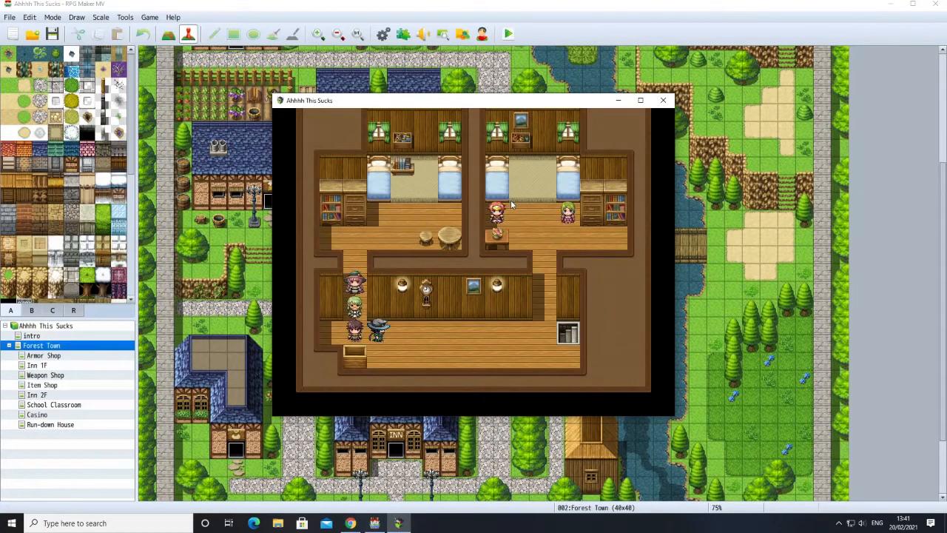
{"action": "left_click", "coordinate": [502, 210]}
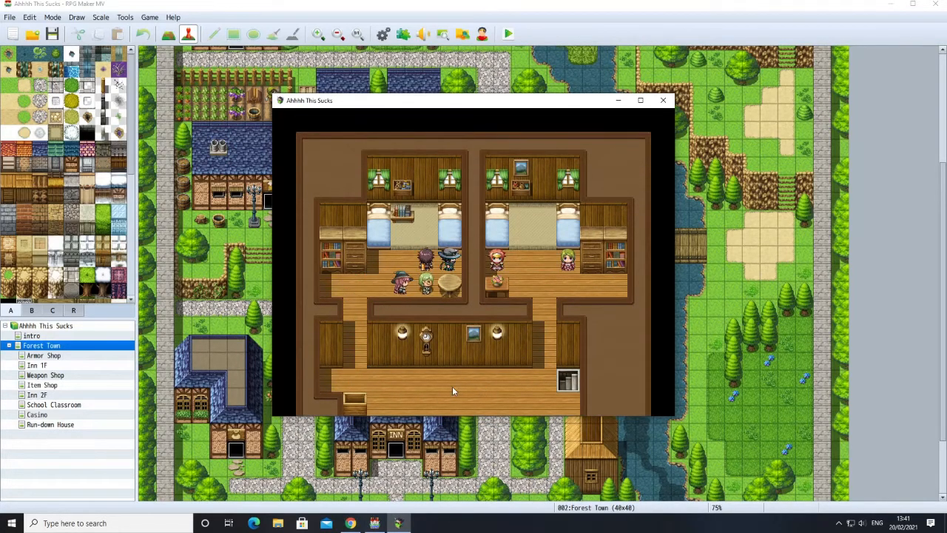
{"action": "left_click", "coordinate": [452, 387]}
{"action": "left_click", "coordinate": [543, 305]}
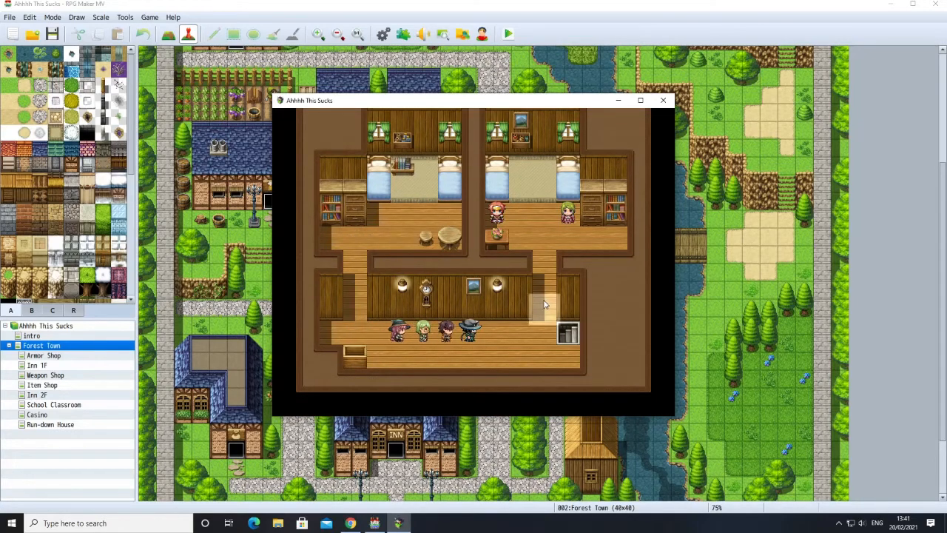
{"action": "left_click", "coordinate": [502, 226]}
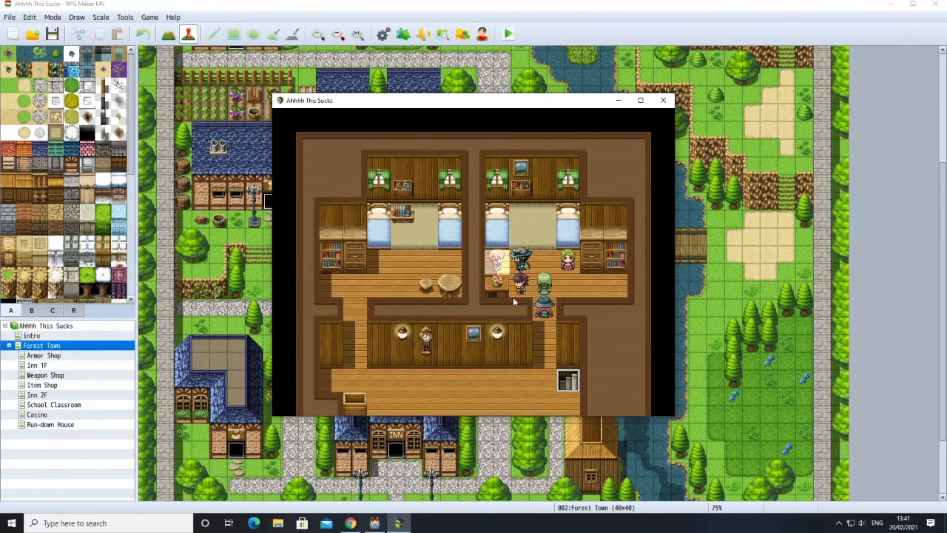
{"action": "left_click", "coordinate": [483, 406]}
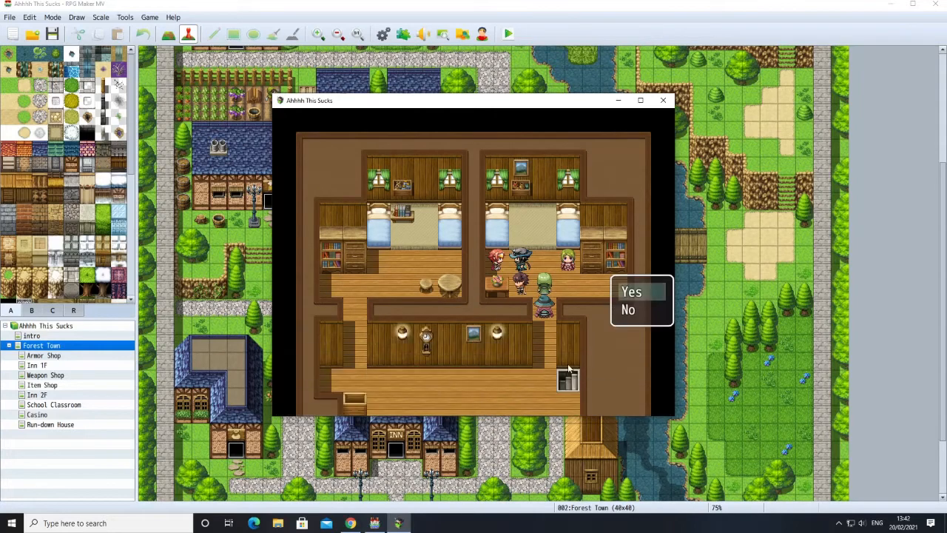
{"action": "left_click", "coordinate": [635, 292]}
Talk to the yellow-green-haired character in the east bedroom and accept the offer to join the quest.
{"action": "left_click", "coordinate": [574, 269]}
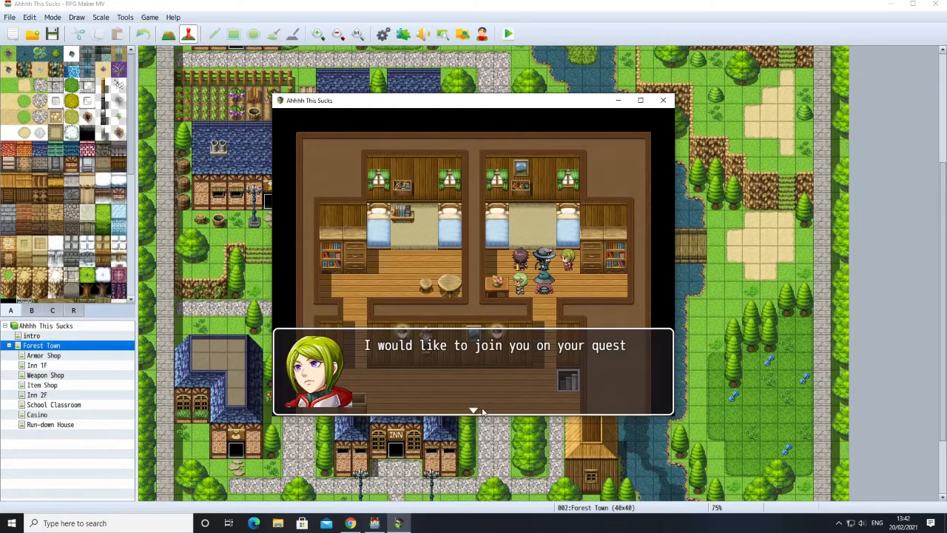
{"action": "left_click", "coordinate": [482, 411]}
{"action": "left_click", "coordinate": [629, 292]}
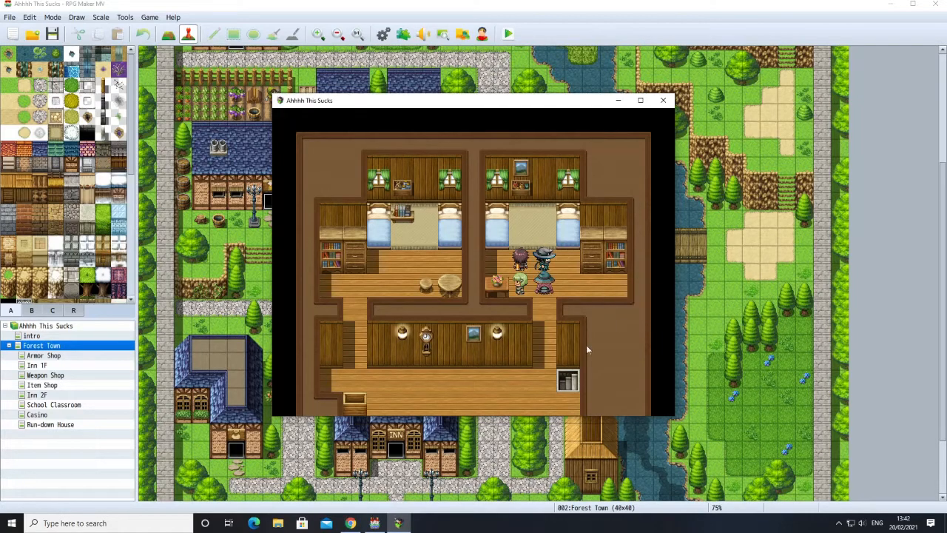
Go downstairs, leave the inn and walk west into the item shop.
{"action": "left_click", "coordinate": [572, 381]}
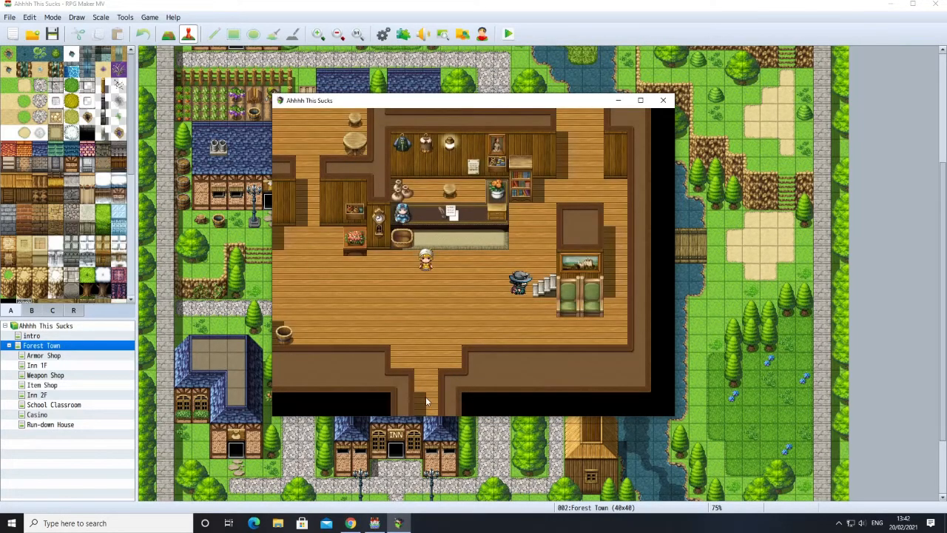
{"action": "left_click", "coordinate": [426, 399]}
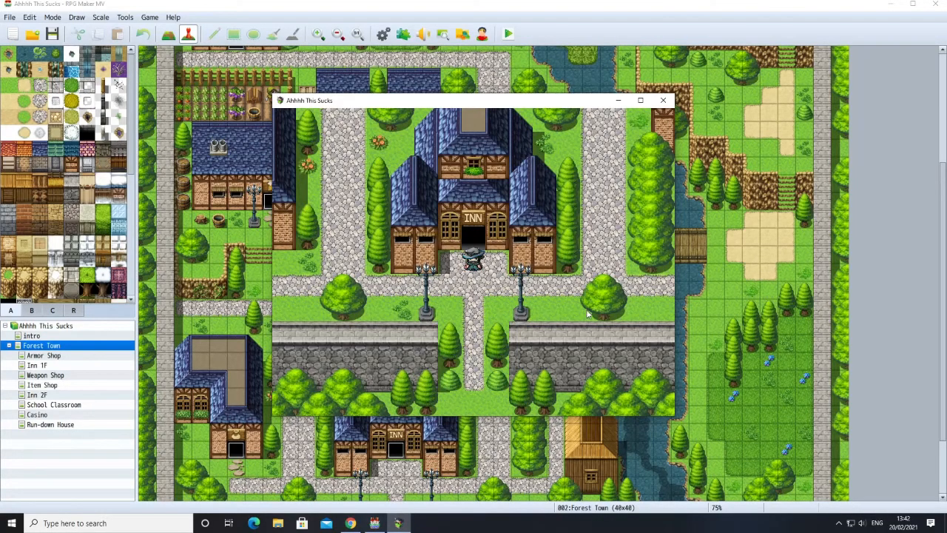
{"action": "left_click", "coordinate": [378, 286]}
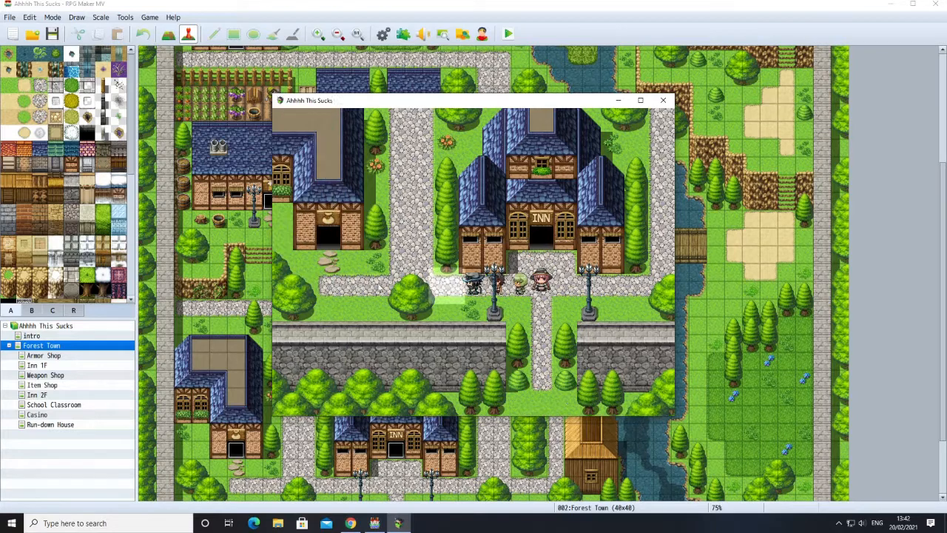
{"action": "left_click", "coordinate": [366, 261]}
{"action": "left_click", "coordinate": [401, 237]}
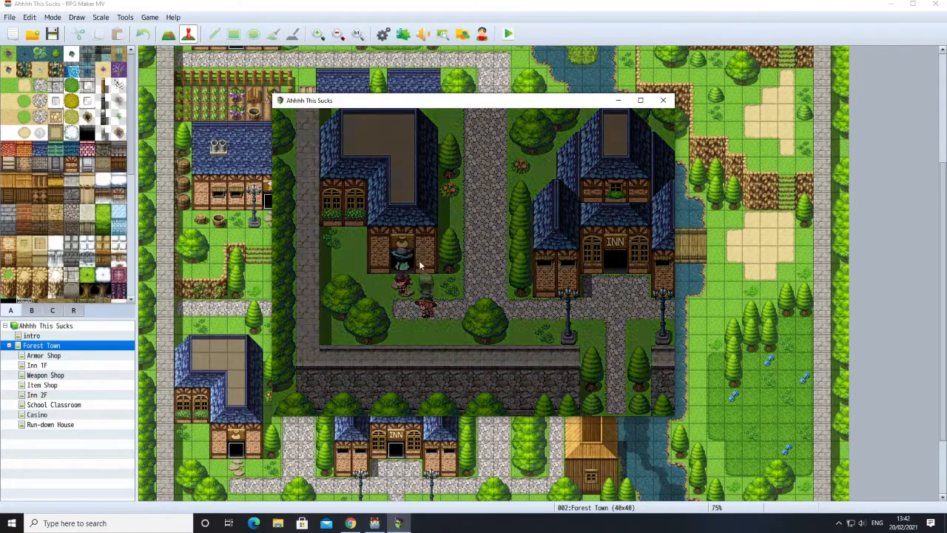
Talk to the blue-haired item shopkeeper and open the list of goods for sale.
{"action": "left_click", "coordinate": [468, 287]}
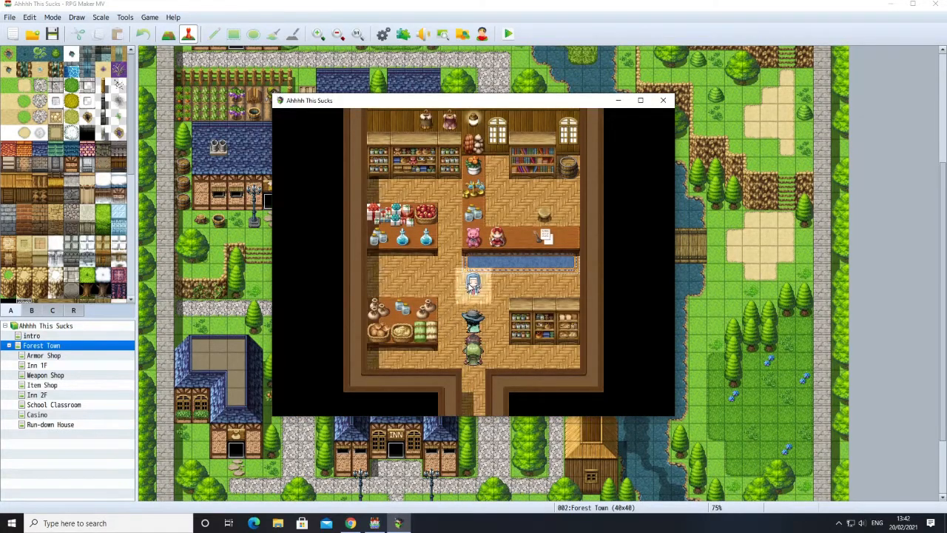
{"action": "left_click", "coordinate": [458, 372]}
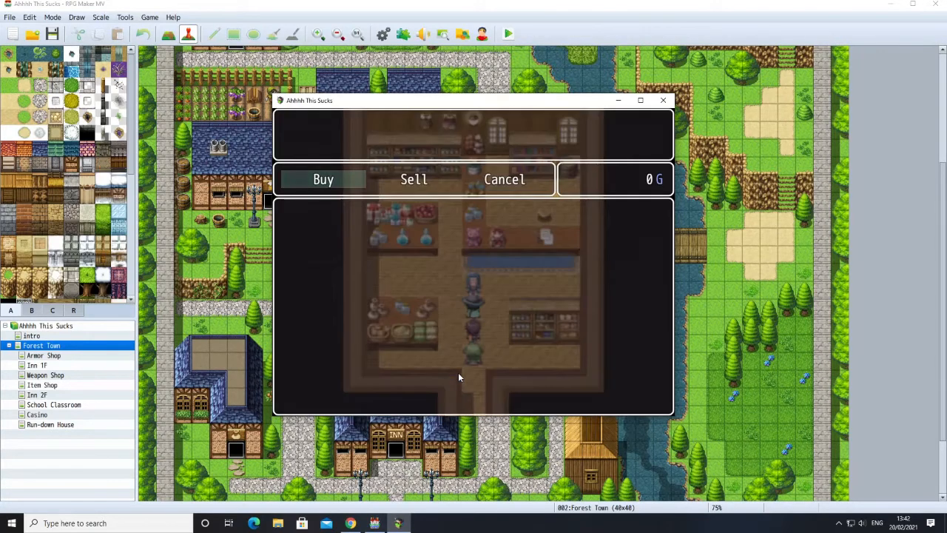
{"action": "left_click", "coordinate": [360, 187]}
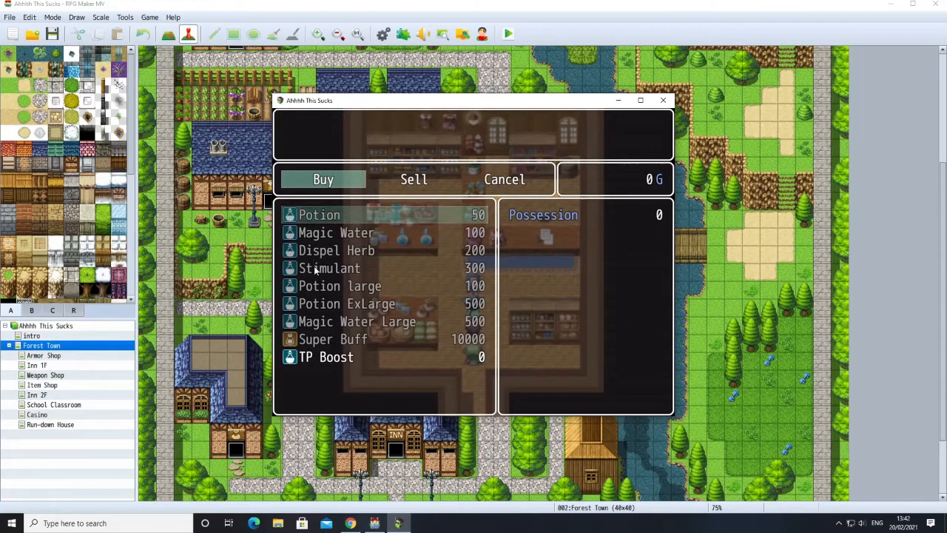
Buy 12 TP Boosts and leave the shop screen.
{"action": "double_click", "coordinate": [331, 360]}
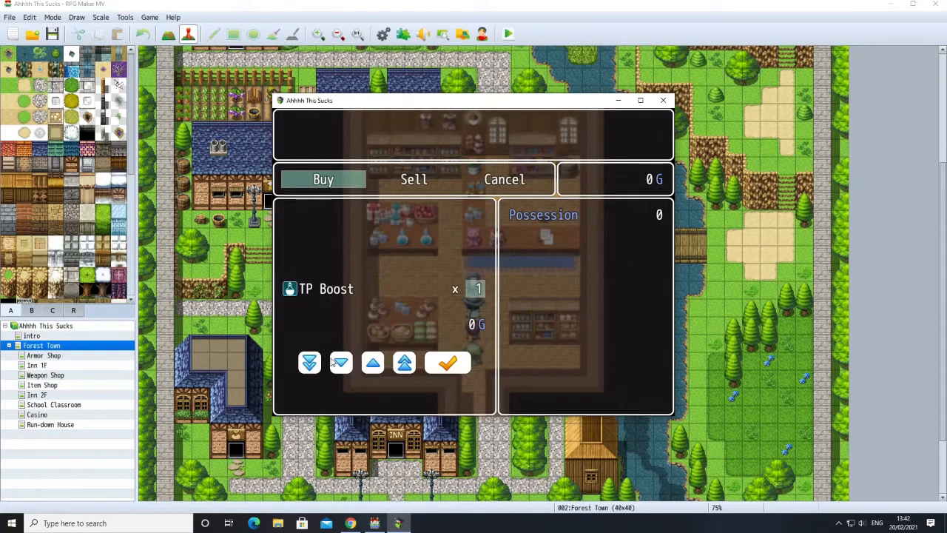
{"action": "left_click", "coordinate": [373, 365]}
{"action": "left_click", "coordinate": [373, 365]}
{"action": "left_click", "coordinate": [373, 365]}
{"action": "left_click", "coordinate": [373, 365]}
{"action": "left_click", "coordinate": [373, 365]}
{"action": "left_click", "coordinate": [373, 365]}
{"action": "left_click", "coordinate": [373, 365]}
{"action": "left_click", "coordinate": [373, 363]}
{"action": "left_click", "coordinate": [373, 363]}
{"action": "left_click", "coordinate": [373, 362]}
{"action": "left_click", "coordinate": [373, 363]}
{"action": "left_click", "coordinate": [453, 362]}
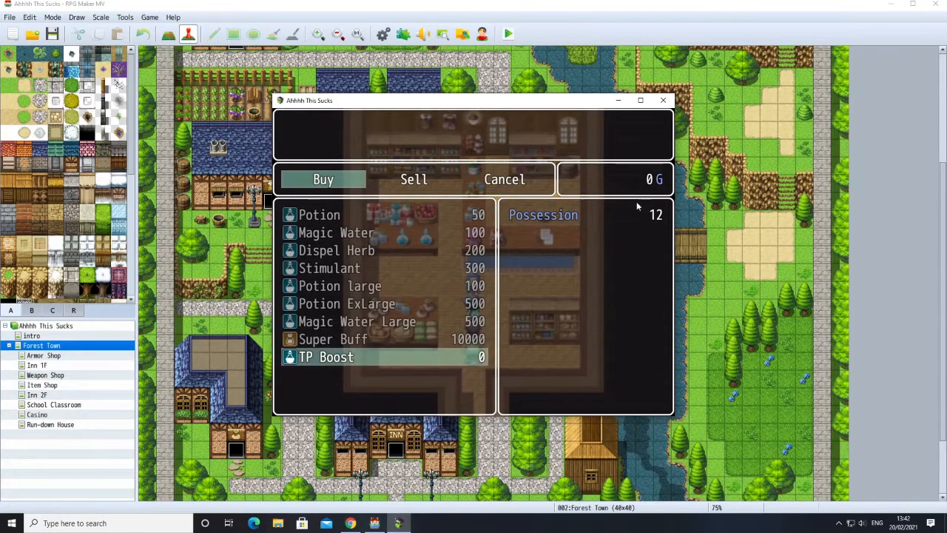
{"action": "right_click", "coordinate": [505, 184]}
{"action": "right_click", "coordinate": [508, 184]}
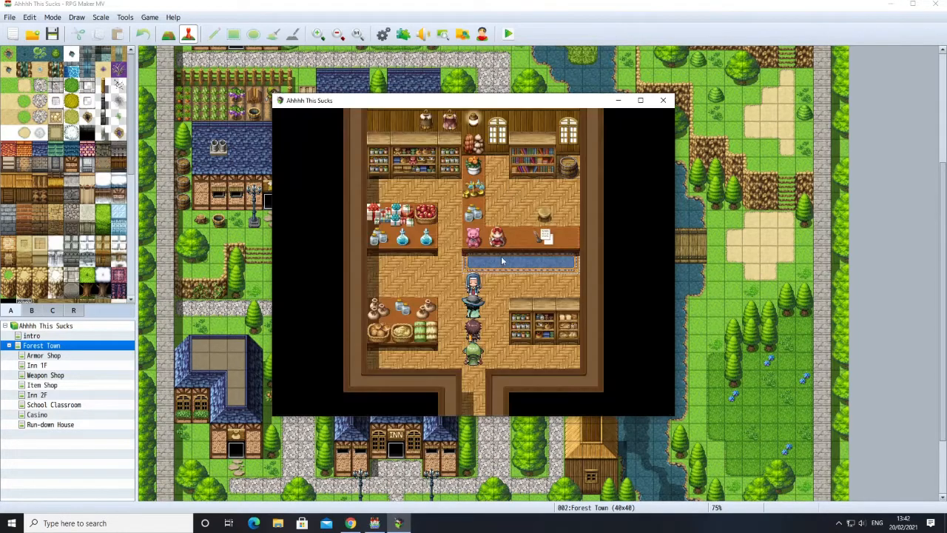
Check the party's item inventory for the purchased TP Boosts and return to the map.
{"action": "right_click", "coordinate": [462, 260]}
{"action": "left_click", "coordinate": [296, 130]}
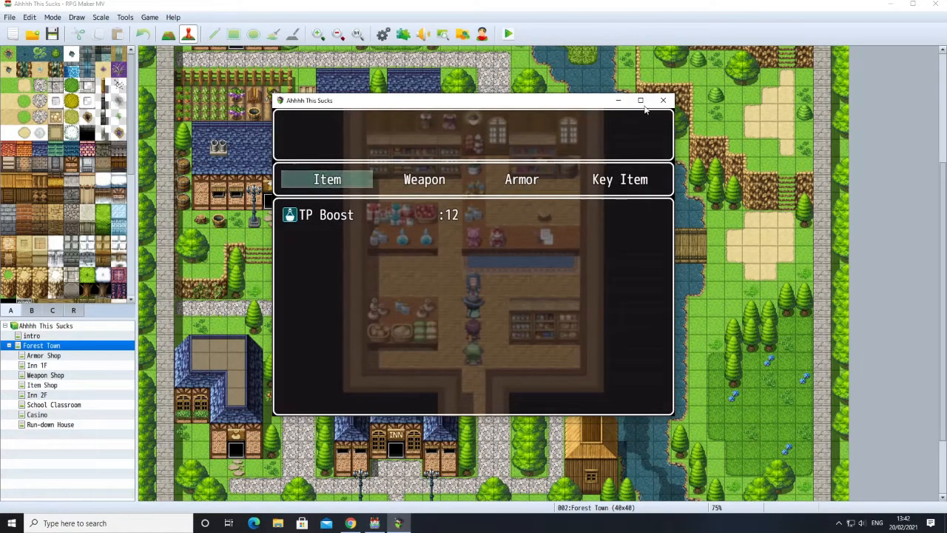
{"action": "right_click", "coordinate": [564, 132]}
{"action": "right_click", "coordinate": [577, 148]}
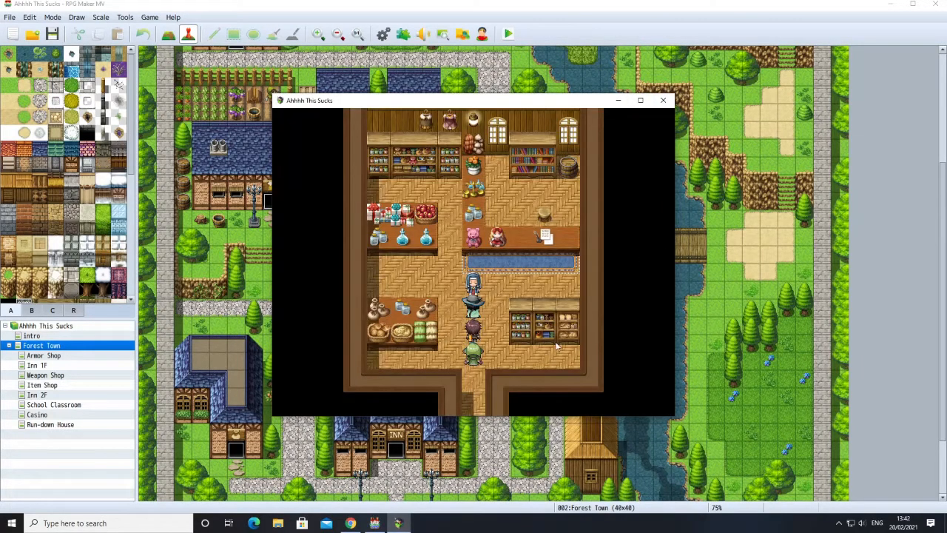
Leave the item shop and walk past the inn to the armor shop to the north.
{"action": "left_click", "coordinate": [478, 403]}
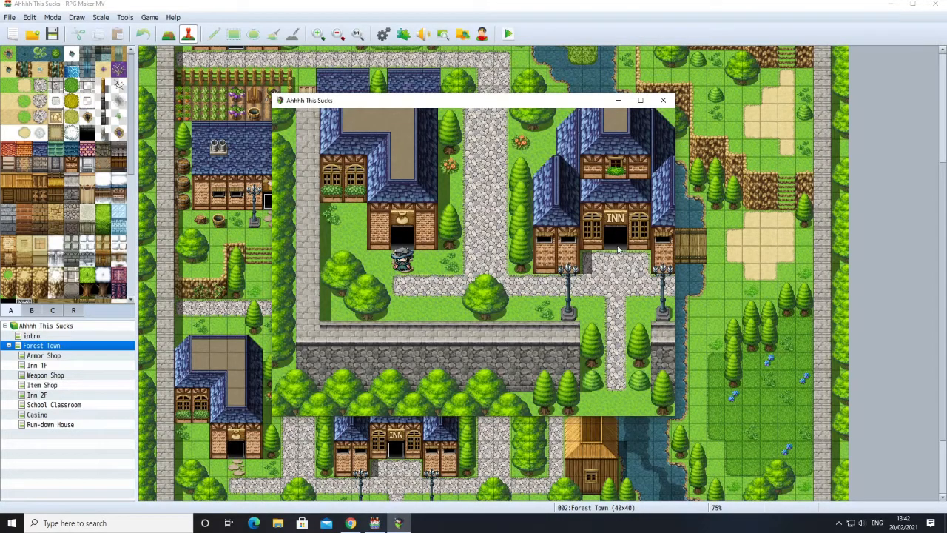
{"action": "left_click", "coordinate": [538, 276]}
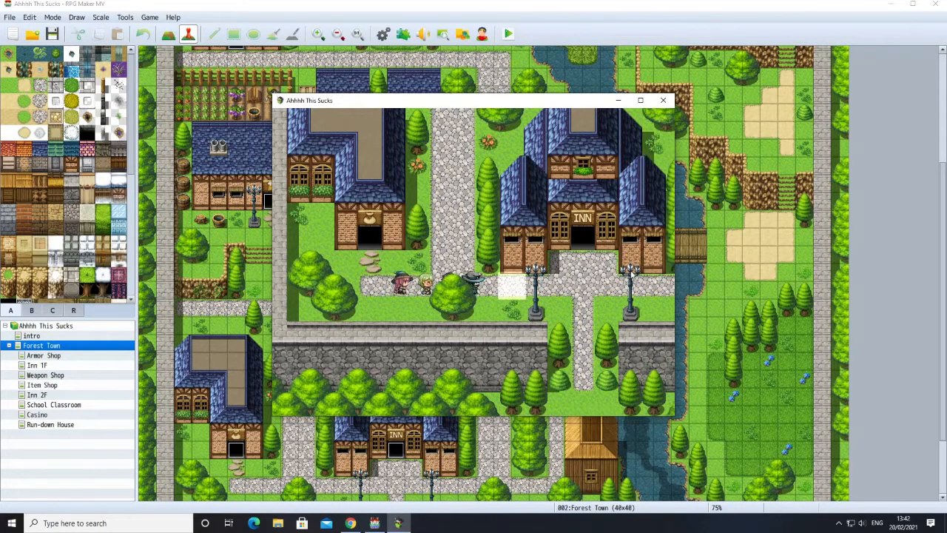
{"action": "left_click", "coordinate": [596, 254]}
{"action": "left_click", "coordinate": [539, 168]}
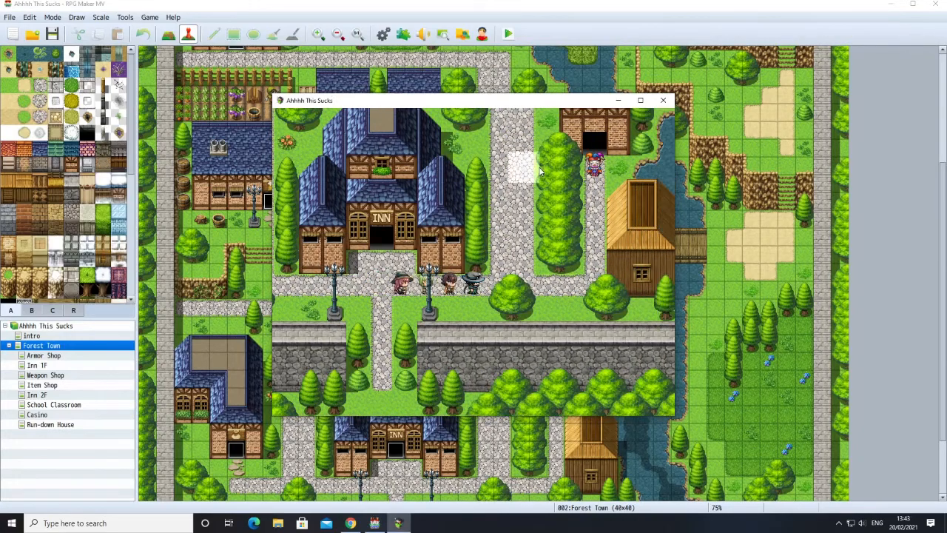
{"action": "left_click", "coordinate": [464, 137]}
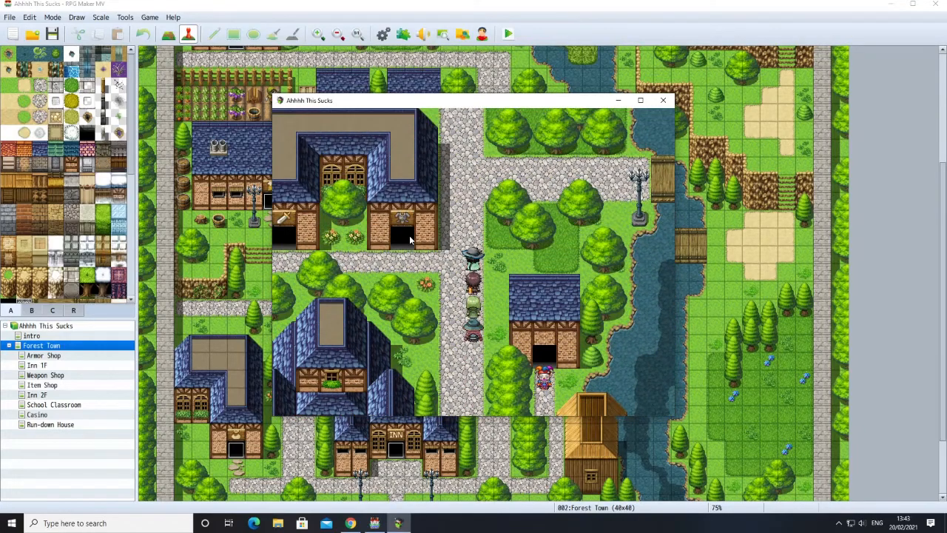
{"action": "left_click", "coordinate": [401, 223]}
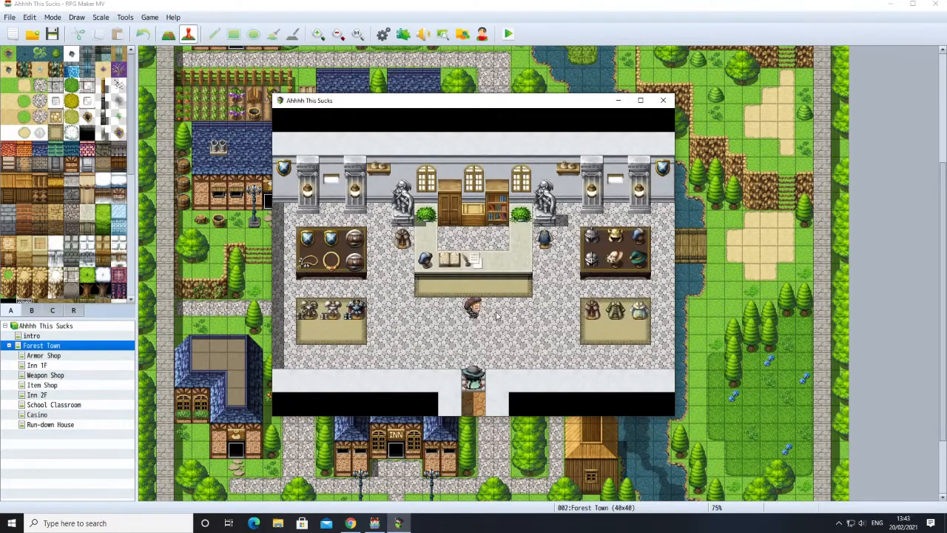
Talk to the armor shopkeeper, review the armor for sale and exit without buying.
{"action": "left_click", "coordinate": [464, 319]}
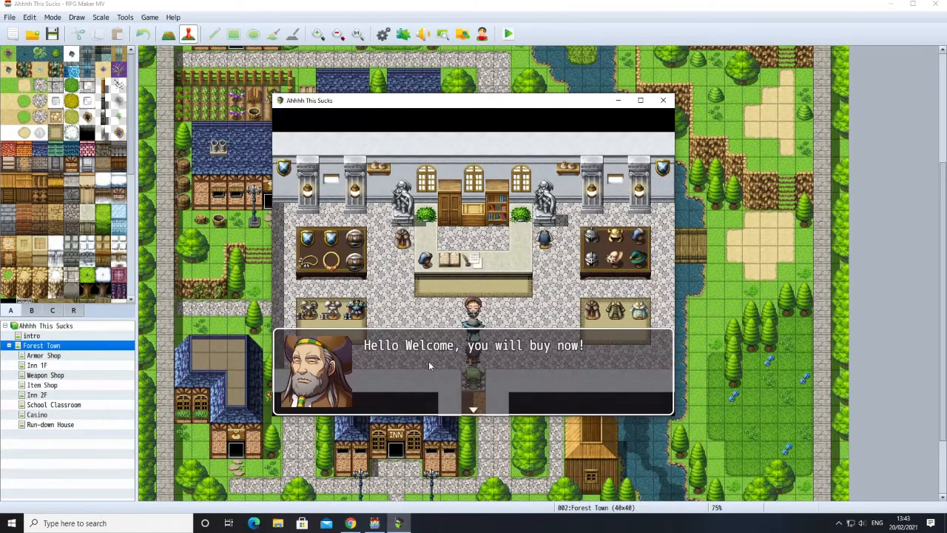
{"action": "left_click", "coordinate": [429, 361]}
{"action": "left_click", "coordinate": [347, 188]}
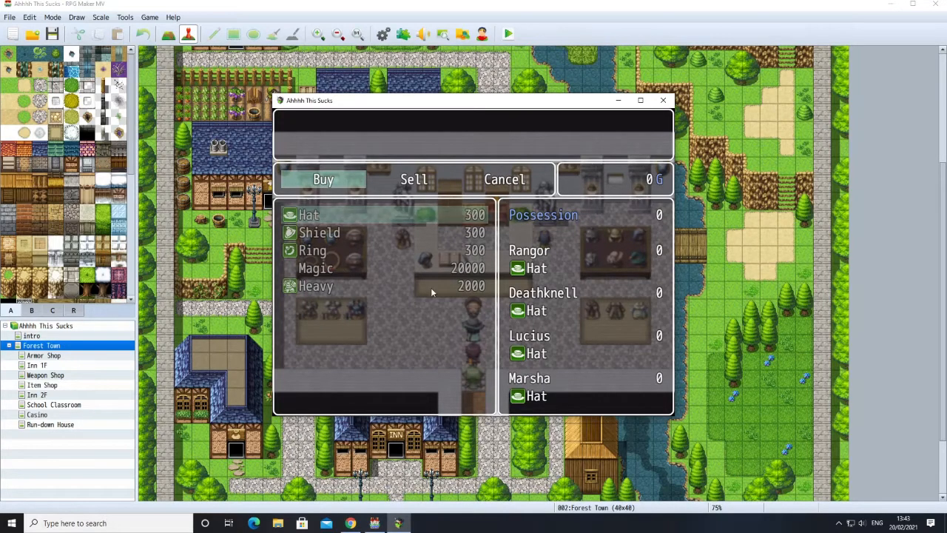
{"action": "right_click", "coordinate": [539, 173]}
{"action": "right_click", "coordinate": [538, 173]}
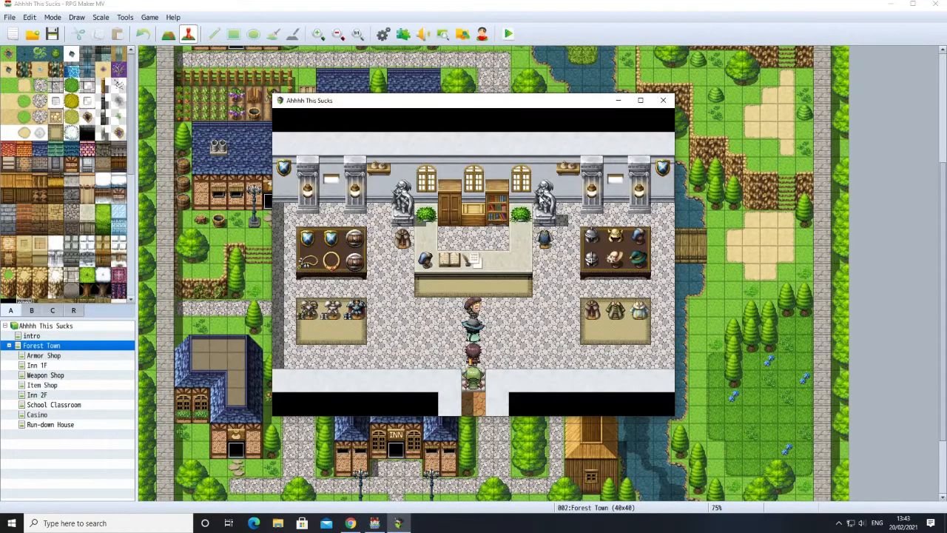
Go to the neighbouring weapon shop, review the shopkeeper's weapons for sale and exit without buying.
{"action": "left_click", "coordinate": [477, 400]}
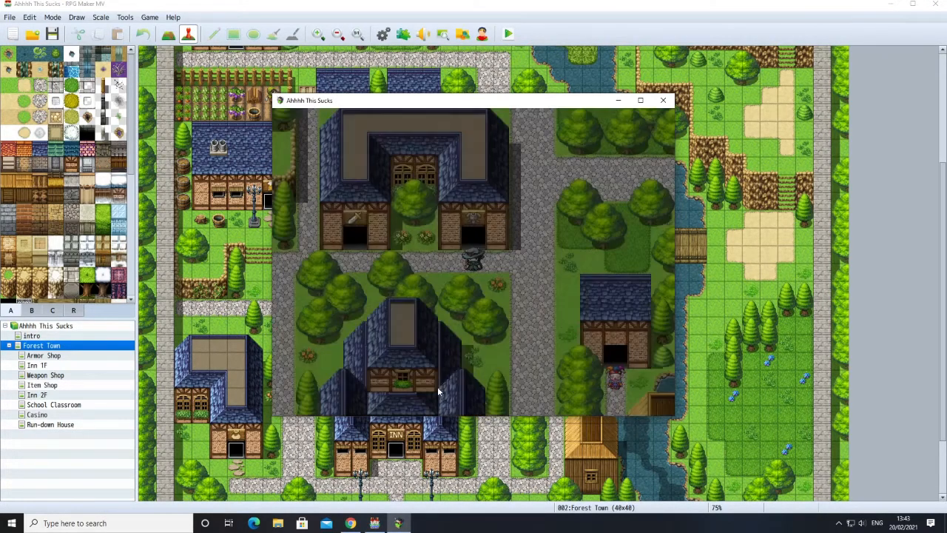
{"action": "left_click", "coordinate": [359, 240]}
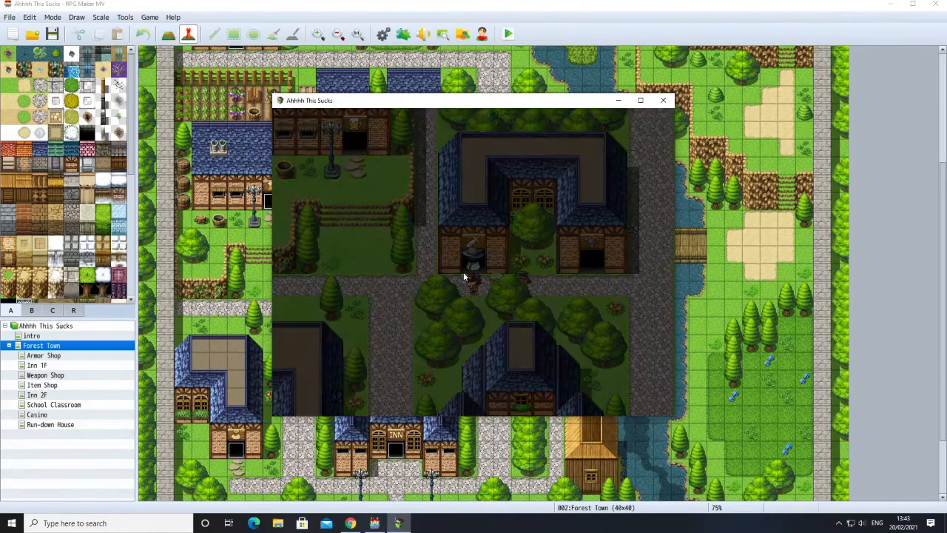
{"action": "left_click", "coordinate": [452, 312]}
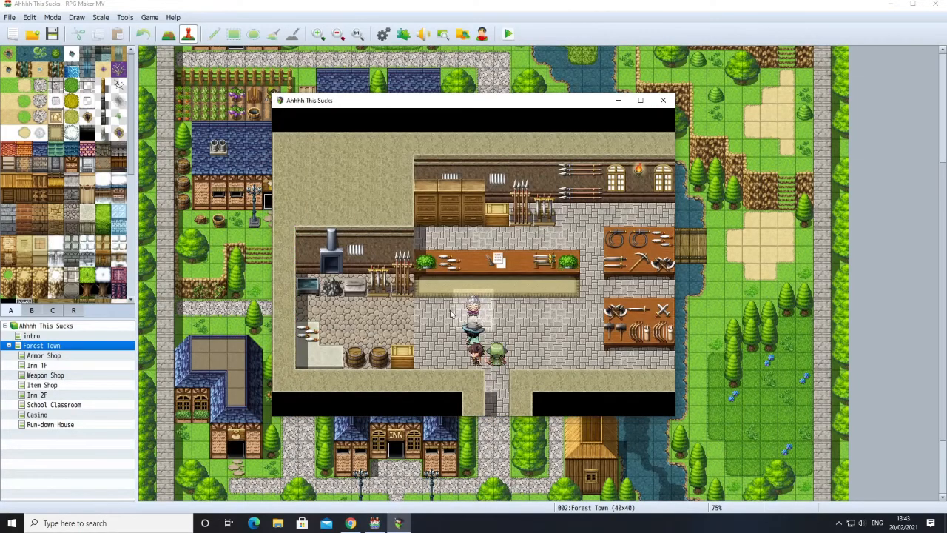
{"action": "left_click", "coordinate": [441, 361]}
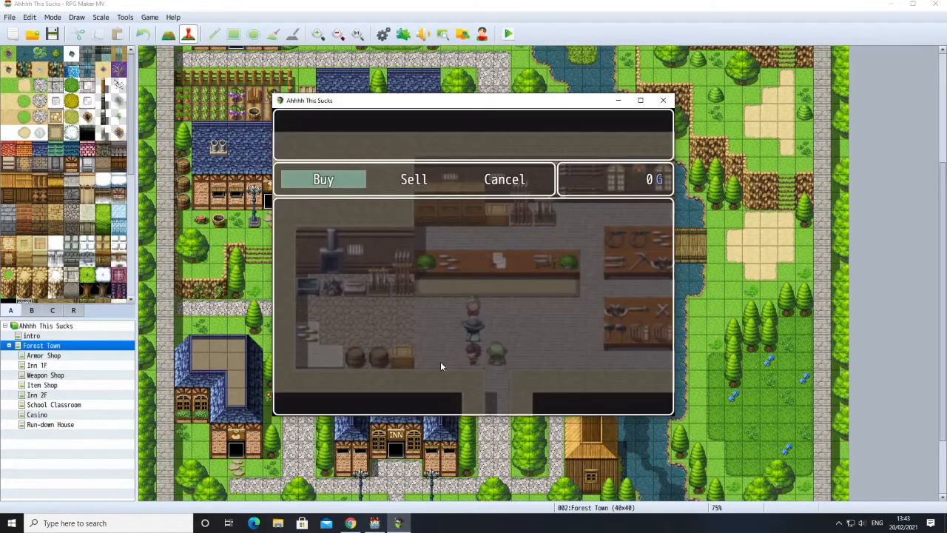
{"action": "left_click", "coordinate": [332, 184]}
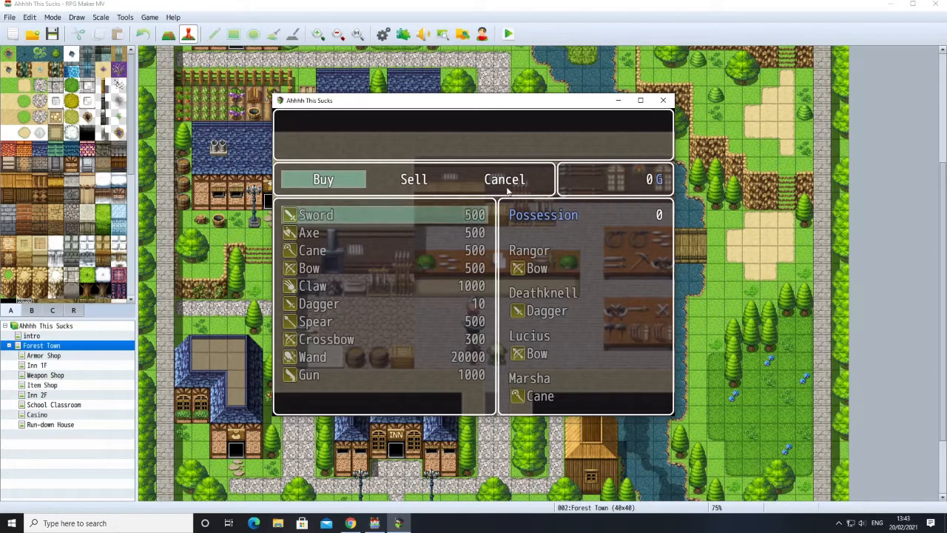
{"action": "right_click", "coordinate": [481, 177]}
{"action": "right_click", "coordinate": [481, 177]}
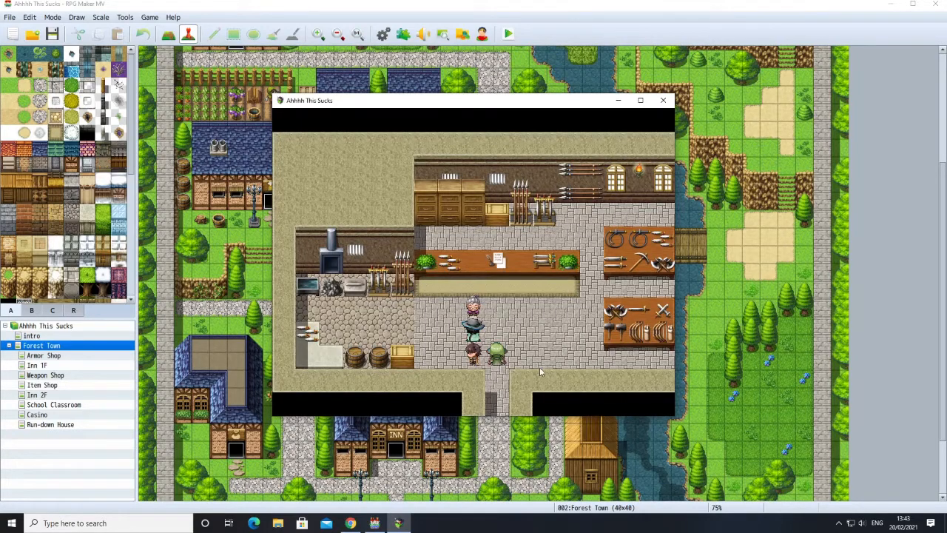
Walk to the weapon shop's exit and end the playtest to return to the Forest Town map.
{"action": "left_click", "coordinate": [508, 411]}
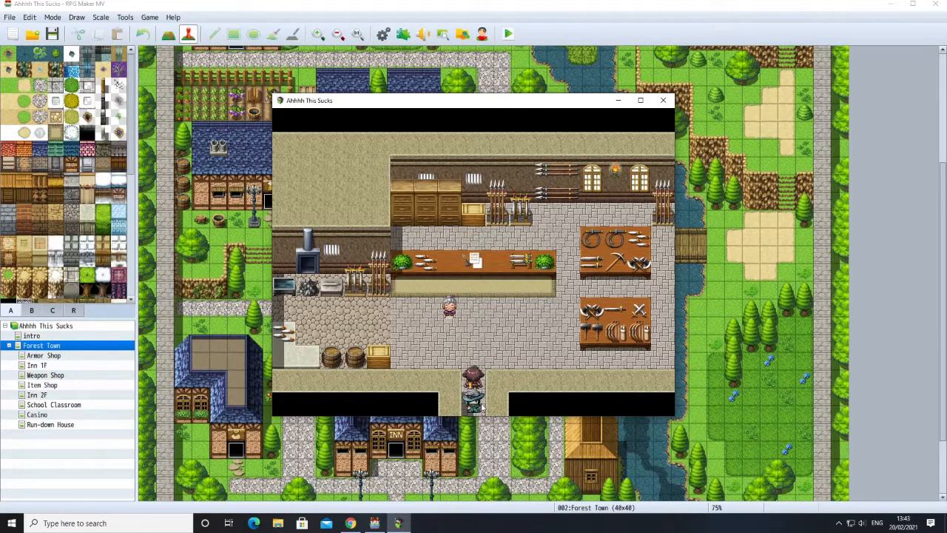
{"action": "left_click", "coordinate": [663, 100]}
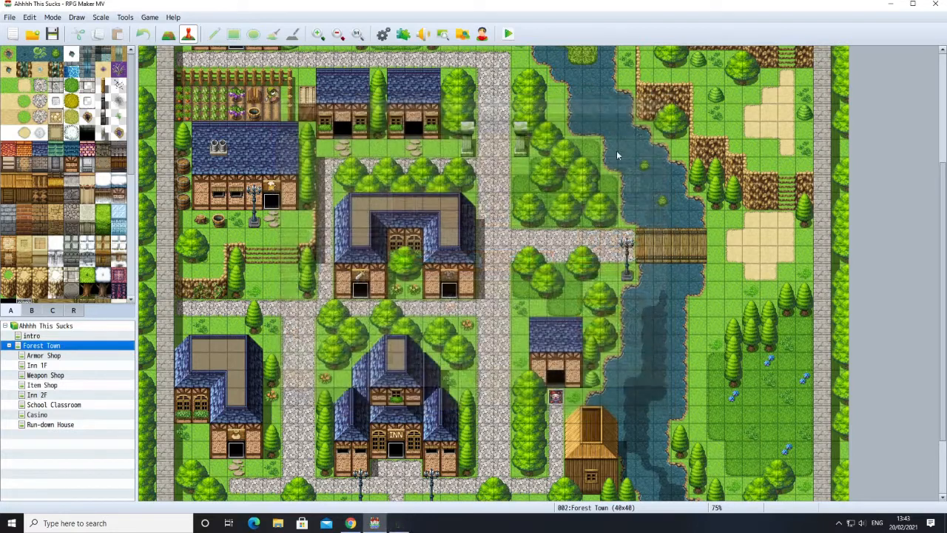
Add a transfer event on the Weapon Shop's exit tile leading to Forest Town (12,24), with the direction set to Retain.
{"action": "left_click", "coordinate": [45, 376]}
{"action": "left_click", "coordinate": [325, 272]}
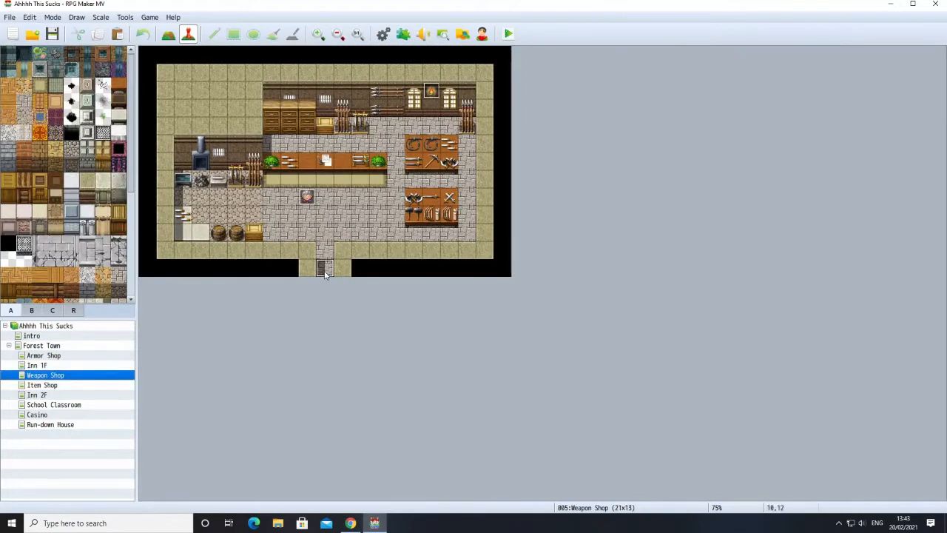
{"action": "right_click", "coordinate": [326, 272]}
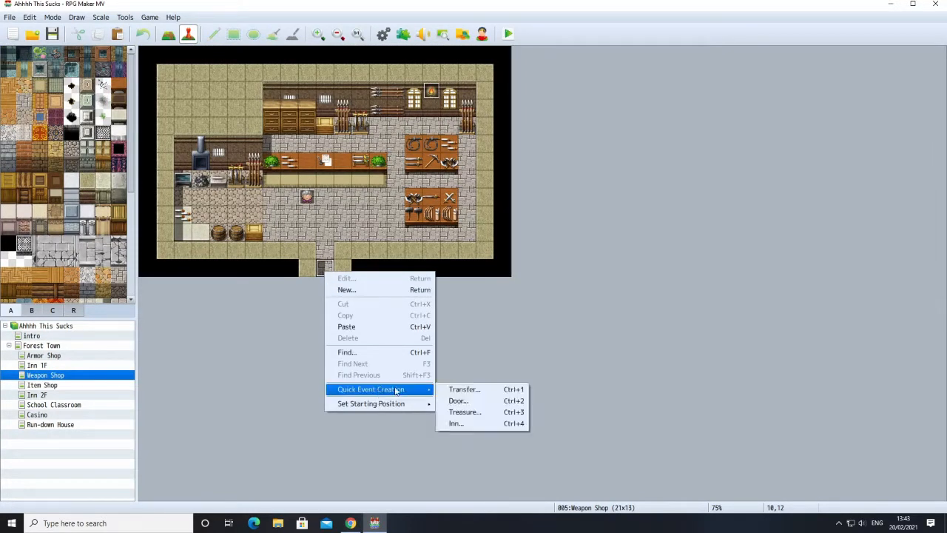
{"action": "mouse_move", "coordinate": [392, 389]}
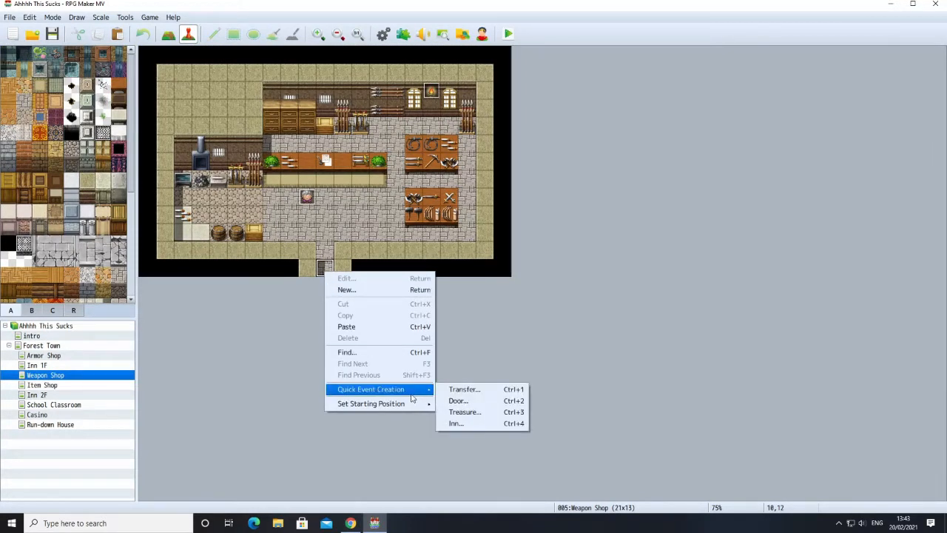
{"action": "left_click", "coordinate": [458, 390]}
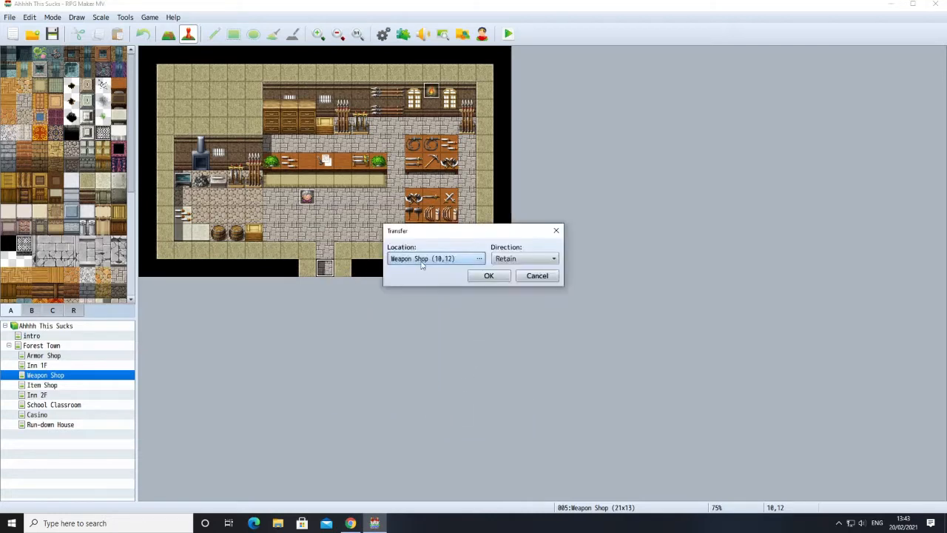
{"action": "left_click", "coordinate": [424, 263]}
{"action": "left_click", "coordinate": [258, 122]}
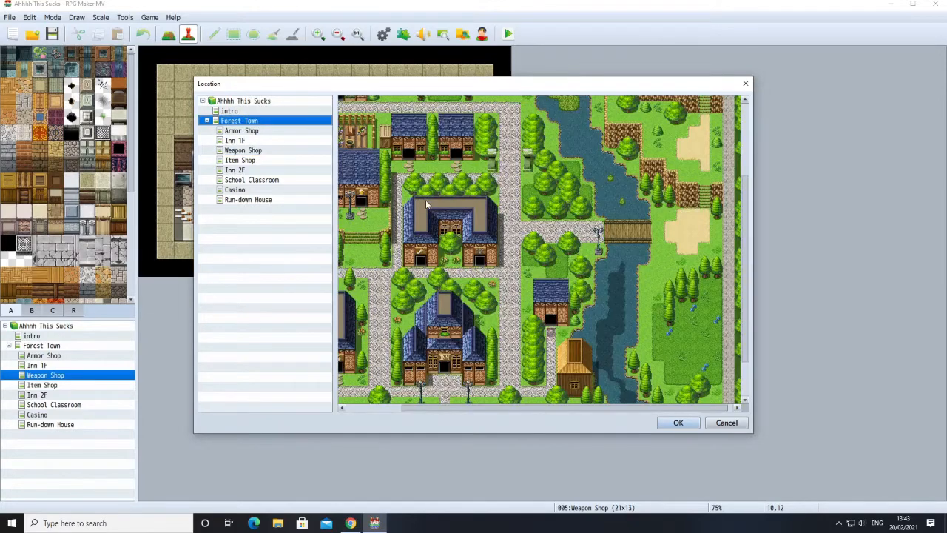
{"action": "left_click", "coordinate": [423, 272]}
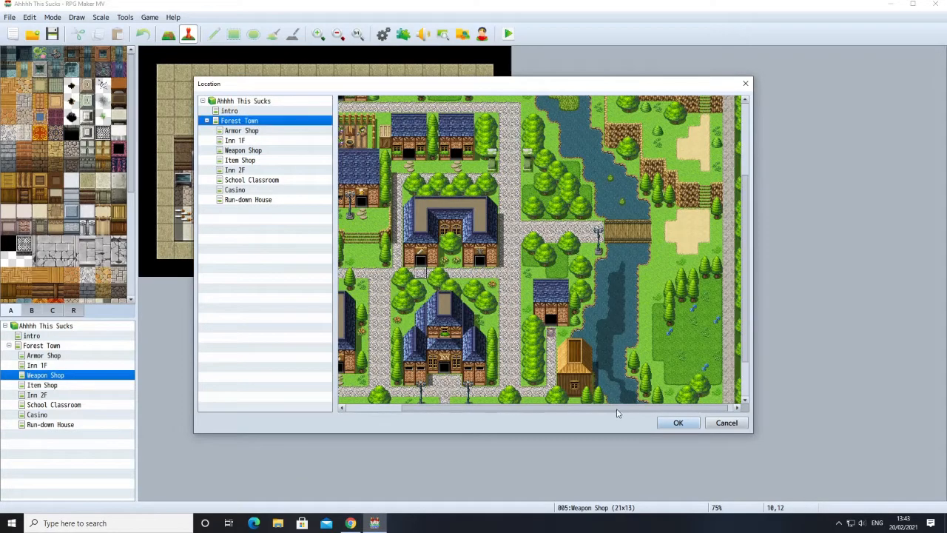
{"action": "left_click", "coordinate": [675, 421]}
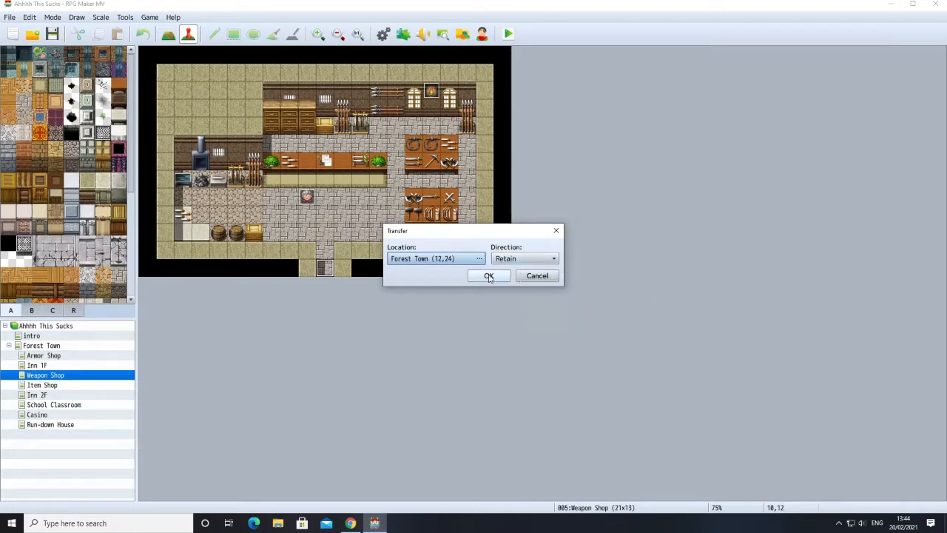
{"action": "left_click", "coordinate": [489, 276]}
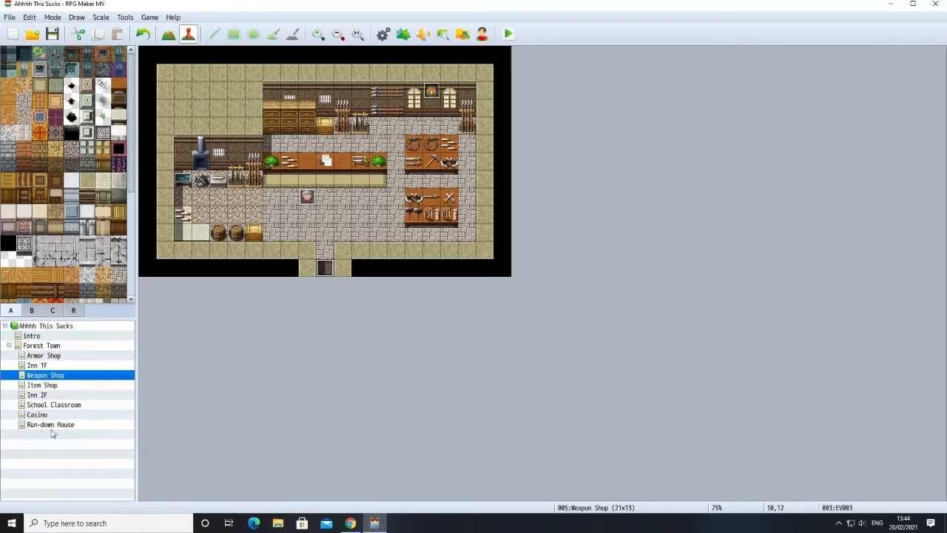
Start a new game in a fresh playtest, talk to the old man and choose Deathknell, Necromancer as the character.
{"action": "left_click", "coordinate": [508, 41]}
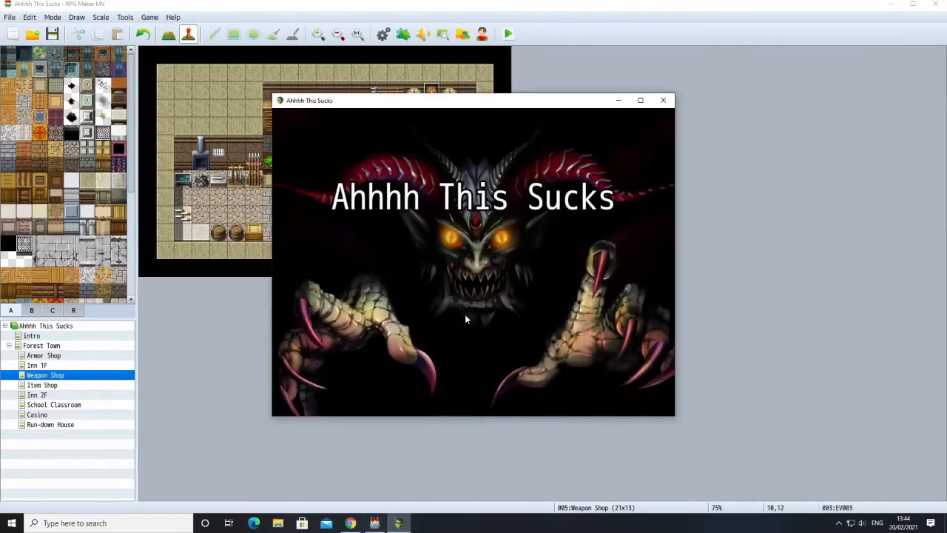
{"action": "left_click", "coordinate": [424, 337]}
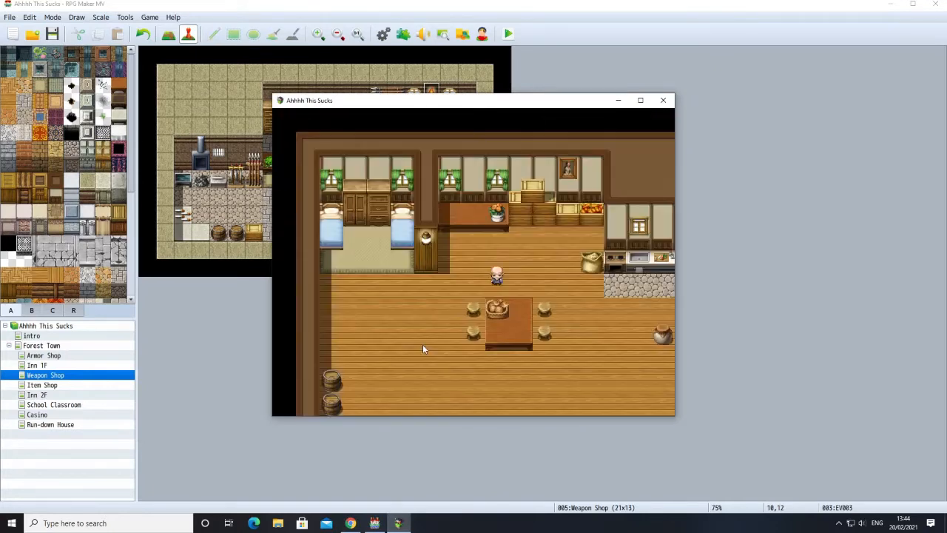
{"action": "left_click", "coordinate": [422, 344]}
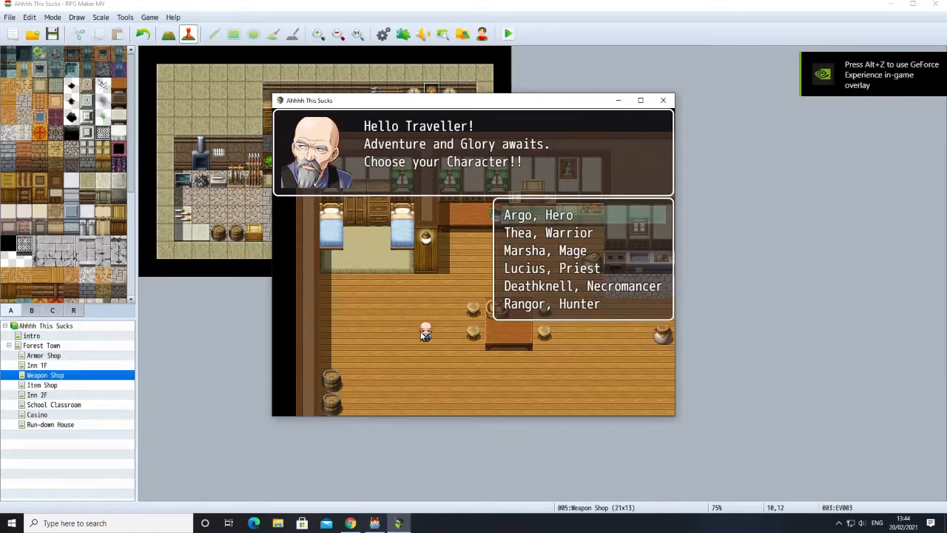
{"action": "double_click", "coordinate": [523, 285]}
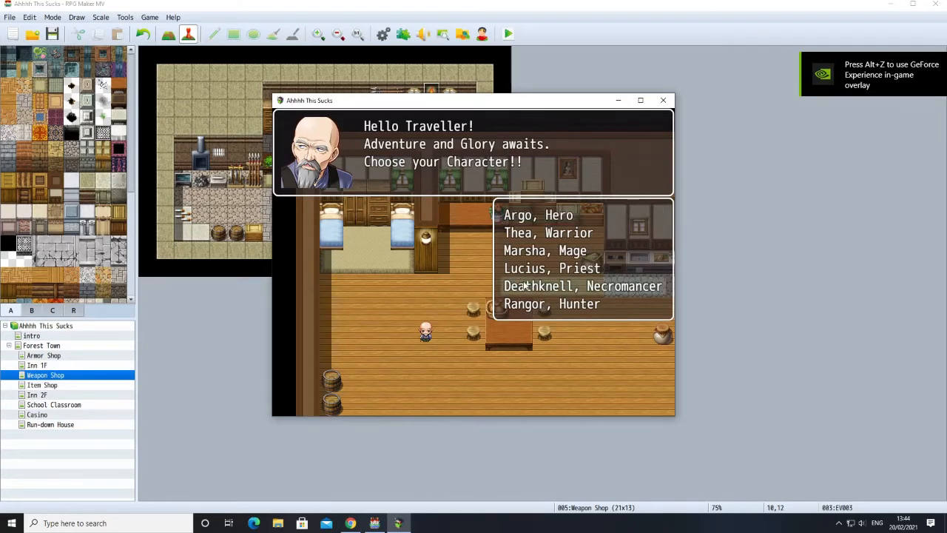
Talk to the old man again and advance through his dialogue to travel to Forest Town.
{"action": "left_click", "coordinate": [423, 329]}
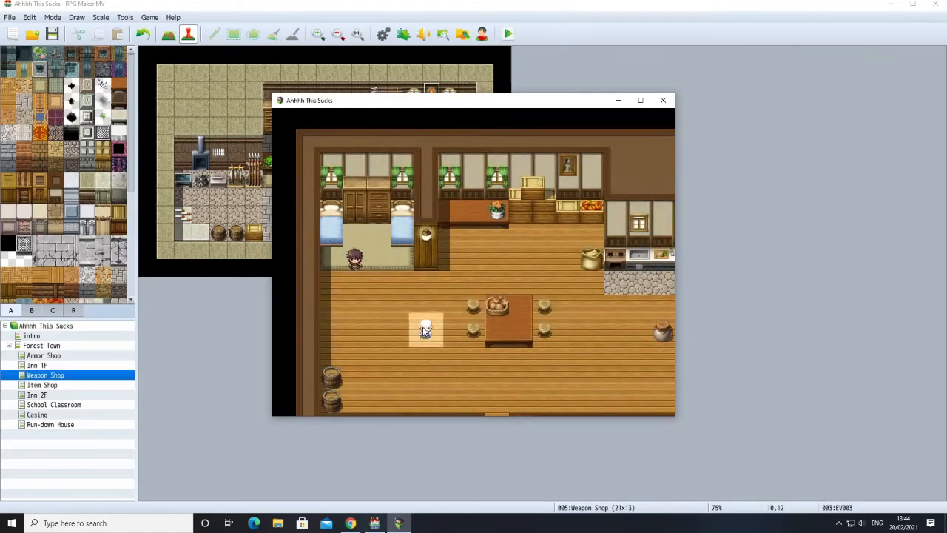
{"action": "left_click", "coordinate": [435, 380]}
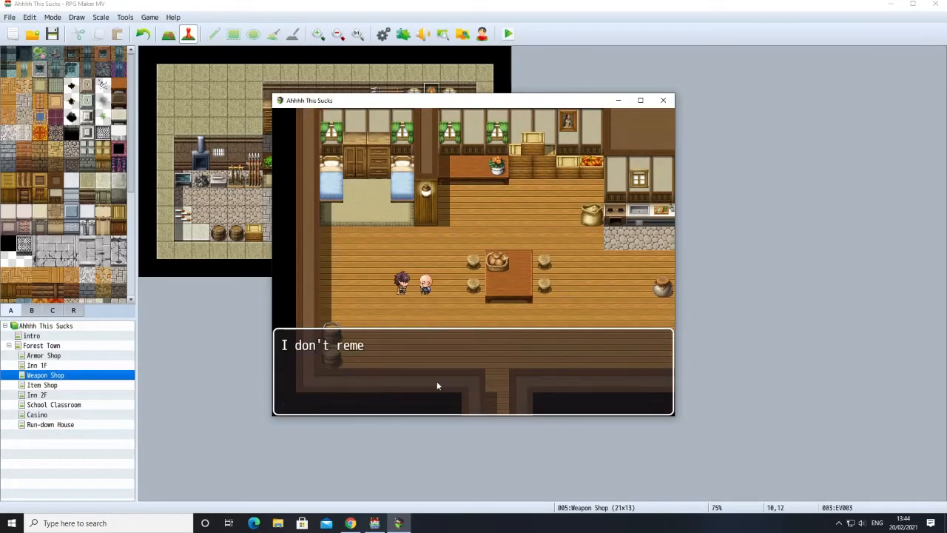
{"action": "left_click", "coordinate": [436, 381]}
{"action": "left_click", "coordinate": [437, 380]}
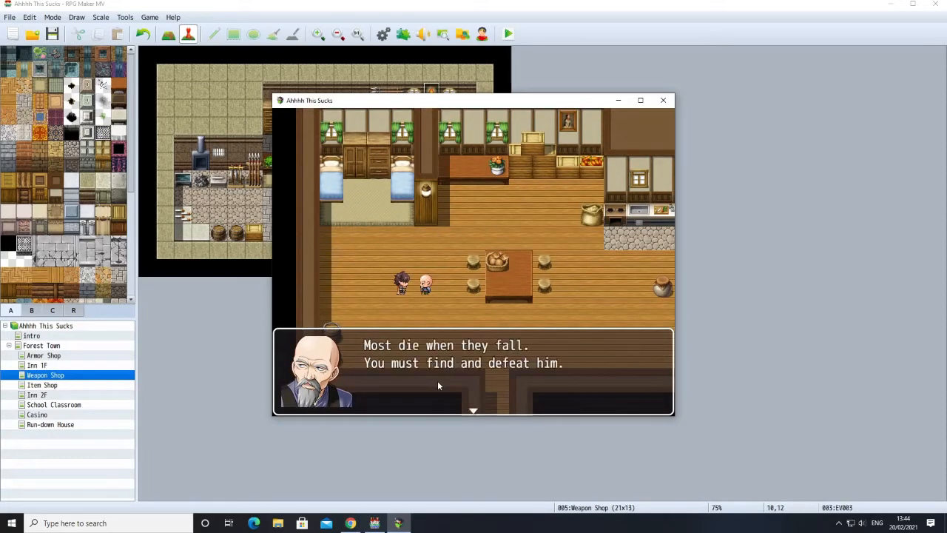
{"action": "left_click", "coordinate": [438, 380]}
{"action": "left_click", "coordinate": [437, 381]}
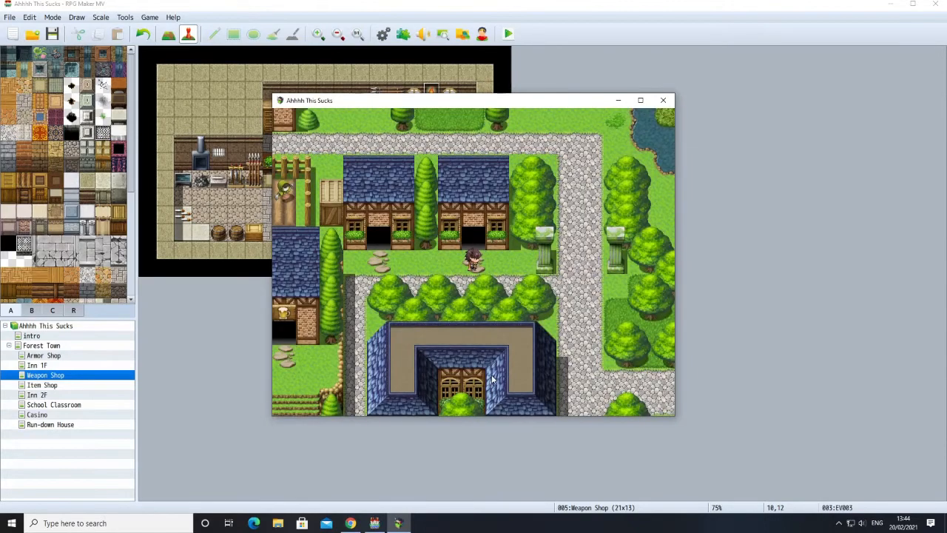
Walk south along the town road, past the weapon and armor shops, and enter the inn.
{"action": "left_click", "coordinate": [570, 380]}
{"action": "left_click", "coordinate": [494, 413]}
{"action": "left_click", "coordinate": [399, 381]}
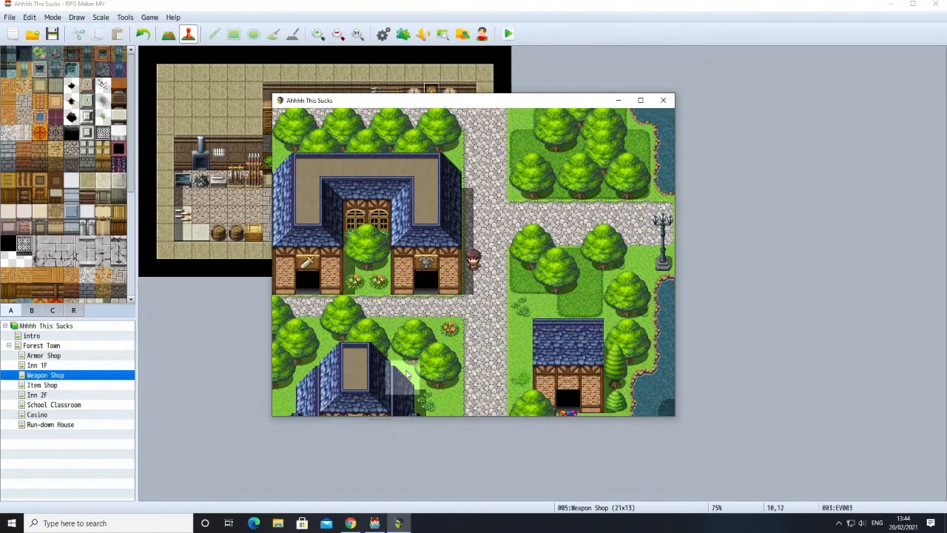
{"action": "left_click", "coordinate": [573, 373]}
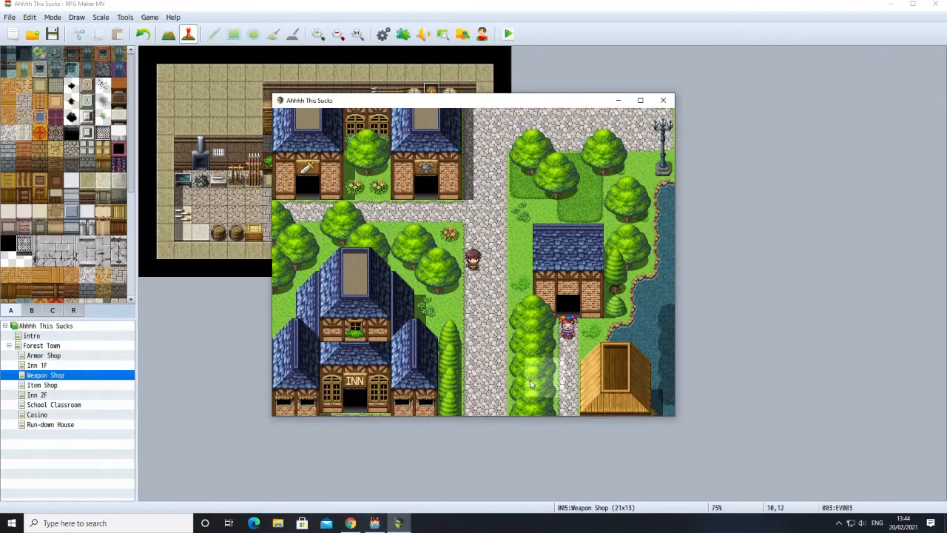
{"action": "left_click", "coordinate": [518, 387]}
{"action": "left_click", "coordinate": [500, 333]}
{"action": "left_click", "coordinate": [356, 238]}
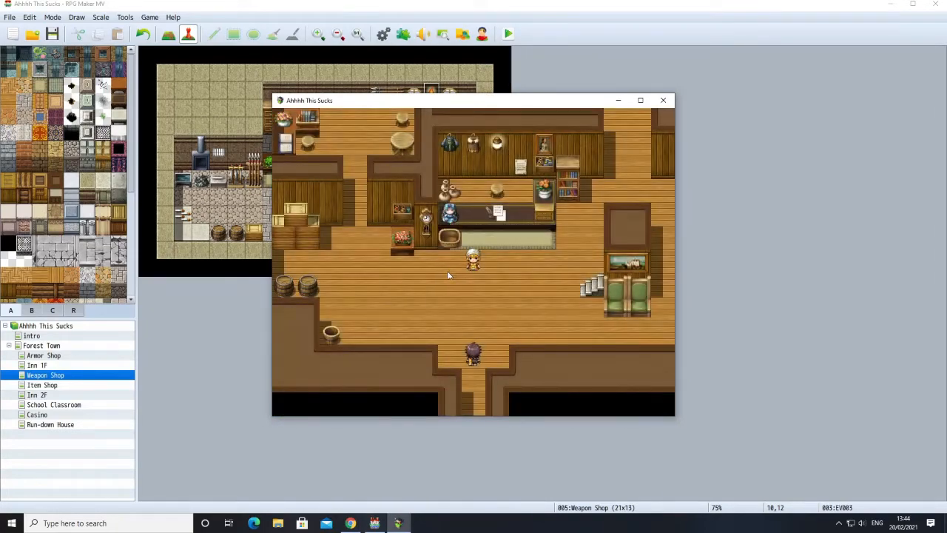
Talk to the player character's double in the inn's ground-floor bedroom and close the dialogue.
{"action": "left_click", "coordinate": [340, 145]}
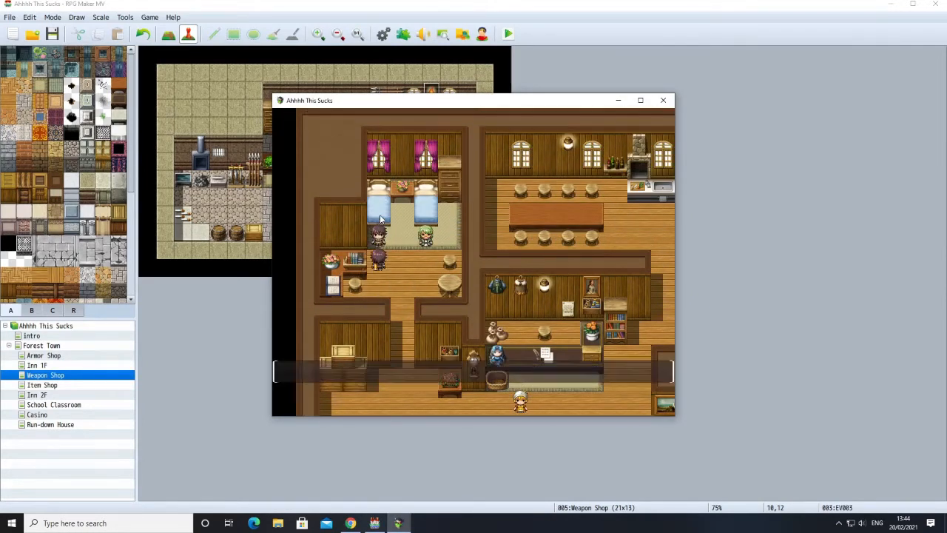
{"action": "left_click", "coordinate": [424, 362]}
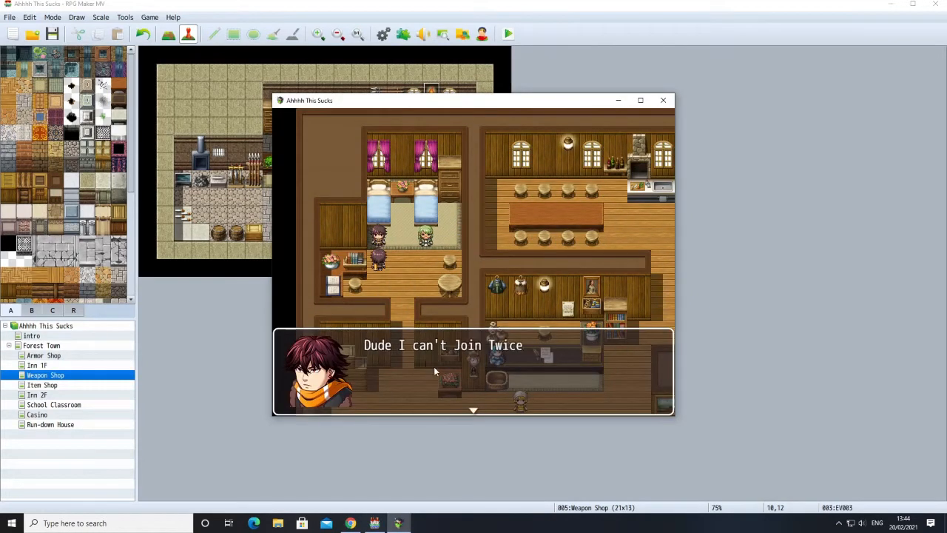
{"action": "left_click", "coordinate": [438, 377]}
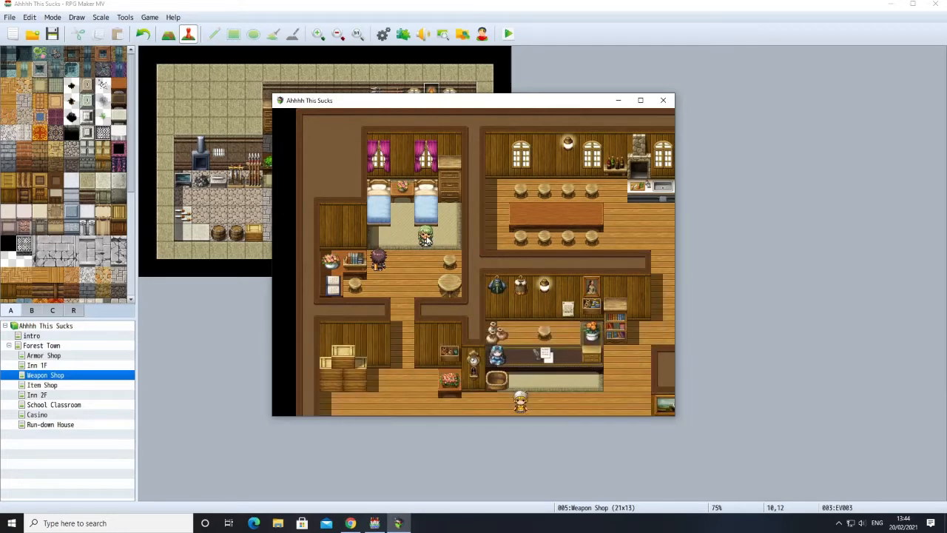
Talk to the green-haired character in the ground-floor bedroom and accept the character into the party.
{"action": "left_click", "coordinate": [426, 237]}
{"action": "left_click", "coordinate": [416, 364]}
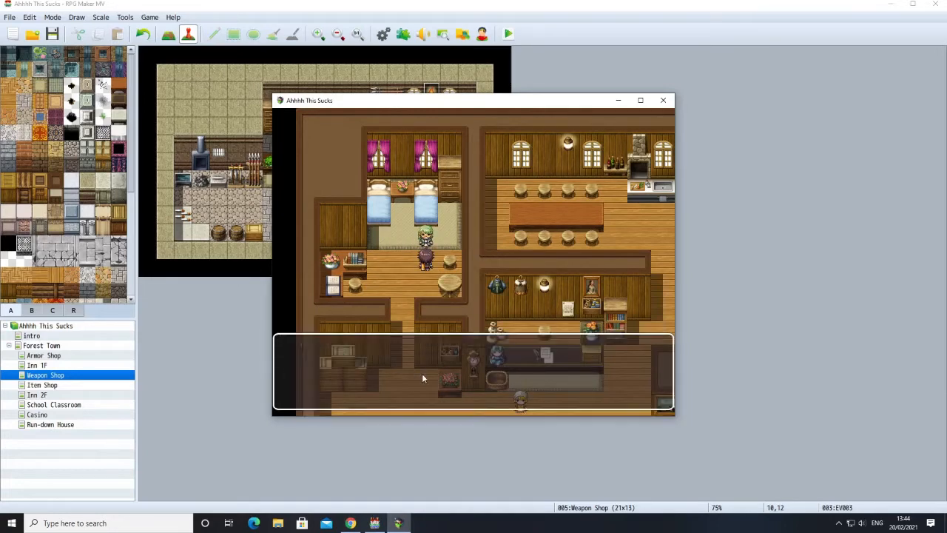
{"action": "left_click", "coordinate": [653, 296]}
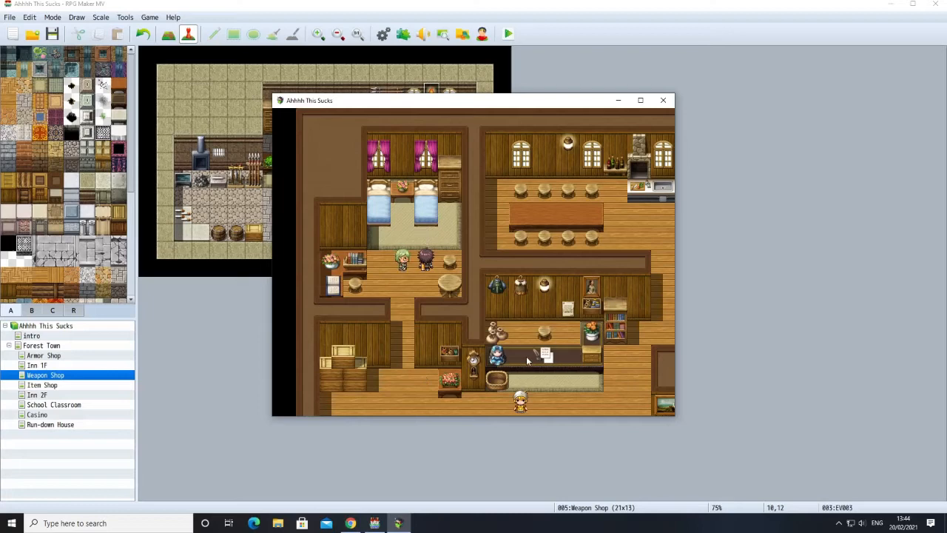
Go up to the inn's second floor and recruit the red-haired and yellow-green-haired characters in the east bedroom.
{"action": "left_click", "coordinate": [432, 392]}
{"action": "left_click", "coordinate": [435, 364]}
{"action": "left_click", "coordinate": [534, 283]}
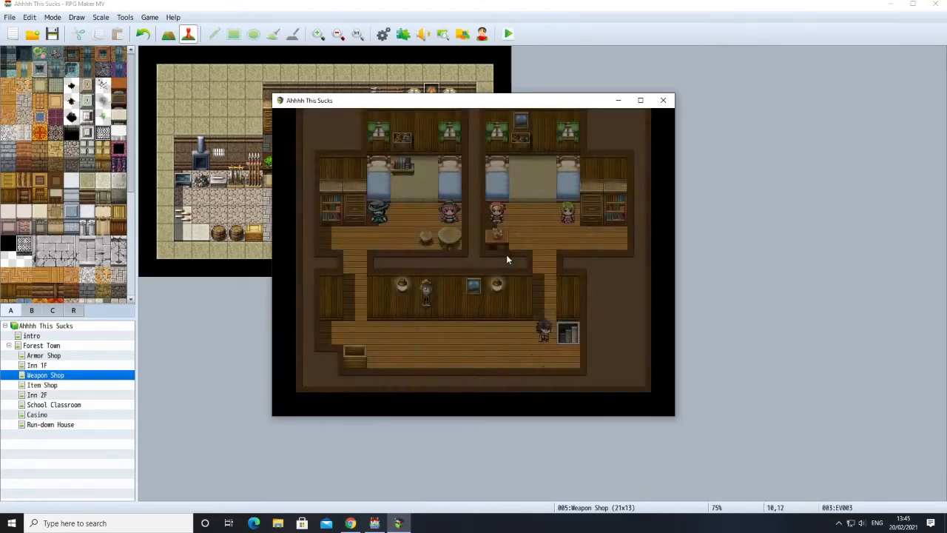
{"action": "left_click", "coordinate": [498, 217]}
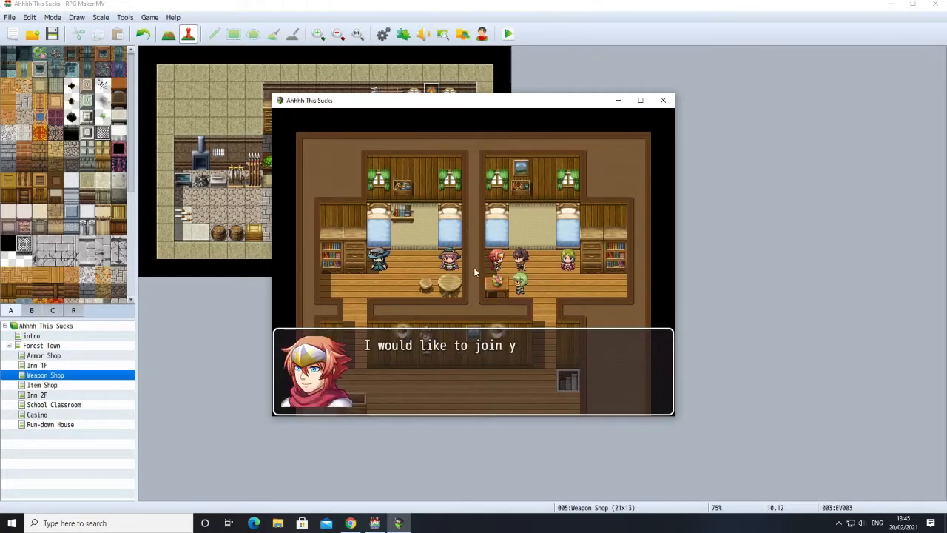
{"action": "left_click", "coordinate": [448, 376]}
{"action": "left_click", "coordinate": [631, 291]}
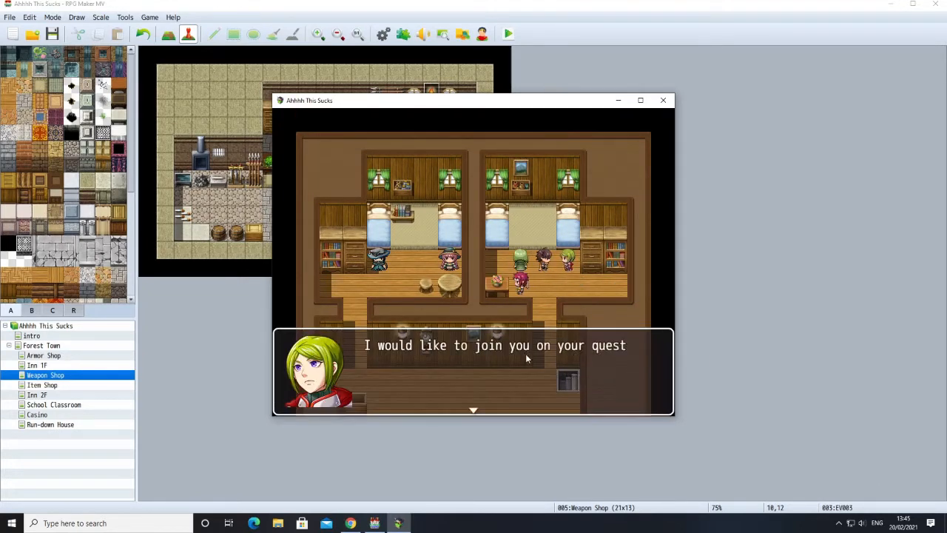
{"action": "left_click", "coordinate": [525, 355]}
{"action": "key", "text": "Return"}
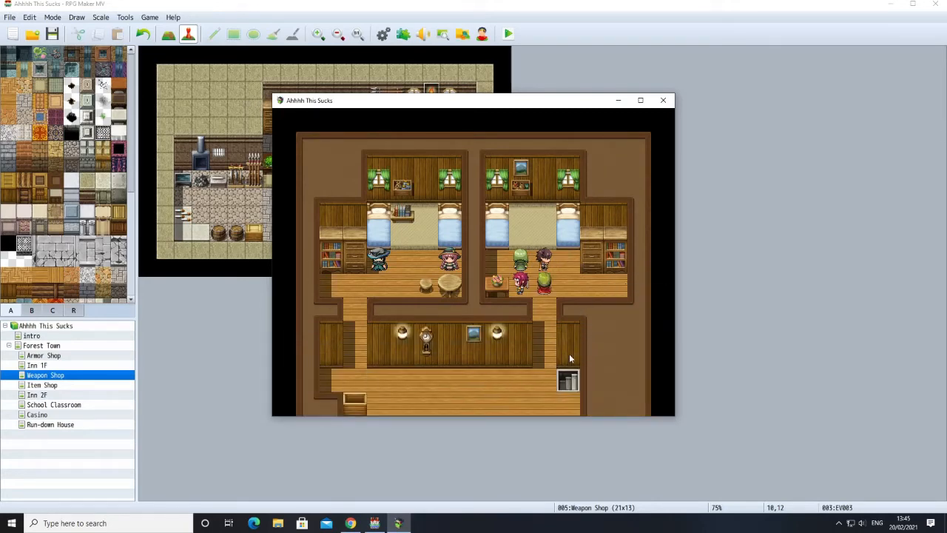
Walk to the west bedroom, talk to the dark-hatted character and accept the request to join.
{"action": "left_click", "coordinate": [495, 398]}
{"action": "left_click", "coordinate": [379, 362]}
{"action": "left_click", "coordinate": [362, 354]}
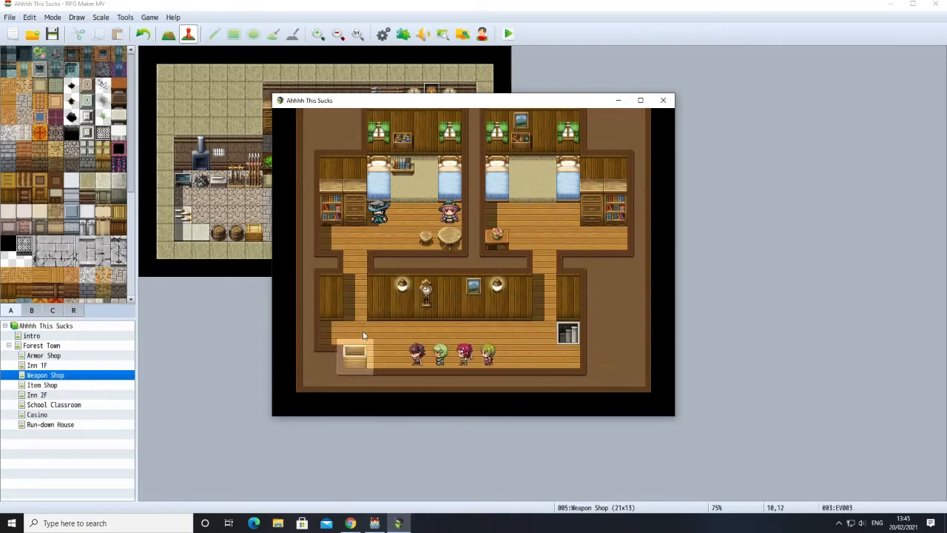
{"action": "left_click", "coordinate": [370, 272]}
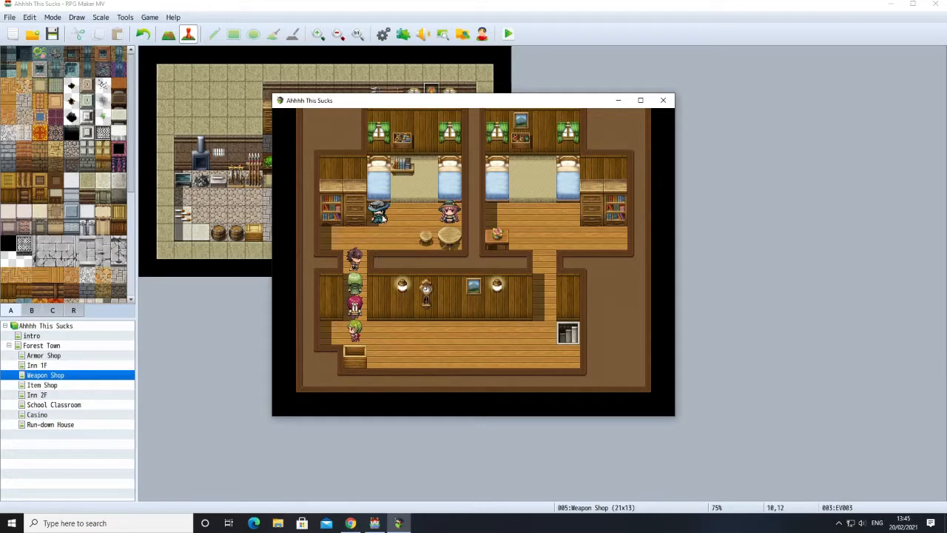
{"action": "left_click", "coordinate": [382, 218]}
{"action": "left_click", "coordinate": [437, 376]}
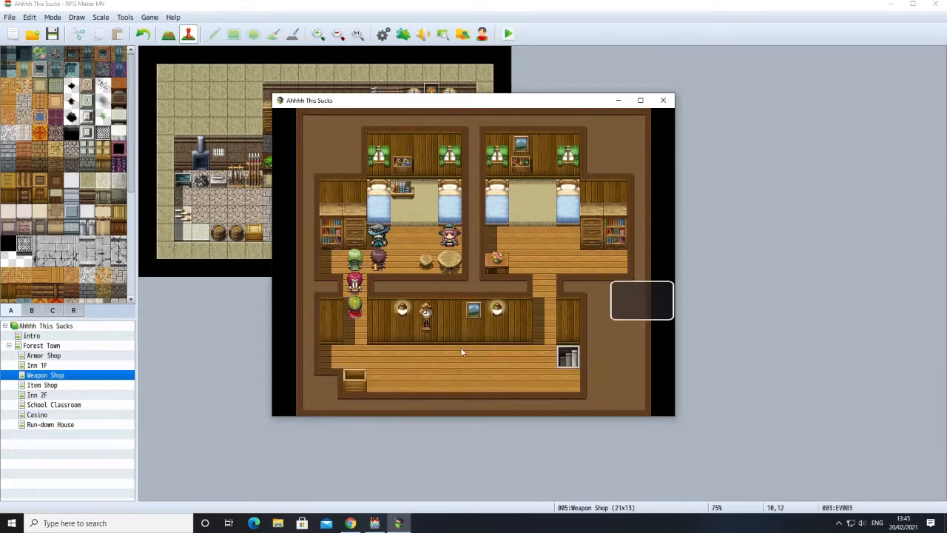
{"action": "key", "text": "Return"}
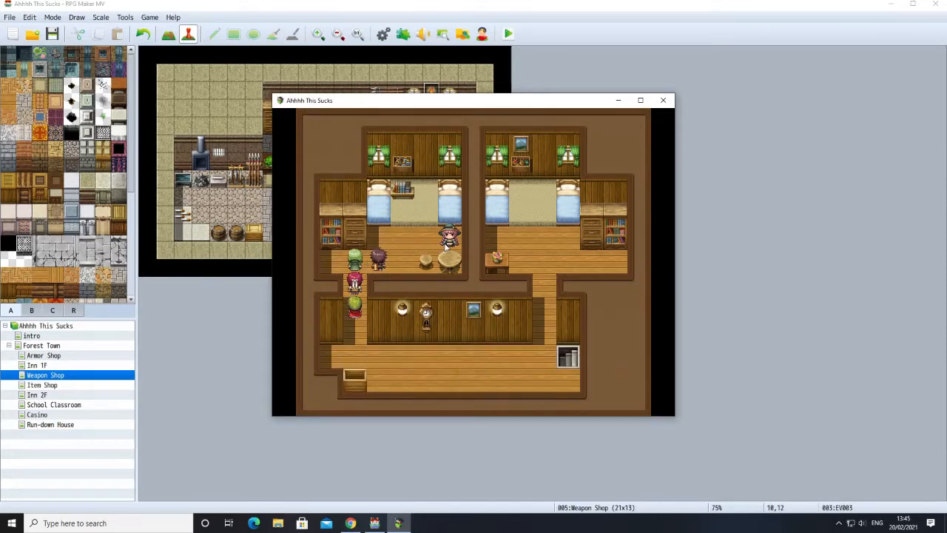
Accept the witch-hatted character beside the table into the party and take the stairs down to the inn's ground floor.
{"action": "left_click", "coordinate": [446, 246]}
{"action": "left_click", "coordinate": [430, 373]}
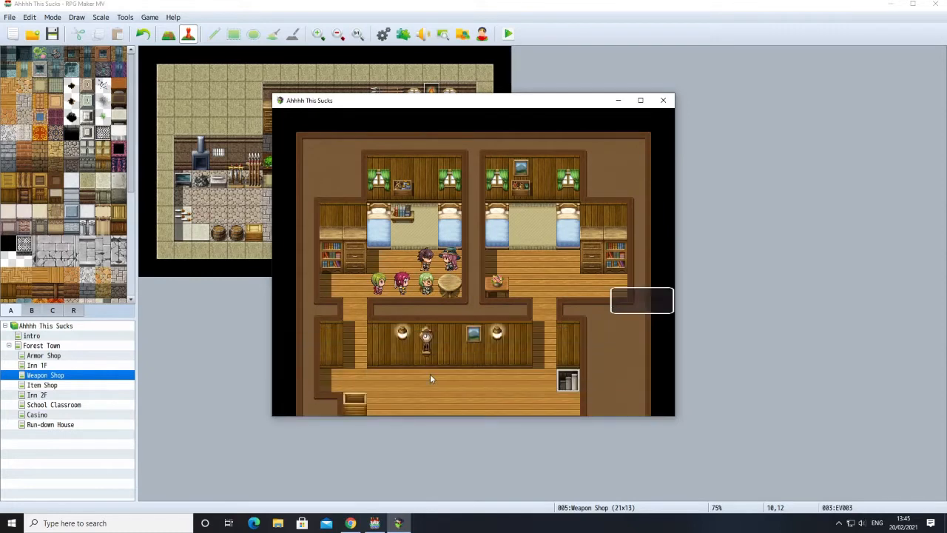
{"action": "left_click", "coordinate": [624, 294]}
{"action": "left_click", "coordinate": [451, 398]}
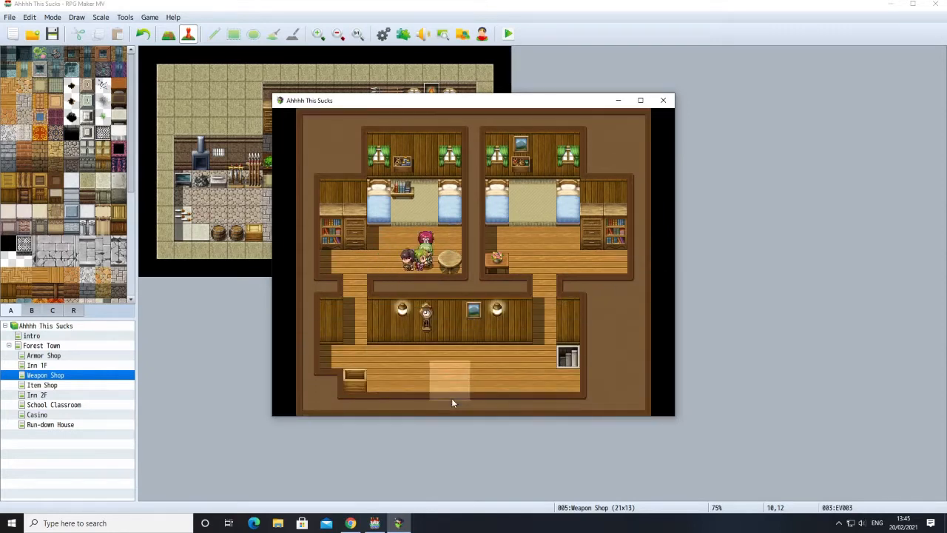
{"action": "left_click", "coordinate": [573, 335]}
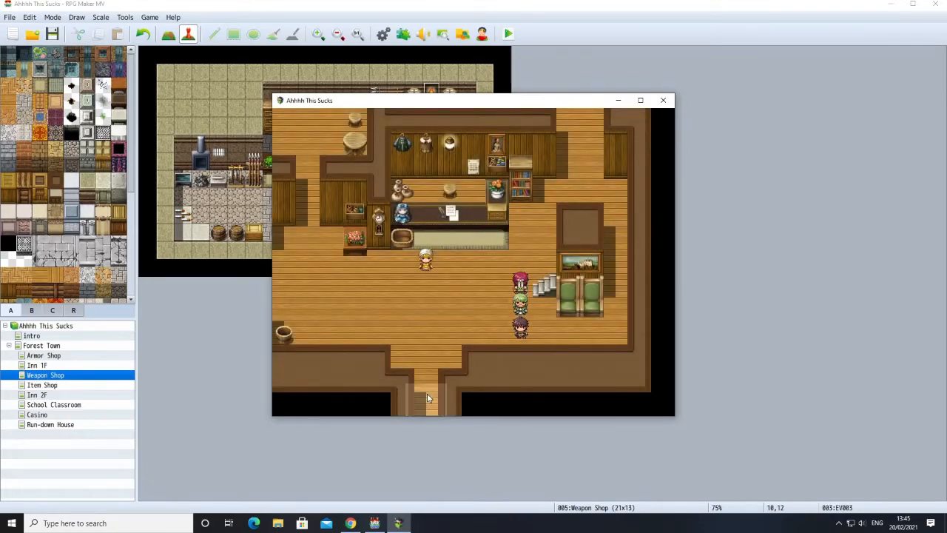
Leave the inn, walk north-west around it into the Weapon Shop, and exit the shop through its doorway.
{"action": "left_click", "coordinate": [427, 398]}
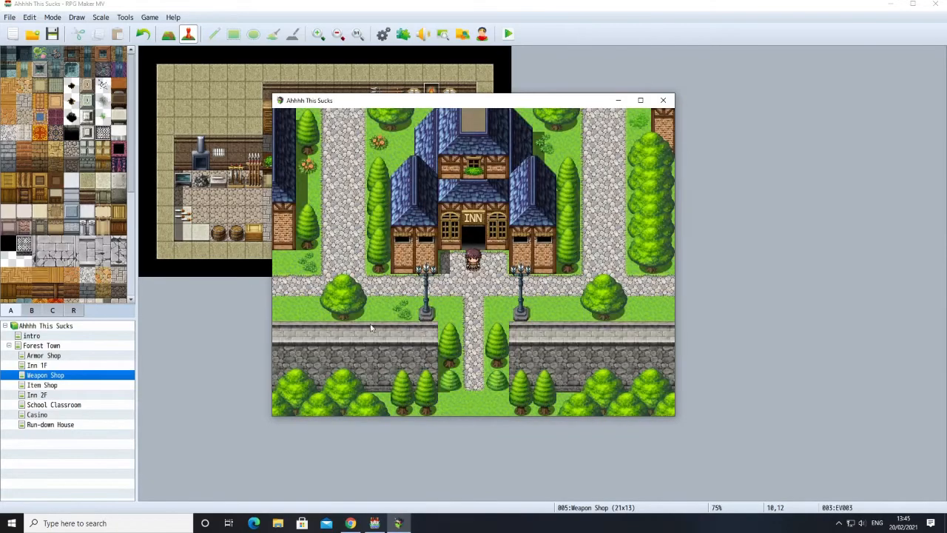
{"action": "left_click", "coordinate": [332, 260]}
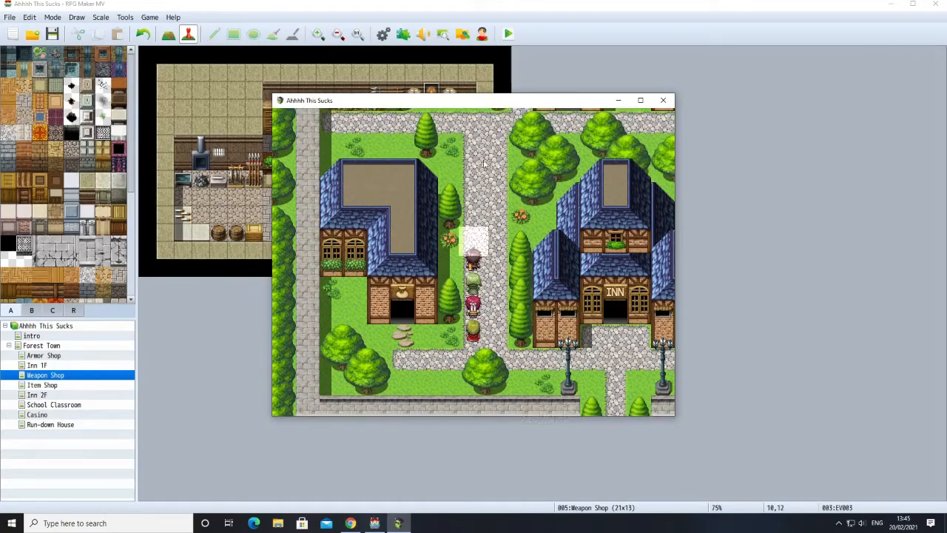
{"action": "left_click", "coordinate": [571, 136]}
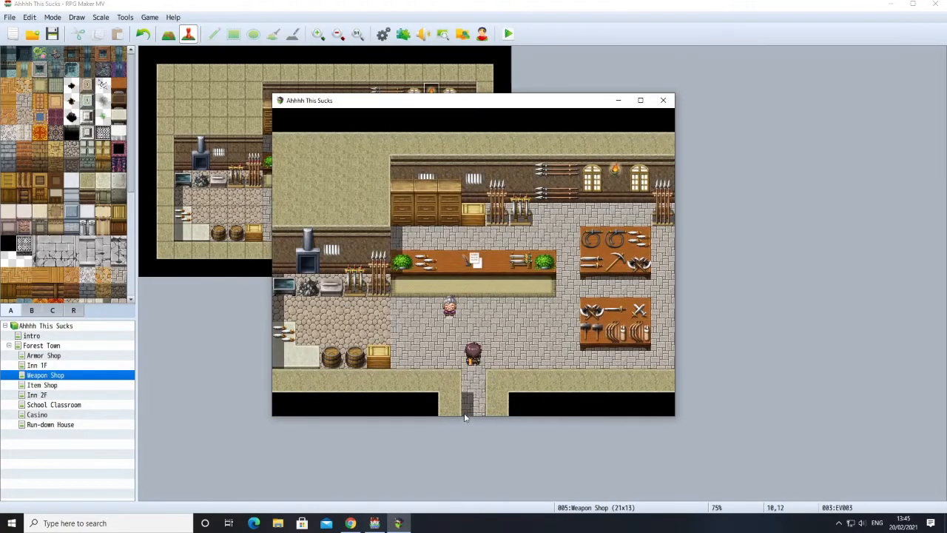
{"action": "left_click", "coordinate": [464, 418]}
Walk up the grassy steps into the casino and dismiss the horned purple guard's message.
{"action": "left_click", "coordinate": [355, 235]}
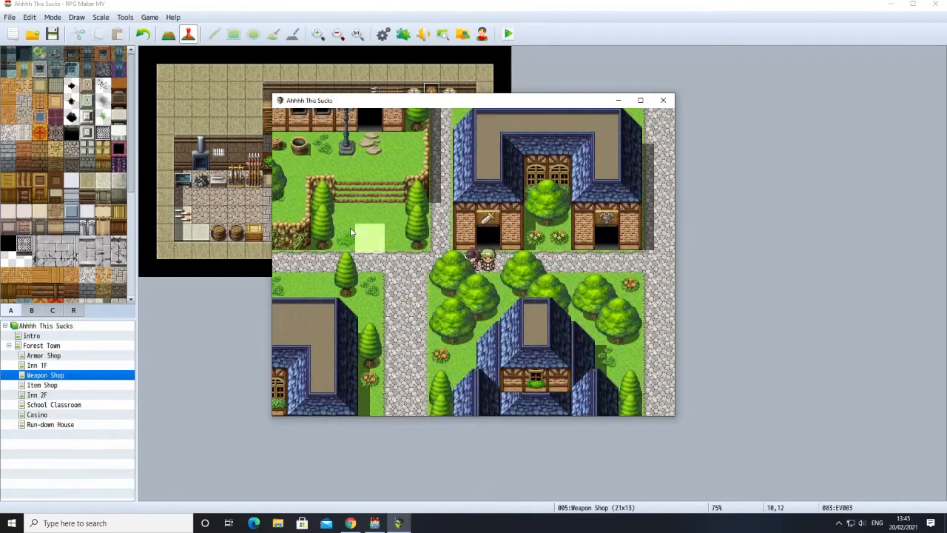
{"action": "left_click", "coordinate": [448, 169]}
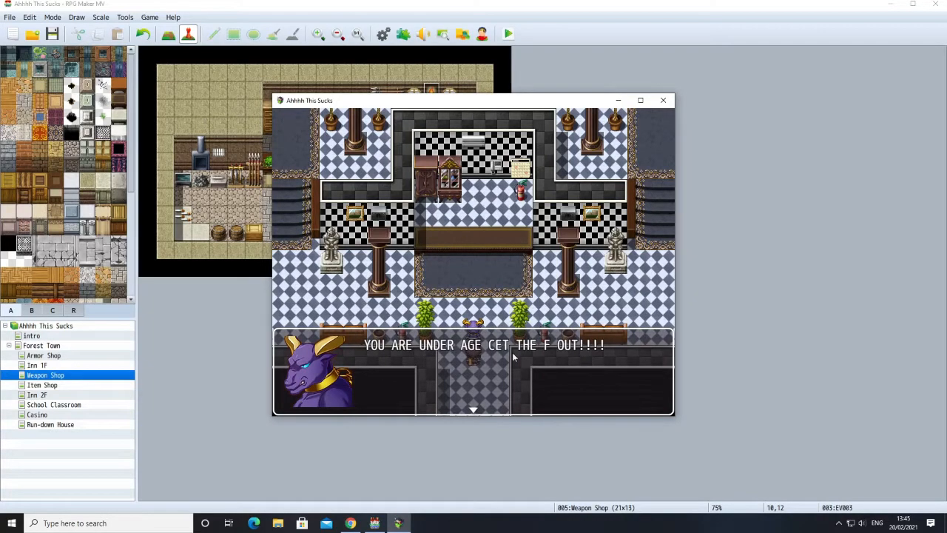
{"action": "left_click", "coordinate": [484, 390]}
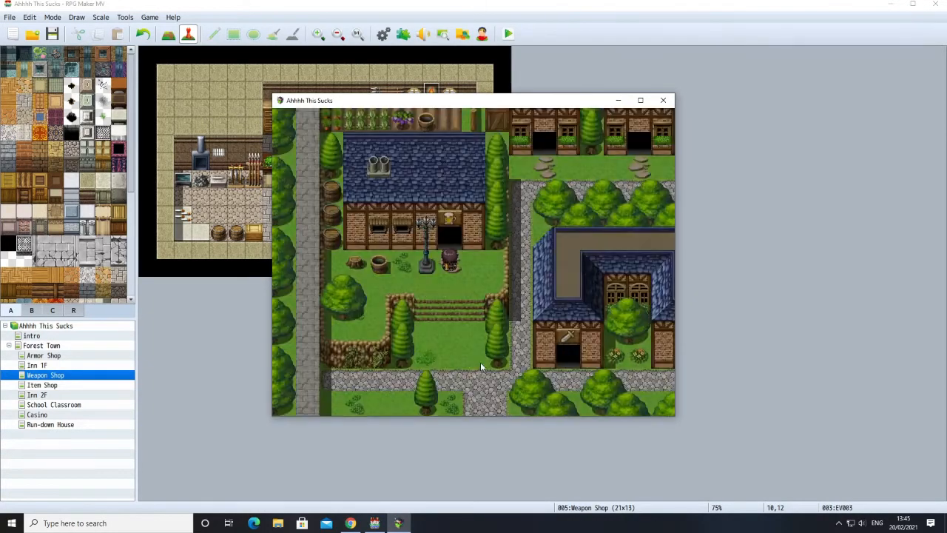
Walk the north road to the school at the town's north-west end, enter it and dismiss the teacher's message.
{"action": "mouse_move", "coordinate": [489, 326]}
{"action": "left_mouse_down"}
{"action": "mouse_move", "coordinate": [592, 222]}
{"action": "mouse_move", "coordinate": [617, 240]}
{"action": "left_mouse_up"}
{"action": "left_click", "coordinate": [555, 124]}
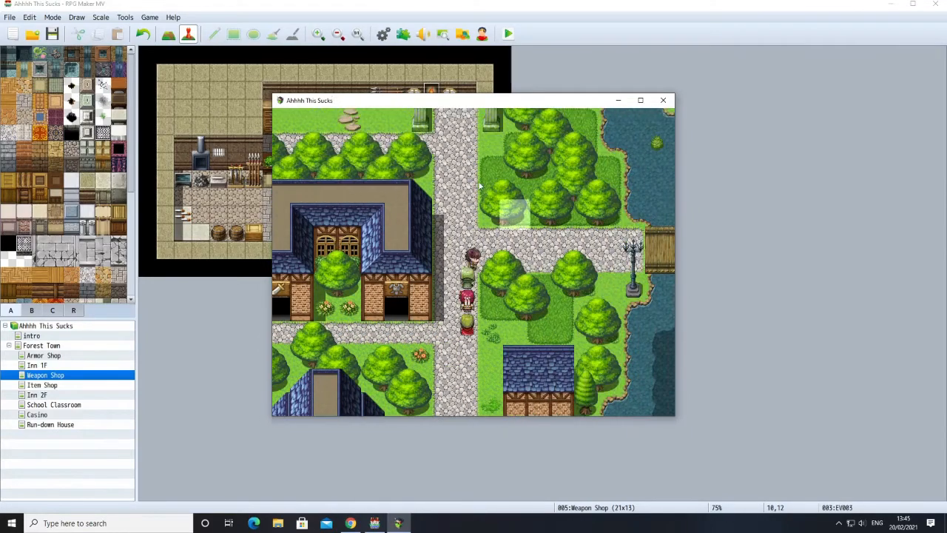
{"action": "left_click", "coordinate": [309, 147]}
{"action": "left_click", "coordinate": [497, 140]}
{"action": "left_click", "coordinate": [473, 135]}
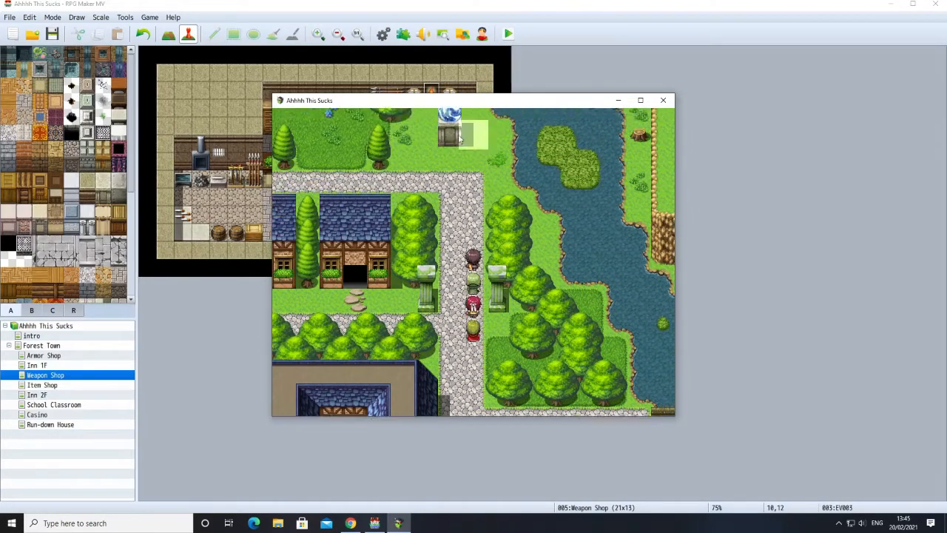
{"action": "left_click", "coordinate": [370, 192]}
{"action": "left_click", "coordinate": [337, 242]}
{"action": "left_click", "coordinate": [374, 259]}
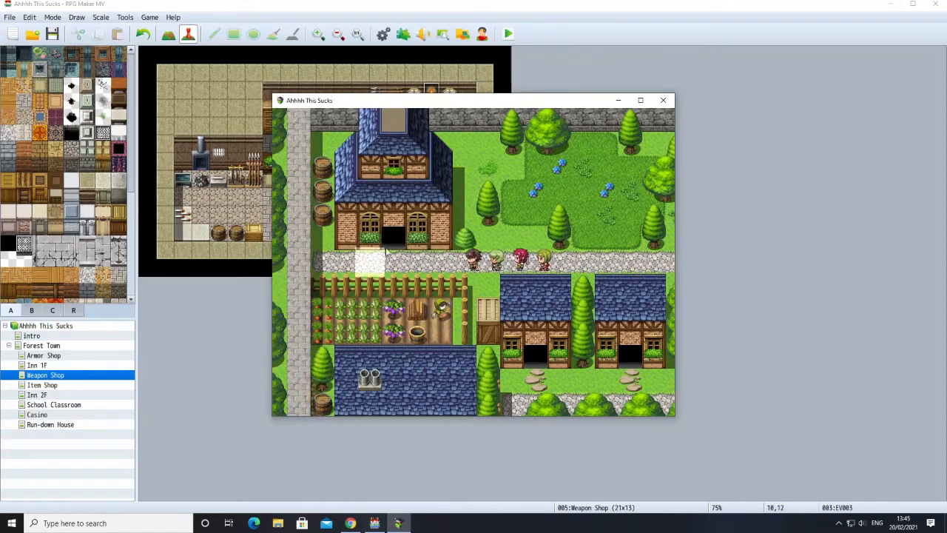
{"action": "left_click", "coordinate": [412, 241]}
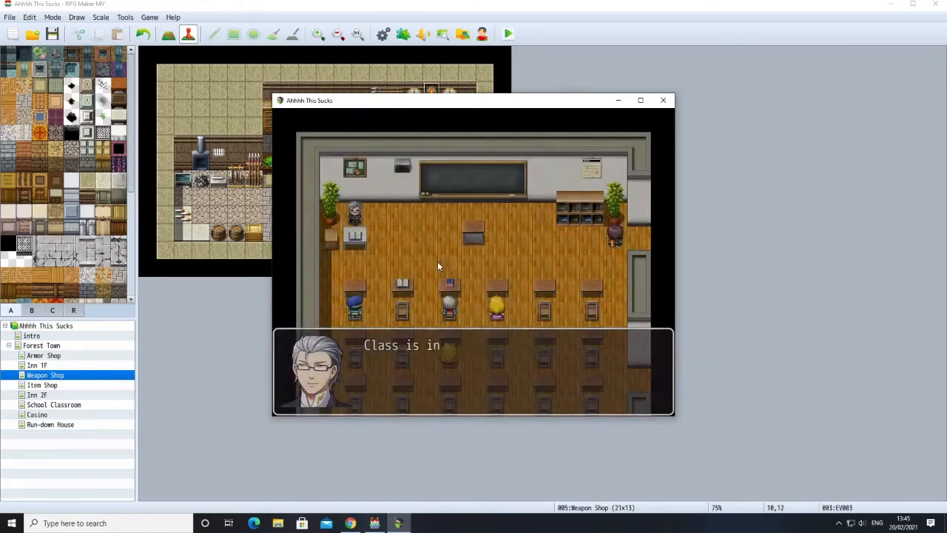
{"action": "left_click", "coordinate": [489, 381]}
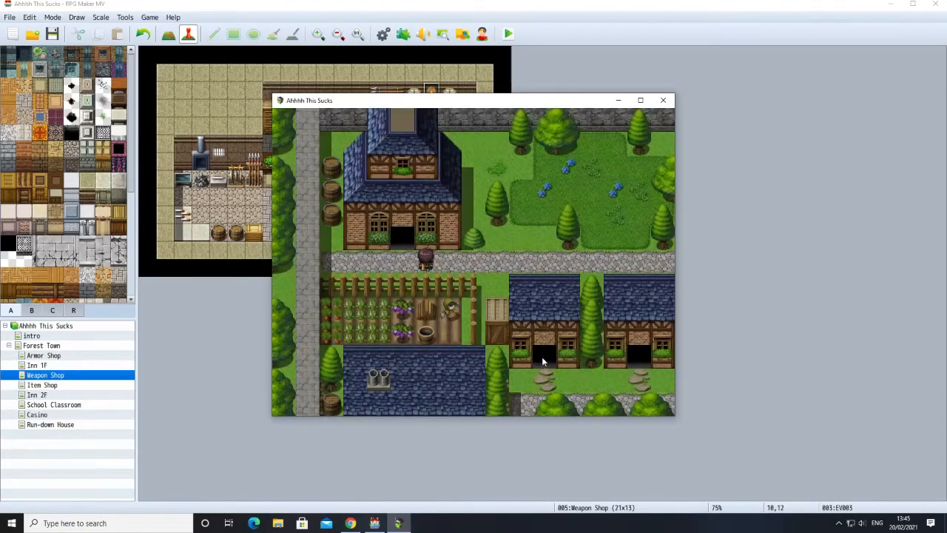
Walk back south to the clown outside the small house by the river and accept the quest to find the Thing.
{"action": "left_click", "coordinate": [562, 259]}
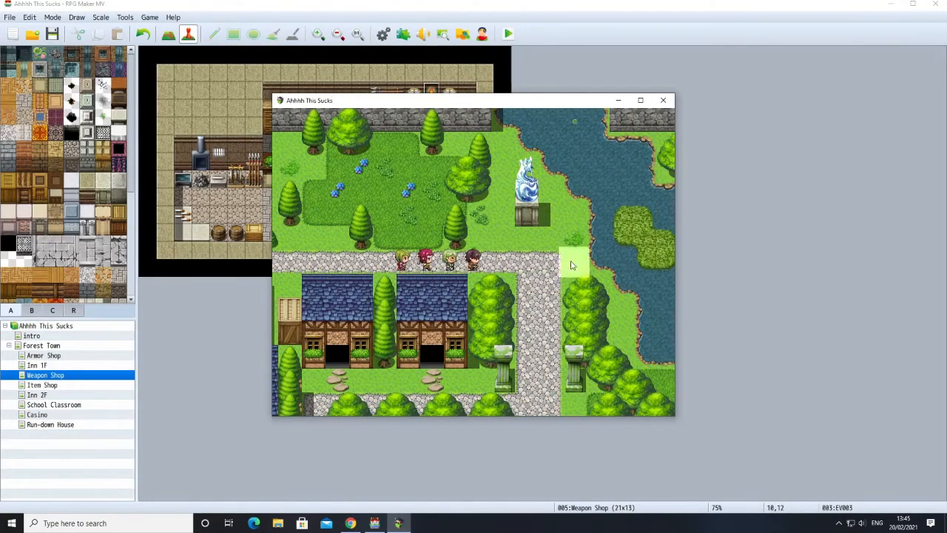
{"action": "left_click", "coordinate": [522, 384]}
{"action": "left_click", "coordinate": [521, 386]}
{"action": "left_click", "coordinate": [520, 387]}
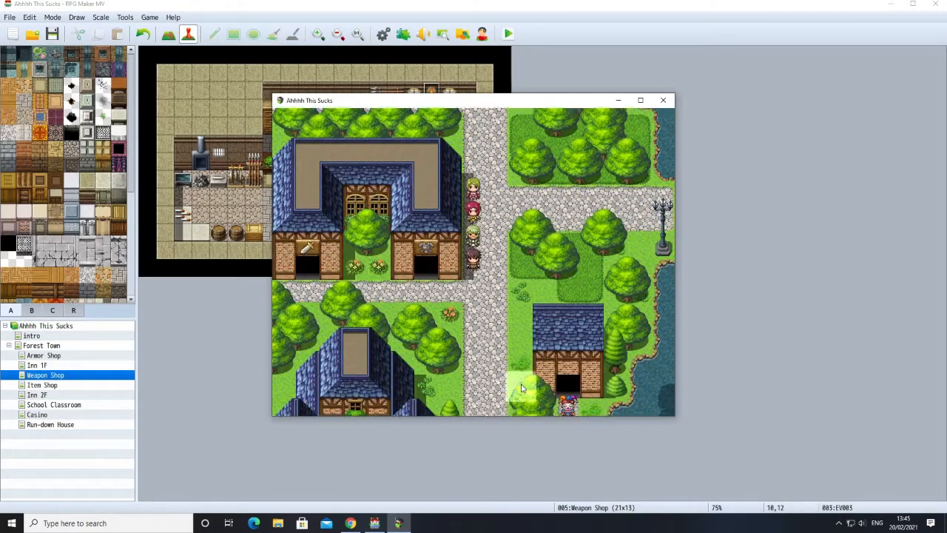
{"action": "left_click", "coordinate": [521, 387]}
{"action": "left_click", "coordinate": [545, 187]}
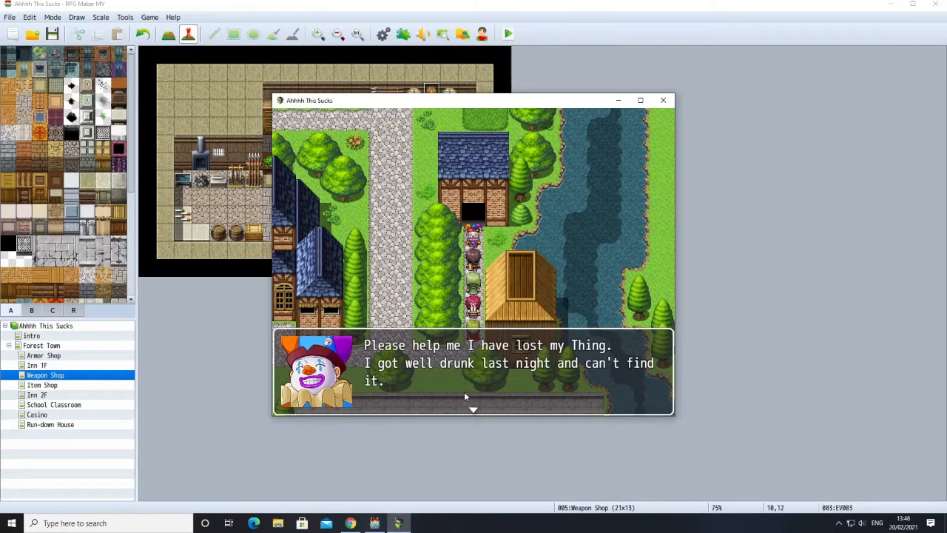
{"action": "left_click", "coordinate": [513, 380]}
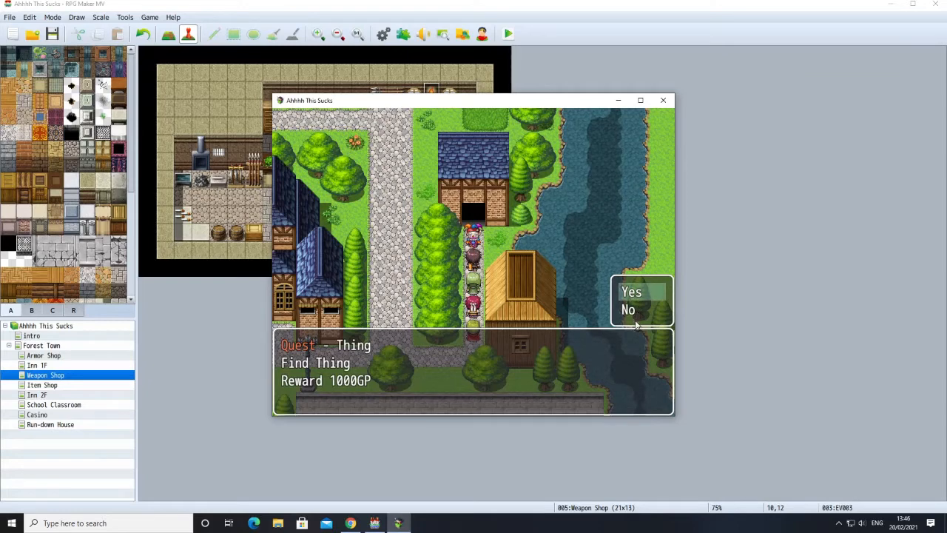
{"action": "left_click", "coordinate": [639, 292]}
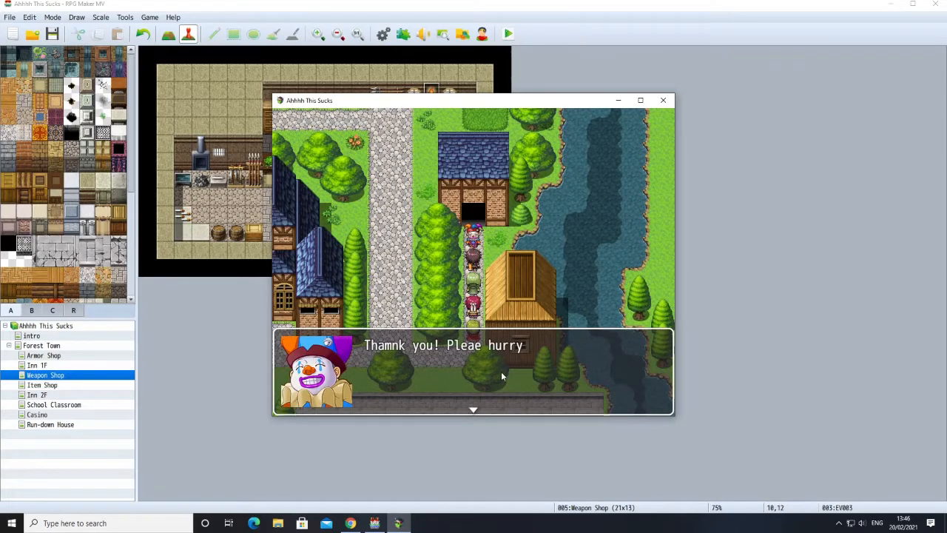
{"action": "left_click", "coordinate": [475, 406]}
Lead the party away from the clown and into the Run-down House.
{"action": "left_click", "coordinate": [358, 352]}
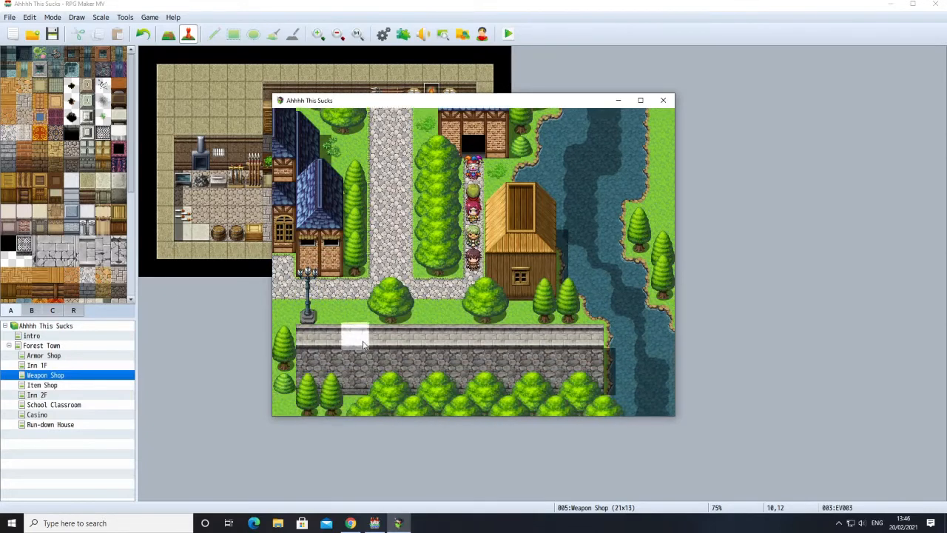
{"action": "left_click", "coordinate": [485, 175]}
{"action": "mouse_move", "coordinate": [486, 175]}
{"action": "left_mouse_down"}
{"action": "mouse_move", "coordinate": [477, 190]}
{"action": "mouse_move", "coordinate": [599, 161]}
{"action": "mouse_move", "coordinate": [649, 181]}
{"action": "mouse_move", "coordinate": [636, 169]}
{"action": "mouse_move", "coordinate": [605, 166]}
{"action": "left_mouse_up"}
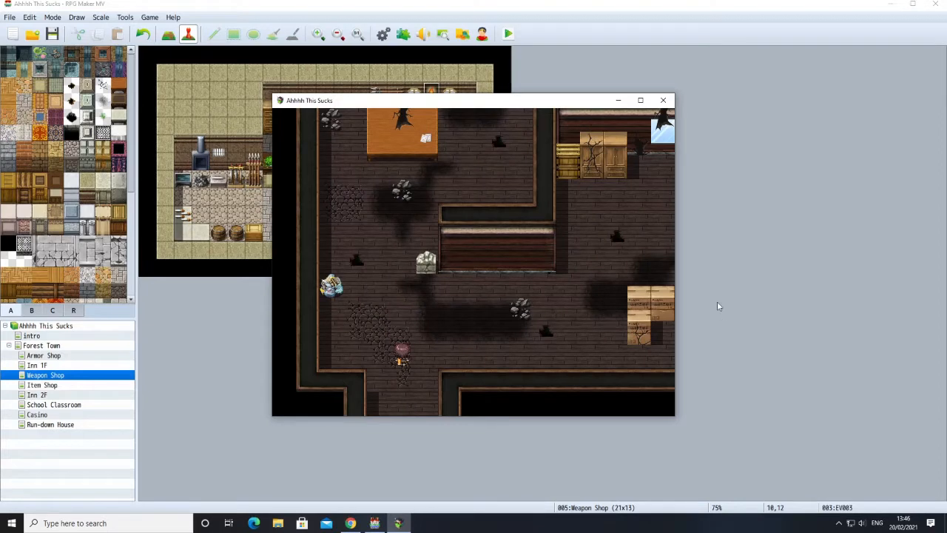
Walk around the Run-down House between the rubble and the cracked table until a battle starts.
{"action": "mouse_move", "coordinate": [479, 316]}
{"action": "left_mouse_down"}
{"action": "mouse_move", "coordinate": [425, 308]}
{"action": "mouse_move", "coordinate": [390, 280]}
{"action": "left_mouse_up"}
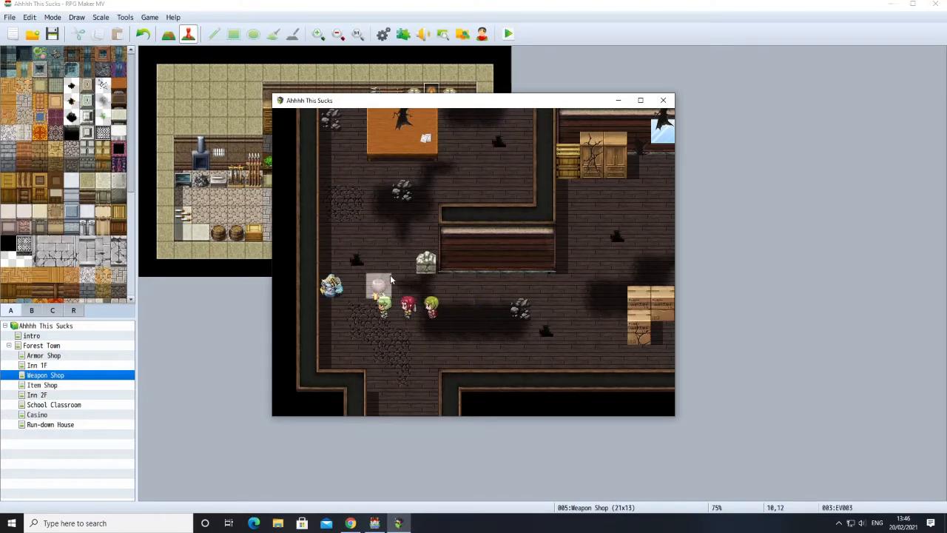
{"action": "left_click", "coordinate": [414, 240]}
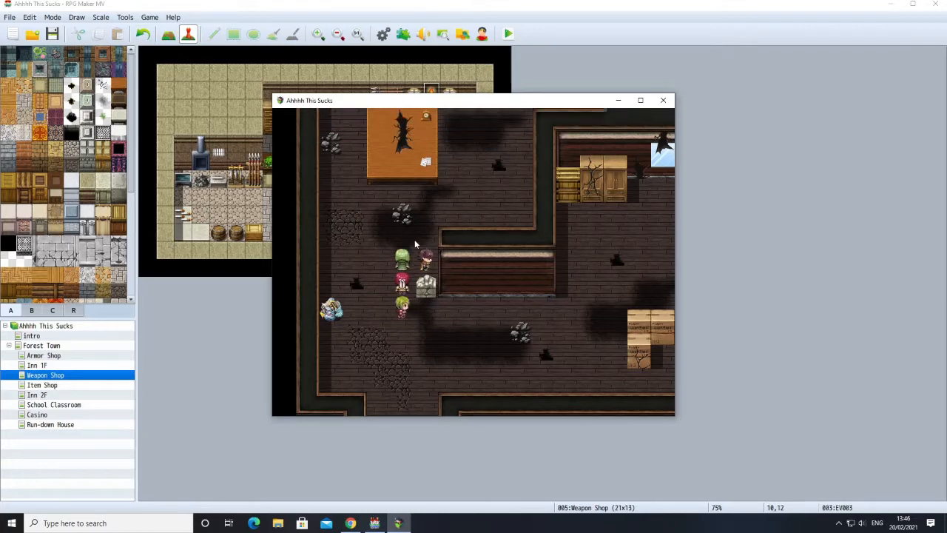
{"action": "left_click", "coordinate": [424, 237]}
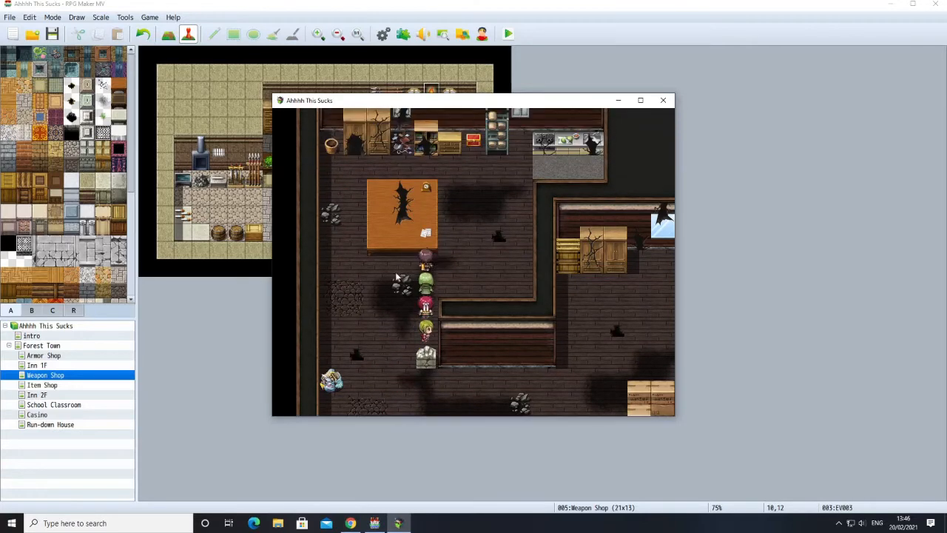
{"action": "left_click", "coordinate": [385, 280]}
{"action": "left_click", "coordinate": [389, 296]}
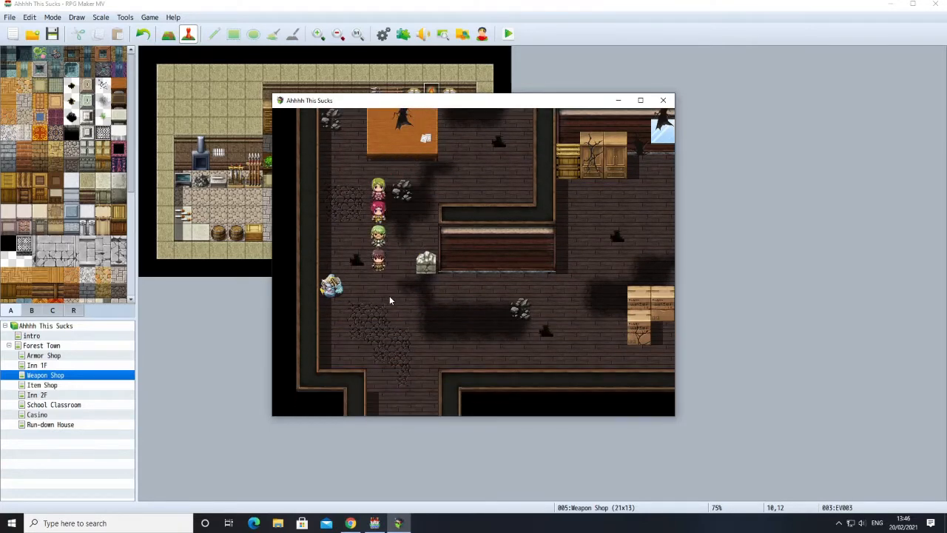
{"action": "left_click", "coordinate": [373, 290]}
{"action": "left_click", "coordinate": [391, 320]}
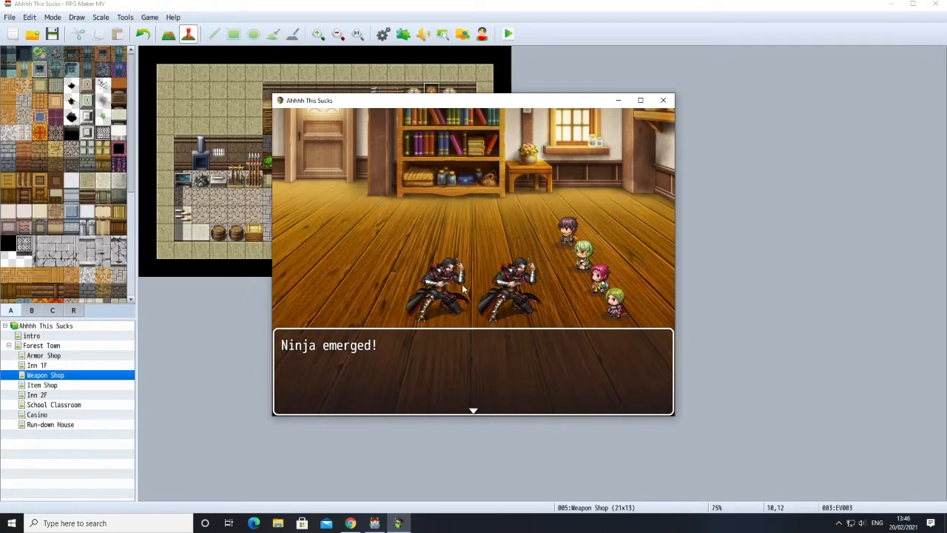
Start the fight against the ninjas and have Deathknell summon Slime.
{"action": "left_click", "coordinate": [433, 366]}
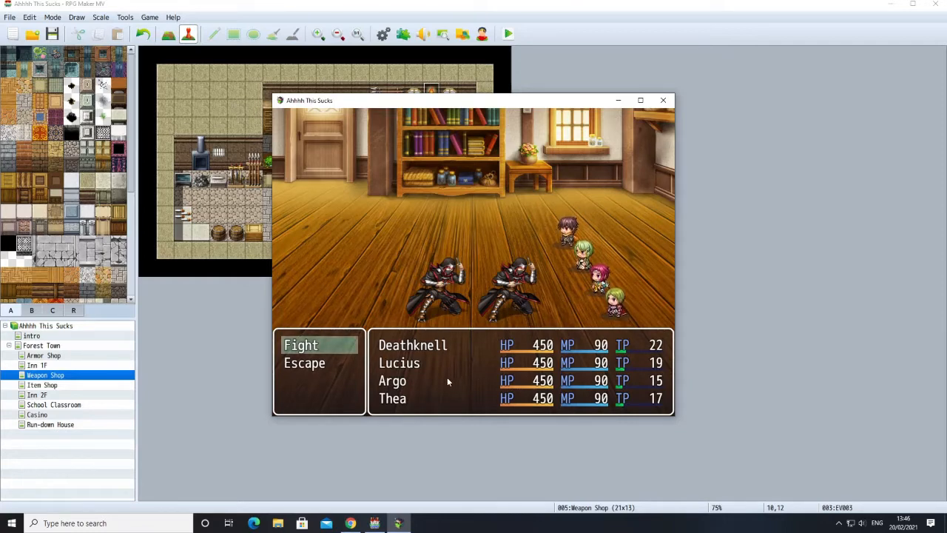
{"action": "key", "text": "Return"}
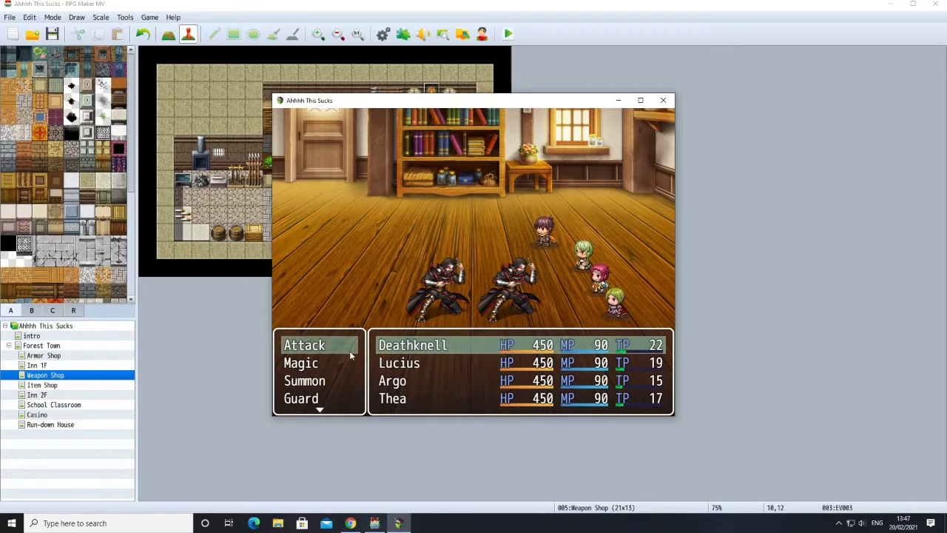
{"action": "left_click", "coordinate": [320, 381]}
{"action": "left_click", "coordinate": [320, 380]}
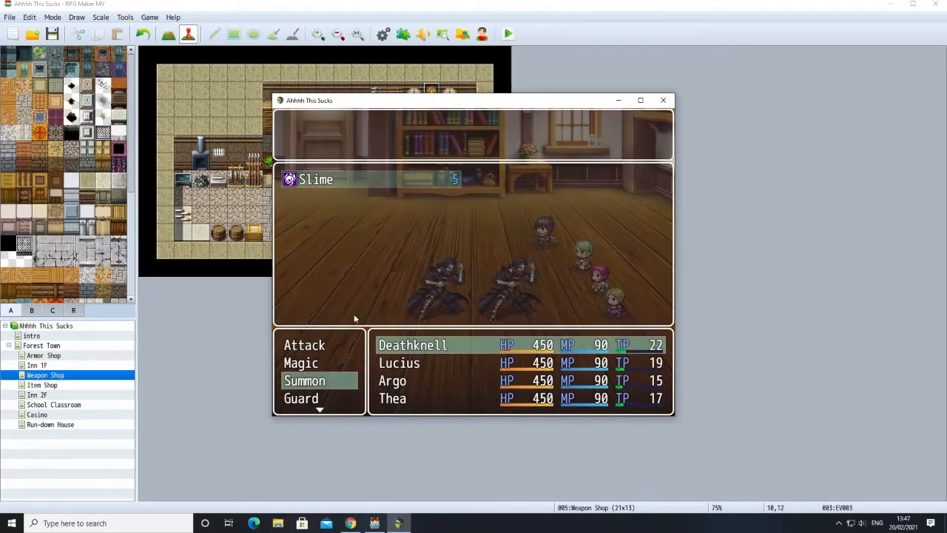
{"action": "left_click", "coordinate": [345, 180]}
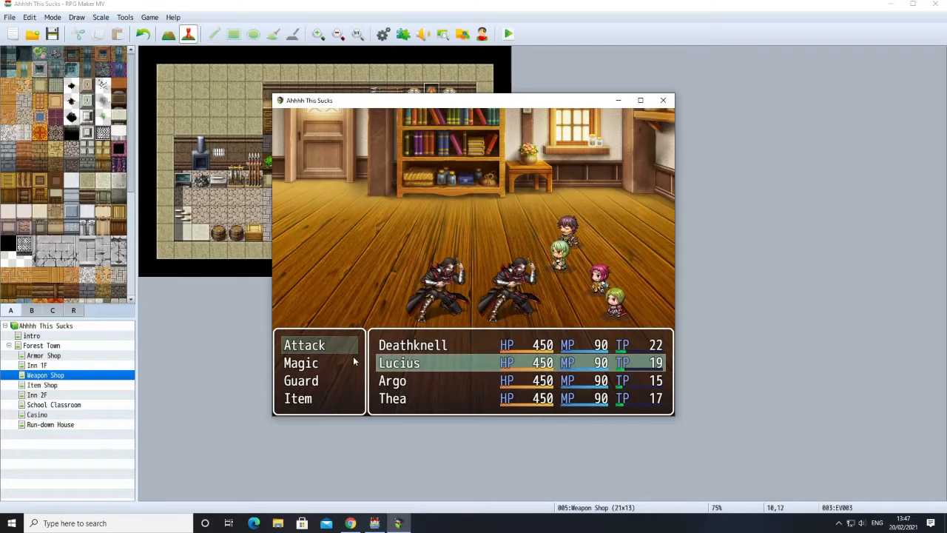
Have Lucius cast the second spell in the magic list on Ninja A.
{"action": "left_click", "coordinate": [313, 364]}
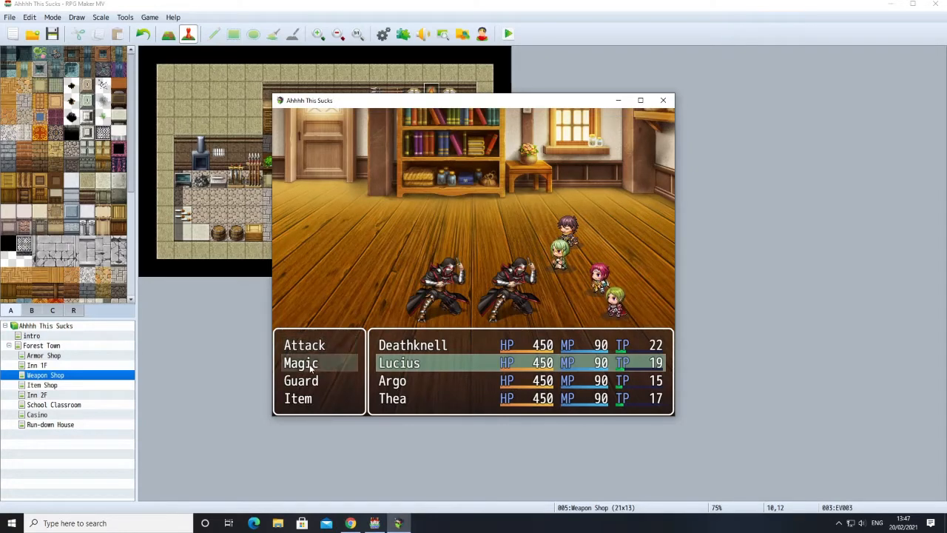
{"action": "left_click", "coordinate": [312, 366]}
{"action": "left_click", "coordinate": [510, 180]}
{"action": "left_click", "coordinate": [511, 181]}
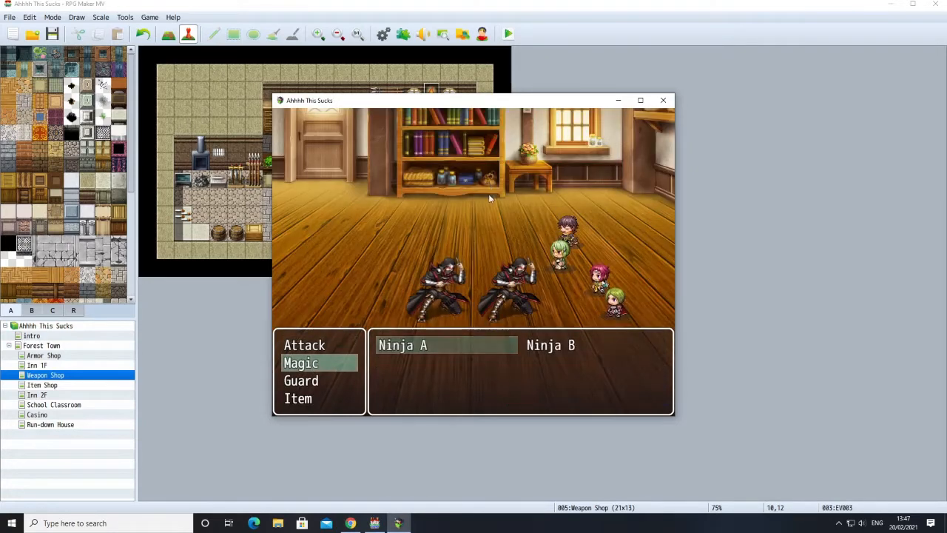
{"action": "left_click", "coordinate": [409, 337]}
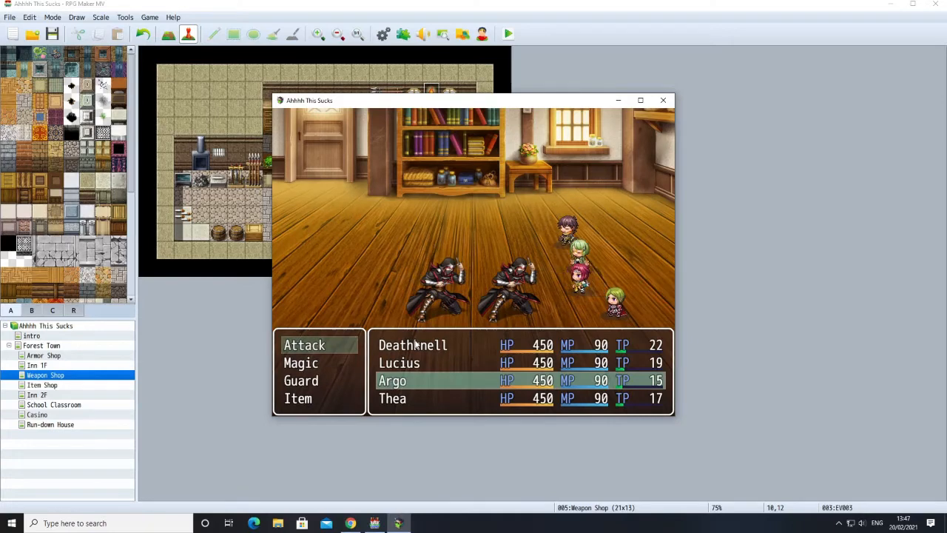
Have Argo cast the second-column spell and Thea attack Ninja A to complete the round's commands.
{"action": "left_click", "coordinate": [301, 366]}
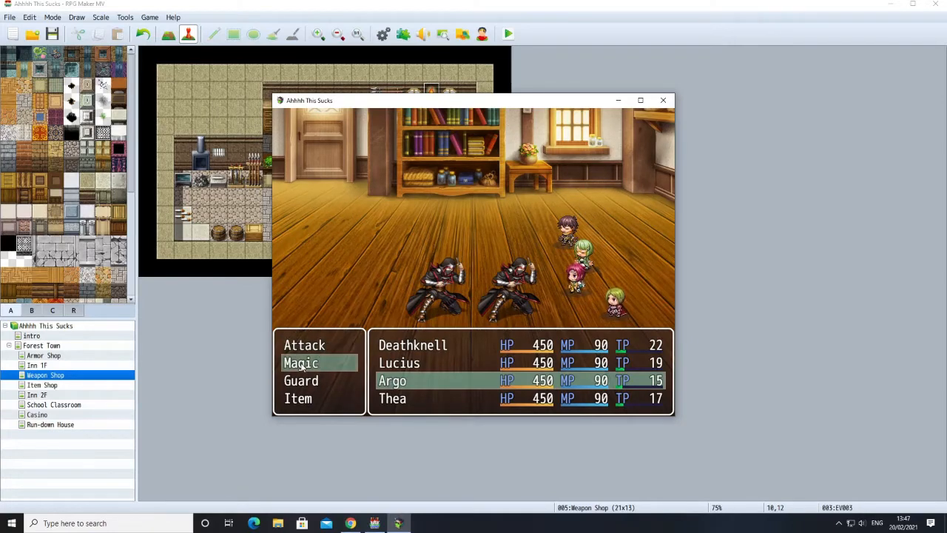
{"action": "left_click", "coordinate": [301, 366]}
{"action": "left_click", "coordinate": [497, 179]}
{"action": "left_click", "coordinate": [497, 180]}
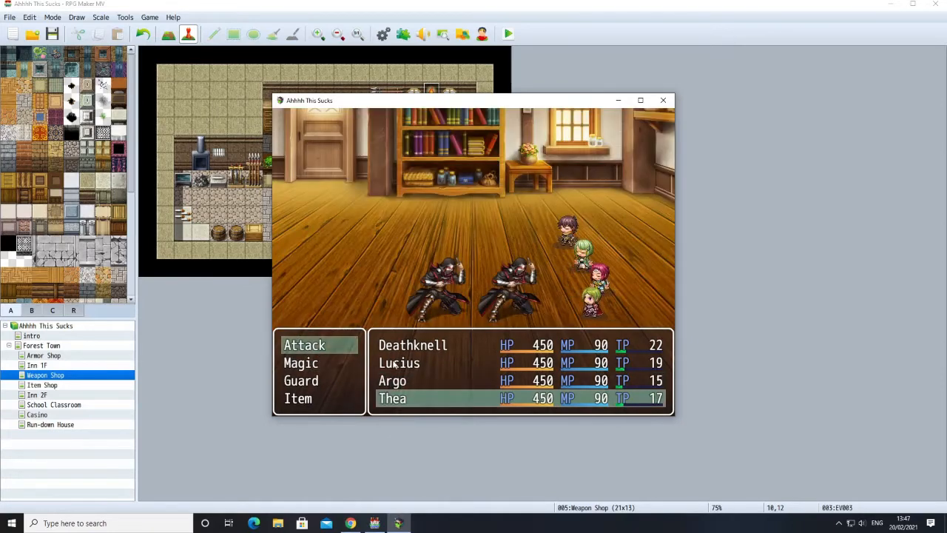
{"action": "left_click", "coordinate": [301, 349]}
{"action": "left_click", "coordinate": [427, 347]}
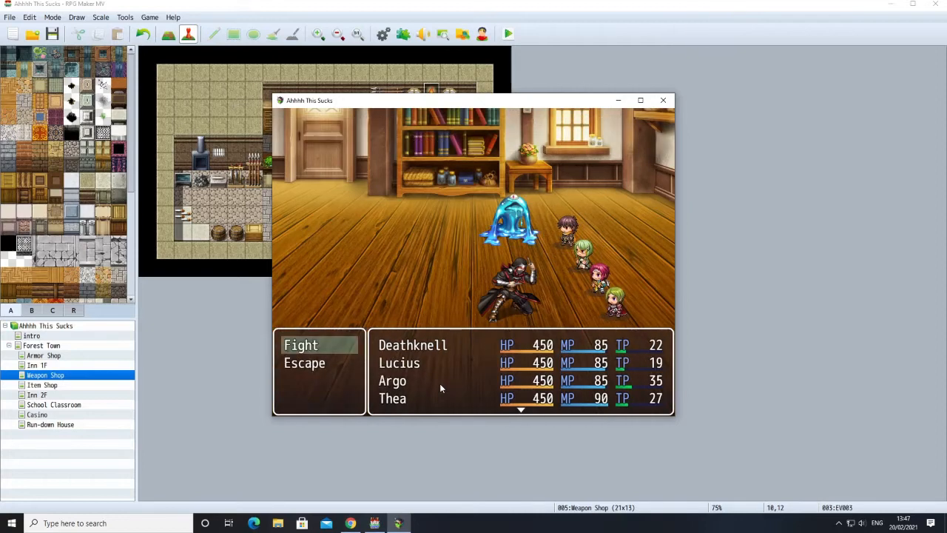
Start the round with Deathknell casting Fire and Lucius casting Holy light on Ninja B.
{"action": "left_click", "coordinate": [336, 345]}
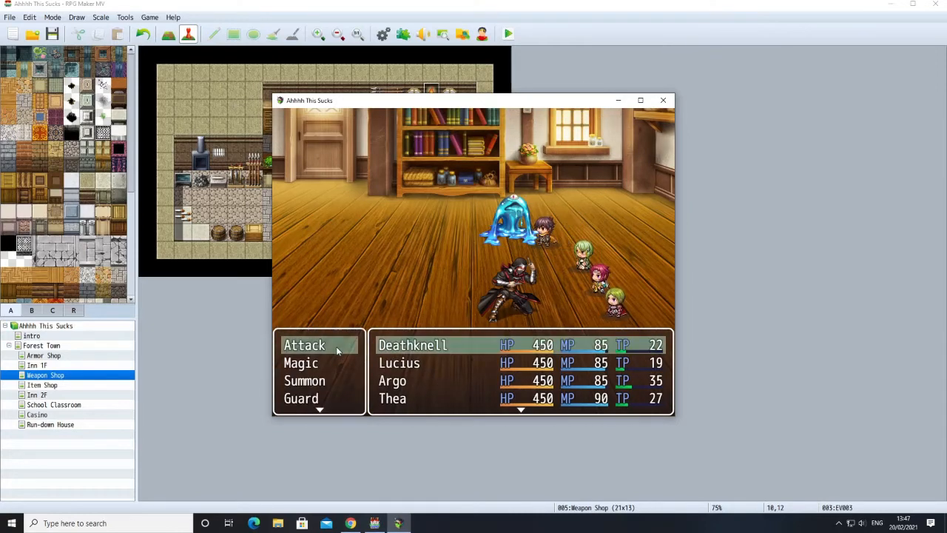
{"action": "left_click", "coordinate": [314, 363]}
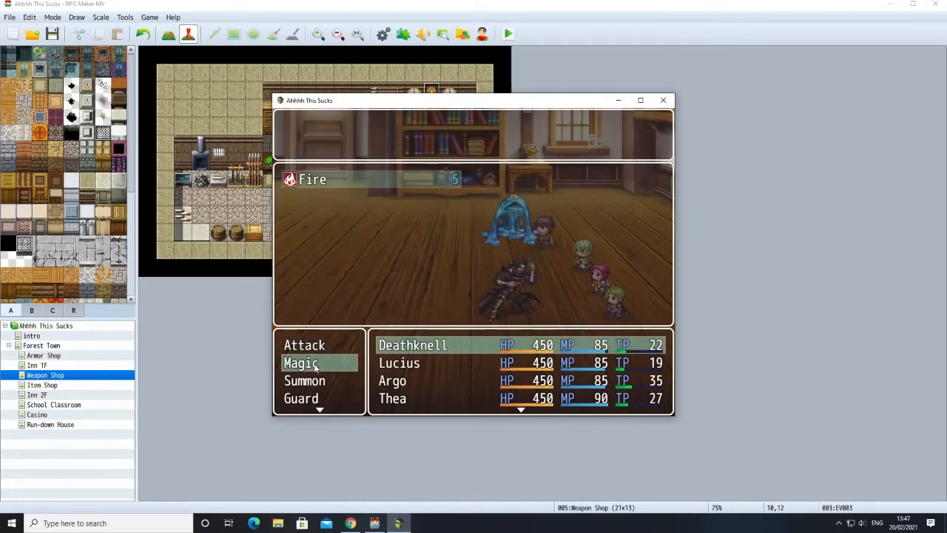
{"action": "left_click", "coordinate": [361, 184]}
{"action": "left_click", "coordinate": [436, 346]}
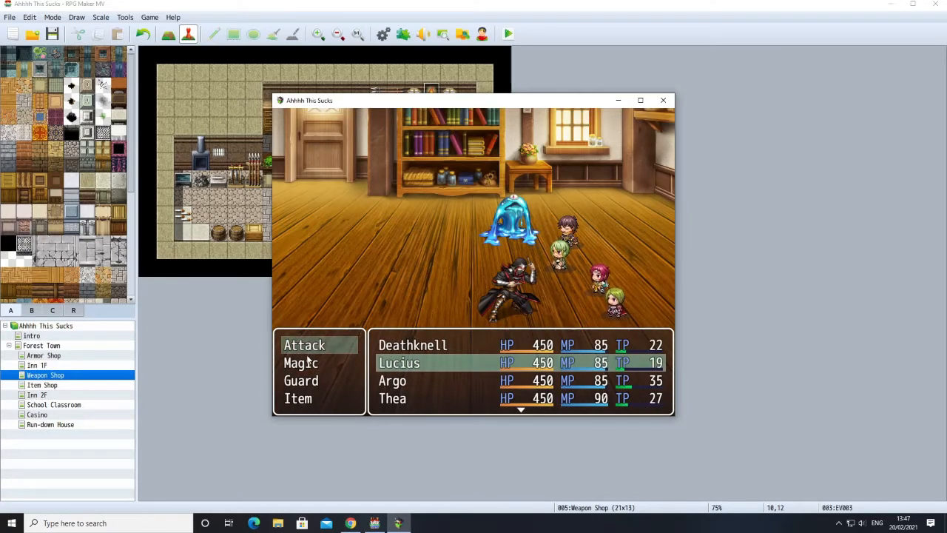
{"action": "left_click", "coordinate": [309, 364]}
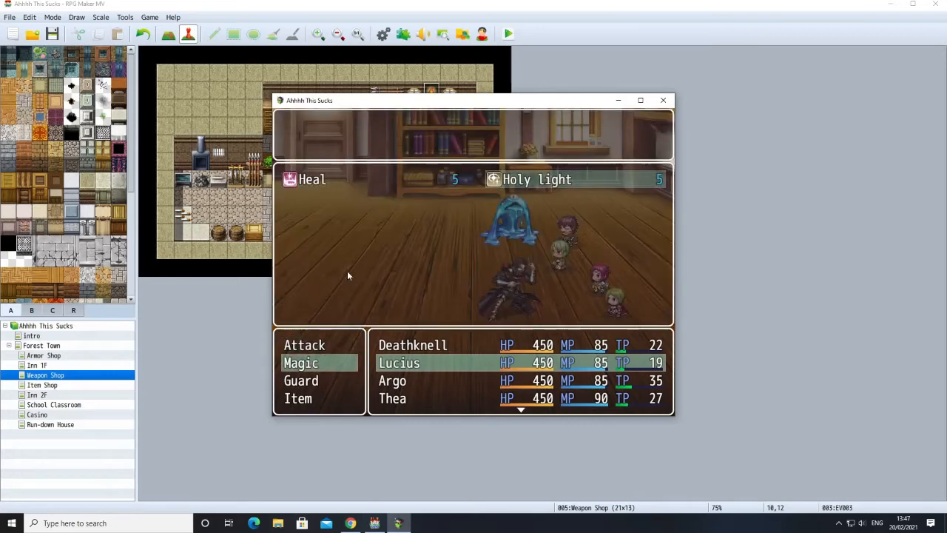
{"action": "left_click", "coordinate": [494, 181]}
{"action": "left_click", "coordinate": [390, 352]}
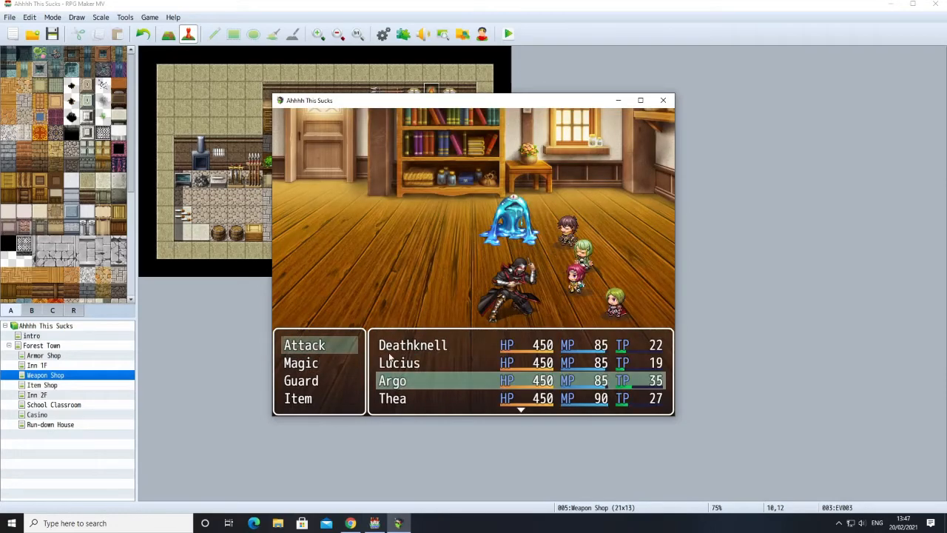
Have Argo, Thea and the summoned Slime each attack Ninja B to complete the round's commands.
{"action": "left_click", "coordinate": [329, 344]}
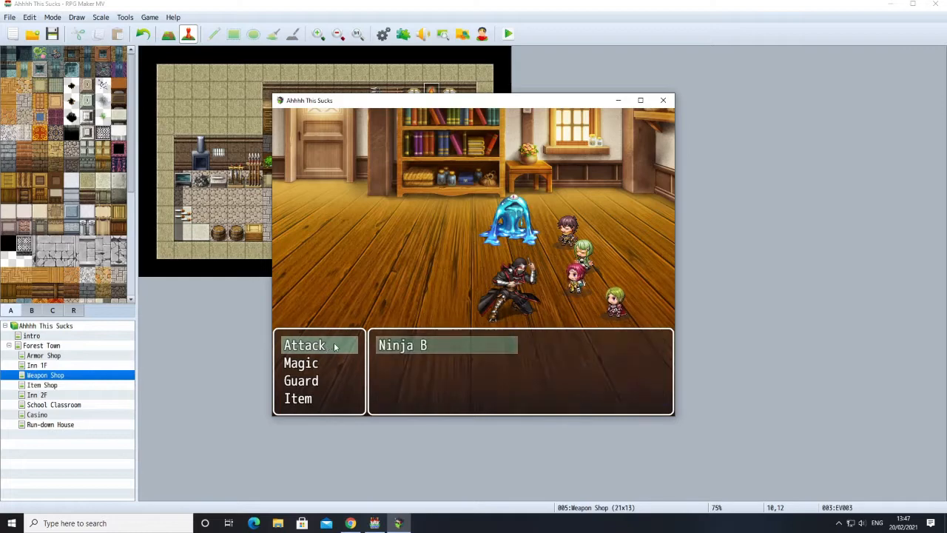
{"action": "left_click", "coordinate": [380, 345]}
{"action": "left_click", "coordinate": [338, 345]}
{"action": "left_click", "coordinate": [379, 345]}
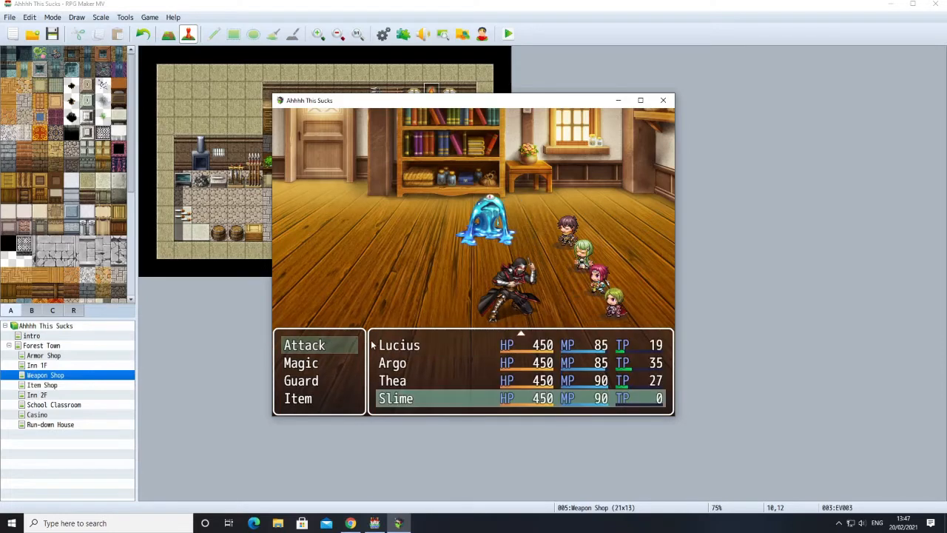
{"action": "left_click", "coordinate": [355, 345]}
{"action": "left_click", "coordinate": [380, 345]}
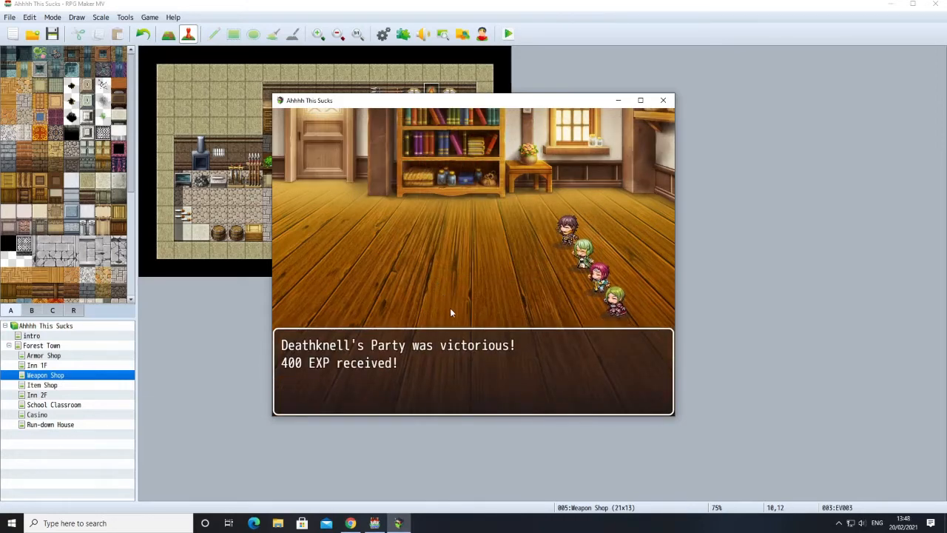
Advance through the victory and level-up messages to return to the Run-down House.
{"action": "left_click", "coordinate": [428, 380]}
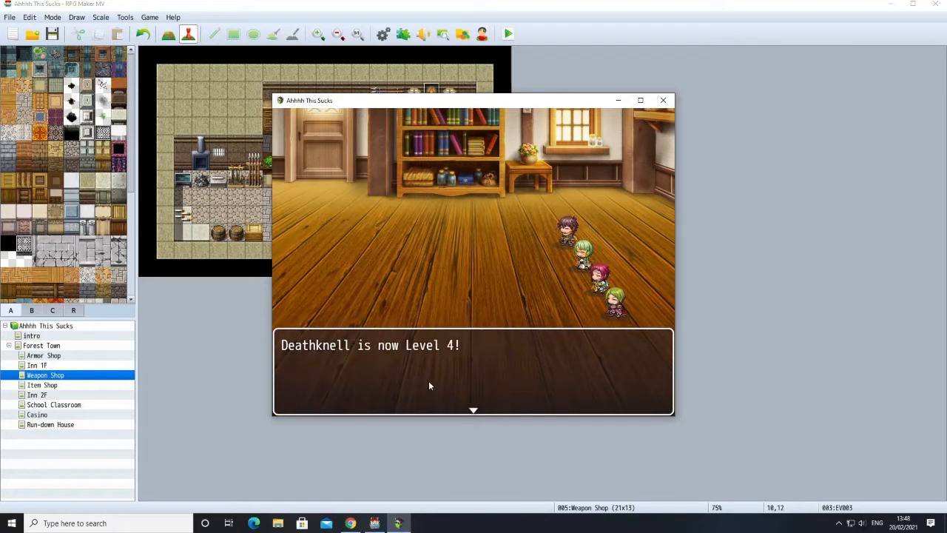
{"action": "left_click", "coordinate": [429, 380]}
{"action": "left_click", "coordinate": [428, 380]}
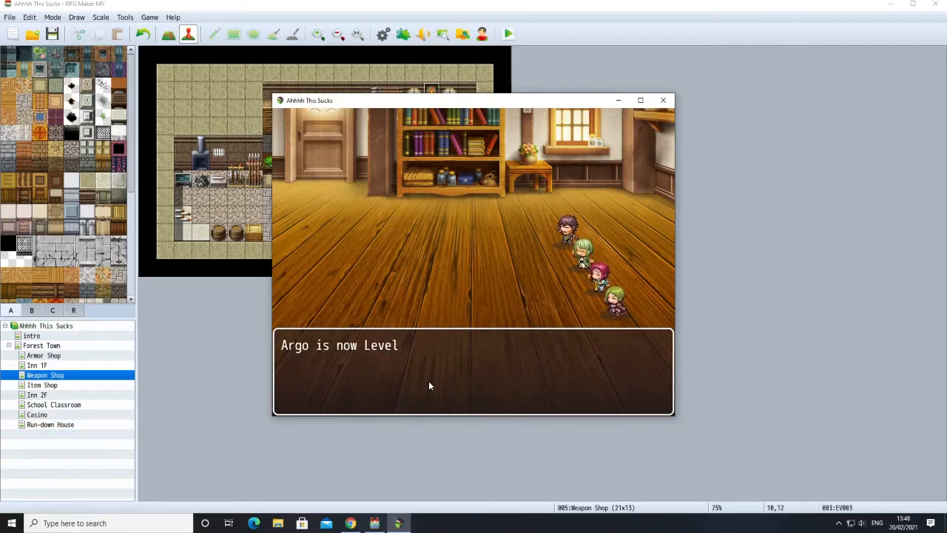
{"action": "left_click", "coordinate": [428, 380]}
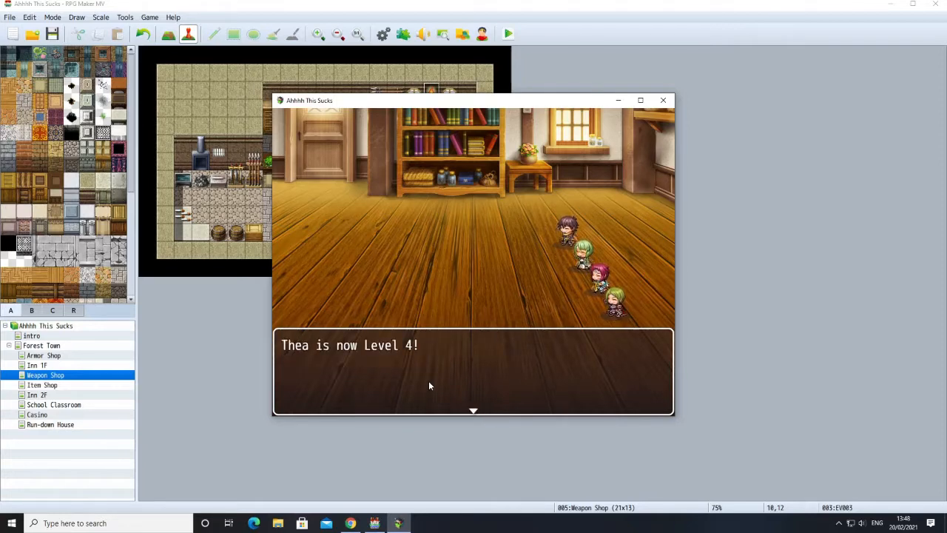
{"action": "left_click", "coordinate": [428, 380]}
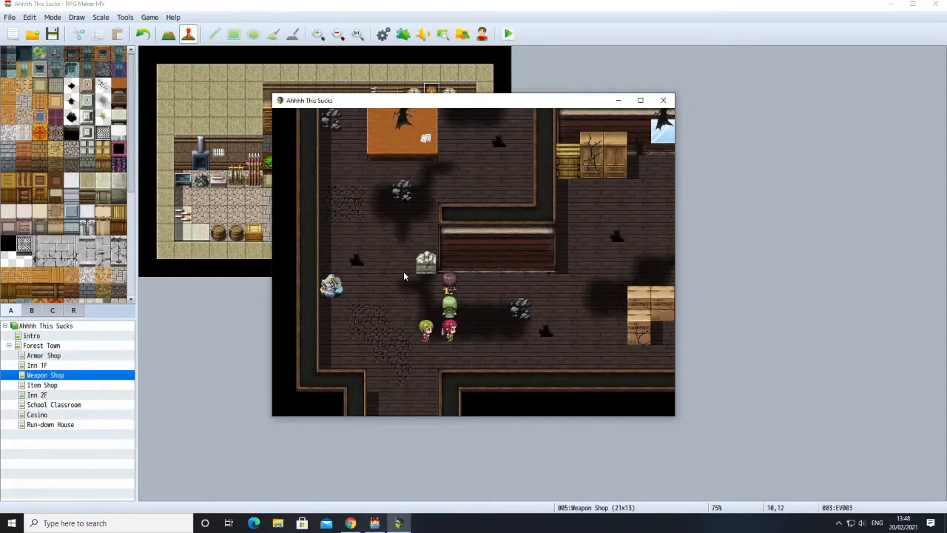
Walk past the cracked table to the red chest in the Run-down House and collect the Thing.
{"action": "left_click", "coordinate": [393, 244]}
{"action": "left_click", "coordinate": [460, 219]}
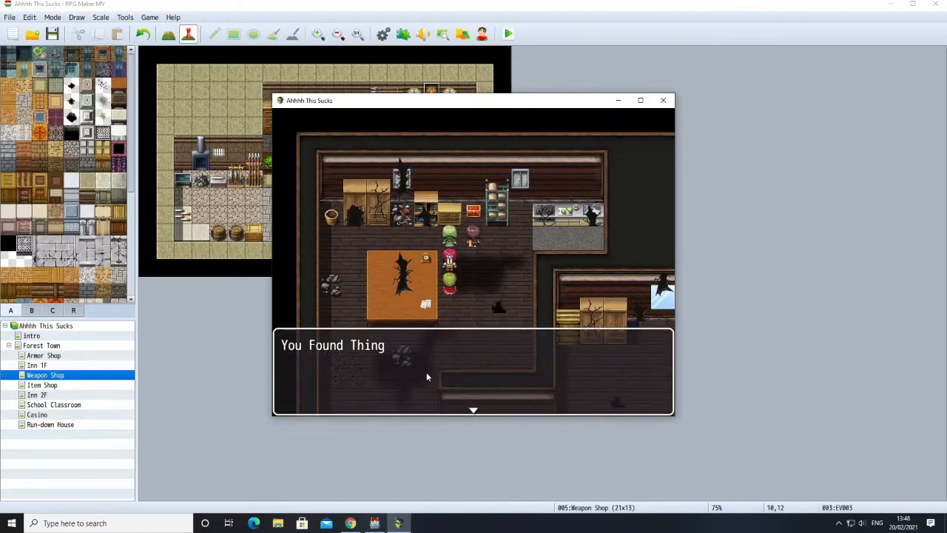
{"action": "left_click", "coordinate": [426, 379]}
Walk back from the chest toward the Run-down House exit until a battle starts.
{"action": "left_click", "coordinate": [426, 377]}
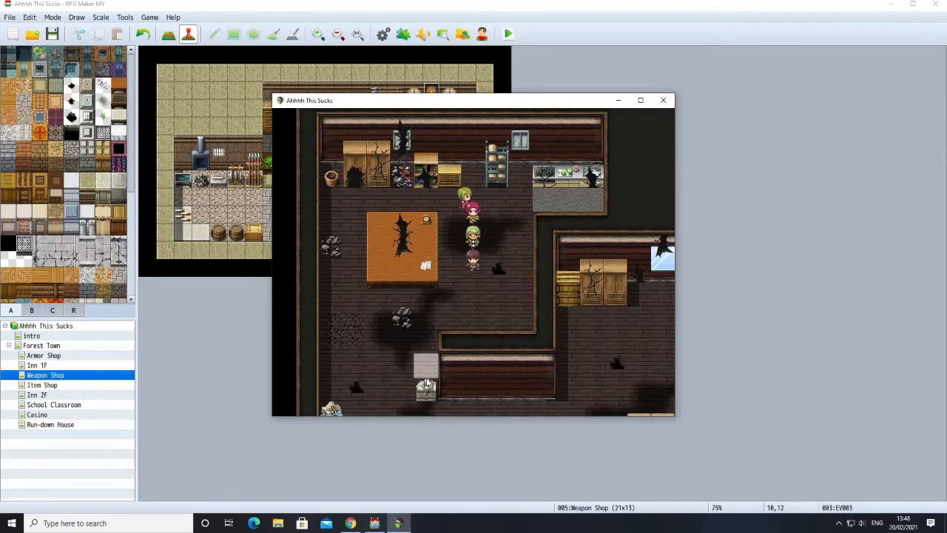
{"action": "left_click", "coordinate": [403, 378]}
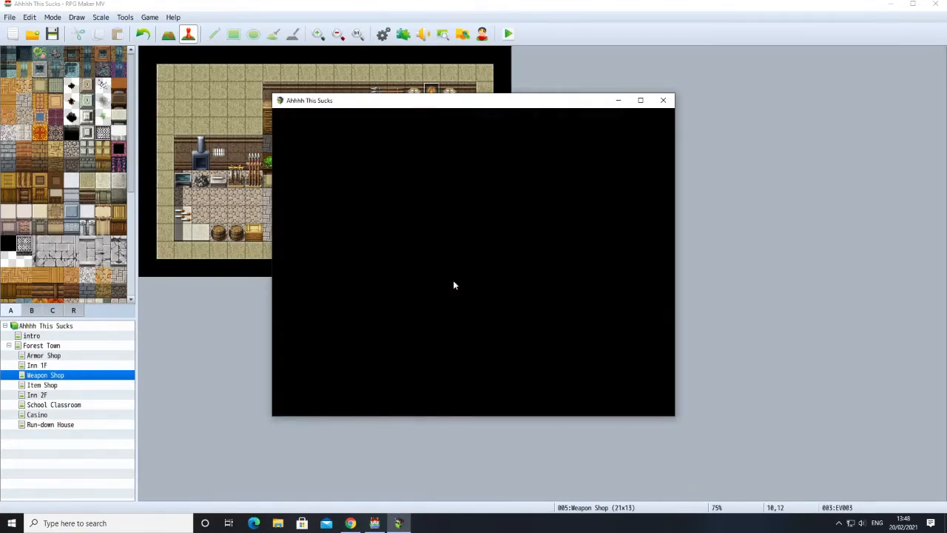
{"action": "left_click", "coordinate": [465, 383]}
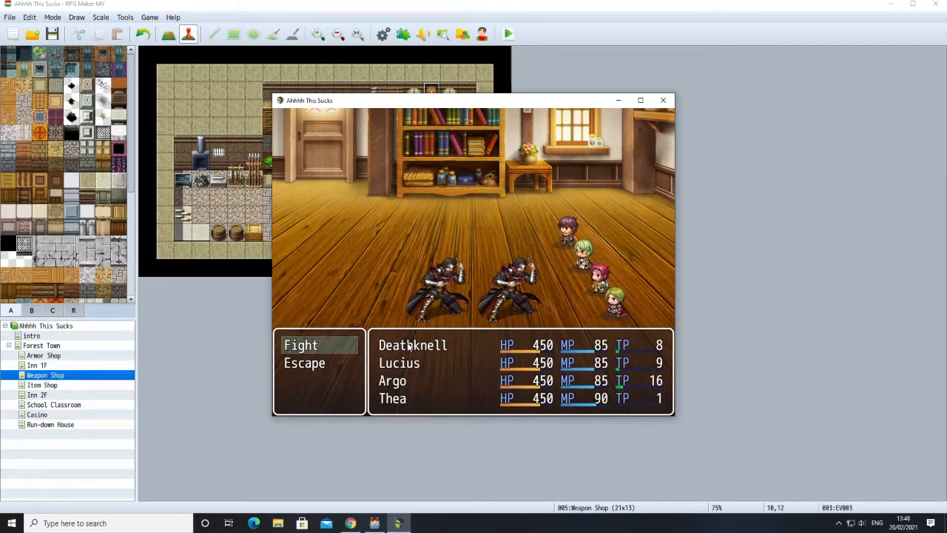
Start the fight against the two ninjas, check Deathknell's magic list, and have Deathknell summon Slime.
{"action": "left_click", "coordinate": [318, 346]}
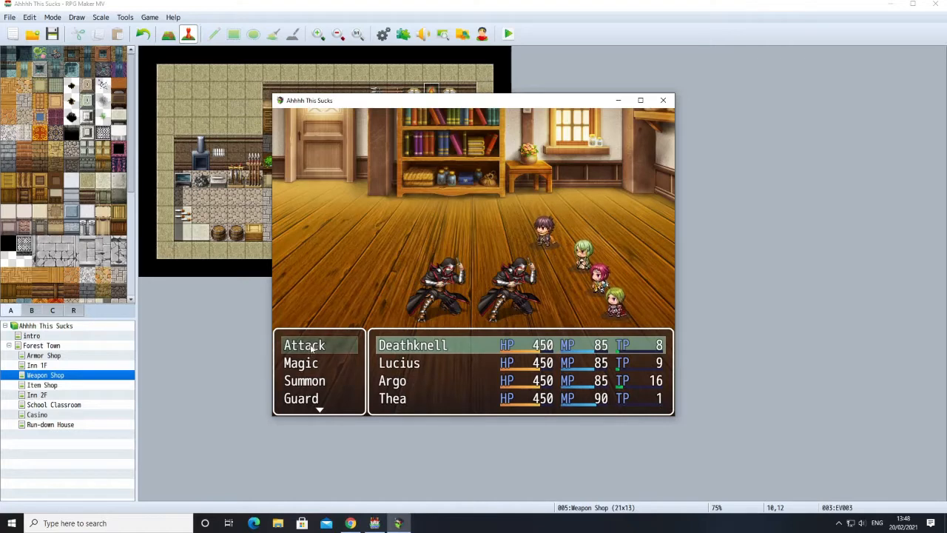
{"action": "left_click", "coordinate": [309, 363]}
{"action": "left_click", "coordinate": [309, 362]}
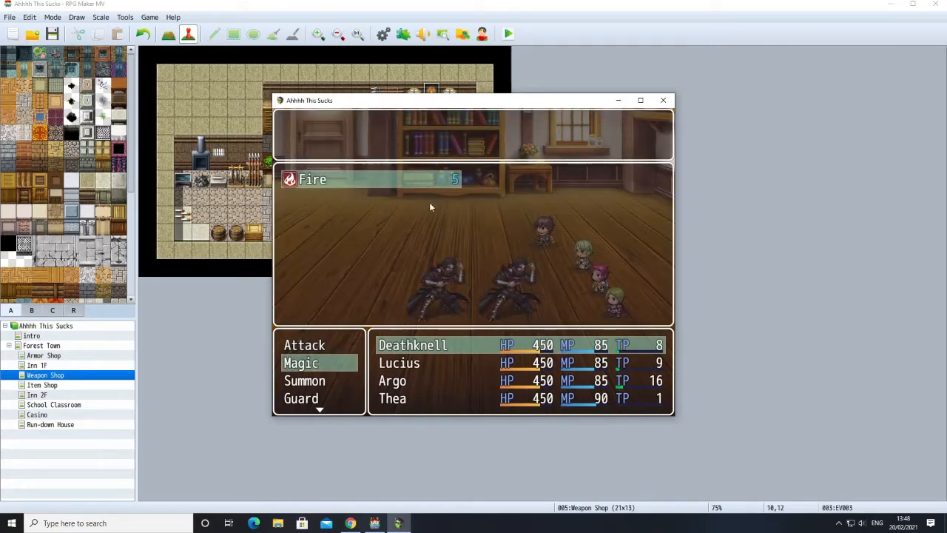
{"action": "right_click", "coordinate": [370, 361]}
{"action": "left_click", "coordinate": [332, 383]}
{"action": "left_click", "coordinate": [332, 383]}
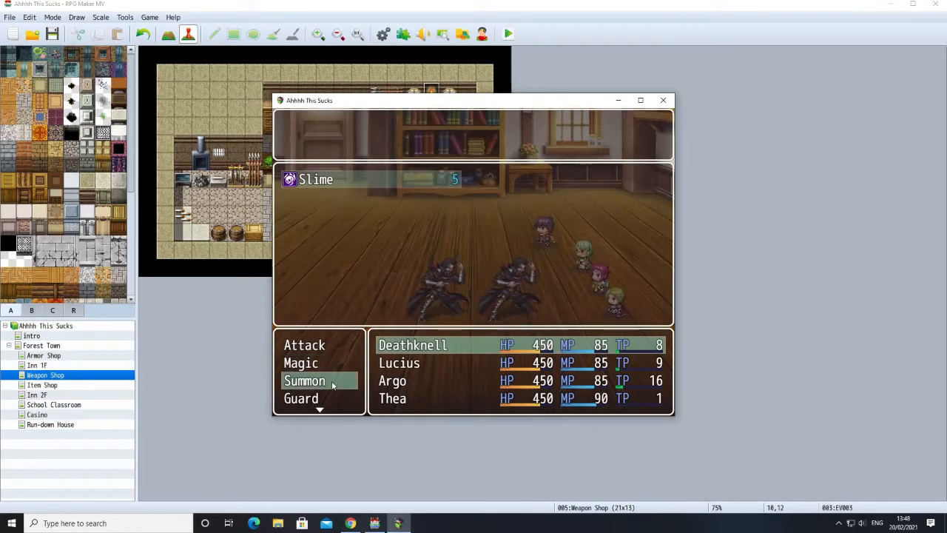
{"action": "left_click", "coordinate": [419, 178]}
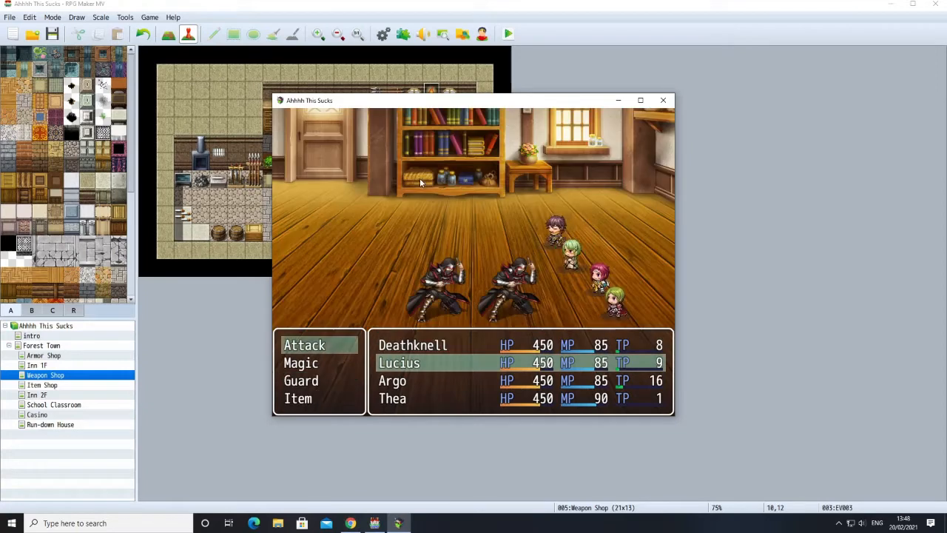
Have Lucius cast Holy light on Ninja A and Argo cast Spark.
{"action": "left_click", "coordinate": [334, 364]}
{"action": "left_click", "coordinate": [337, 363]}
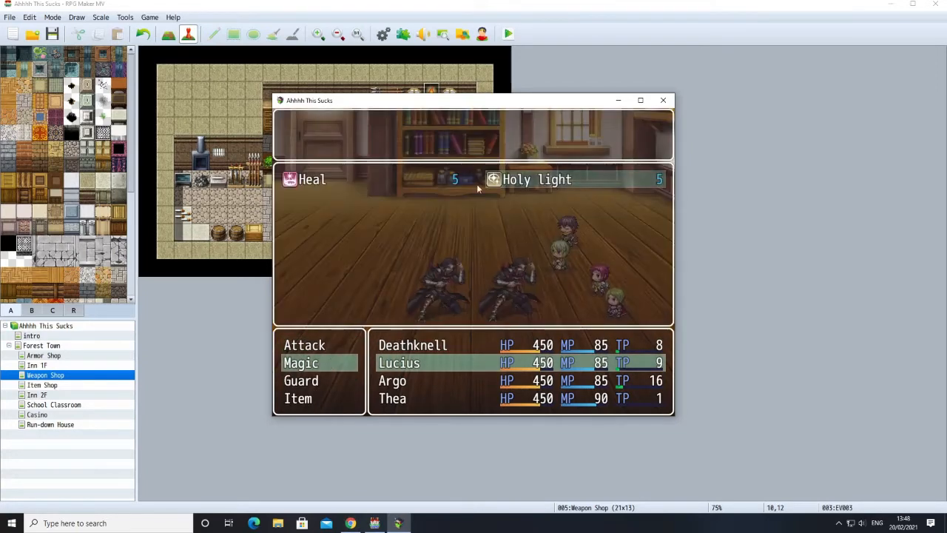
{"action": "left_click", "coordinate": [534, 179]}
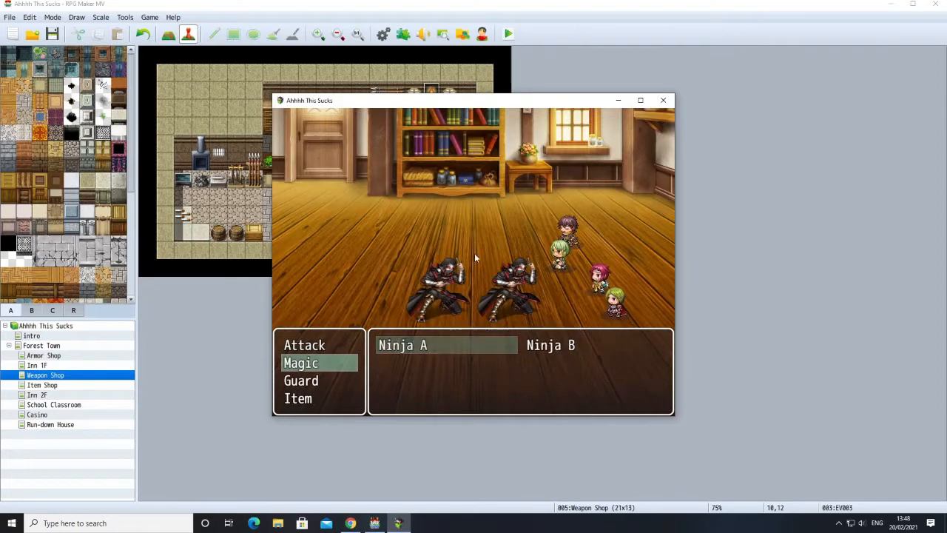
{"action": "left_click", "coordinate": [423, 347]}
{"action": "left_click", "coordinate": [312, 364]}
{"action": "left_click", "coordinate": [313, 363]}
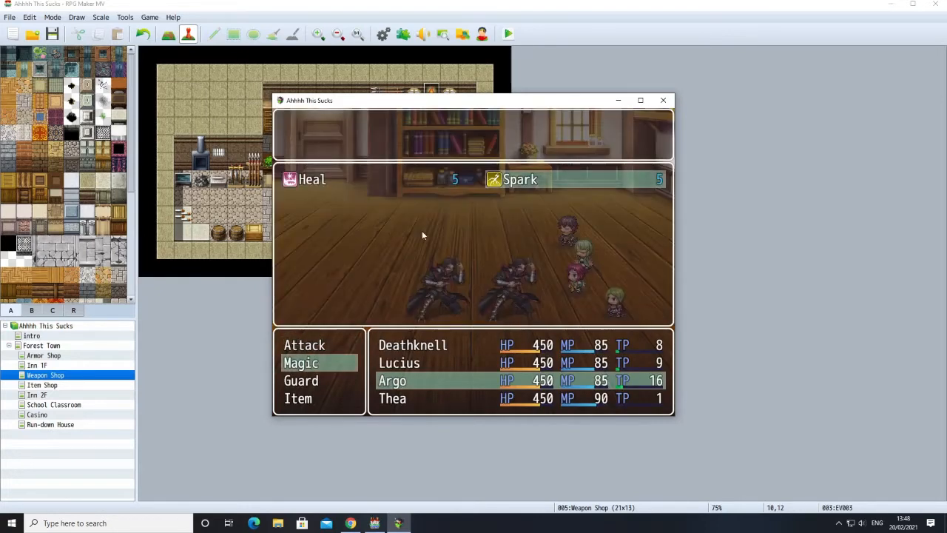
{"action": "left_click", "coordinate": [510, 182]}
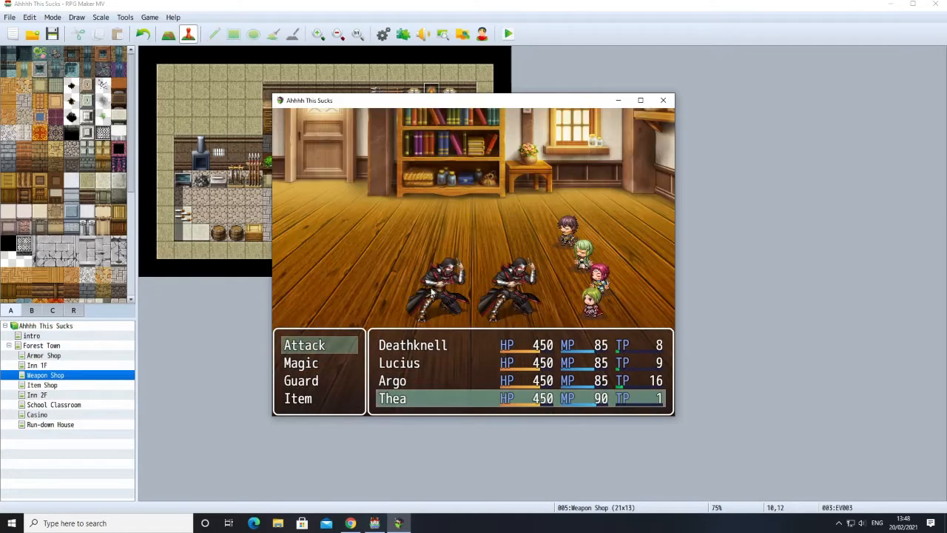
Check Thea's magic list, leave it without casting, and have Thea attack Ninja A.
{"action": "double_click", "coordinate": [319, 362]}
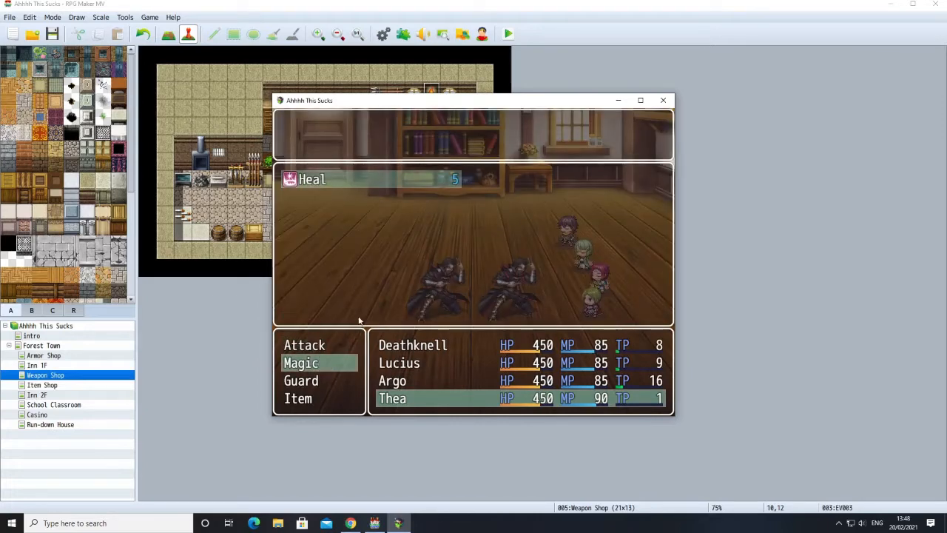
{"action": "right_click", "coordinate": [334, 363]}
{"action": "left_click", "coordinate": [319, 344]}
{"action": "left_click", "coordinate": [320, 344]}
{"action": "left_click", "coordinate": [390, 351]}
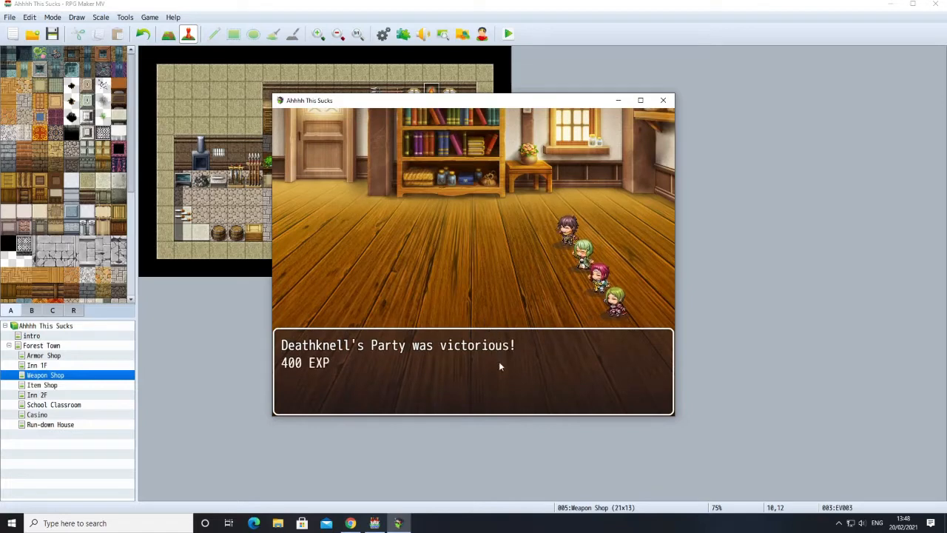
Advance through the second ninja battle's victory, level-up and learned-skill messages.
{"action": "key", "text": "Return"}
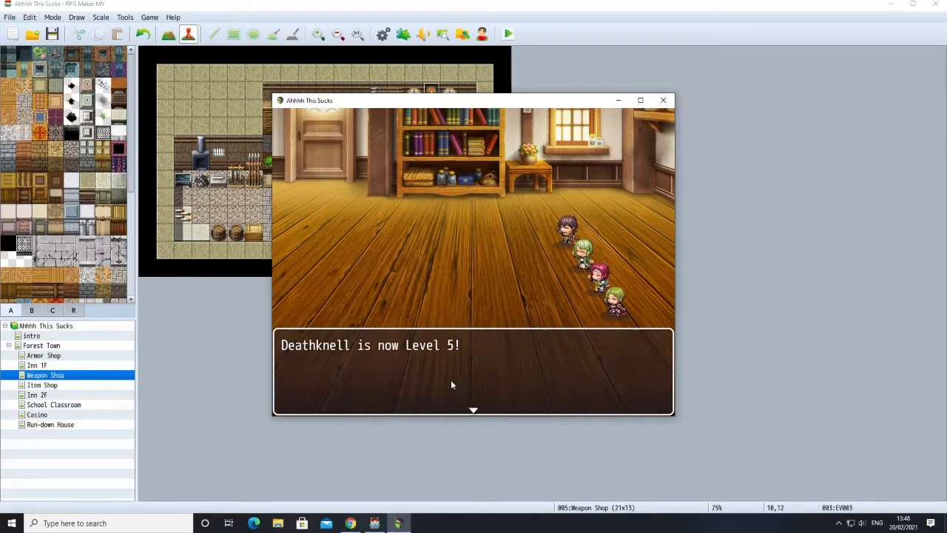
{"action": "key", "text": "Return"}
{"action": "key", "text": "Return"}
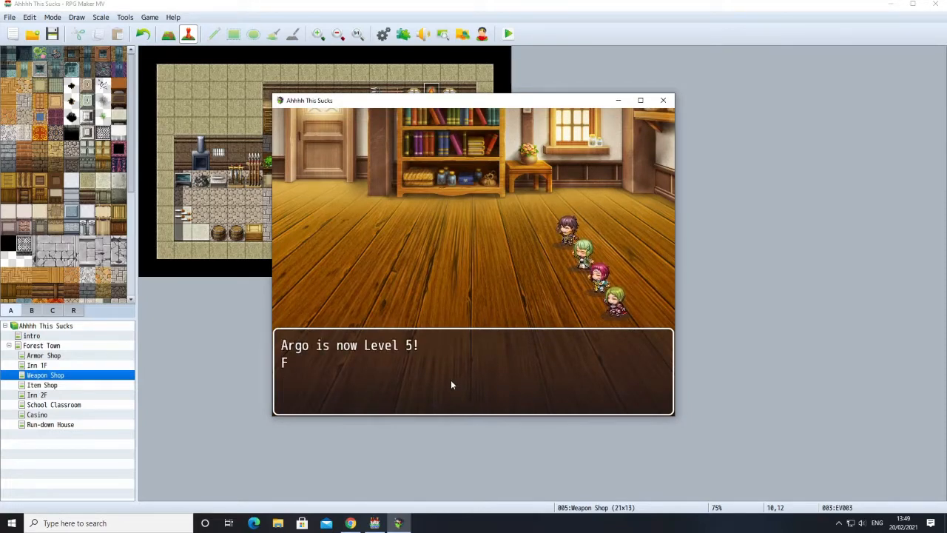
{"action": "key", "text": "Return"}
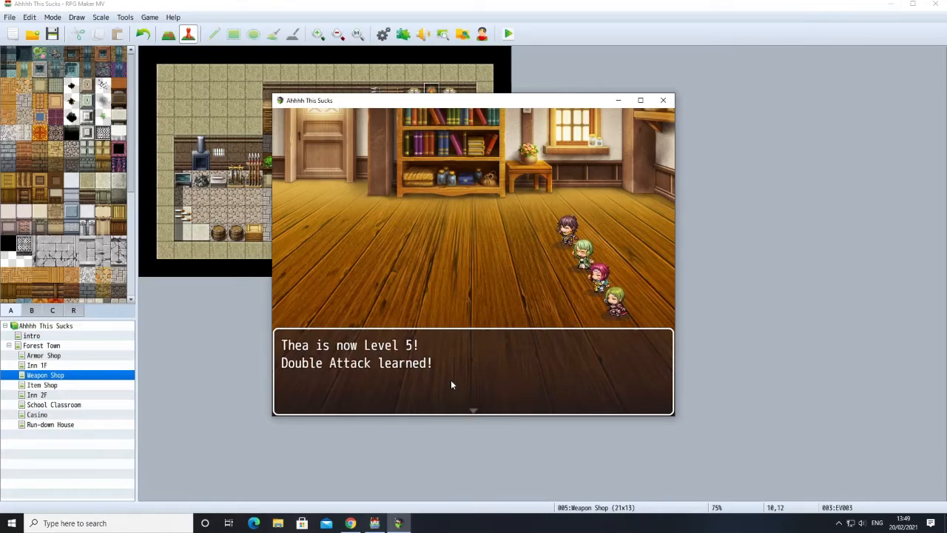
{"action": "key", "text": "Return"}
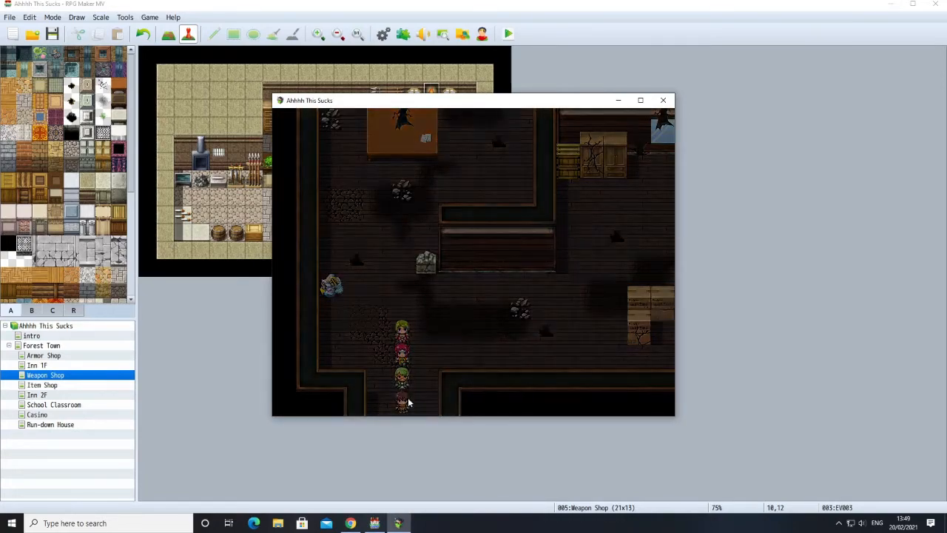
Walk from outside the Run-down House down the stairs and across the wooden bridge into Forest Town.
{"action": "left_click", "coordinate": [597, 329]}
{"action": "left_click", "coordinate": [588, 349]}
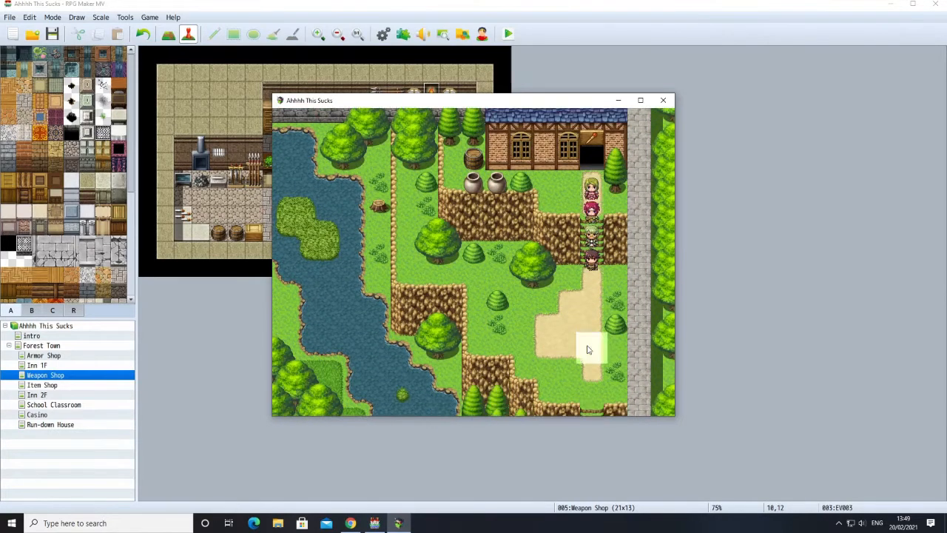
{"action": "left_click", "coordinate": [589, 349]}
{"action": "left_click", "coordinate": [557, 342]}
{"action": "left_click", "coordinate": [392, 255]}
{"action": "left_click", "coordinate": [380, 240]}
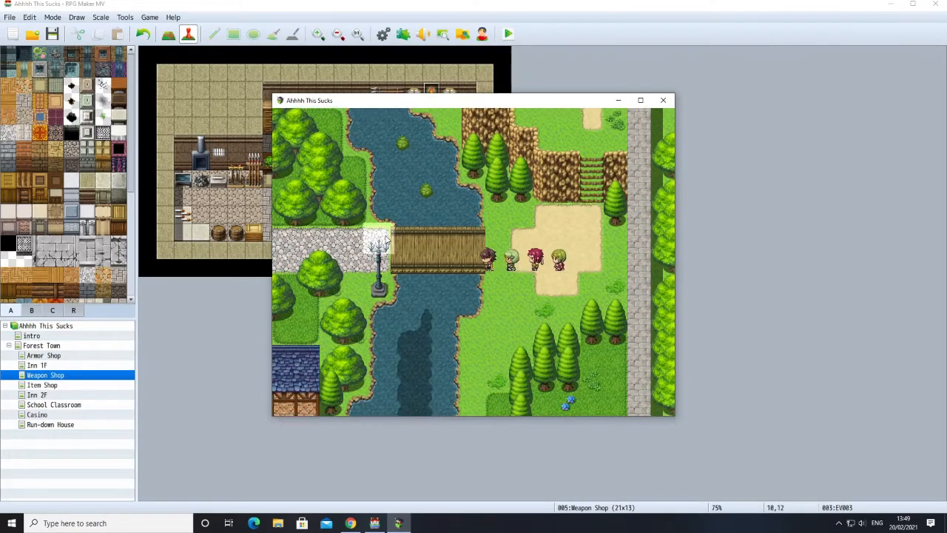
{"action": "left_click", "coordinate": [380, 240]}
Follow the stone road around the hedge to the clown outside the blue-roofed house and talk to him.
{"action": "left_click", "coordinate": [424, 327]}
{"action": "left_click", "coordinate": [472, 372]}
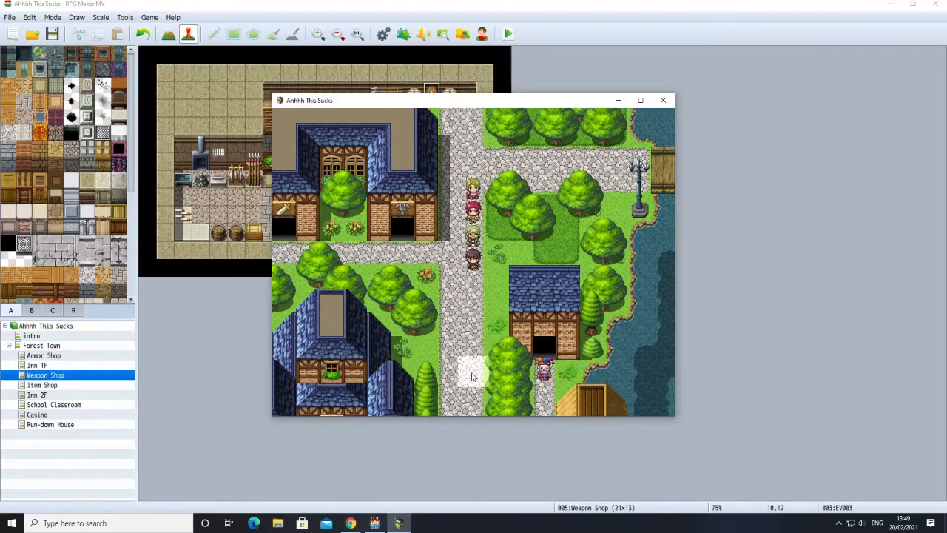
{"action": "left_click", "coordinate": [472, 372]}
{"action": "left_click", "coordinate": [472, 372]}
{"action": "left_click", "coordinate": [579, 232]}
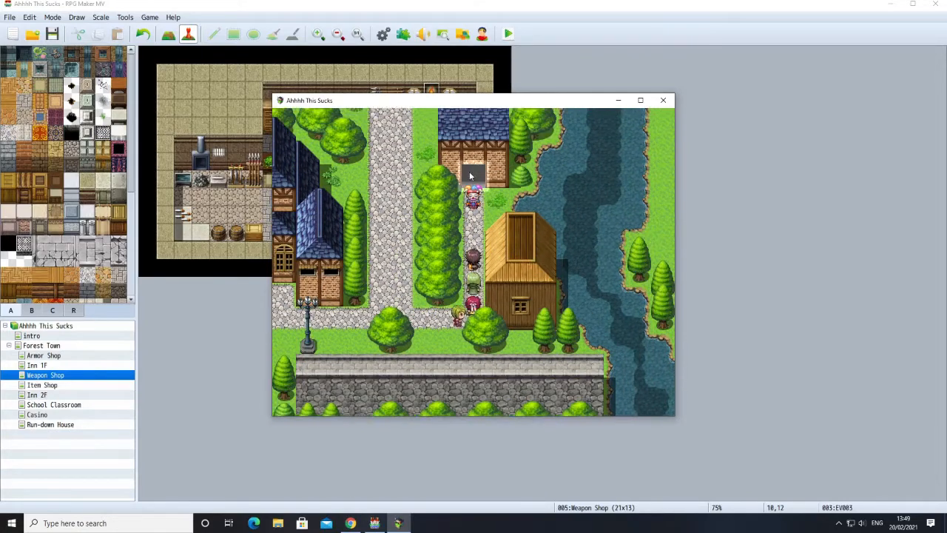
{"action": "left_click", "coordinate": [470, 178]}
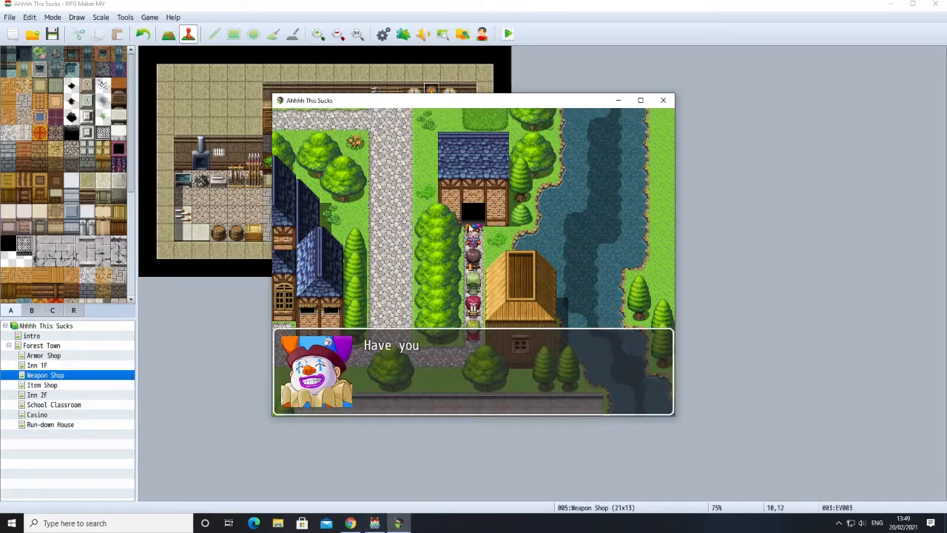
Advance through the clown's dialogue and the gold reward message to complete his quest.
{"action": "left_click", "coordinate": [457, 381]}
{"action": "left_click", "coordinate": [457, 381]}
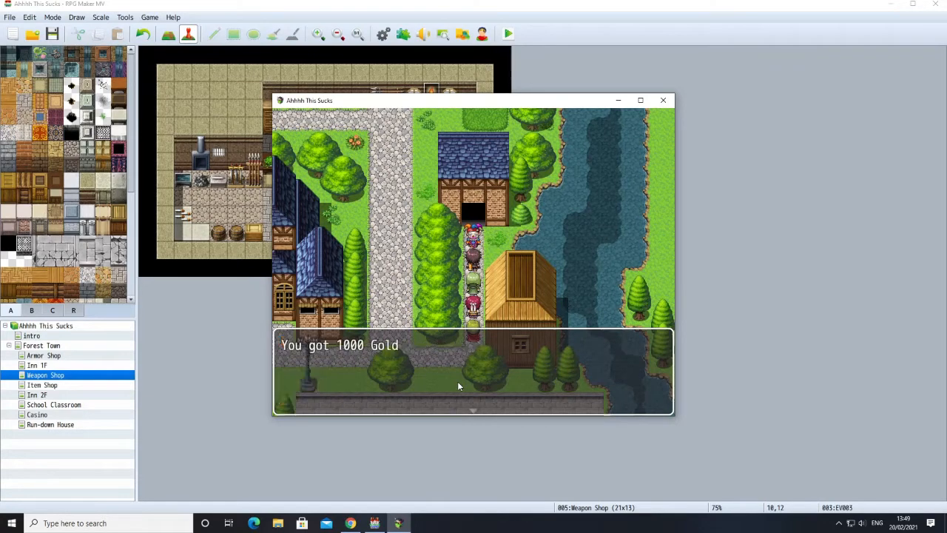
{"action": "left_click", "coordinate": [382, 372]}
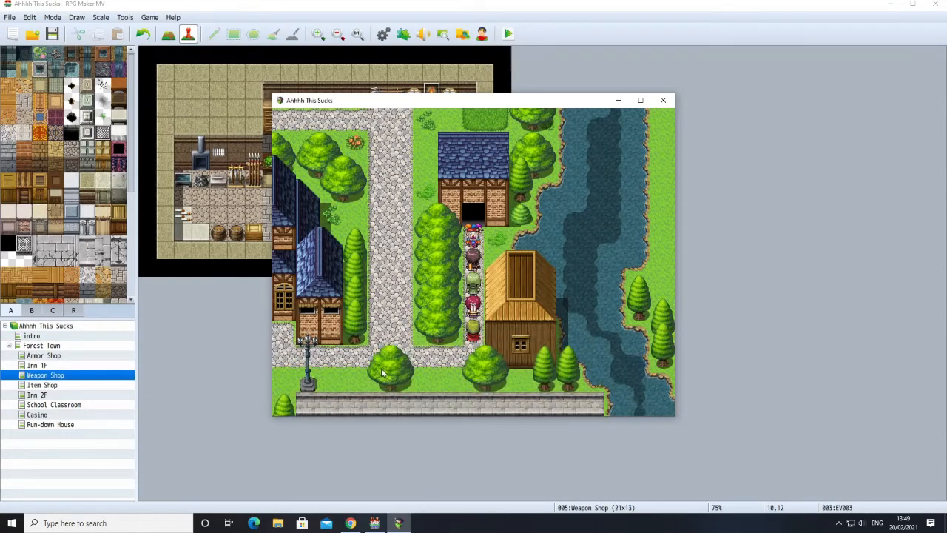
Talk to the clown again to check his dialogue after the quest, and close the playtest.
{"action": "left_click", "coordinate": [475, 239]}
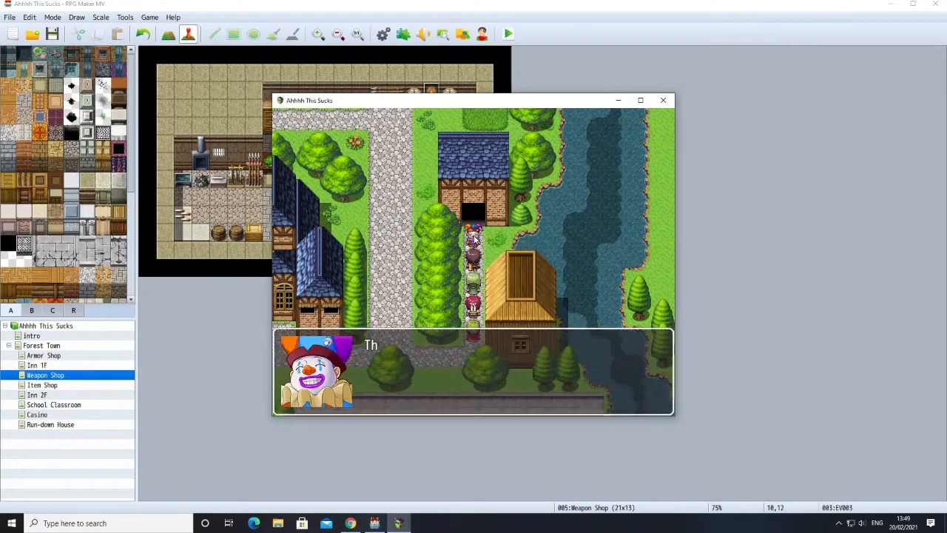
{"action": "left_click", "coordinate": [468, 379]}
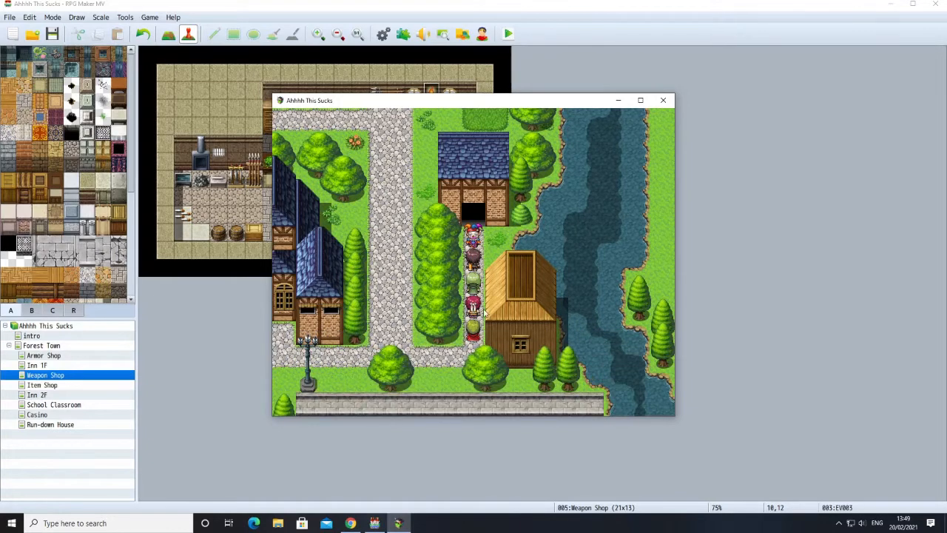
{"action": "left_click", "coordinate": [486, 238]}
{"action": "left_click", "coordinate": [478, 356]}
{"action": "left_click", "coordinate": [668, 100]}
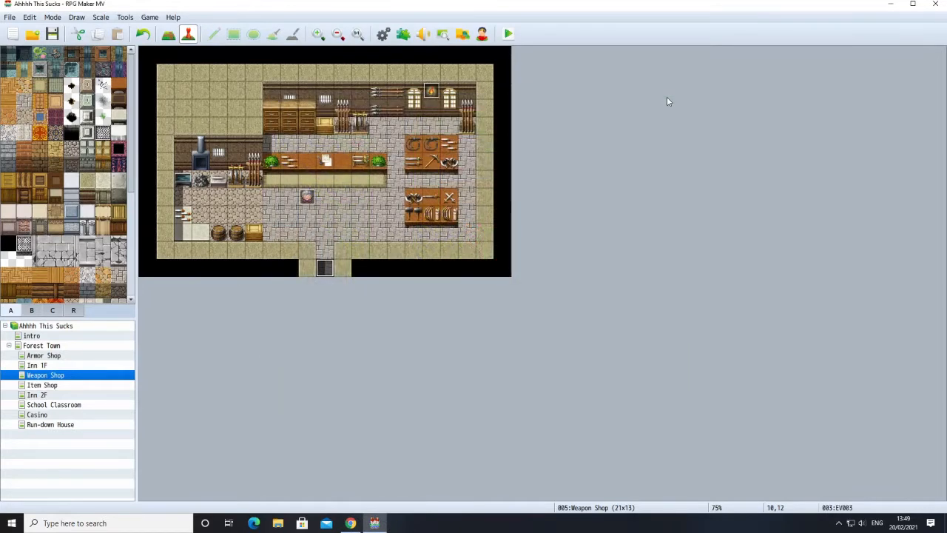
View the Run-down House map, and inspect the shopkeeper's event on the Armor Shop map without changing it.
{"action": "left_click", "coordinate": [73, 425]}
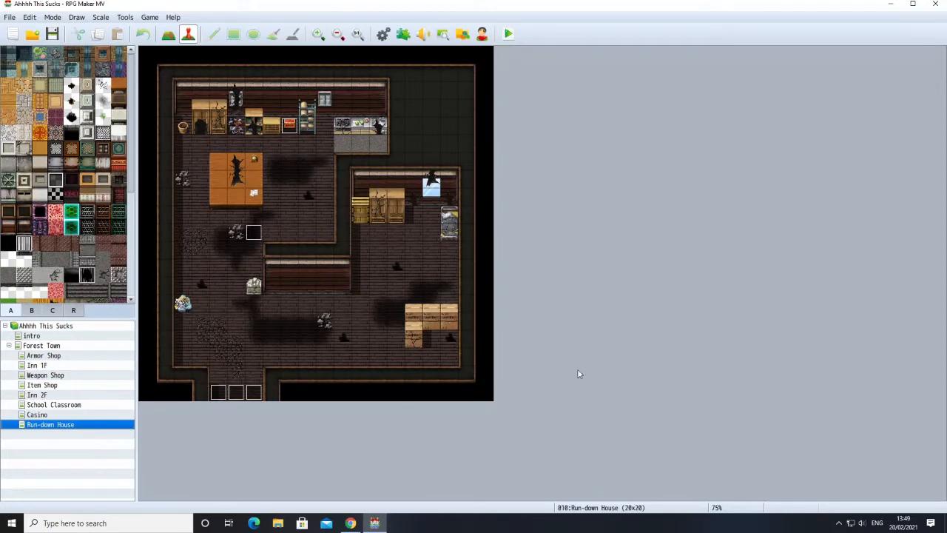
{"action": "left_click", "coordinate": [50, 357]}
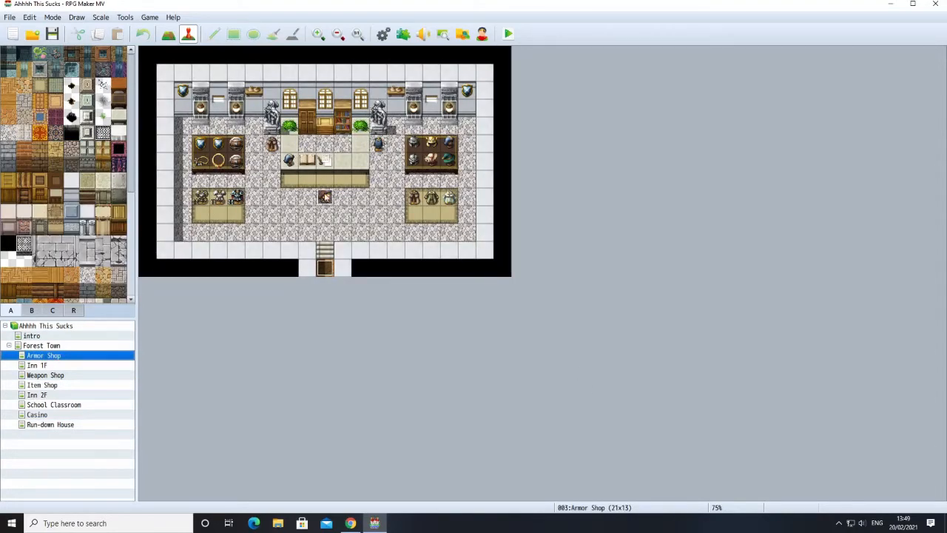
{"action": "right_click", "coordinate": [324, 198]}
{"action": "left_click", "coordinate": [341, 204]}
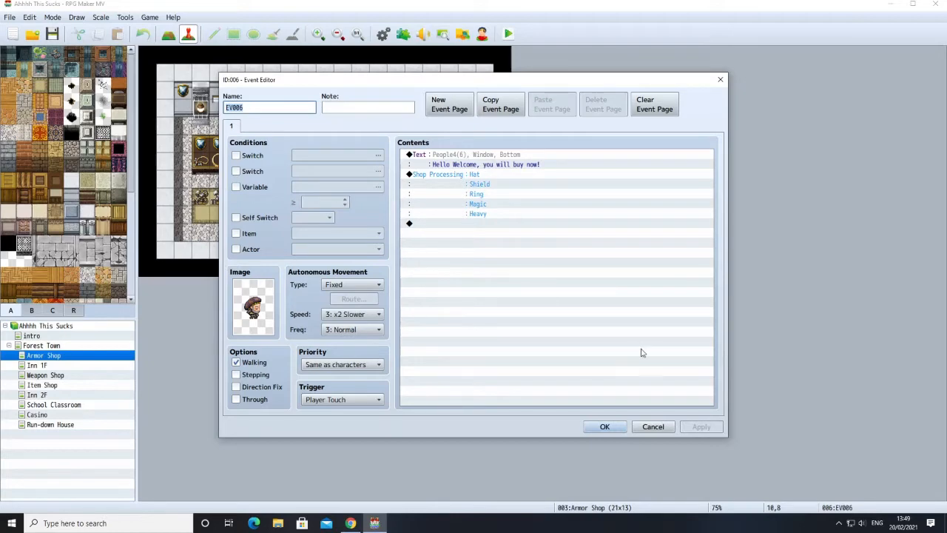
{"action": "left_click", "coordinate": [651, 427]}
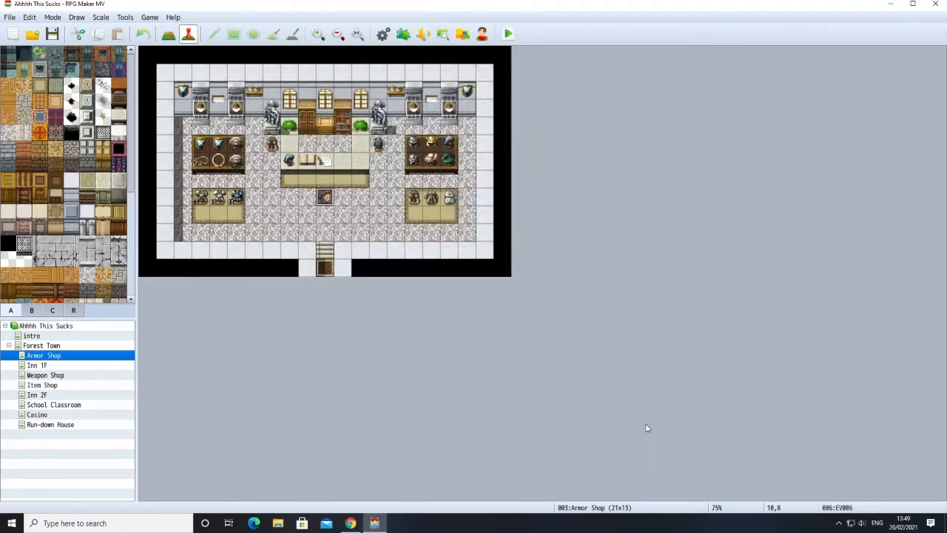
On the Inn 1F map, inspect the recruit event with the note Add Nec and its Deathknell conditional branch.
{"action": "left_click", "coordinate": [45, 366]}
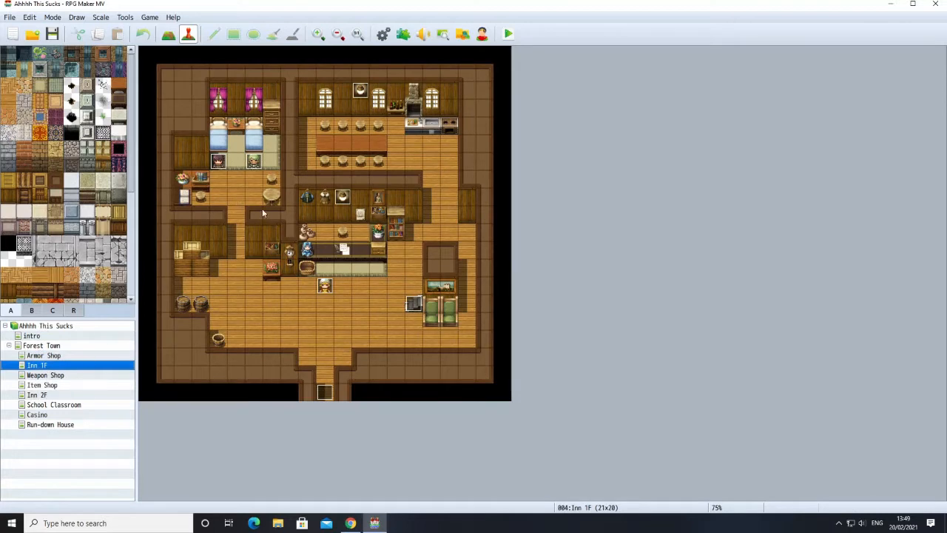
{"action": "right_click", "coordinate": [217, 168]}
{"action": "left_click", "coordinate": [233, 172]}
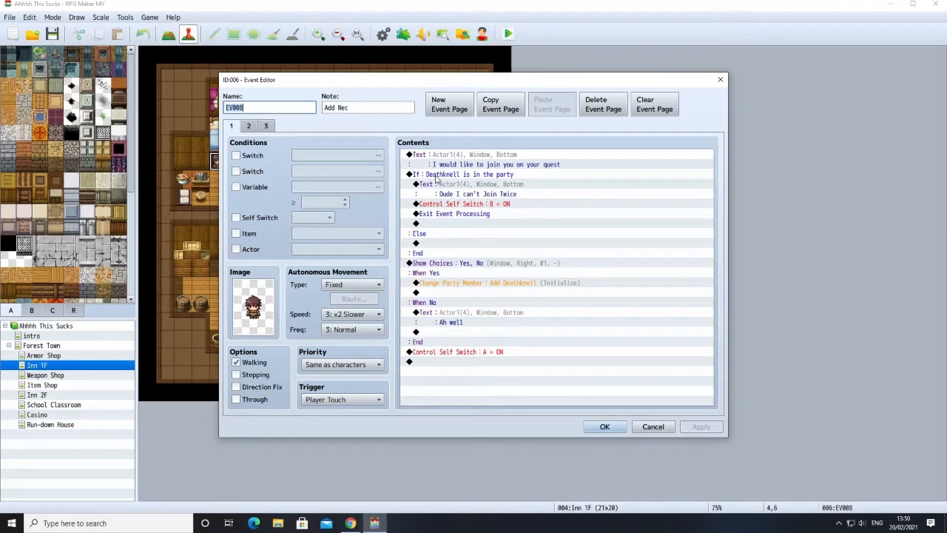
{"action": "right_click", "coordinate": [436, 177]}
{"action": "left_click", "coordinate": [459, 193]}
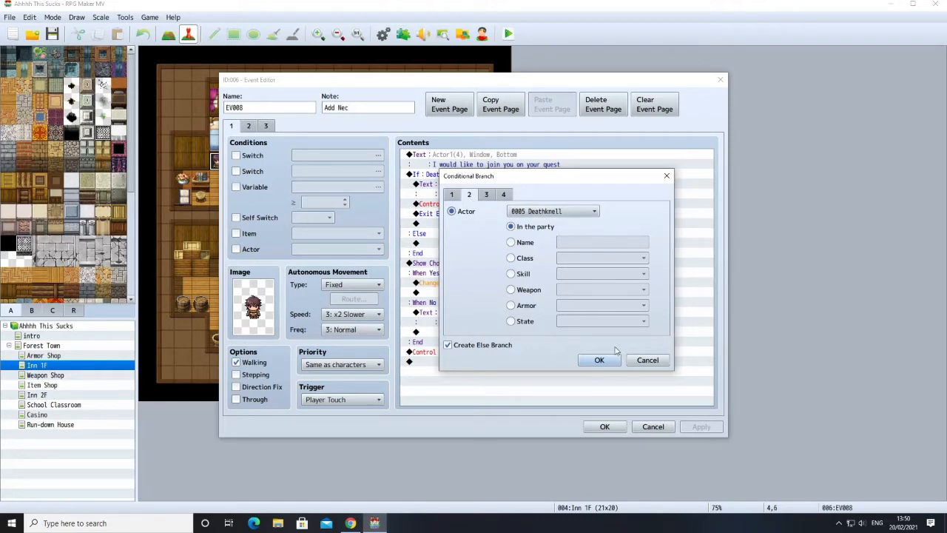
{"action": "left_click", "coordinate": [636, 361]}
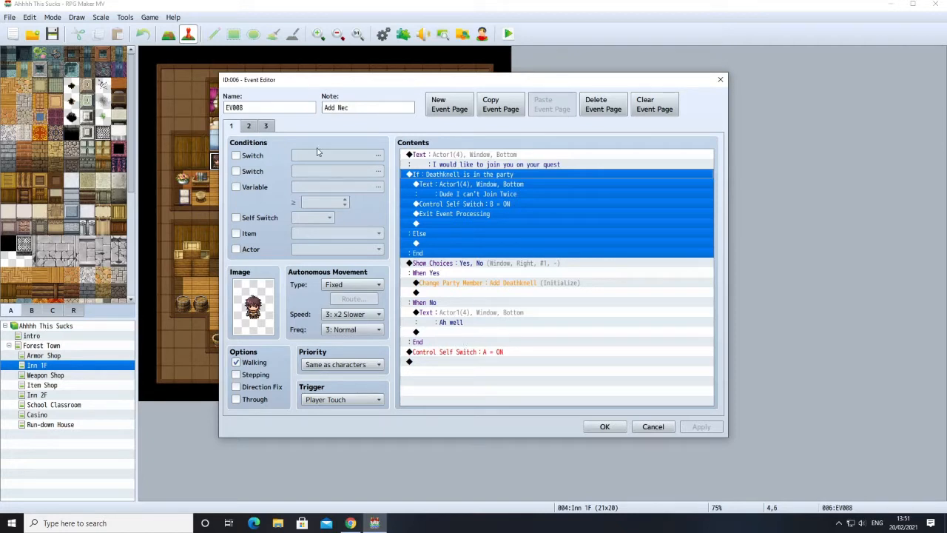
Review pages 2 and 3 of the recruit event, return to page 1 and close the event unchanged.
{"action": "left_click", "coordinate": [250, 126]}
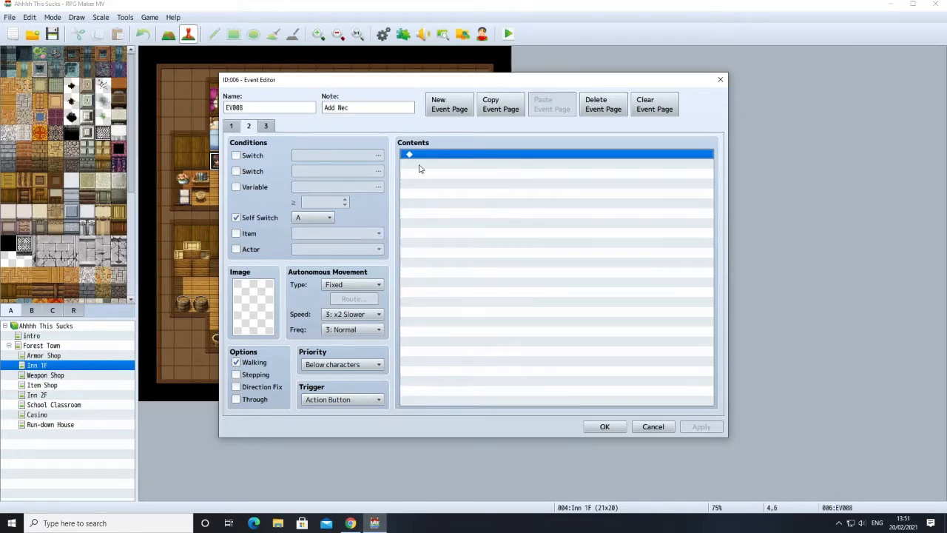
{"action": "left_click", "coordinate": [267, 126]}
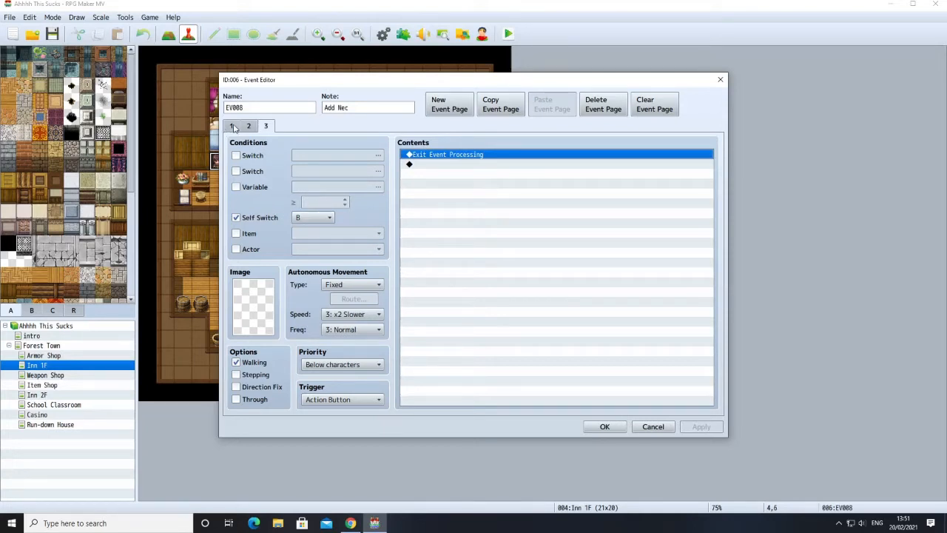
{"action": "left_click", "coordinate": [234, 127]}
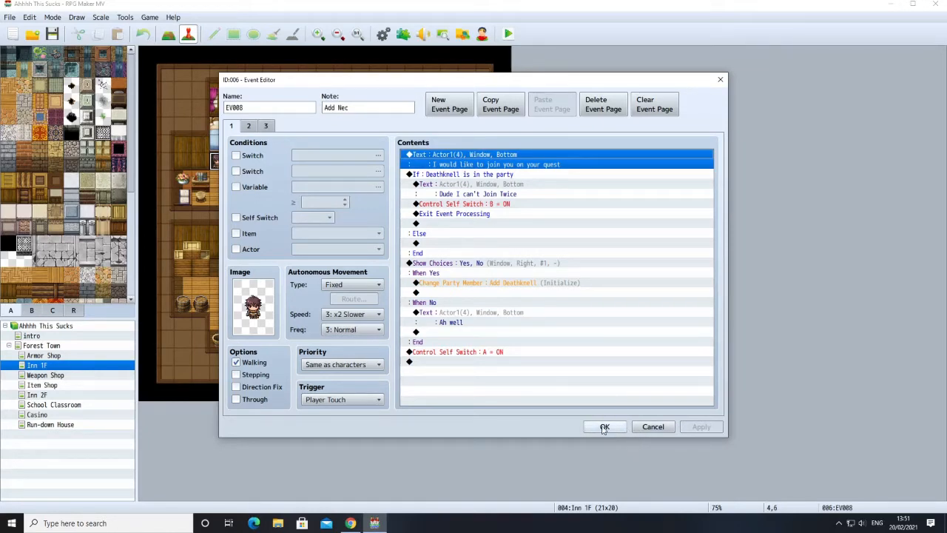
{"action": "left_click", "coordinate": [651, 427]}
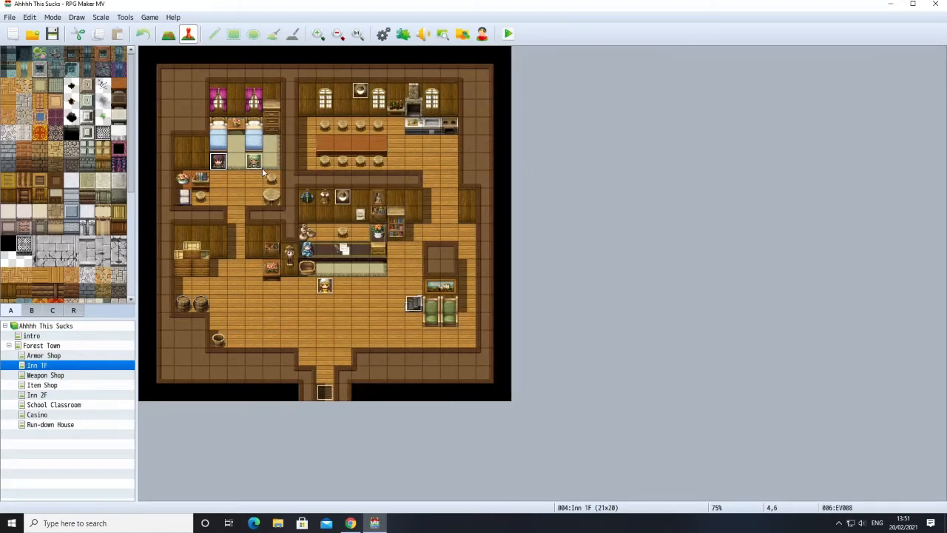
Copy the Add Nec recruit event and paste it onto the empty dining-room tile at 16,6.
{"action": "right_click", "coordinate": [221, 159]}
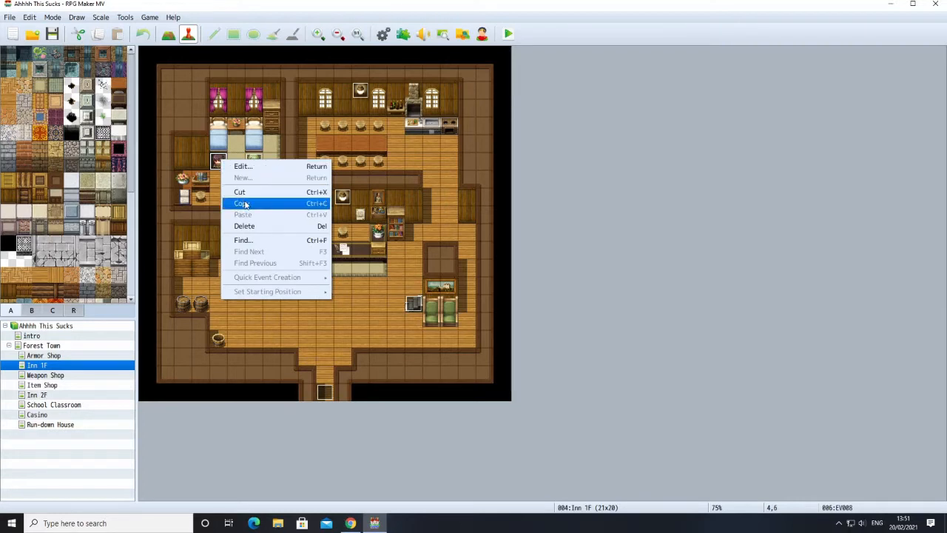
{"action": "left_click", "coordinate": [242, 203]}
{"action": "right_click", "coordinate": [423, 156]}
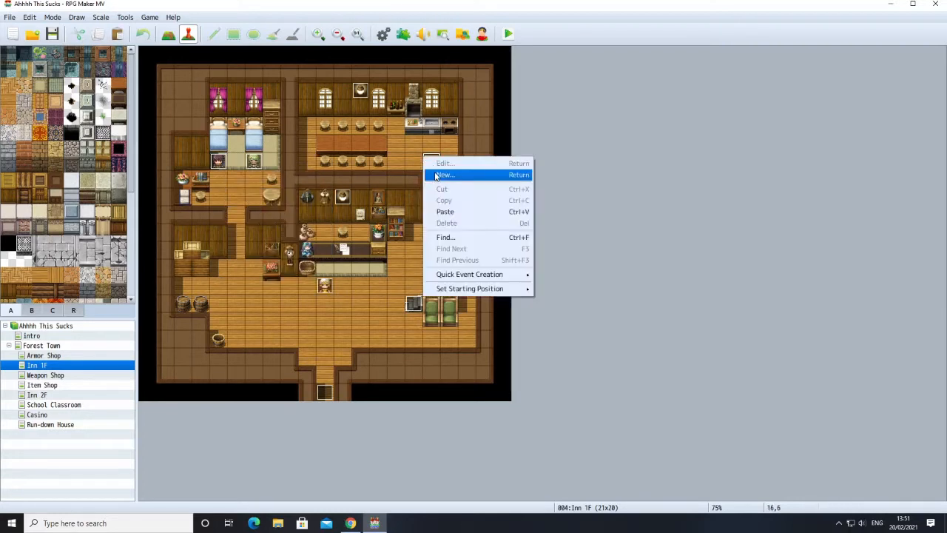
{"action": "left_click", "coordinate": [445, 211]}
Check the pasted recruit event's contents, close it unchanged and delete the copy at 16,6.
{"action": "right_click", "coordinate": [428, 164]}
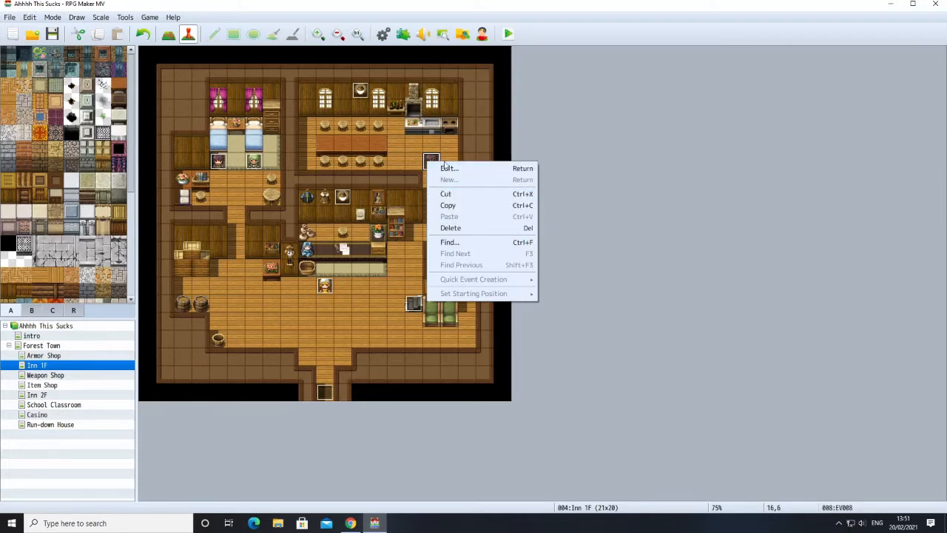
{"action": "left_click", "coordinate": [448, 169]}
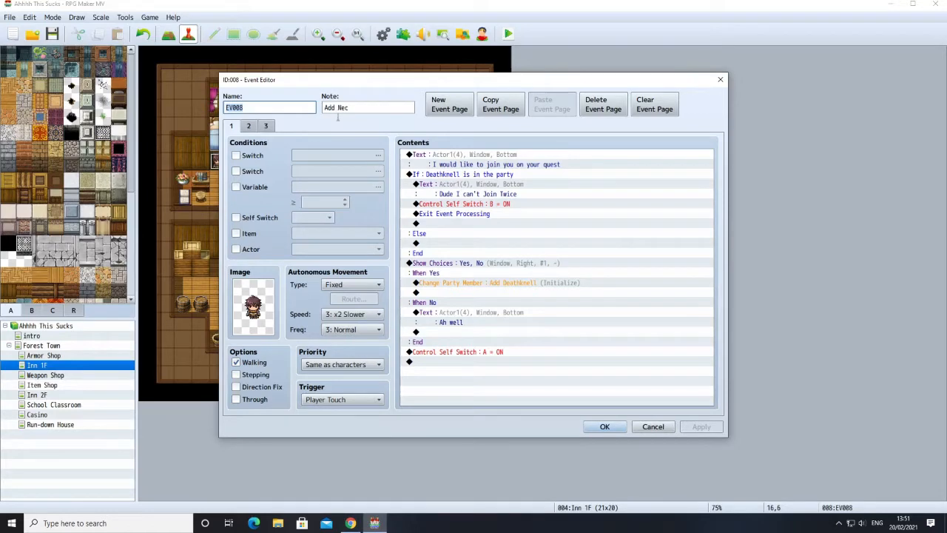
{"action": "left_click", "coordinate": [654, 426]}
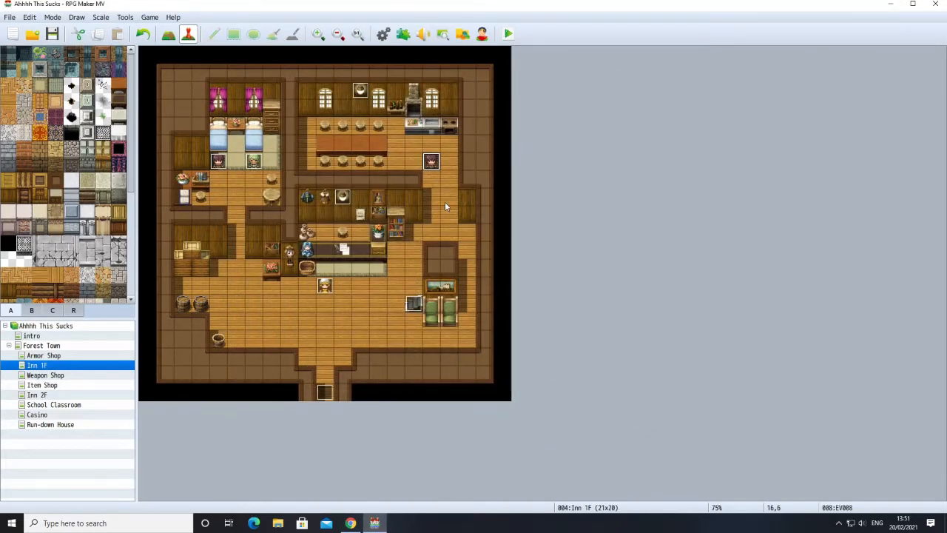
{"action": "right_click", "coordinate": [438, 162]}
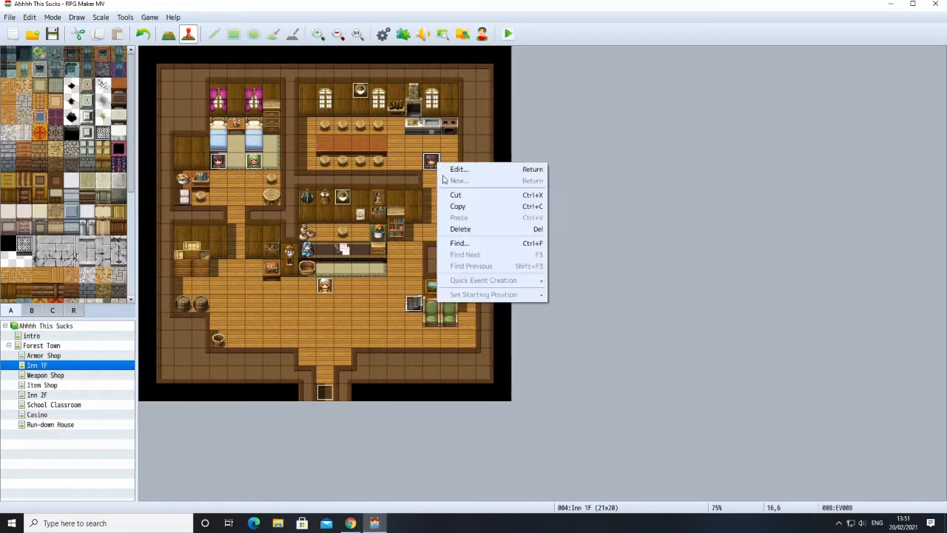
{"action": "left_click", "coordinate": [458, 230]}
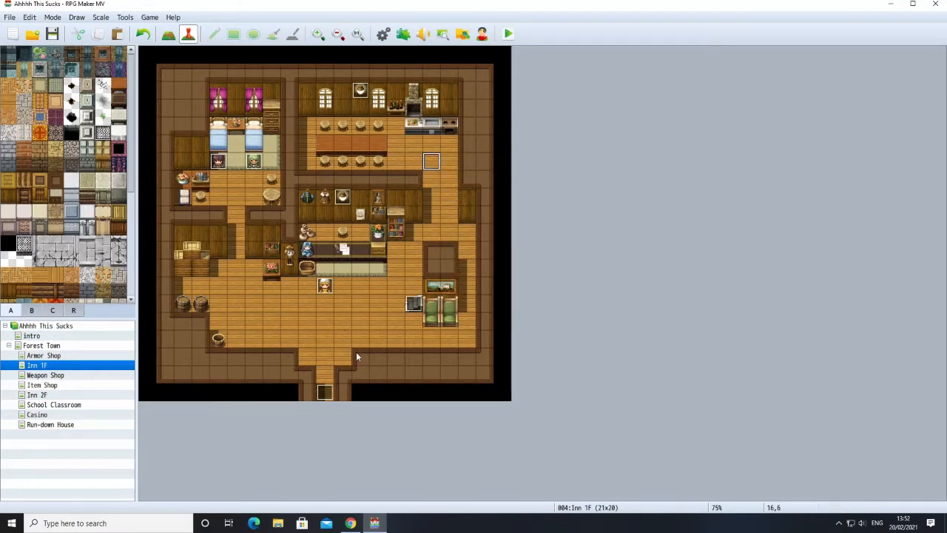
Inspect the teacher's event on the School Classroom map without changing it, and view the Casino map.
{"action": "left_click", "coordinate": [46, 406]}
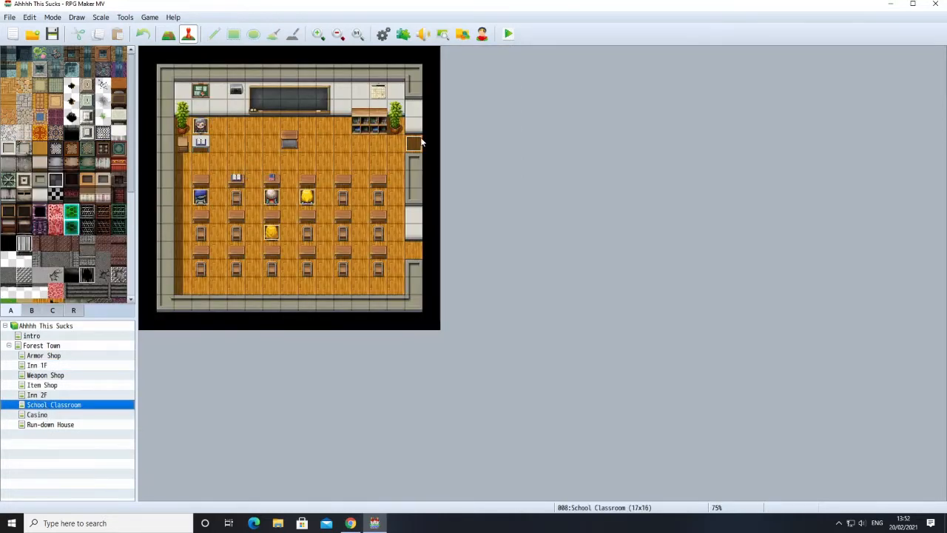
{"action": "right_click", "coordinate": [198, 127]}
{"action": "left_click", "coordinate": [235, 139]}
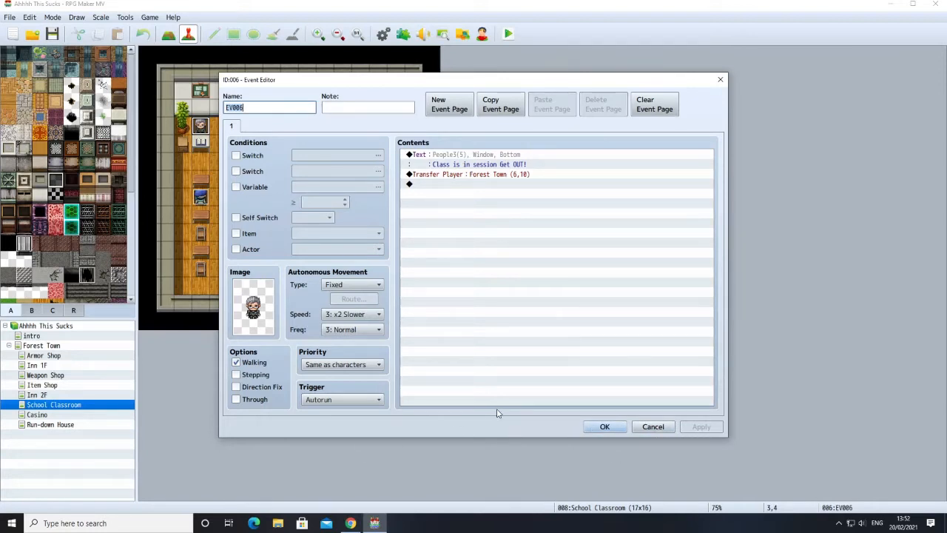
{"action": "left_click", "coordinate": [652, 426]}
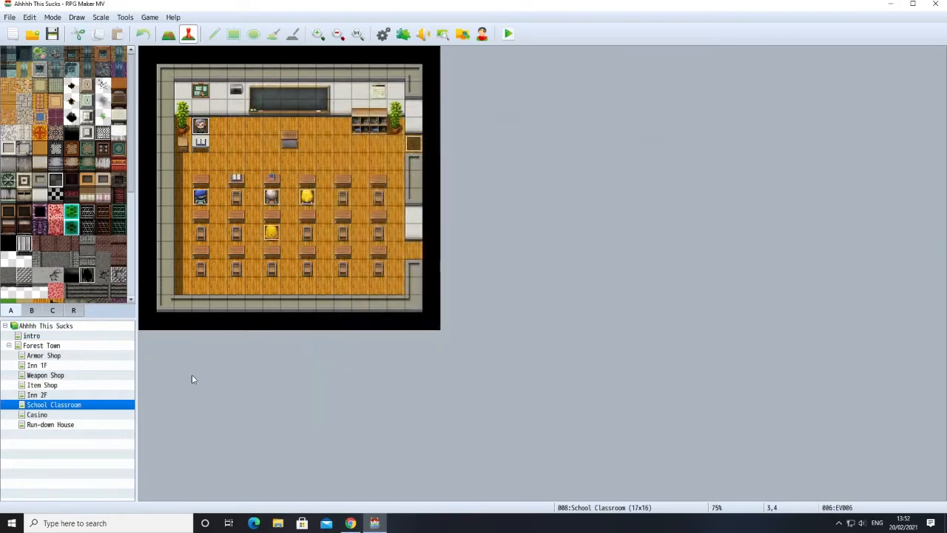
{"action": "left_click", "coordinate": [32, 425]}
{"action": "left_click", "coordinate": [35, 415]}
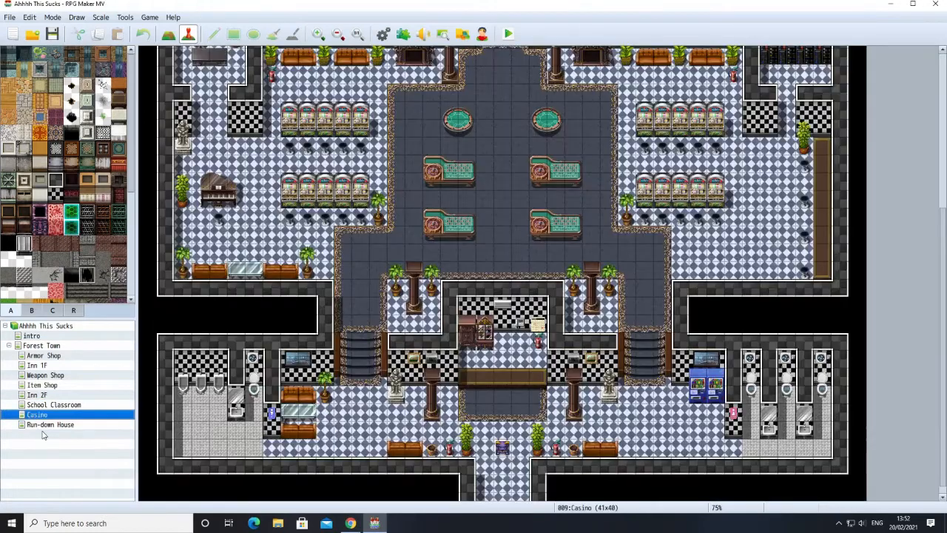
Check the Bat*2 battle event at tile 6,10 of the Run-down House and delete it.
{"action": "left_click", "coordinate": [36, 425]}
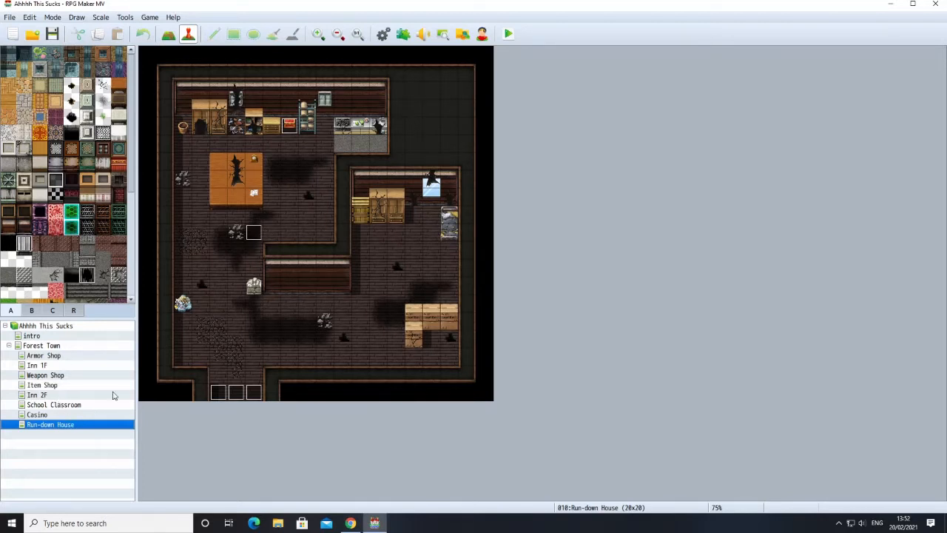
{"action": "right_click", "coordinate": [258, 235]}
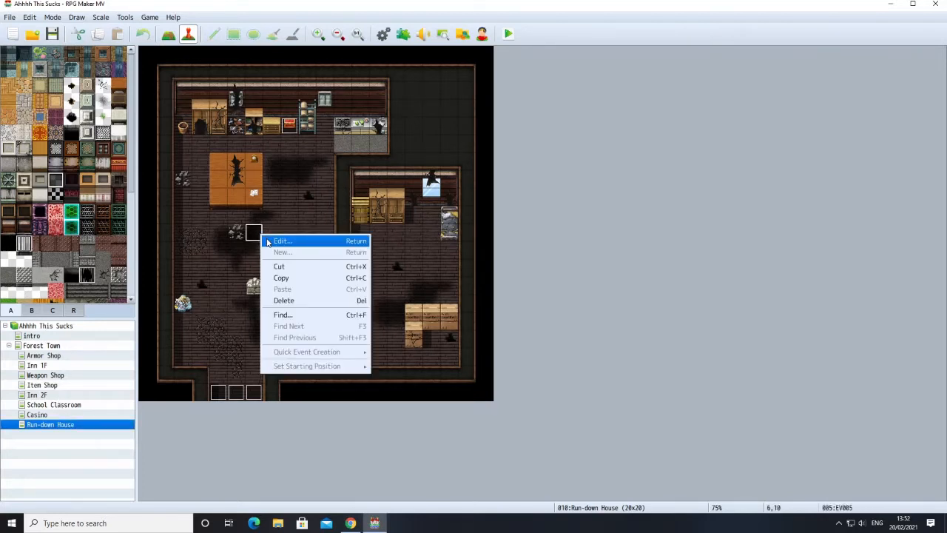
{"action": "left_click", "coordinate": [282, 240]}
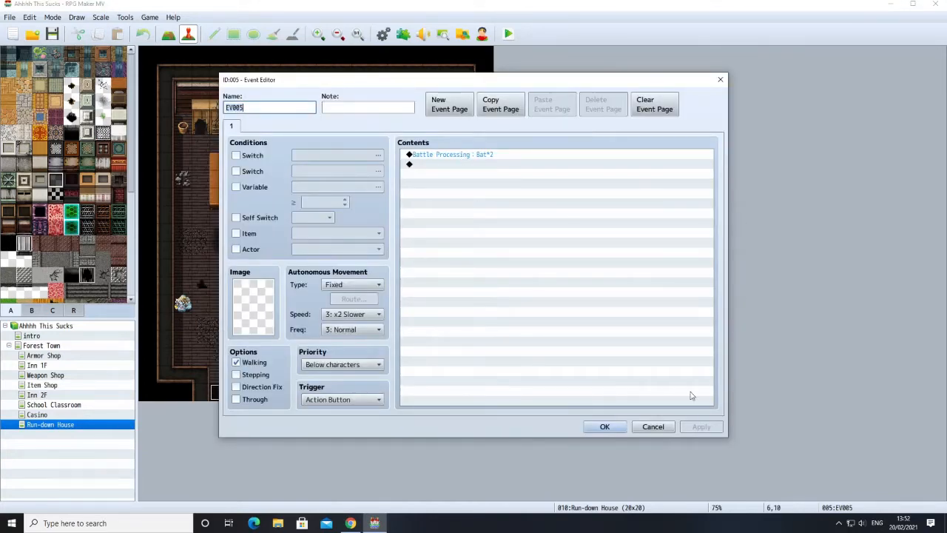
{"action": "left_click", "coordinate": [604, 426]}
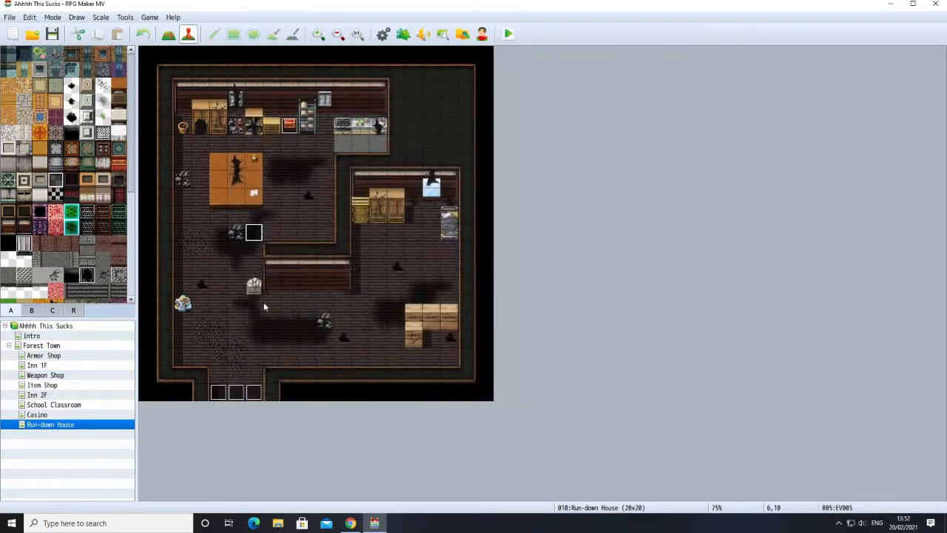
{"action": "right_click", "coordinate": [254, 236]}
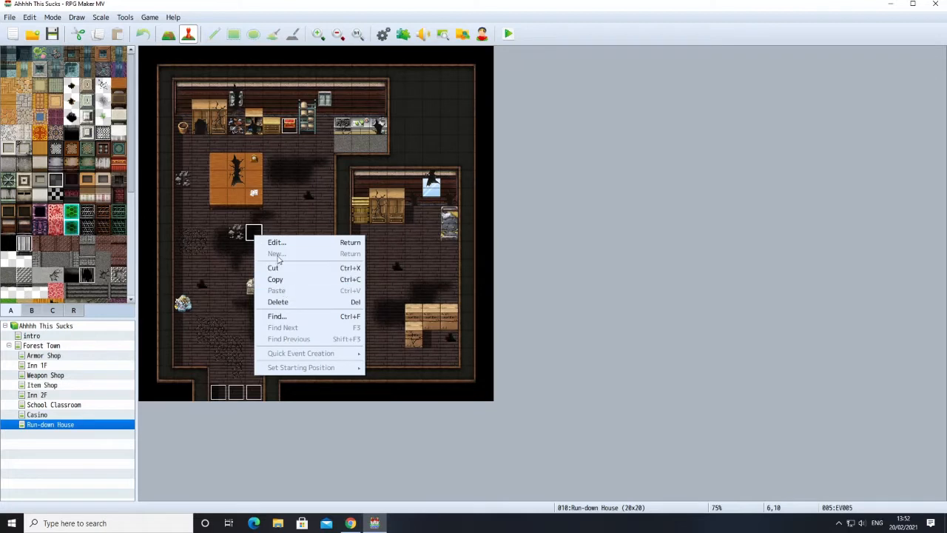
{"action": "left_click", "coordinate": [285, 302]}
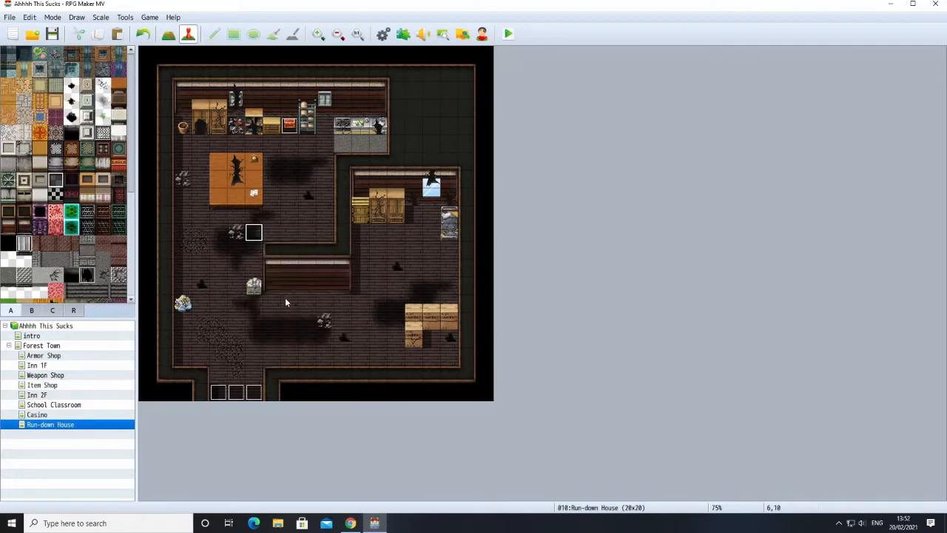
Create a new event at tile 8,5 of the Run-down House, below the chest, and begin a Battle Processing command in it.
{"action": "right_click", "coordinate": [288, 146]}
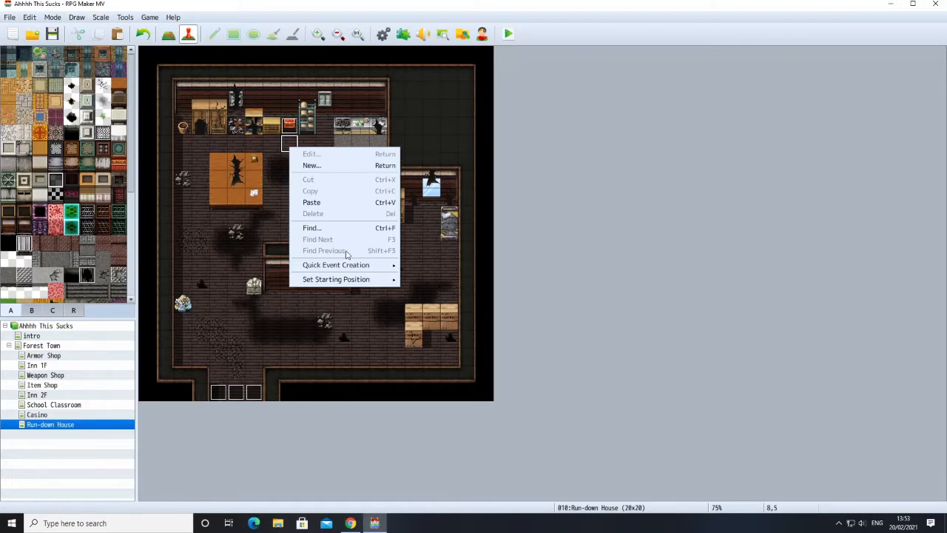
{"action": "left_click", "coordinate": [310, 167]}
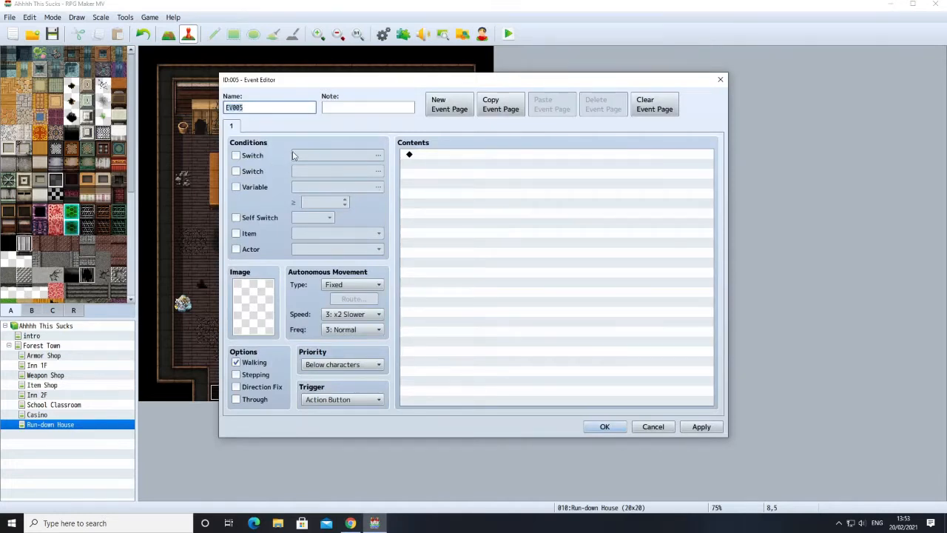
{"action": "double_click", "coordinate": [431, 157]}
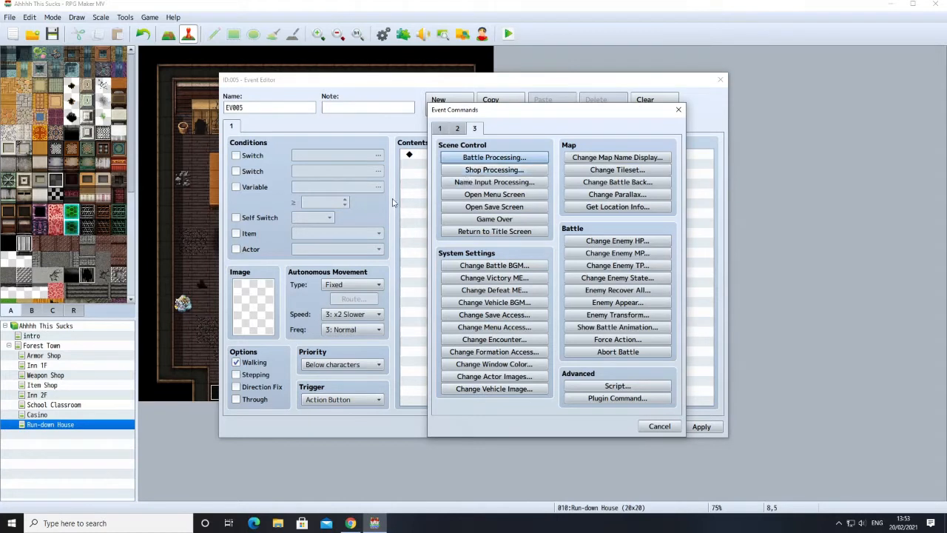
{"action": "left_click", "coordinate": [494, 156]}
{"action": "left_click", "coordinate": [529, 244]}
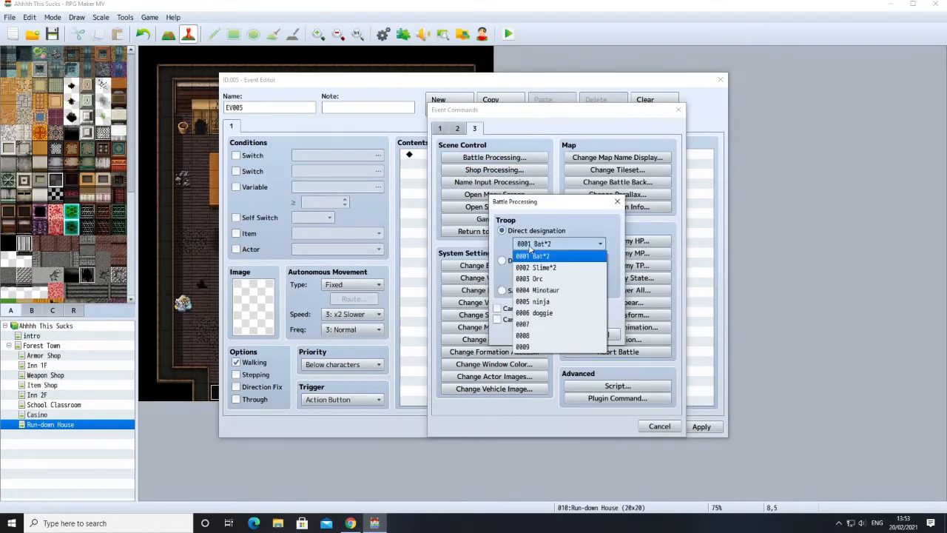
{"action": "left_click", "coordinate": [500, 244]}
{"action": "left_click", "coordinate": [510, 260]}
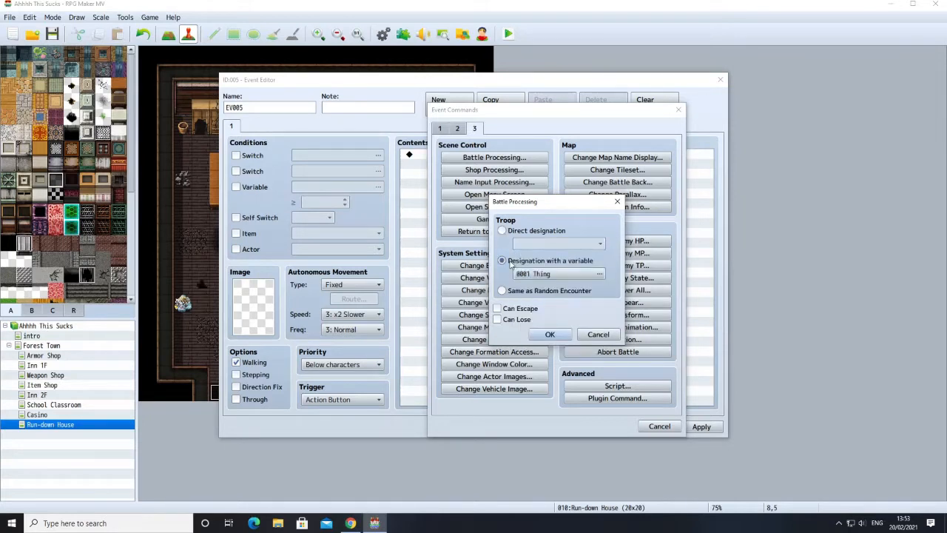
{"action": "double_click", "coordinate": [548, 274]}
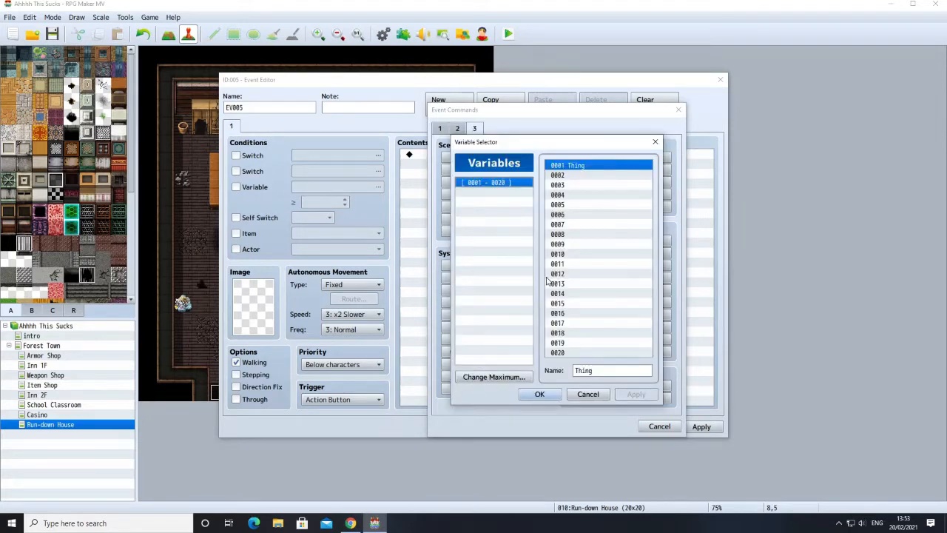
{"action": "left_click", "coordinate": [588, 394]}
{"action": "left_click", "coordinate": [503, 230]}
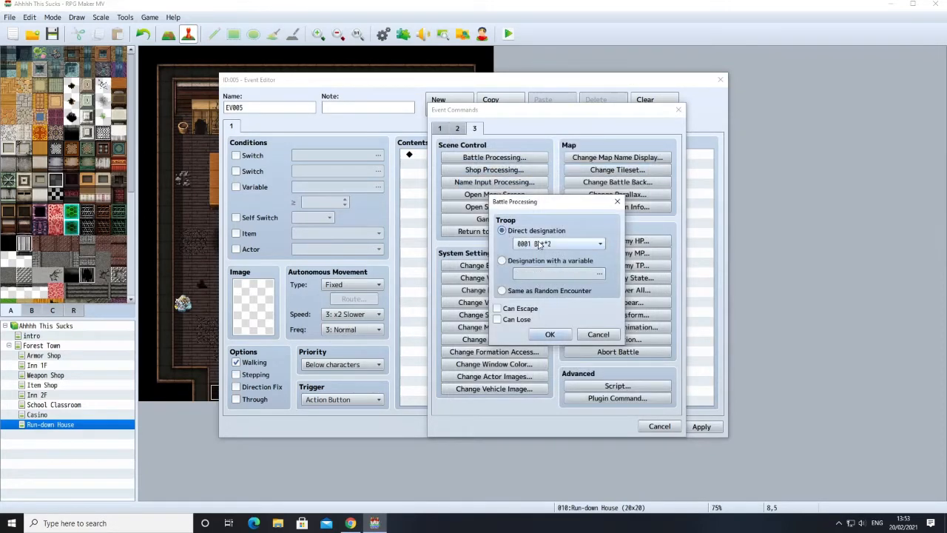
Set the battle's directly designated troop to 0006 doggie and add the command to the event.
{"action": "left_click", "coordinate": [538, 245]}
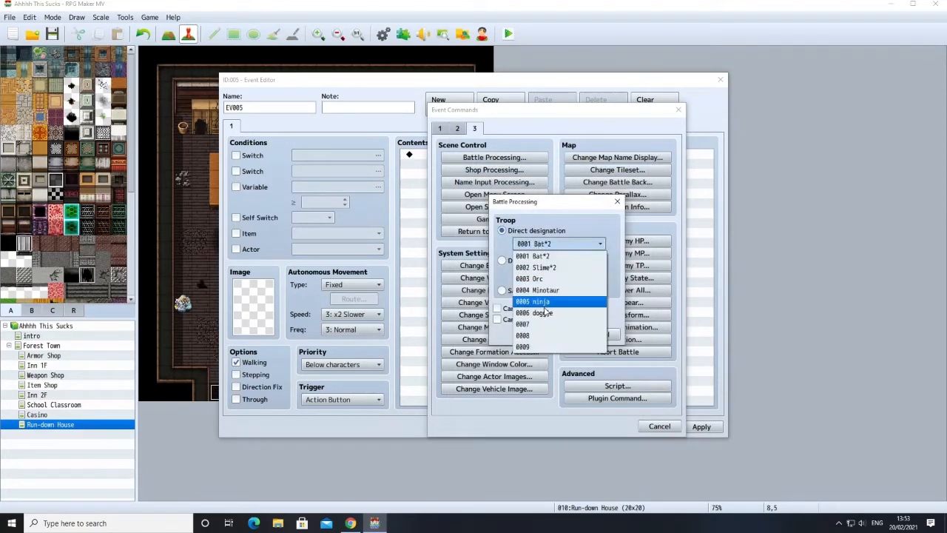
{"action": "left_click", "coordinate": [544, 313]}
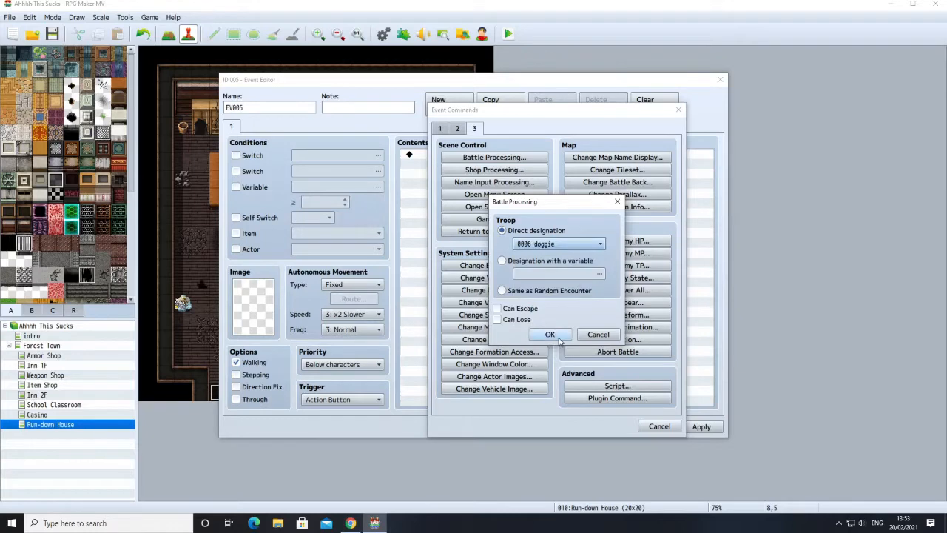
{"action": "left_click", "coordinate": [550, 335]}
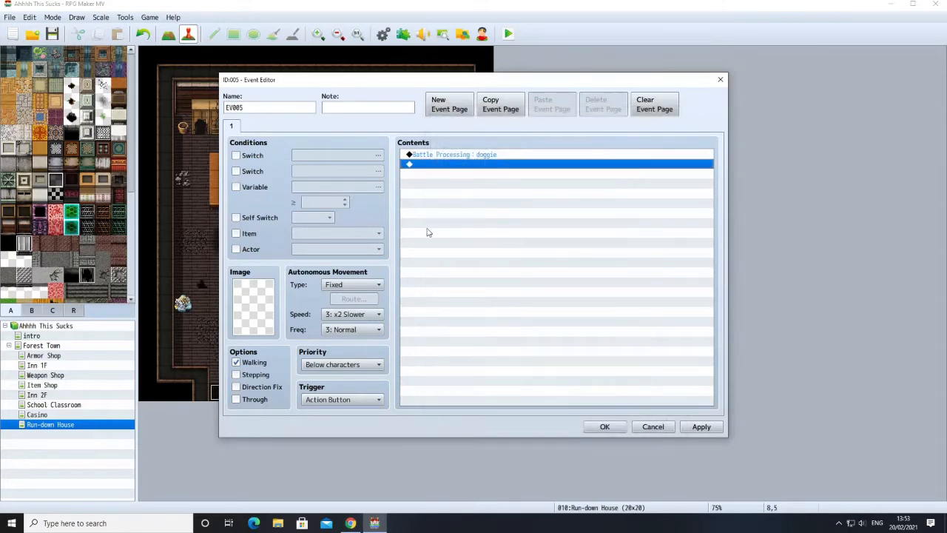
Give the battle event the front-facing light-coloured dog sprite from the Nature character sheet as its image.
{"action": "double_click", "coordinate": [247, 302]}
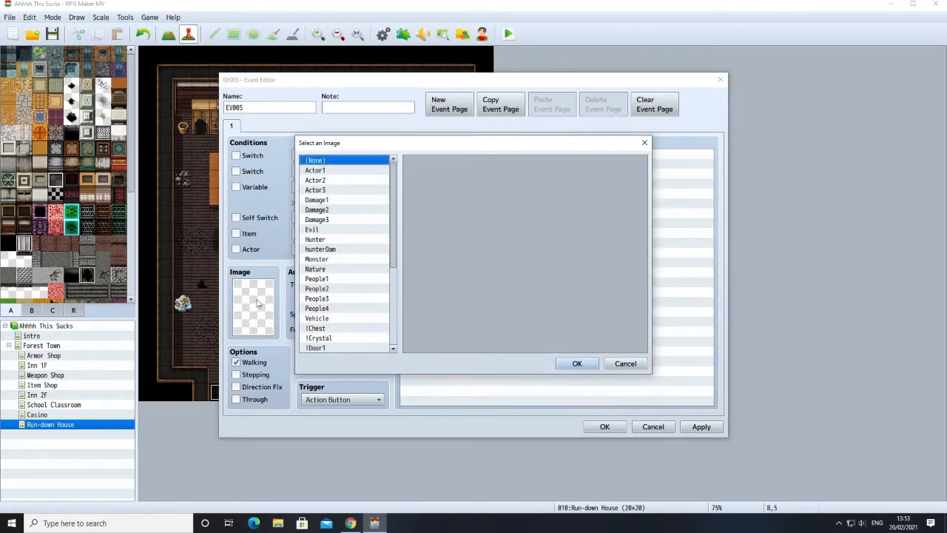
{"action": "left_click", "coordinate": [316, 259]}
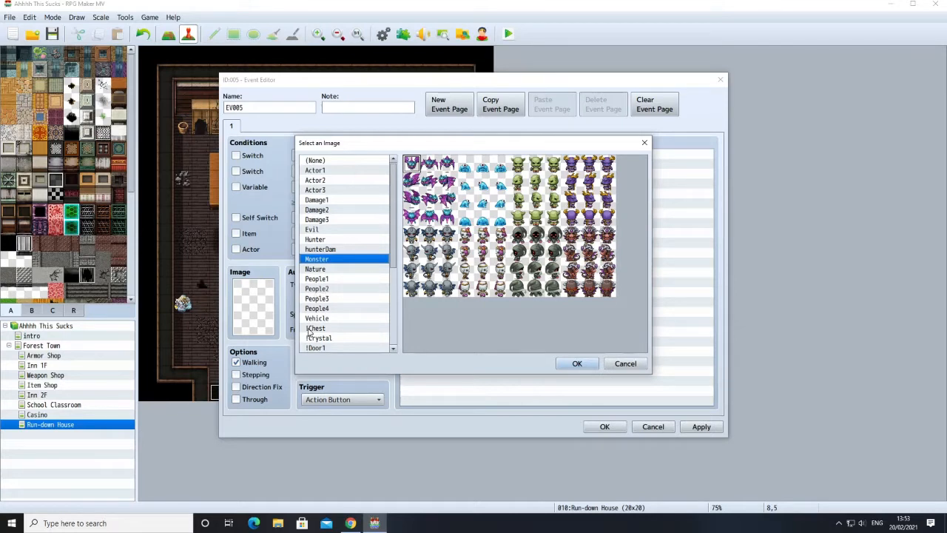
{"action": "scroll", "coordinate": [318, 269], "scroll_direction": "down", "scroll_amount": 1}
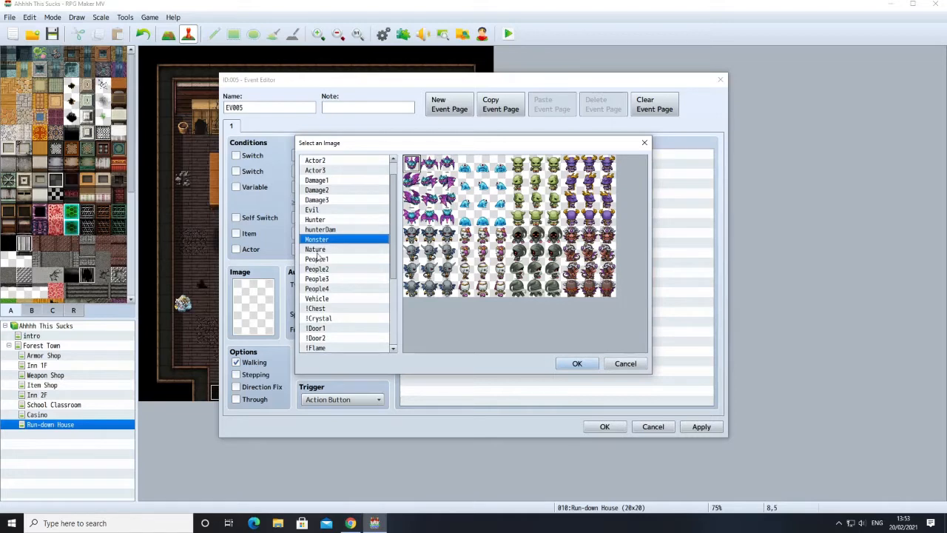
{"action": "left_click", "coordinate": [316, 250]}
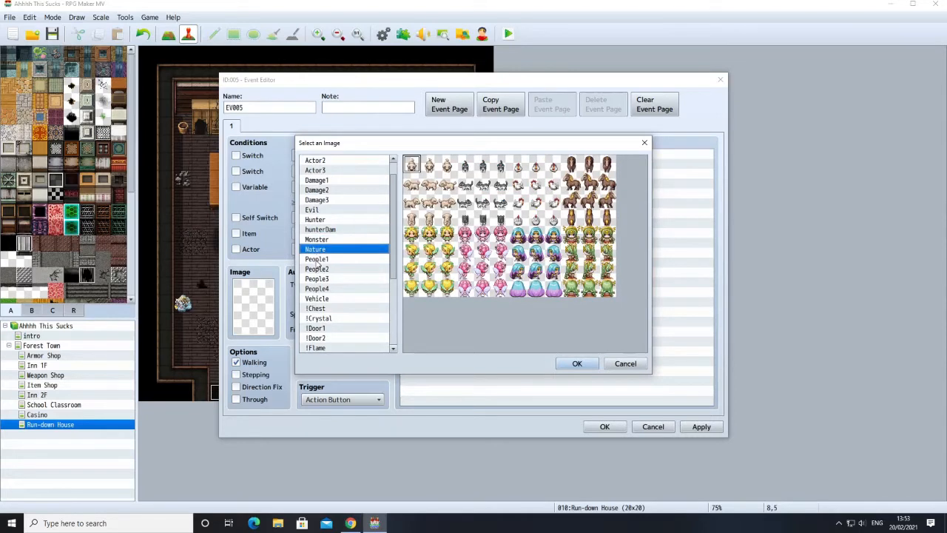
{"action": "left_click", "coordinate": [316, 260]}
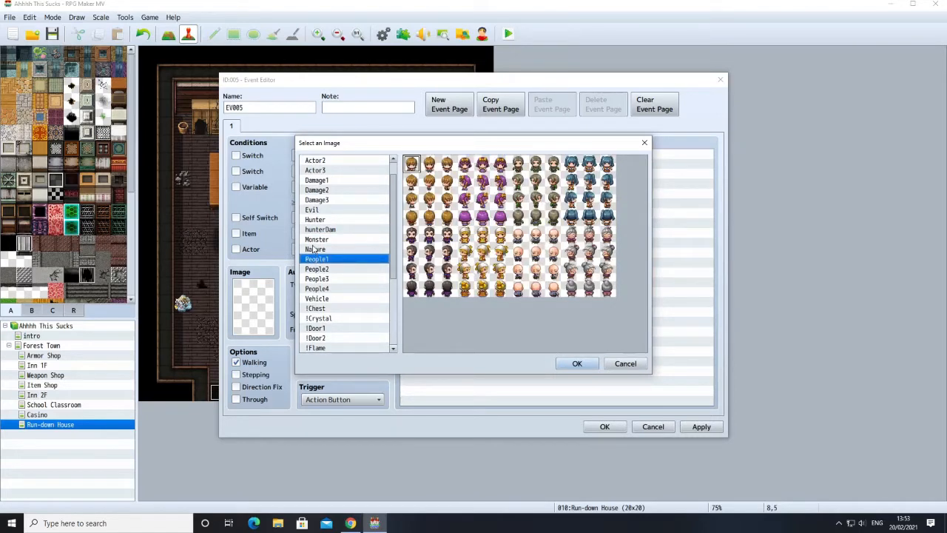
{"action": "left_click", "coordinate": [314, 249]}
{"action": "left_click", "coordinate": [429, 165]}
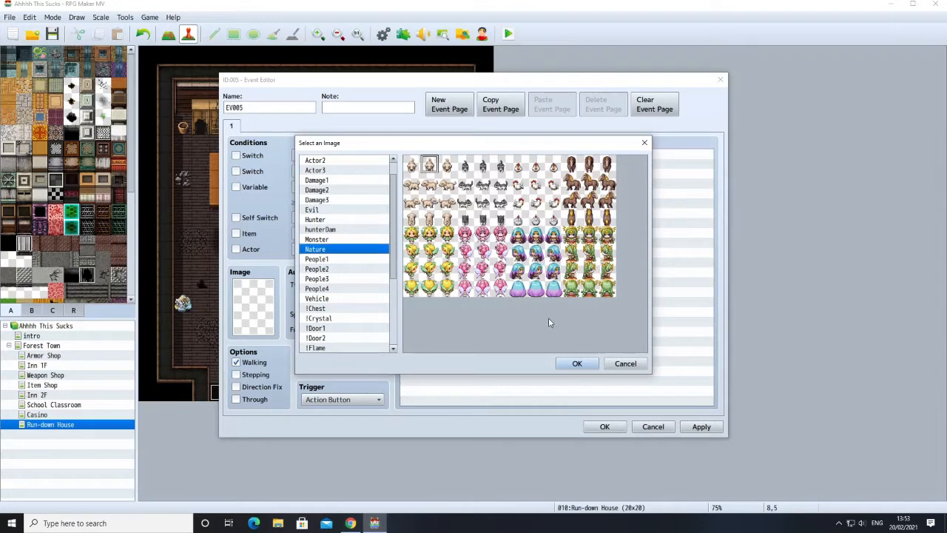
{"action": "left_click", "coordinate": [577, 363]}
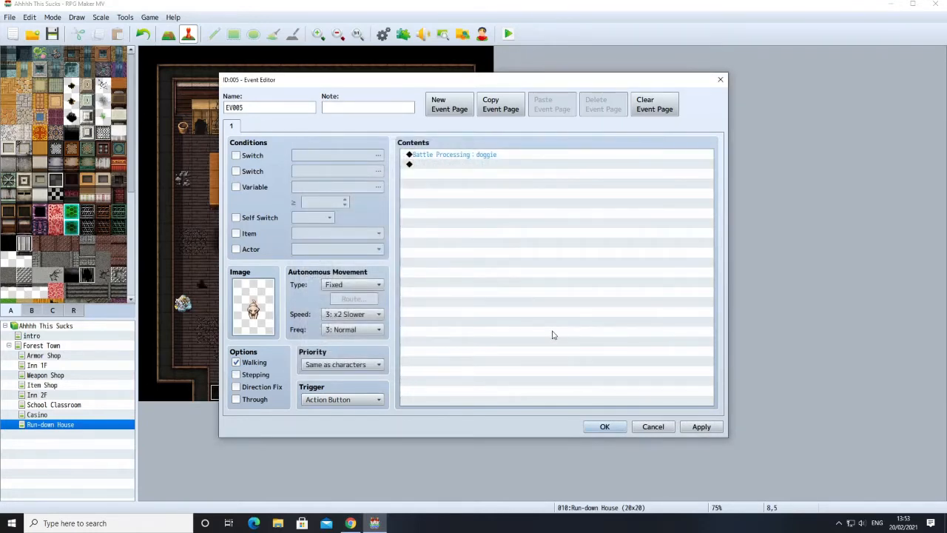
Confirm the new dog battle event and save the project.
{"action": "left_click", "coordinate": [700, 427]}
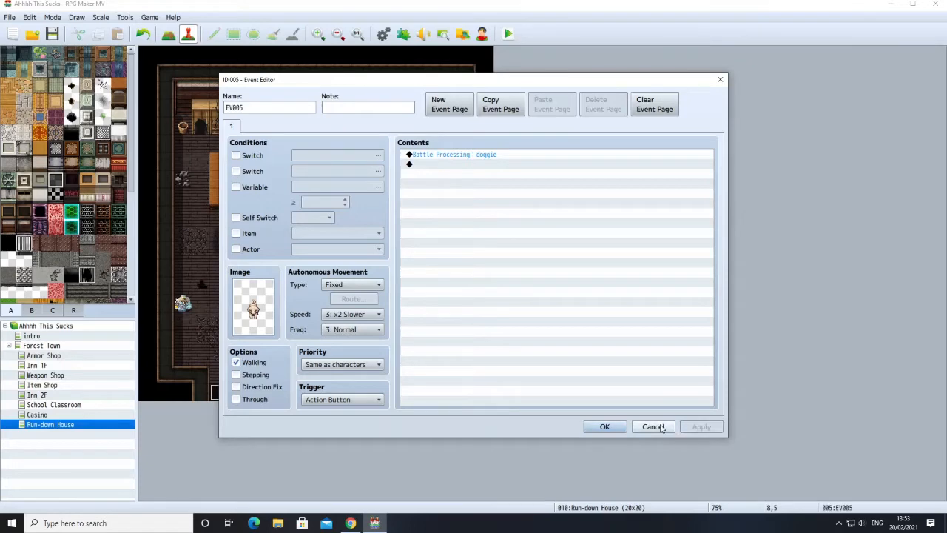
{"action": "left_click", "coordinate": [604, 427]}
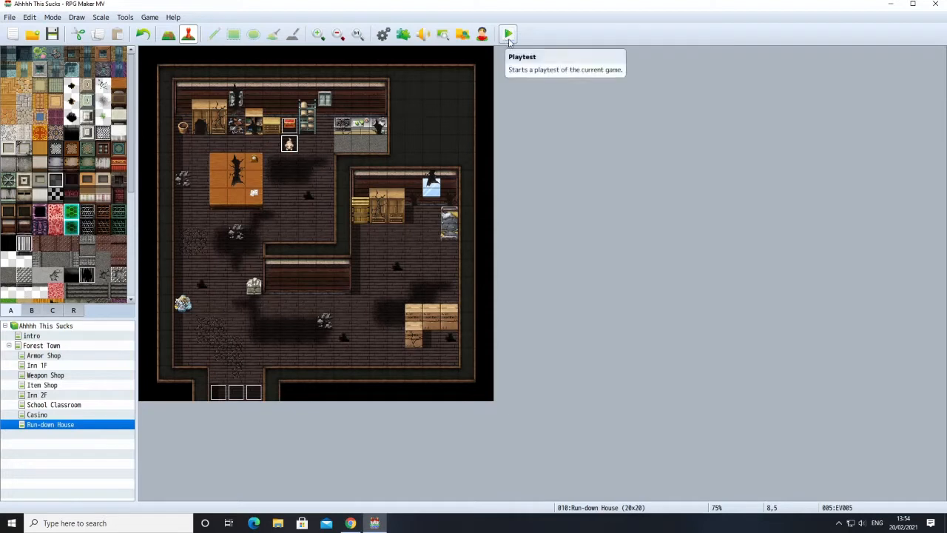
{"action": "left_click", "coordinate": [52, 34]}
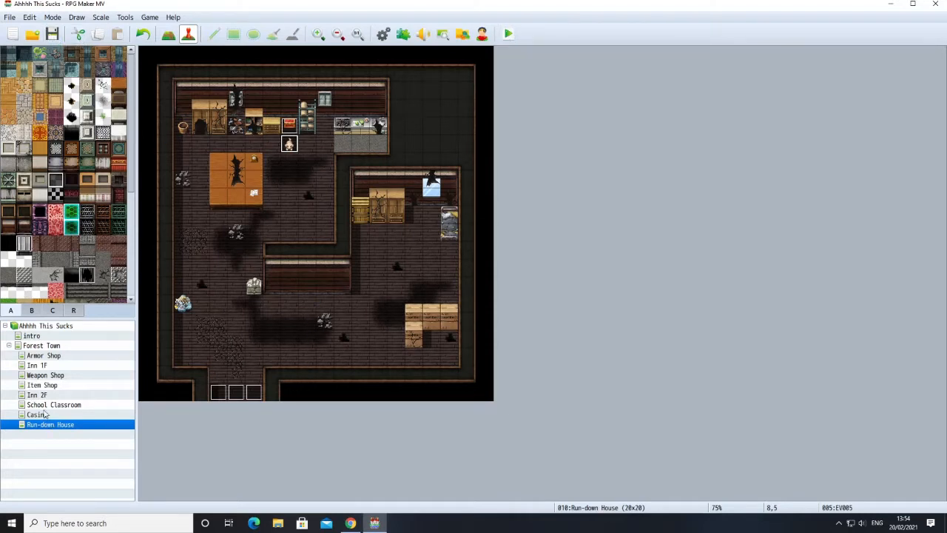
Switch to the Forest Town map and check the doggie troop and the party Check common event in the database.
{"action": "left_click", "coordinate": [41, 345]}
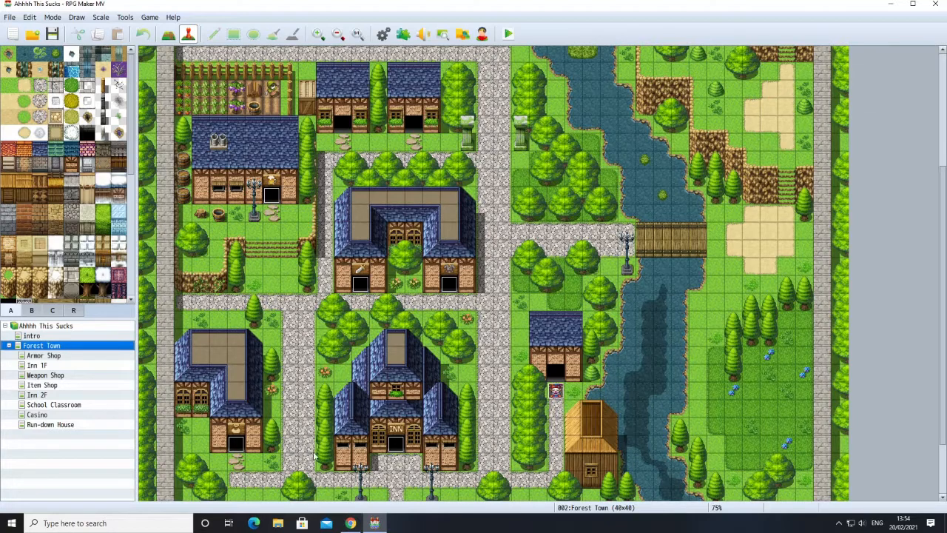
{"action": "left_click", "coordinate": [383, 34]}
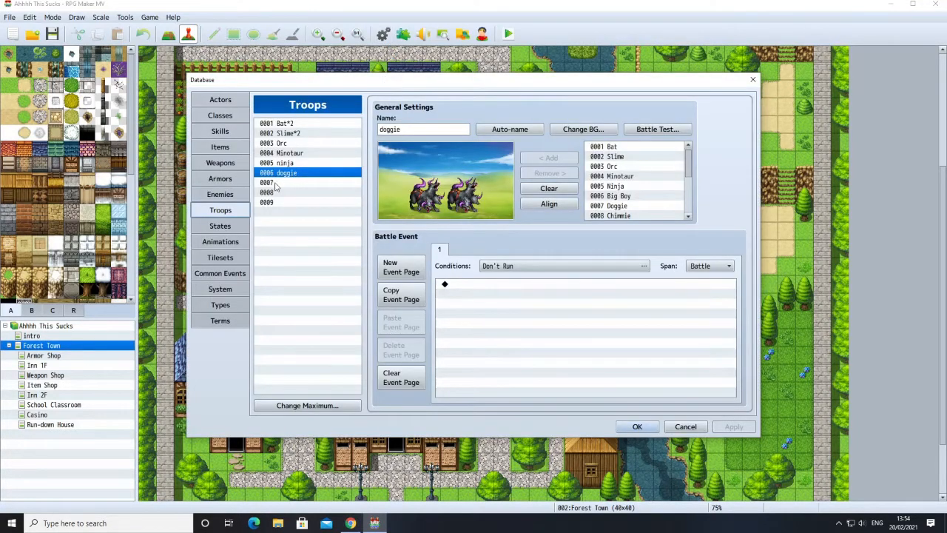
{"action": "left_click", "coordinate": [220, 273]}
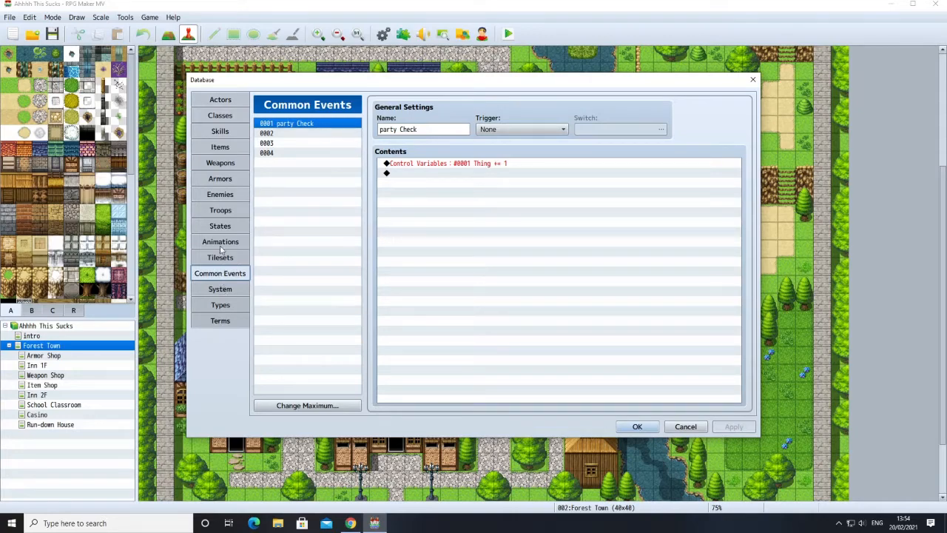
{"action": "left_click", "coordinate": [753, 79]}
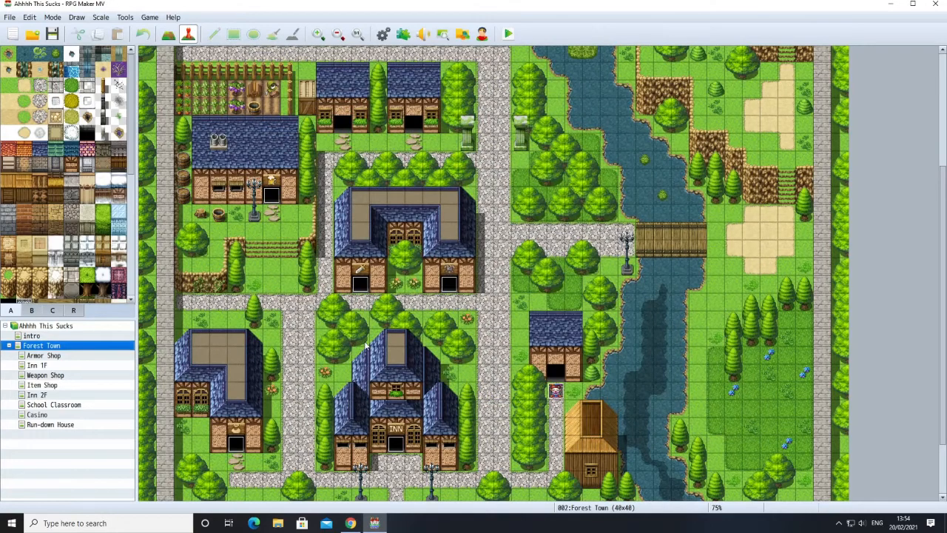
Review the clown's quest event at tile 23,29 of Forest Town and close it unchanged.
{"action": "right_click", "coordinate": [554, 390]}
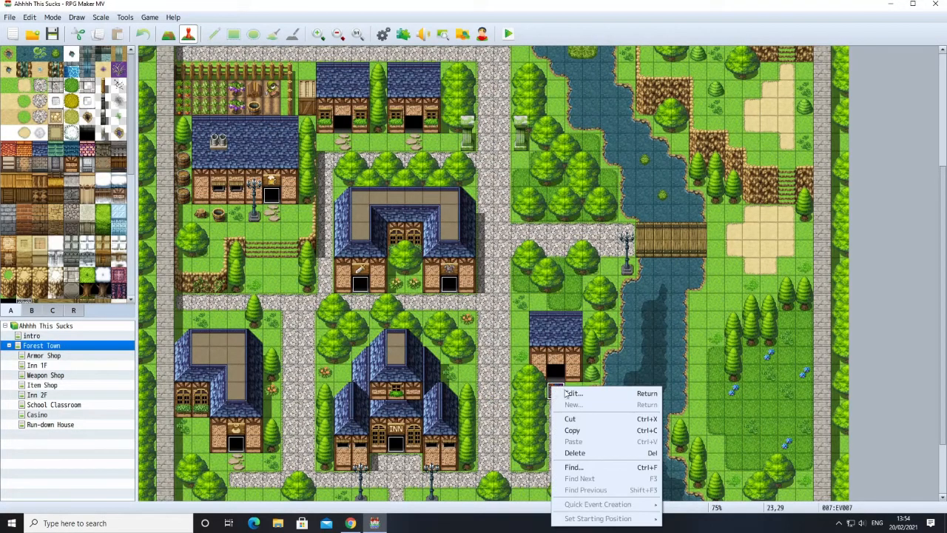
{"action": "left_click", "coordinate": [572, 393]}
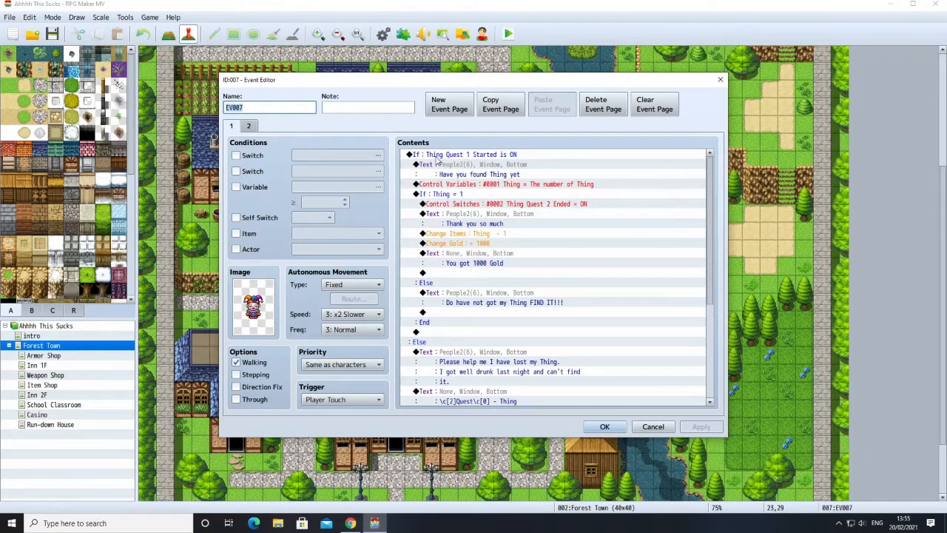
{"action": "scroll", "coordinate": [581, 264], "scroll_direction": "down", "scroll_amount": 3}
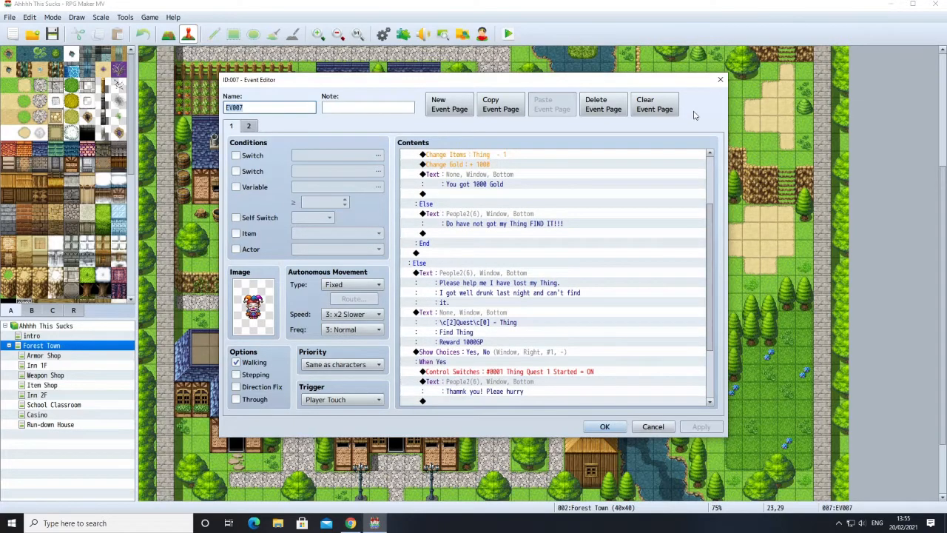
{"action": "left_click", "coordinate": [719, 80]}
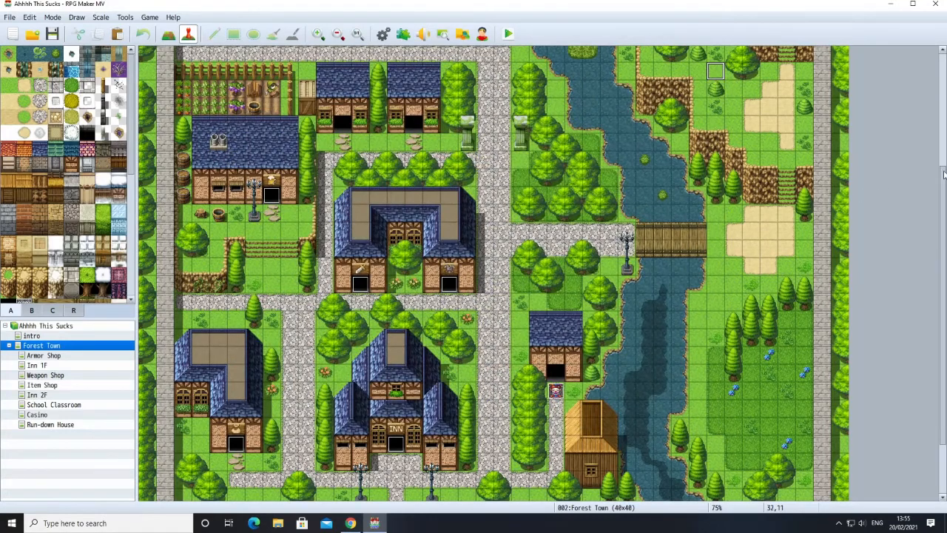
Inspect the chest event at tile 8,4 of the Run-down House and view the switches available for its page 1 condition.
{"action": "left_click_drag", "start_coordinate": [932, 181], "coordinate": [897, 56]}
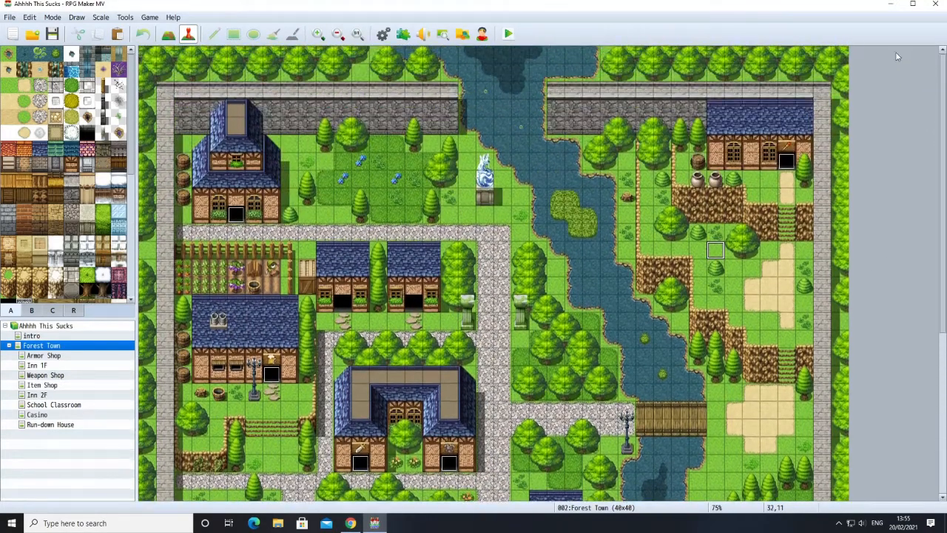
{"action": "right_click", "coordinate": [786, 167]}
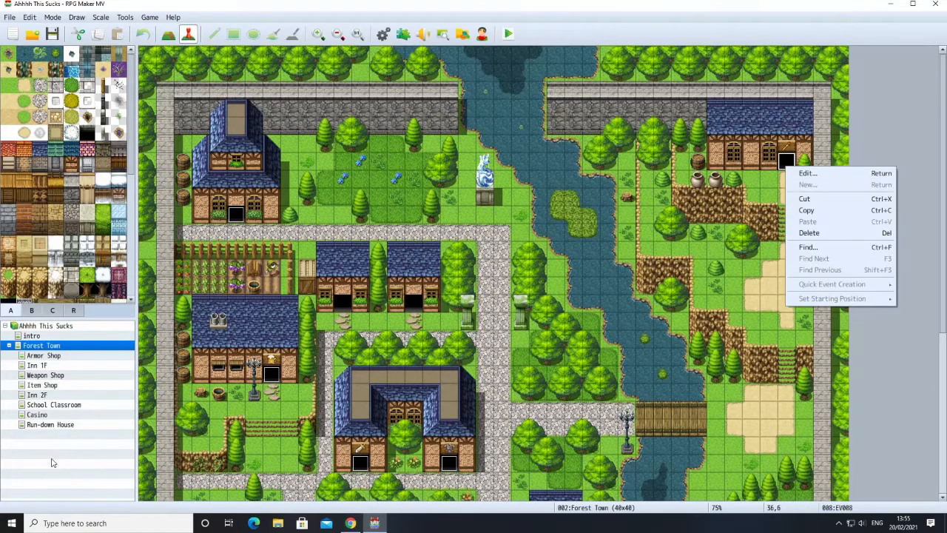
{"action": "left_click", "coordinate": [52, 425]}
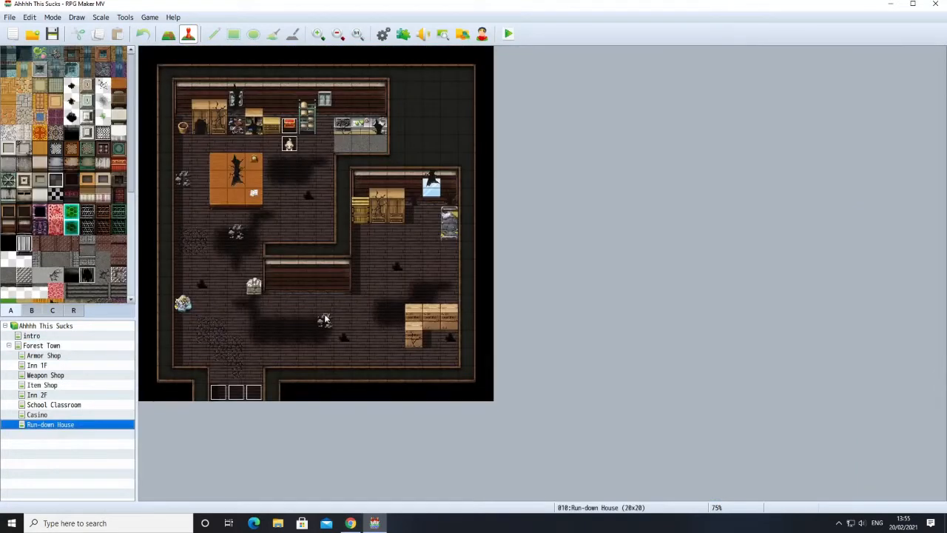
{"action": "right_click", "coordinate": [290, 128]}
{"action": "left_click", "coordinate": [305, 131]}
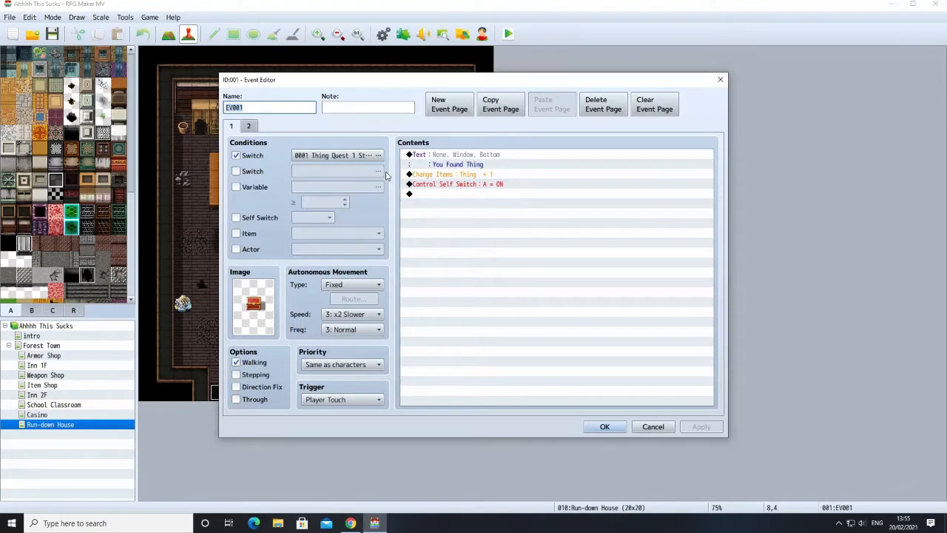
{"action": "left_click", "coordinate": [320, 157]}
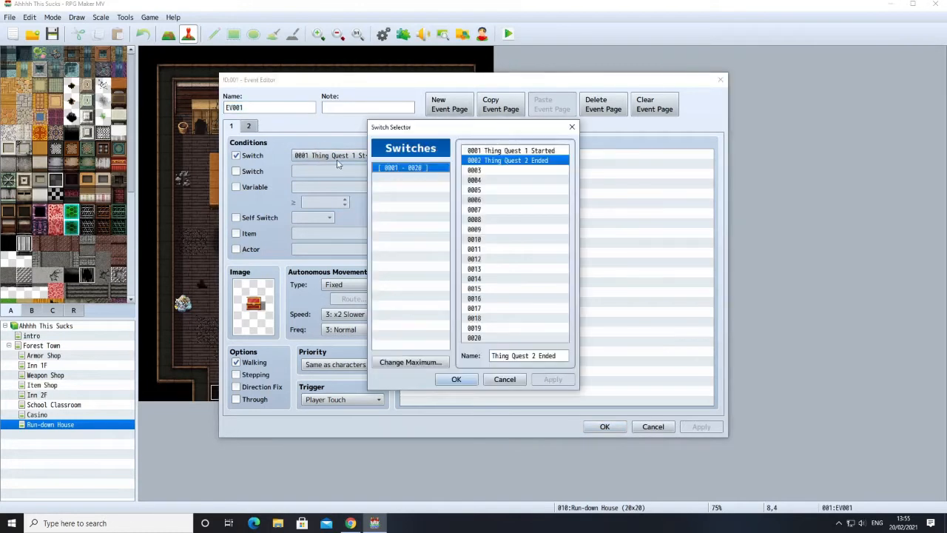
{"action": "left_click", "coordinate": [504, 379]}
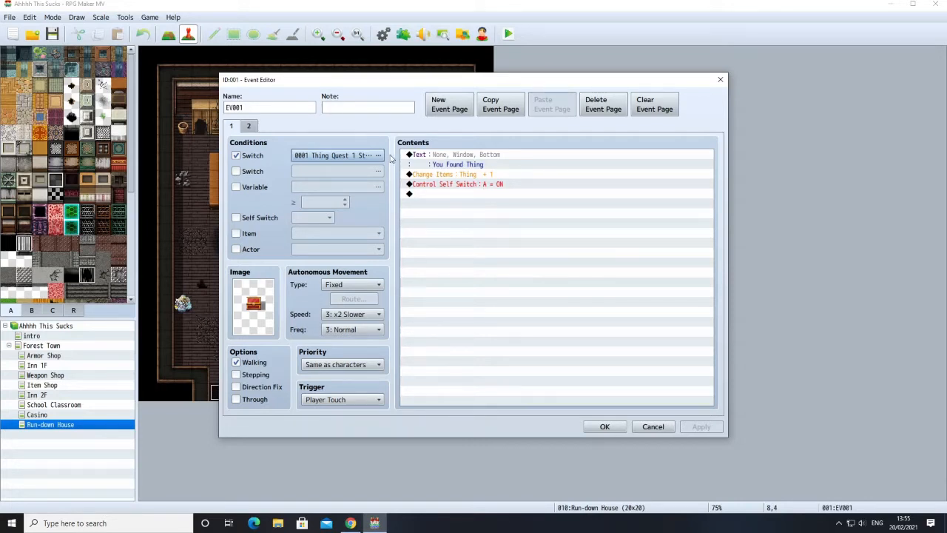
Look over the switches available for the chest event's page 1 condition and close the event without changes.
{"action": "left_click", "coordinate": [333, 157]}
{"action": "left_click", "coordinate": [490, 171]}
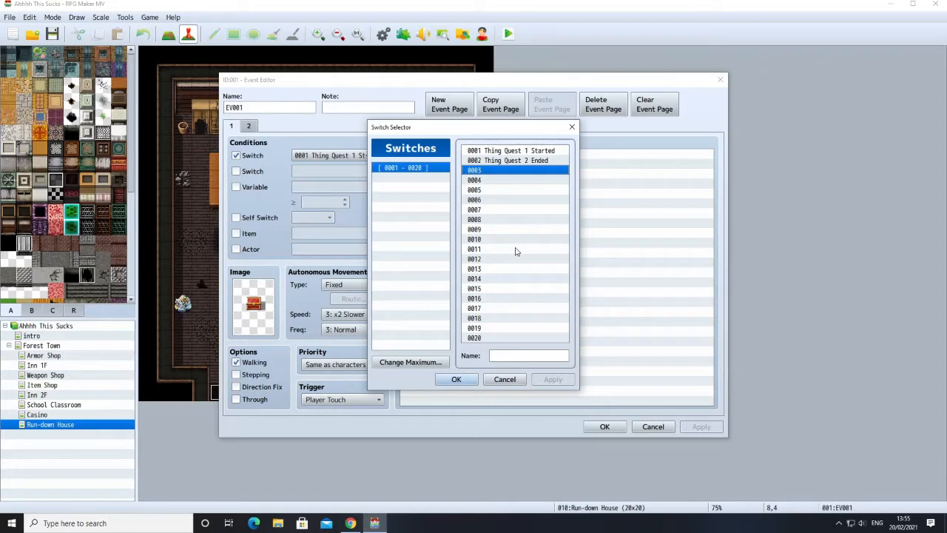
{"action": "left_click", "coordinate": [505, 379]}
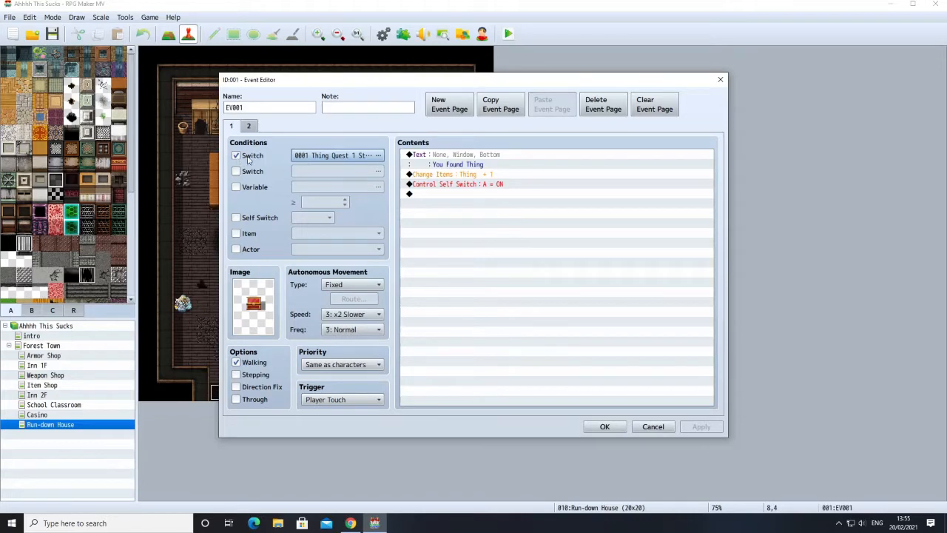
{"action": "left_click", "coordinate": [638, 426]}
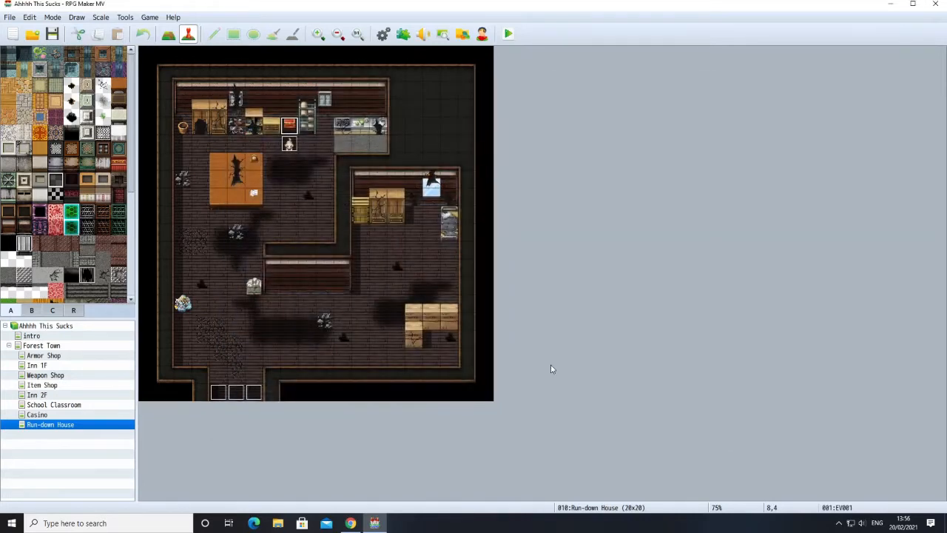
Copy the chest event at tile 8,4 of the Run-down House and switch to the Forest Town map.
{"action": "right_click", "coordinate": [288, 130]}
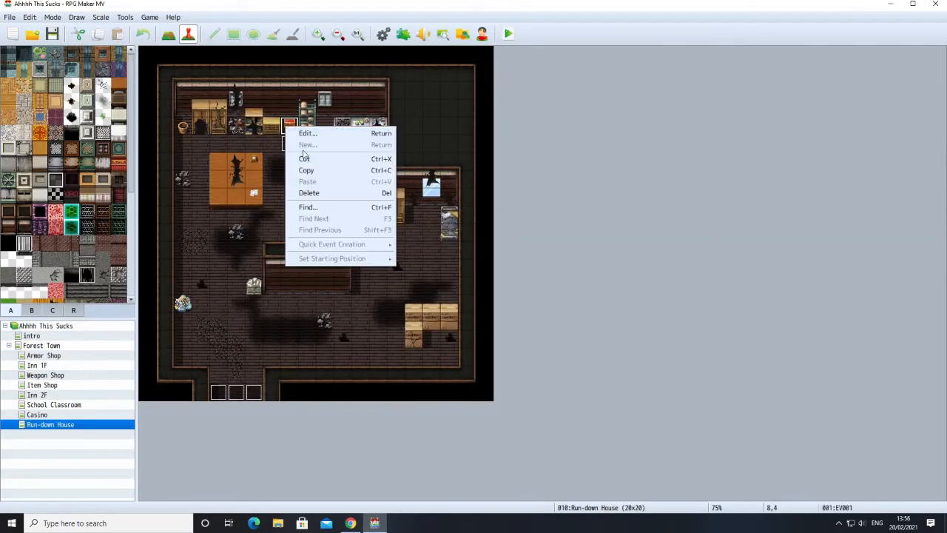
{"action": "left_click", "coordinate": [312, 174]}
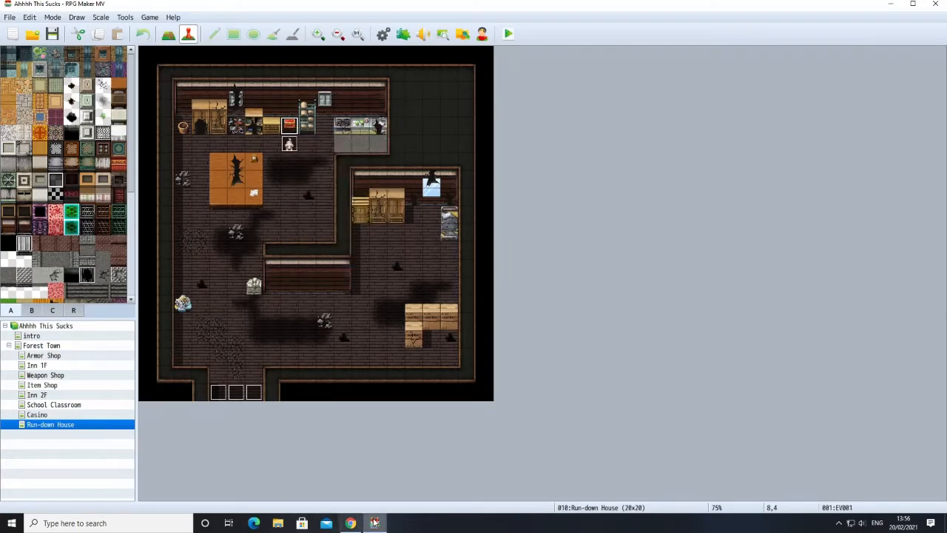
{"action": "left_click", "coordinate": [40, 346]}
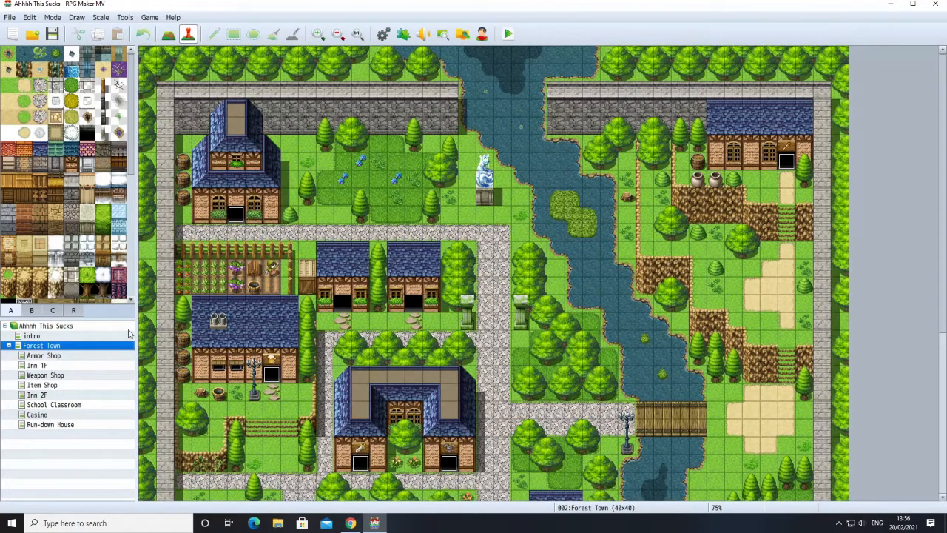
Create database item 0017 named "Flower" and give it icon 184.
{"action": "left_click", "coordinate": [382, 34]}
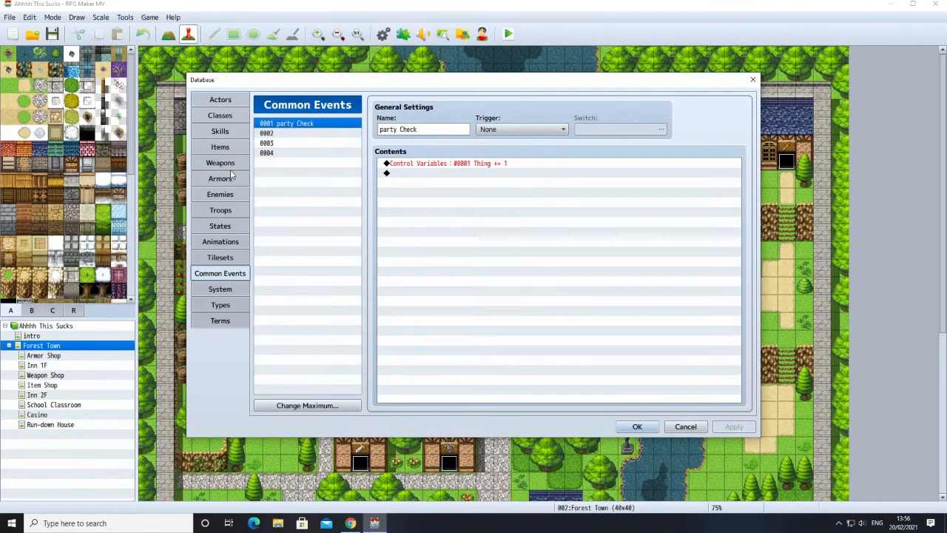
{"action": "left_click", "coordinate": [220, 147]}
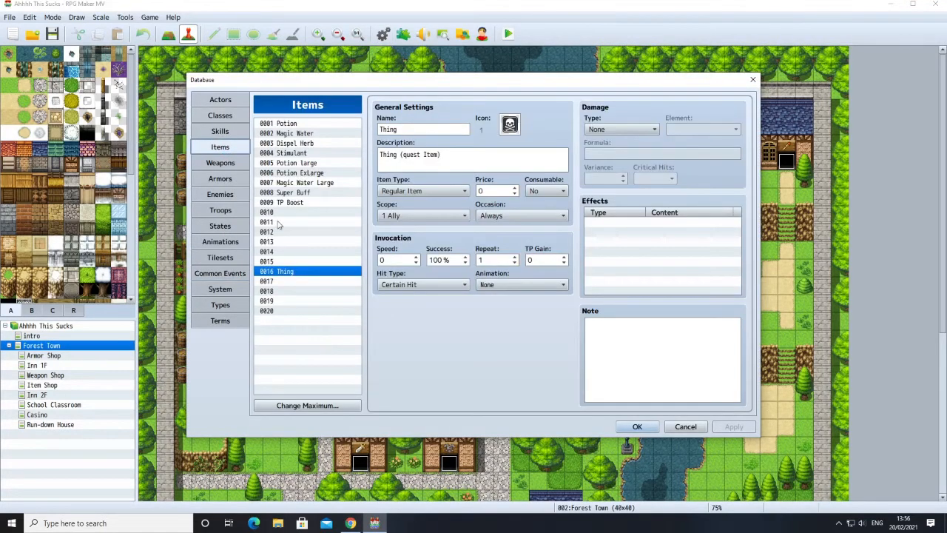
{"action": "left_click", "coordinate": [278, 281]}
{"action": "left_click", "coordinate": [423, 131]}
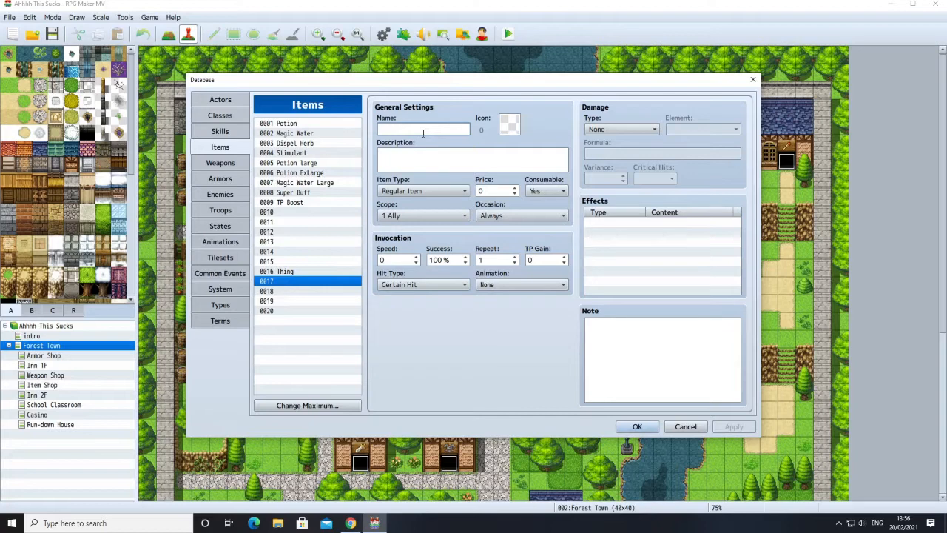
{"action": "type", "text": "Flower"}
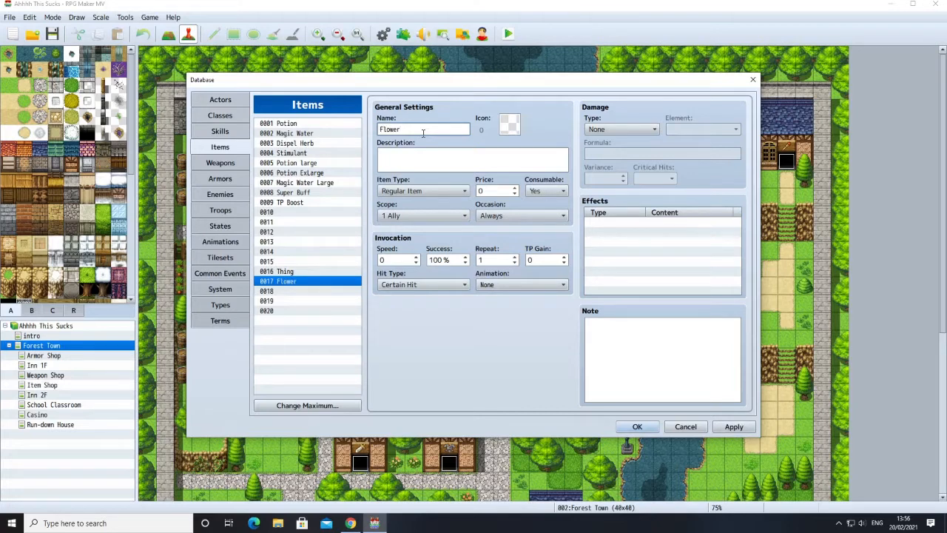
{"action": "double_click", "coordinate": [500, 127]}
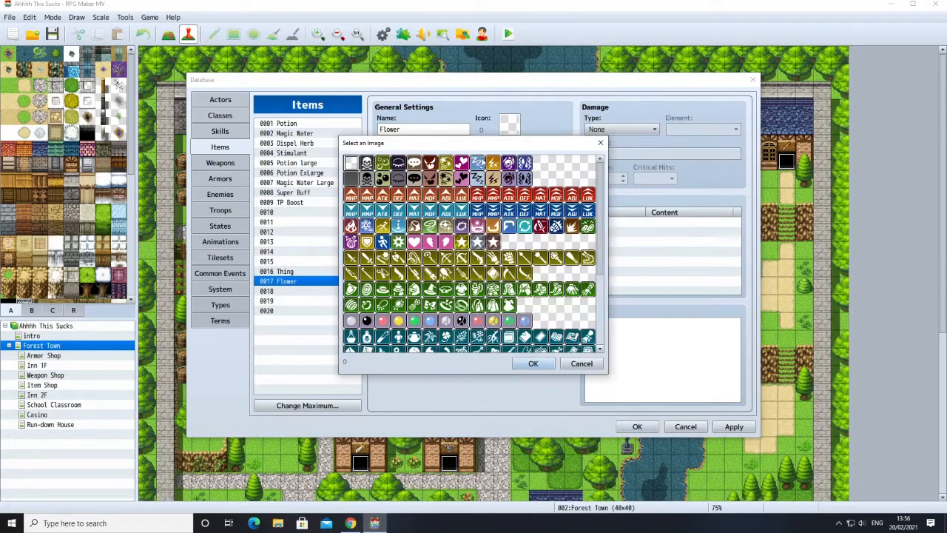
{"action": "scroll", "coordinate": [419, 340], "scroll_direction": "down", "scroll_amount": 1}
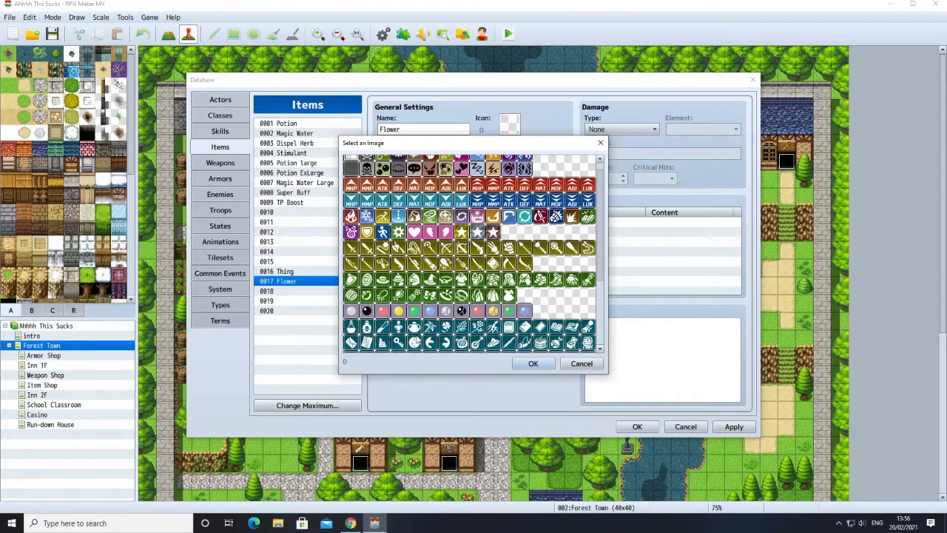
{"action": "double_click", "coordinate": [475, 326]}
Set the Flower item's description to "Quest Iem", make it non-consumable and confirm the database changes.
{"action": "left_click", "coordinate": [416, 153]}
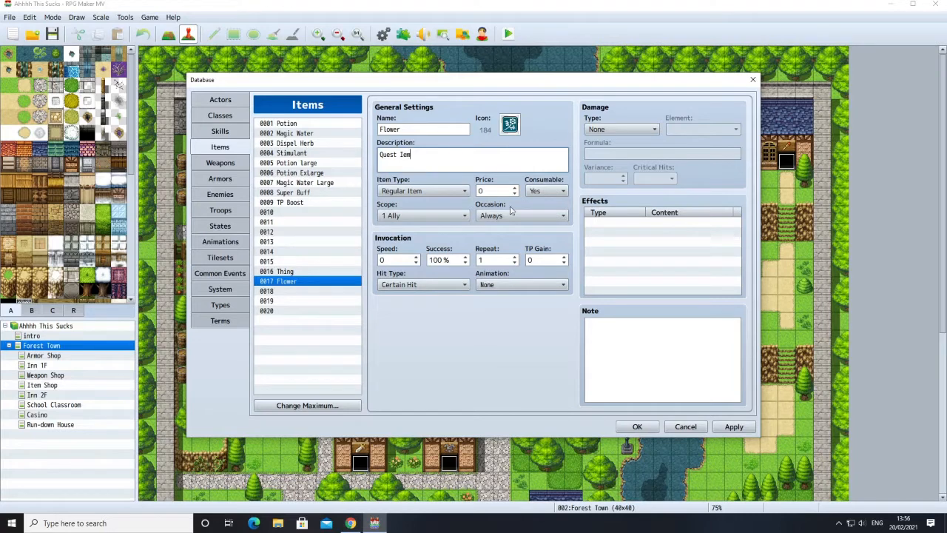
{"action": "left_click", "coordinate": [542, 192]}
{"action": "left_click", "coordinate": [536, 213]}
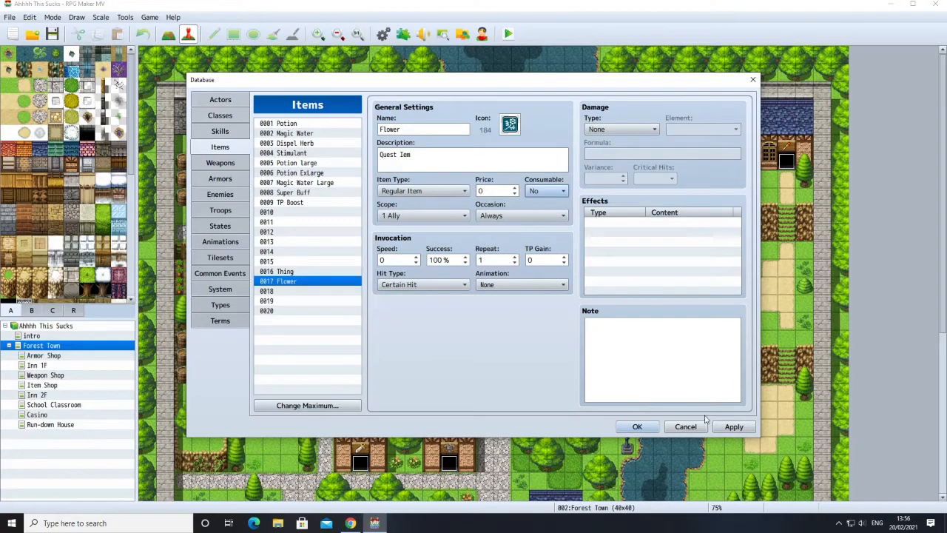
{"action": "left_click", "coordinate": [638, 427]}
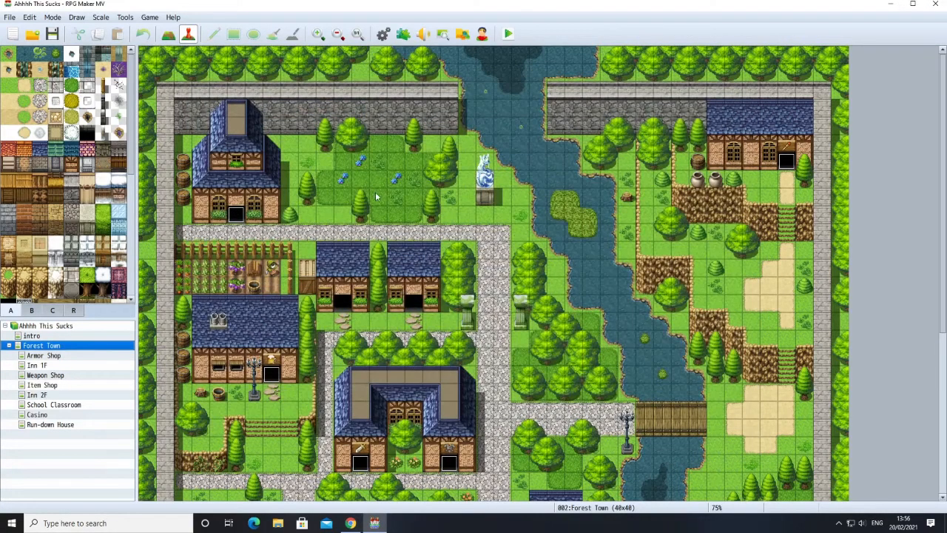
{"action": "right_click", "coordinate": [379, 164]}
{"action": "left_click", "coordinate": [391, 178]}
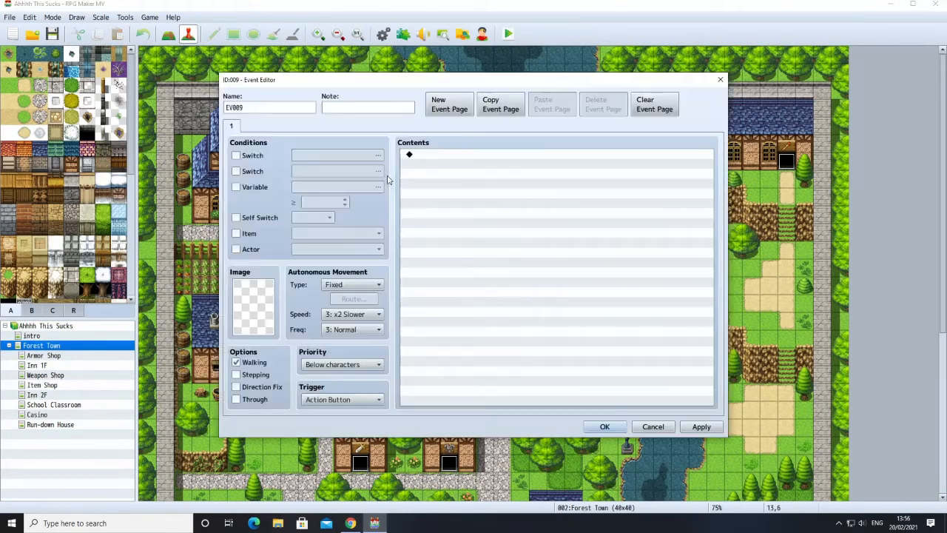
{"action": "double_click", "coordinate": [258, 312]}
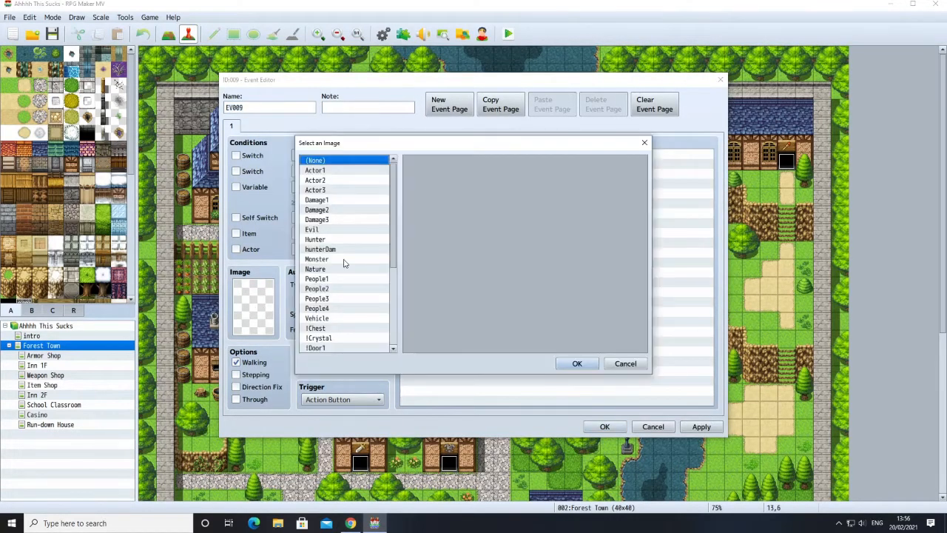
{"action": "scroll", "coordinate": [376, 304], "scroll_direction": "down", "scroll_amount": 5}
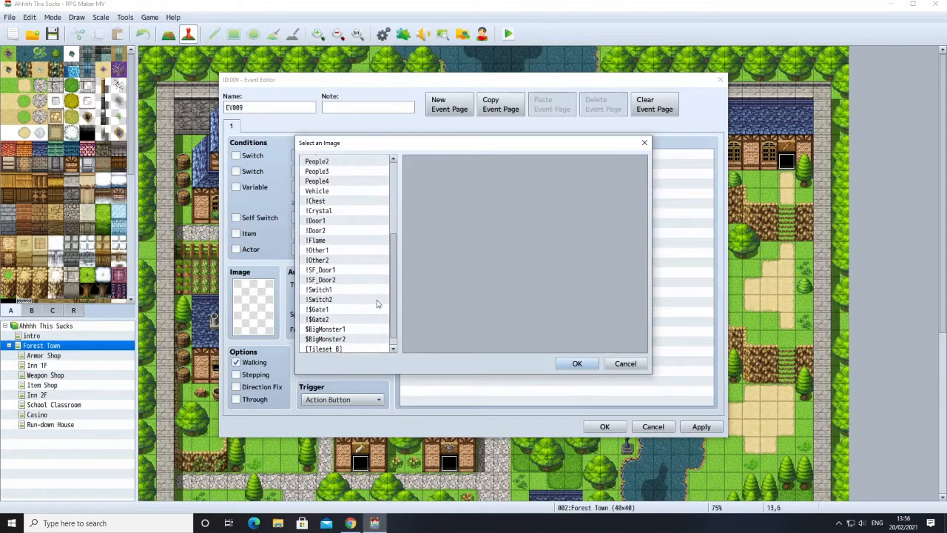
{"action": "left_click", "coordinate": [316, 330]}
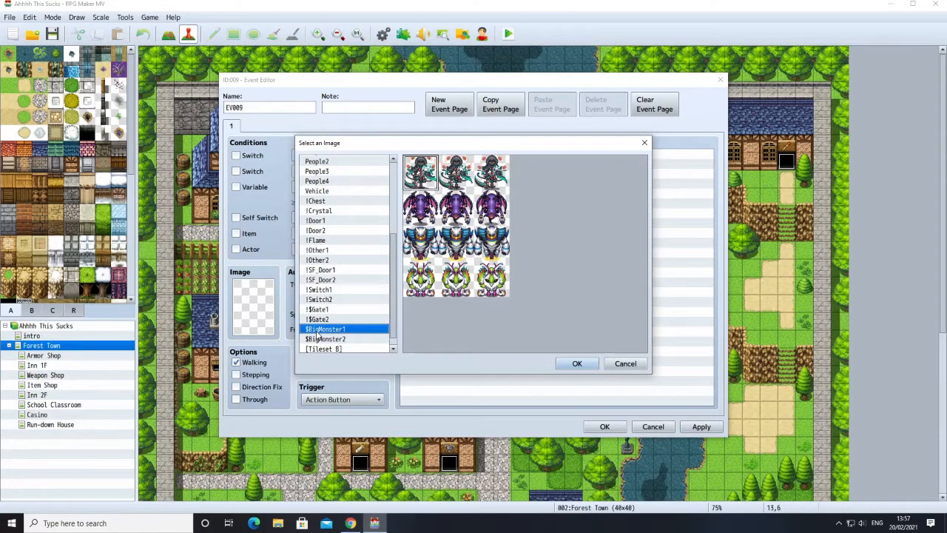
{"action": "scroll", "coordinate": [319, 335], "scroll_direction": "down", "scroll_amount": 1}
{"action": "left_click", "coordinate": [323, 345]}
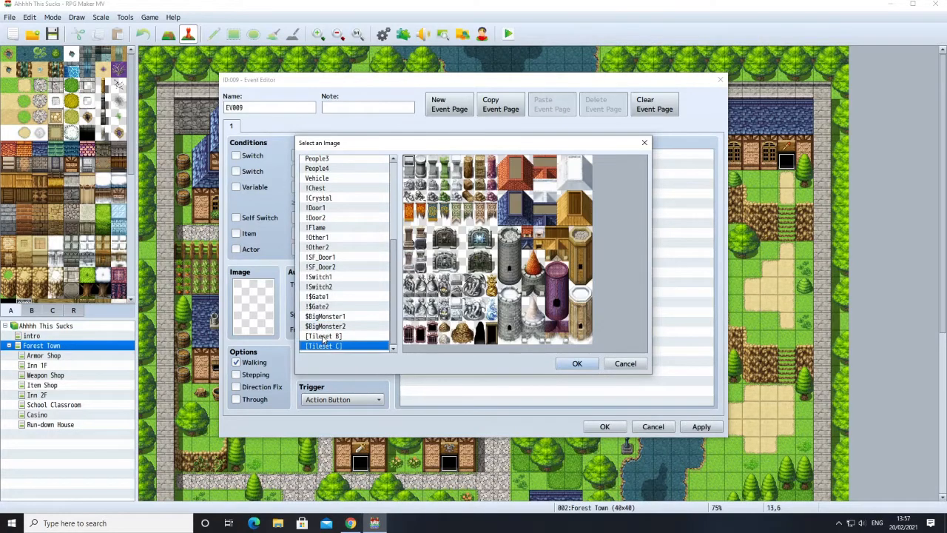
{"action": "left_click", "coordinate": [323, 335]}
{"action": "left_click", "coordinate": [324, 327]}
{"action": "left_click", "coordinate": [326, 335]}
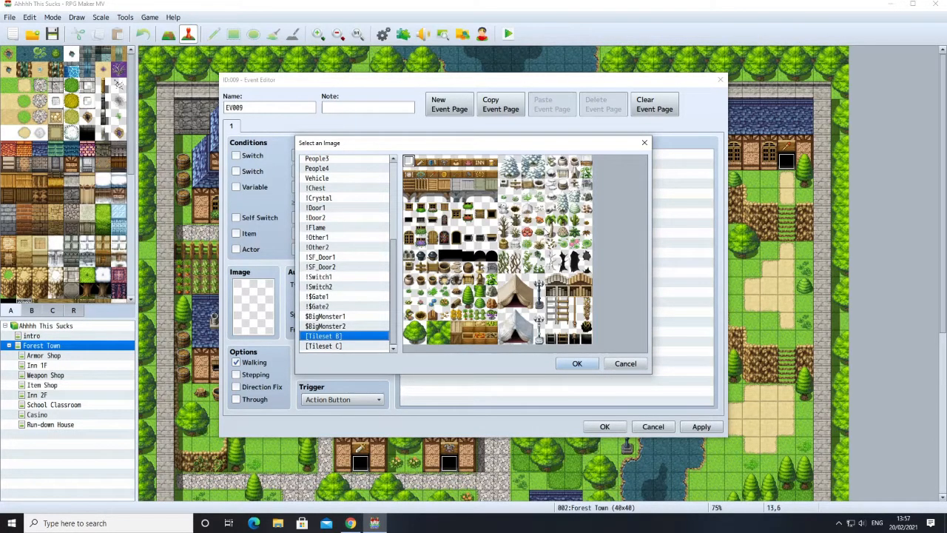
{"action": "left_click", "coordinate": [446, 303]}
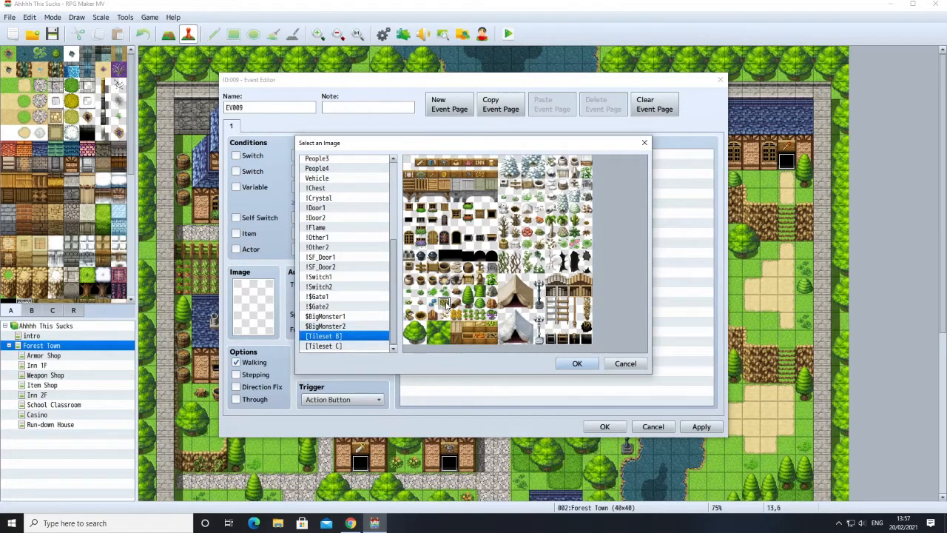
{"action": "left_click", "coordinate": [577, 363]}
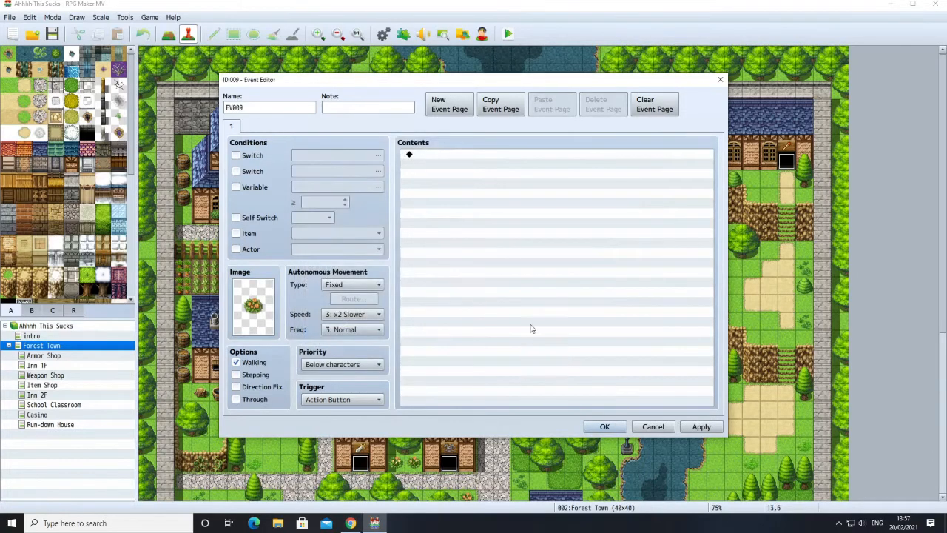
{"action": "double_click", "coordinate": [420, 154]}
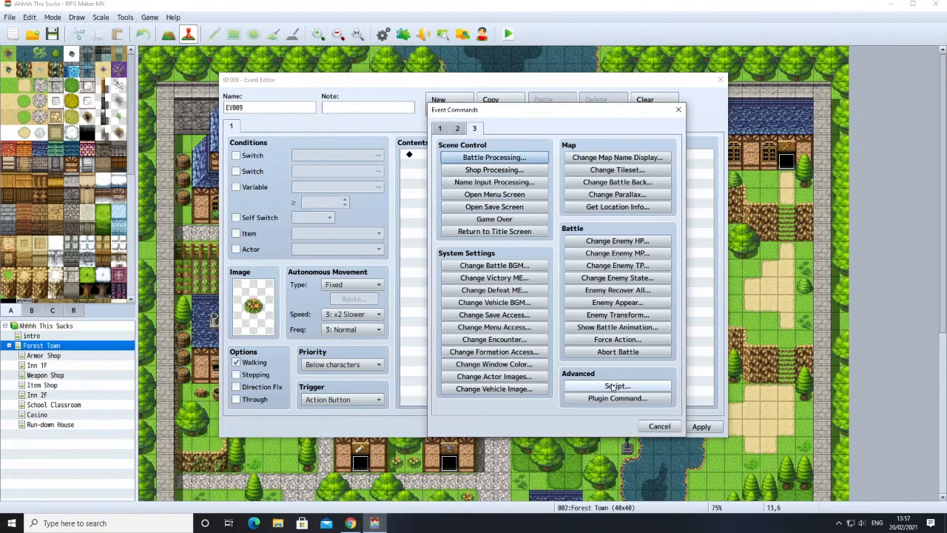
{"action": "left_click", "coordinate": [659, 426]}
{"action": "left_click", "coordinate": [651, 427]}
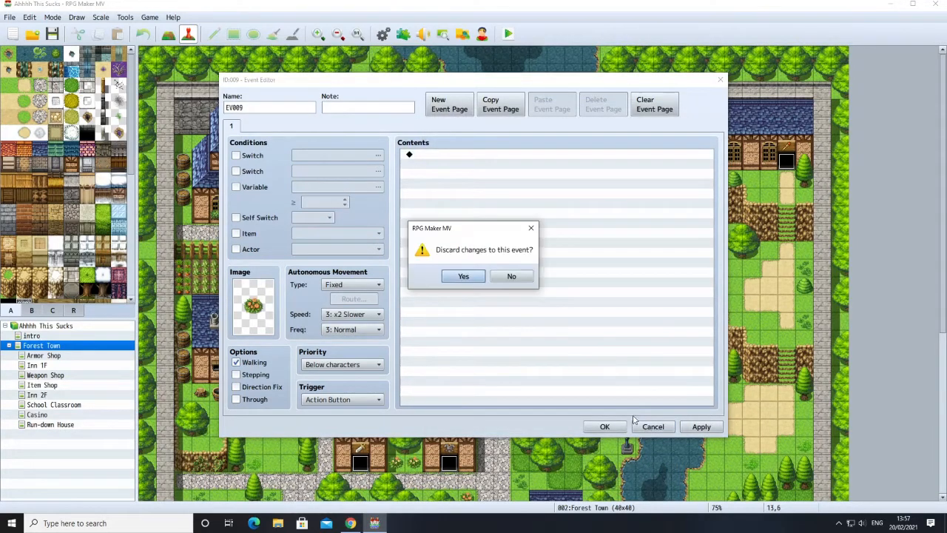
{"action": "left_click", "coordinate": [462, 282]}
{"action": "left_click", "coordinate": [462, 282]}
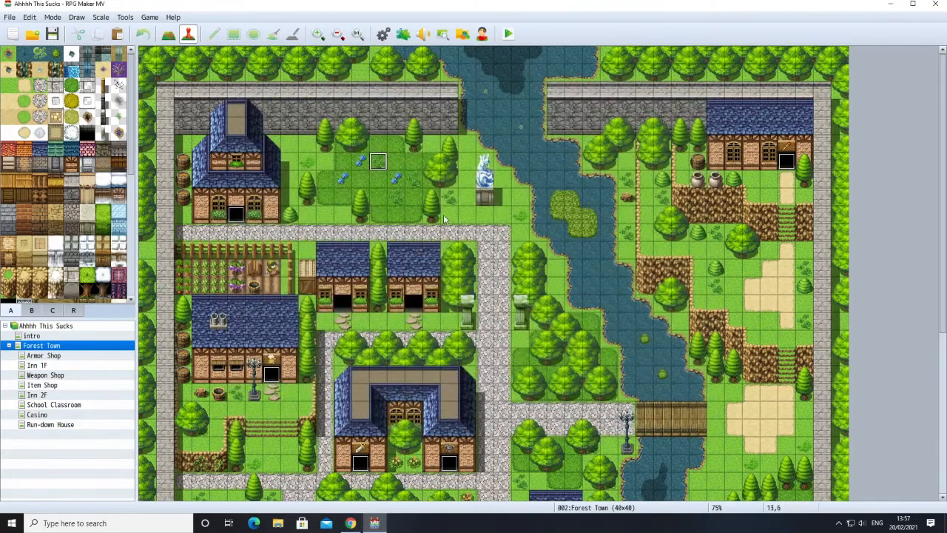
Paste the copied chest event at tile 13,6 of Forest Town and change its page 1 image to a flower tile from Tileset B.
{"action": "right_click", "coordinate": [383, 161]}
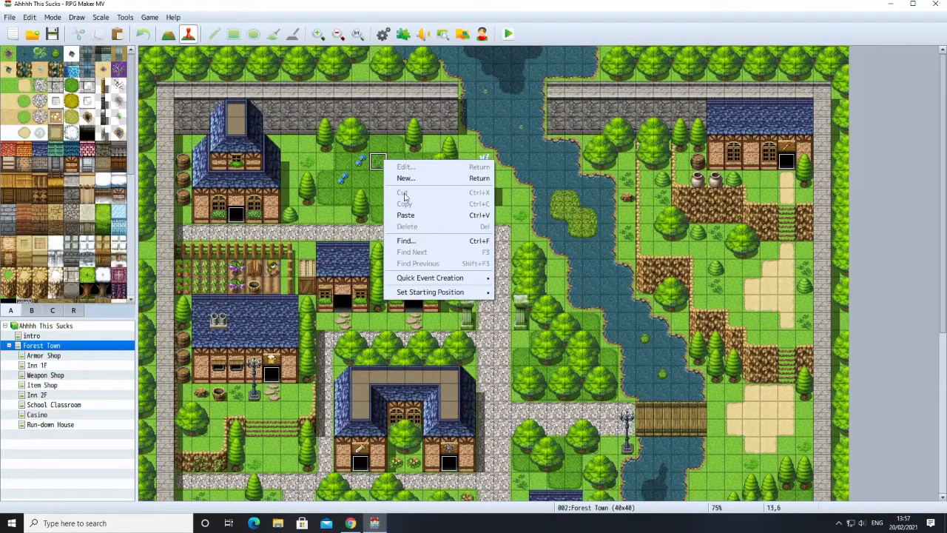
{"action": "left_click", "coordinate": [411, 214]}
{"action": "right_click", "coordinate": [378, 167]}
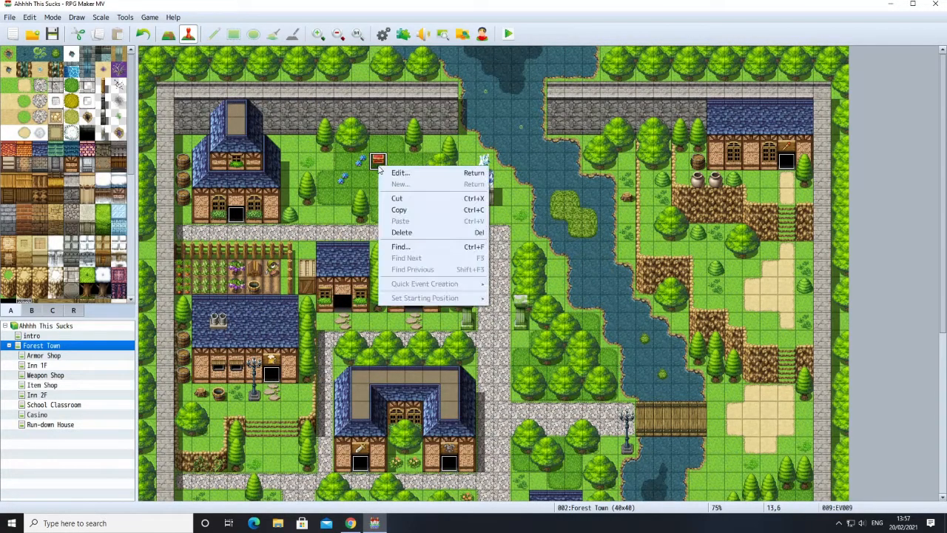
{"action": "left_click", "coordinate": [389, 175]}
{"action": "double_click", "coordinate": [253, 304]}
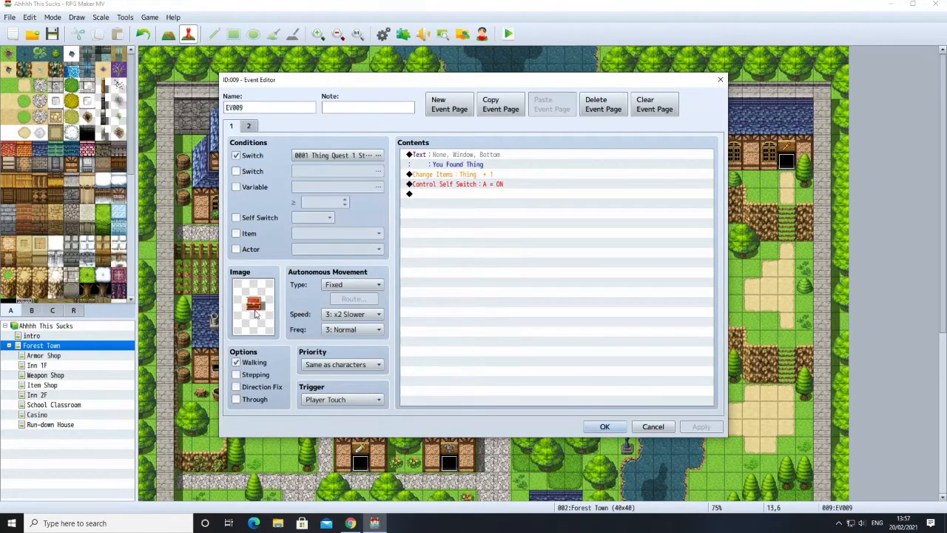
{"action": "scroll", "coordinate": [331, 334], "scroll_direction": "down", "scroll_amount": 3}
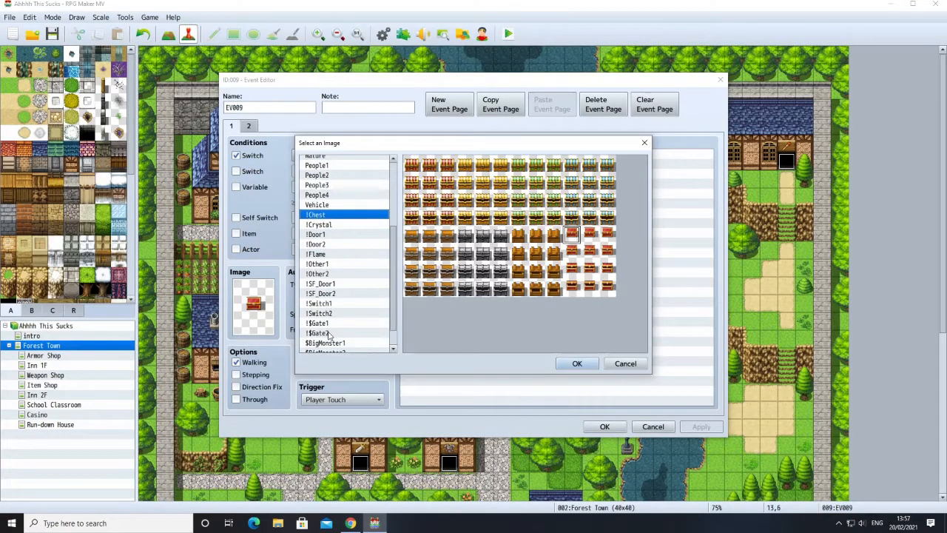
{"action": "left_click", "coordinate": [326, 338]}
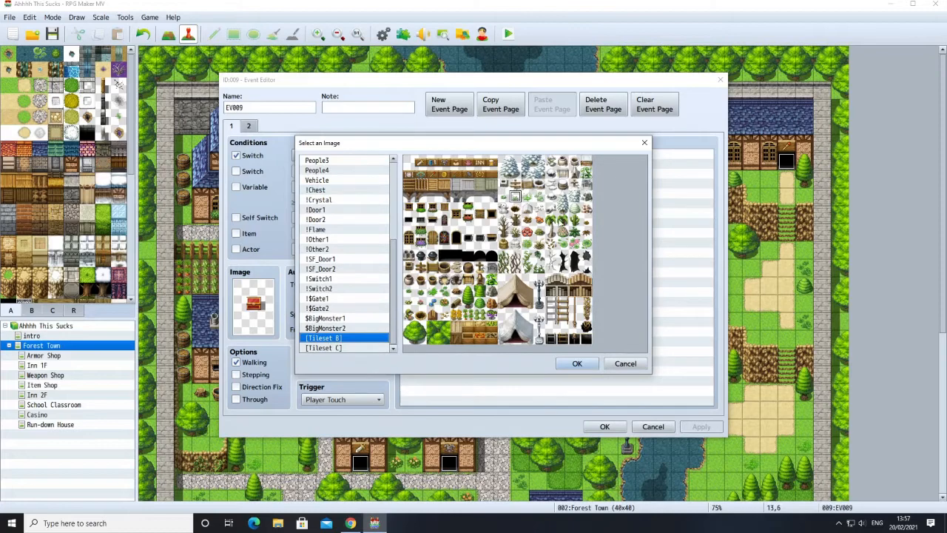
{"action": "left_click", "coordinate": [447, 303]}
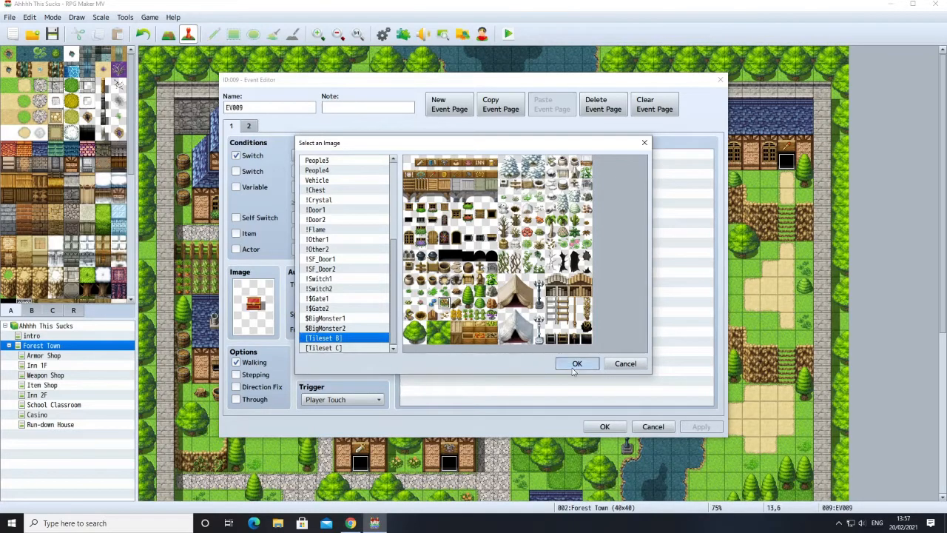
{"action": "left_click", "coordinate": [577, 364]}
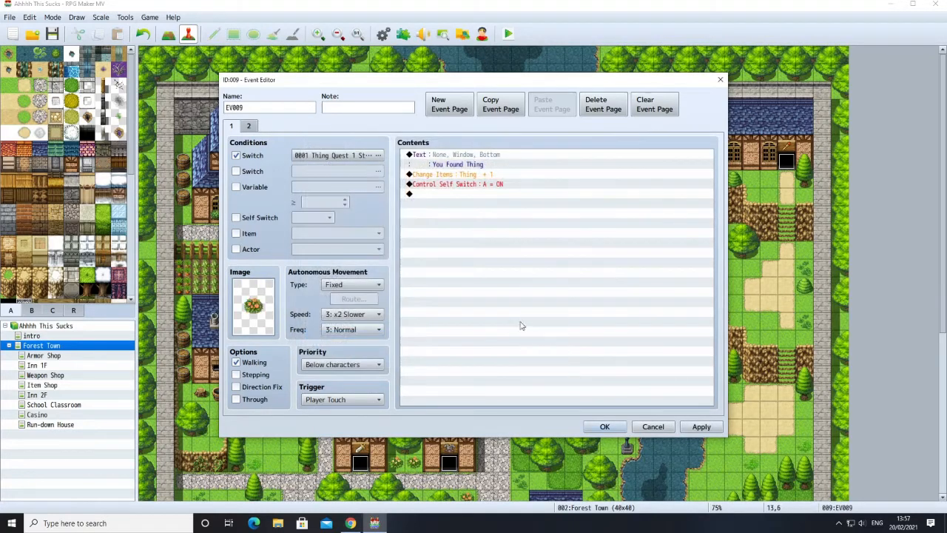
Name switch 0003 "Flower Quest Started" from the switch condition of the flower event's page 1.
{"action": "left_click", "coordinate": [340, 157]}
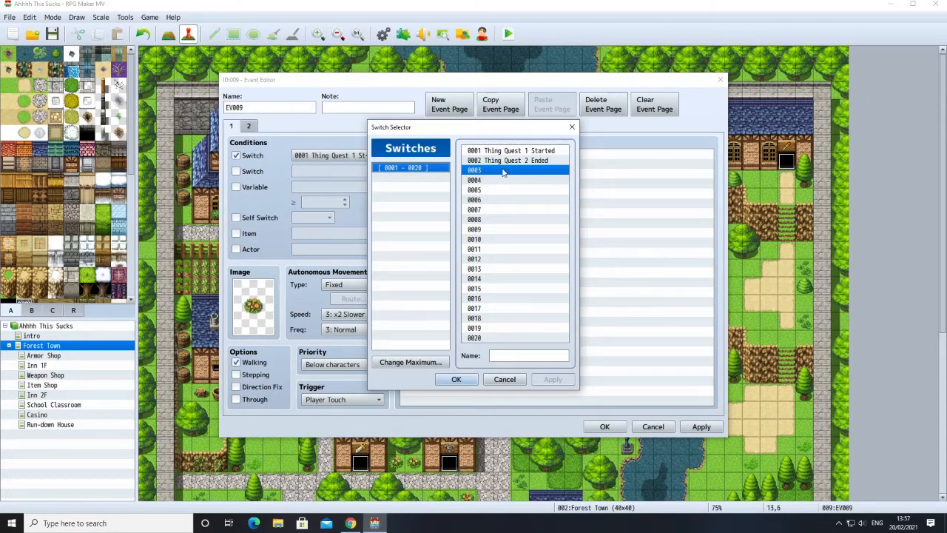
{"action": "left_click", "coordinate": [518, 356]}
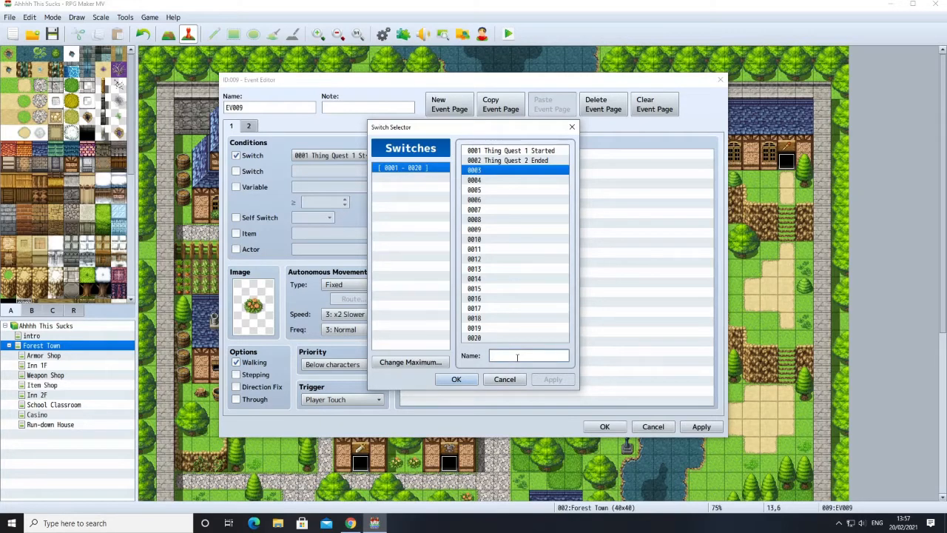
{"action": "type", "text": "Flower Quest Started"}
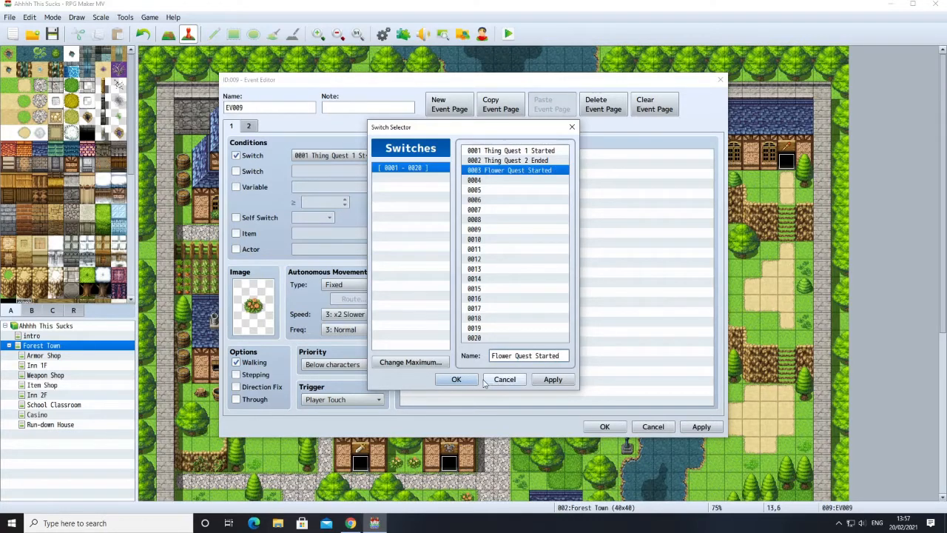
Name switch 0004 "Flower Quest Ended" and assign switch 0003 Flower Quest Started as the page 1 condition.
{"action": "left_click", "coordinate": [512, 181]}
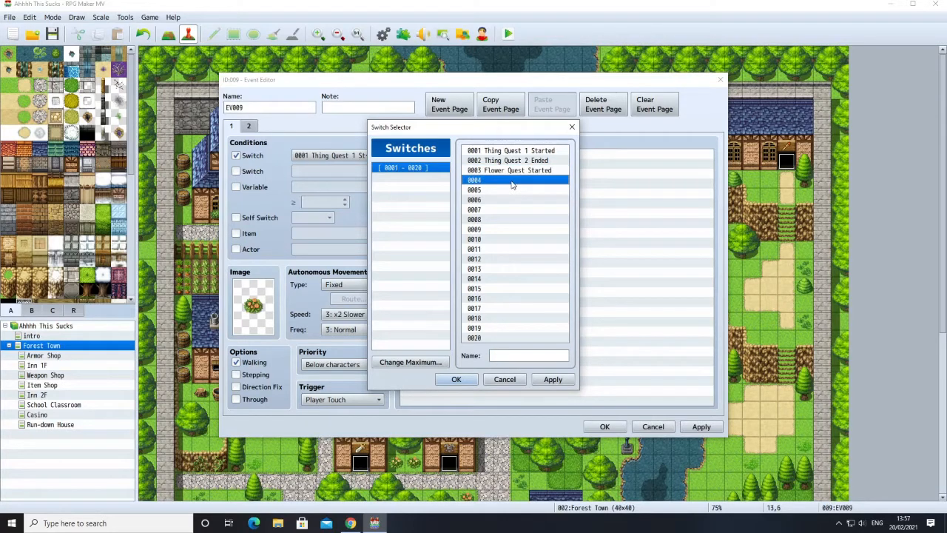
{"action": "left_click", "coordinate": [529, 361]}
{"action": "type", "text": "Flower Quest"}
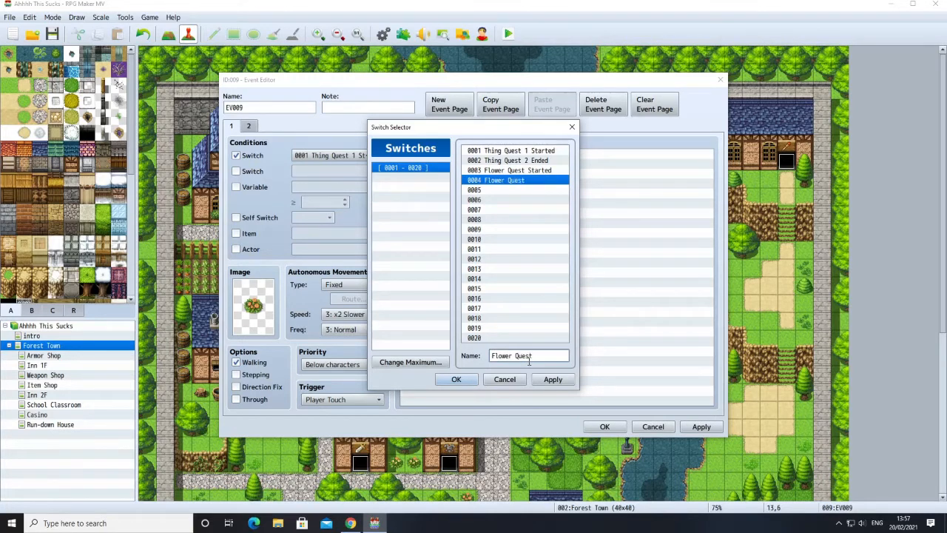
{"action": "type", "text": " Ended"}
{"action": "left_click", "coordinate": [496, 170]}
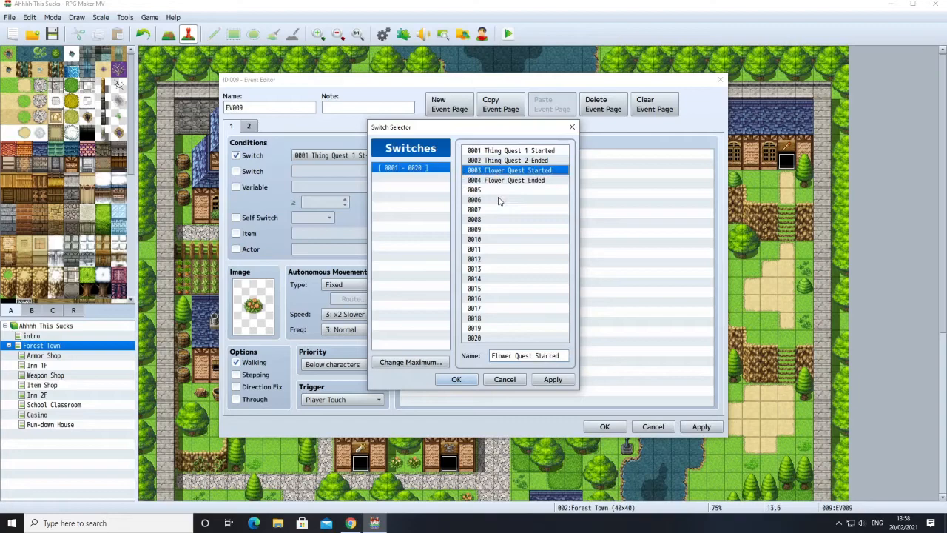
{"action": "left_click", "coordinate": [454, 380]}
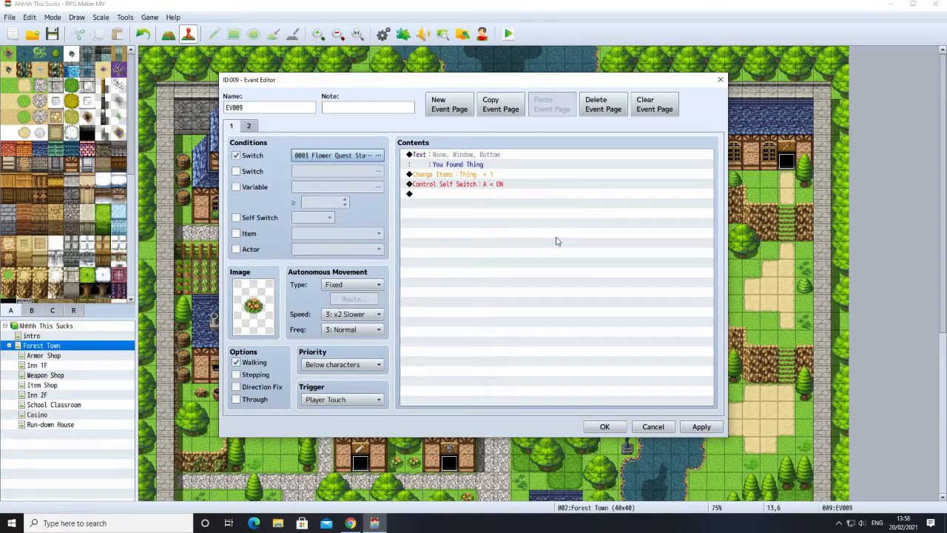
Change the event's message text on page 1 to "You Found A Flower".
{"action": "left_click", "coordinate": [446, 176]}
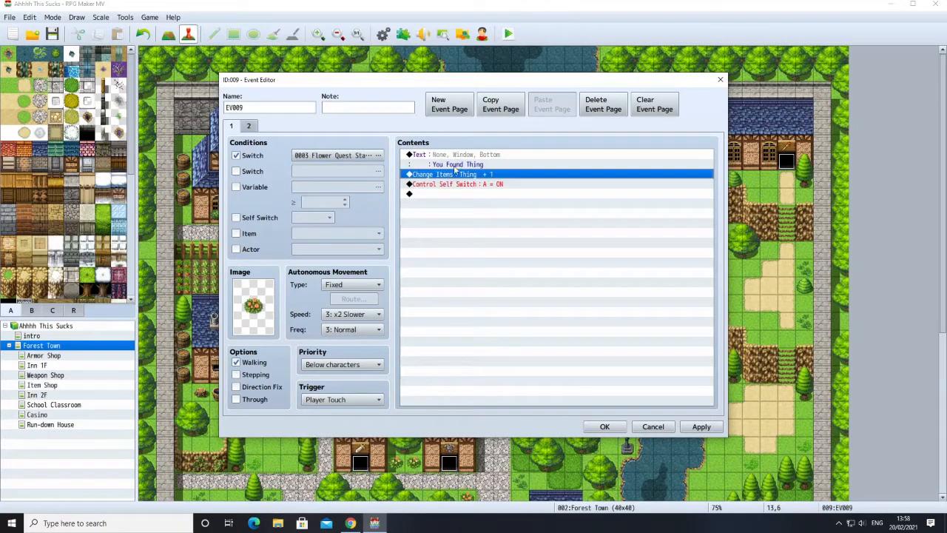
{"action": "left_click", "coordinate": [465, 163]}
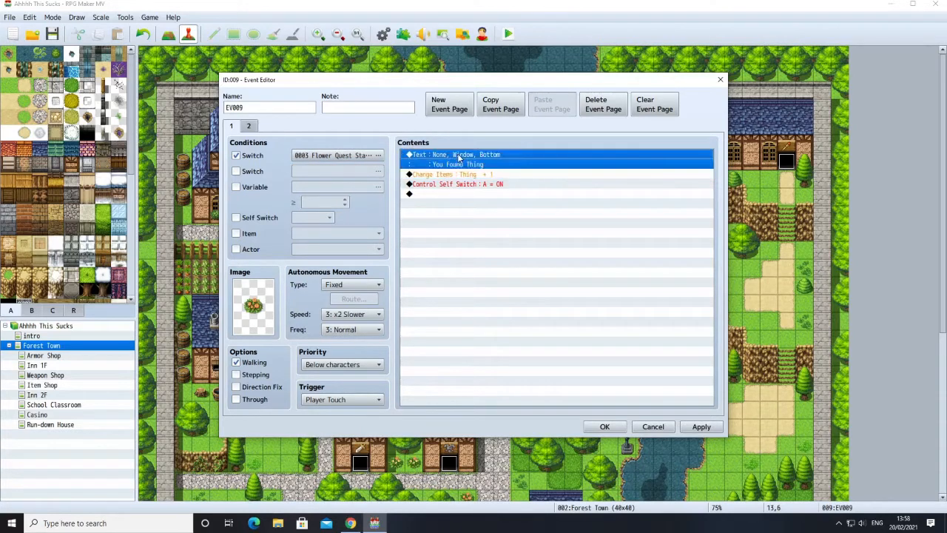
{"action": "right_click", "coordinate": [459, 156]}
{"action": "left_click", "coordinate": [477, 173]}
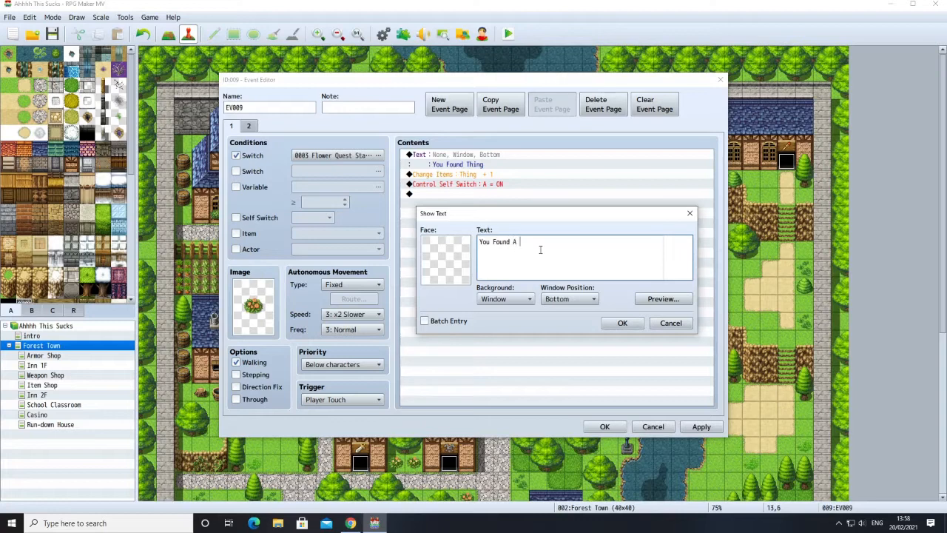
{"action": "type", "text": "A Flower"}
{"action": "left_click", "coordinate": [622, 324]}
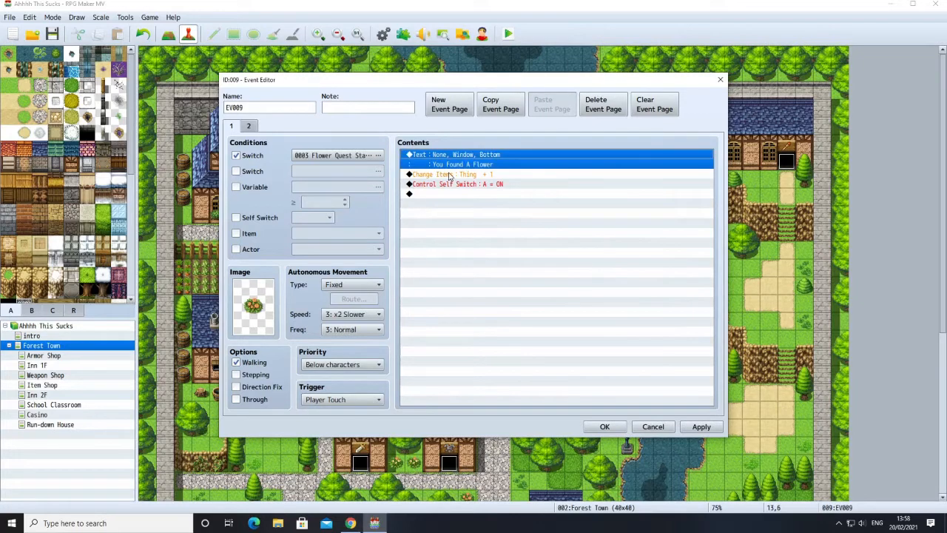
{"action": "right_click", "coordinate": [448, 175]}
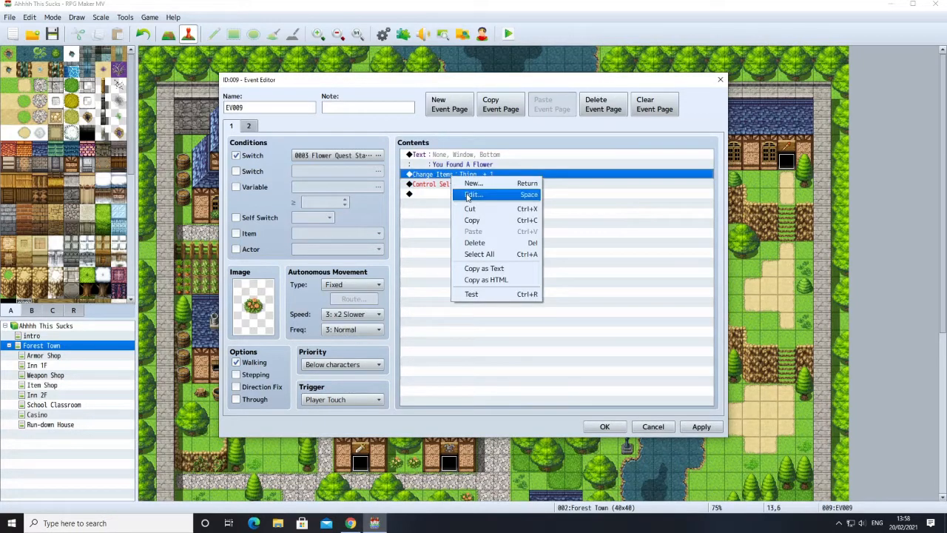
{"action": "left_click", "coordinate": [470, 194]}
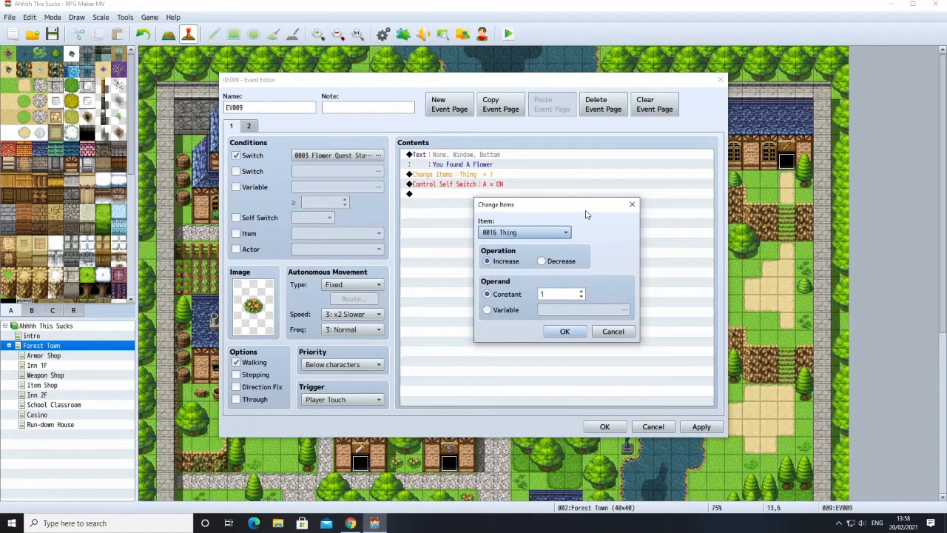
{"action": "left_click", "coordinate": [632, 204]}
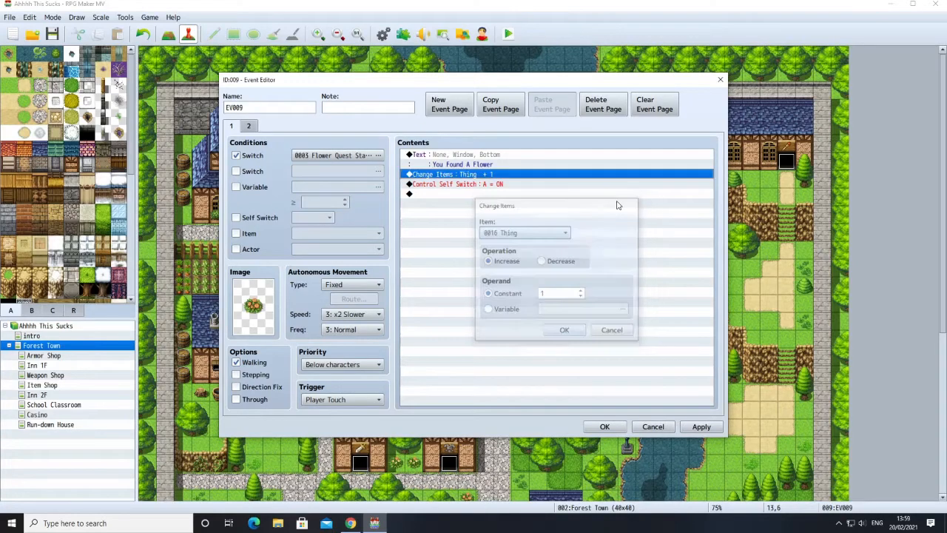
{"action": "double_click", "coordinate": [466, 177]}
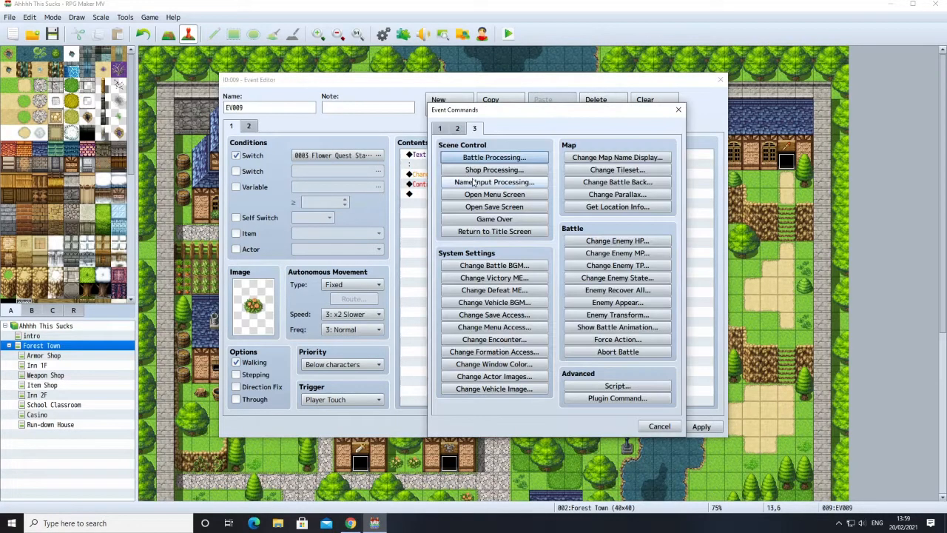
{"action": "left_click", "coordinate": [459, 129]}
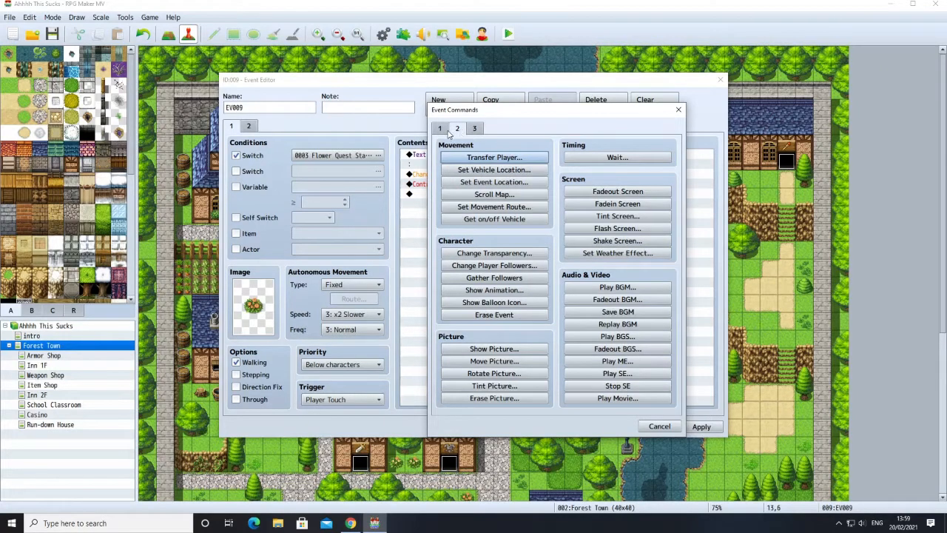
{"action": "left_click", "coordinate": [447, 131]}
{"action": "left_click", "coordinate": [618, 170]}
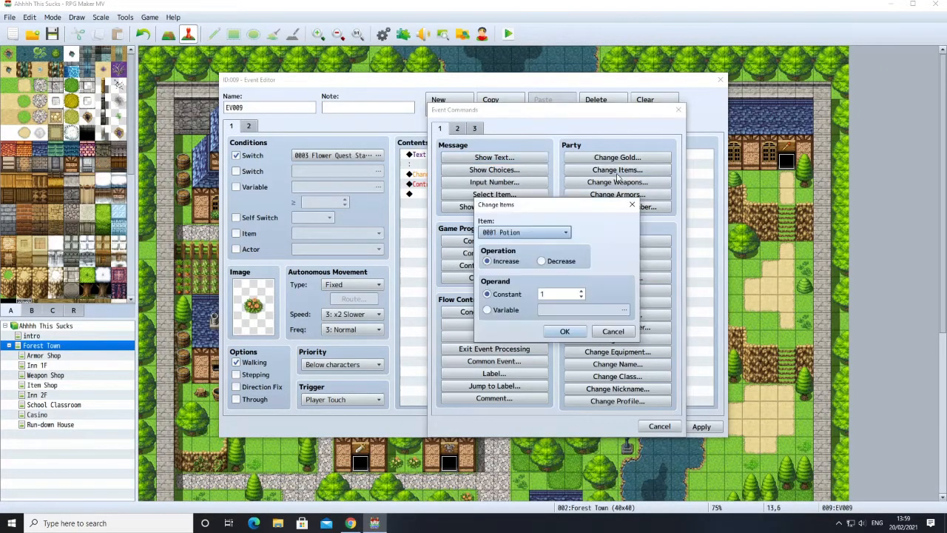
{"action": "left_click", "coordinate": [526, 232]}
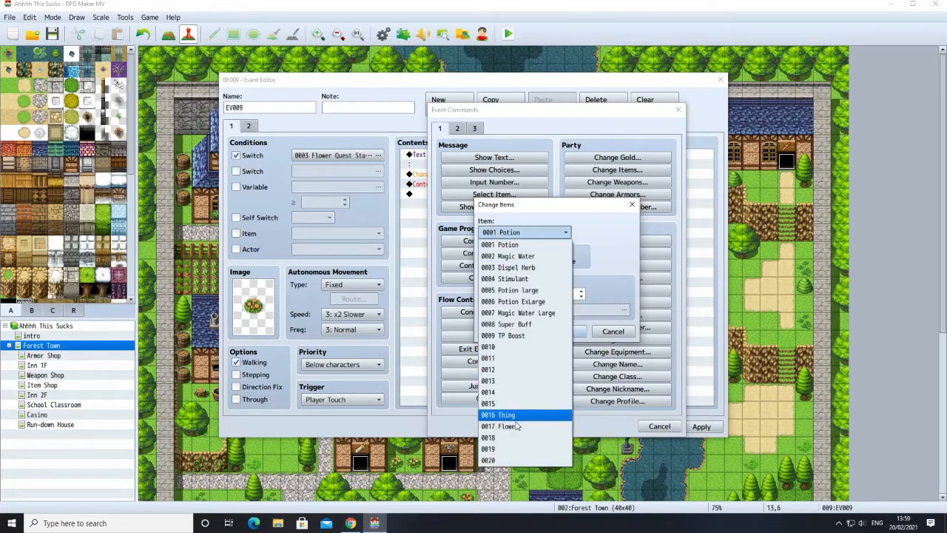
{"action": "left_click", "coordinate": [576, 288]}
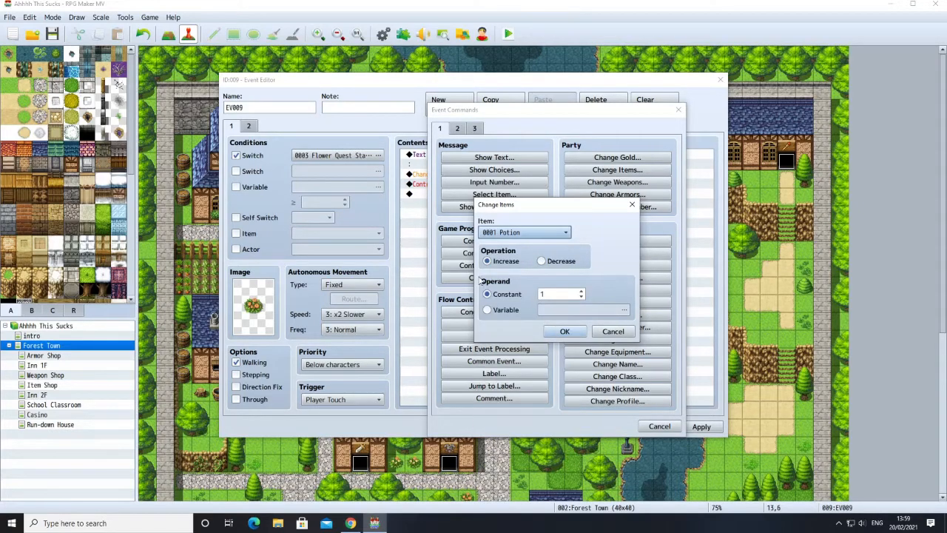
{"action": "left_click", "coordinate": [598, 331]}
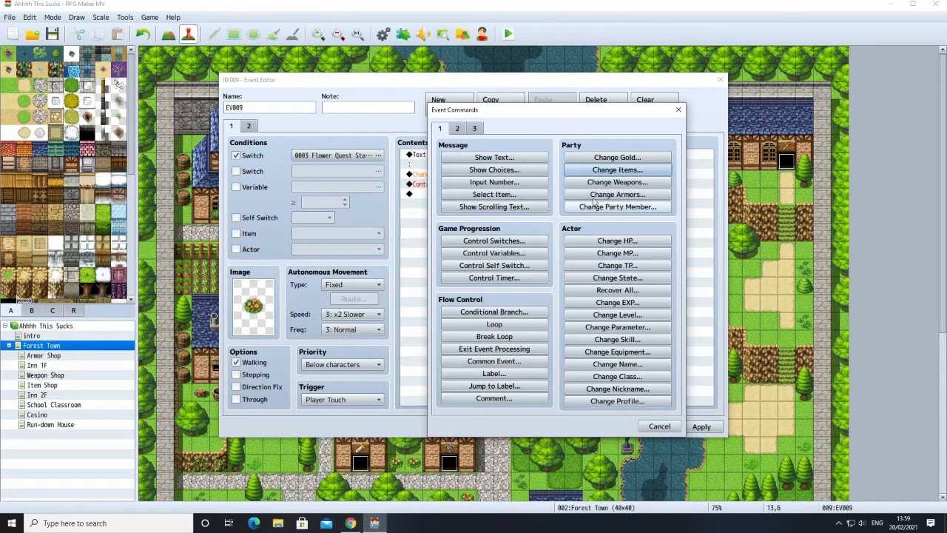
{"action": "left_click", "coordinate": [677, 110]}
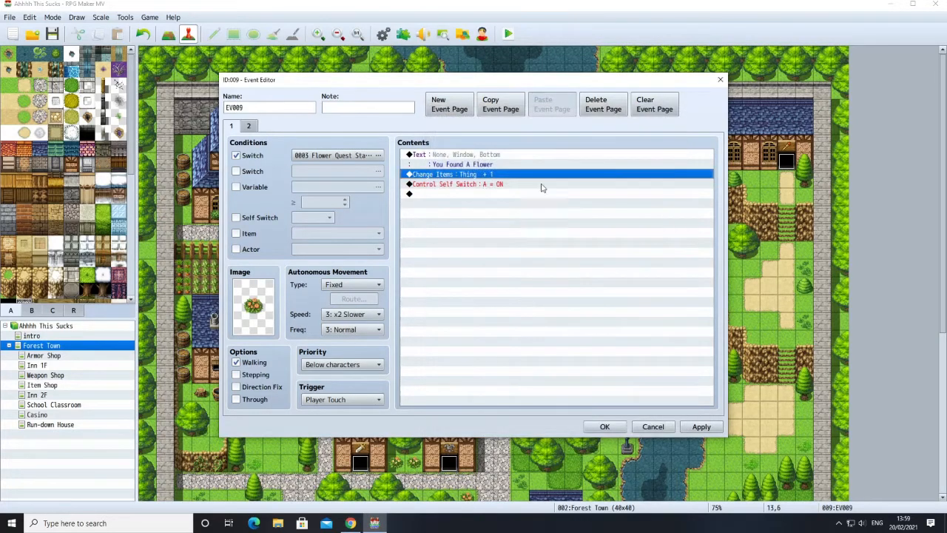
Edit the existing Change Items command on page 1 to use item 0017 Flower.
{"action": "right_click", "coordinate": [455, 178]}
{"action": "left_click", "coordinate": [467, 193]}
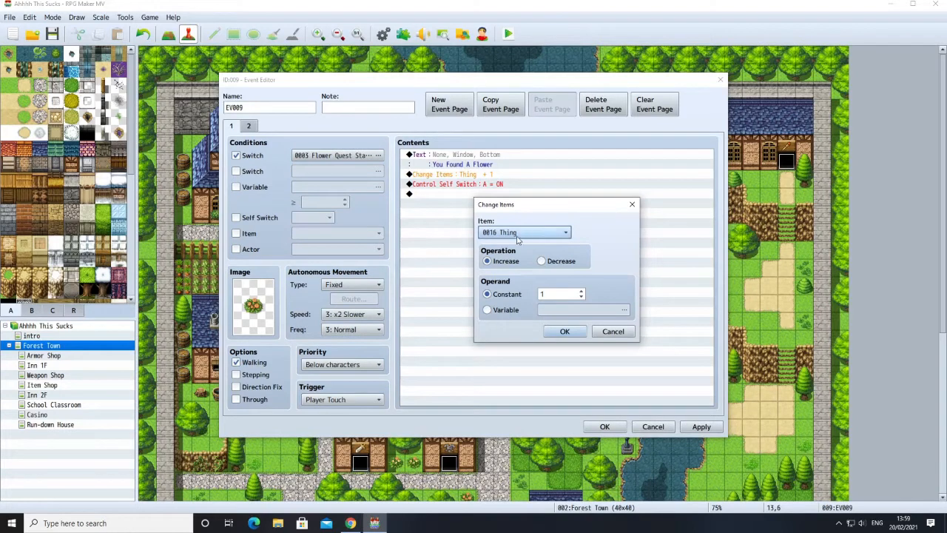
{"action": "left_click", "coordinate": [524, 232]}
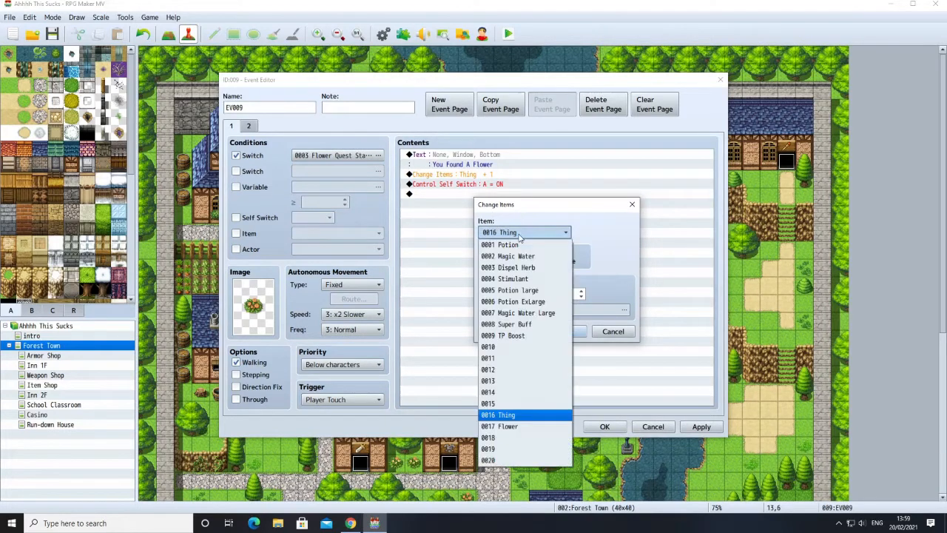
{"action": "left_click", "coordinate": [517, 427]}
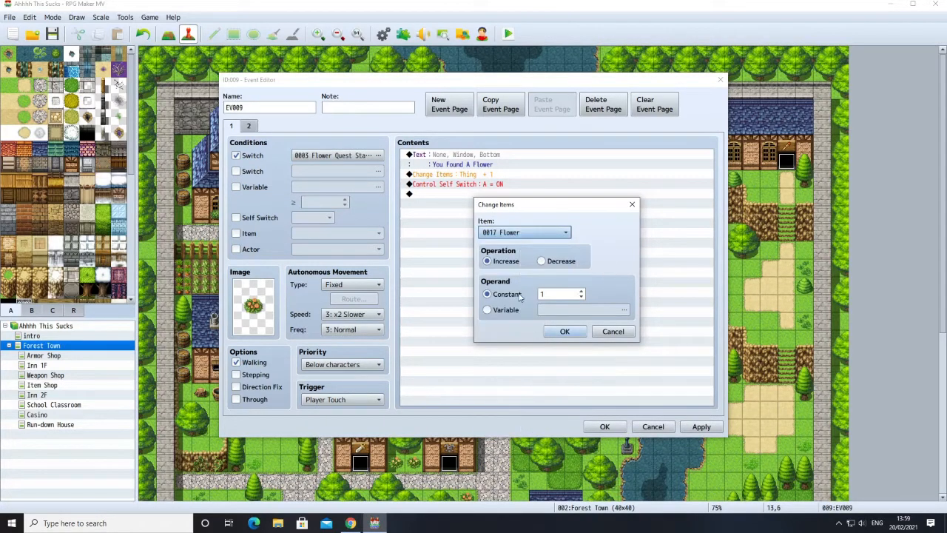
Set the flower event's first-page item change to increase Flower by 1, and apply the event changes.
{"action": "left_click", "coordinate": [559, 332]}
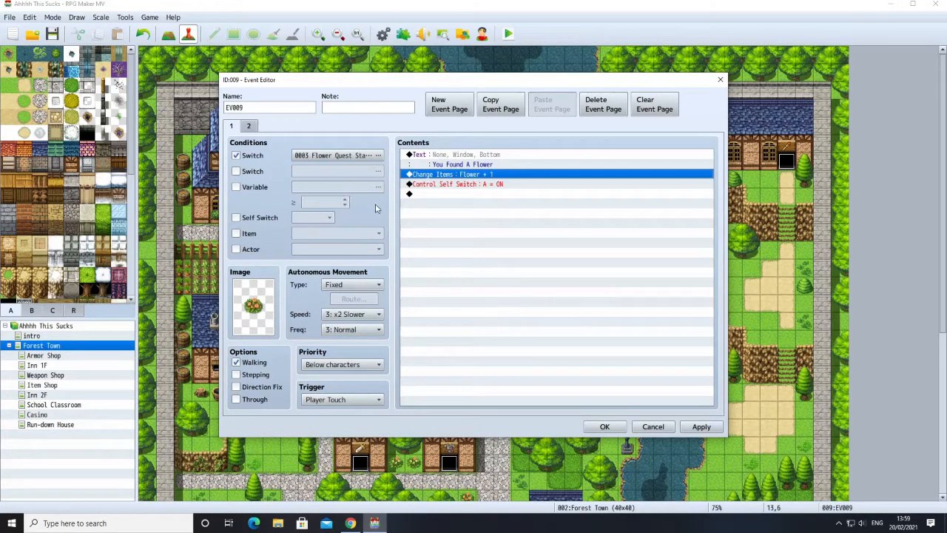
{"action": "left_click", "coordinate": [250, 127]}
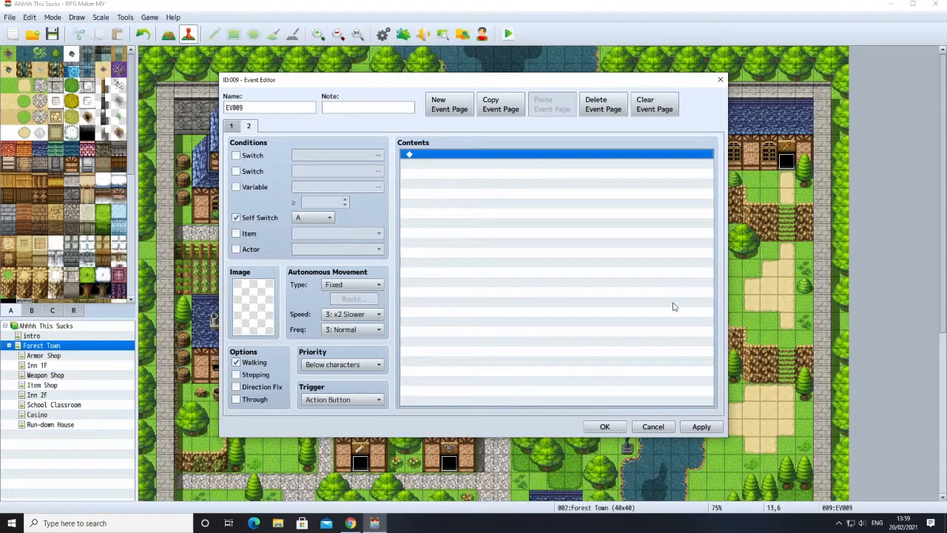
{"action": "left_click", "coordinate": [703, 427]}
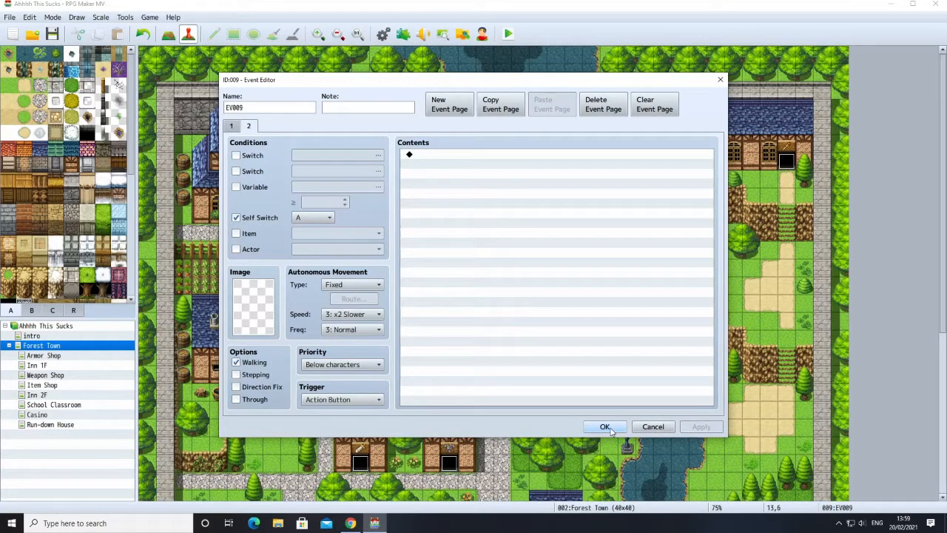
Assign the flower basket tile from Tileset B as the image of event page 2 and save the event.
{"action": "double_click", "coordinate": [251, 308]}
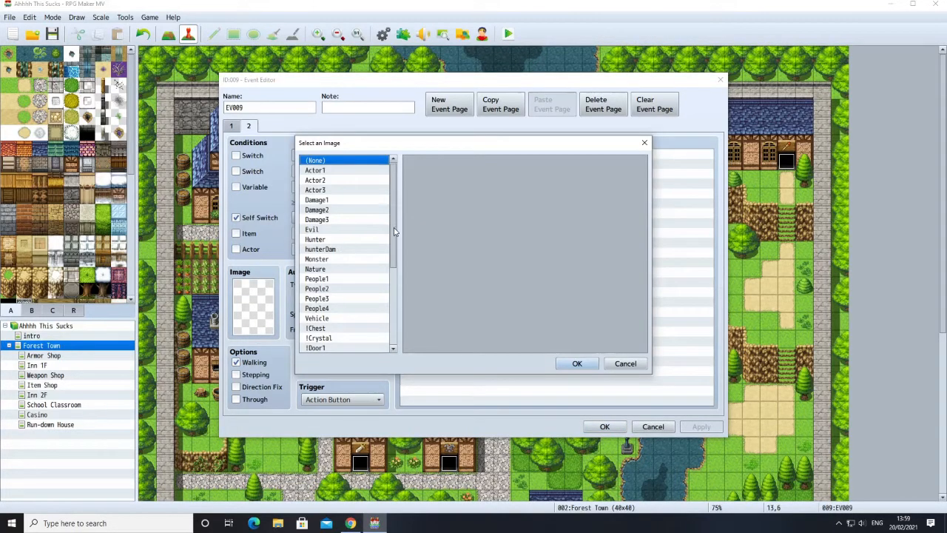
{"action": "left_click_drag", "start_coordinate": [394, 229], "coordinate": [397, 350]}
{"action": "left_click", "coordinate": [328, 339]}
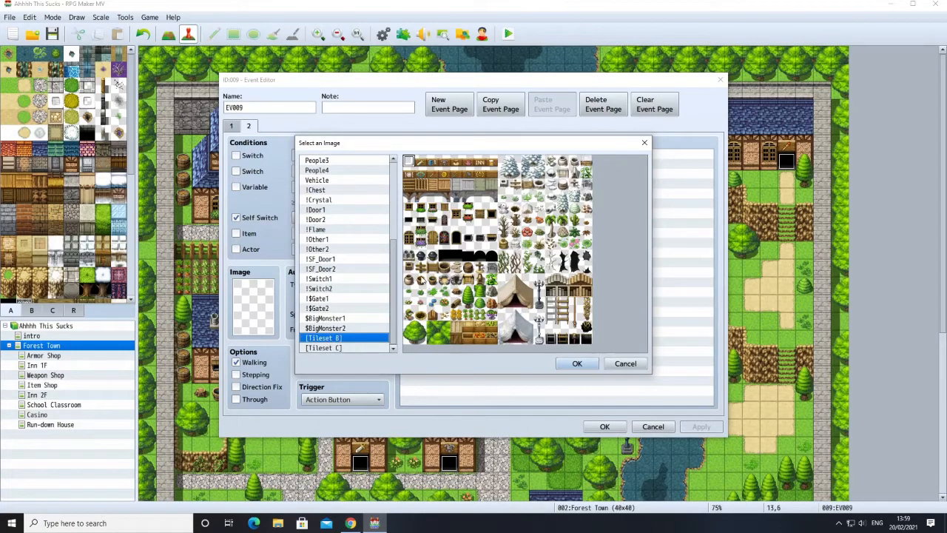
{"action": "left_click", "coordinate": [446, 304]}
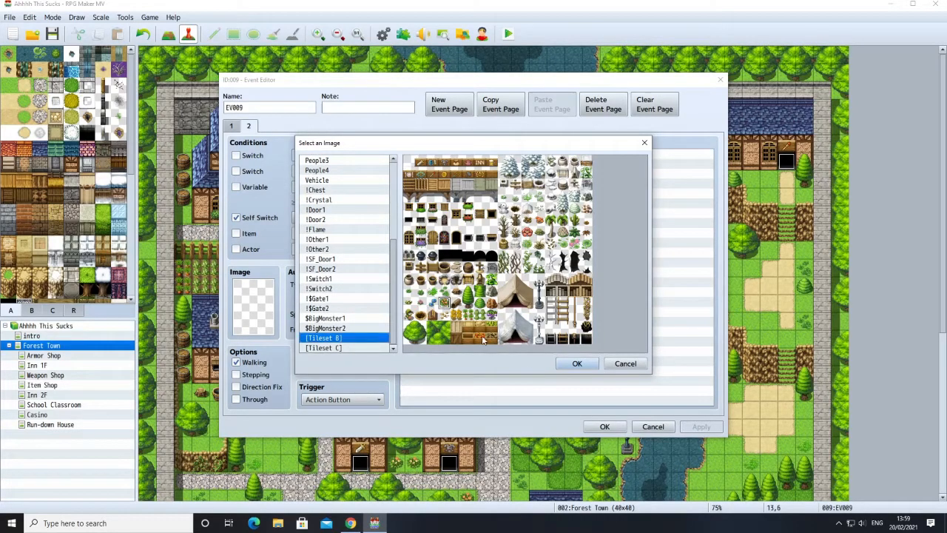
{"action": "left_click", "coordinate": [575, 364]}
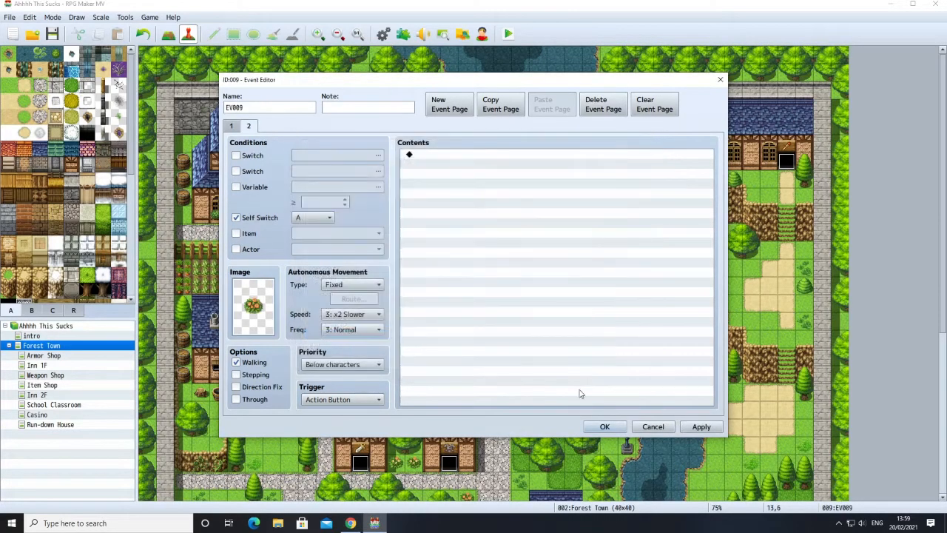
{"action": "left_click", "coordinate": [693, 426]}
{"action": "left_click", "coordinate": [604, 426]}
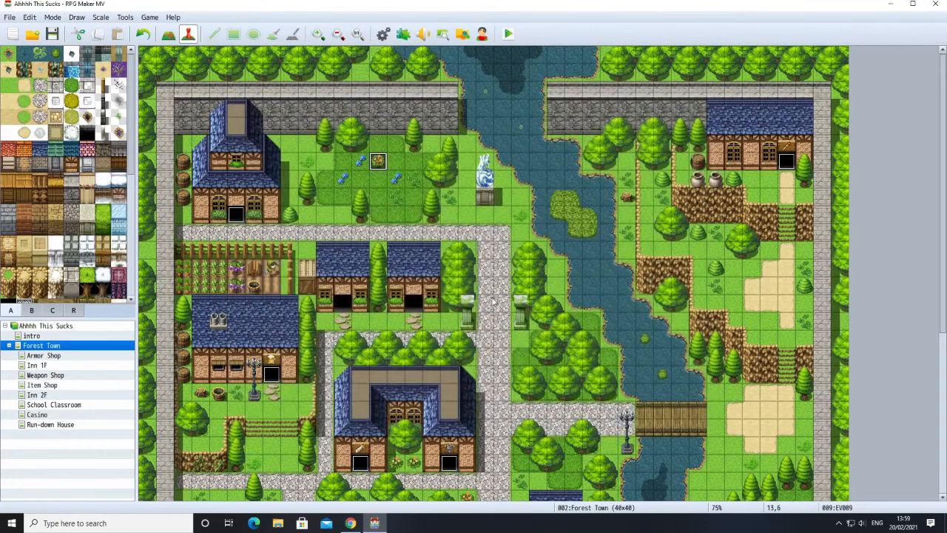
Copy the flower event at tile 13,6 and paste it at tiles 28,8 and 37,22 on the Forest Town map.
{"action": "left_click", "coordinate": [375, 182]}
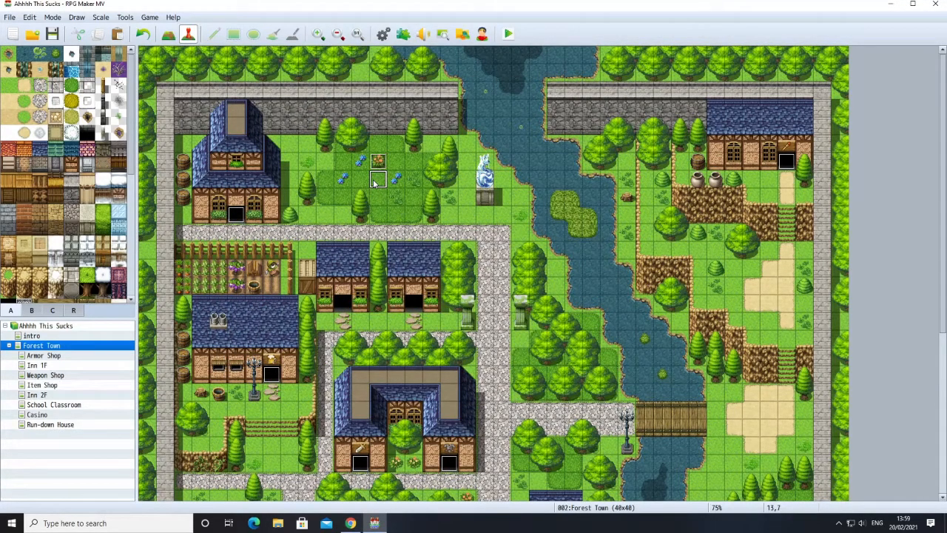
{"action": "right_click", "coordinate": [375, 164]}
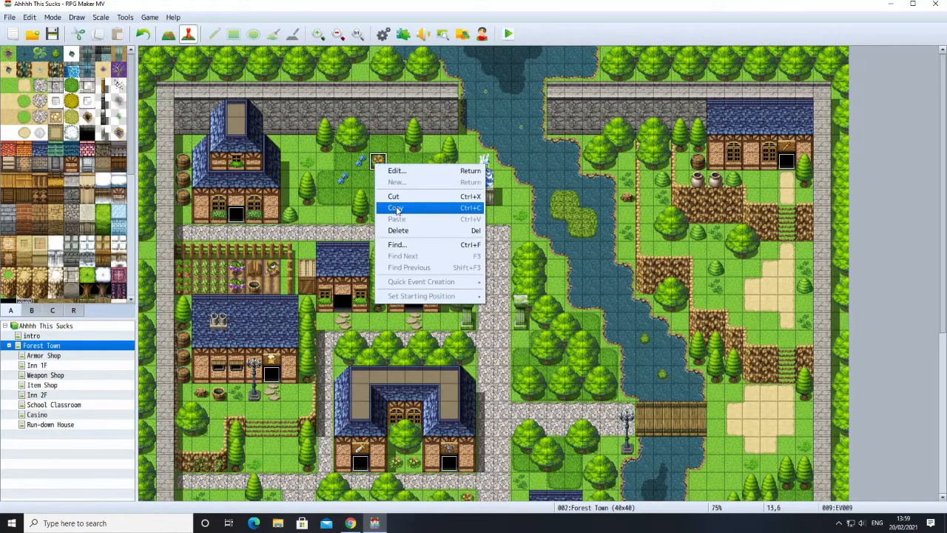
{"action": "left_click", "coordinate": [455, 206]}
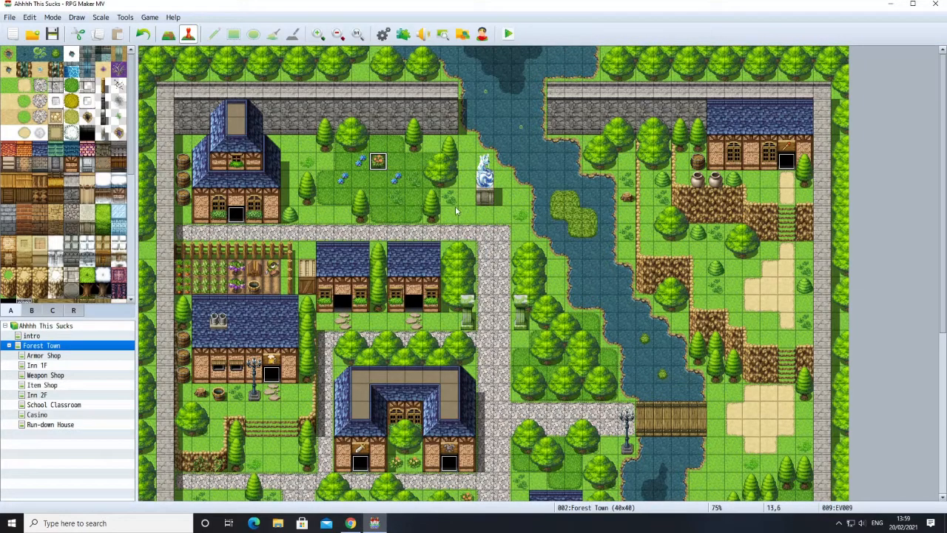
{"action": "right_click", "coordinate": [651, 201]}
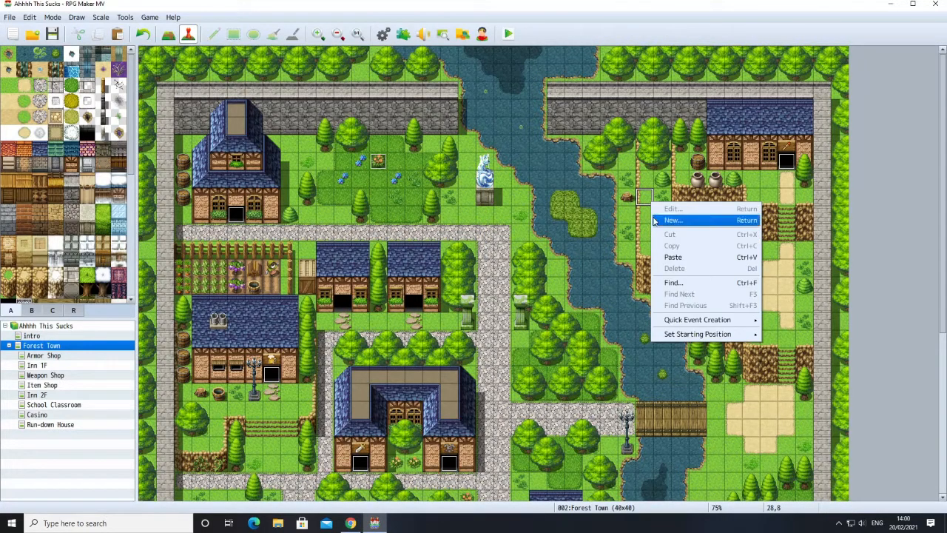
{"action": "left_click", "coordinate": [672, 257]}
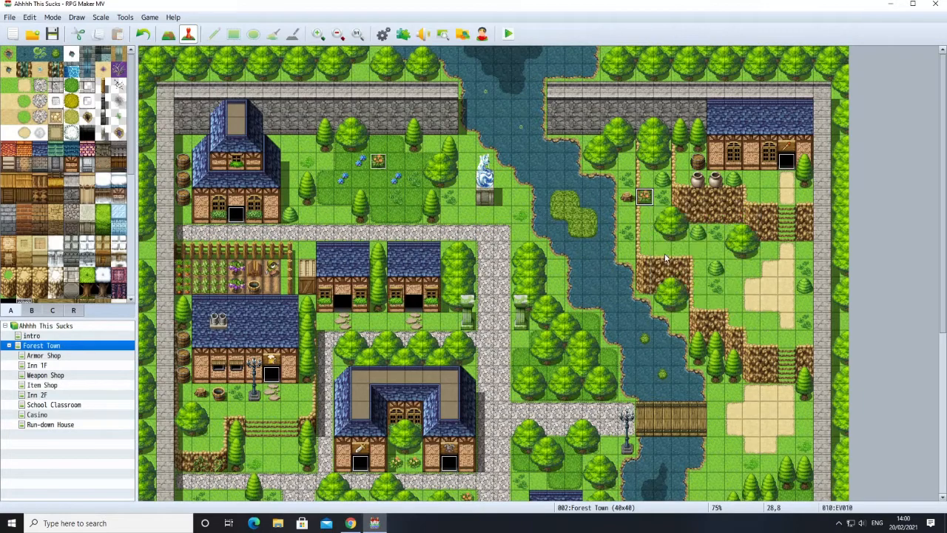
{"action": "right_click", "coordinate": [798, 444]}
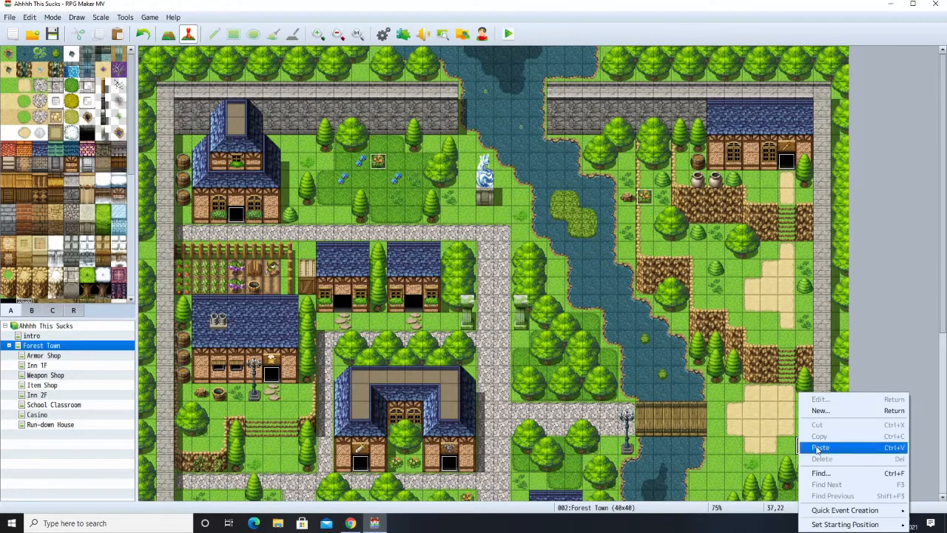
{"action": "left_click", "coordinate": [818, 447]}
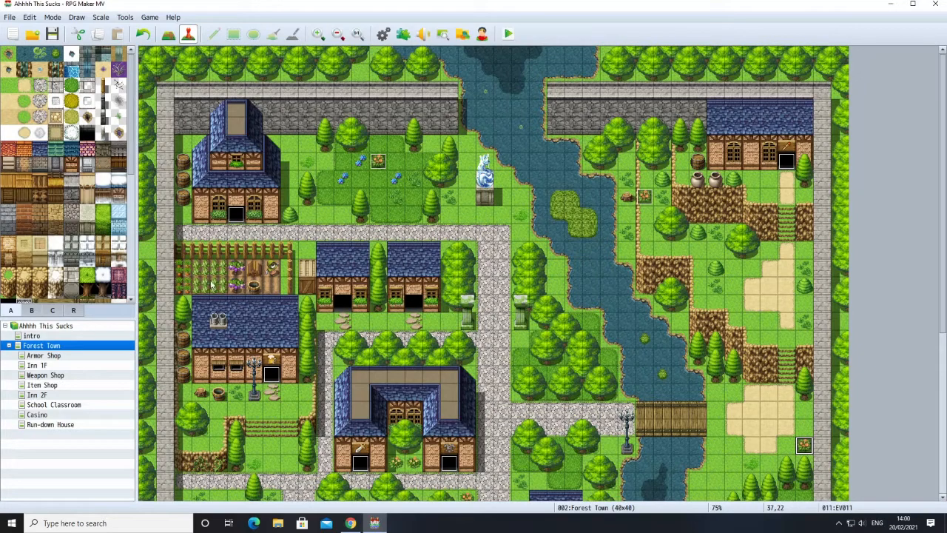
{"action": "left_click", "coordinate": [273, 289]}
{"action": "right_click", "coordinate": [273, 291]}
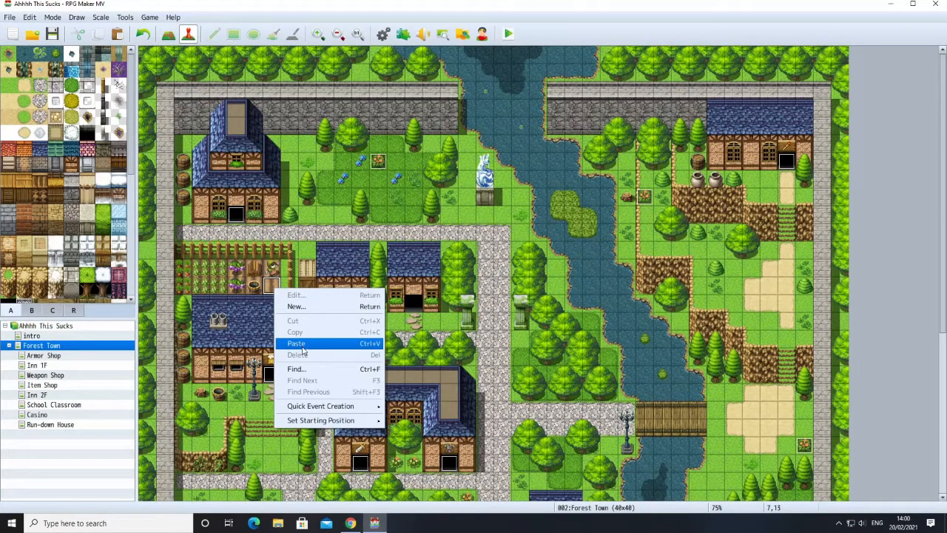
{"action": "left_click", "coordinate": [224, 328]}
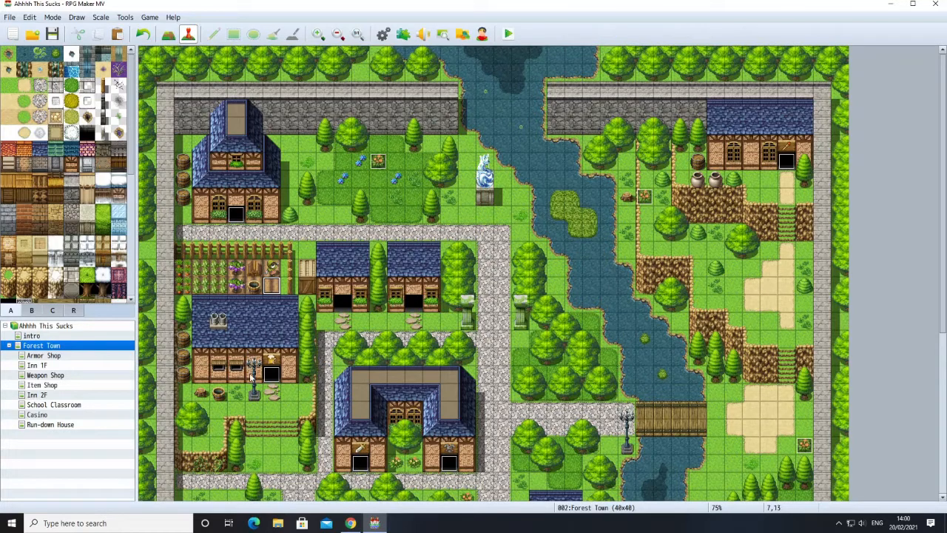
Paste another copy of the flower event at tile 8,19, beside the house's doorstep.
{"action": "right_click", "coordinate": [290, 400]}
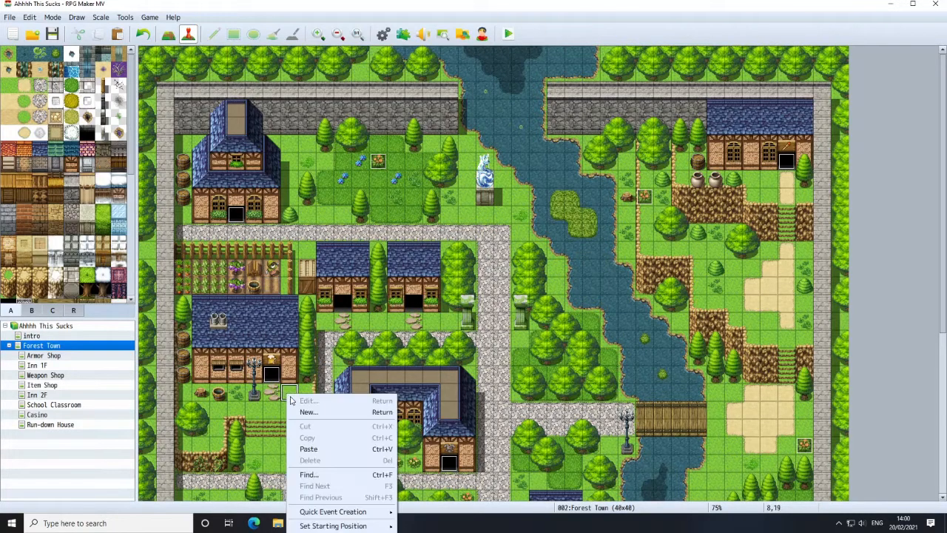
{"action": "left_click", "coordinate": [308, 448]}
Copy the jester quest-giver event at tile 23,29 and paste it at tile 32,30, across the river.
{"action": "scroll", "coordinate": [273, 430], "scroll_direction": "down", "scroll_amount": 2}
{"action": "scroll", "coordinate": [274, 435], "scroll_direction": "down", "scroll_amount": 1}
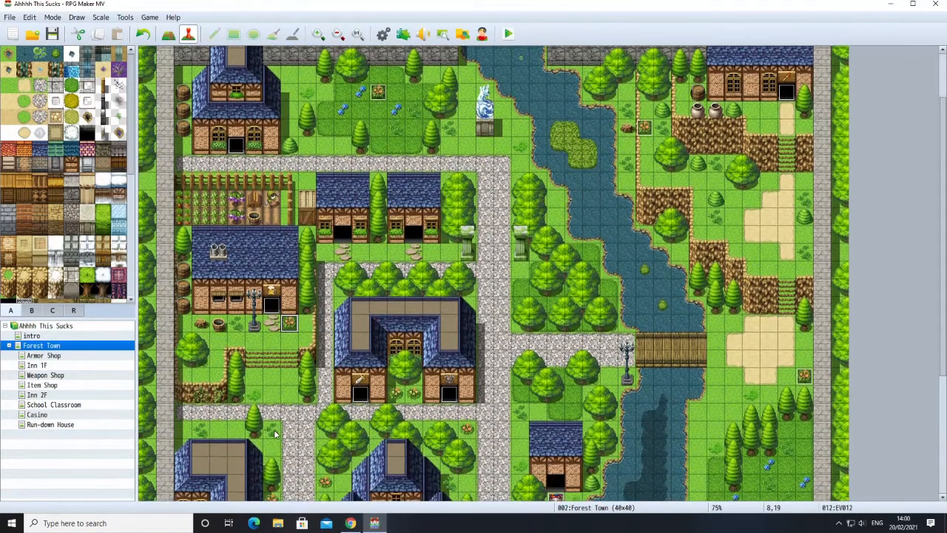
{"action": "scroll", "coordinate": [510, 385], "scroll_direction": "down", "scroll_amount": 2}
{"action": "scroll", "coordinate": [528, 370], "scroll_direction": "down", "scroll_amount": 1}
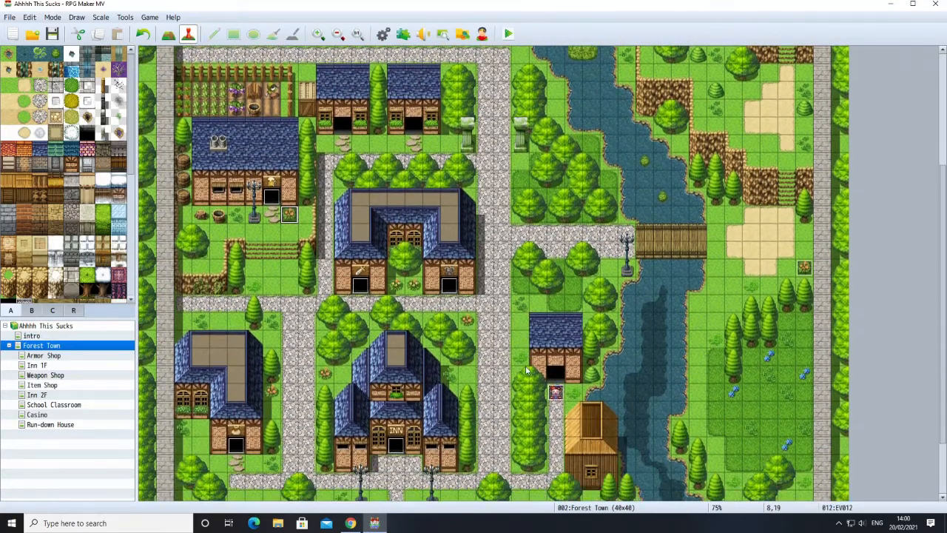
{"action": "right_click", "coordinate": [556, 392]}
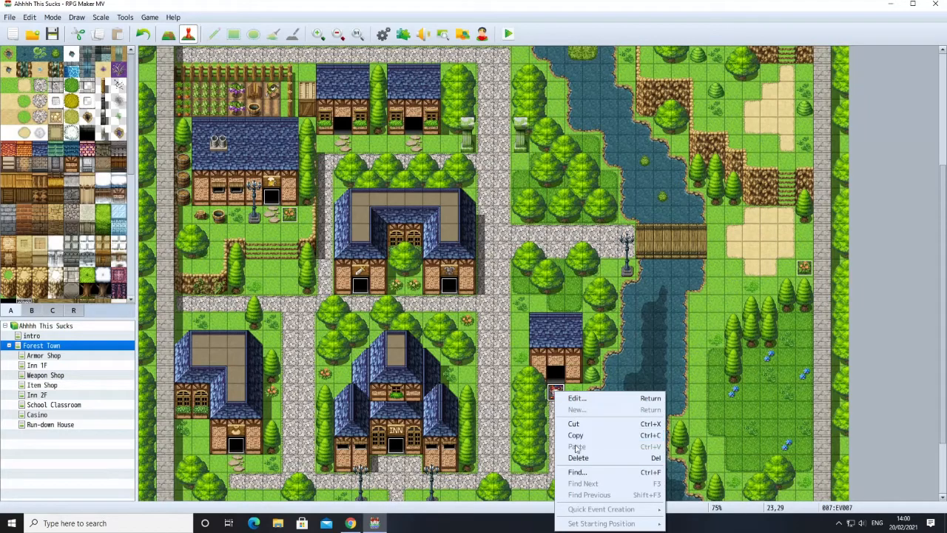
{"action": "left_click", "coordinate": [574, 435]}
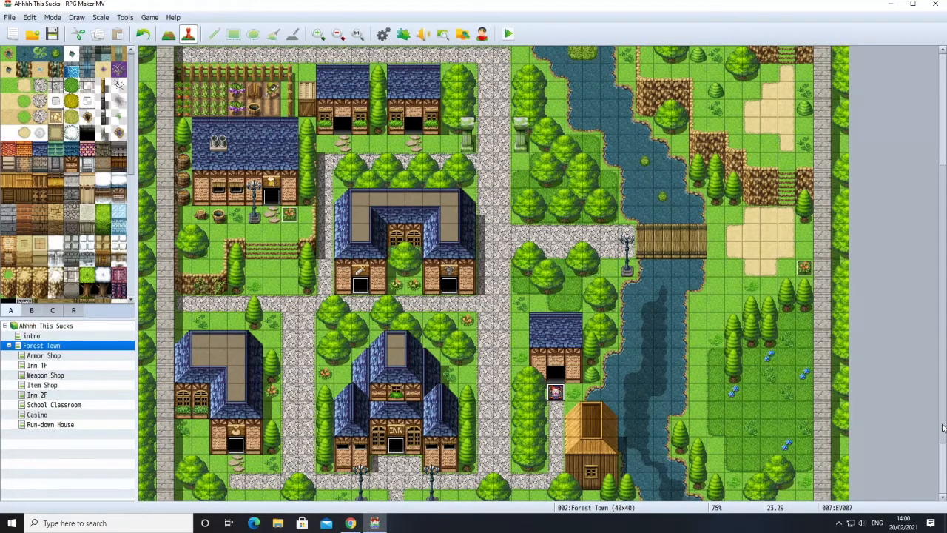
{"action": "mouse_move", "coordinate": [942, 428]}
{"action": "left_mouse_down"}
{"action": "mouse_move", "coordinate": [930, 345]}
{"action": "mouse_move", "coordinate": [933, 422]}
{"action": "left_mouse_up"}
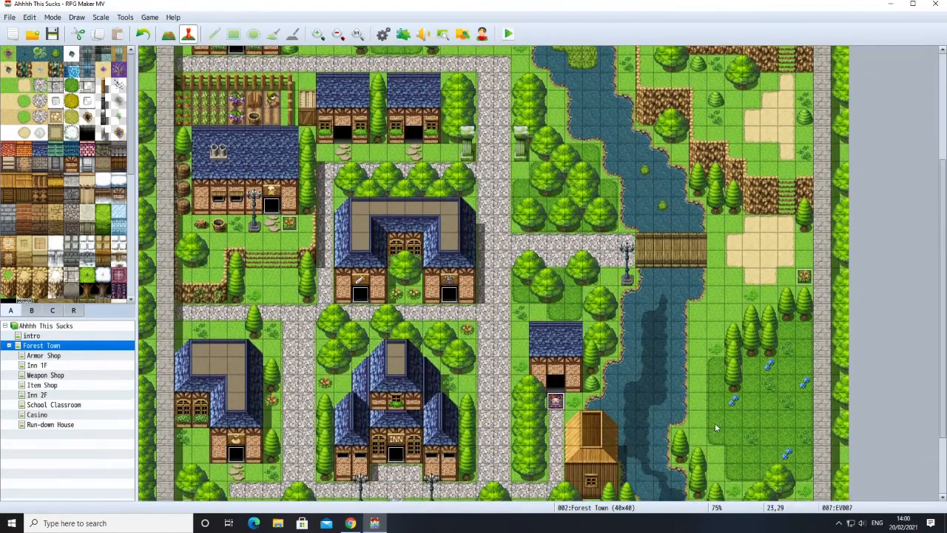
{"action": "right_click", "coordinate": [716, 427]}
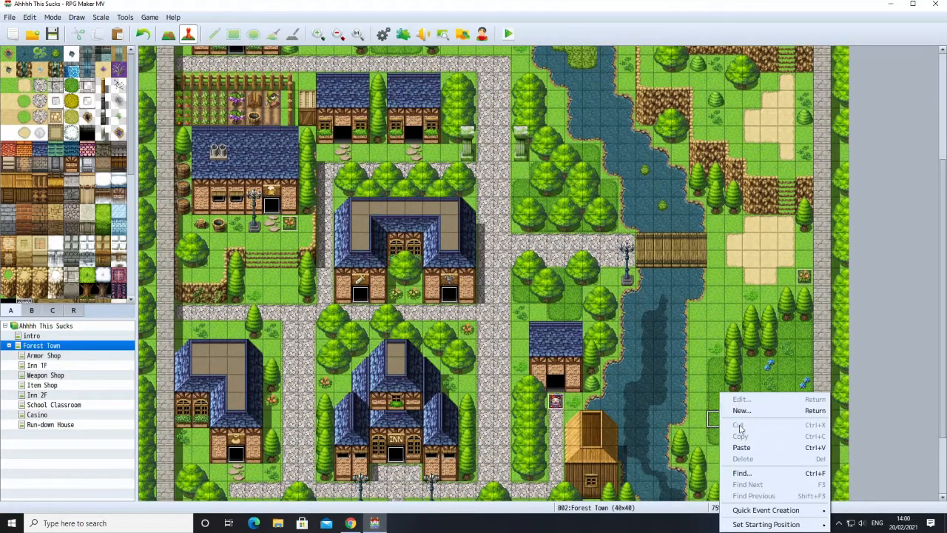
{"action": "left_click", "coordinate": [741, 446]}
Name the pasted quest-giver event EV014 and enter "Flower Quest" as its note.
{"action": "right_click", "coordinate": [716, 423]}
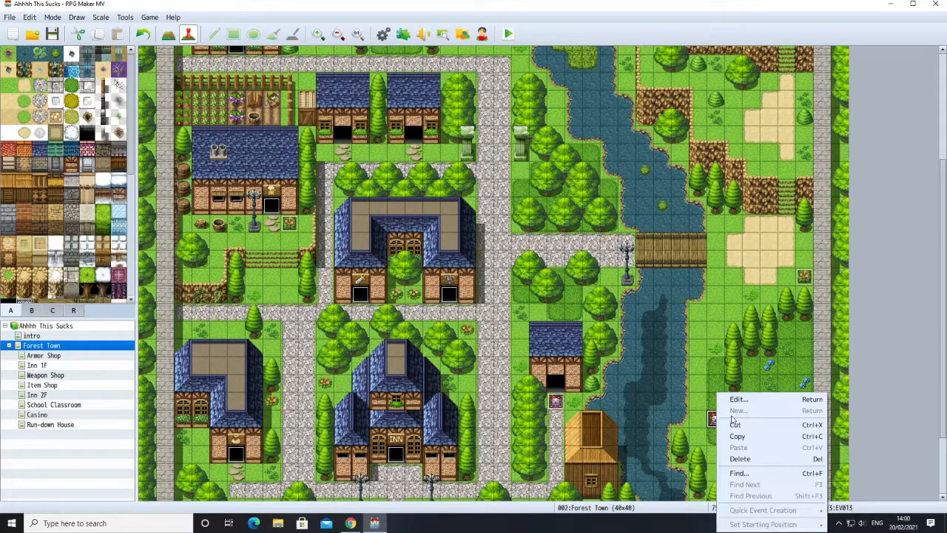
{"action": "left_click", "coordinate": [726, 396]}
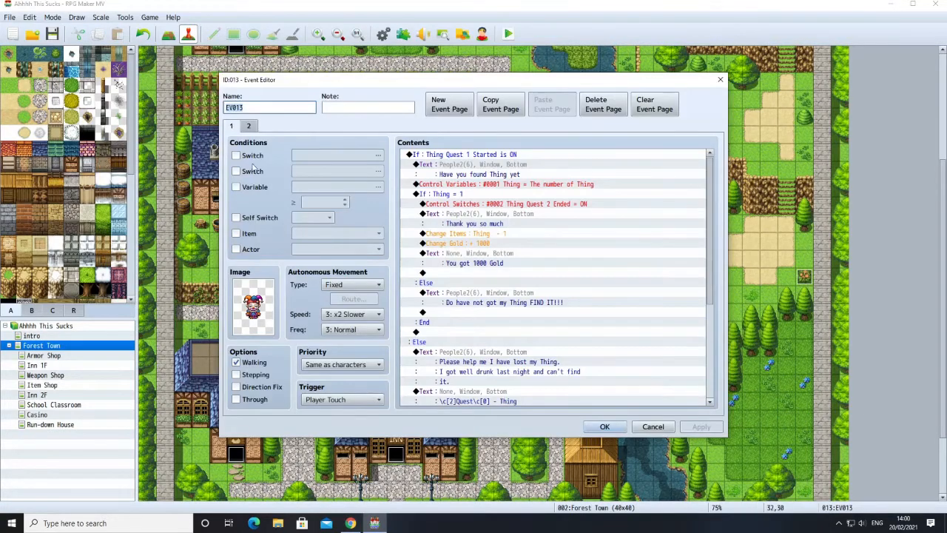
{"action": "left_click", "coordinate": [252, 109]}
{"action": "key", "text": "BackSpace"}
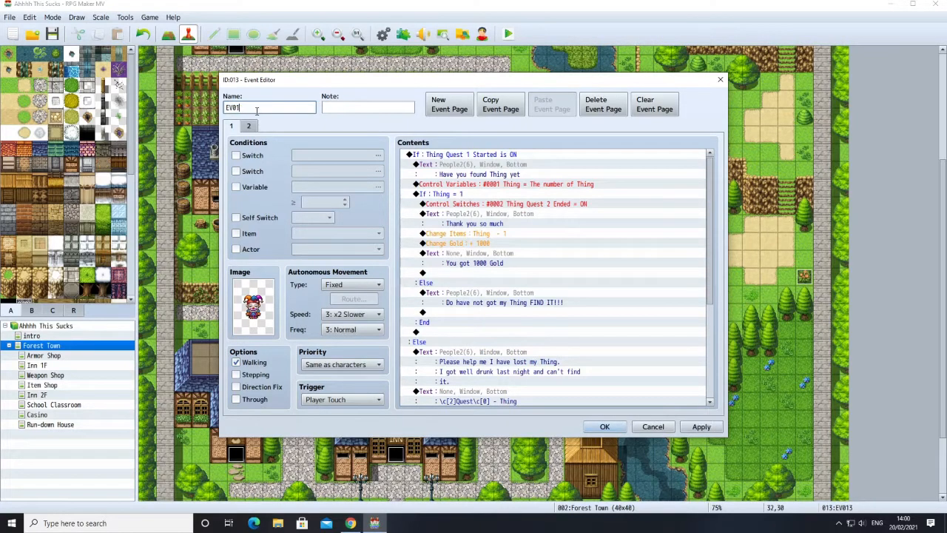
{"action": "left_click", "coordinate": [342, 111]}
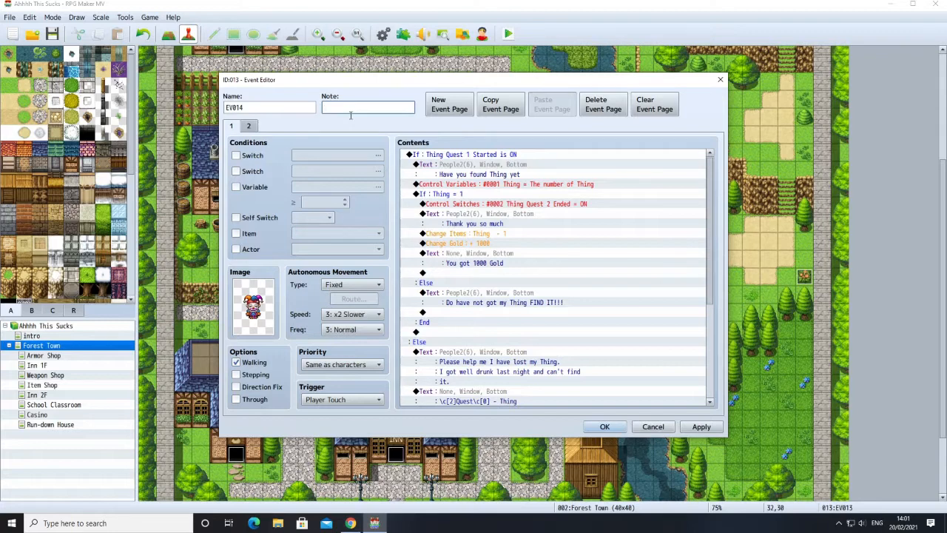
{"action": "type", "text": "Flower Quest"}
Change the event's first-page image to the front-facing blonde girl from the People2 character sheet.
{"action": "double_click", "coordinate": [267, 307]}
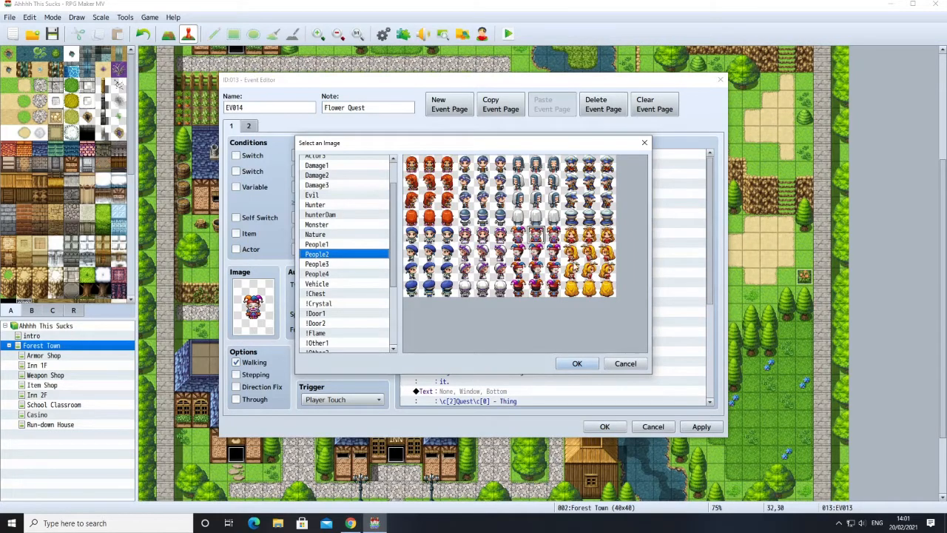
{"action": "left_click", "coordinate": [589, 236]}
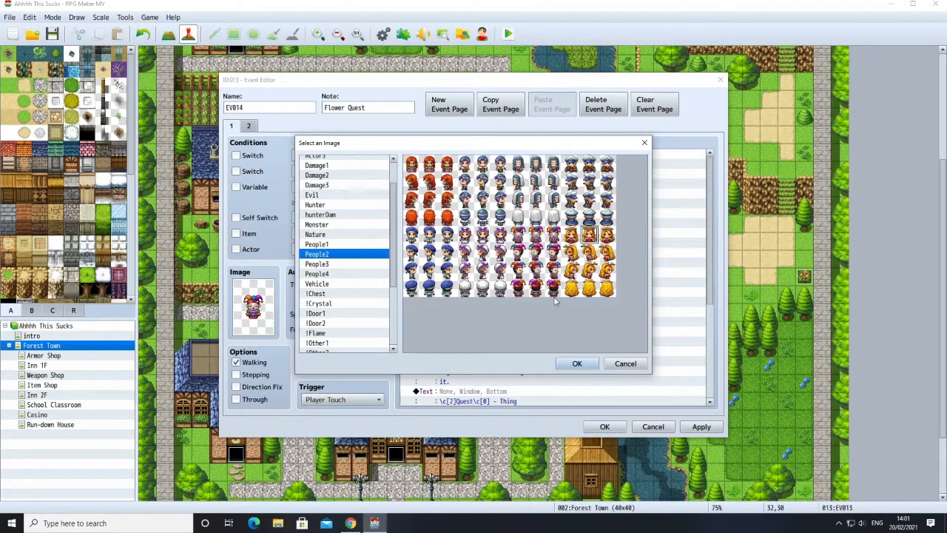
{"action": "left_click", "coordinate": [577, 362]}
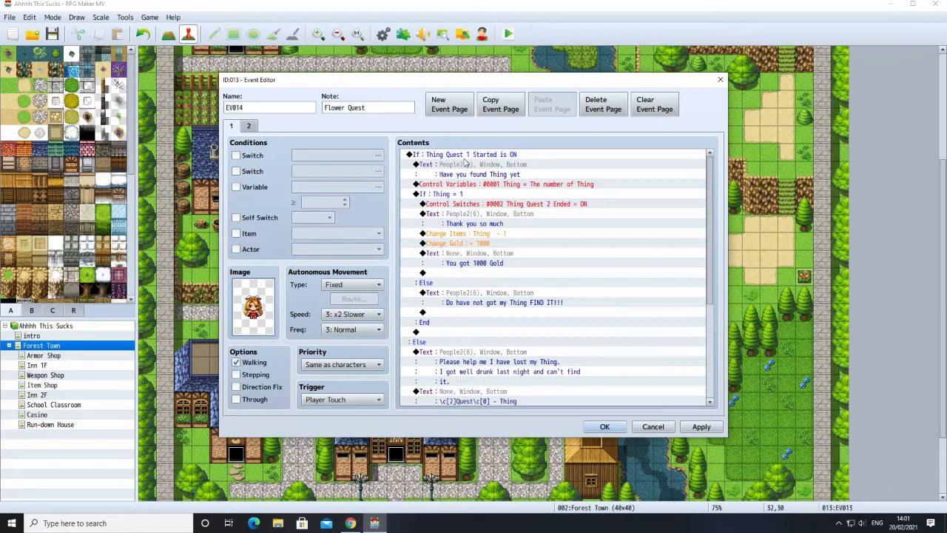
Change the condition of the outermost conditional branch to switch 0003 Flower Quest Started being ON.
{"action": "right_click", "coordinate": [465, 158]}
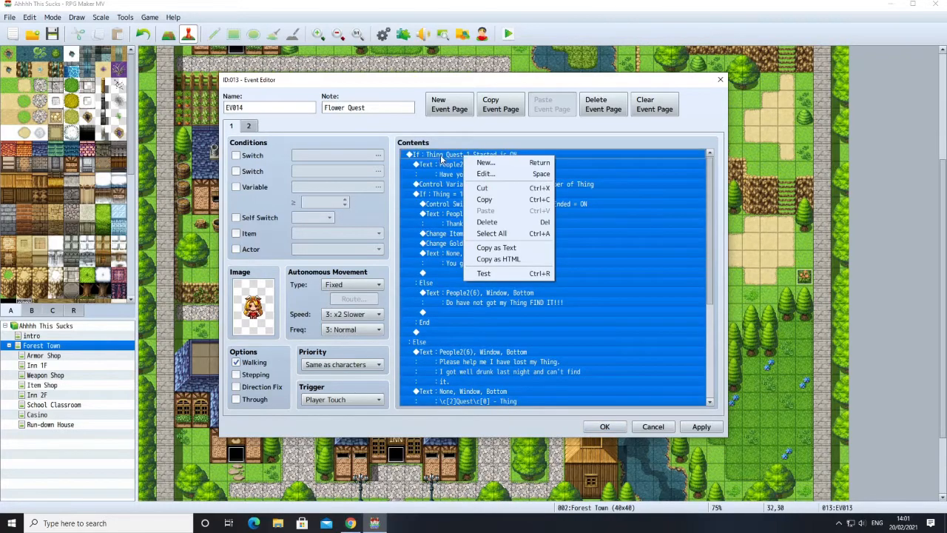
{"action": "left_click", "coordinate": [441, 158]}
{"action": "right_click", "coordinate": [442, 157]}
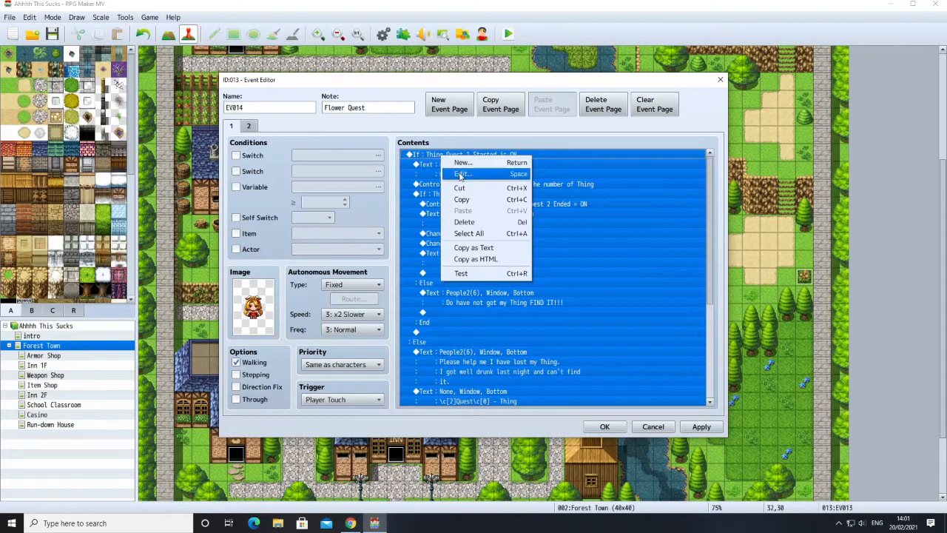
{"action": "left_click", "coordinate": [462, 174]}
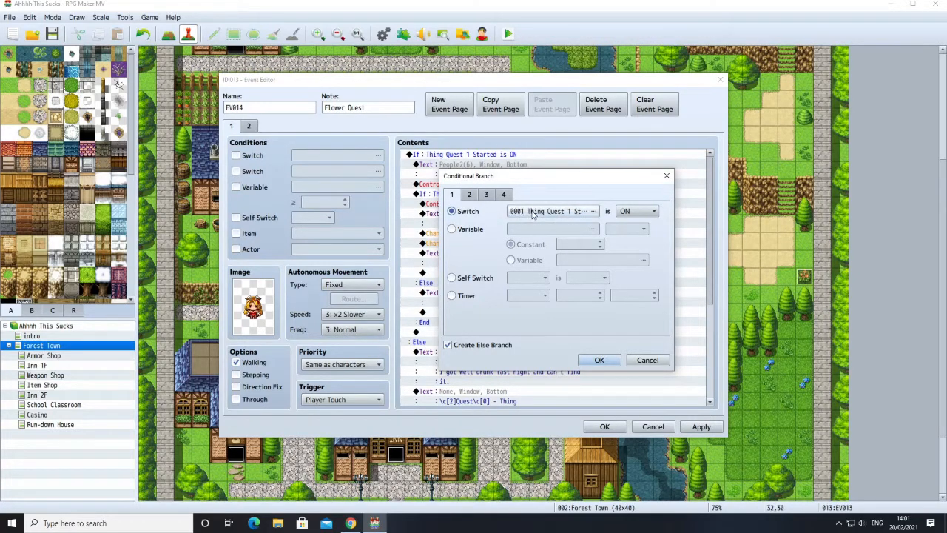
{"action": "left_click", "coordinate": [532, 213]}
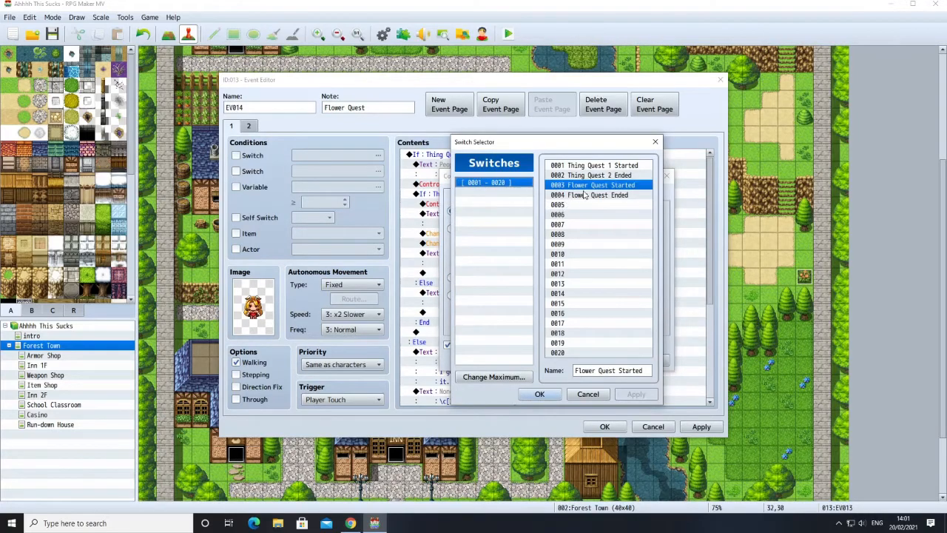
{"action": "left_click", "coordinate": [538, 394]}
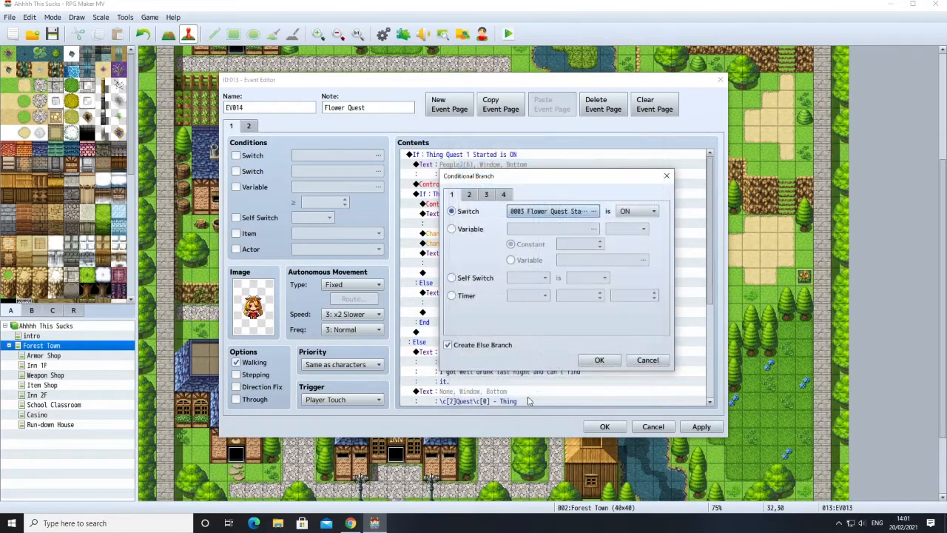
{"action": "left_click", "coordinate": [597, 361]}
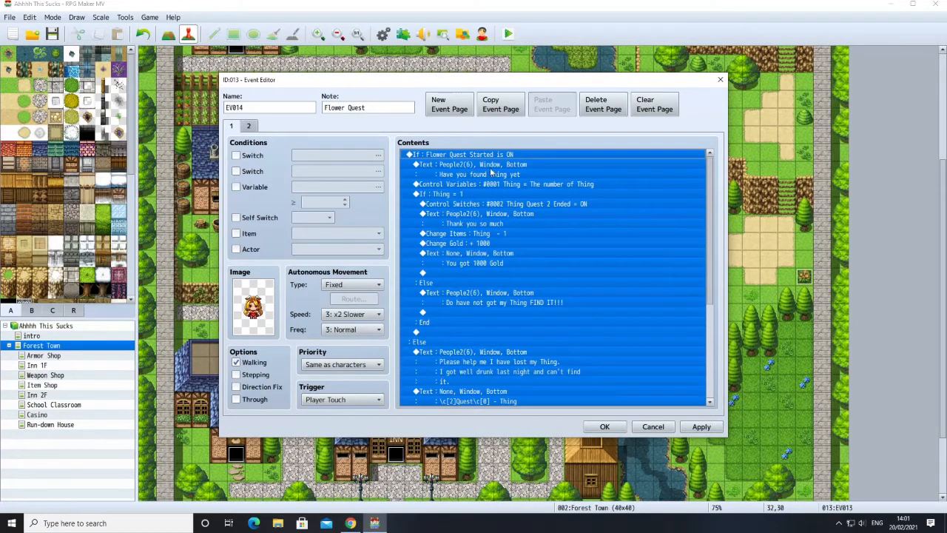
Give the first message the blonde girl's face from People2 and change its text to "Have you found any Flowers yet?".
{"action": "left_click", "coordinate": [492, 172]}
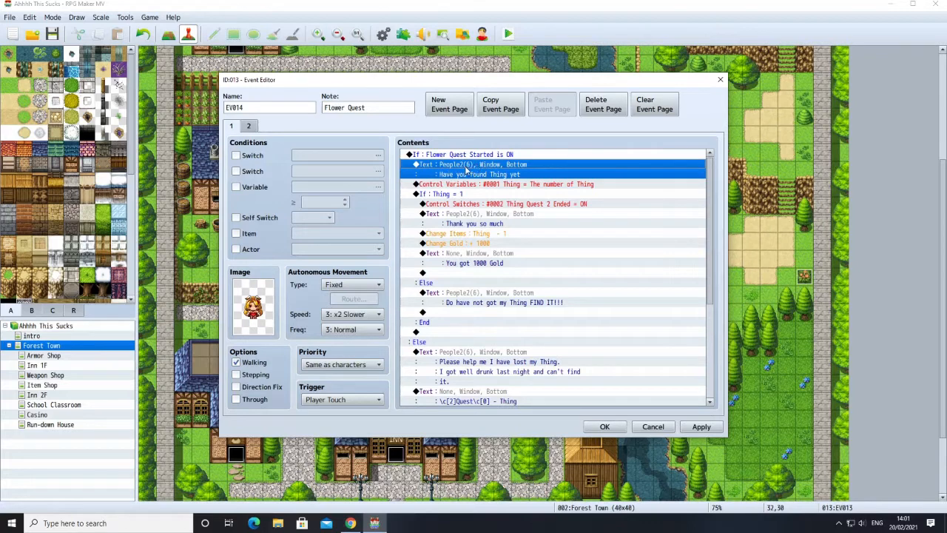
{"action": "right_click", "coordinate": [467, 168]}
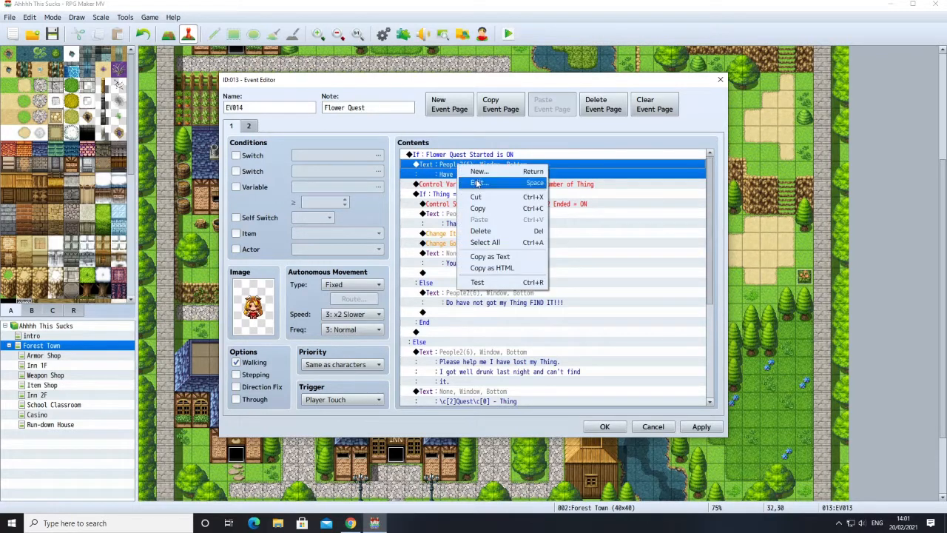
{"action": "left_click", "coordinate": [477, 183]}
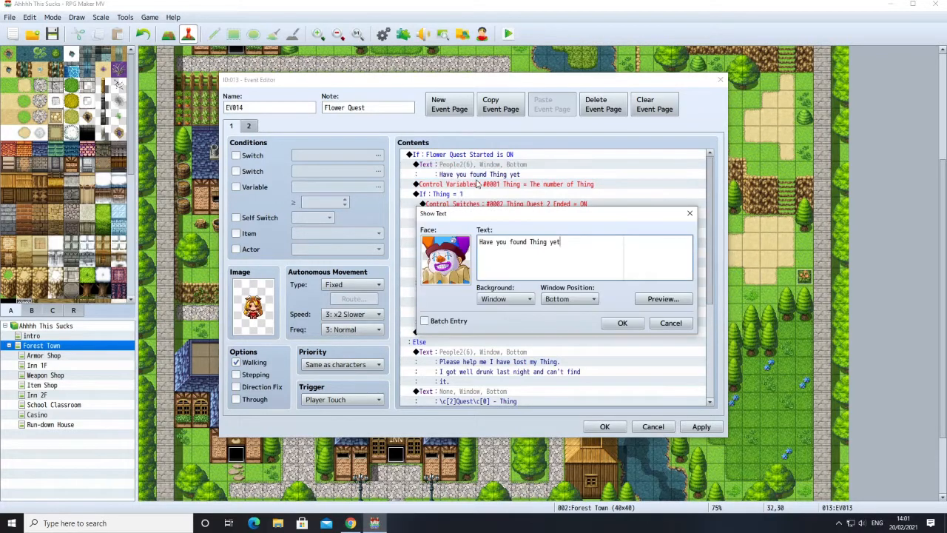
{"action": "double_click", "coordinate": [447, 270]}
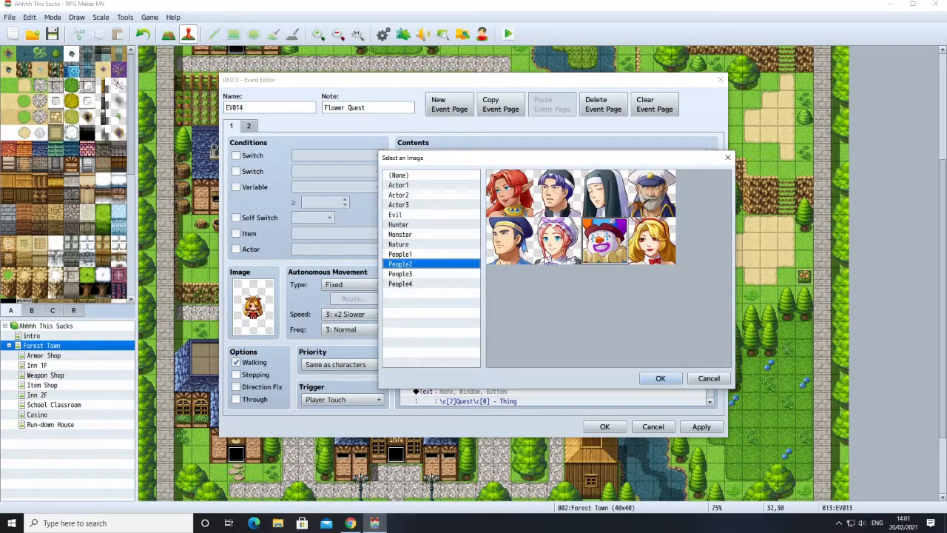
{"action": "left_click", "coordinate": [652, 249]}
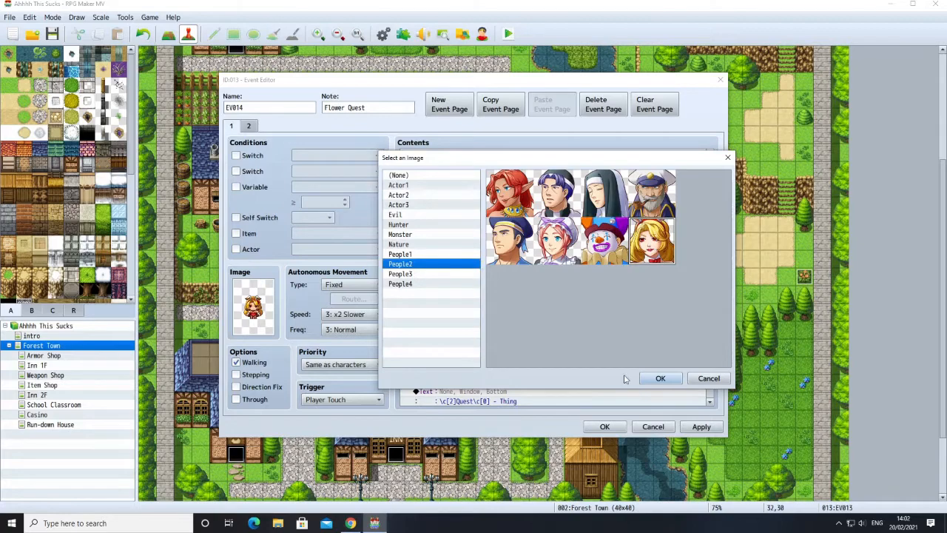
{"action": "left_click", "coordinate": [657, 379]}
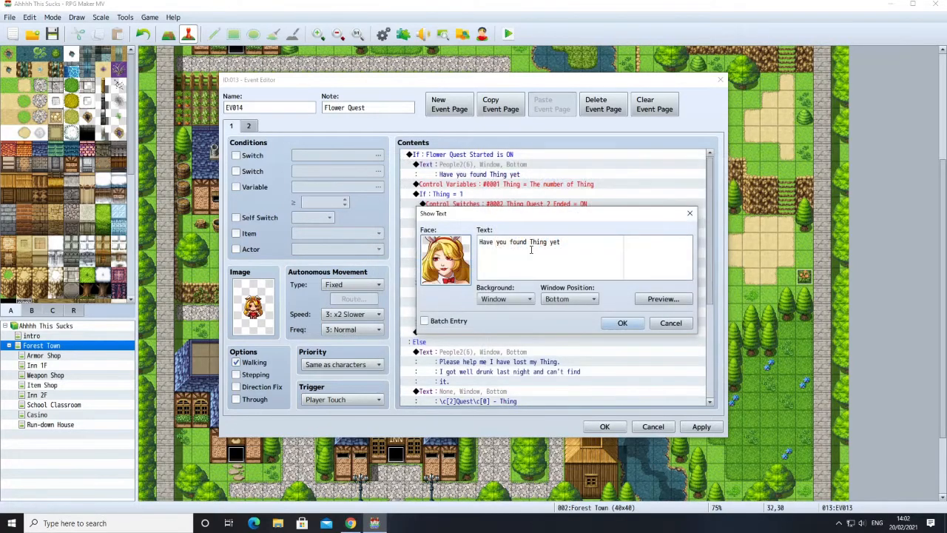
{"action": "left_click", "coordinate": [571, 248]}
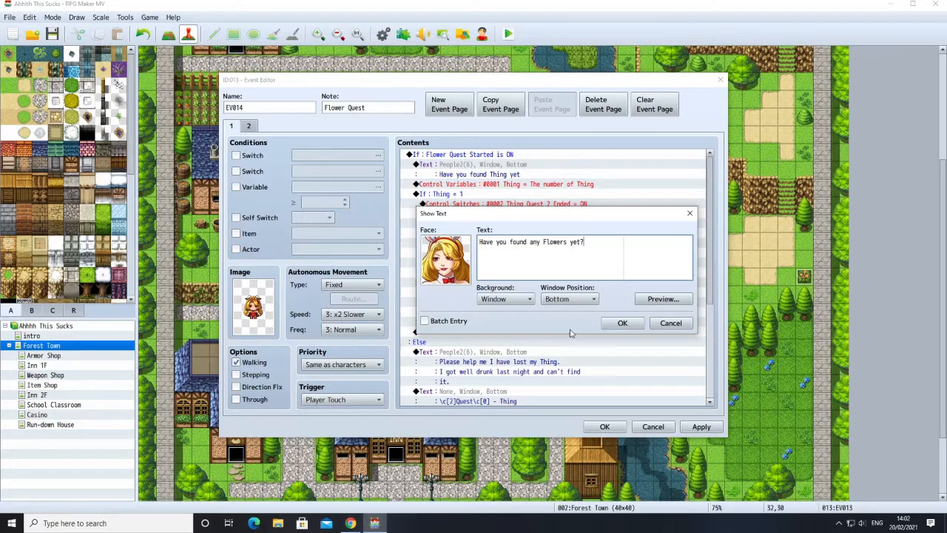
{"action": "left_click", "coordinate": [622, 323]}
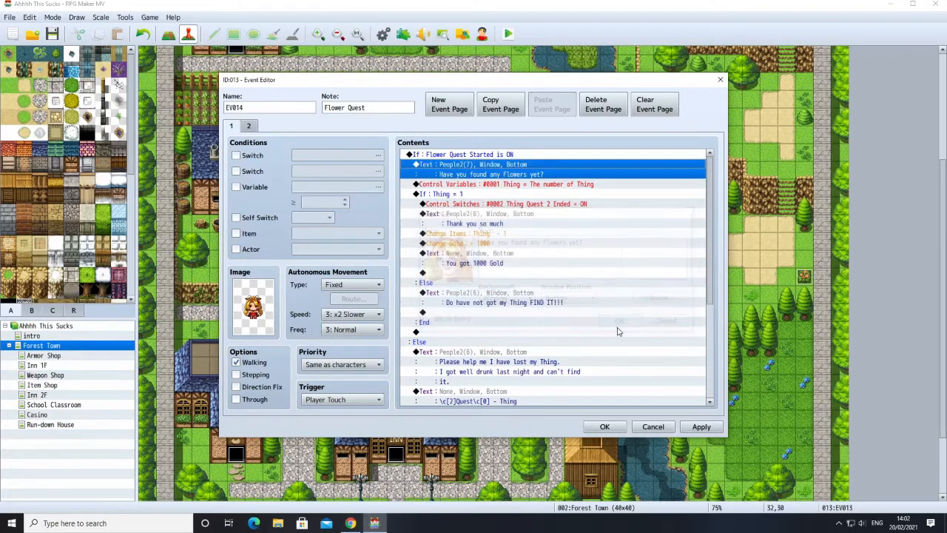
Switch the Control Variables command to variable 0002 and name that variable "Flower".
{"action": "left_click", "coordinate": [460, 185]}
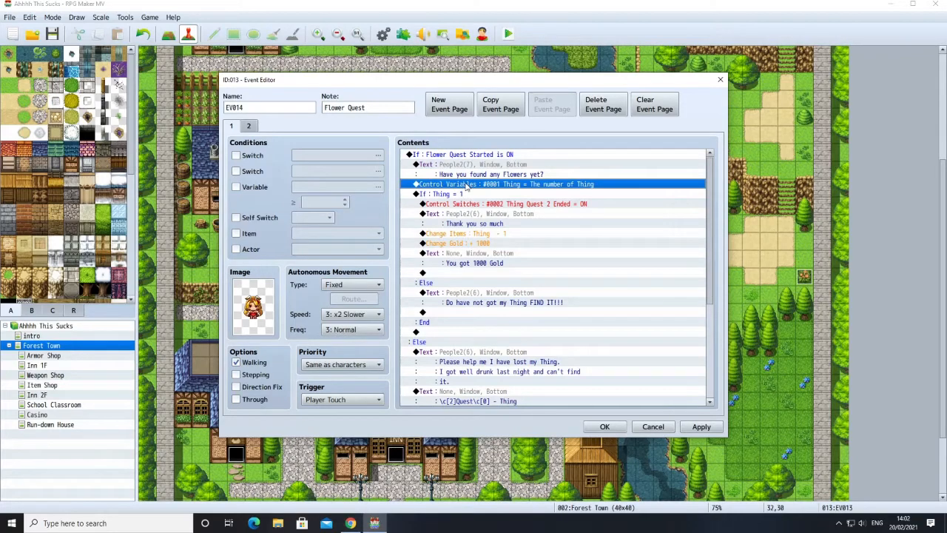
{"action": "right_click", "coordinate": [466, 186]}
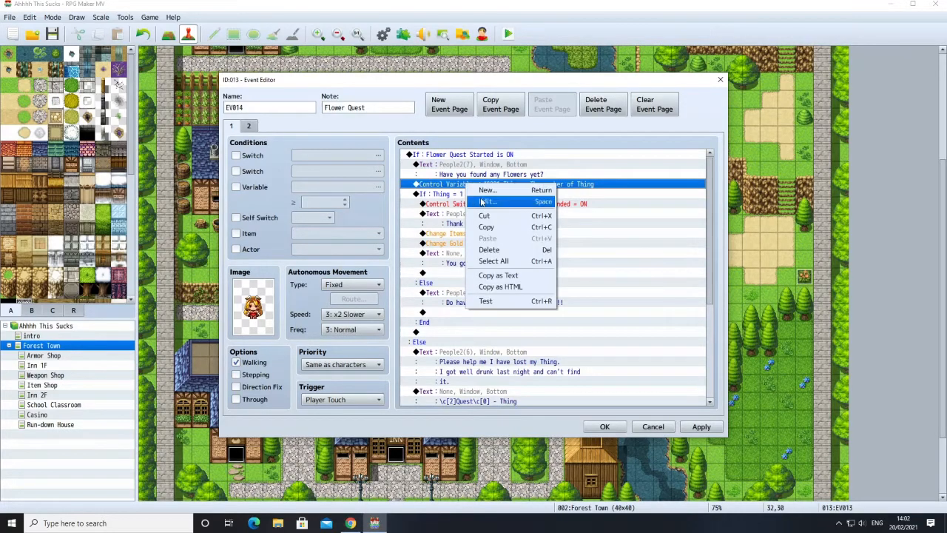
{"action": "left_click", "coordinate": [486, 201]}
{"action": "left_click", "coordinate": [520, 201]}
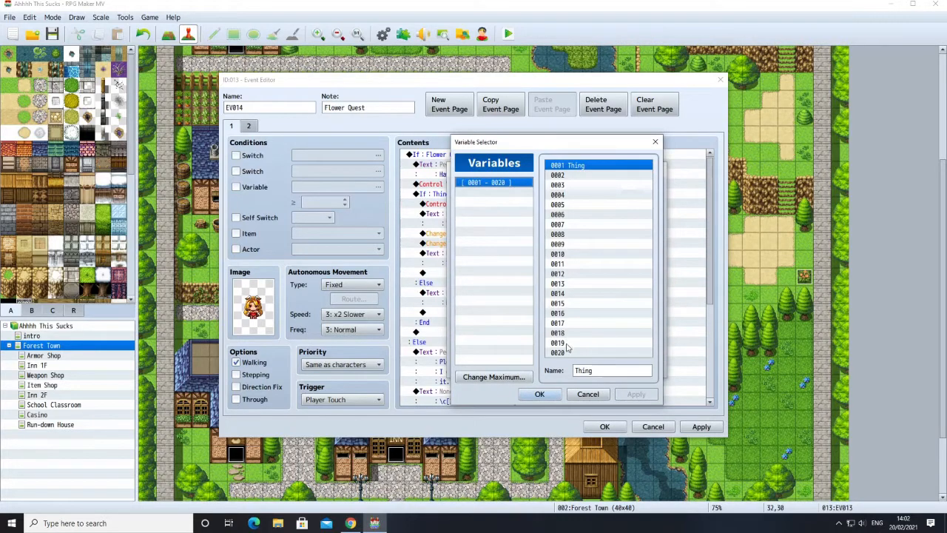
{"action": "left_click", "coordinate": [562, 176]}
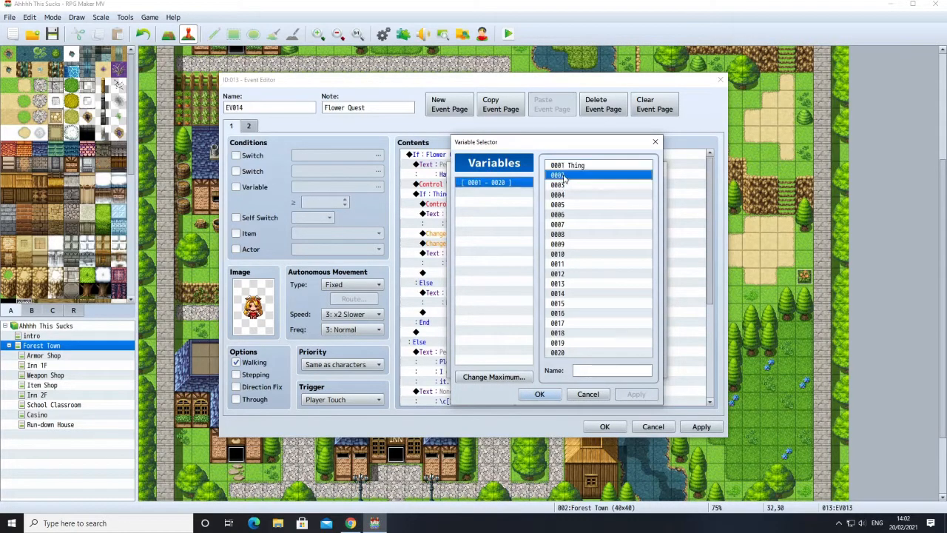
{"action": "left_click", "coordinate": [591, 371]}
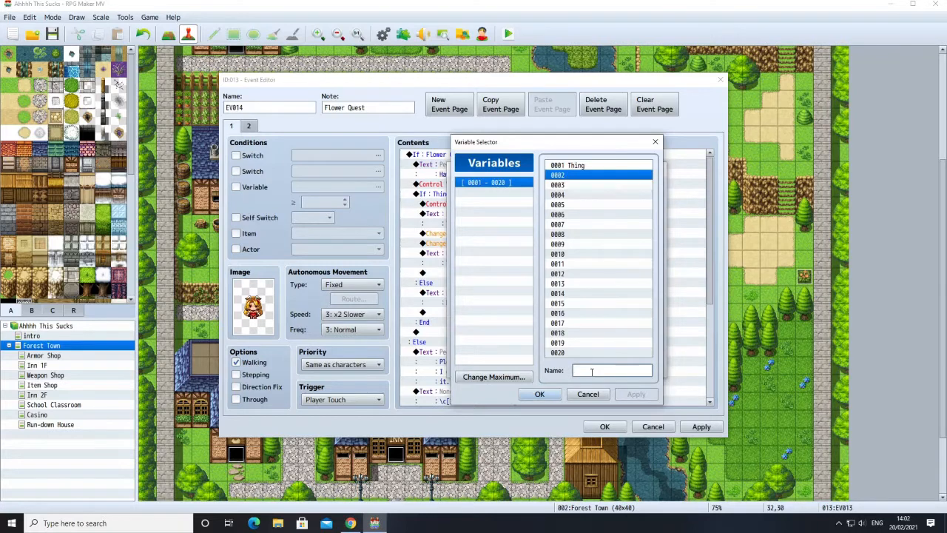
{"action": "type", "text": "Flower"}
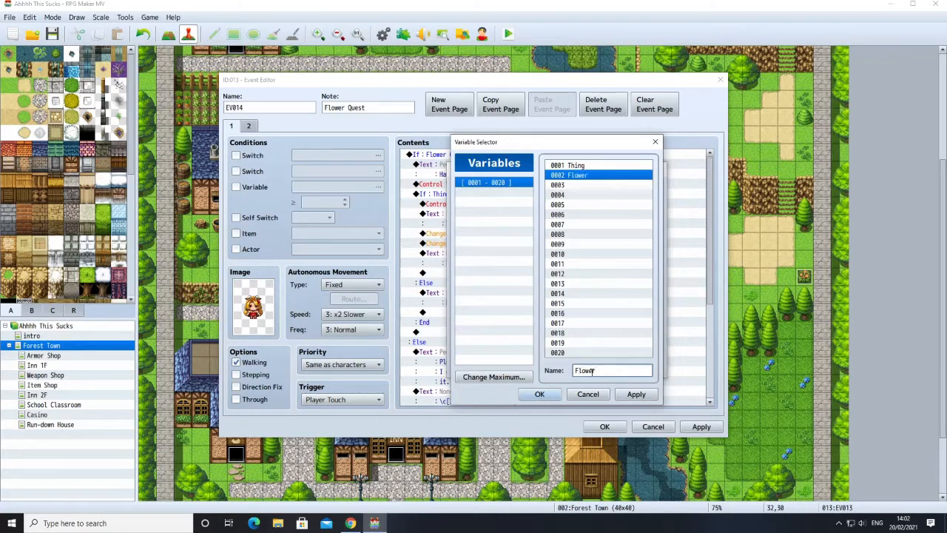
{"action": "left_click", "coordinate": [539, 394]}
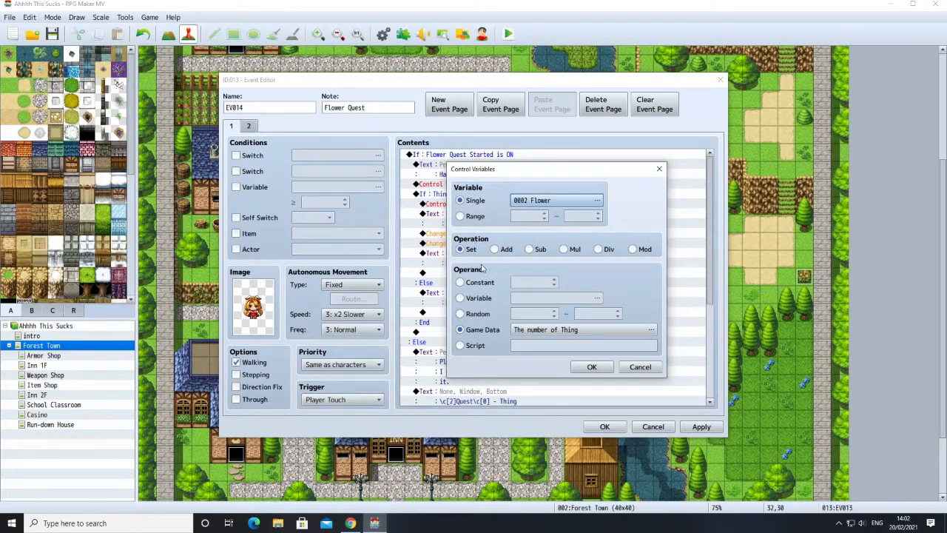
Set the Control Variables operand to the possession count of item 0017 Flower.
{"action": "left_click", "coordinate": [534, 332]}
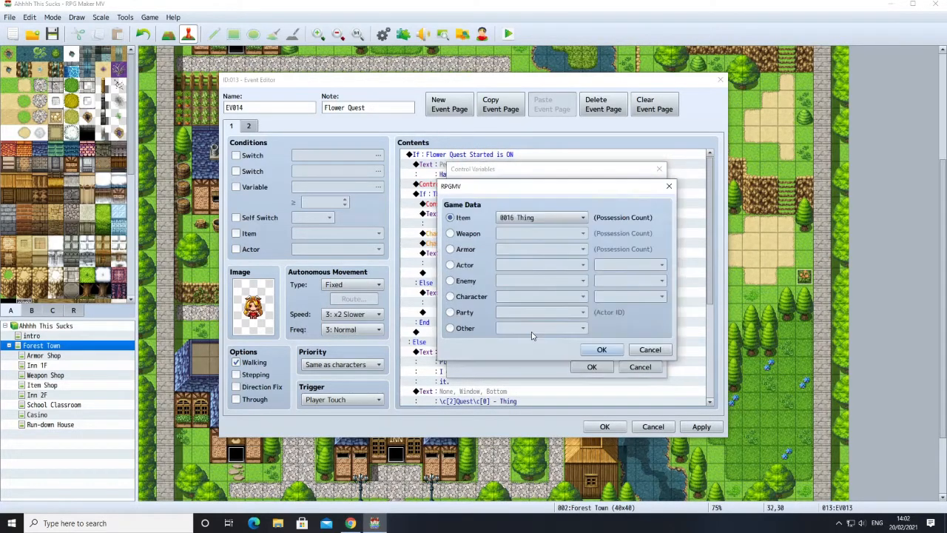
{"action": "left_click", "coordinate": [527, 218]}
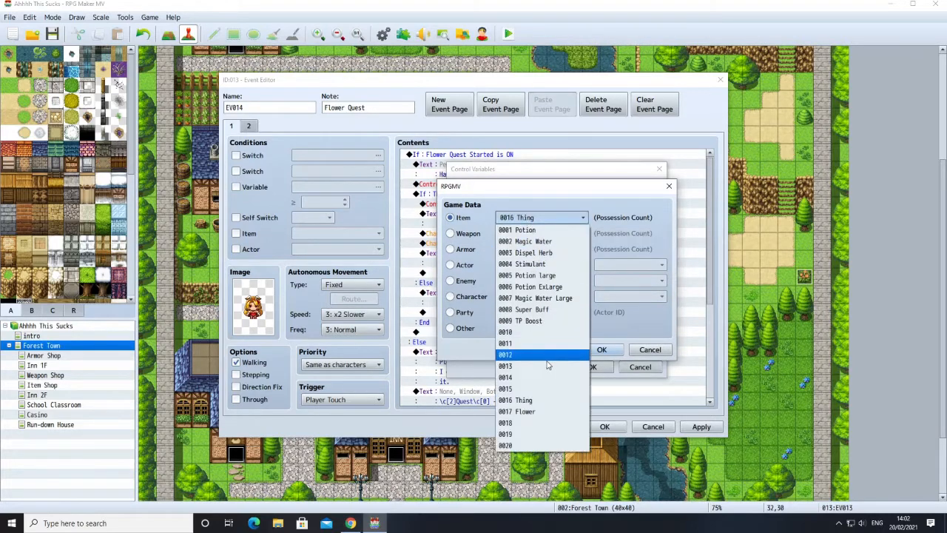
{"action": "left_click", "coordinate": [541, 412]}
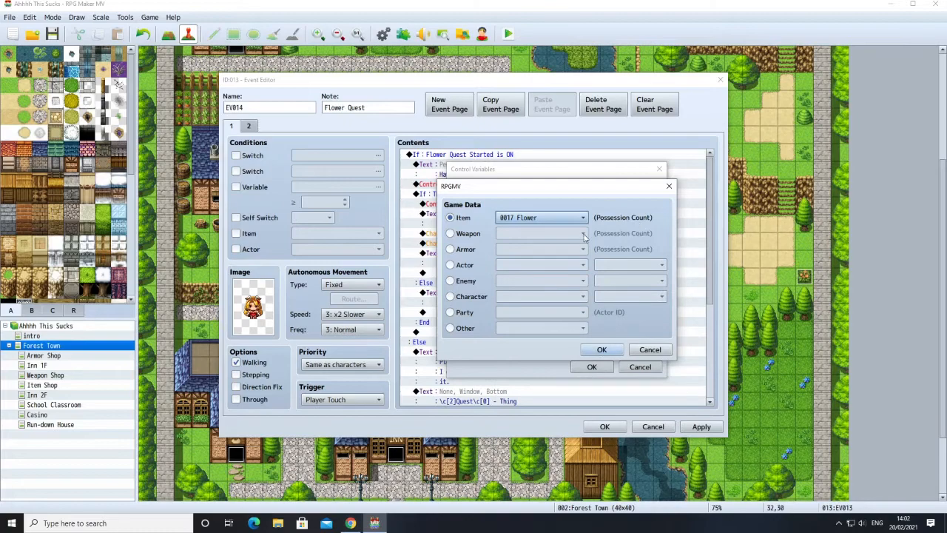
{"action": "left_click", "coordinate": [601, 349]}
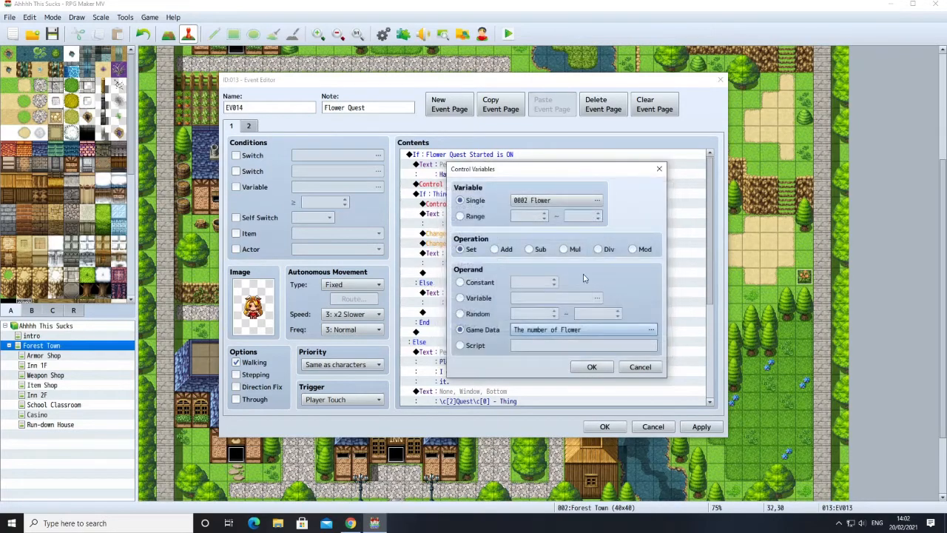
{"action": "left_click", "coordinate": [592, 367]}
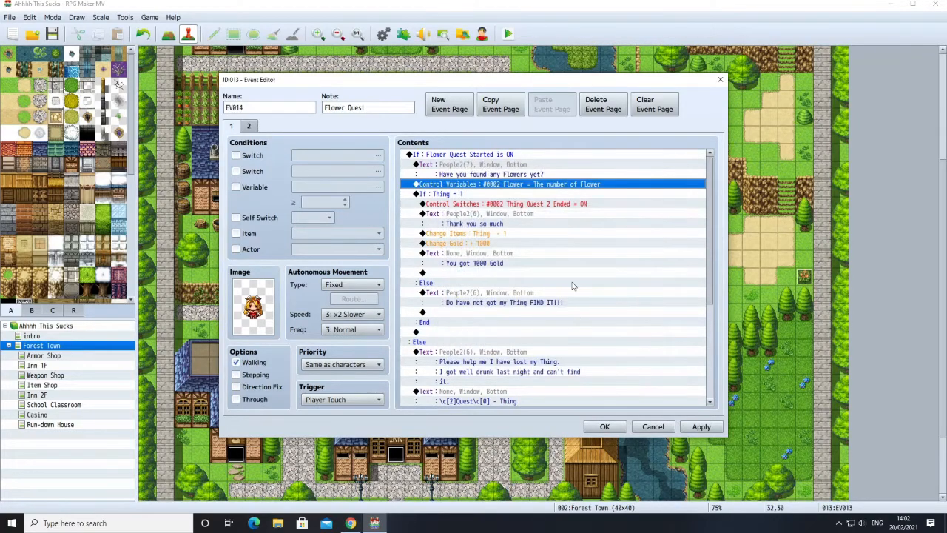
{"action": "left_click", "coordinate": [442, 194]}
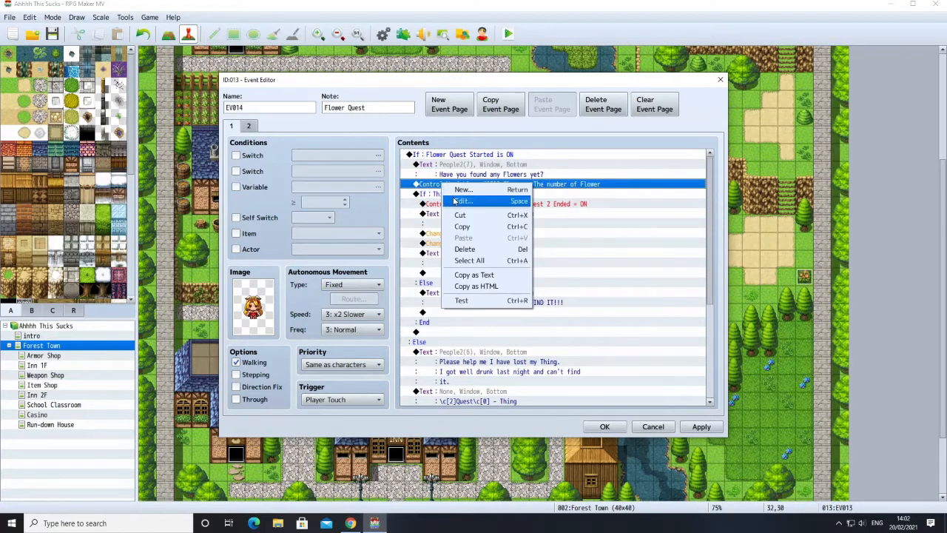
{"action": "left_click", "coordinate": [458, 201]}
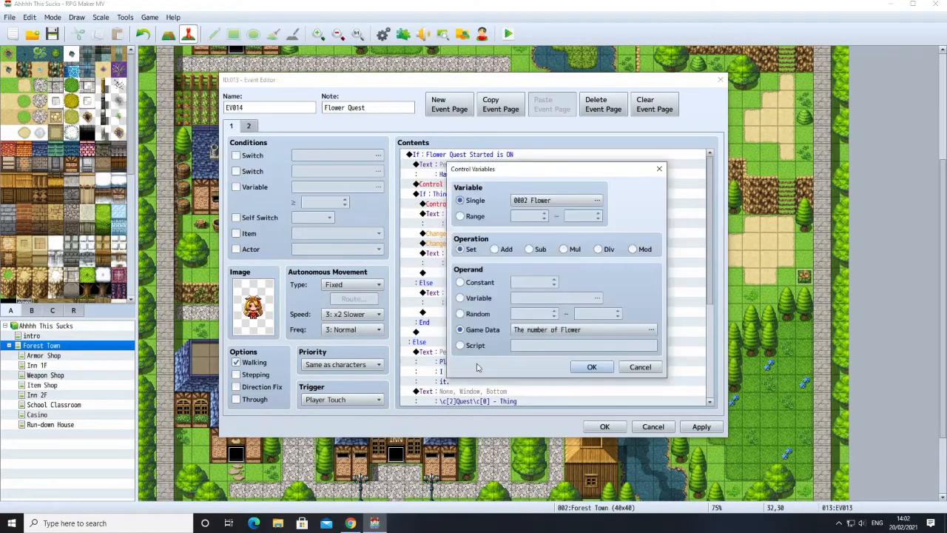
{"action": "left_click", "coordinate": [630, 367]}
{"action": "key", "text": "ctrl+a"}
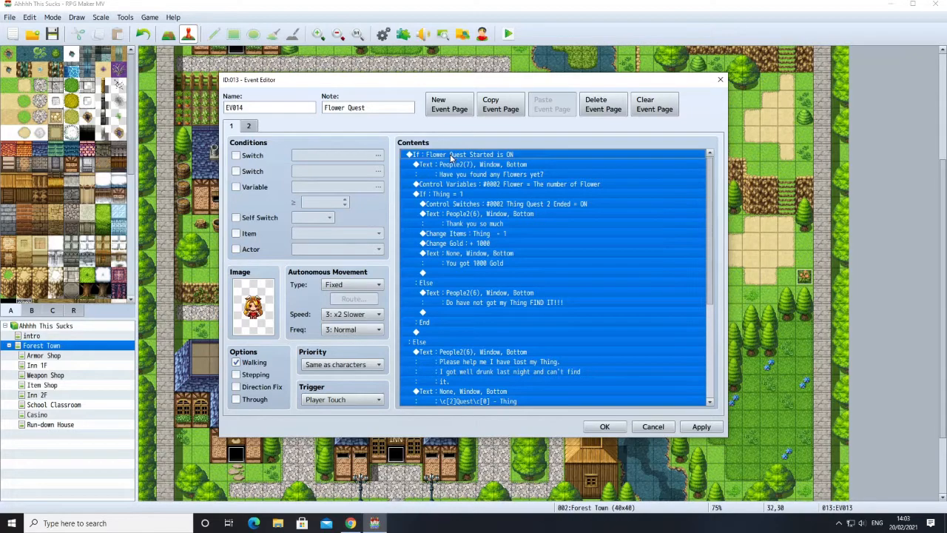
{"action": "right_click", "coordinate": [452, 156]}
{"action": "key", "text": "Escape"}
{"action": "left_click", "coordinate": [555, 244]}
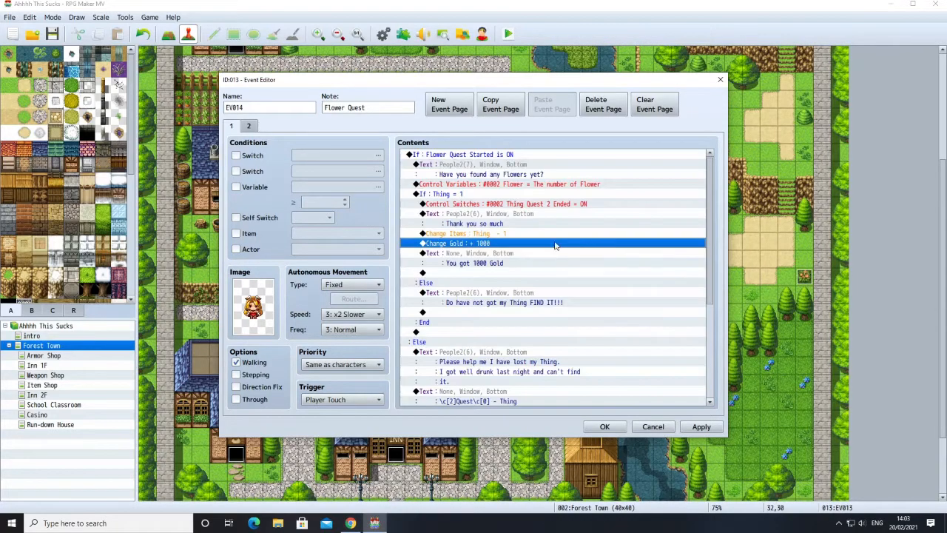
{"action": "left_click", "coordinate": [447, 155]}
{"action": "right_click", "coordinate": [447, 158]}
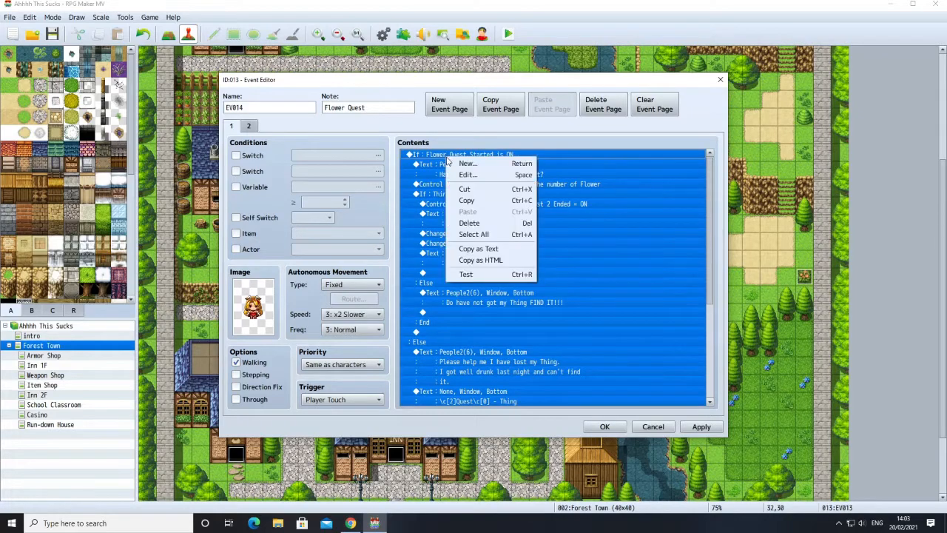
{"action": "left_click", "coordinate": [467, 180]}
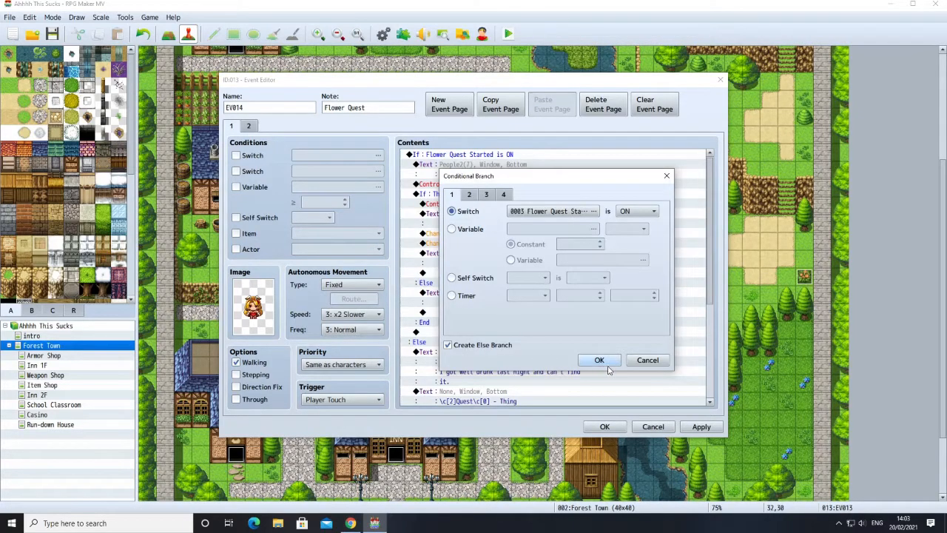
{"action": "left_click", "coordinate": [646, 359]}
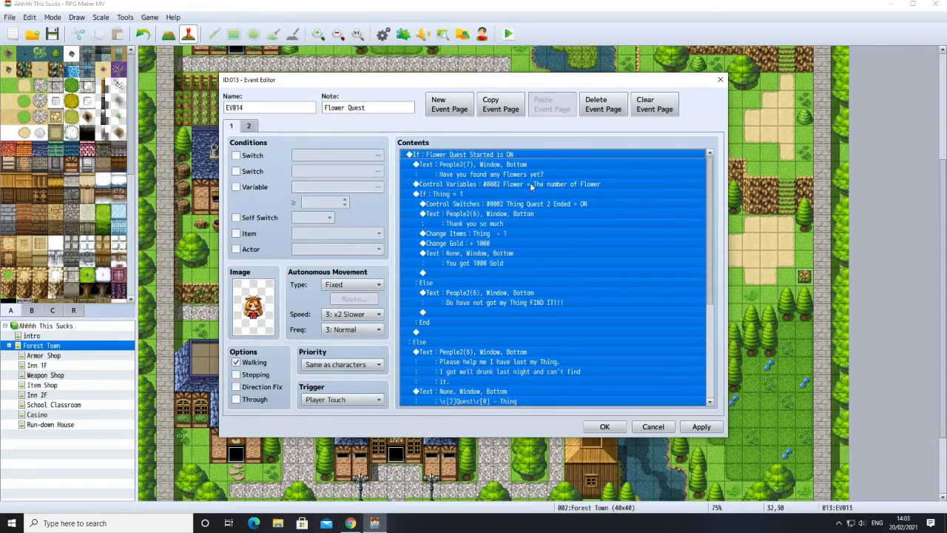
{"action": "right_click", "coordinate": [447, 199]}
{"action": "left_click", "coordinate": [467, 215]}
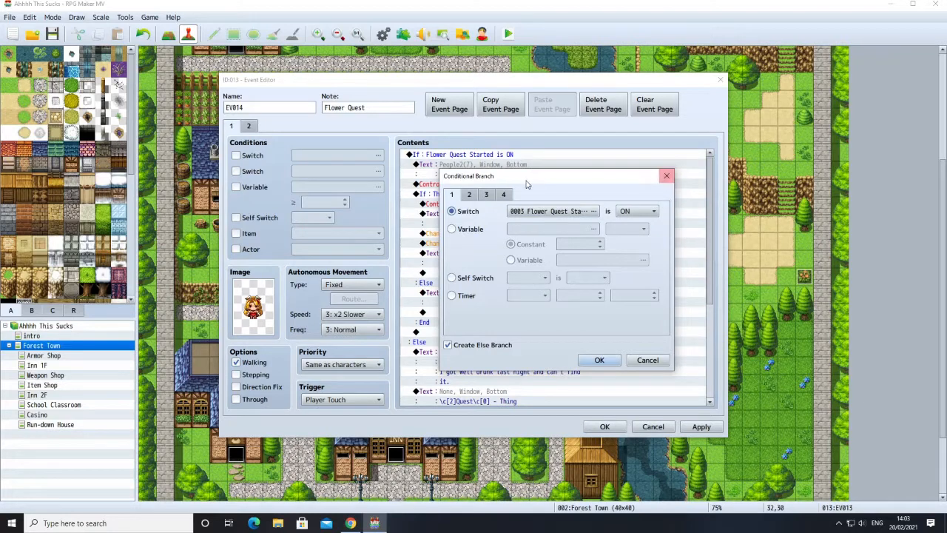
{"action": "left_click", "coordinate": [648, 359]}
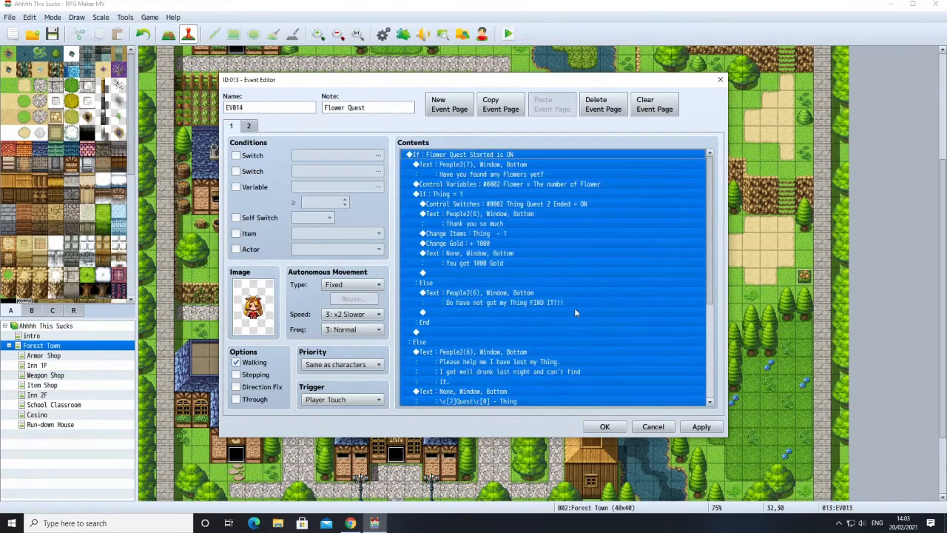
Set the constant compared in the nested Thing conditional branch to 4.
{"action": "left_click", "coordinate": [439, 194]}
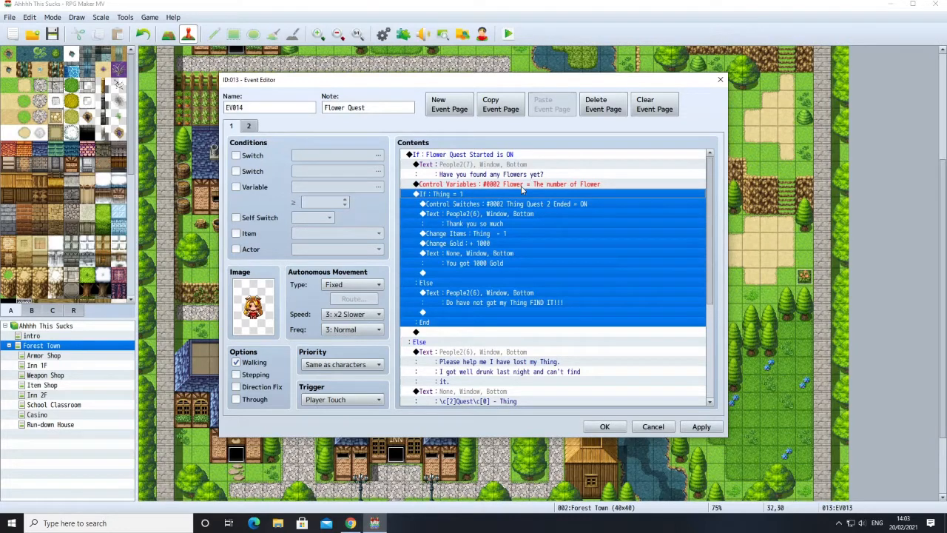
{"action": "right_click", "coordinate": [440, 195]}
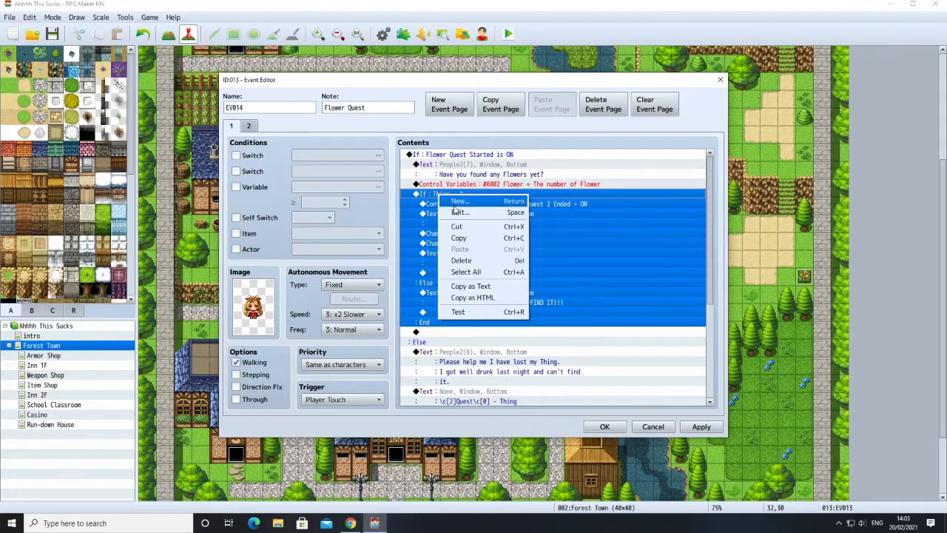
{"action": "left_click", "coordinate": [457, 213]}
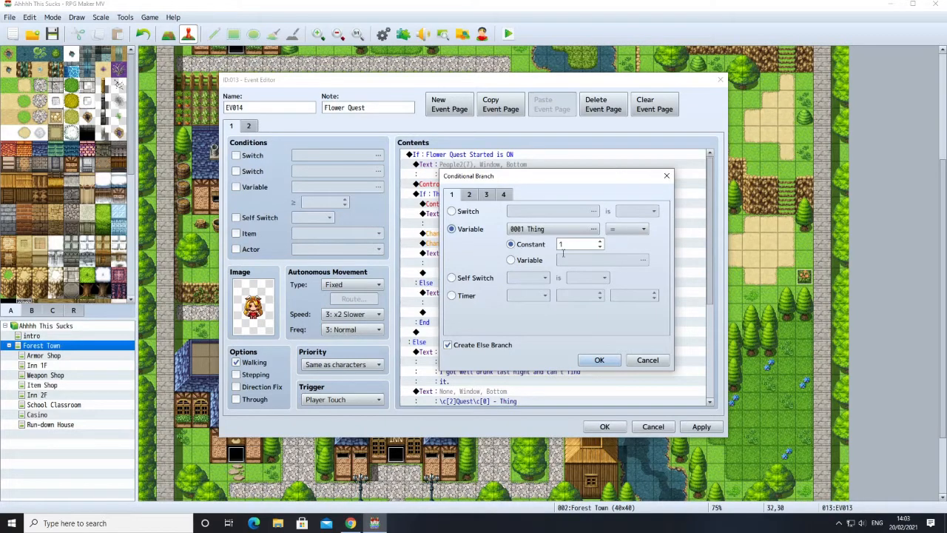
{"action": "double_click", "coordinate": [601, 241]}
{"action": "left_click", "coordinate": [595, 360]}
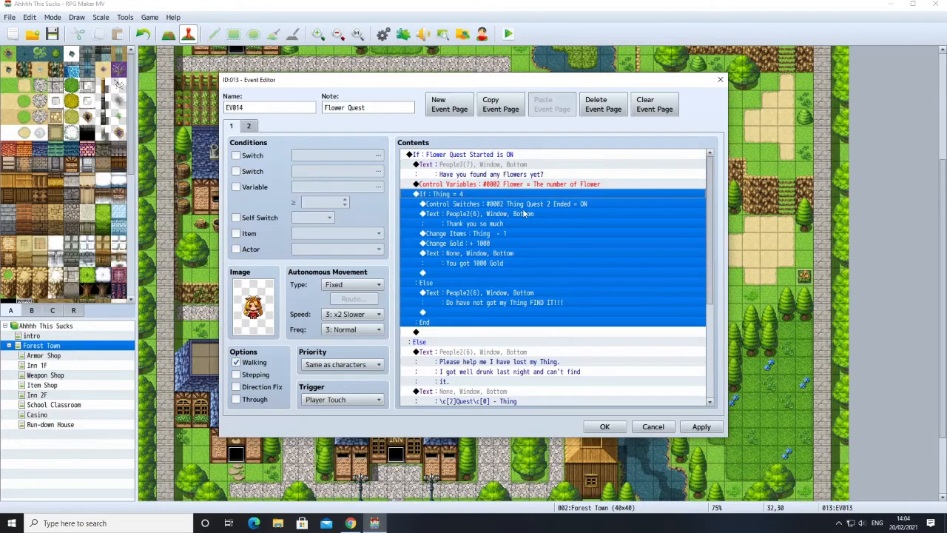
Point the Control Switches command inside the nested branch to switch 0004 Flower Quest Ended, keeping the operation ON.
{"action": "left_click", "coordinate": [484, 204]}
{"action": "right_click", "coordinate": [485, 204]}
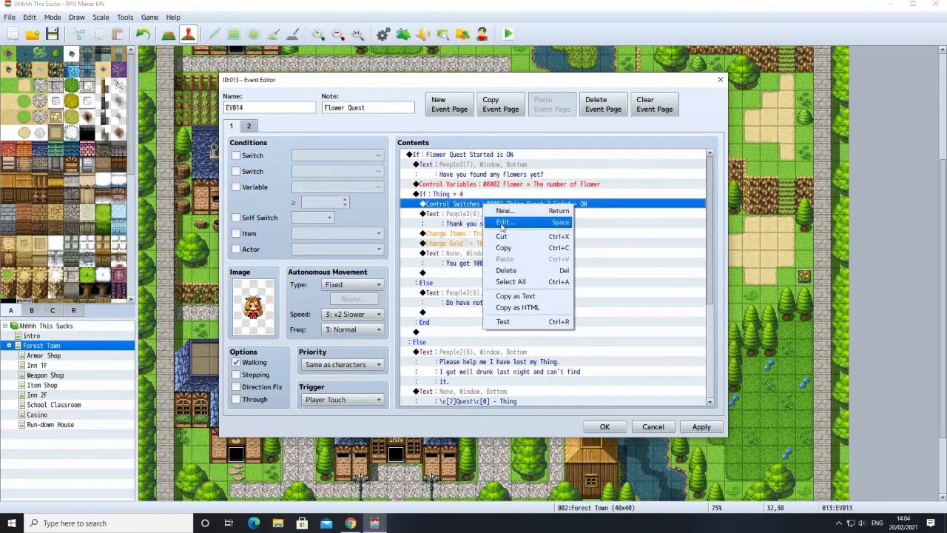
{"action": "left_click", "coordinate": [503, 223]}
{"action": "left_click", "coordinate": [577, 254]}
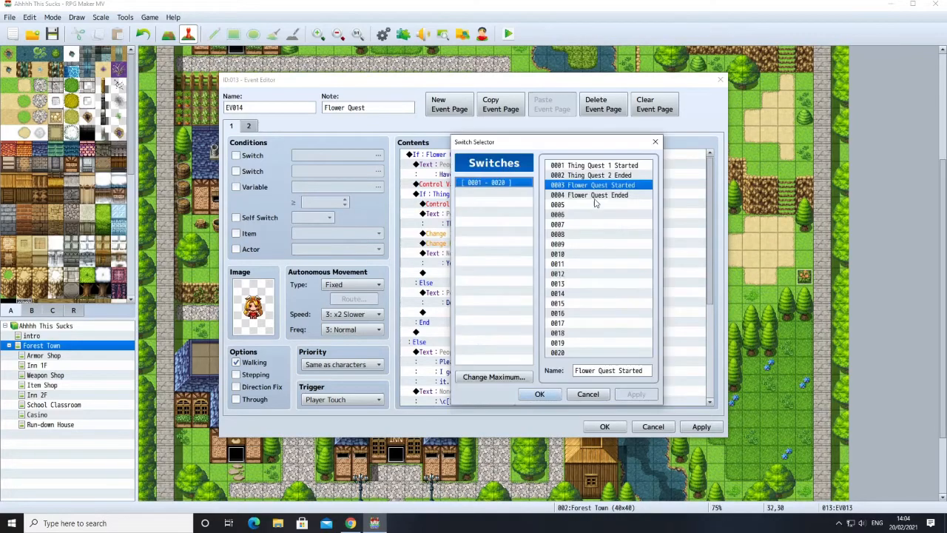
{"action": "left_click", "coordinate": [596, 197]}
{"action": "left_click", "coordinate": [539, 393]}
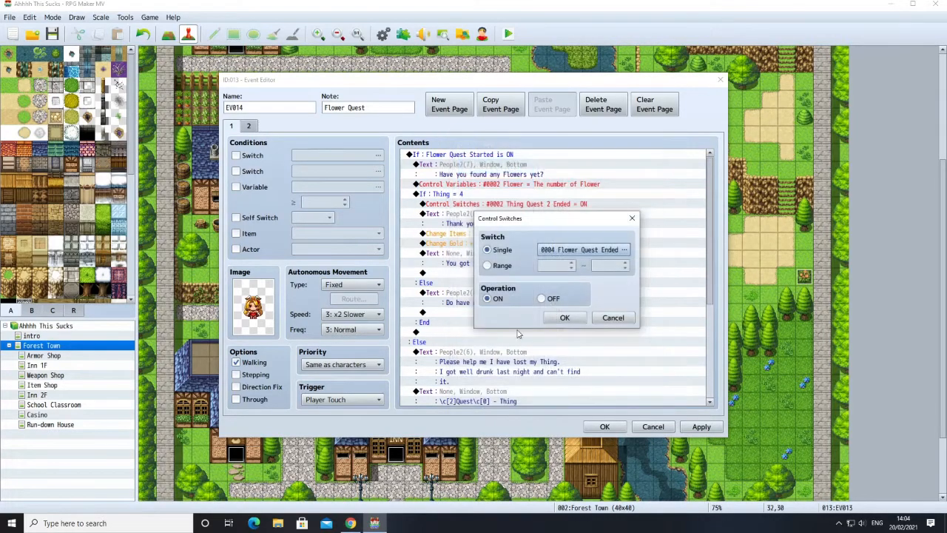
{"action": "left_click", "coordinate": [564, 318]}
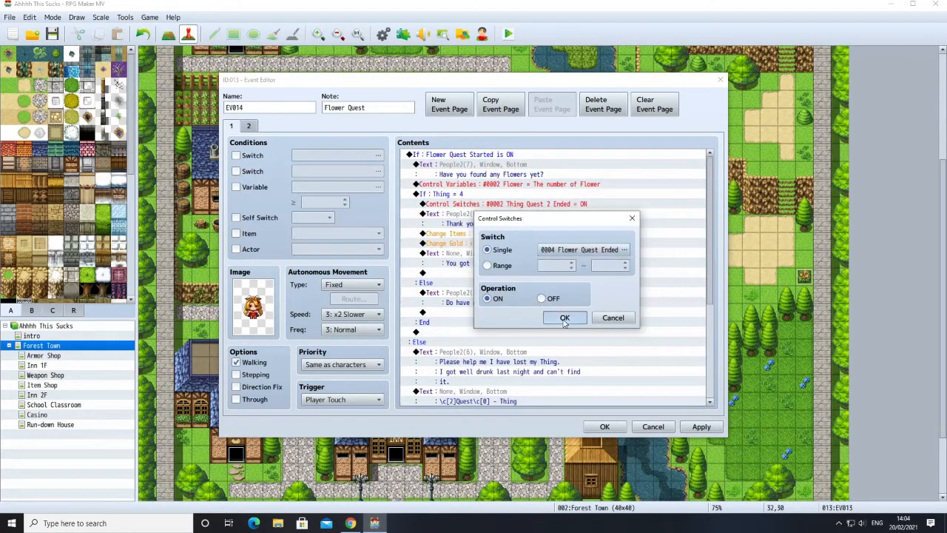
Give the "Thank you so much" message the blonde girl's face from People2.
{"action": "left_click", "coordinate": [487, 215]}
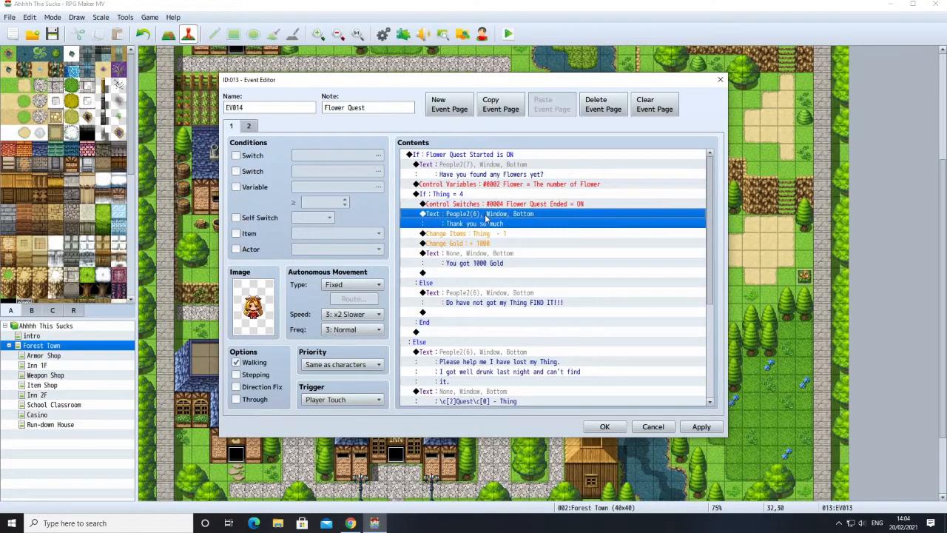
{"action": "right_click", "coordinate": [486, 216]}
{"action": "left_click", "coordinate": [510, 234]}
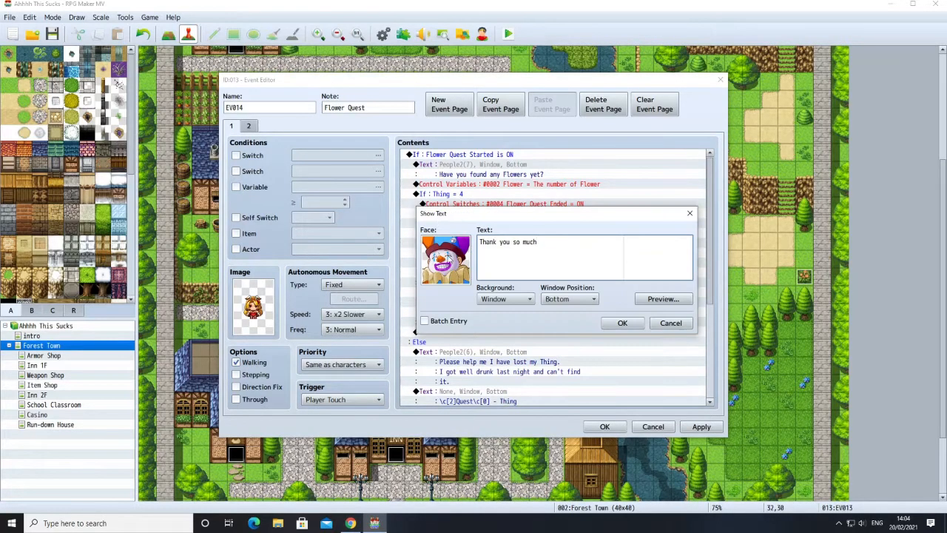
{"action": "double_click", "coordinate": [449, 259]}
{"action": "left_click", "coordinate": [650, 250]}
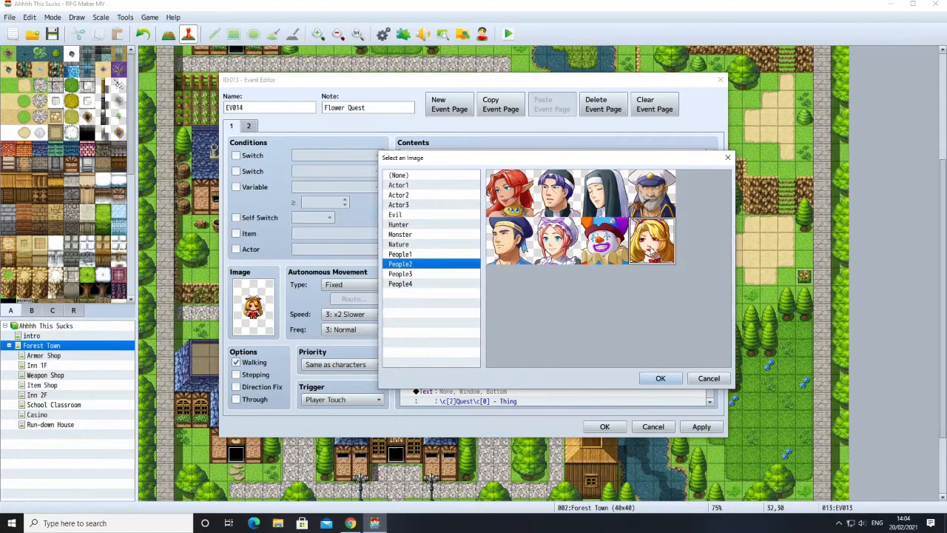
{"action": "left_click", "coordinate": [660, 378]}
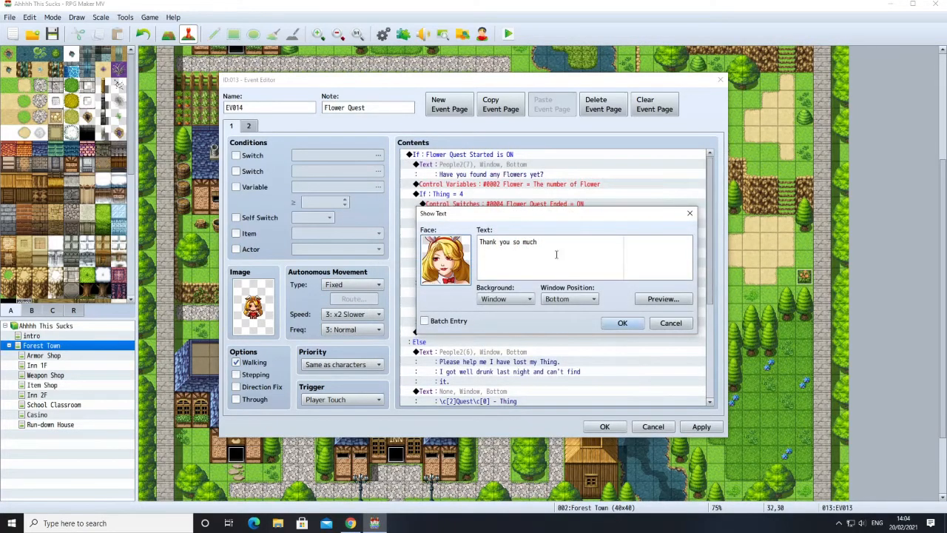
{"action": "left_click", "coordinate": [622, 323]}
Set the amount removed by the Change Items command to a constant of 4.
{"action": "left_click", "coordinate": [466, 234]}
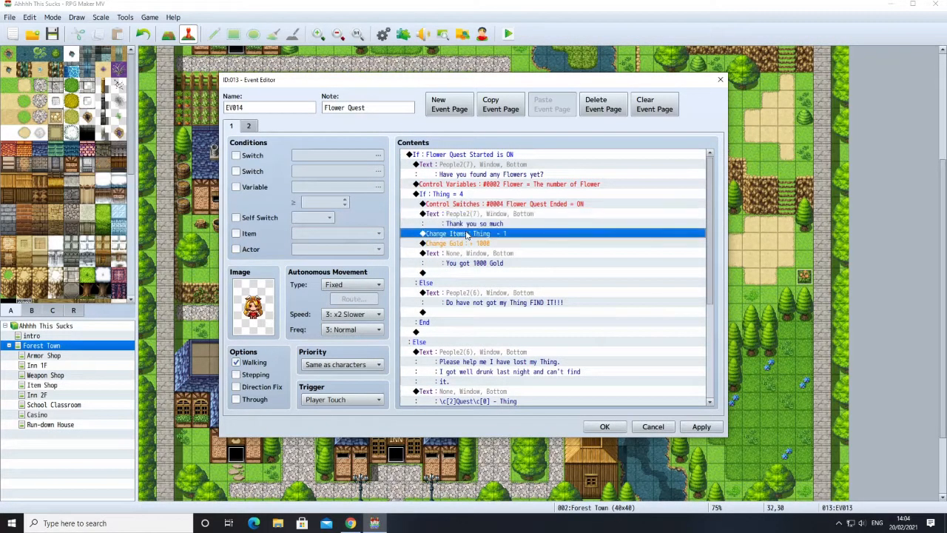
{"action": "right_click", "coordinate": [468, 234]}
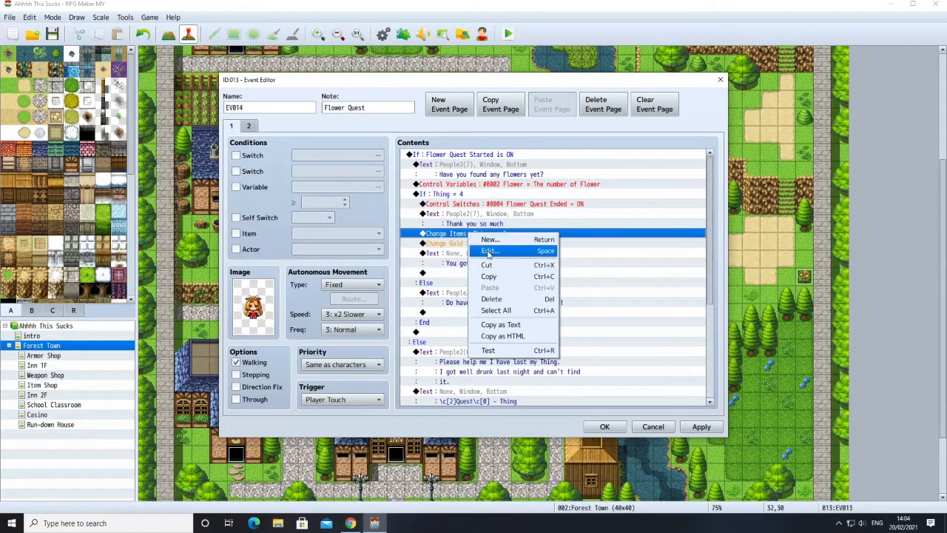
{"action": "left_click", "coordinate": [489, 254]}
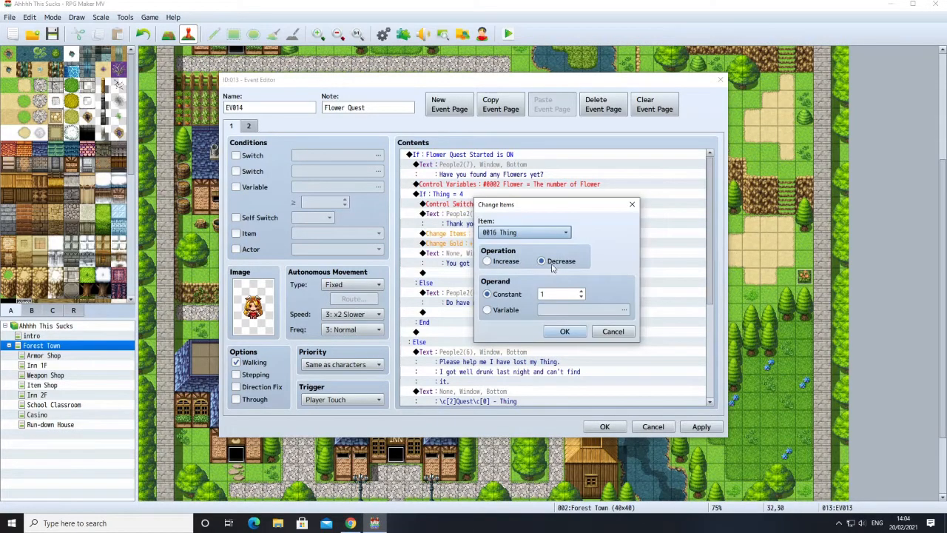
{"action": "left_click", "coordinate": [581, 292]}
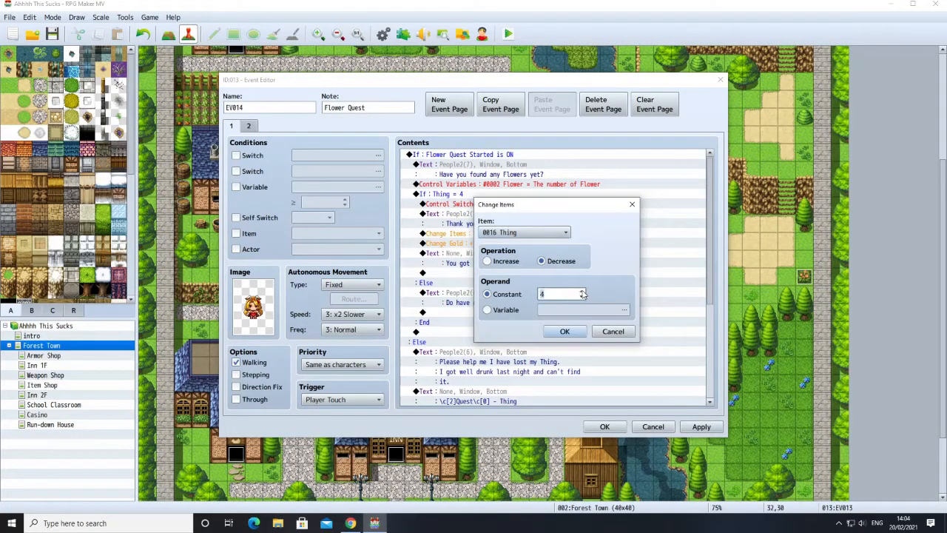
{"action": "left_click", "coordinate": [565, 330]}
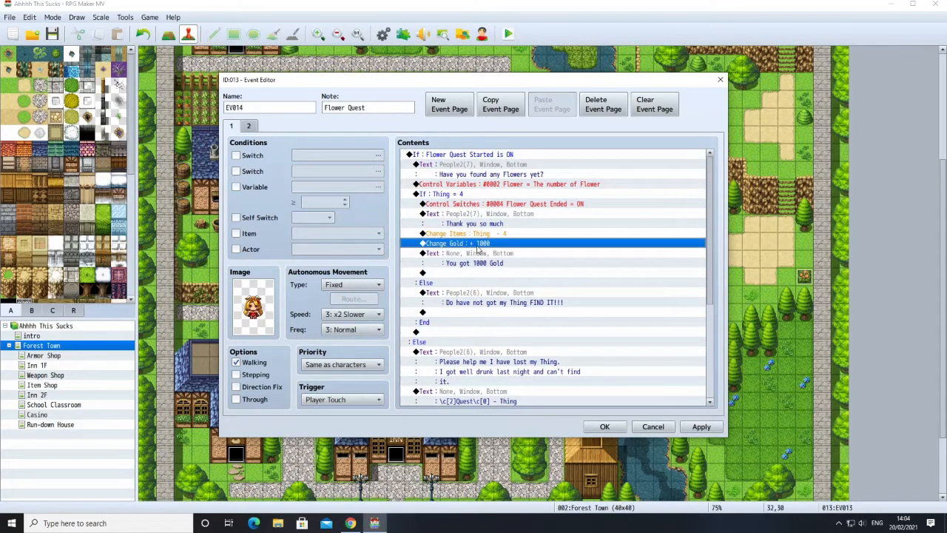
Review the Change Gold reward and the "You got 1000 Gold" message without editing them.
{"action": "right_click", "coordinate": [478, 246]}
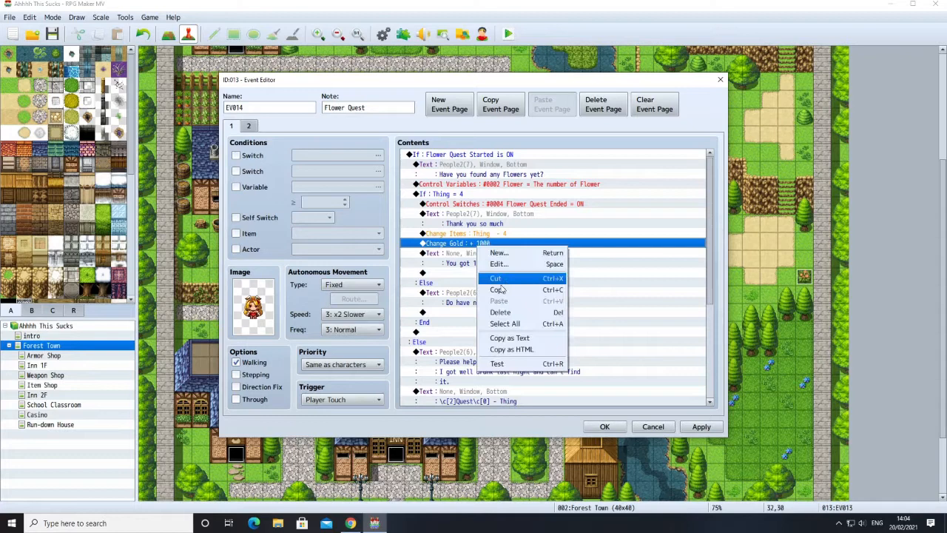
{"action": "left_click", "coordinate": [455, 273]}
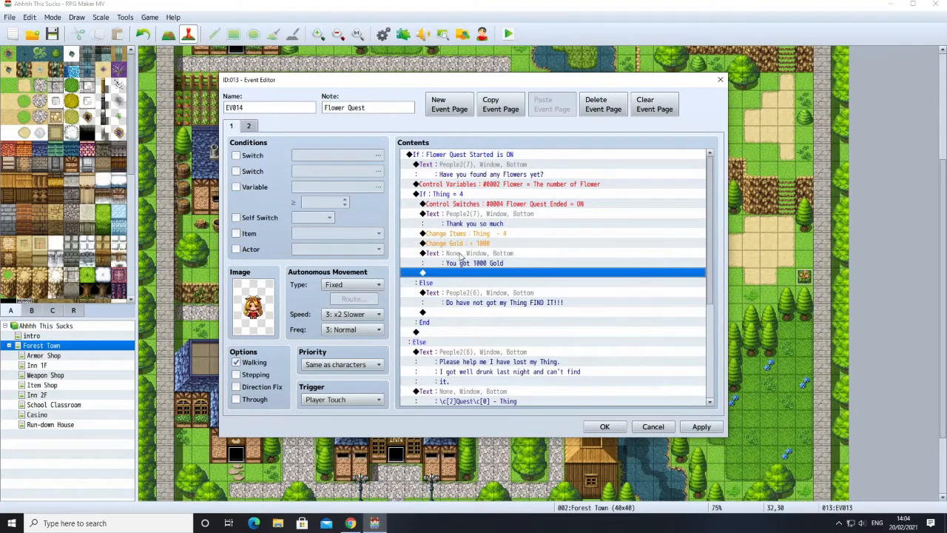
{"action": "left_click", "coordinate": [463, 256]}
{"action": "right_click", "coordinate": [462, 256]}
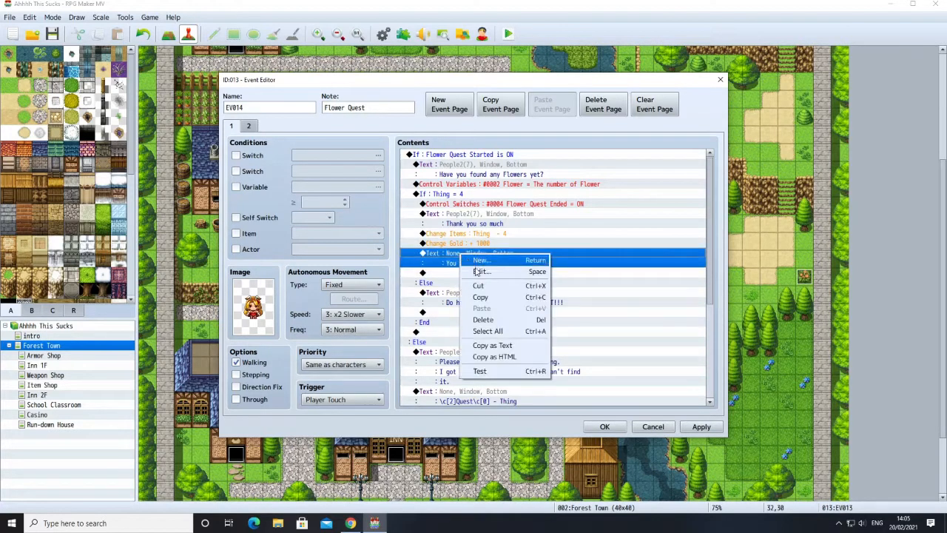
{"action": "left_click", "coordinate": [478, 271]}
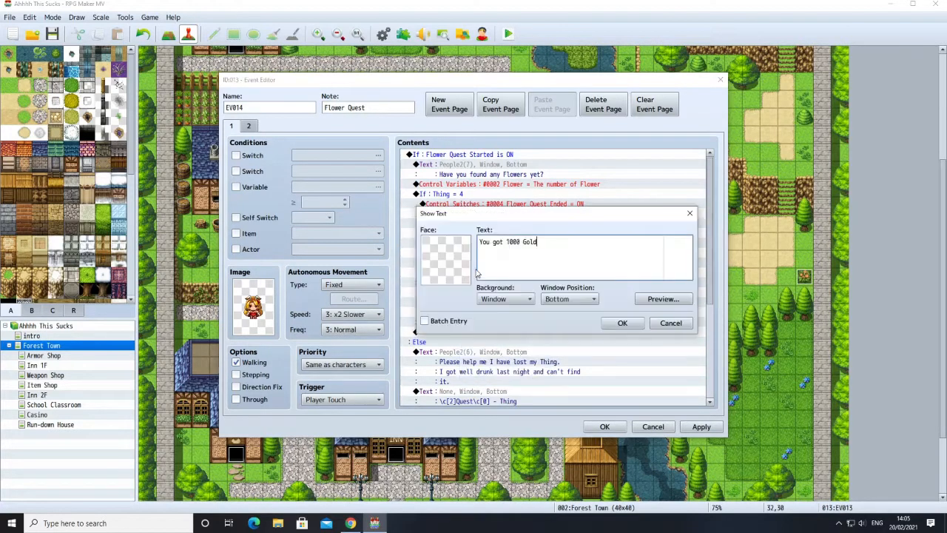
{"action": "left_click", "coordinate": [620, 323]}
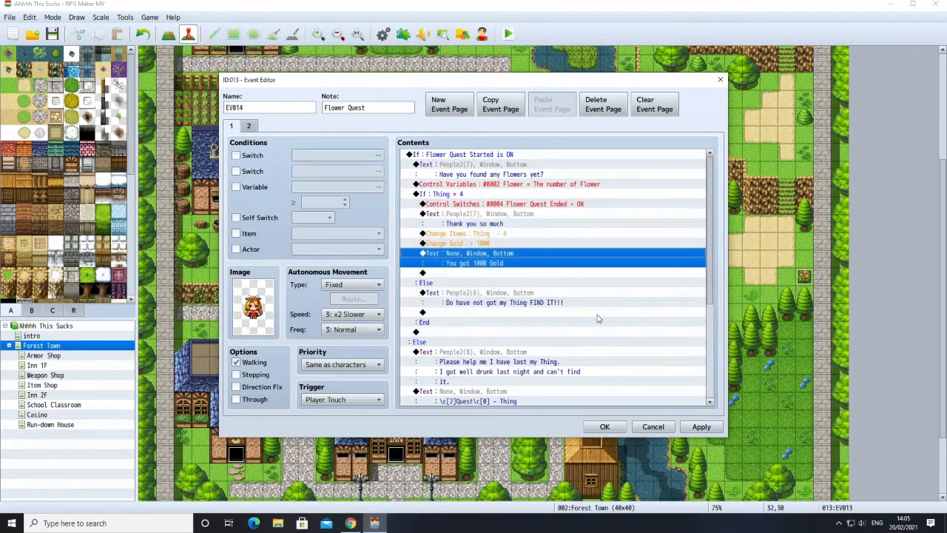
Replace the clown face on the nested Else branch's message with the blonde girl's face from People2.
{"action": "left_click", "coordinate": [478, 294]}
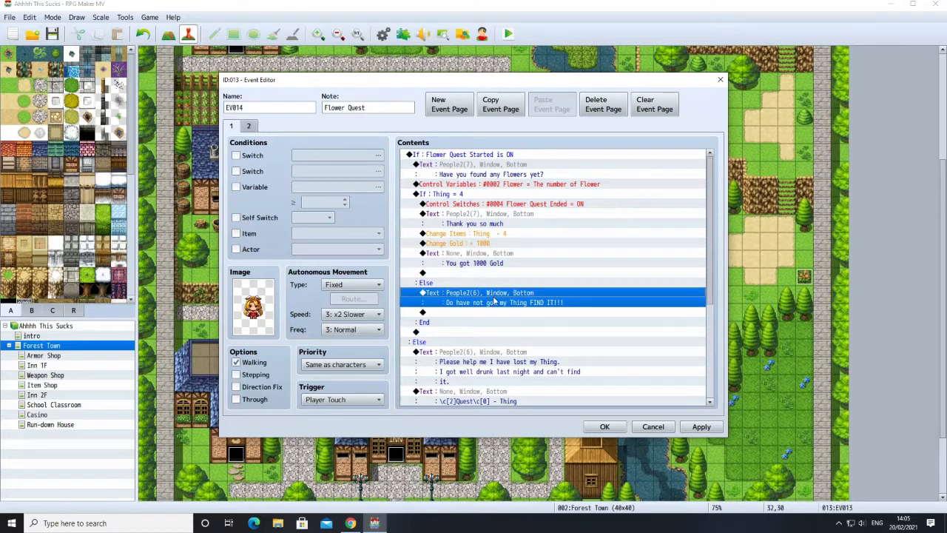
{"action": "right_click", "coordinate": [484, 297]}
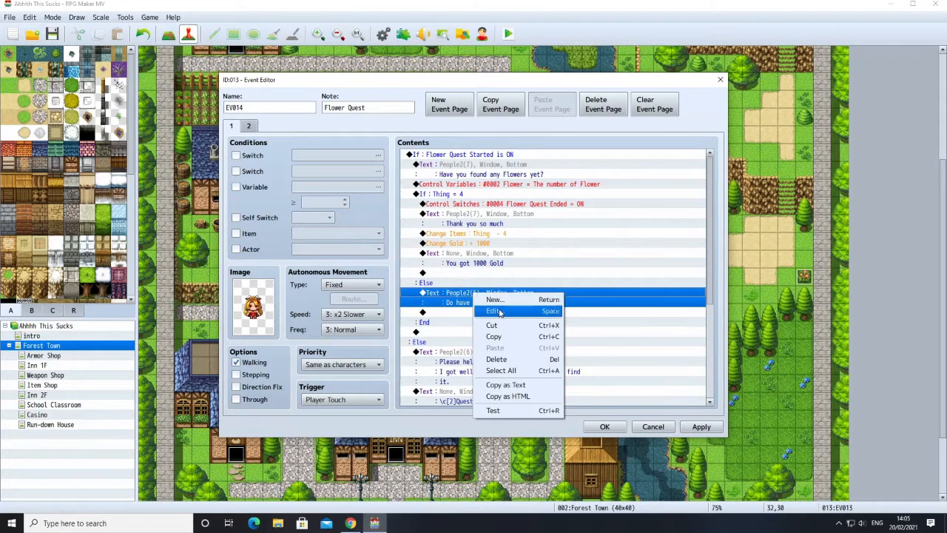
{"action": "left_click", "coordinate": [499, 313]}
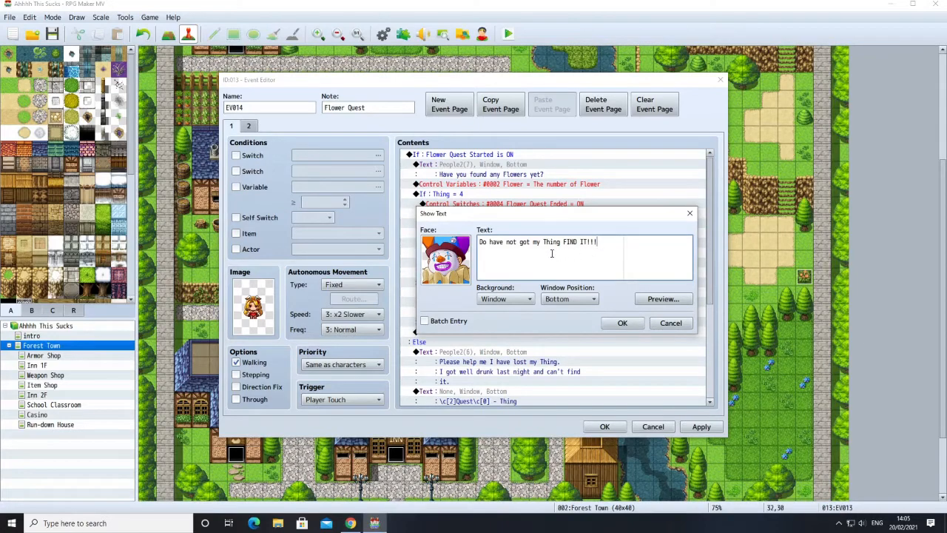
{"action": "double_click", "coordinate": [459, 257]}
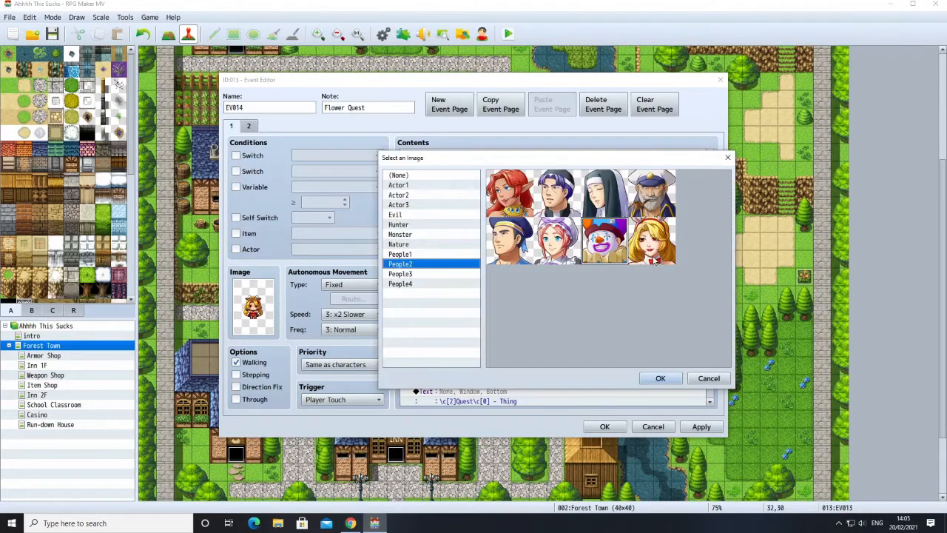
{"action": "left_click", "coordinate": [655, 259]}
{"action": "left_click", "coordinate": [660, 378]}
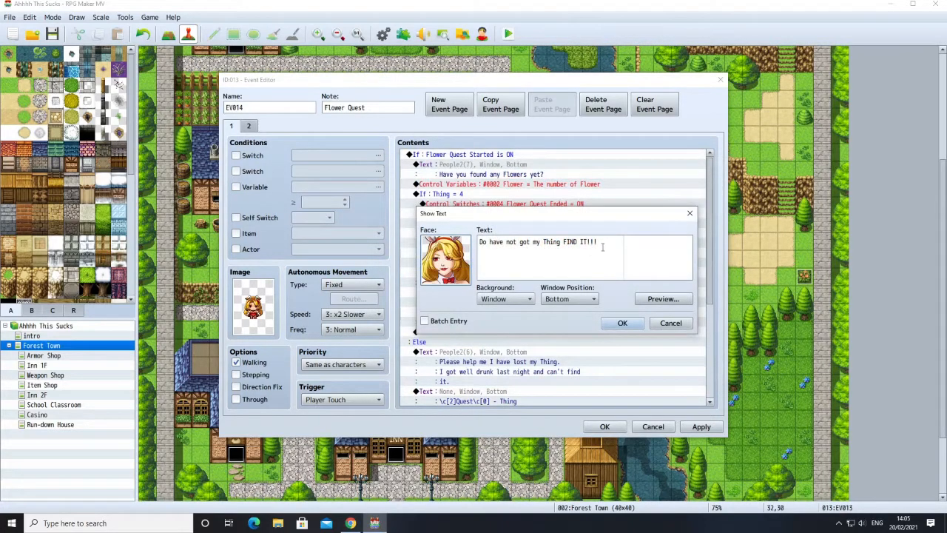
Change the nested Else branch's message text to "You don't have any flower's go away.".
{"action": "left_click_drag", "start_coordinate": [598, 244], "coordinate": [478, 245]}
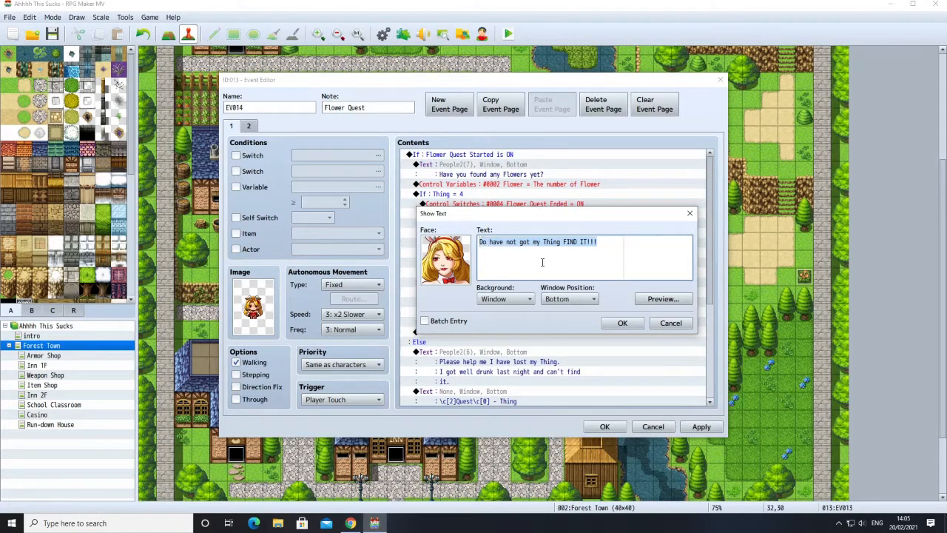
{"action": "type", "text": "You don't have any f"}
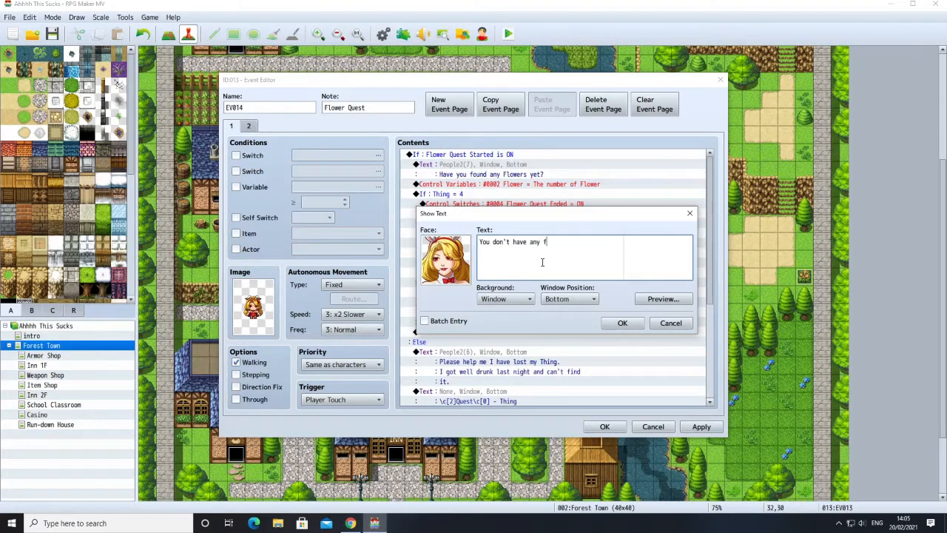
{"action": "key", "text": "BackSpace"}
{"action": "type", "text": "flowrs"}
{"action": "type", "text": "wer"}
{"action": "type", "text": "'s "}
{"action": "type", "text": "go awa"}
{"action": "type", "text": "y."}
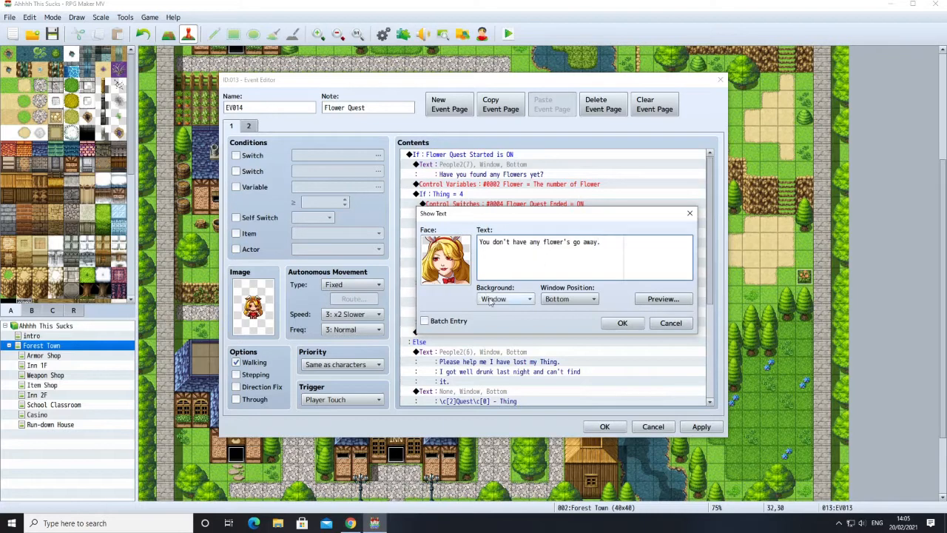
{"action": "left_click", "coordinate": [623, 323]}
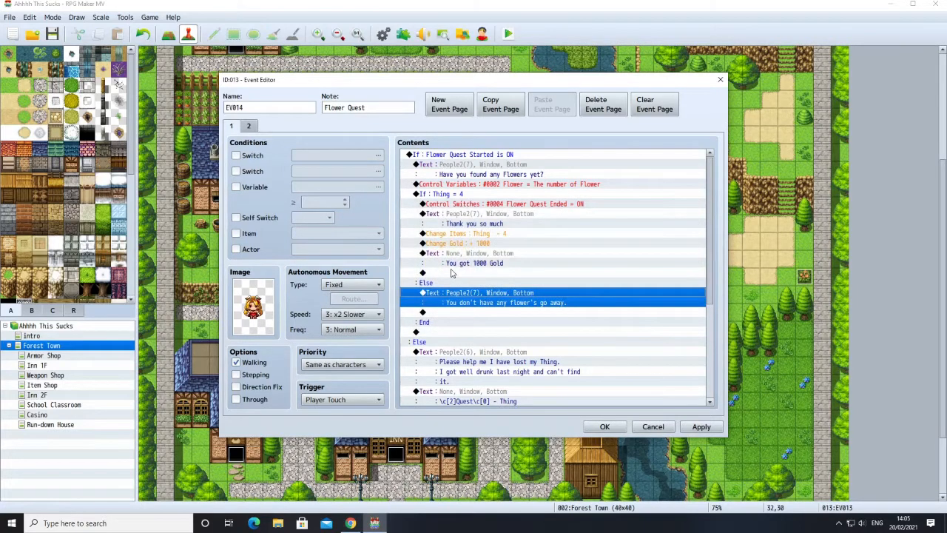
{"action": "scroll", "coordinate": [456, 286], "scroll_direction": "down", "scroll_amount": 1}
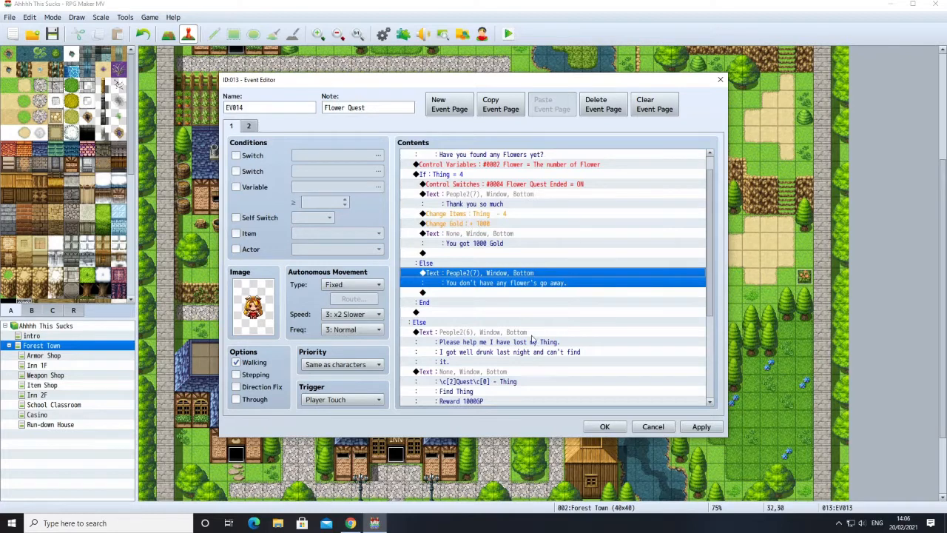
{"action": "scroll", "coordinate": [515, 285], "scroll_direction": "up", "scroll_amount": 1}
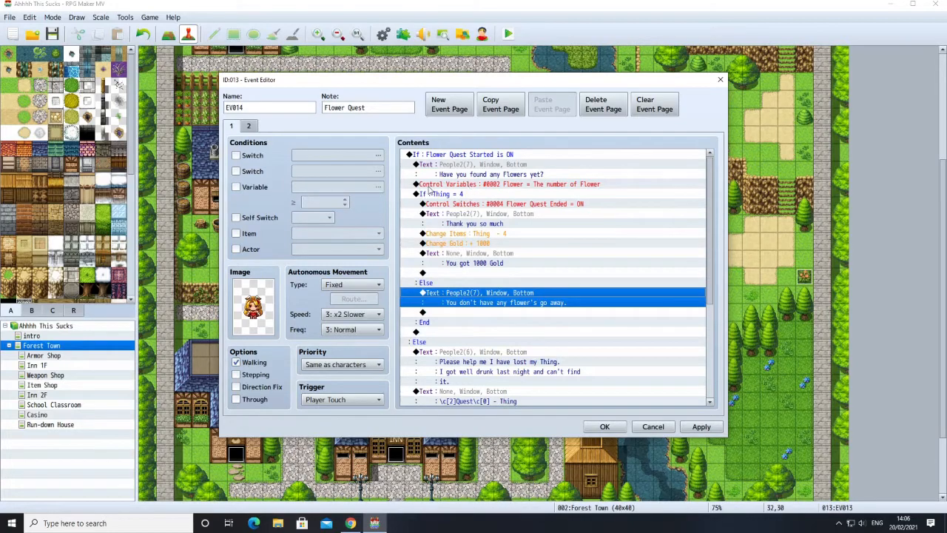
{"action": "scroll", "coordinate": [509, 185], "scroll_direction": "down", "scroll_amount": 1}
{"action": "scroll", "coordinate": [509, 186], "scroll_direction": "down", "scroll_amount": 2}
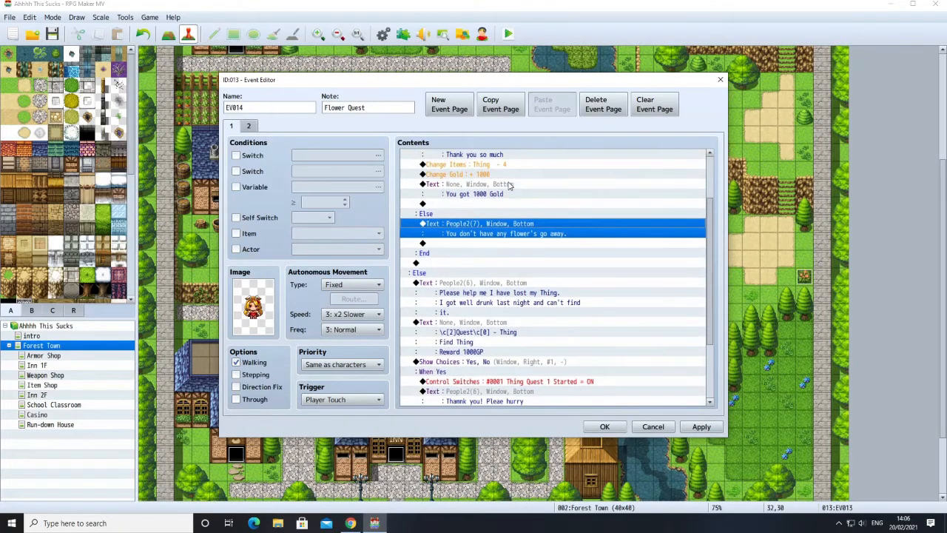
{"action": "scroll", "coordinate": [468, 296], "scroll_direction": "up", "scroll_amount": 3}
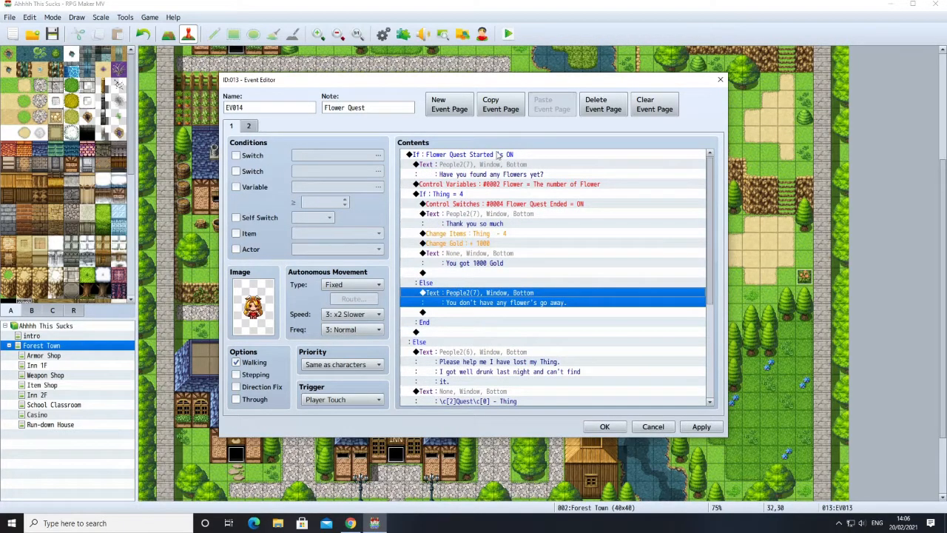
Examine the Flower Quest event's commands from the Flower Quest Started condition down to the outer Else branch.
{"action": "scroll", "coordinate": [469, 381], "scroll_direction": "down", "scroll_amount": 1}
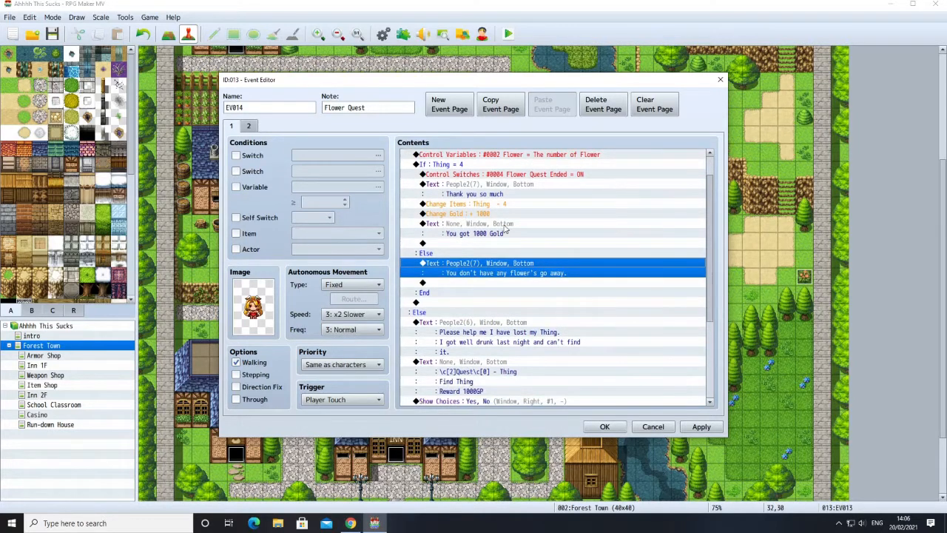
{"action": "scroll", "coordinate": [527, 294], "scroll_direction": "up", "scroll_amount": 1}
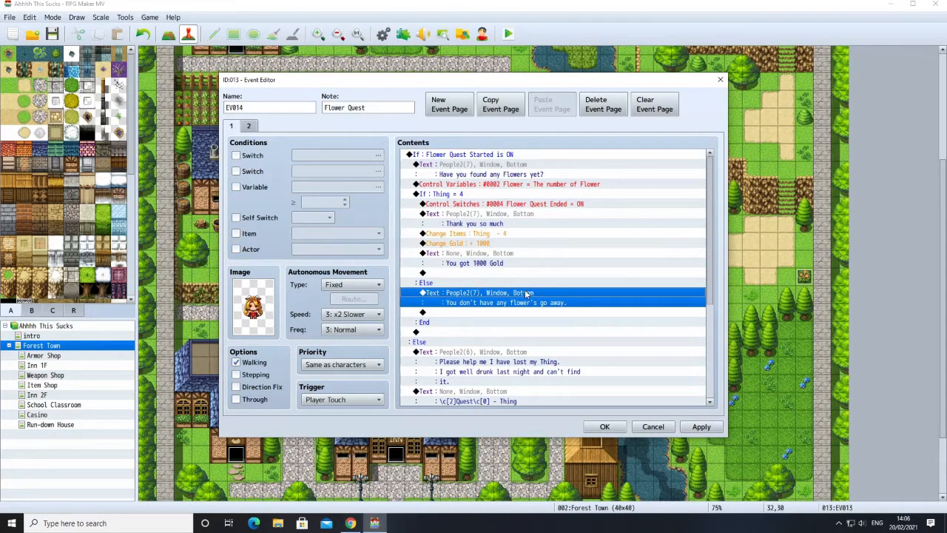
{"action": "scroll", "coordinate": [527, 294], "scroll_direction": "down", "scroll_amount": 1}
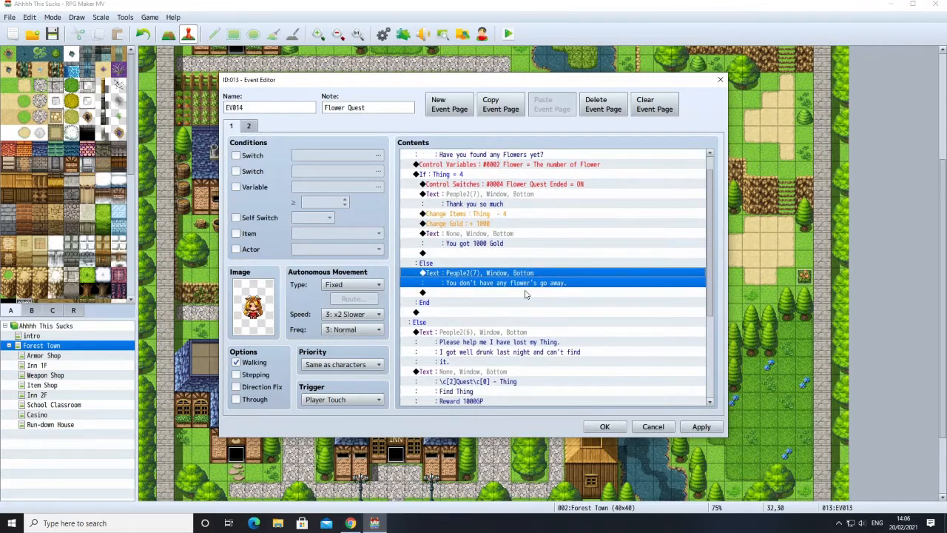
{"action": "scroll", "coordinate": [525, 295], "scroll_direction": "down", "scroll_amount": 1}
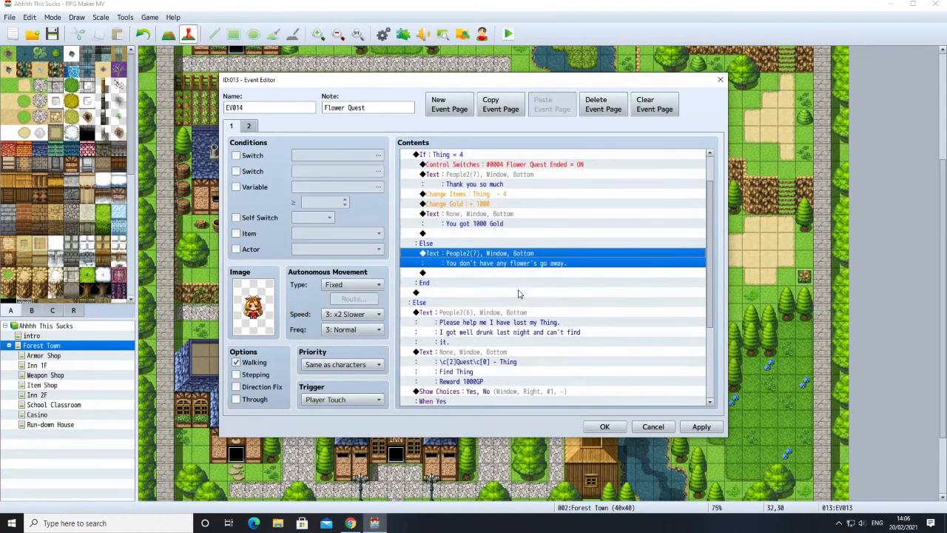
{"action": "scroll", "coordinate": [473, 274], "scroll_direction": "down", "scroll_amount": 3}
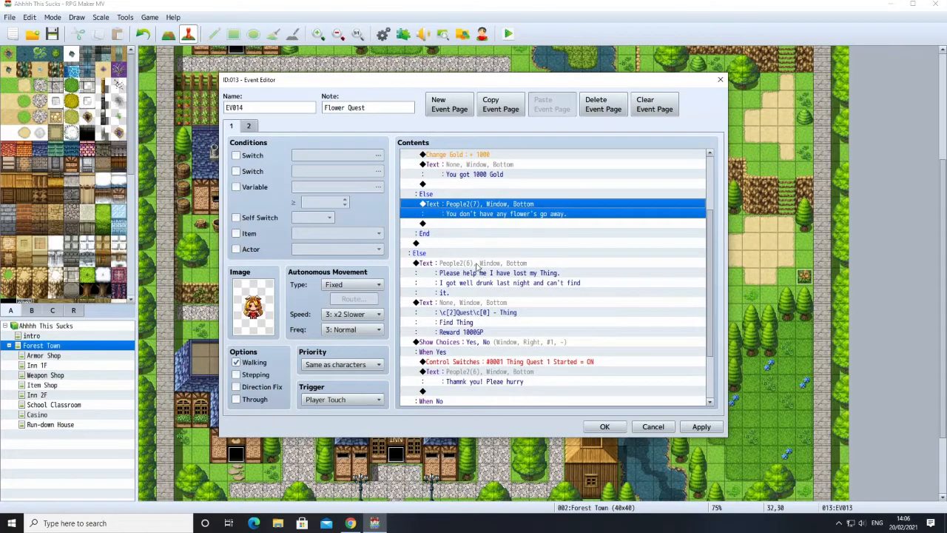
{"action": "scroll", "coordinate": [476, 264], "scroll_direction": "up", "scroll_amount": 2}
{"action": "scroll", "coordinate": [476, 264], "scroll_direction": "up", "scroll_amount": 3}
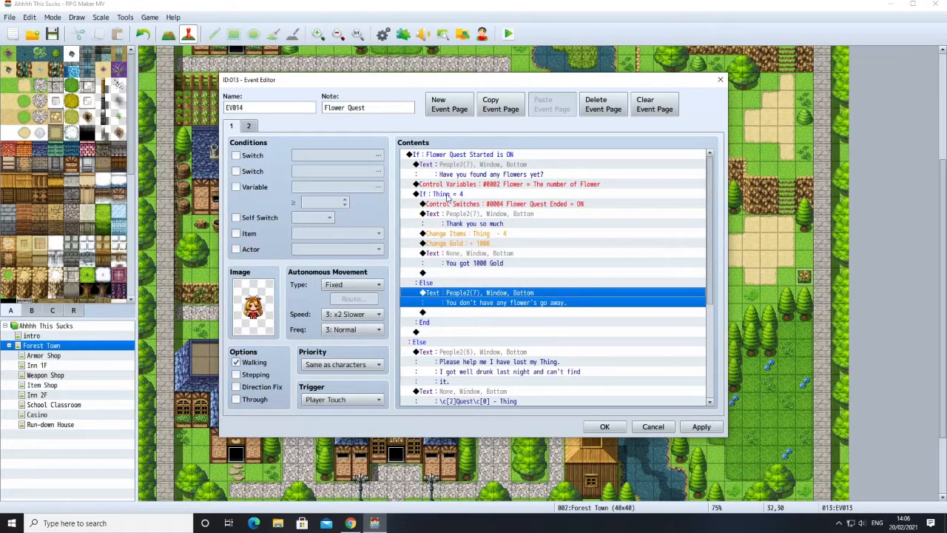
{"action": "scroll", "coordinate": [444, 264], "scroll_direction": "down", "scroll_amount": 4}
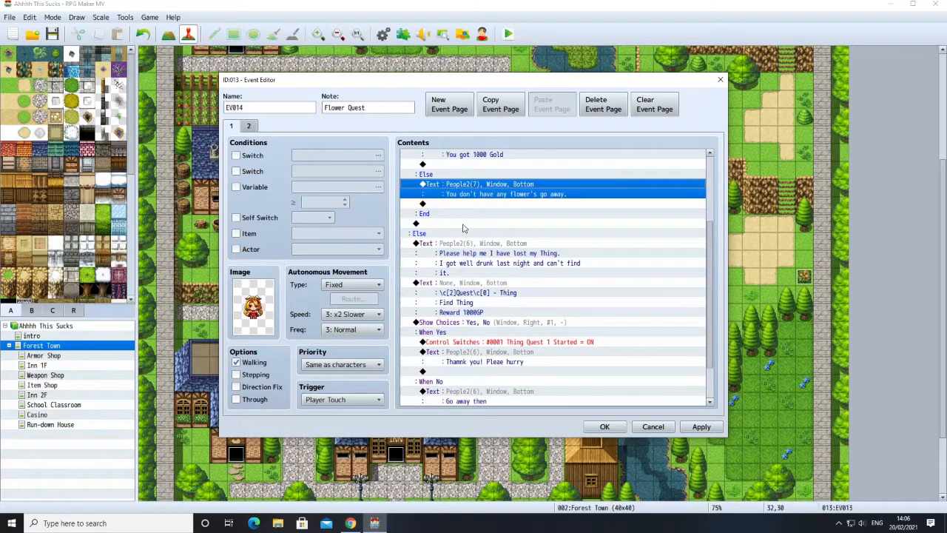
{"action": "scroll", "coordinate": [484, 248], "scroll_direction": "up", "scroll_amount": 2}
{"action": "scroll", "coordinate": [487, 251], "scroll_direction": "up", "scroll_amount": 3}
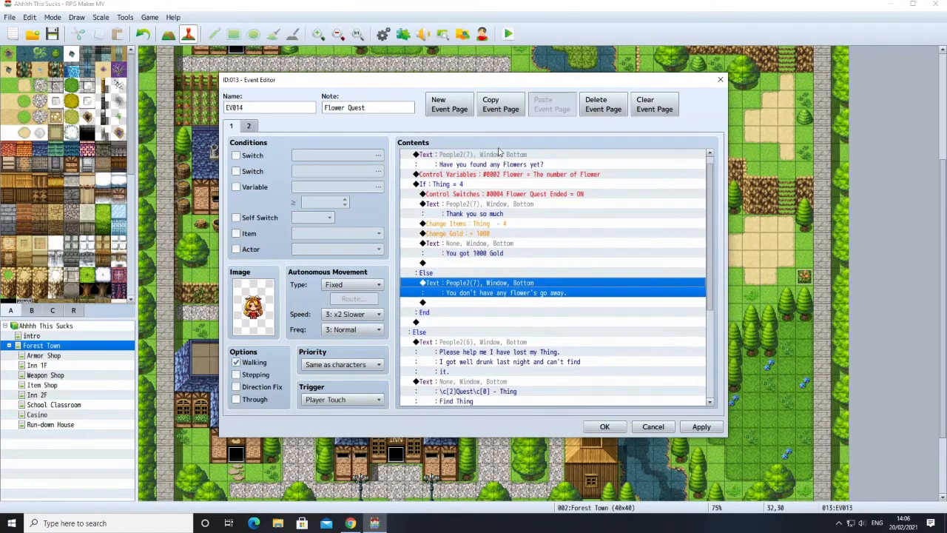
{"action": "scroll", "coordinate": [482, 285], "scroll_direction": "down", "scroll_amount": 3}
{"action": "scroll", "coordinate": [484, 285], "scroll_direction": "down", "scroll_amount": 1}
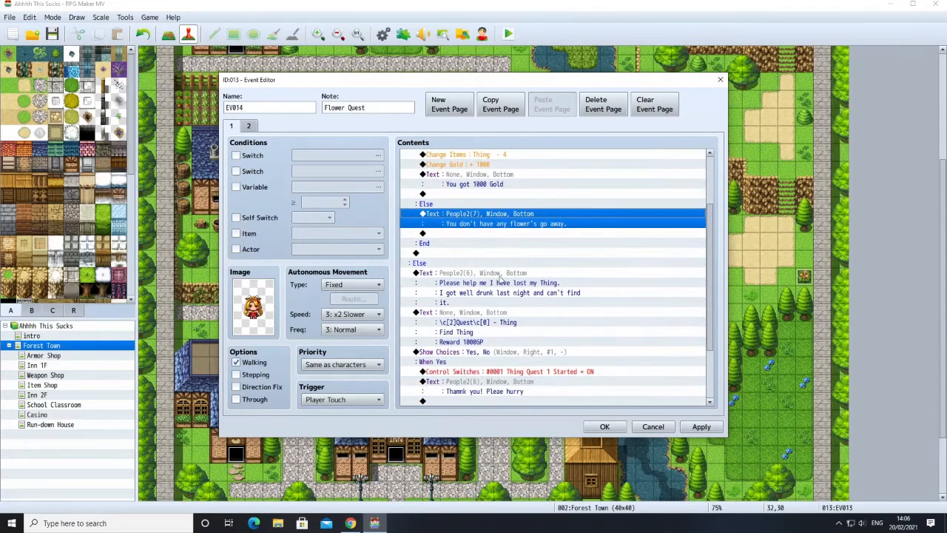
Replace the clown face on the outer Else branch's opening message with the blonde girl's face from People2.
{"action": "scroll", "coordinate": [502, 280], "scroll_direction": "down", "scroll_amount": 2}
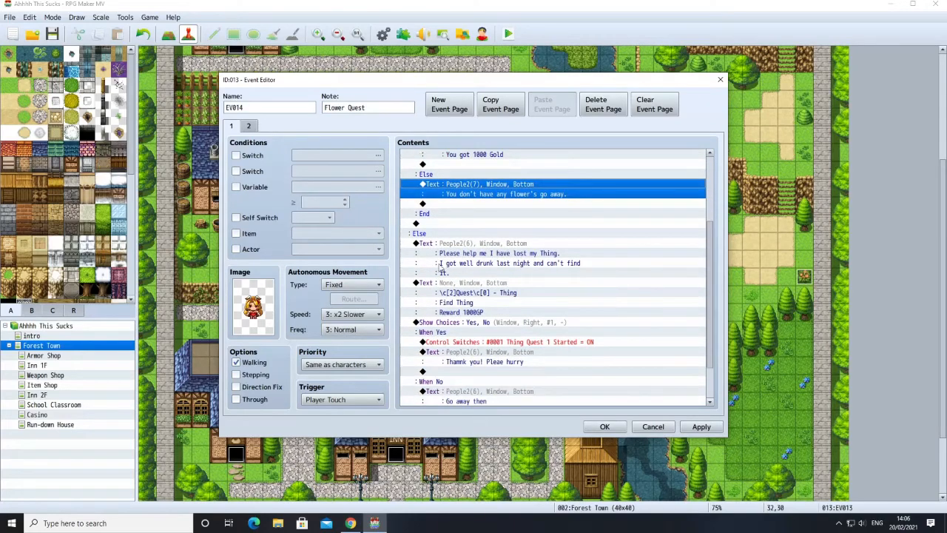
{"action": "left_click", "coordinate": [457, 253]}
{"action": "right_click", "coordinate": [457, 254]}
{"action": "left_click", "coordinate": [478, 265]}
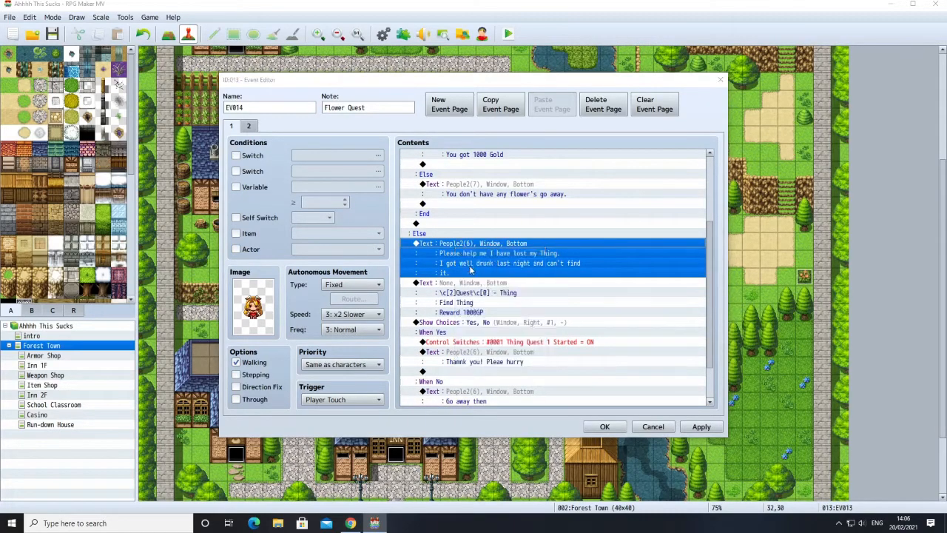
{"action": "double_click", "coordinate": [455, 270]}
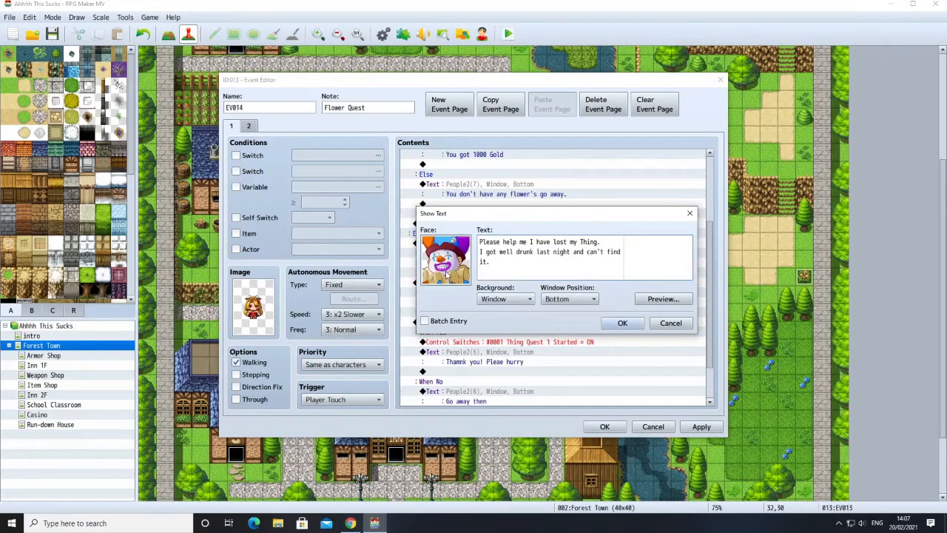
{"action": "left_click", "coordinate": [640, 259]}
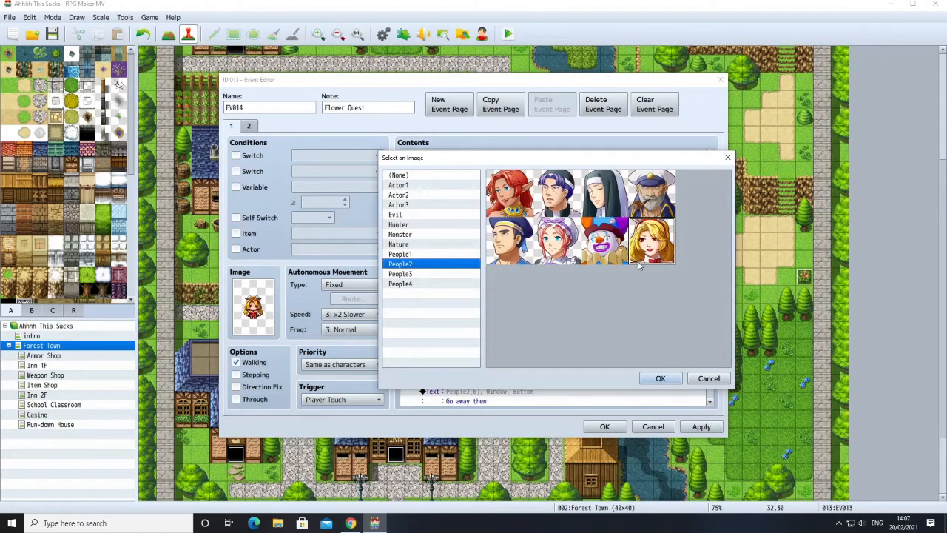
{"action": "left_click", "coordinate": [660, 378]}
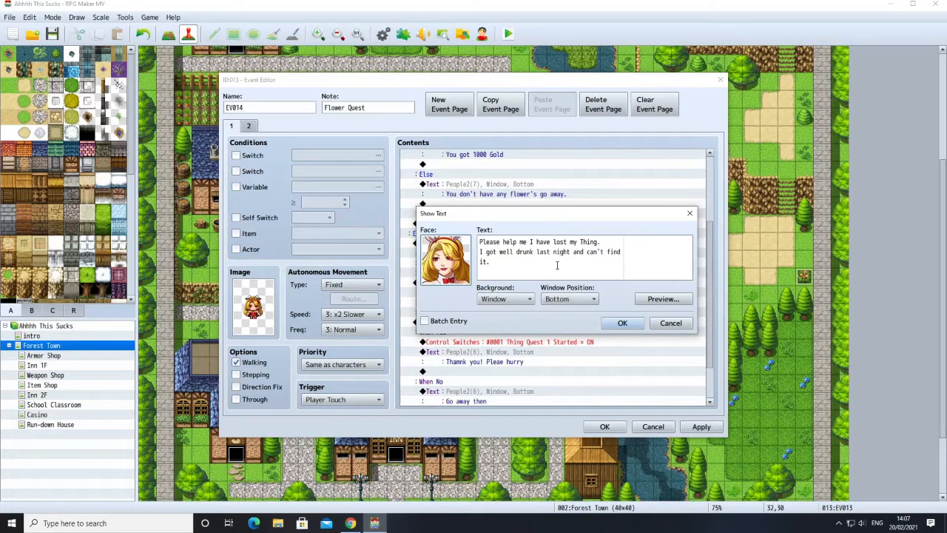
Change the outer Else branch's opening message text to "I like flowers find me some.".
{"action": "left_click_drag", "start_coordinate": [557, 265], "coordinate": [479, 241]}
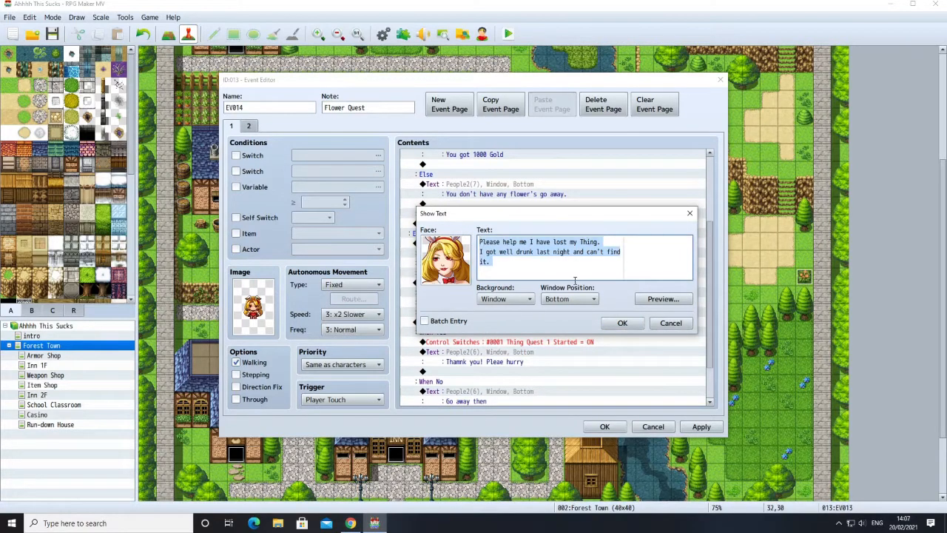
{"action": "type", "text": "I Like f"}
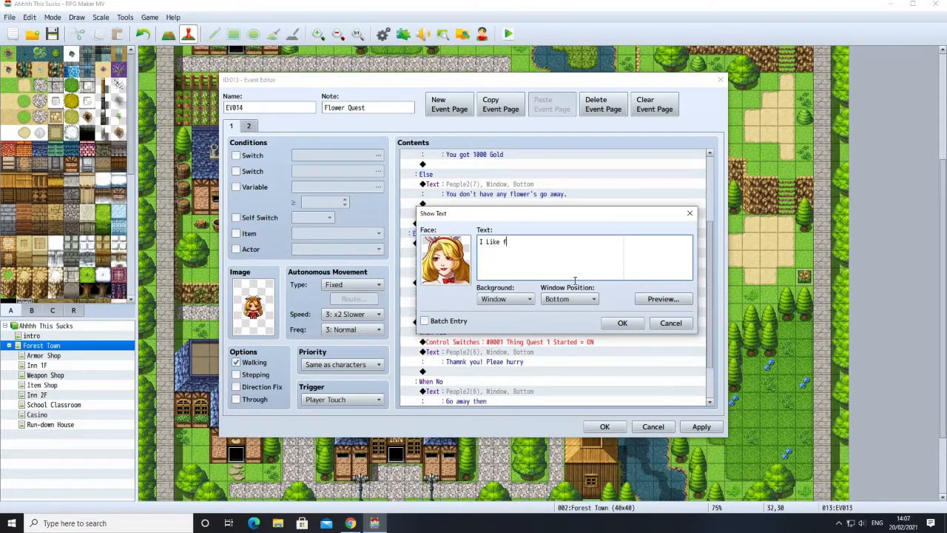
{"action": "type", "text": "l"}
{"action": "key", "text": "BackSpace"}
{"action": "key", "text": "BackSpace"}
{"action": "type", "text": "lowers find me some"}
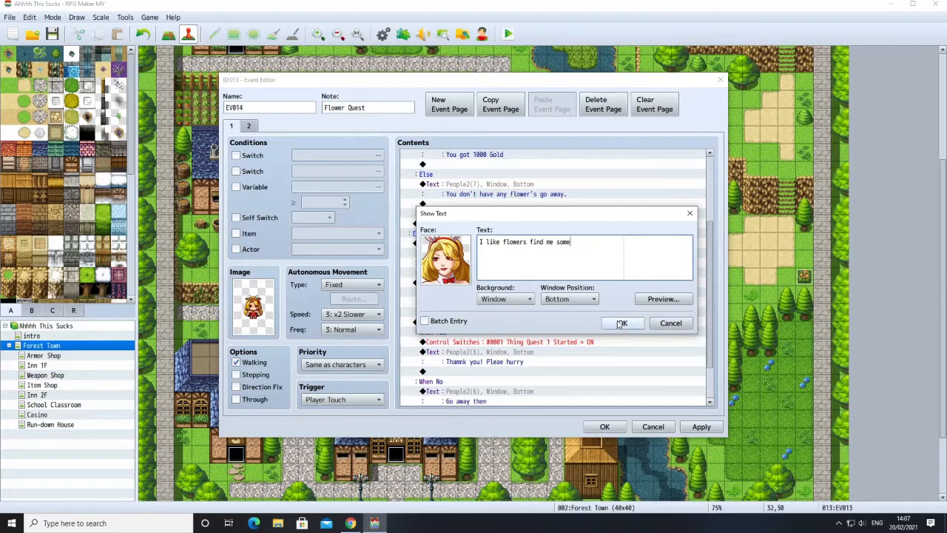
{"action": "left_click", "coordinate": [581, 247]}
{"action": "type", "text": "."}
{"action": "left_click", "coordinate": [622, 323]}
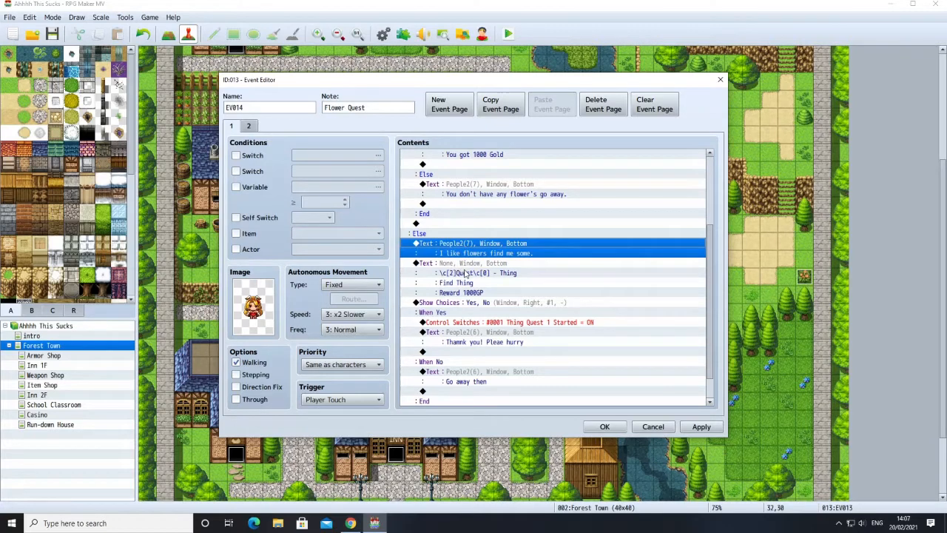
Change the quest summary message's title to "\c[2]Quest\c[0] - Flowers" and its objective line to "Find 4 Flowers".
{"action": "right_click", "coordinate": [466, 264]}
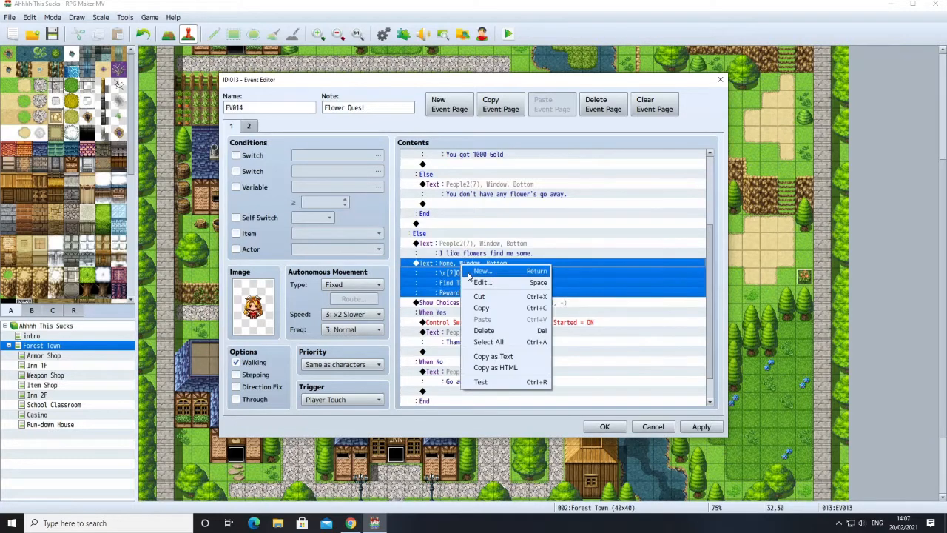
{"action": "left_click", "coordinate": [496, 278]}
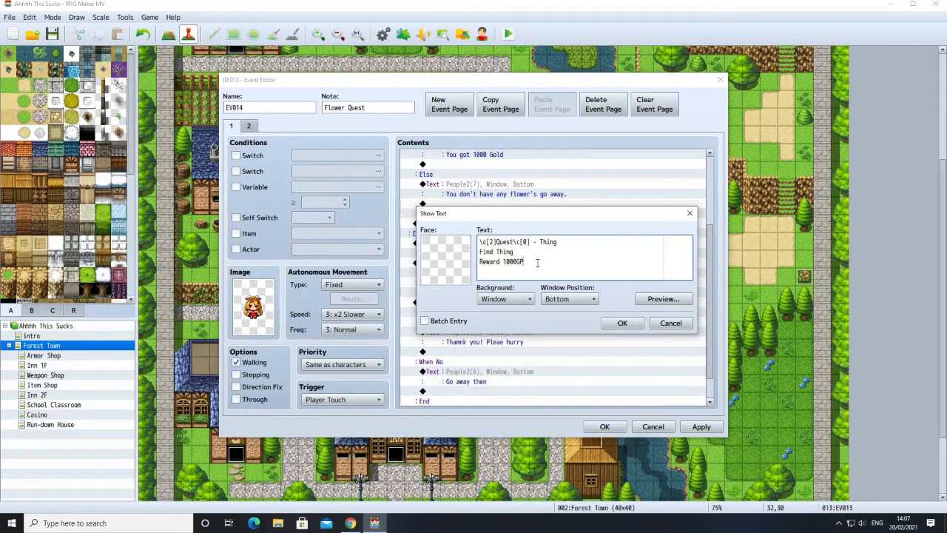
{"action": "mouse_move", "coordinate": [538, 264]}
{"action": "key", "text": "BackSpace"}
{"action": "key", "text": "BackSpace"}
{"action": "type", "text": "owers"}
{"action": "key", "text": "BackSpace"}
{"action": "key", "text": "BackSpace"}
{"action": "key", "text": "BackSpace"}
{"action": "key", "text": "BackSpace"}
{"action": "key", "text": "BackSpace"}
{"action": "type", "text": "4 Flowers"}
{"action": "left_click", "coordinate": [622, 324]}
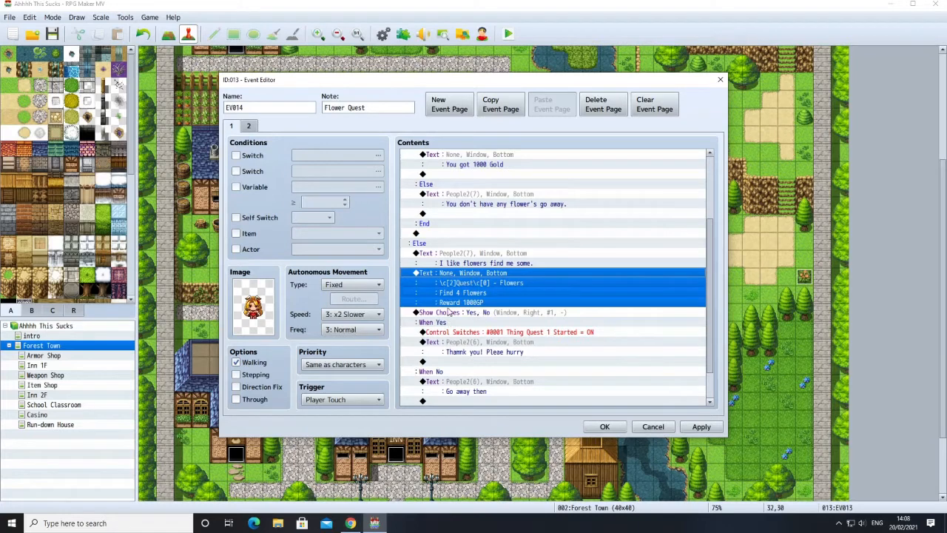
Review the Show Choices command's Yes and No options without changing them.
{"action": "left_click", "coordinate": [449, 313]}
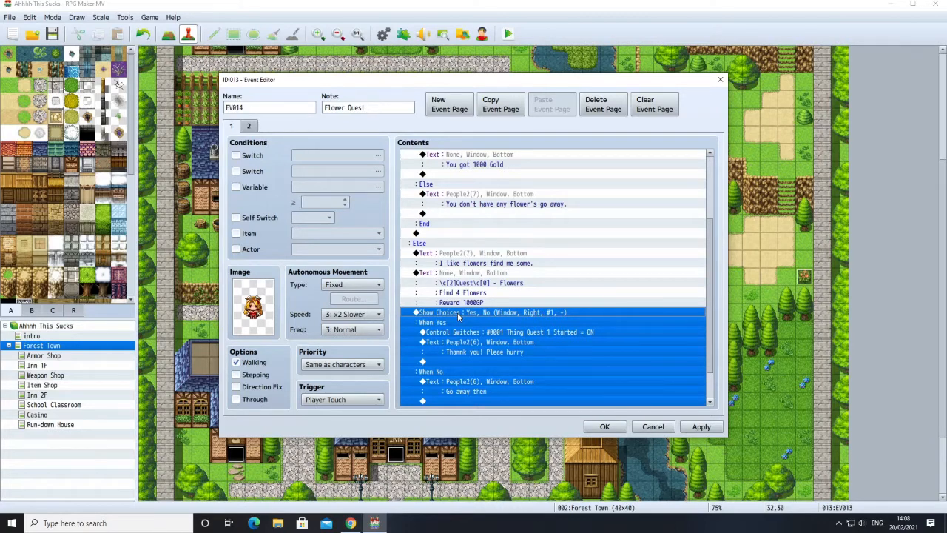
{"action": "right_click", "coordinate": [457, 313]}
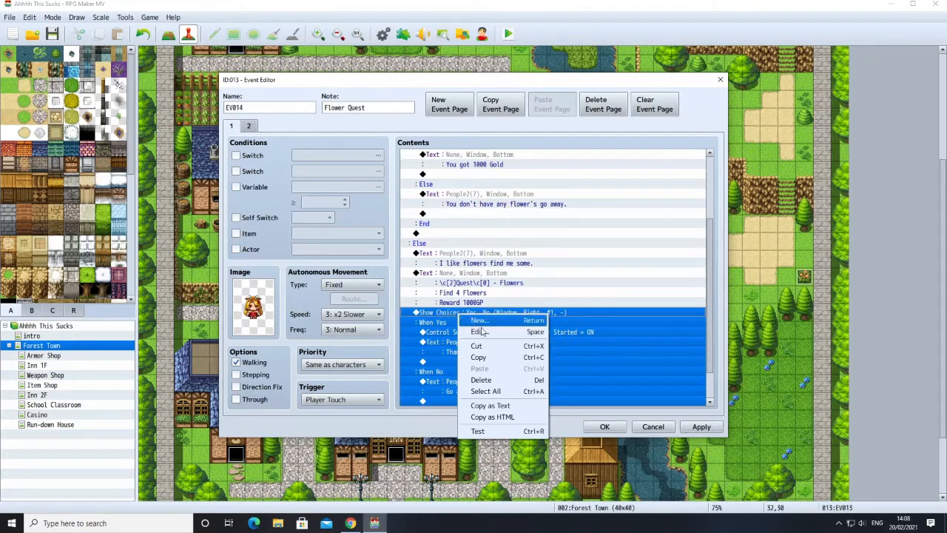
{"action": "left_click", "coordinate": [481, 334]}
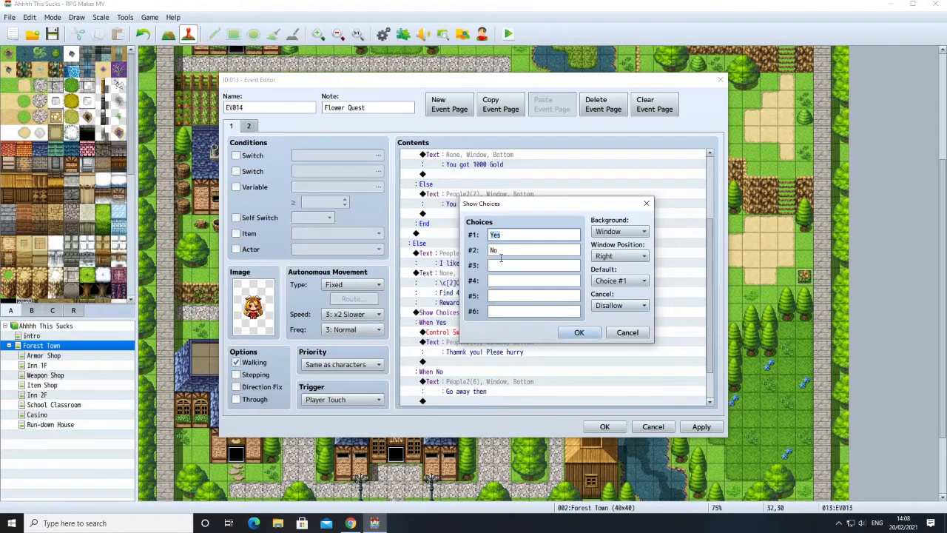
{"action": "left_click", "coordinate": [578, 333]}
{"action": "scroll", "coordinate": [511, 347], "scroll_direction": "down", "scroll_amount": 1}
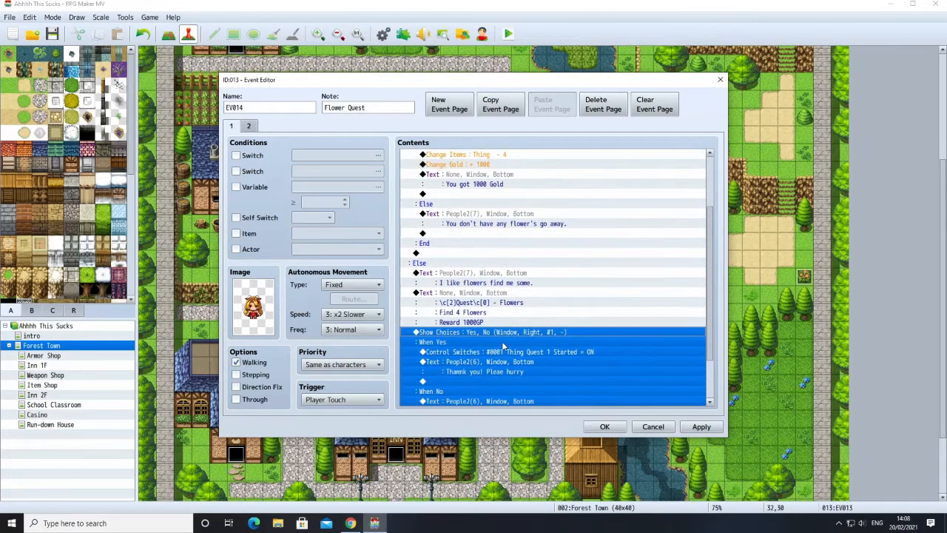
Replace the clown face on the When Yes branch's message with the blonde girl's face from People2.
{"action": "left_click", "coordinate": [460, 353]}
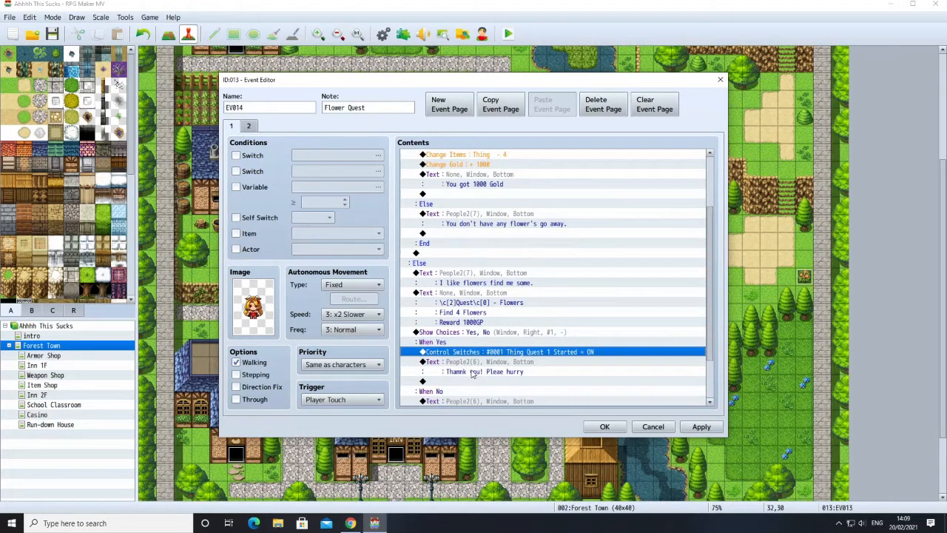
{"action": "left_click", "coordinate": [459, 372]}
{"action": "right_click", "coordinate": [457, 370]}
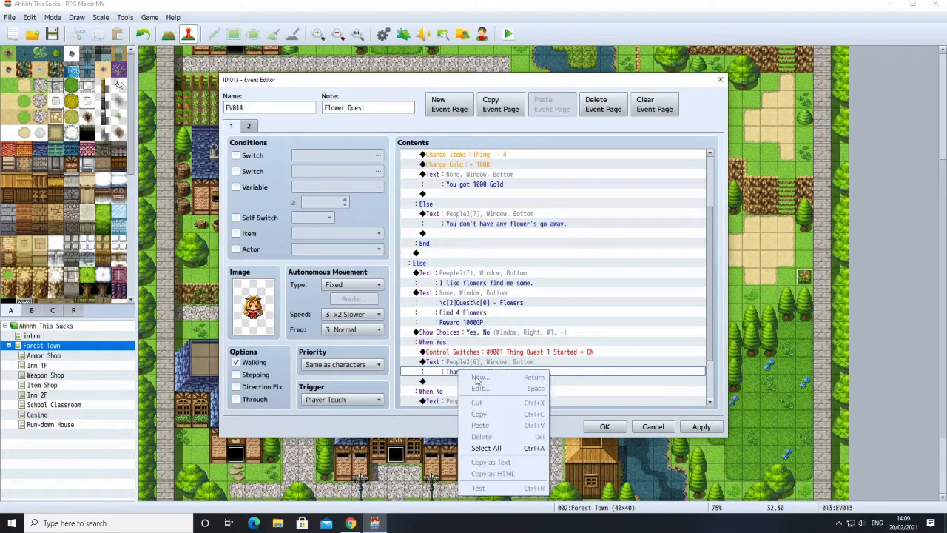
{"action": "left_click", "coordinate": [449, 364]}
{"action": "right_click", "coordinate": [449, 364]}
{"action": "left_click", "coordinate": [464, 382]}
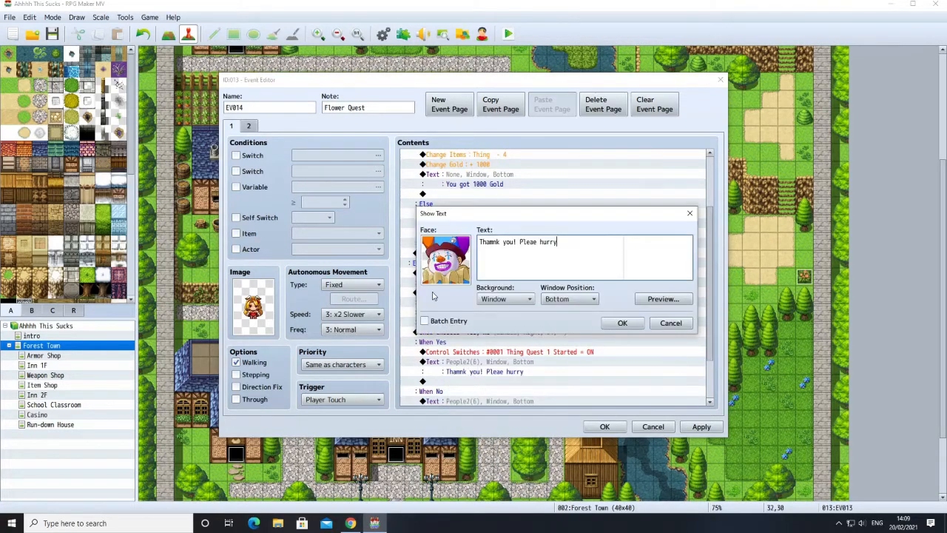
{"action": "double_click", "coordinate": [437, 285]}
{"action": "left_click", "coordinate": [649, 245]}
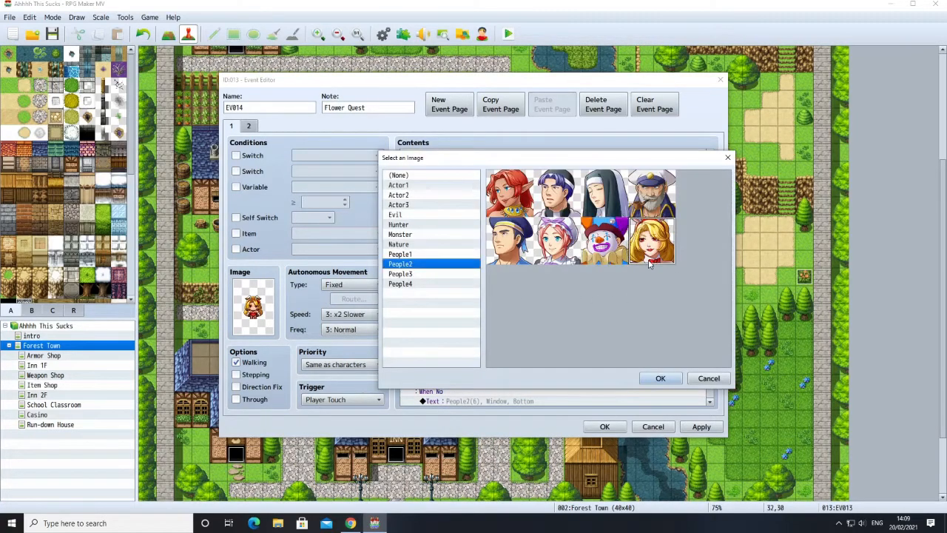
{"action": "left_click", "coordinate": [656, 374]}
Change the When Yes branch's message text to "Thank you".
{"action": "left_click", "coordinate": [574, 249]}
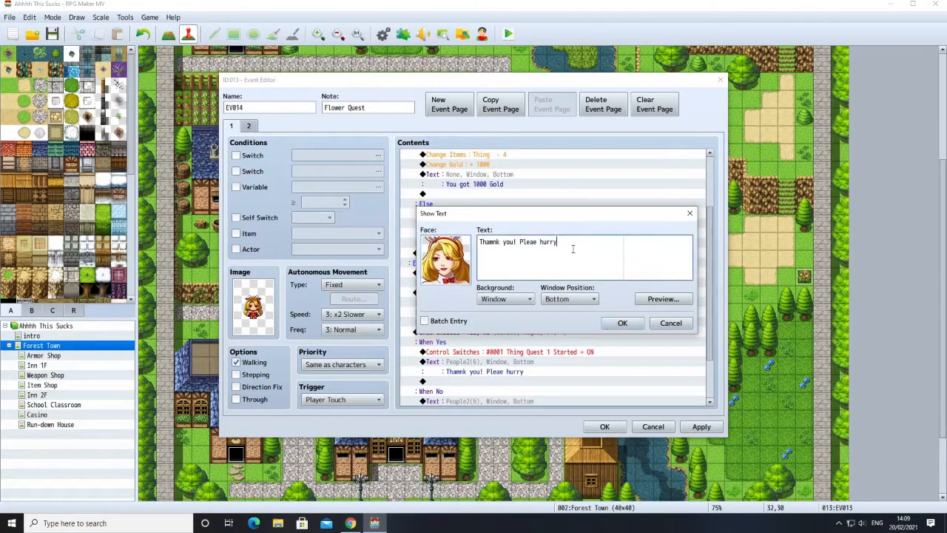
{"action": "key", "text": "BackSpace"}
{"action": "key", "text": "BackSpace"}
{"action": "key", "text": "BackSpace"}
{"action": "key", "text": "BackSpace"}
{"action": "key", "text": "BackSpace"}
{"action": "key", "text": "BackSpace"}
{"action": "key", "text": "BackSpace"}
{"action": "key", "text": "BackSpace"}
{"action": "key", "text": "BackSpace"}
{"action": "key", "text": "BackSpace"}
{"action": "key", "text": "BackSpace"}
{"action": "key", "text": "BackSpace"}
{"action": "key", "text": "BackSpace"}
{"action": "key", "text": "BackSpace"}
{"action": "key", "text": "BackSpace"}
{"action": "key", "text": "BackSpace"}
{"action": "key", "text": "BackSpace"}
{"action": "key", "text": "BackSpace"}
{"action": "key", "text": "BackSpace"}
{"action": "key", "text": "BackSpace"}
{"action": "type", "text": "Thank you"}
{"action": "left_click", "coordinate": [622, 322]}
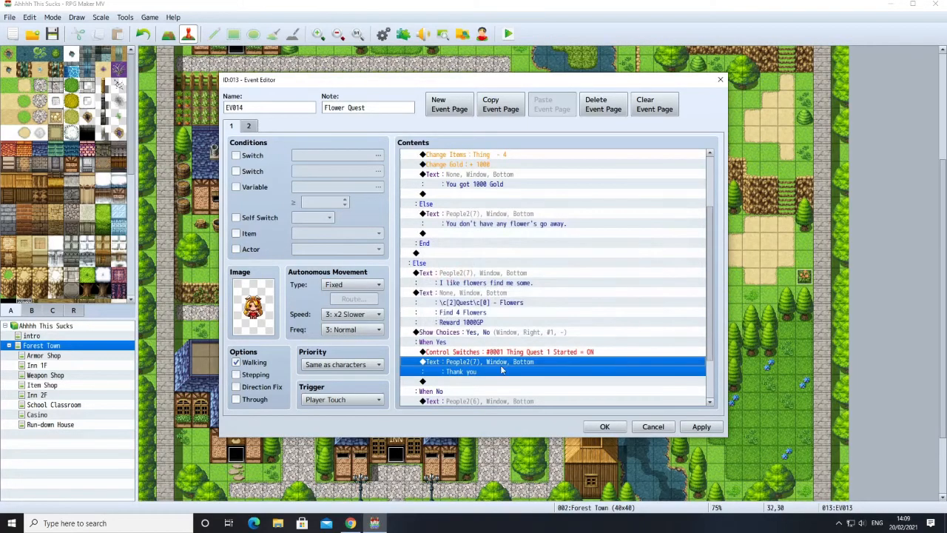
Replace the clown face on the When No branch's "Go away then" message with the blonde girl's face from People2.
{"action": "scroll", "coordinate": [499, 370], "scroll_direction": "down", "scroll_amount": 1}
{"action": "left_click", "coordinate": [448, 372]}
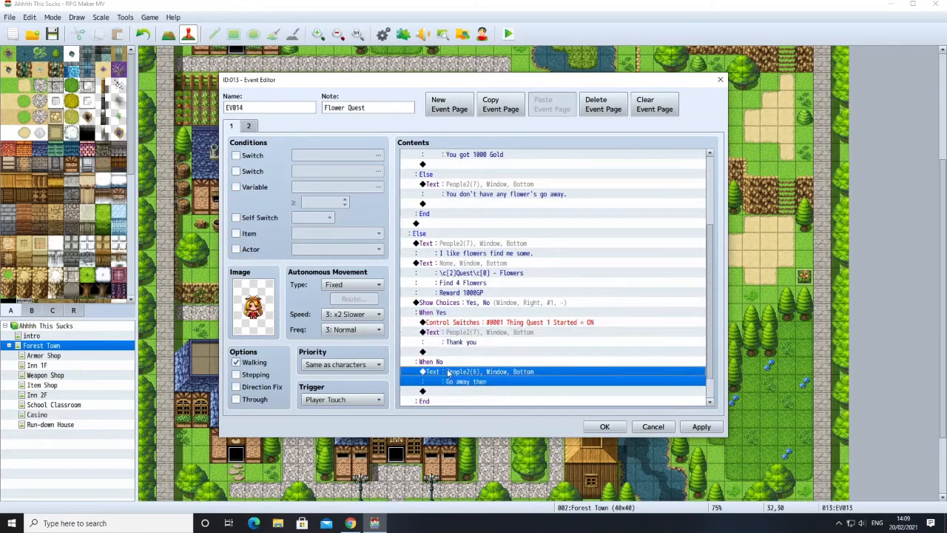
{"action": "right_click", "coordinate": [448, 372]}
{"action": "left_click", "coordinate": [472, 389]}
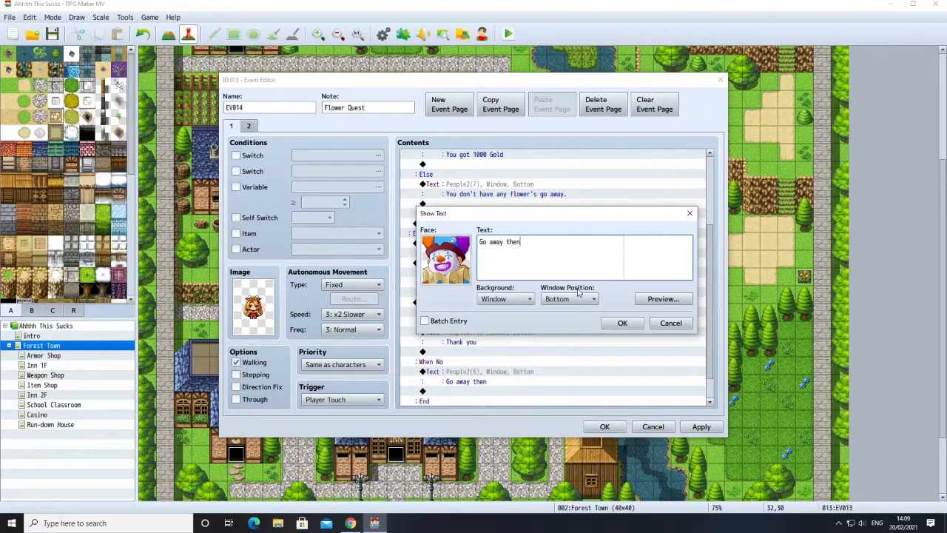
{"action": "double_click", "coordinate": [425, 271]}
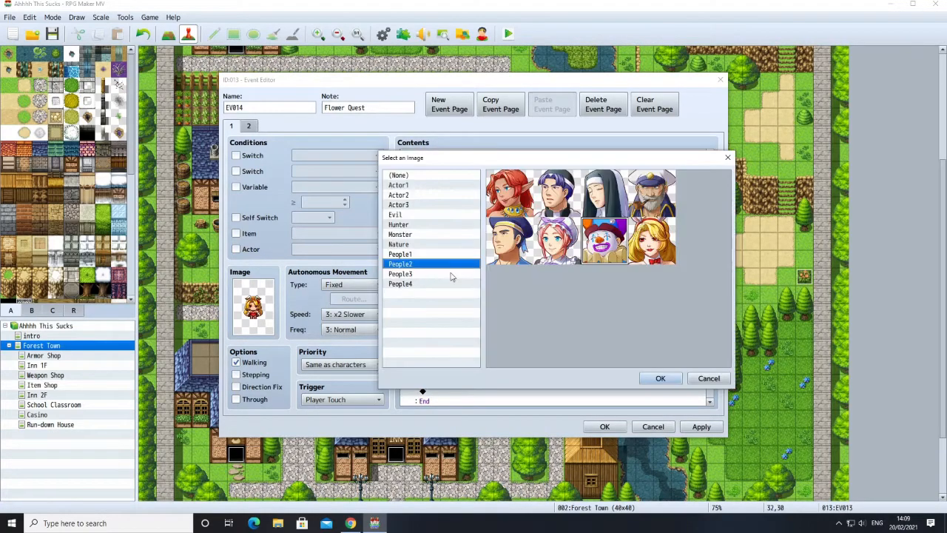
{"action": "left_click", "coordinate": [651, 381]}
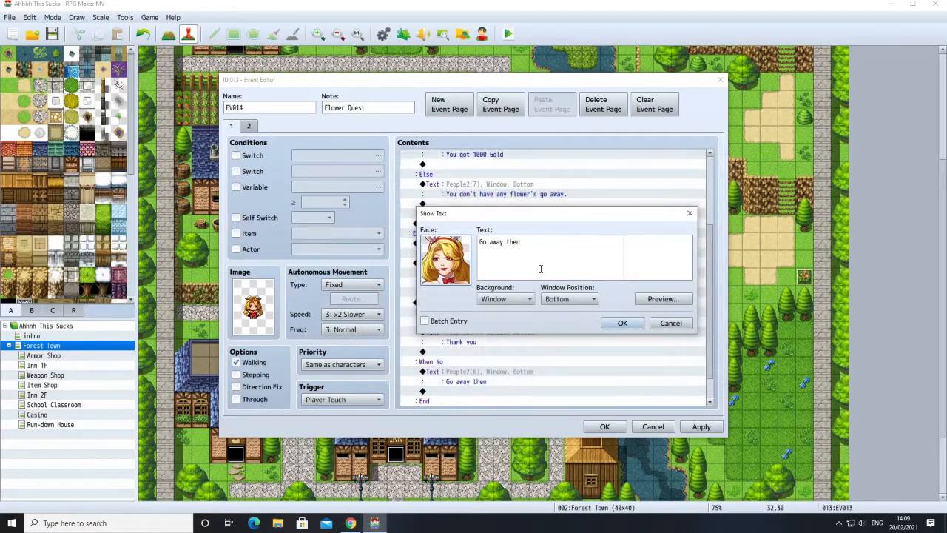
{"action": "left_click", "coordinate": [634, 328]}
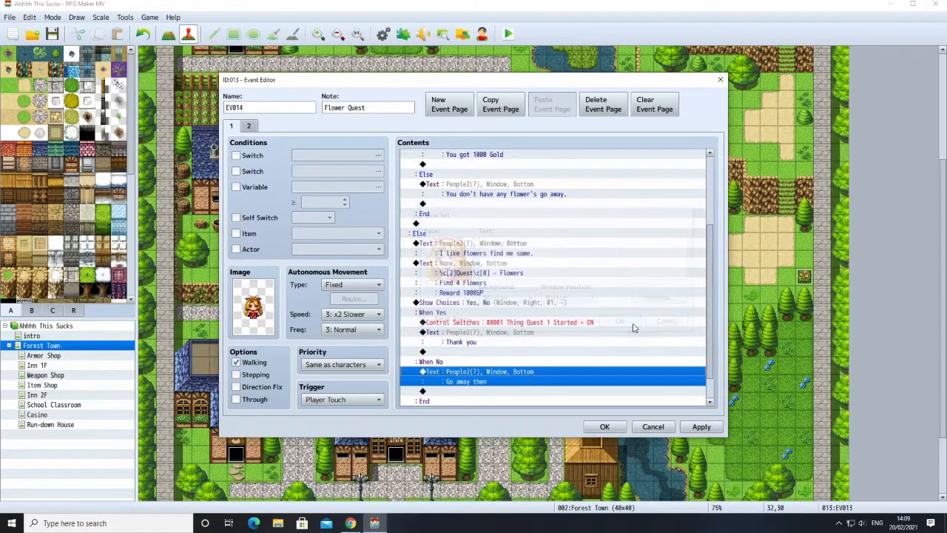
Look over the remaining quest branches, apply the edits to the Flower Quest event and close its editor.
{"action": "scroll", "coordinate": [510, 390], "scroll_direction": "down", "scroll_amount": 1}
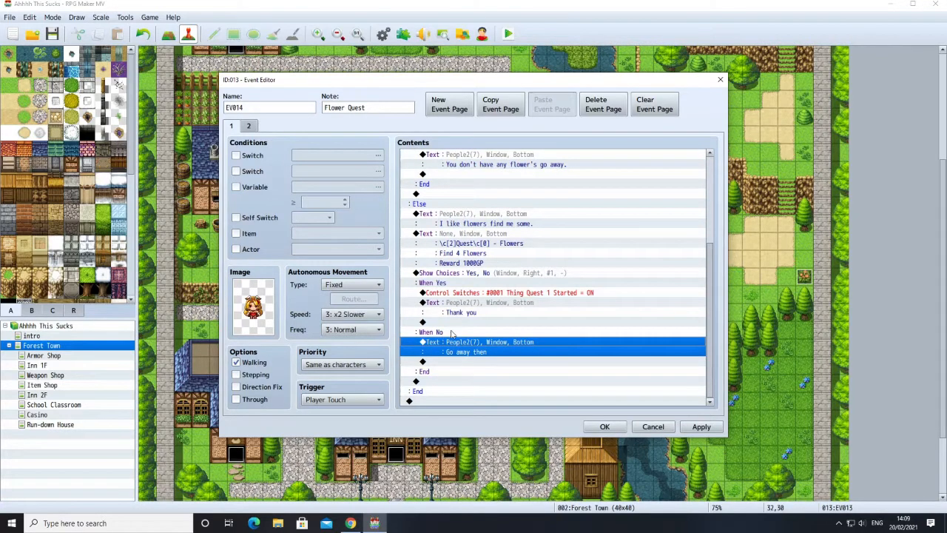
{"action": "scroll", "coordinate": [475, 367], "scroll_direction": "up", "scroll_amount": 1}
{"action": "scroll", "coordinate": [476, 366], "scroll_direction": "up", "scroll_amount": 5}
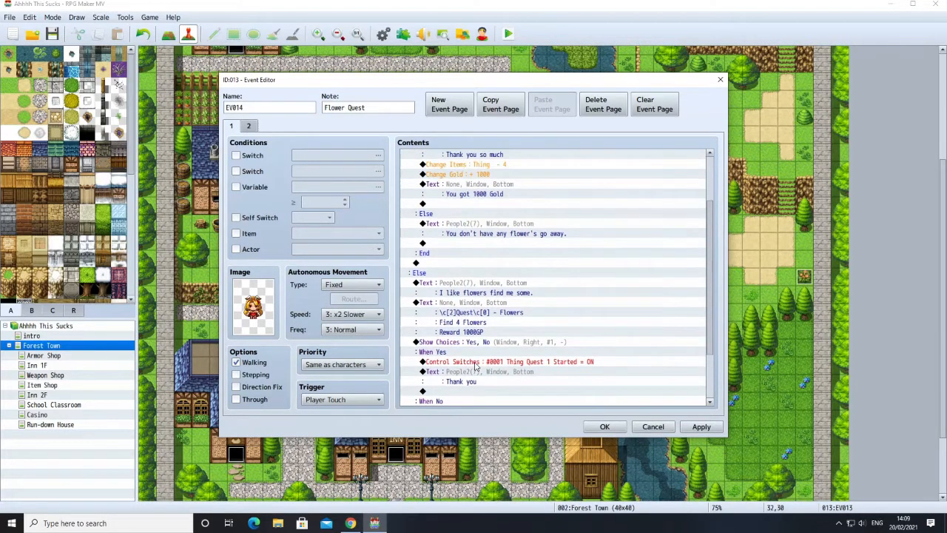
{"action": "scroll", "coordinate": [478, 366], "scroll_direction": "down", "scroll_amount": 5}
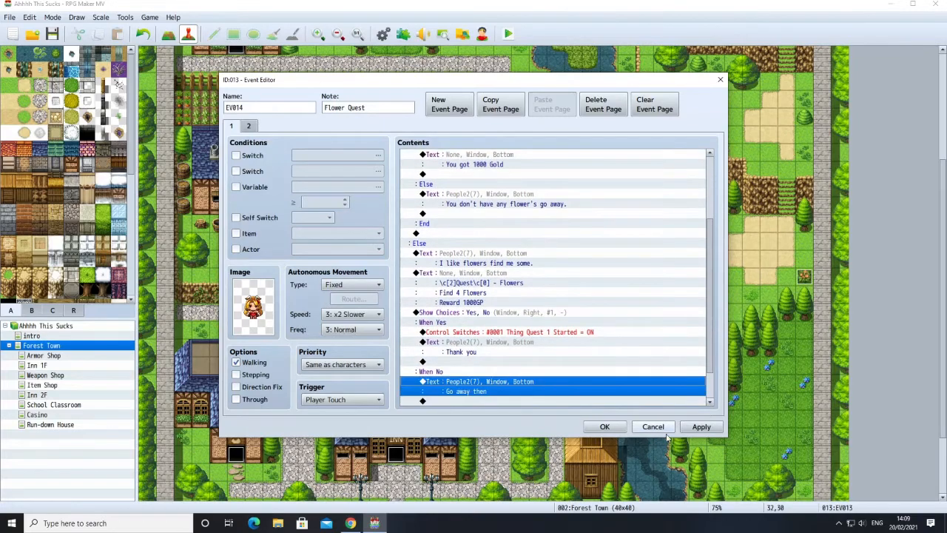
{"action": "left_click", "coordinate": [700, 430]}
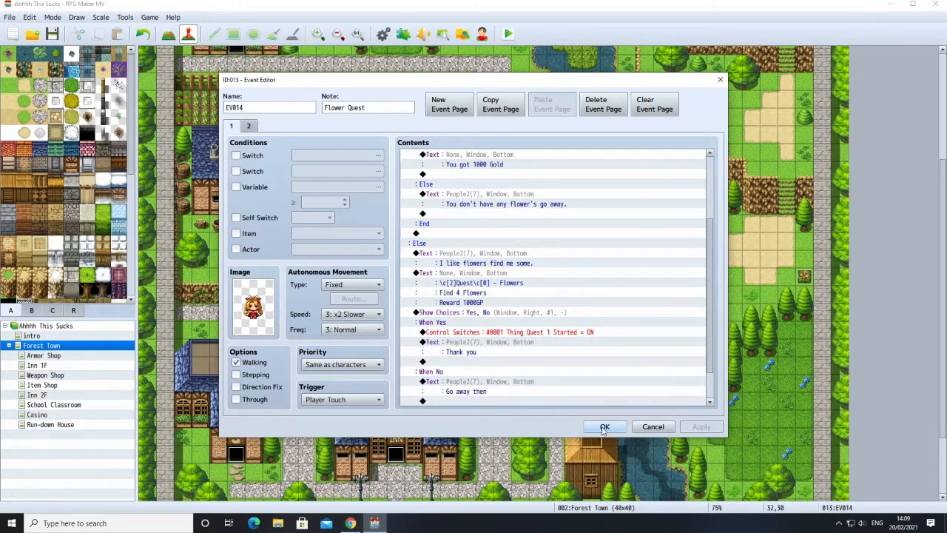
{"action": "left_click", "coordinate": [604, 427]}
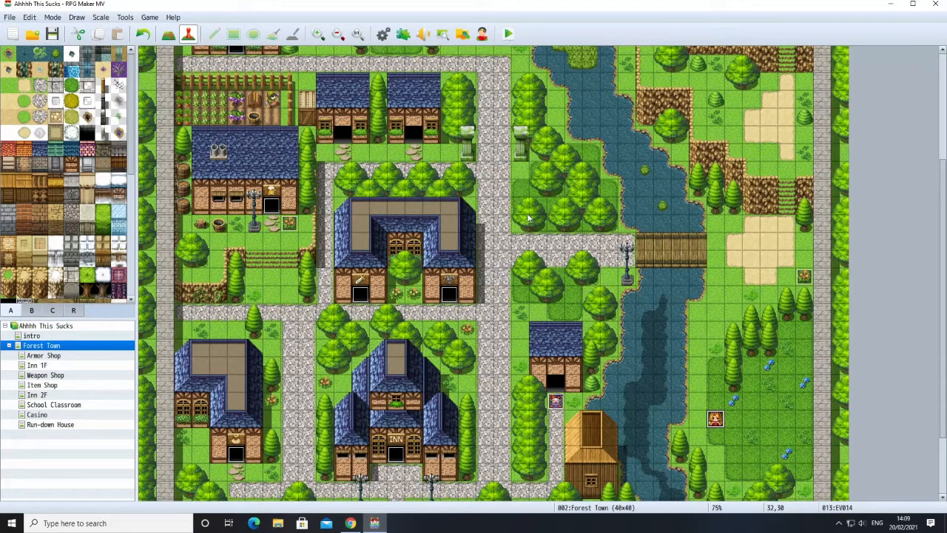
Start a playtest with a new game, approach the old man and choose "Rangor, Hunter" as the character.
{"action": "key", "text": "ctrl+r"}
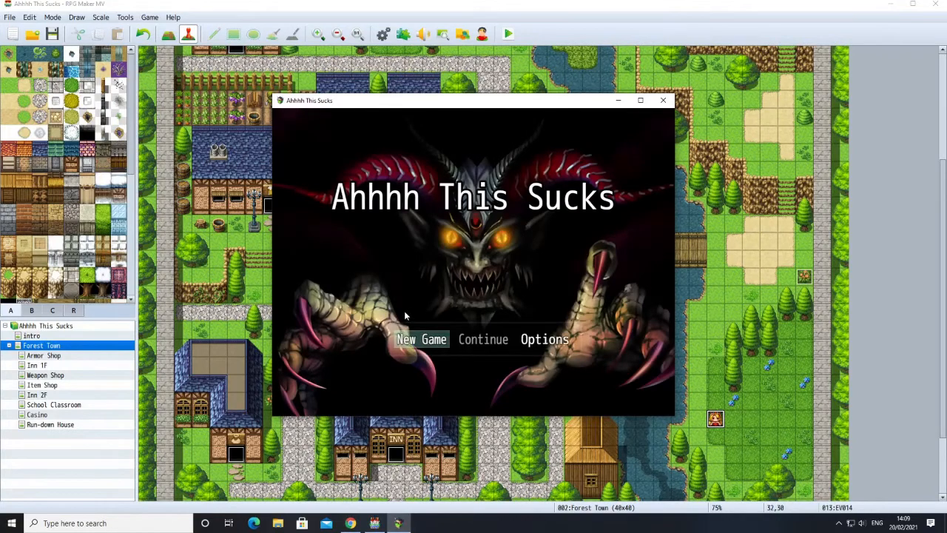
{"action": "left_click", "coordinate": [407, 338]}
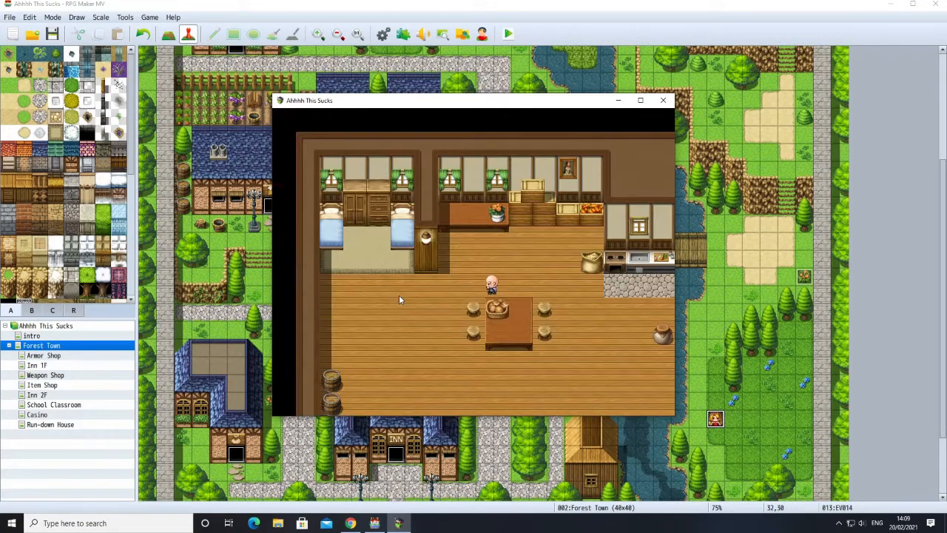
{"action": "left_click", "coordinate": [398, 299]}
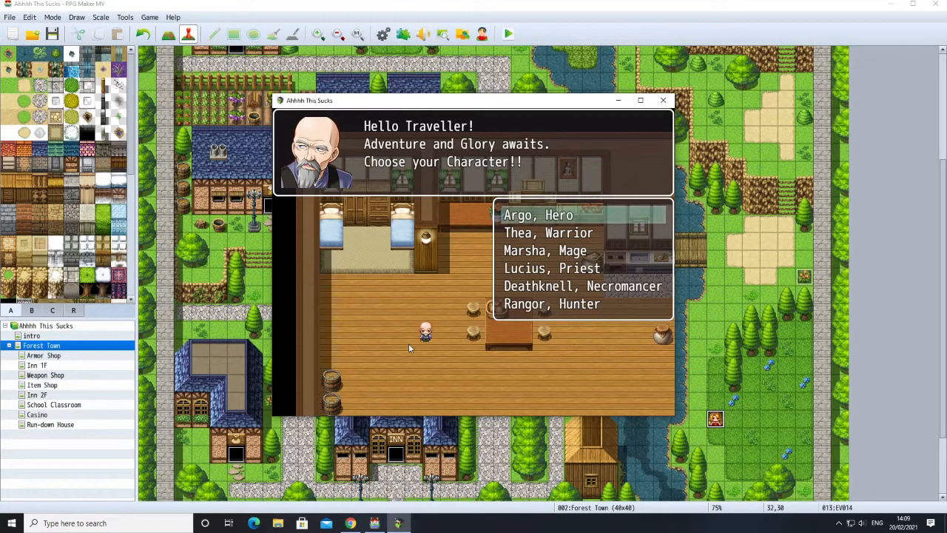
{"action": "left_click", "coordinate": [496, 303]}
{"action": "left_click", "coordinate": [506, 303]}
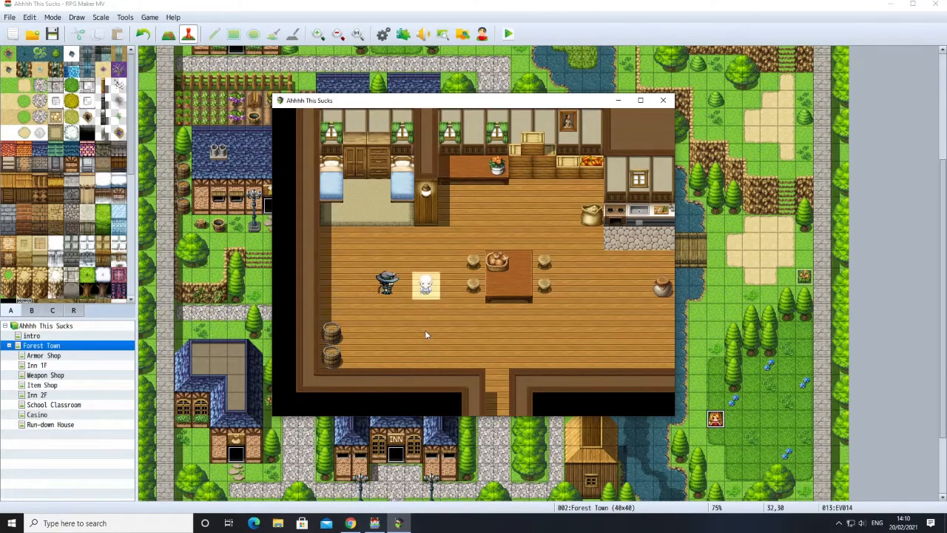
Advance through the old man's introductory dialogue to be sent to Forest Town.
{"action": "left_click", "coordinate": [469, 395]}
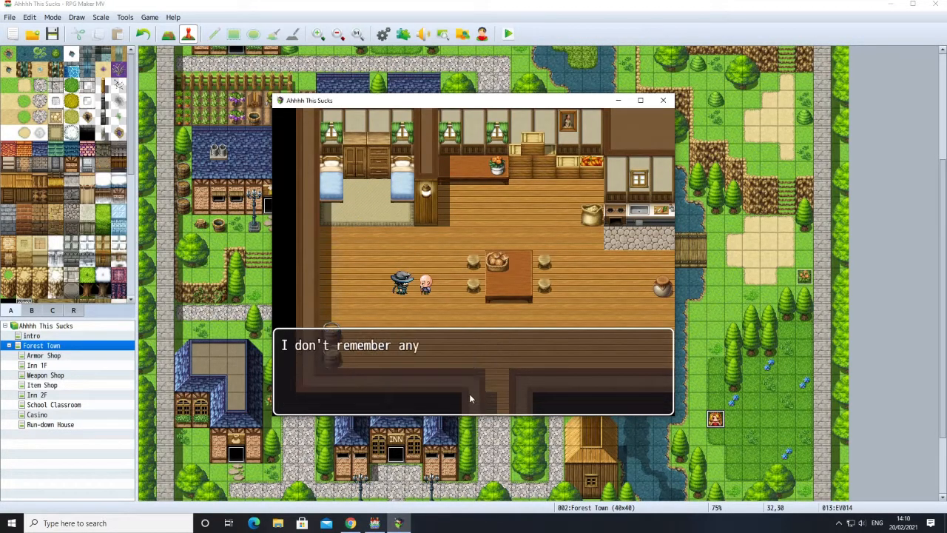
{"action": "left_click", "coordinate": [469, 395]}
{"action": "left_click", "coordinate": [469, 394]}
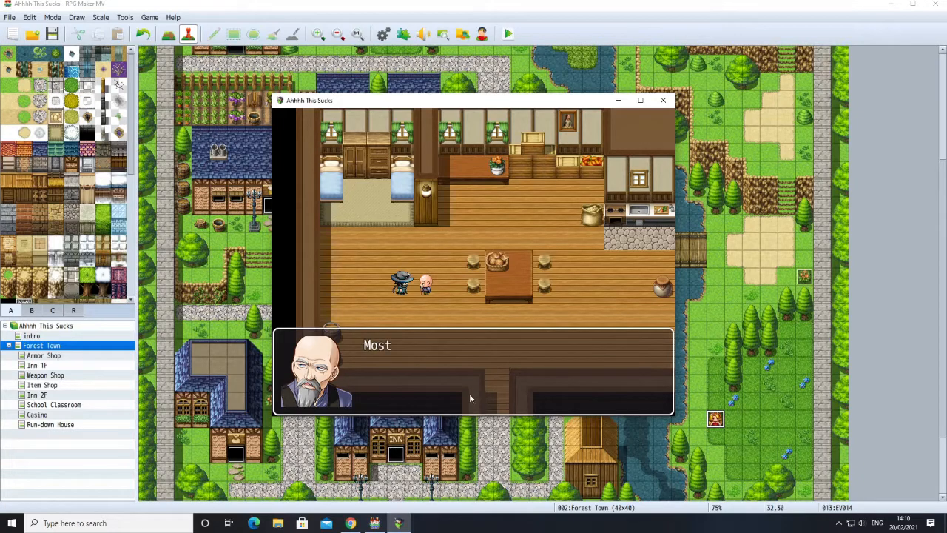
{"action": "left_click", "coordinate": [471, 385]}
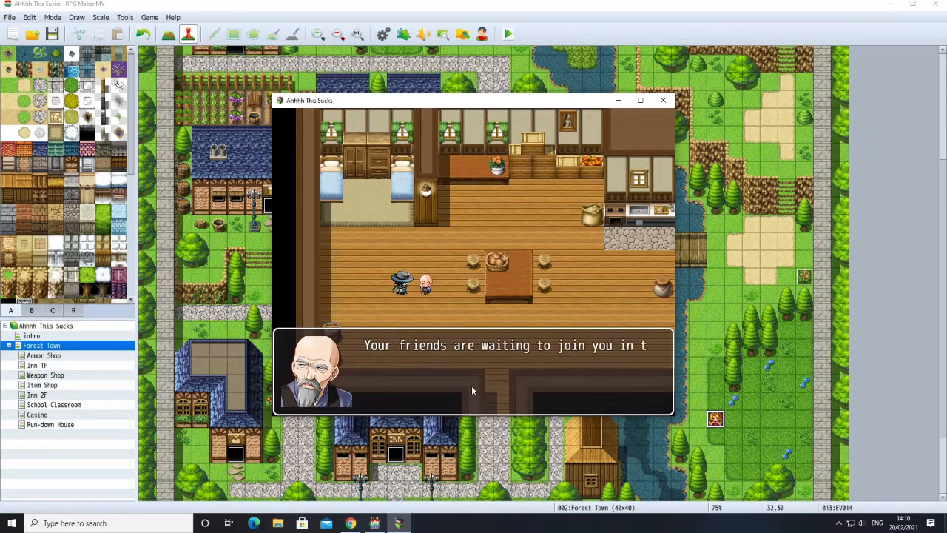
{"action": "left_click", "coordinate": [472, 390]}
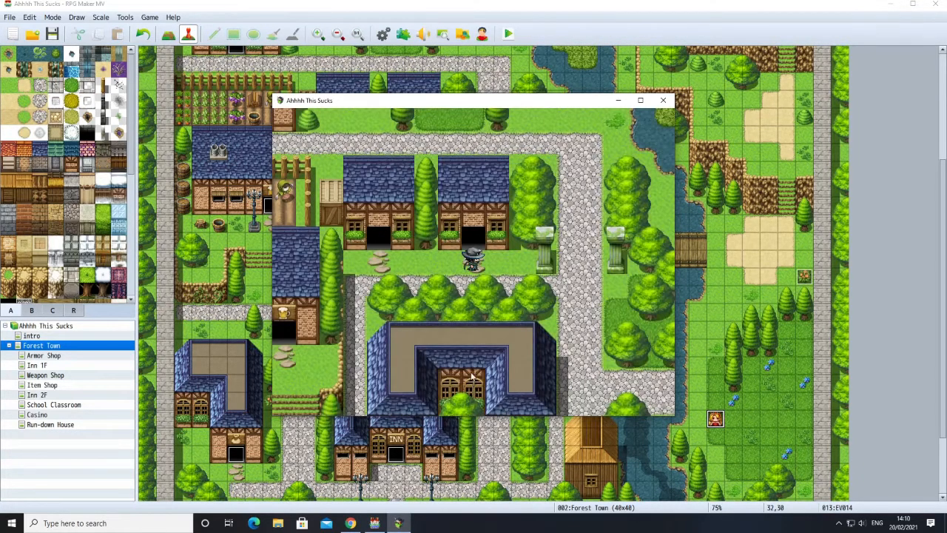
Walk the hero along Forest Town's stone paths and enter the inn's ground floor.
{"action": "left_click", "coordinate": [553, 301]}
{"action": "left_click", "coordinate": [509, 311]}
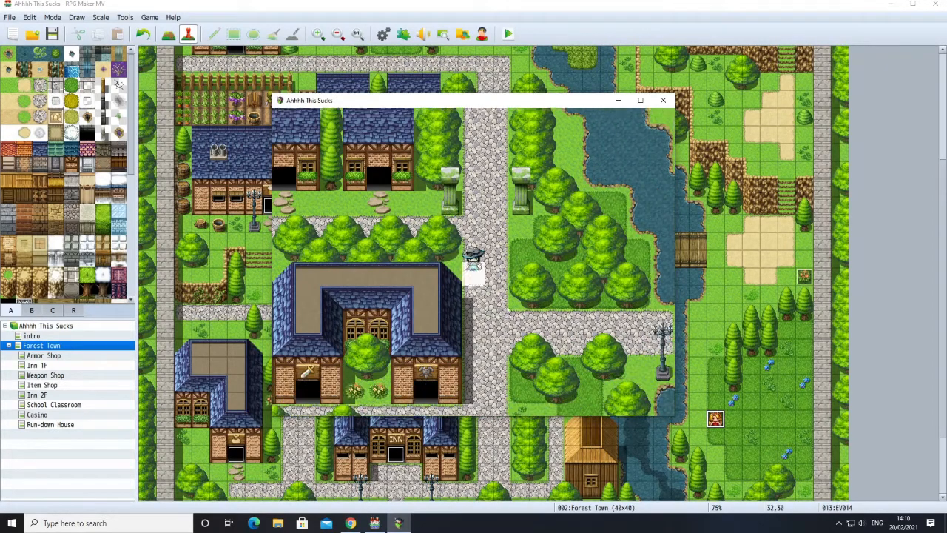
{"action": "left_click_drag", "start_coordinate": [491, 327], "coordinate": [488, 328]}
{"action": "left_click", "coordinate": [326, 252]}
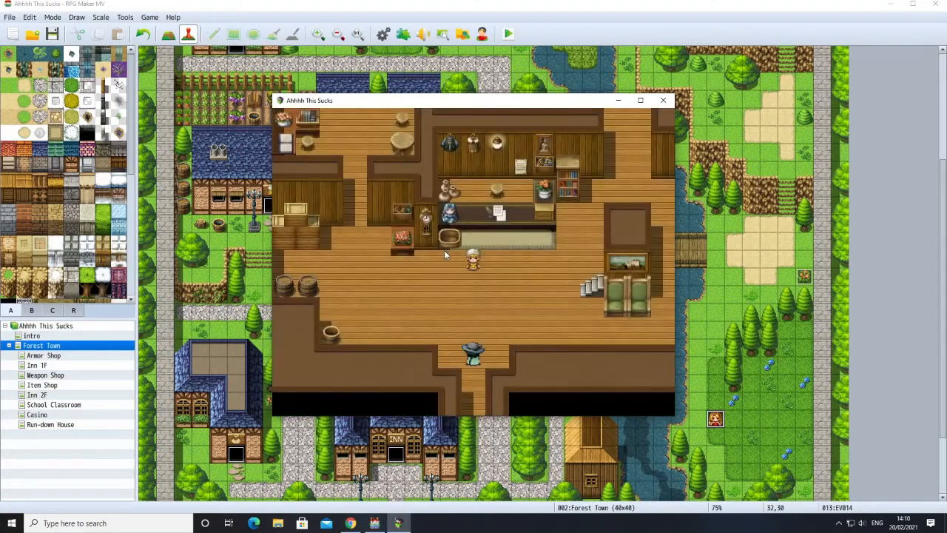
Recruit the brown-haired and green-haired characters in the inn's ground-floor bedroom, answering Yes to each.
{"action": "mouse_move", "coordinate": [357, 208]}
{"action": "left_mouse_down"}
{"action": "mouse_move", "coordinate": [348, 197]}
{"action": "mouse_move", "coordinate": [371, 190]}
{"action": "mouse_move", "coordinate": [382, 150]}
{"action": "left_mouse_up"}
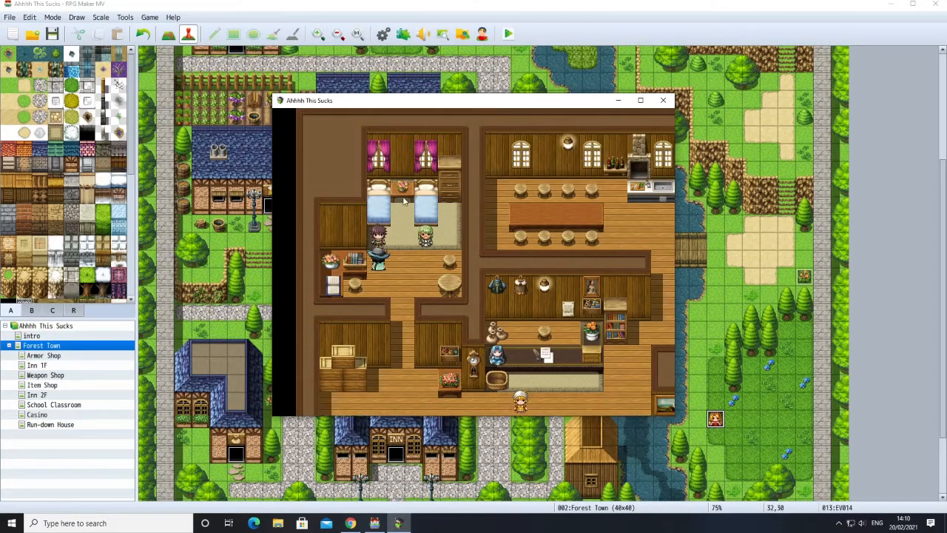
{"action": "left_click", "coordinate": [540, 382]}
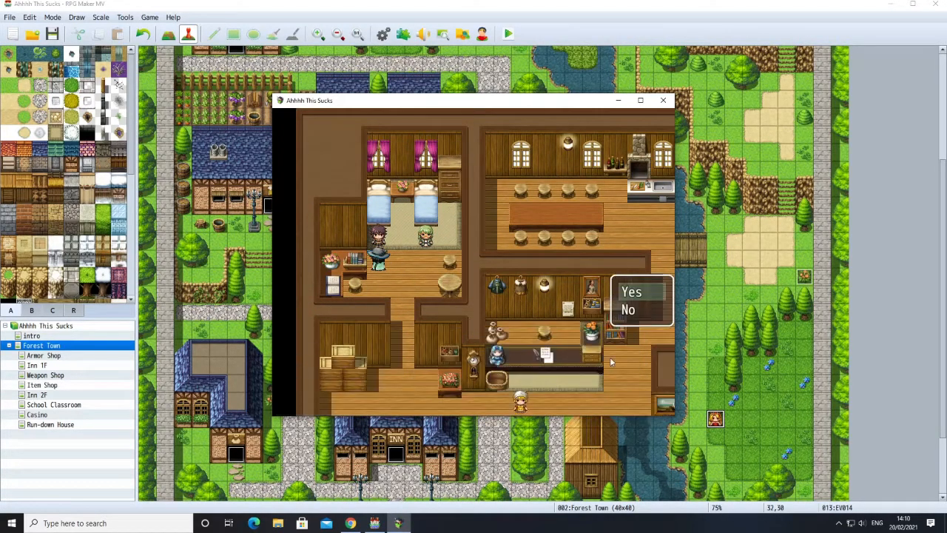
{"action": "left_click", "coordinate": [625, 296]}
{"action": "left_click", "coordinate": [426, 240]}
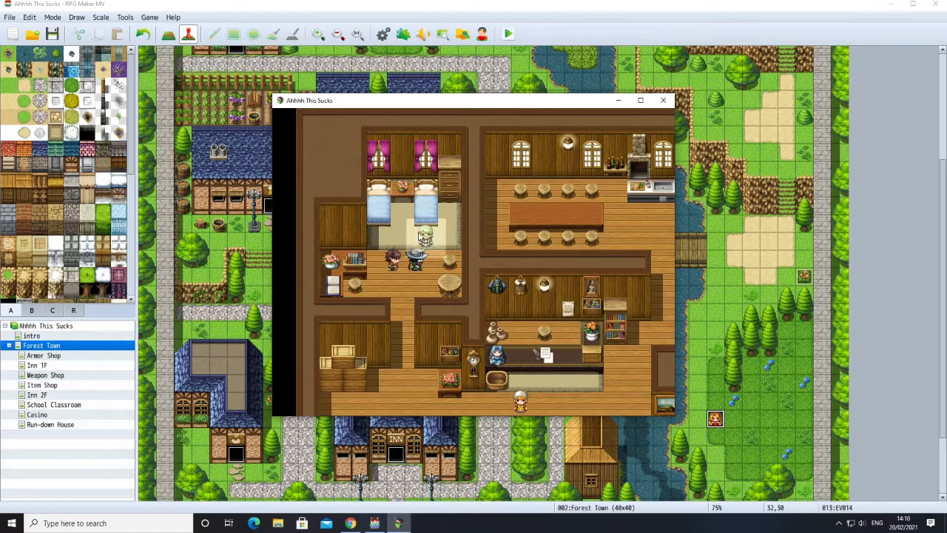
{"action": "left_click", "coordinate": [609, 342]}
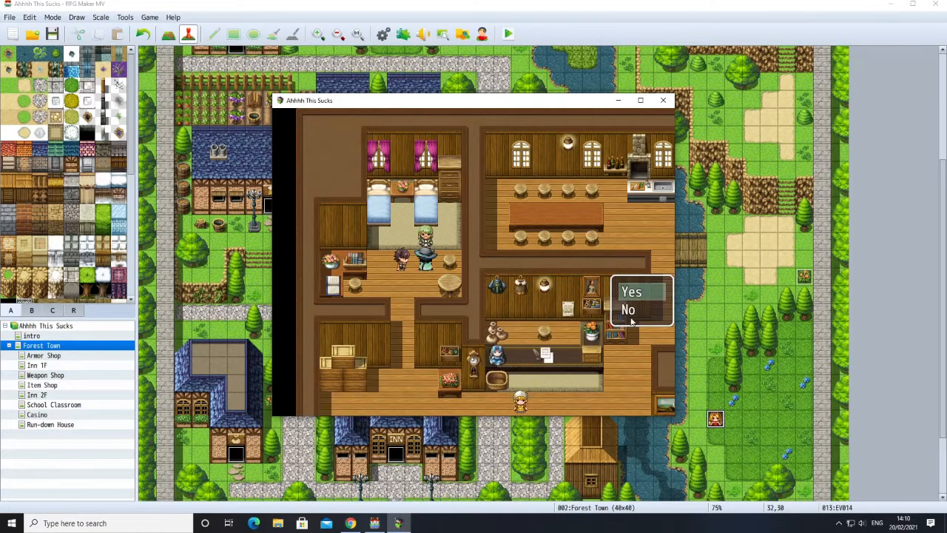
{"action": "left_click", "coordinate": [631, 295]}
Take the party up to the inn's second floor and recruit the red-haired character, answering Yes.
{"action": "left_click", "coordinate": [427, 397]}
{"action": "left_click", "coordinate": [427, 398]}
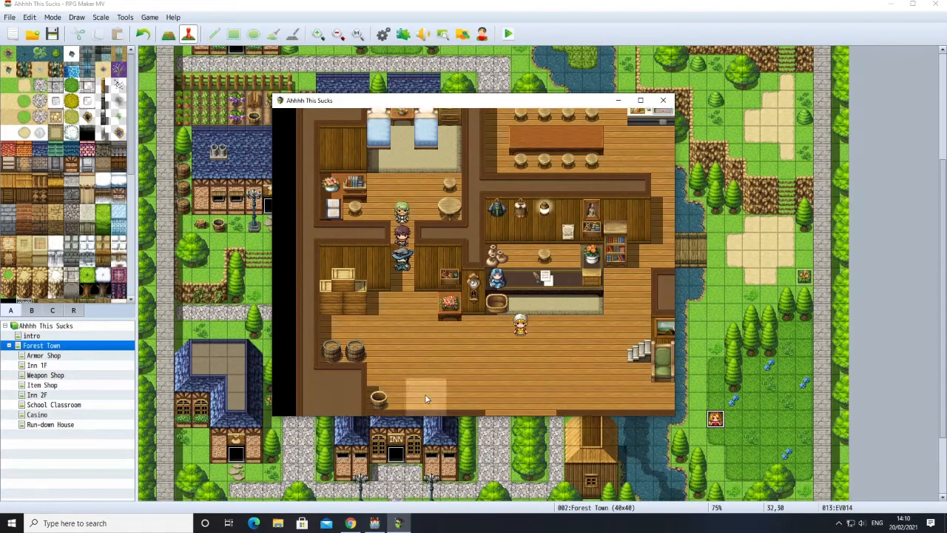
{"action": "left_click", "coordinate": [473, 332]}
{"action": "left_click", "coordinate": [542, 293]}
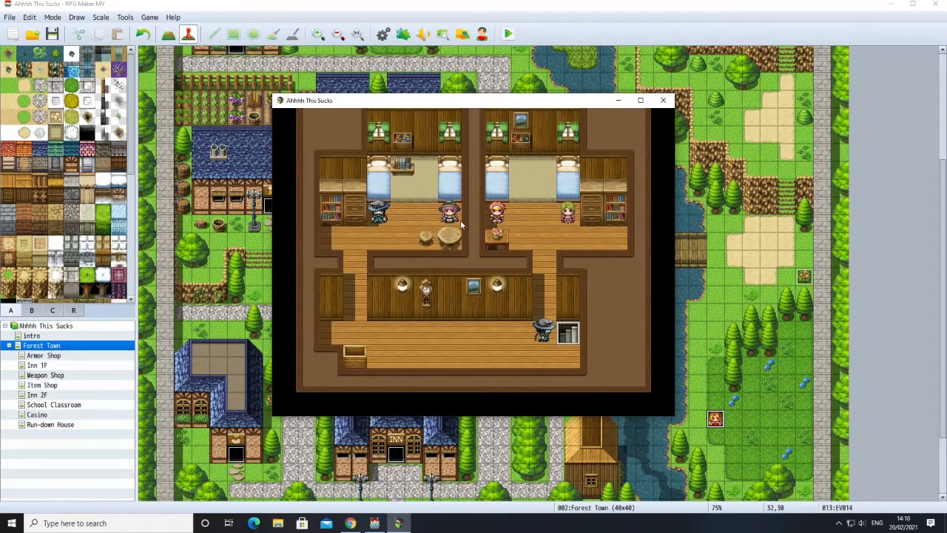
{"action": "left_click", "coordinate": [500, 217]}
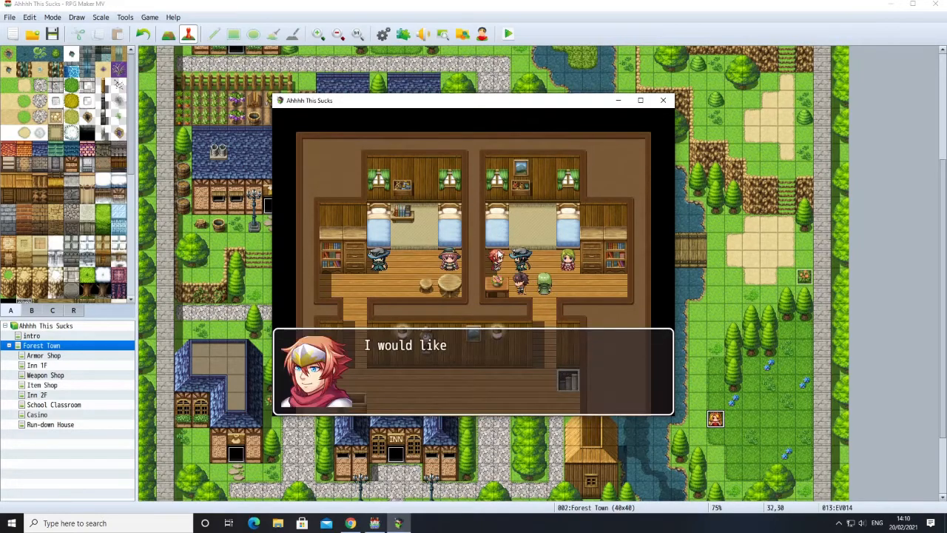
{"action": "left_click", "coordinate": [486, 400]}
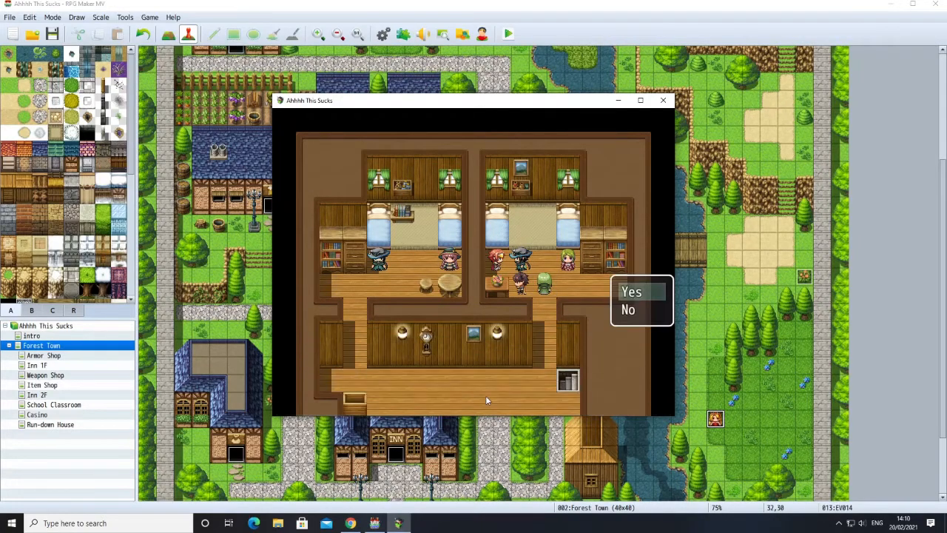
{"action": "left_click", "coordinate": [626, 295]}
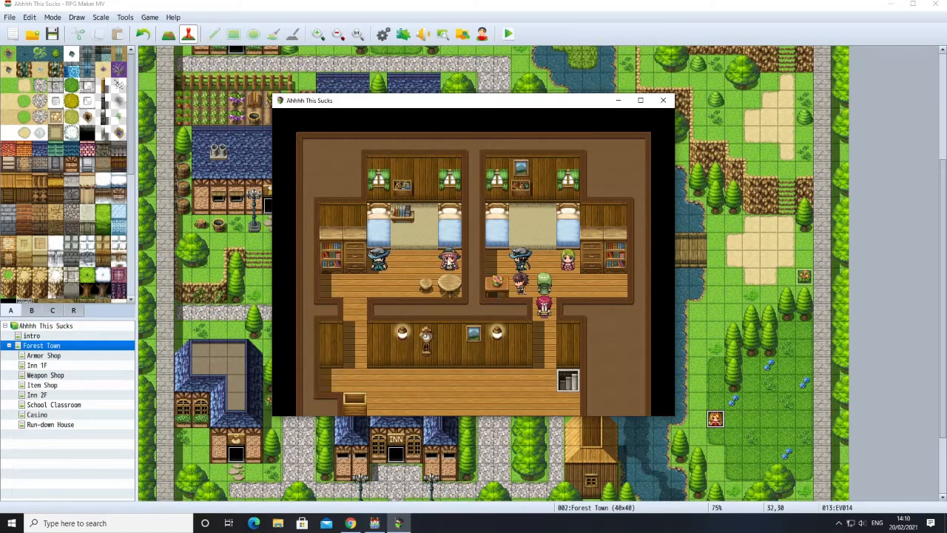
Recruit the pink-haired character in the other upstairs bedroom by answering Yes, and talk to the hunter standing there.
{"action": "left_click", "coordinate": [497, 379]}
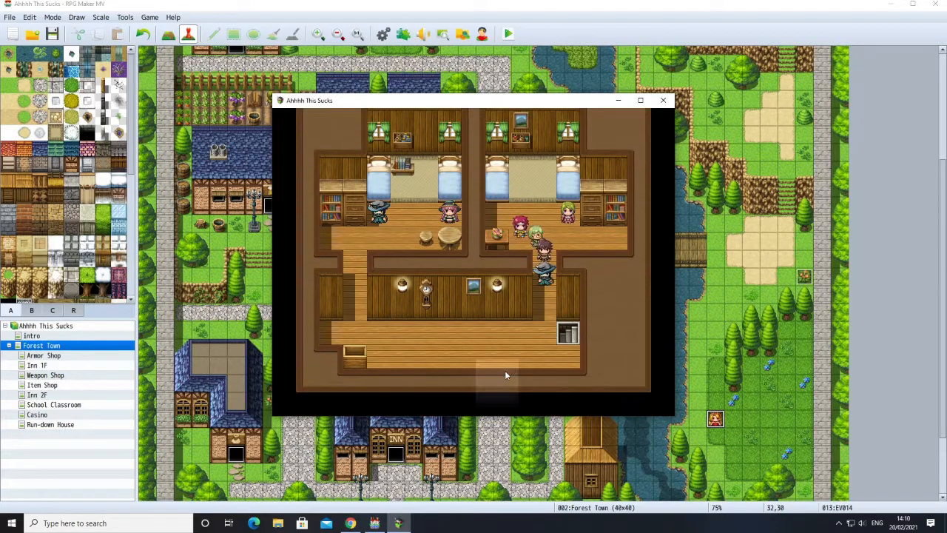
{"action": "left_click", "coordinate": [425, 353]}
{"action": "left_click", "coordinate": [363, 283]}
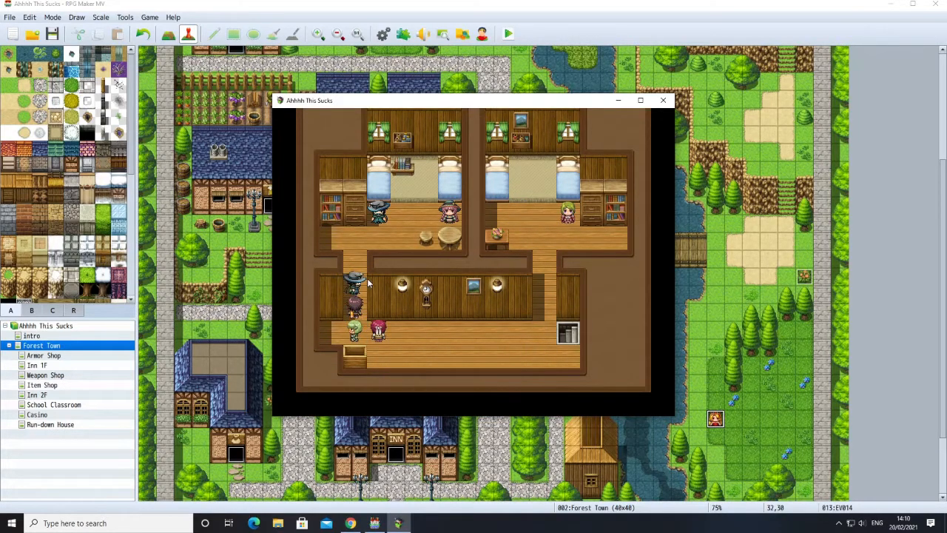
{"action": "left_click", "coordinate": [451, 215]}
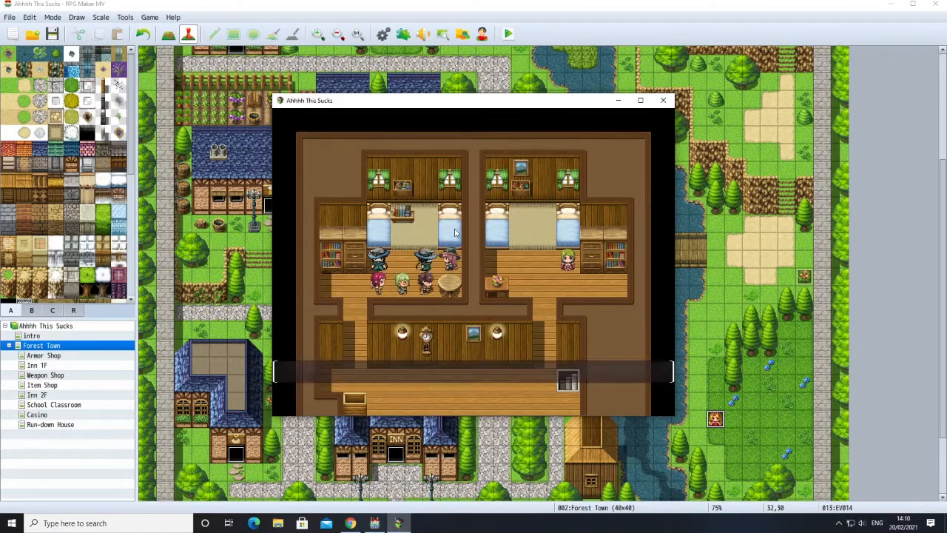
{"action": "left_click", "coordinate": [450, 370]}
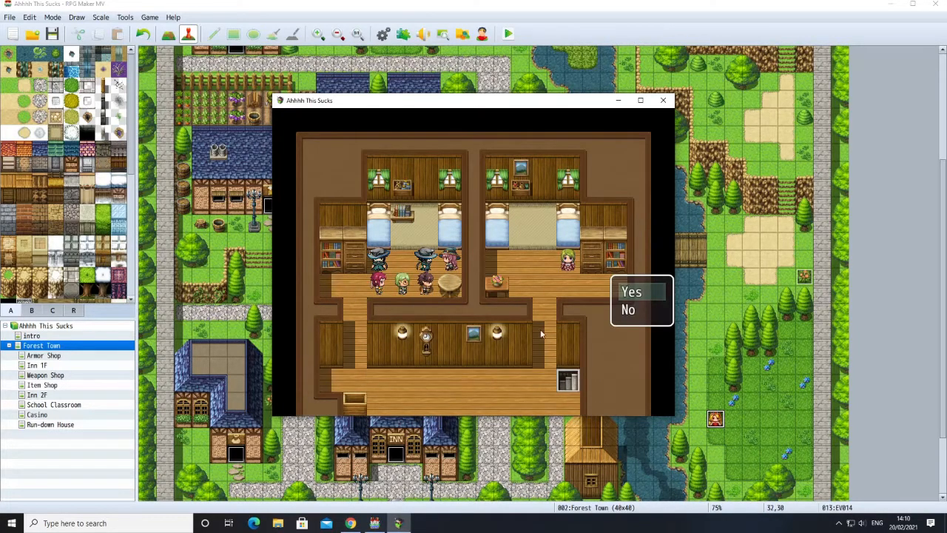
{"action": "left_click", "coordinate": [630, 292]}
{"action": "left_click", "coordinate": [404, 263]}
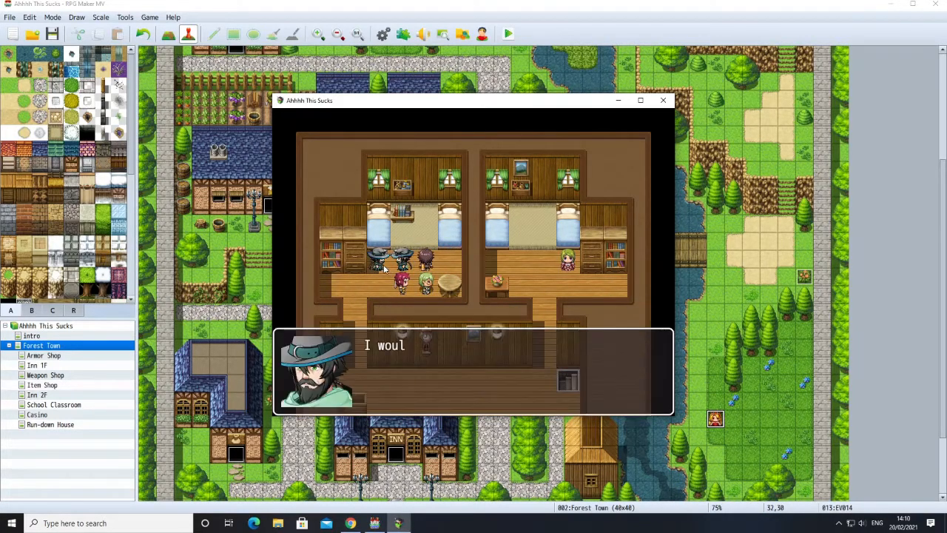
{"action": "left_click", "coordinate": [472, 389]}
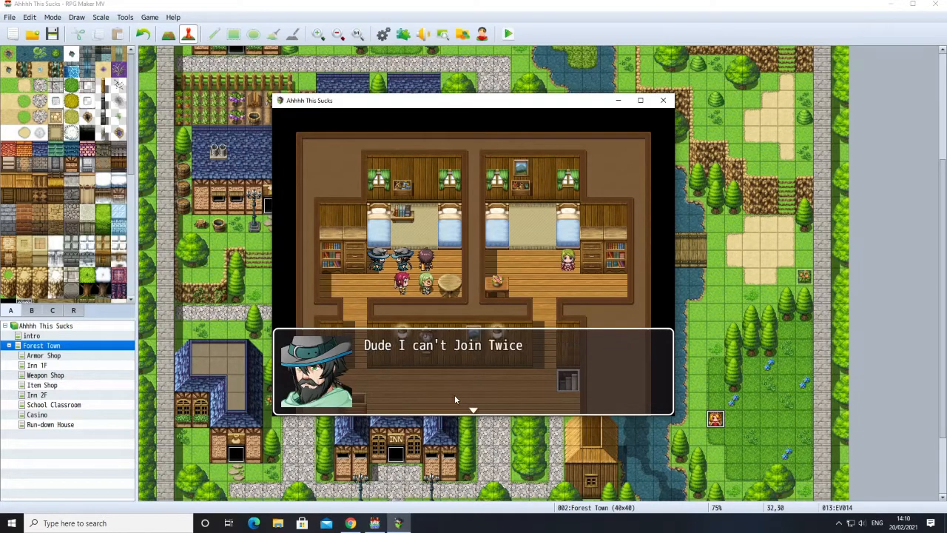
Recruit the blonde character in the other upstairs bedroom of the inn and take the party down to the ground floor.
{"action": "left_click", "coordinate": [454, 394]}
{"action": "left_click", "coordinate": [373, 366]}
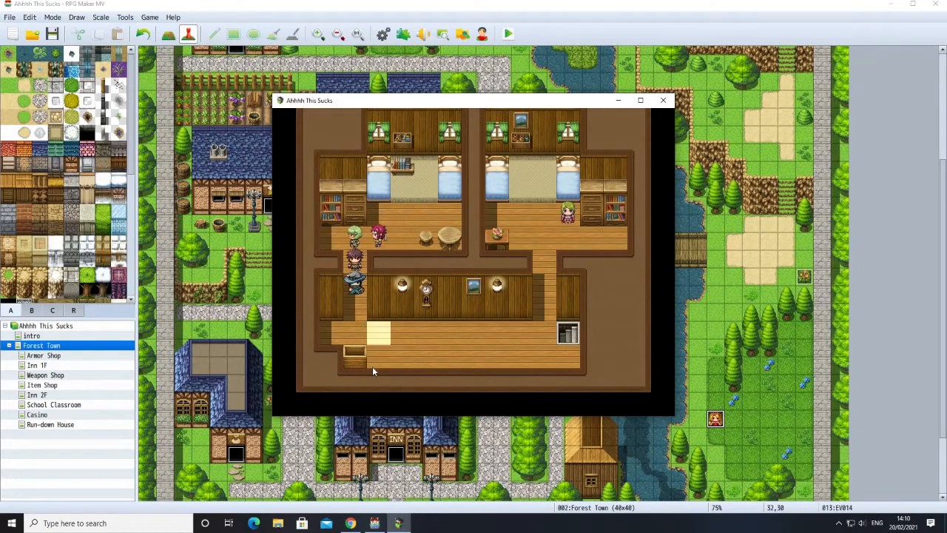
{"action": "left_click", "coordinate": [568, 215]}
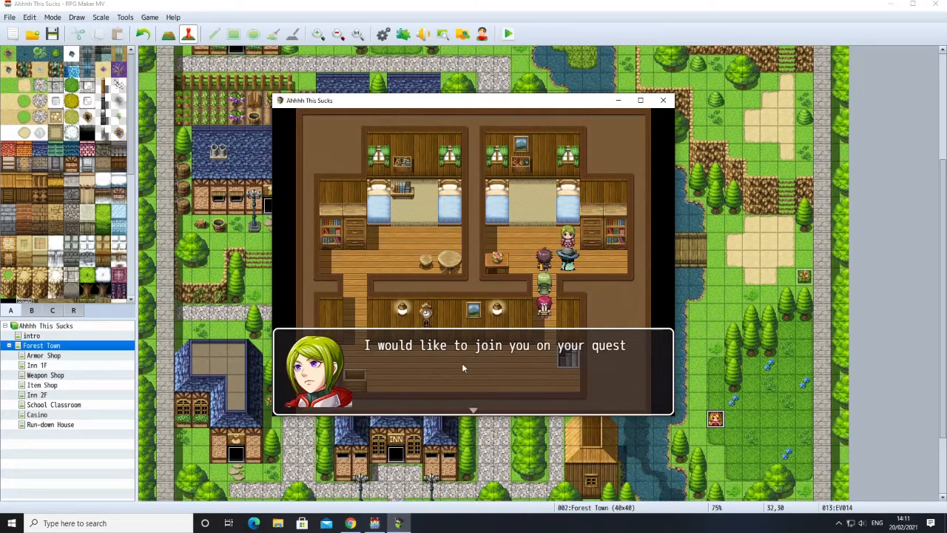
{"action": "left_click", "coordinate": [461, 366]}
{"action": "left_click", "coordinate": [631, 293]}
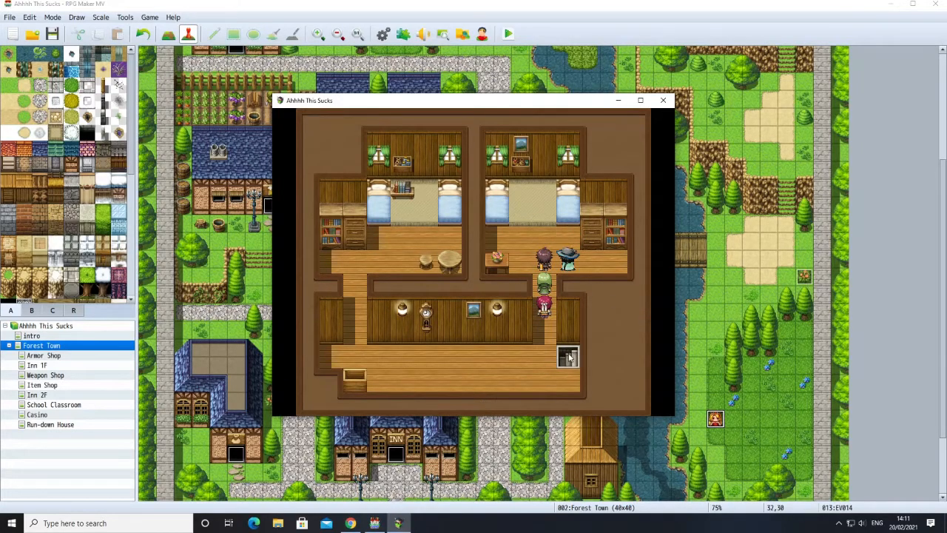
{"action": "left_click", "coordinate": [568, 353]}
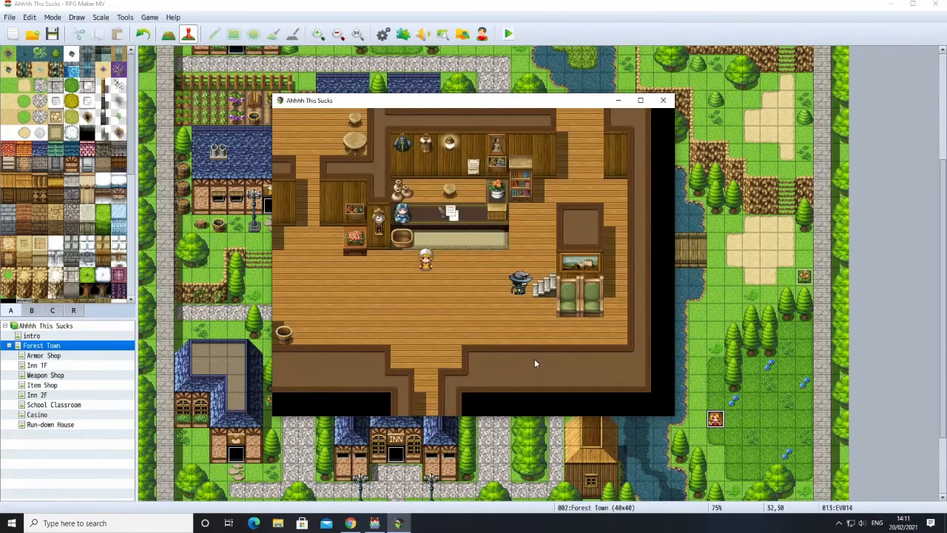
Open the party formation and swap the Hero in fourth place with the Mage in fifth place.
{"action": "right_click", "coordinate": [396, 312]}
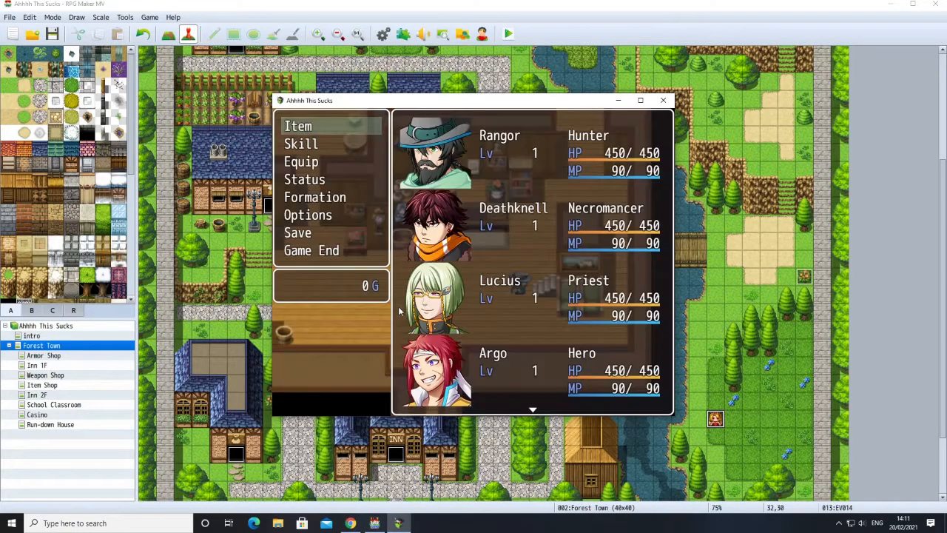
{"action": "double_click", "coordinate": [308, 197]}
{"action": "scroll", "coordinate": [466, 341], "scroll_direction": "down", "scroll_amount": 2}
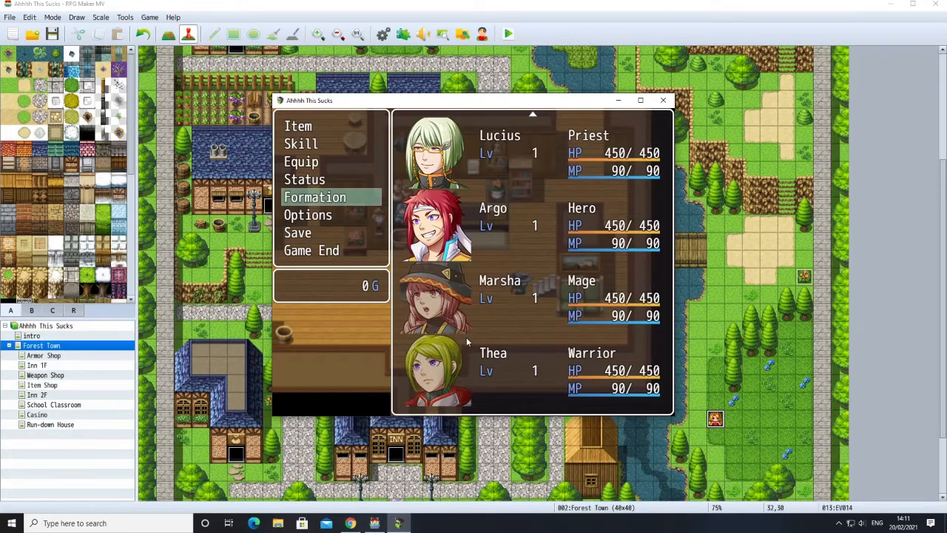
{"action": "left_click", "coordinate": [471, 317]}
{"action": "scroll", "coordinate": [471, 318], "scroll_direction": "up", "scroll_amount": 2}
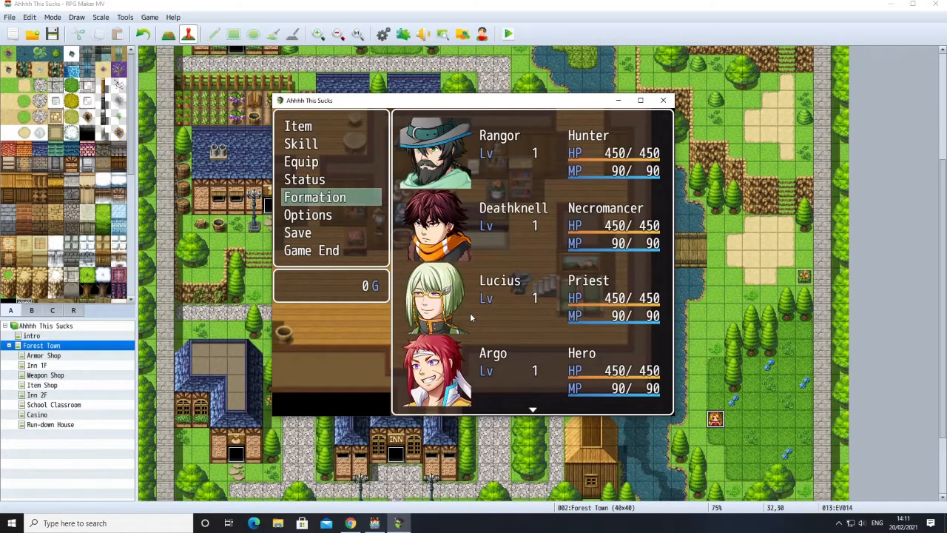
{"action": "scroll", "coordinate": [470, 327], "scroll_direction": "down", "scroll_amount": 2}
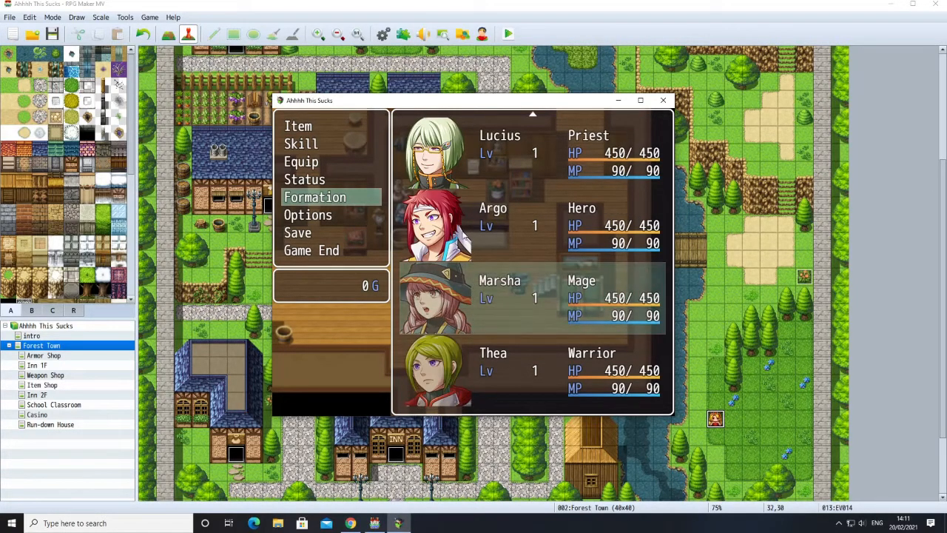
{"action": "left_click", "coordinate": [459, 226]}
{"action": "left_click", "coordinate": [458, 226]}
{"action": "left_click", "coordinate": [458, 298]}
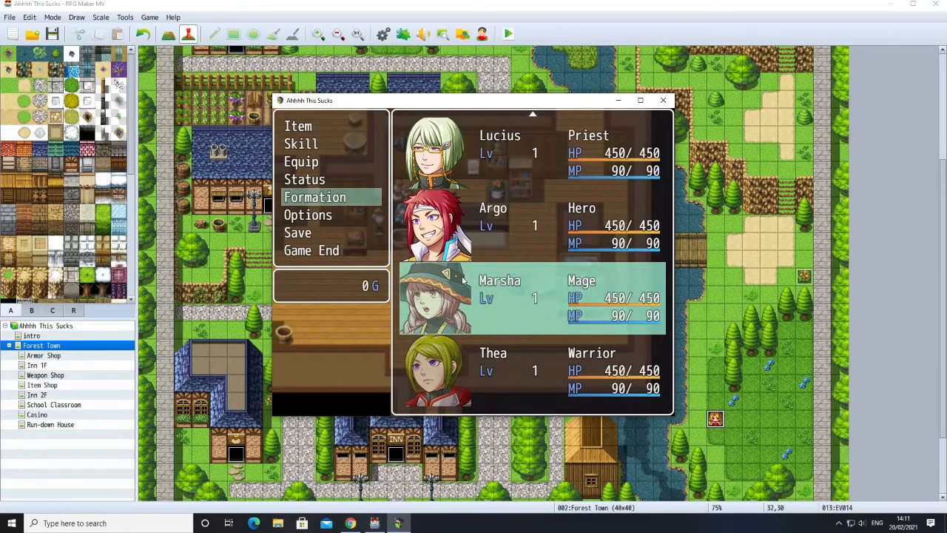
{"action": "left_click", "coordinate": [459, 299]}
{"action": "scroll", "coordinate": [474, 316], "scroll_direction": "up", "scroll_amount": 2}
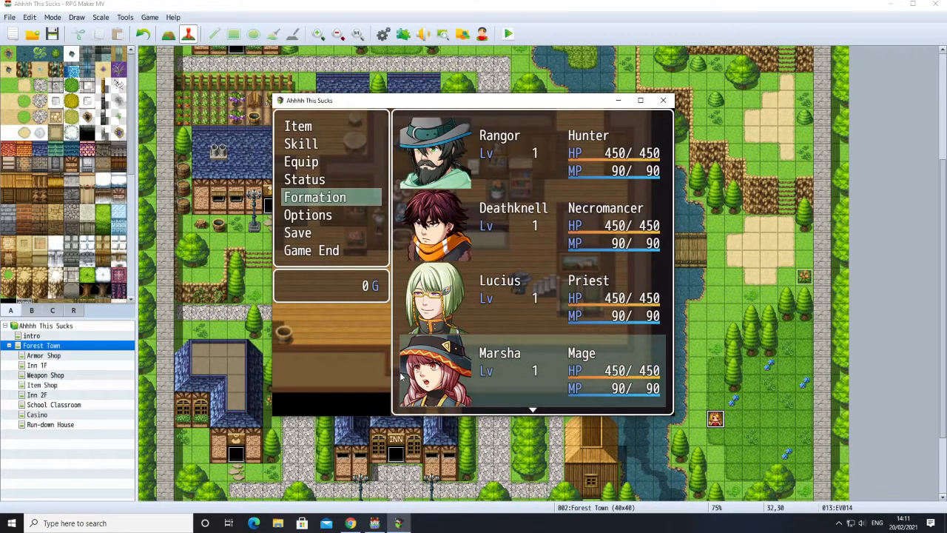
Swap the Hero with the Necromancer so that the Hero takes second place in the formation.
{"action": "scroll", "coordinate": [424, 379], "scroll_direction": "down", "scroll_amount": 2}
{"action": "left_click", "coordinate": [458, 272]}
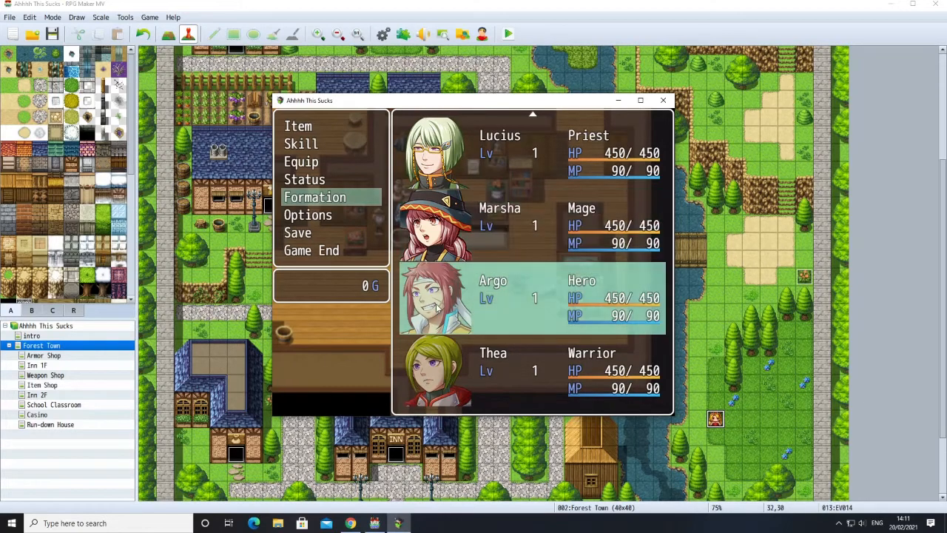
{"action": "scroll", "coordinate": [461, 295], "scroll_direction": "up", "scroll_amount": 2}
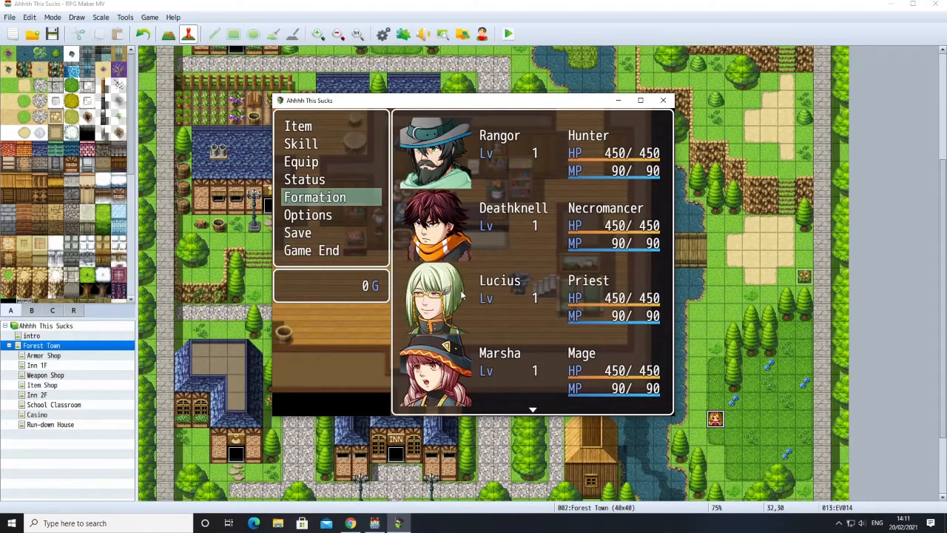
{"action": "left_click", "coordinate": [461, 250]}
Swap the Necromancer with the Mage to put the Necromancer in fourth place, and close the party menu.
{"action": "scroll", "coordinate": [469, 316], "scroll_direction": "down", "scroll_amount": 2}
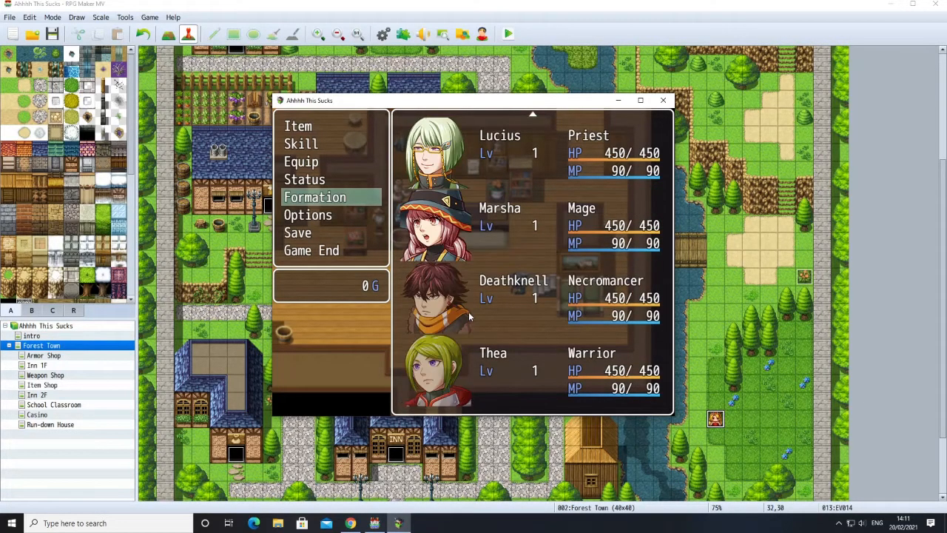
{"action": "left_click", "coordinate": [468, 316]}
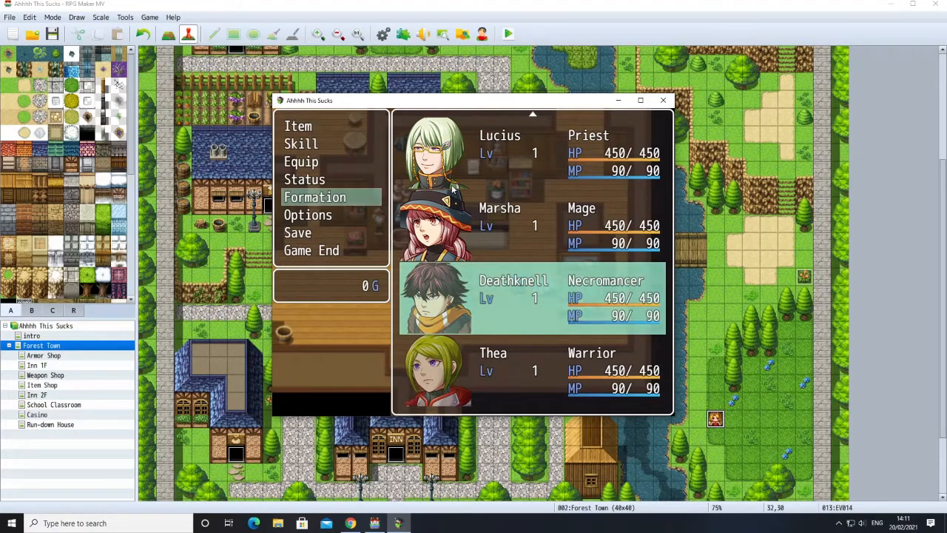
{"action": "double_click", "coordinate": [447, 218]}
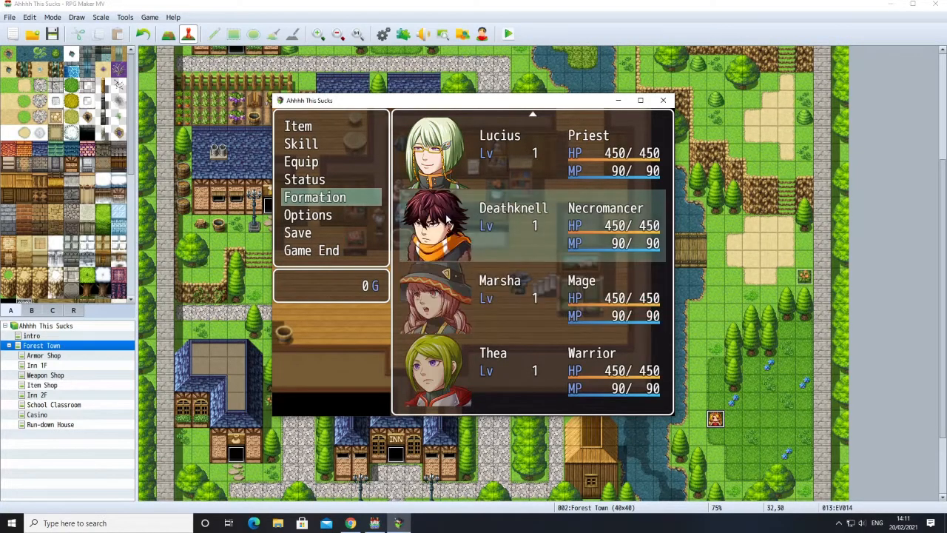
{"action": "scroll", "coordinate": [488, 348], "scroll_direction": "up", "scroll_amount": 2}
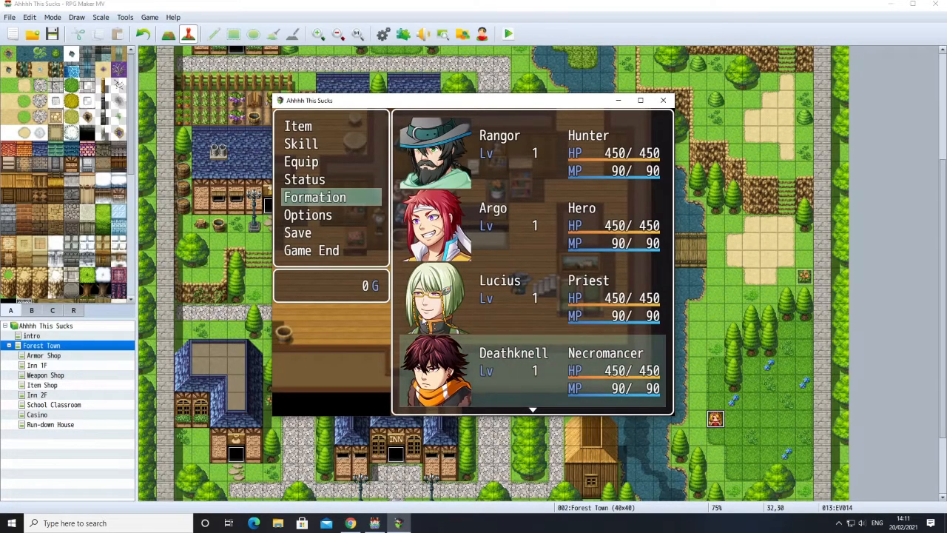
{"action": "right_click", "coordinate": [310, 296]}
{"action": "right_click", "coordinate": [322, 324]}
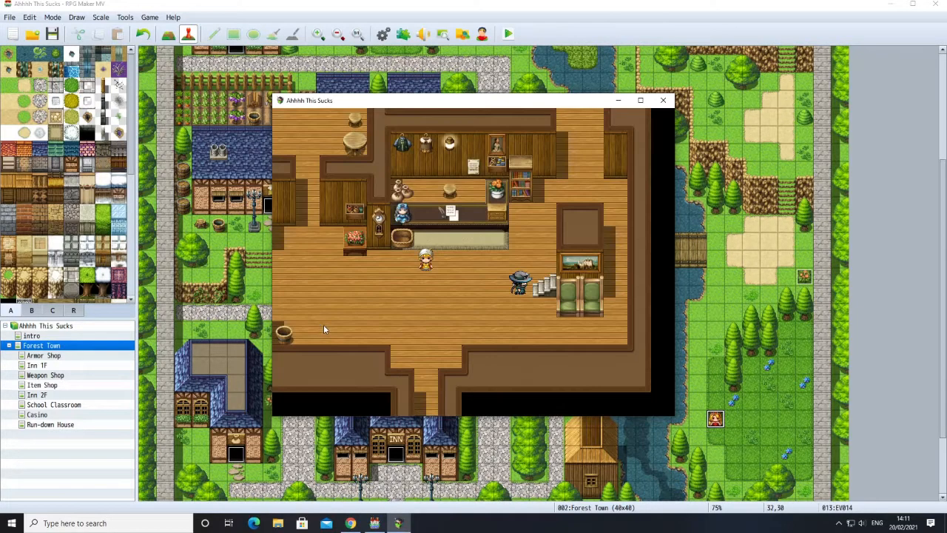
Leave the inn, walk the party to the blonde quest giver across the river, and accept the Flowers quest with Yes.
{"action": "left_click", "coordinate": [423, 399]}
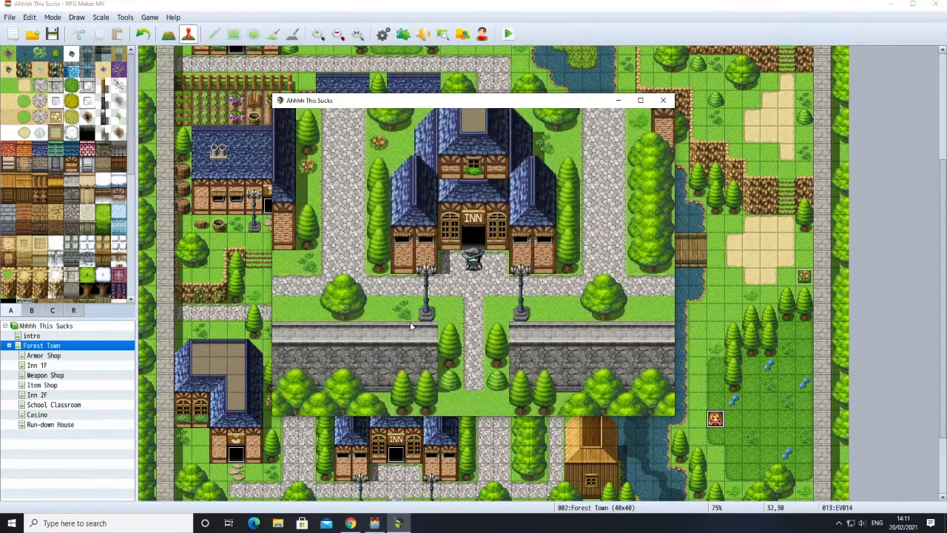
{"action": "left_click", "coordinate": [592, 275]}
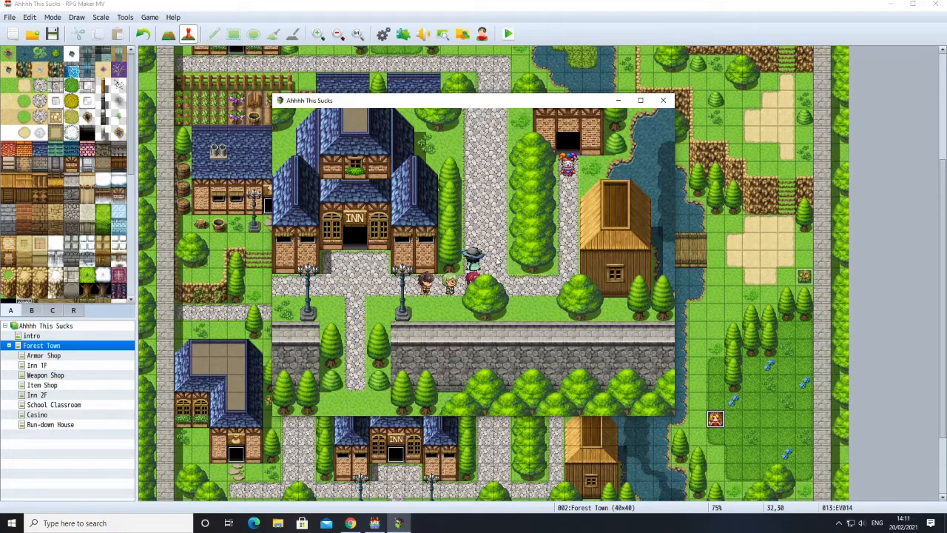
{"action": "mouse_move", "coordinate": [473, 239]}
{"action": "left_mouse_down"}
{"action": "mouse_move", "coordinate": [463, 228]}
{"action": "mouse_move", "coordinate": [572, 214]}
{"action": "mouse_move", "coordinate": [630, 231]}
{"action": "mouse_move", "coordinate": [540, 357]}
{"action": "left_mouse_up"}
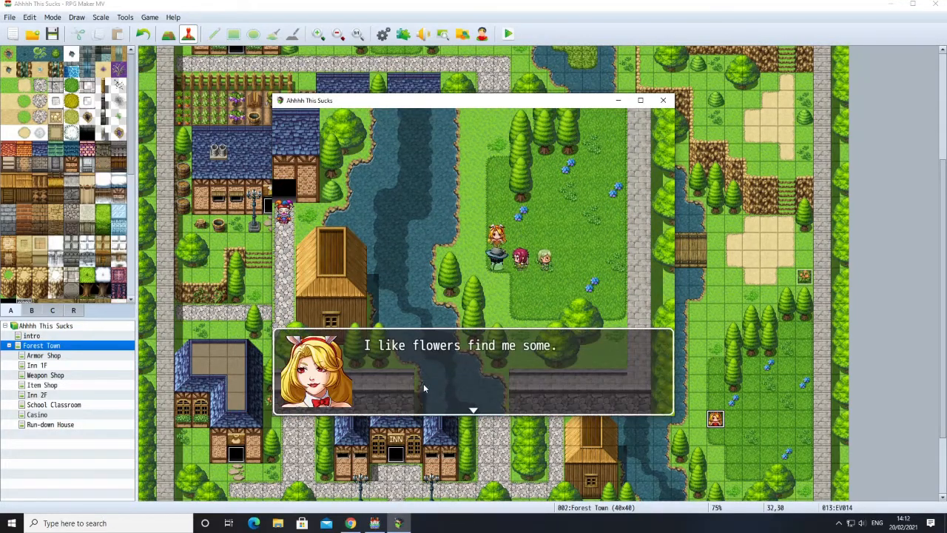
{"action": "left_click", "coordinate": [423, 384]}
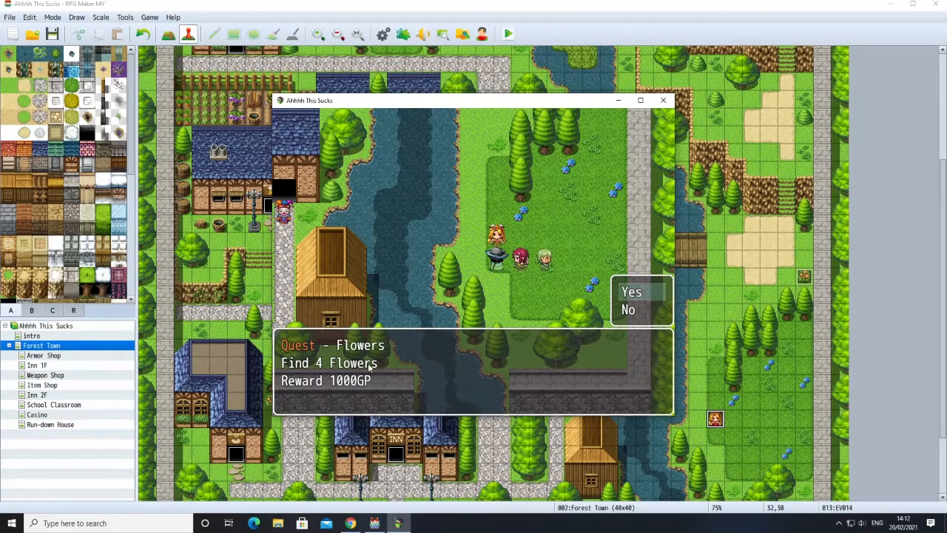
{"action": "left_click", "coordinate": [626, 296]}
{"action": "left_click", "coordinate": [473, 379]}
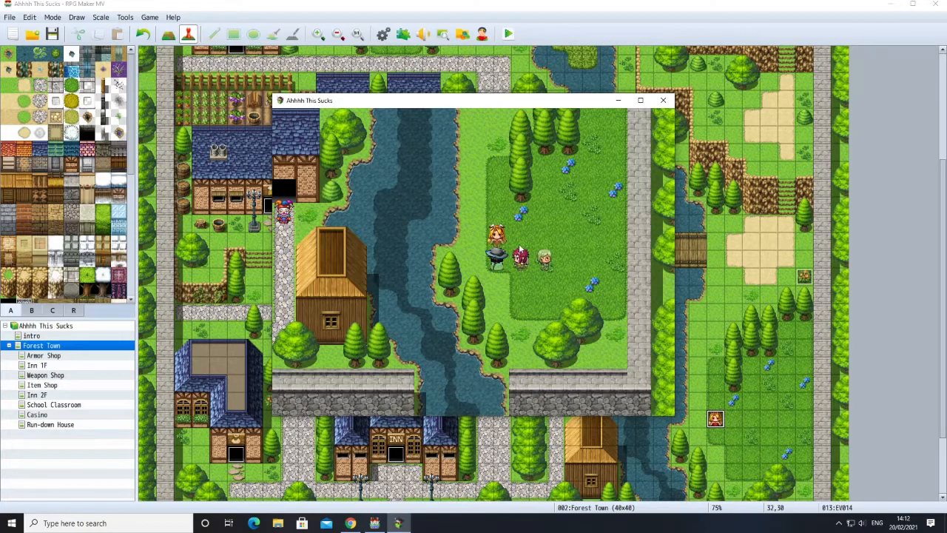
Walk the party north from the quest giver and up the cliff stairs to look for flowers on the grassy ledge.
{"action": "left_click", "coordinate": [486, 208]}
{"action": "left_click", "coordinate": [494, 198]}
{"action": "left_click", "coordinate": [500, 201]}
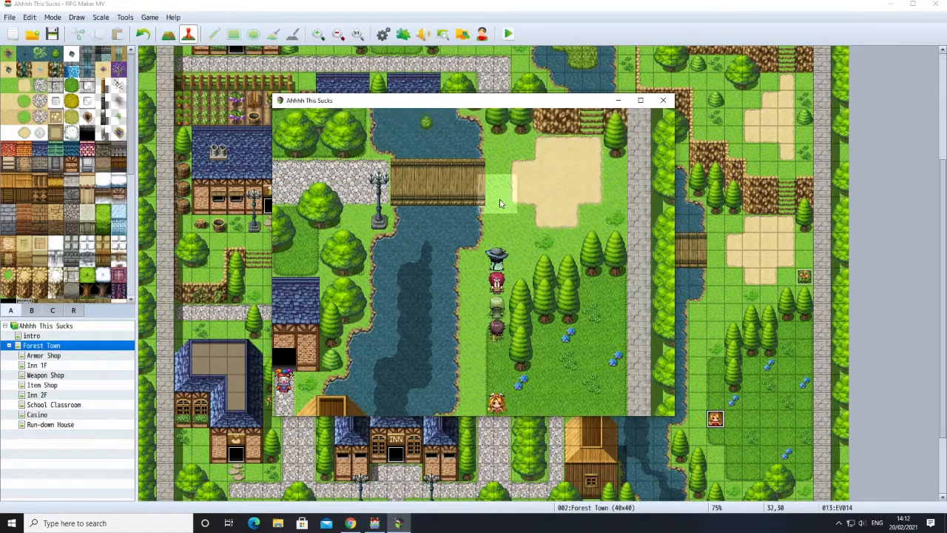
{"action": "left_click", "coordinate": [558, 189]}
{"action": "left_click", "coordinate": [576, 187]}
{"action": "left_click", "coordinate": [574, 184]}
{"action": "left_click", "coordinate": [543, 197]}
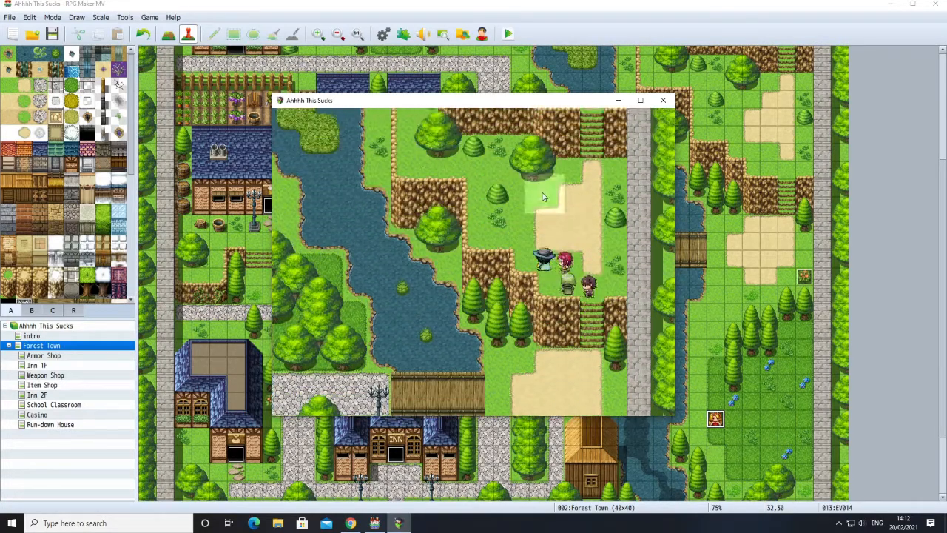
{"action": "left_click", "coordinate": [543, 195]}
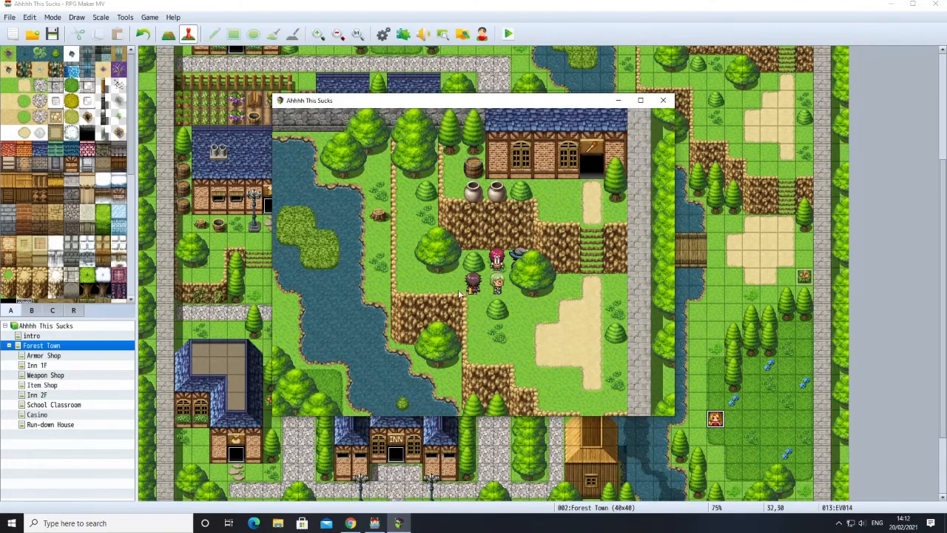
{"action": "left_click", "coordinate": [559, 301]}
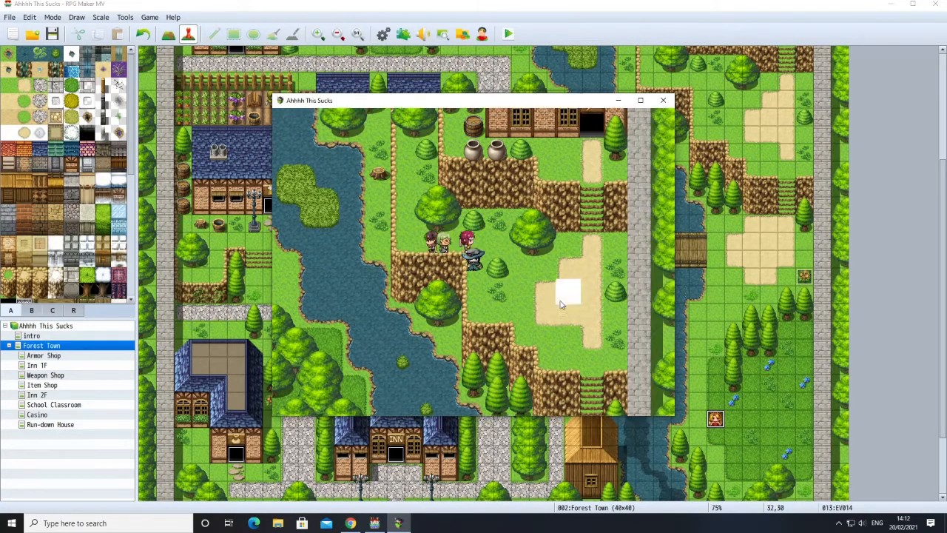
Walk the party through the town to the meadow by the north wall to check for its flower, and end the playtest.
{"action": "mouse_move", "coordinate": [561, 301]}
{"action": "left_mouse_down"}
{"action": "mouse_move", "coordinate": [415, 286]}
{"action": "mouse_move", "coordinate": [402, 230]}
{"action": "mouse_move", "coordinate": [443, 231]}
{"action": "left_mouse_up"}
{"action": "left_click", "coordinate": [450, 370]}
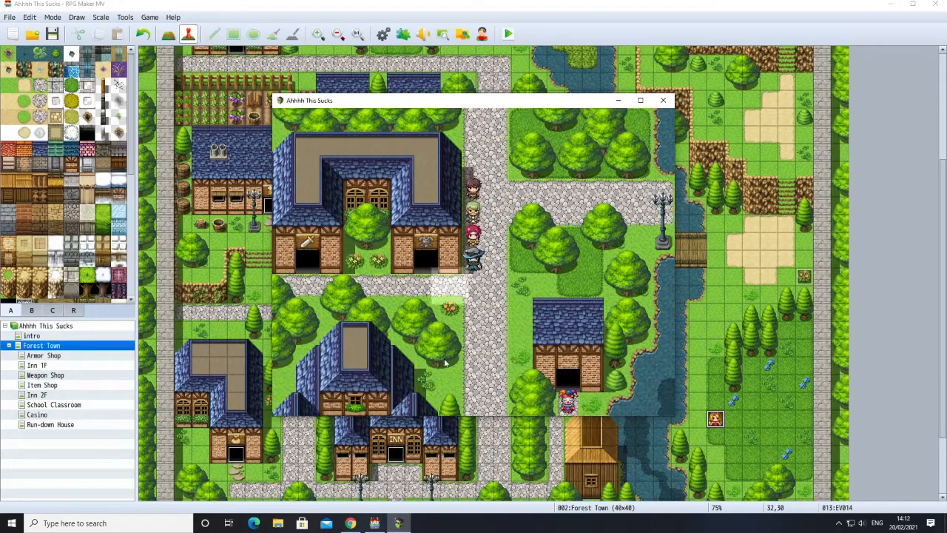
{"action": "left_click", "coordinate": [509, 268]}
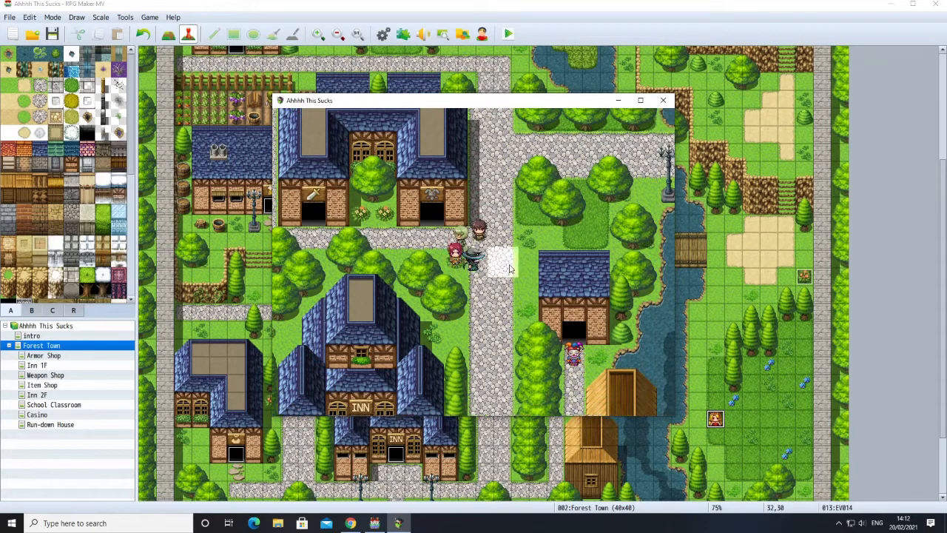
{"action": "mouse_move", "coordinate": [509, 268]}
{"action": "left_mouse_down"}
{"action": "mouse_move", "coordinate": [478, 237]}
{"action": "mouse_move", "coordinate": [477, 214]}
{"action": "mouse_move", "coordinate": [447, 233]}
{"action": "left_mouse_up"}
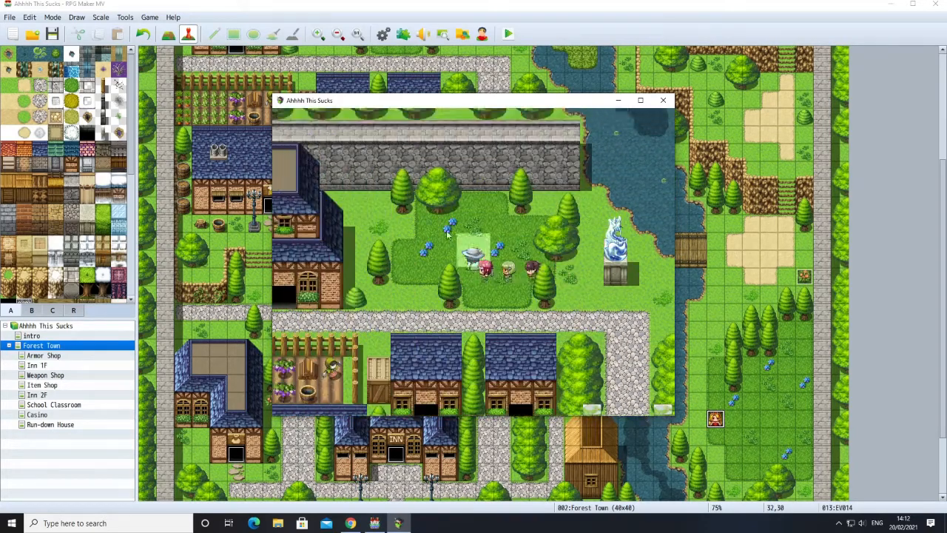
{"action": "left_click", "coordinate": [467, 235]}
{"action": "left_click", "coordinate": [477, 333]}
{"action": "left_click", "coordinate": [475, 331]}
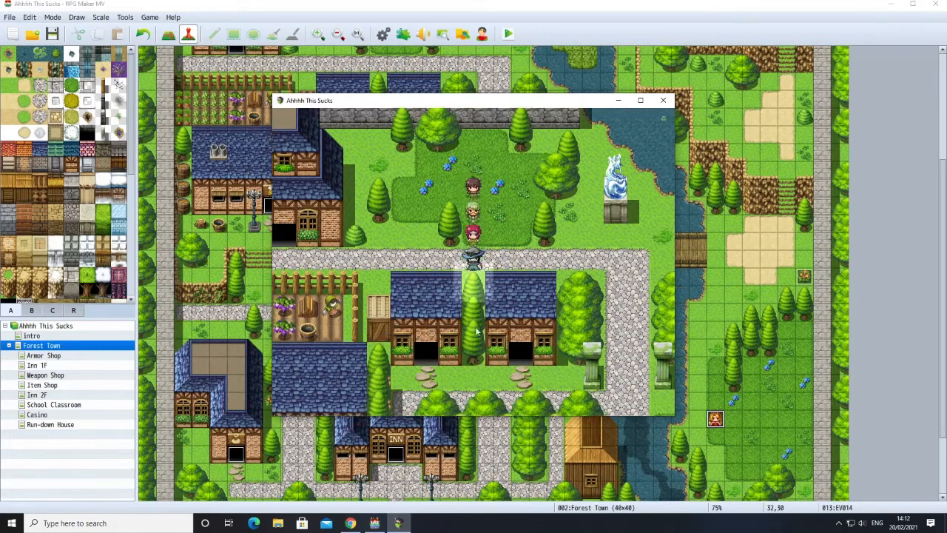
{"action": "left_click", "coordinate": [661, 102]}
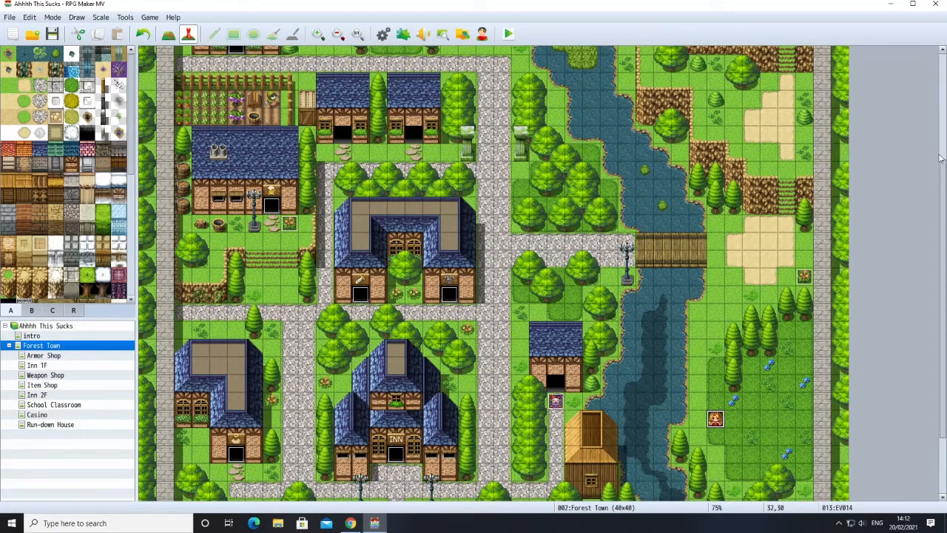
Rename the flower event in the northern meadow as EV0010 and set its note to Flower.
{"action": "scroll", "coordinate": [796, 126], "scroll_direction": "up", "scroll_amount": 5}
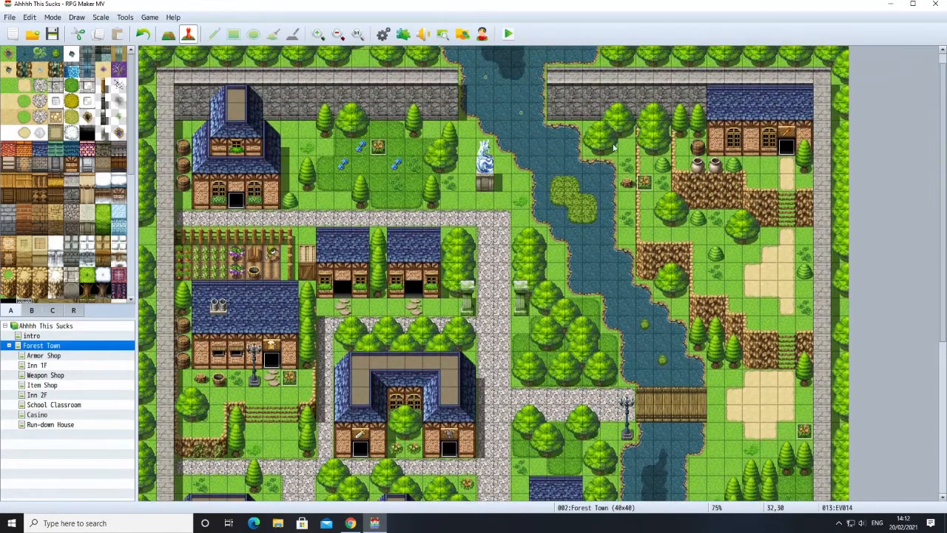
{"action": "right_click", "coordinate": [377, 148]}
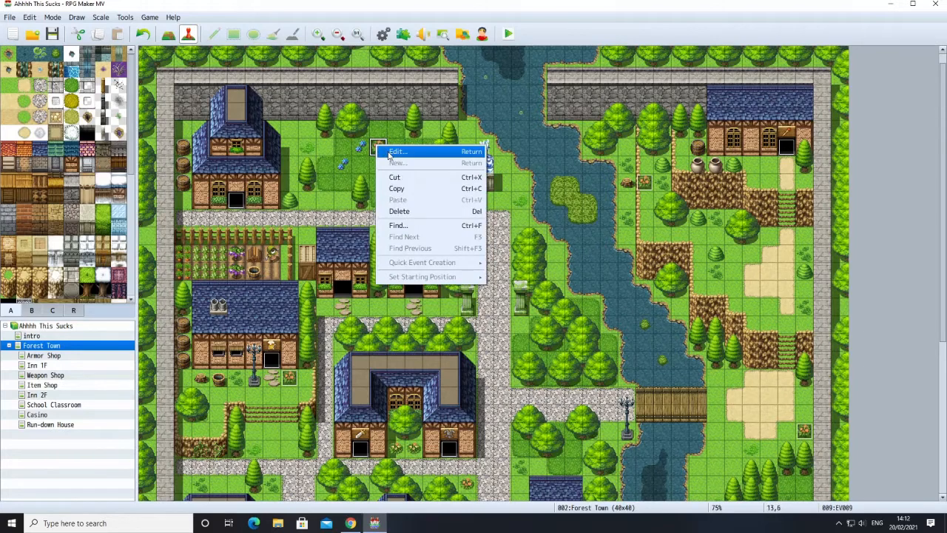
{"action": "left_click", "coordinate": [389, 151]}
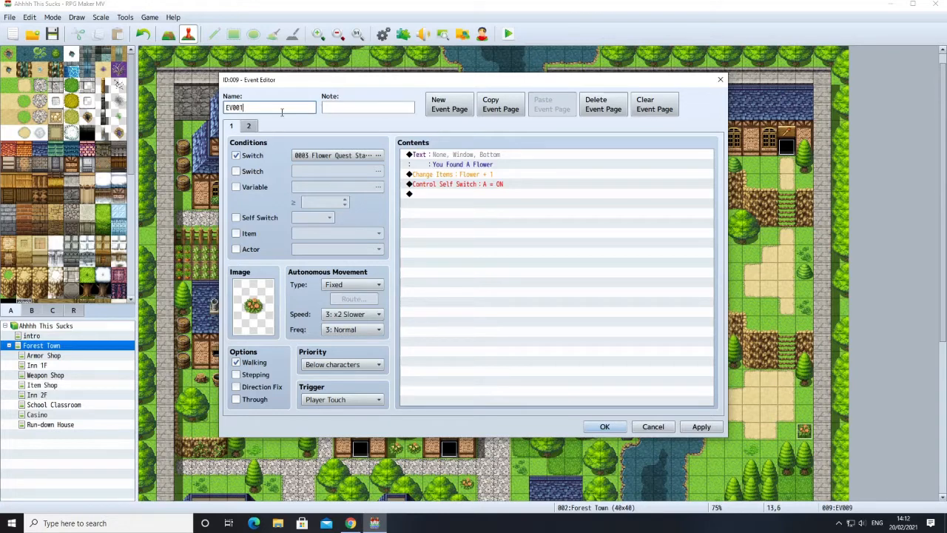
{"action": "left_click", "coordinate": [345, 110]}
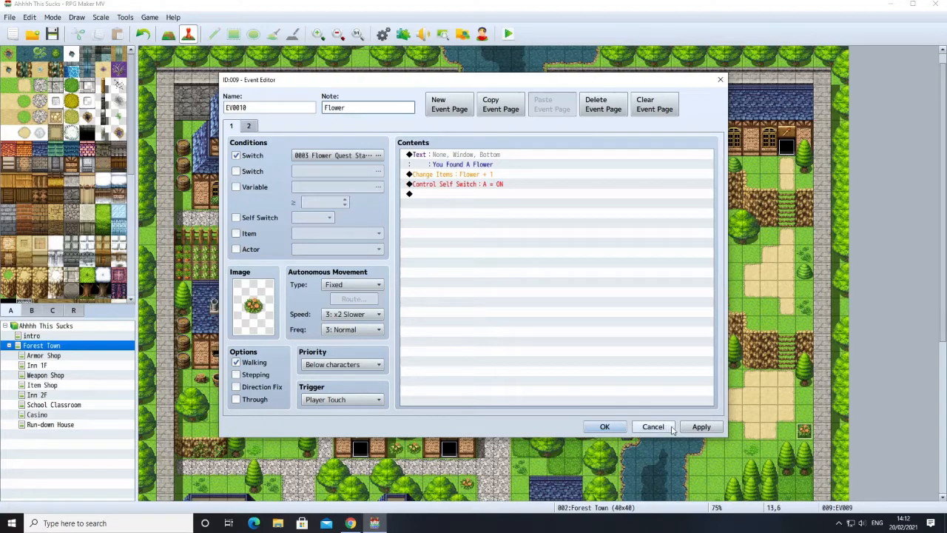
{"action": "left_click", "coordinate": [700, 427]}
{"action": "left_click", "coordinate": [605, 427]}
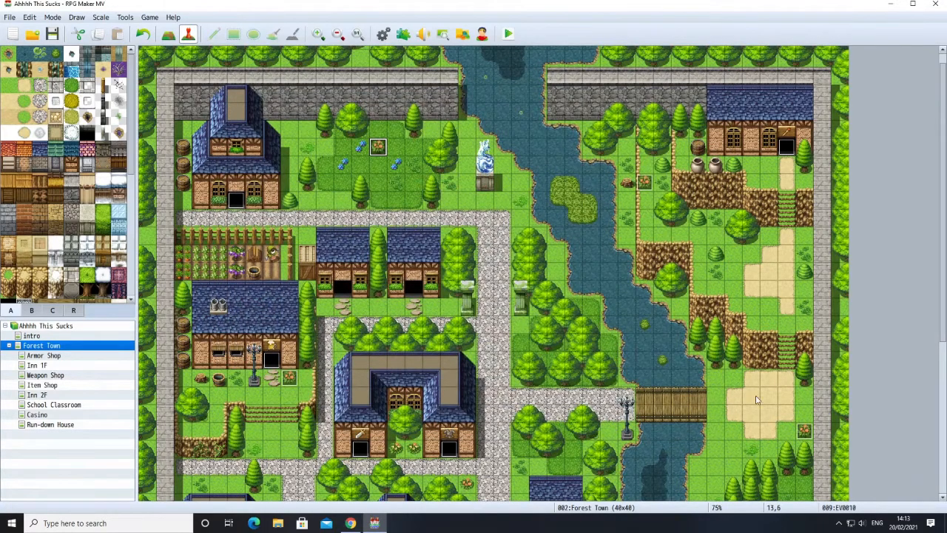
Set the note to flower and the trigger to Player Touch for the flower event below the eastern sand patch.
{"action": "right_click", "coordinate": [803, 432]}
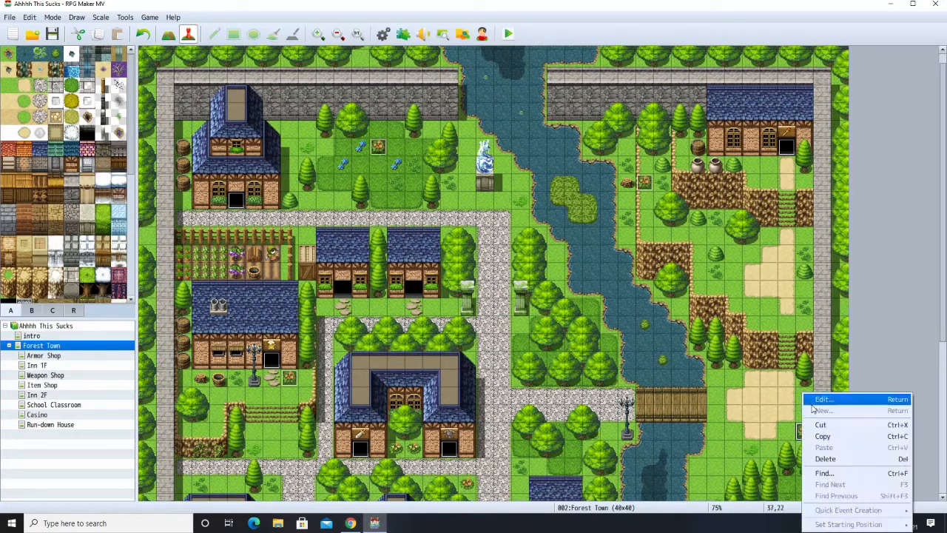
{"action": "left_click", "coordinate": [812, 404]}
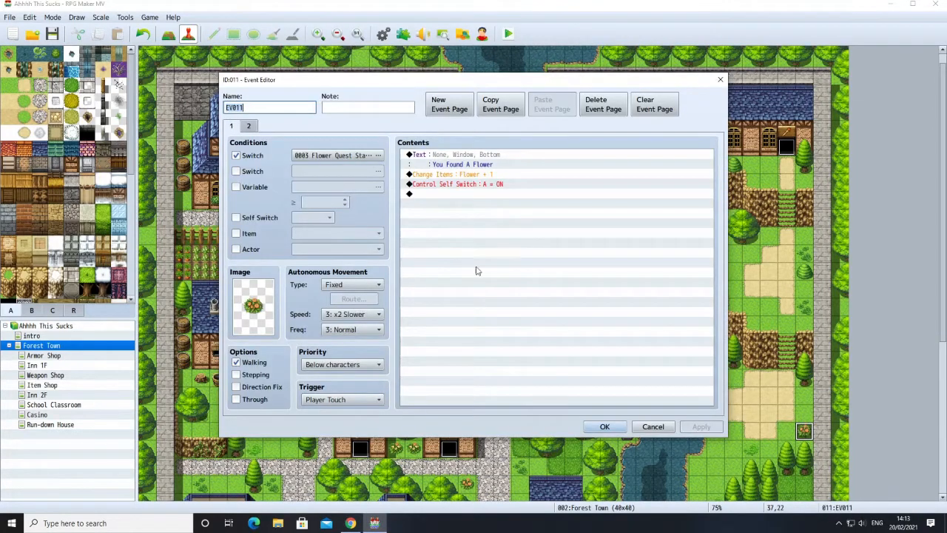
{"action": "left_click", "coordinate": [342, 110]}
{"action": "type", "text": "flower"}
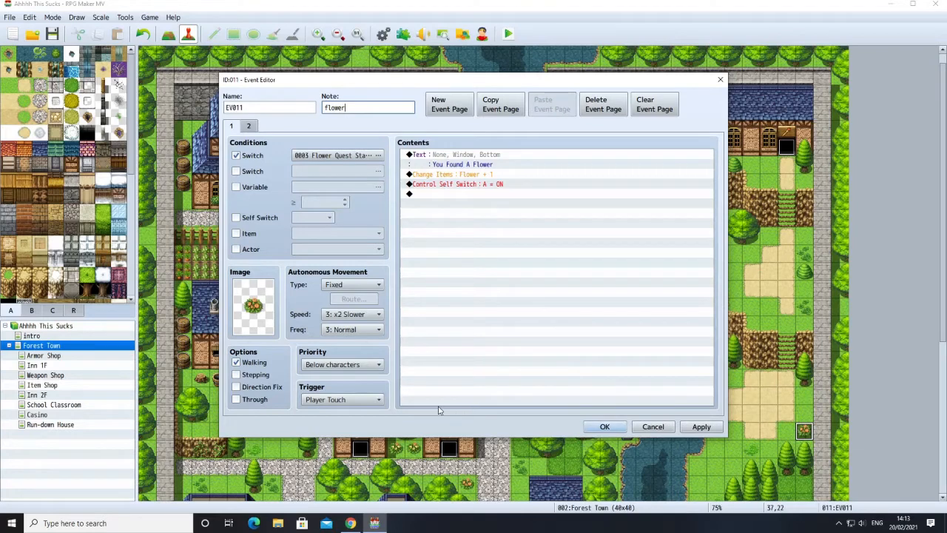
{"action": "left_click", "coordinate": [344, 400]}
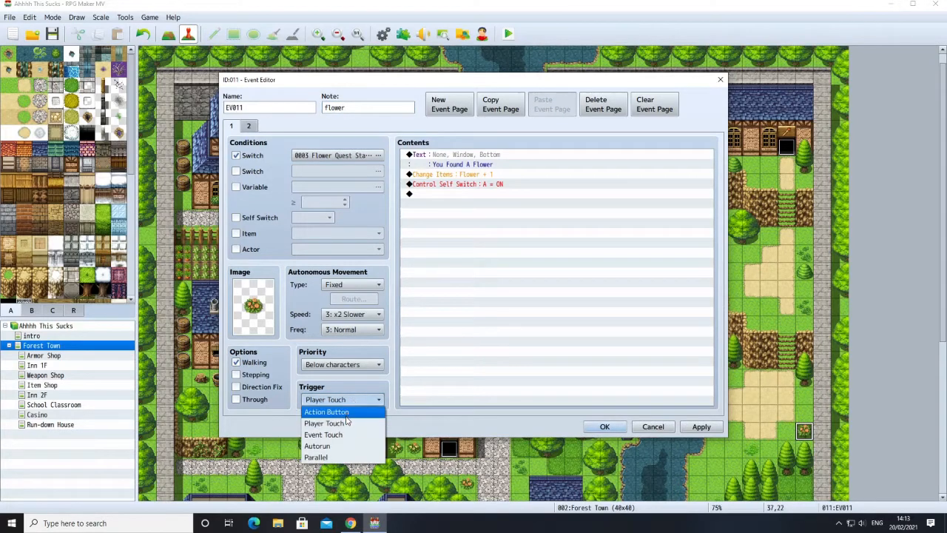
{"action": "left_click", "coordinate": [346, 423]}
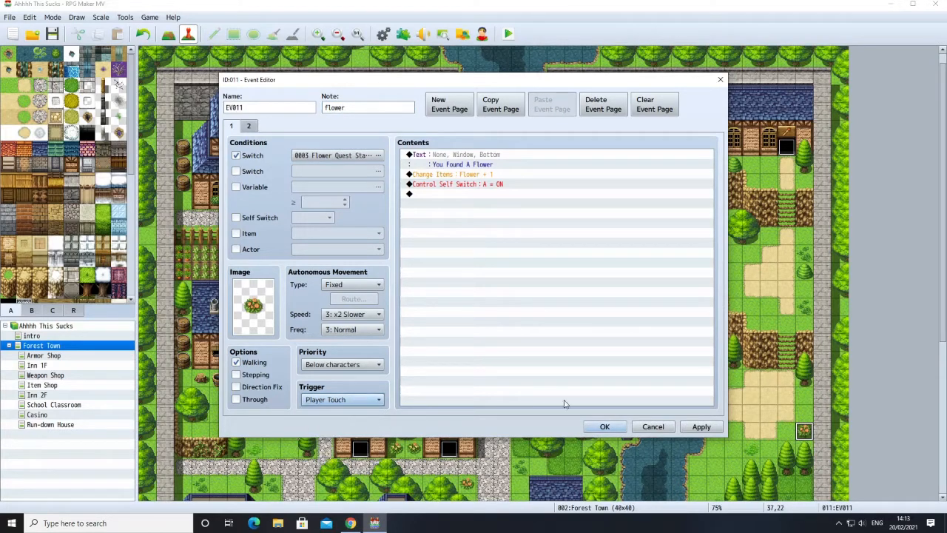
{"action": "left_click", "coordinate": [699, 427]}
{"action": "left_click", "coordinate": [604, 427]}
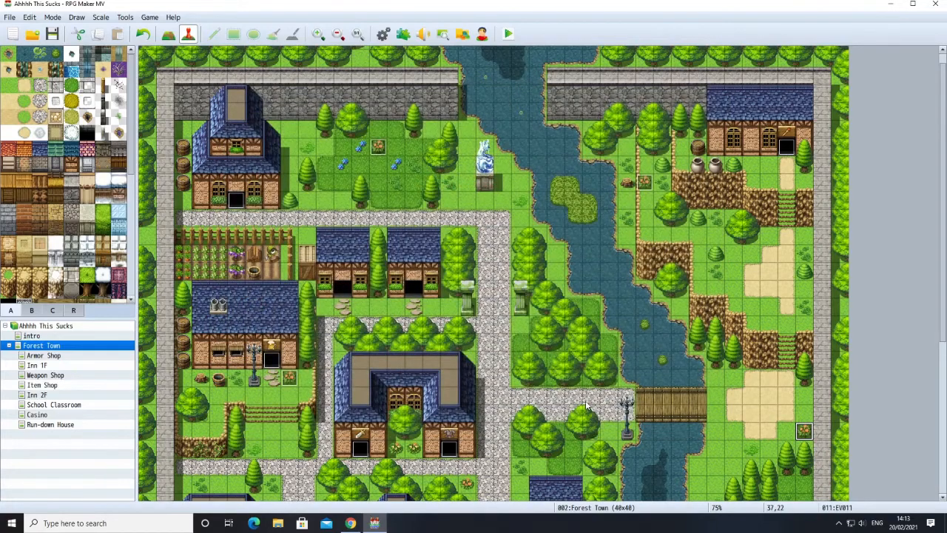
Check the event names of the flower outside the building south of the vegetable garden and of the quest giver across the river.
{"action": "scroll", "coordinate": [585, 405], "scroll_direction": "down", "scroll_amount": 6}
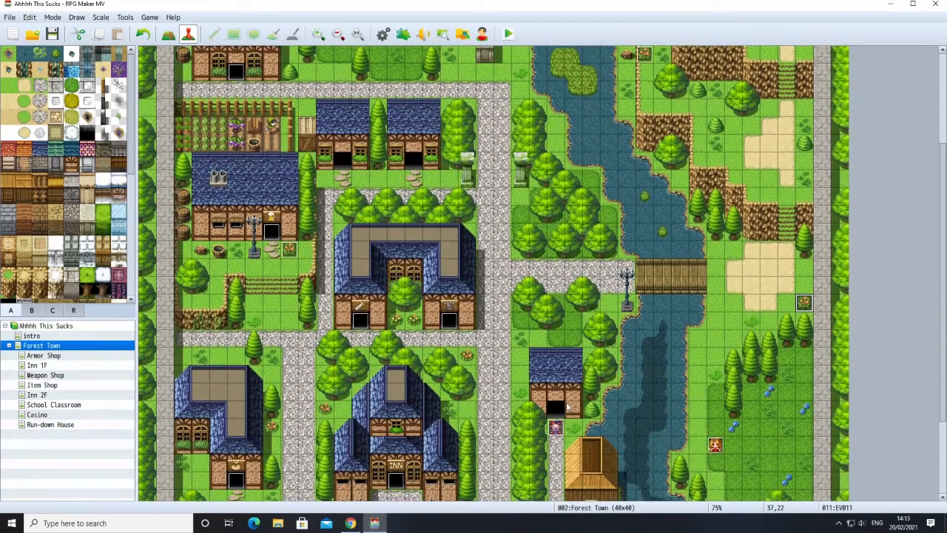
{"action": "scroll", "coordinate": [553, 401], "scroll_direction": "down", "scroll_amount": 1}
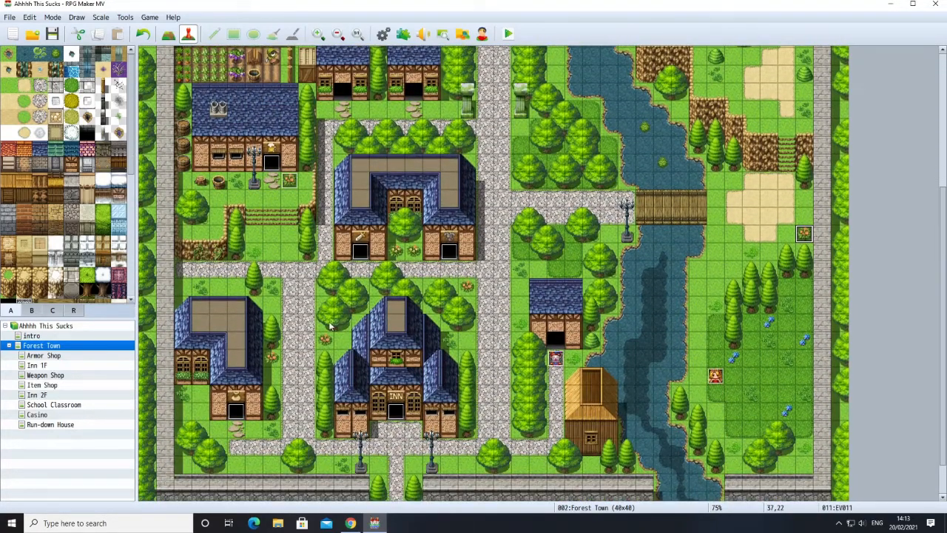
{"action": "right_click", "coordinate": [289, 182]}
{"action": "left_click", "coordinate": [300, 192]}
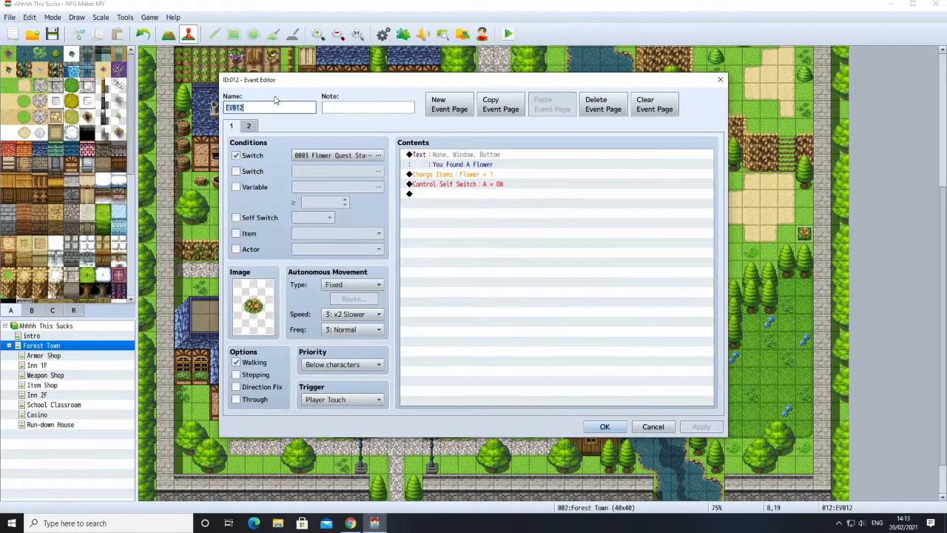
{"action": "left_click", "coordinate": [273, 108]}
{"action": "left_click", "coordinate": [603, 427]}
{"action": "right_click", "coordinate": [714, 378]}
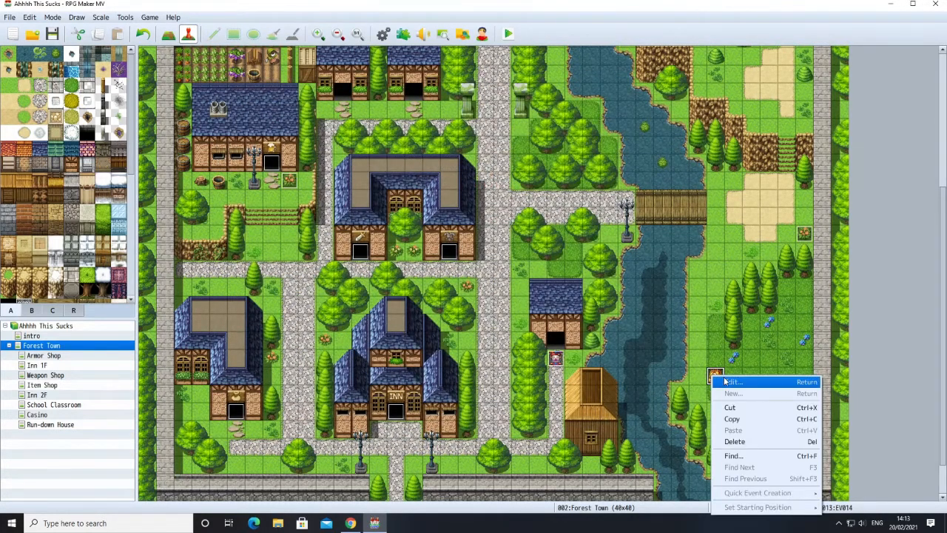
{"action": "left_click", "coordinate": [731, 381]}
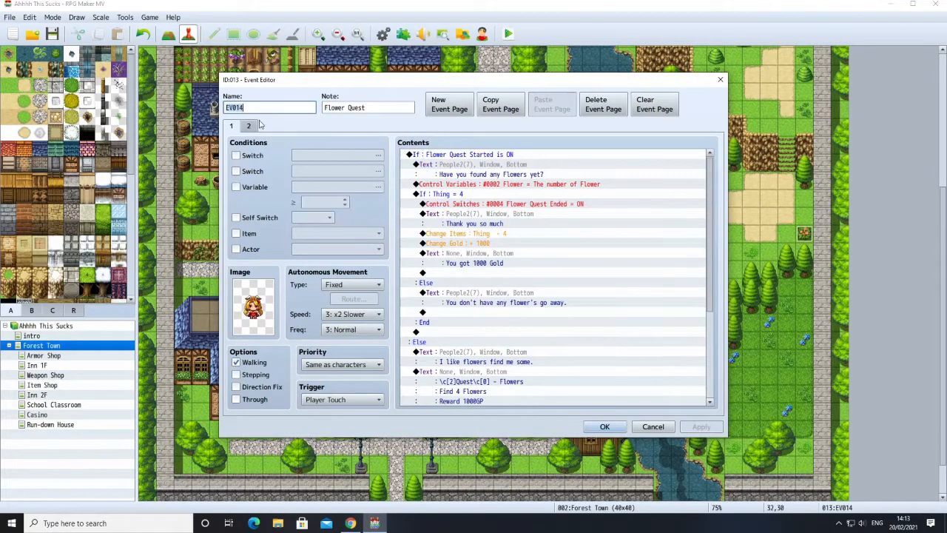
{"action": "left_click", "coordinate": [259, 108]}
{"action": "left_click", "coordinate": [604, 426]}
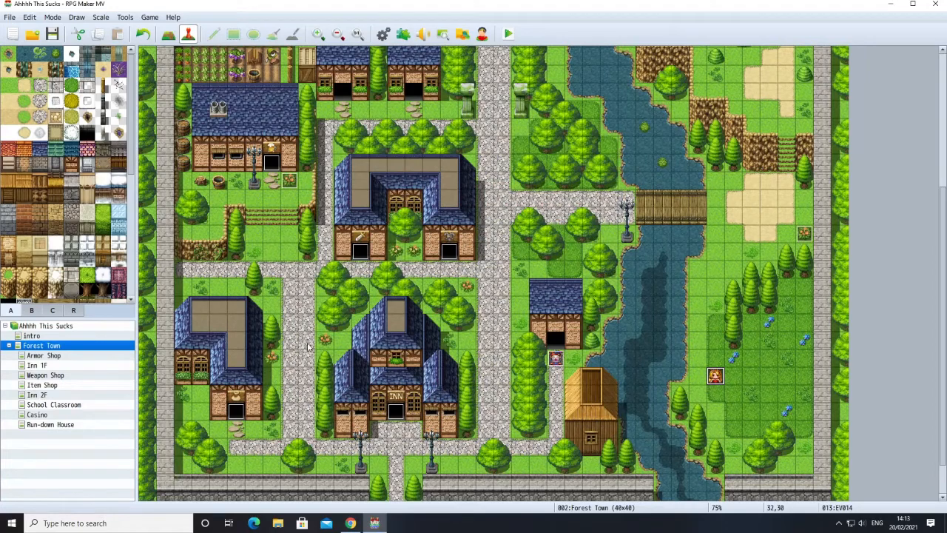
{"action": "right_click", "coordinate": [289, 179]}
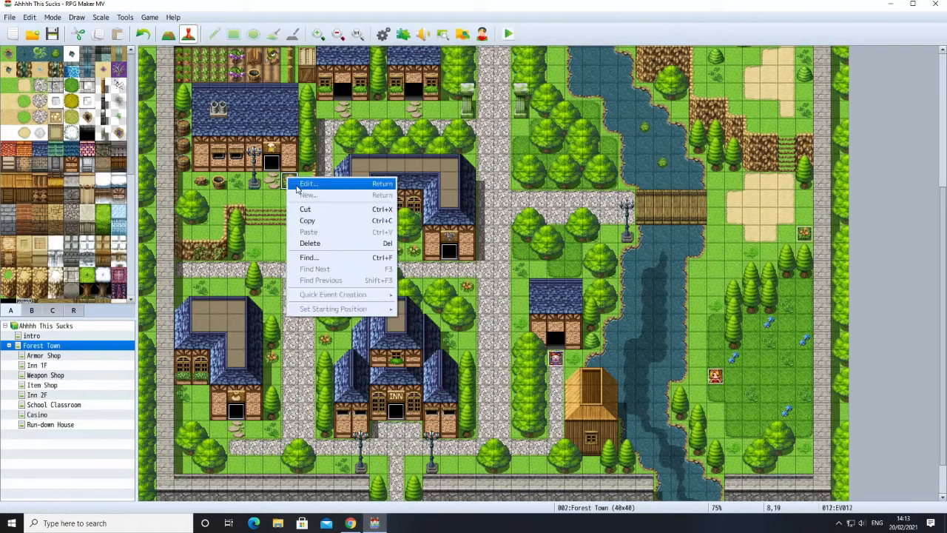
{"action": "left_click", "coordinate": [298, 186]}
{"action": "left_click", "coordinate": [297, 112]}
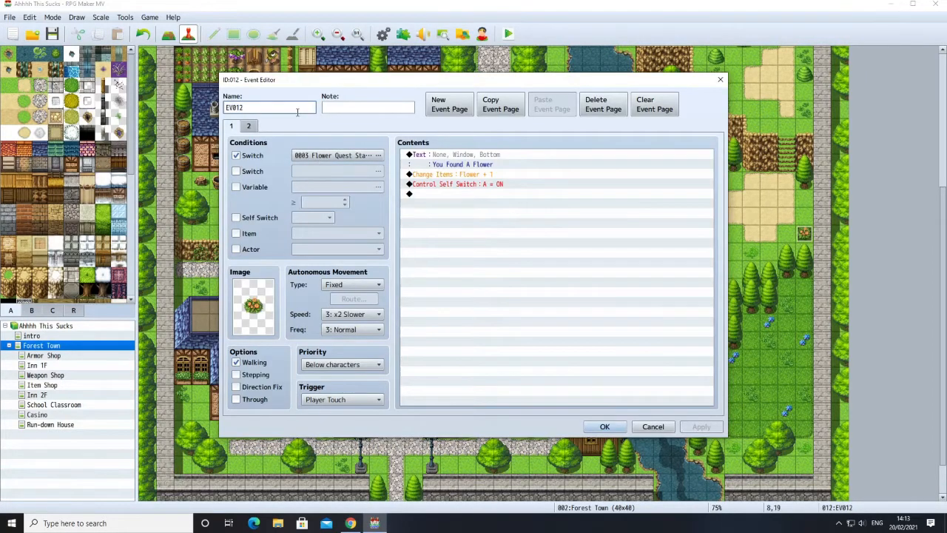
{"action": "key", "text": "BackSpace"}
{"action": "key", "text": "BackSpace"}
{"action": "left_click", "coordinate": [653, 426]}
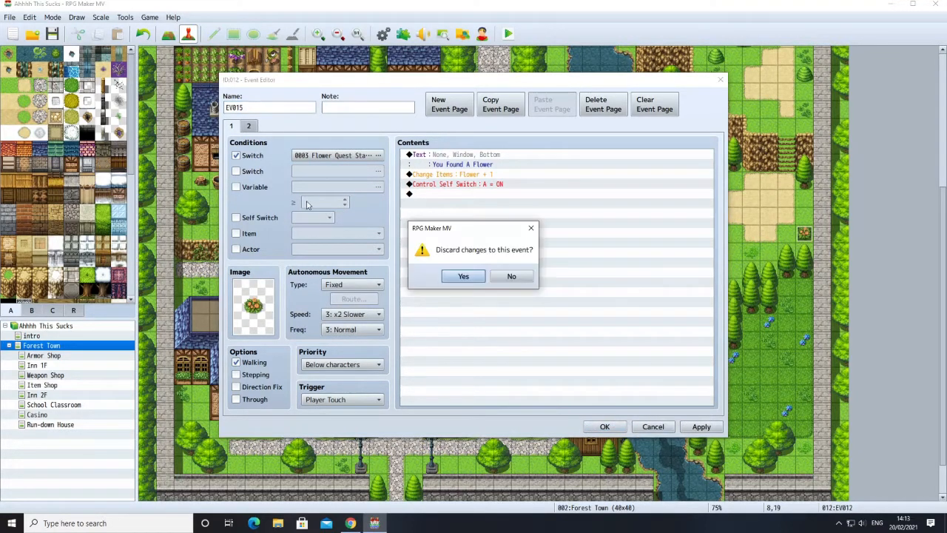
{"action": "left_click", "coordinate": [460, 276]}
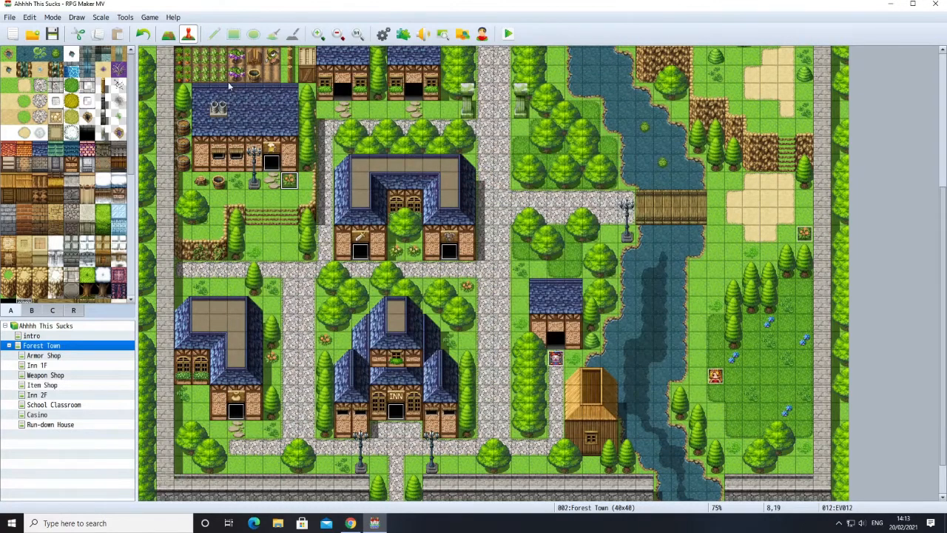
Rename the flower event outside the building south of the vegetable garden as EV015.
{"action": "right_click", "coordinate": [285, 184]}
{"action": "left_click", "coordinate": [300, 191]}
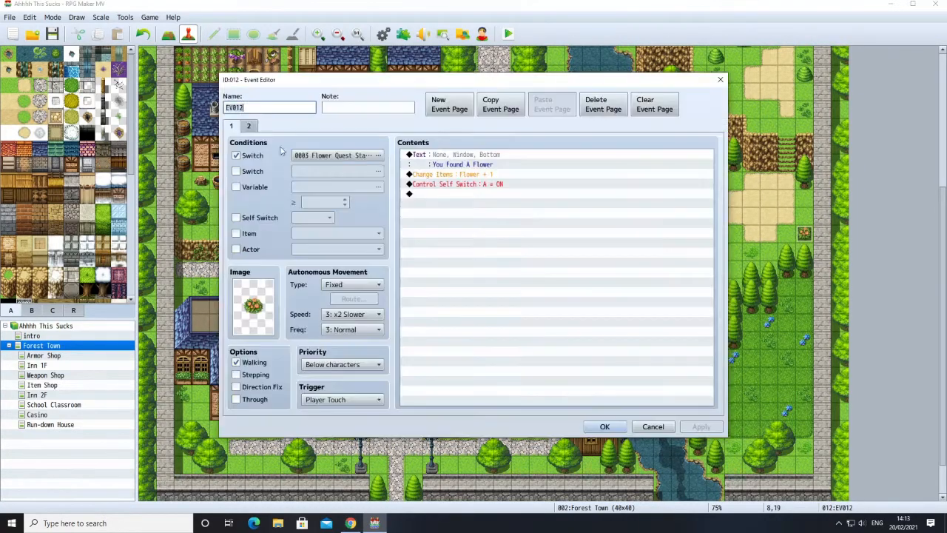
{"action": "left_click", "coordinate": [267, 108]}
{"action": "key", "text": "BackSpace"}
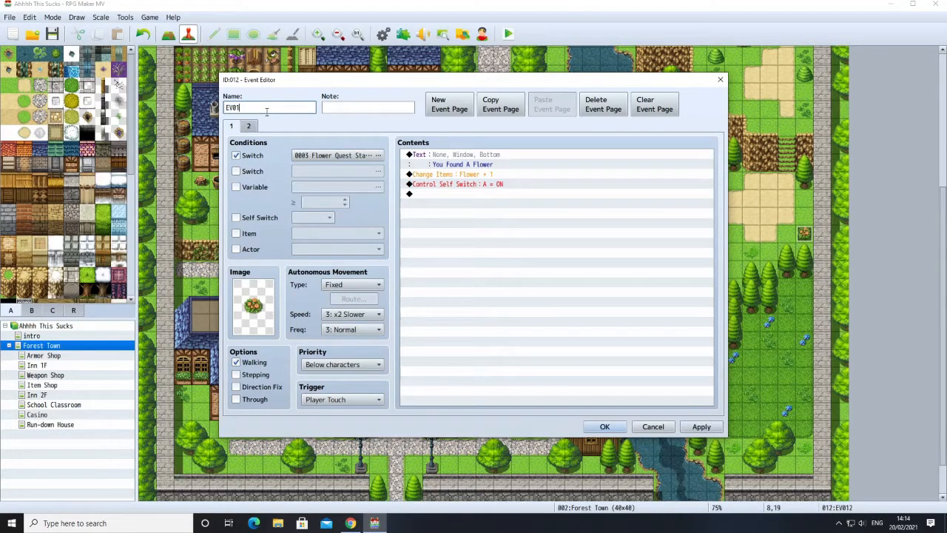
{"action": "type", "text": "5"}
{"action": "left_click", "coordinate": [604, 426]}
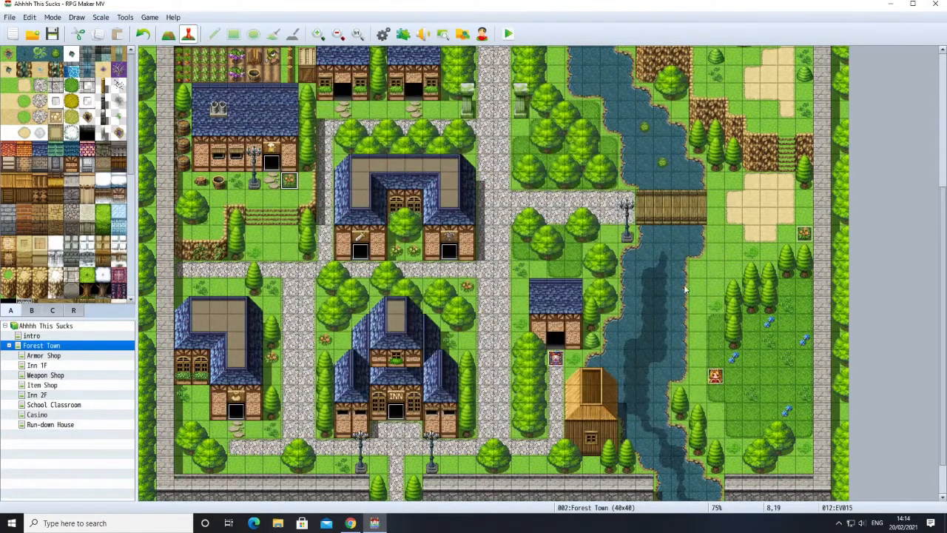
Rename the flower event below the eastern sand patch as EV016.
{"action": "right_click", "coordinate": [804, 236]}
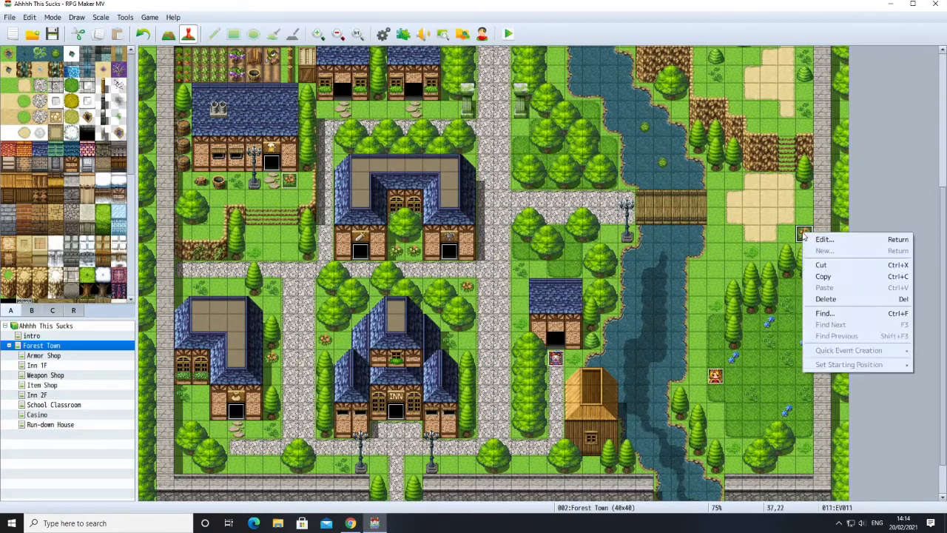
{"action": "left_click", "coordinate": [808, 239]}
{"action": "left_click", "coordinate": [256, 109]}
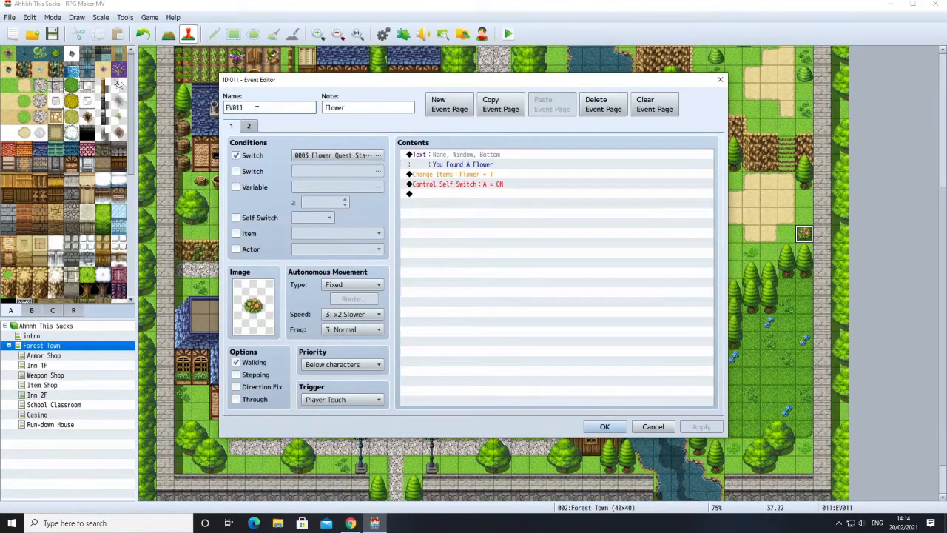
{"action": "key", "text": "BackSpace"}
{"action": "type", "text": "6"}
{"action": "left_click", "coordinate": [601, 426]}
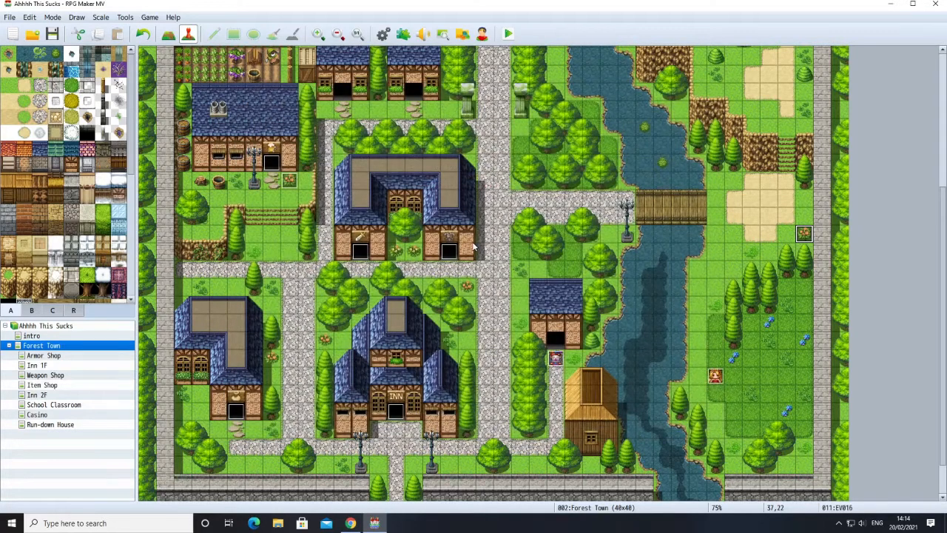
Rename the flower event in the northern meadow as EV0017.
{"action": "scroll", "coordinate": [473, 246], "scroll_direction": "up", "scroll_amount": 1}
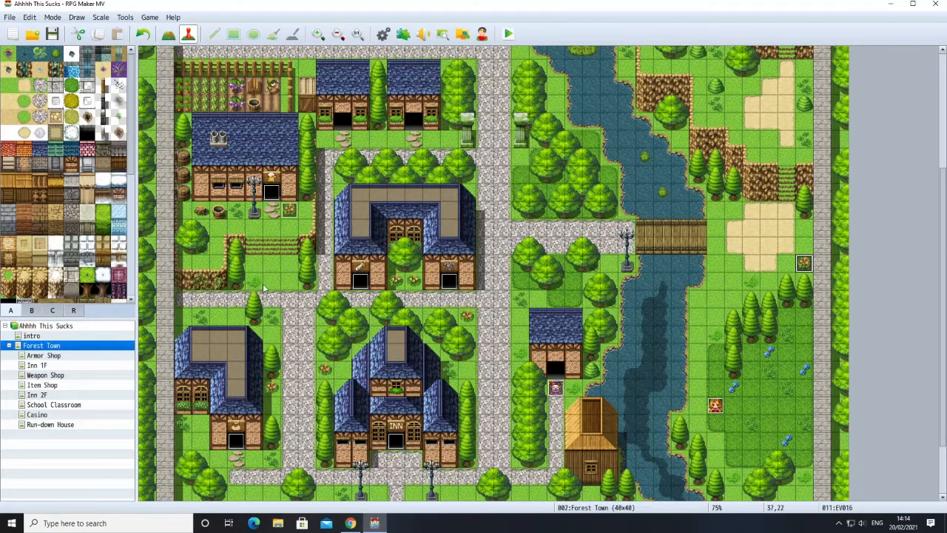
{"action": "scroll", "coordinate": [264, 288], "scroll_direction": "up", "scroll_amount": 3}
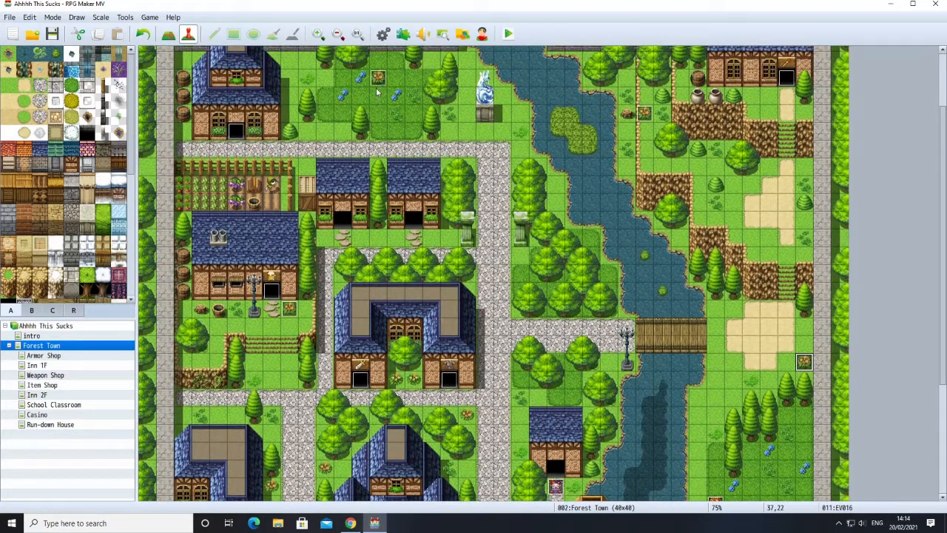
{"action": "right_click", "coordinate": [377, 83]}
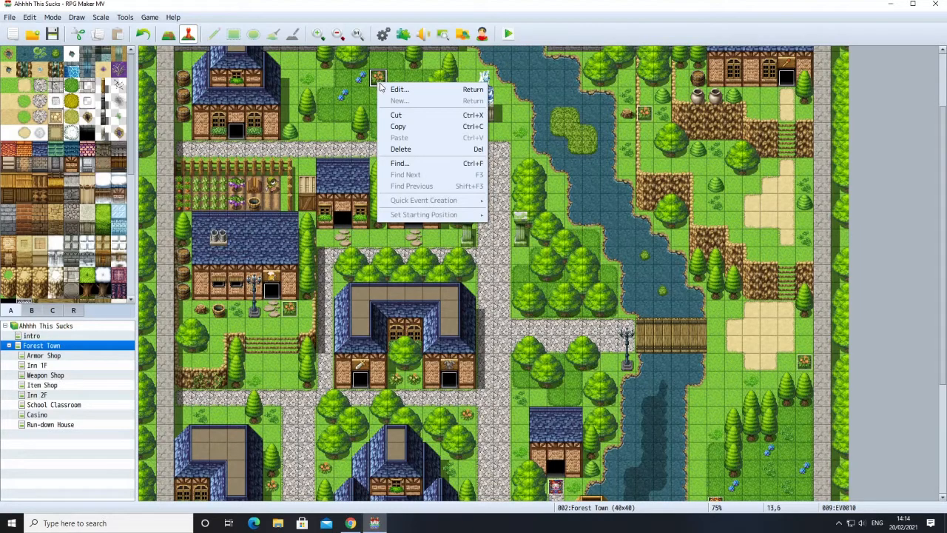
{"action": "left_click", "coordinate": [383, 89]}
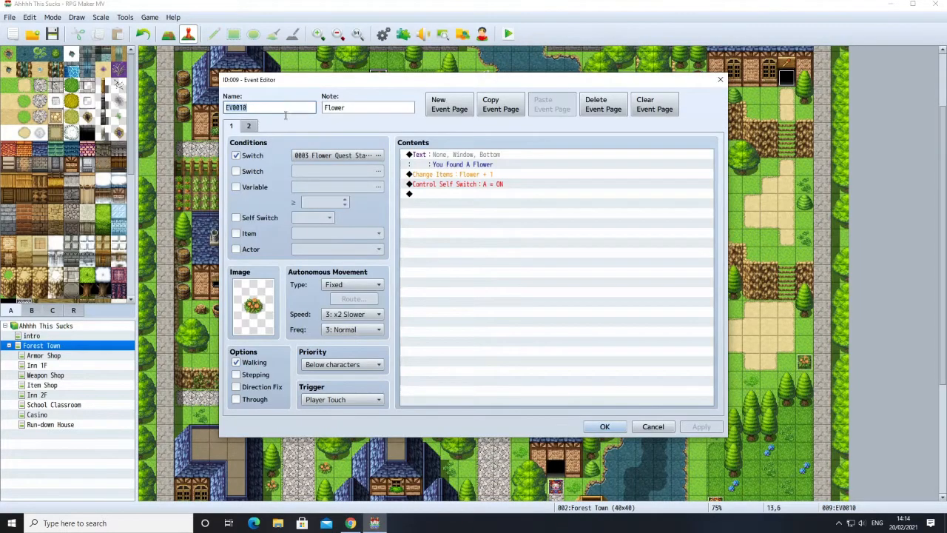
{"action": "left_click", "coordinate": [285, 111]}
{"action": "key", "text": "BackSpace"}
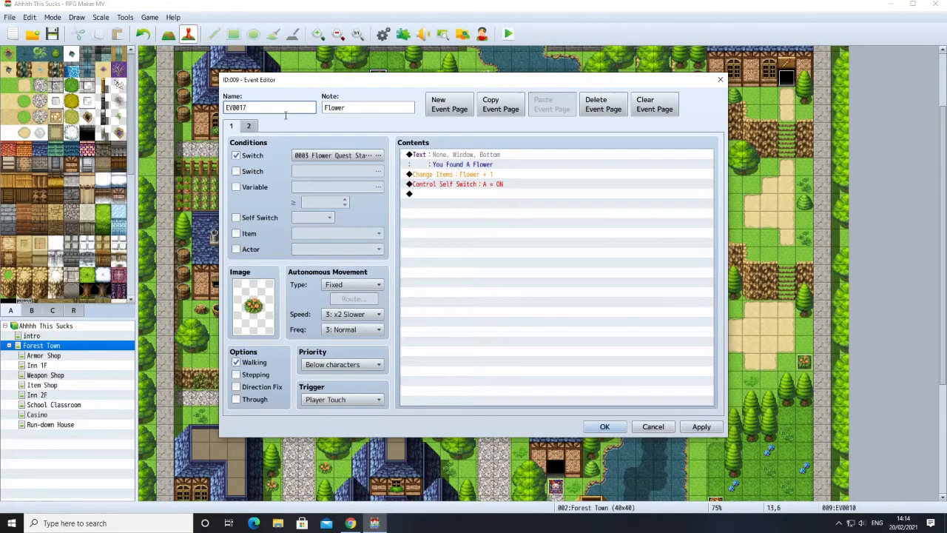
{"action": "left_click", "coordinate": [602, 427]}
Rename the flower event beside the tree stump on the river's east bank as EV018.
{"action": "right_click", "coordinate": [643, 118]}
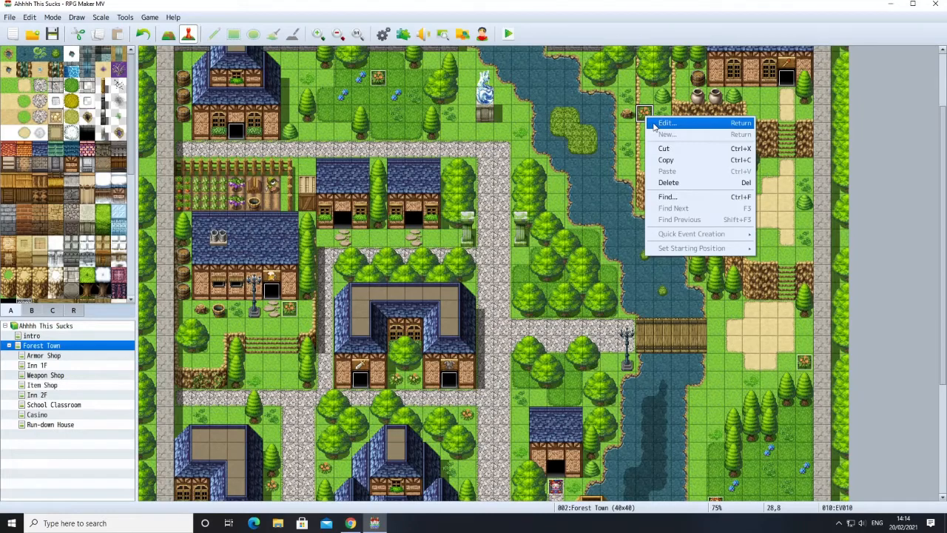
{"action": "left_click", "coordinate": [654, 125]}
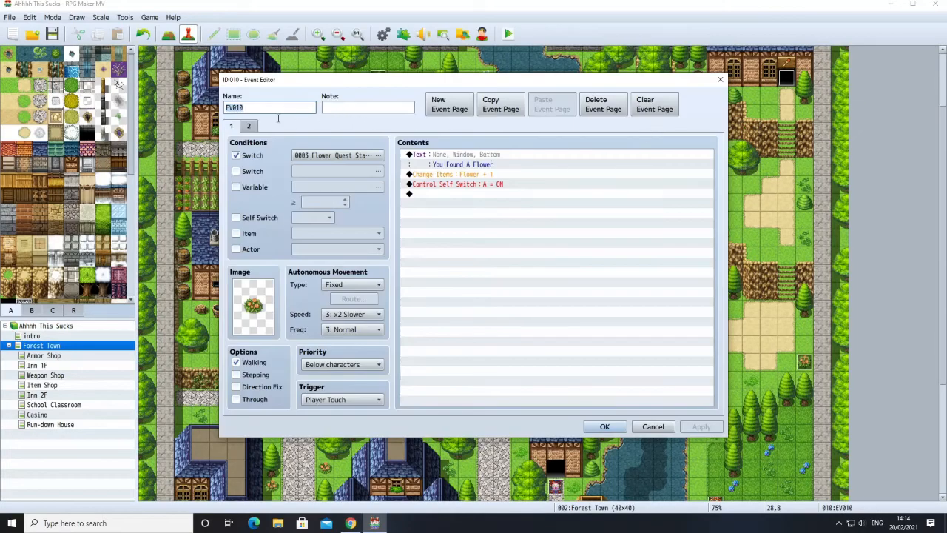
{"action": "left_click", "coordinate": [275, 114]}
{"action": "key", "text": "BackSpace"}
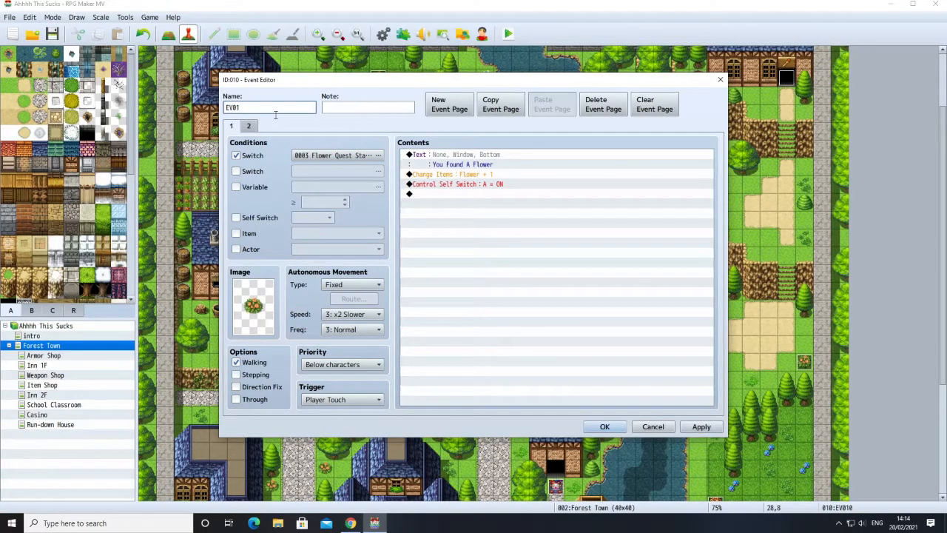
{"action": "left_click", "coordinate": [694, 427]}
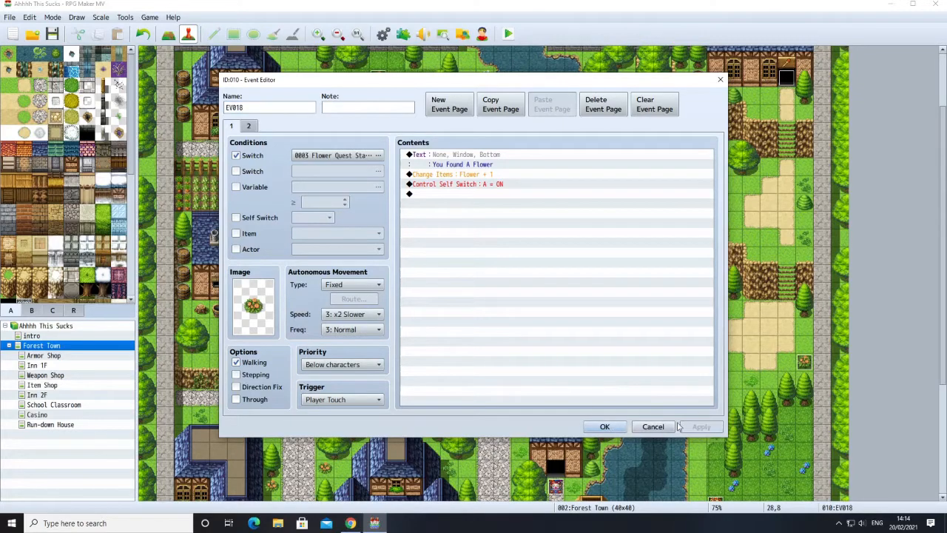
{"action": "left_click", "coordinate": [602, 426]}
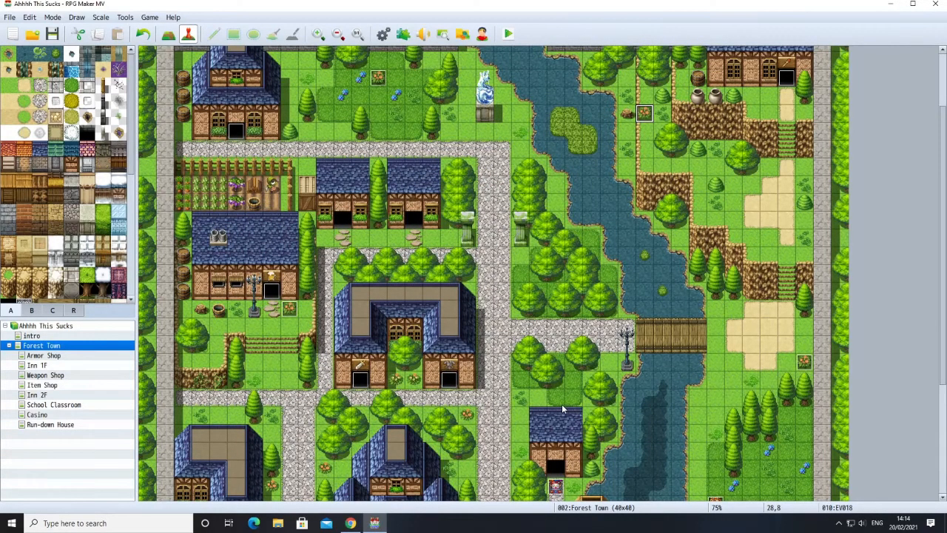
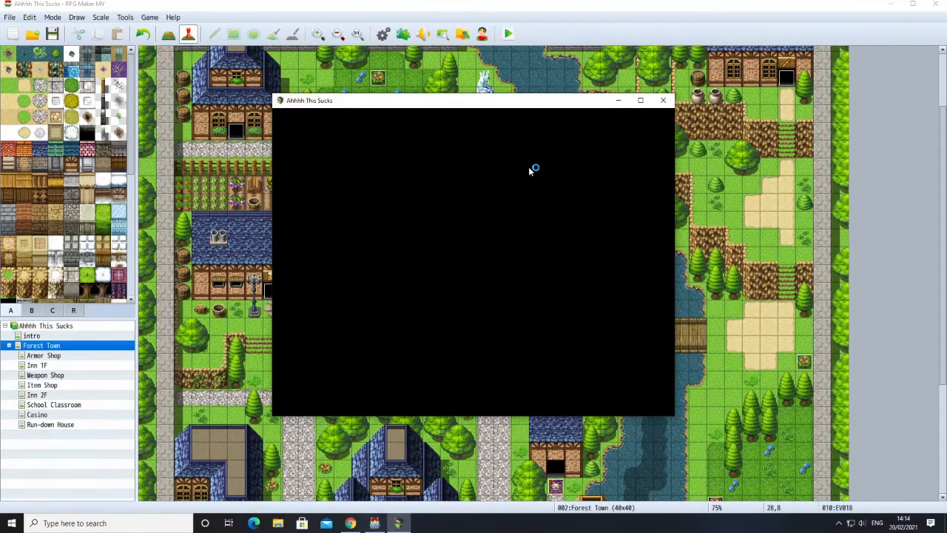
Start a new playtest game and choose Deathknell, Necromancer as the character.
{"action": "left_click", "coordinate": [398, 341]}
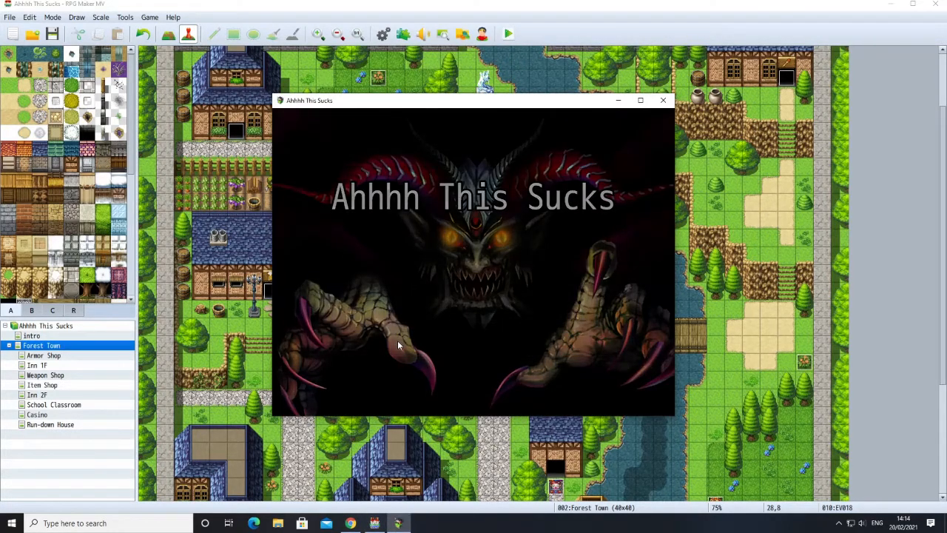
{"action": "left_click", "coordinate": [409, 324]}
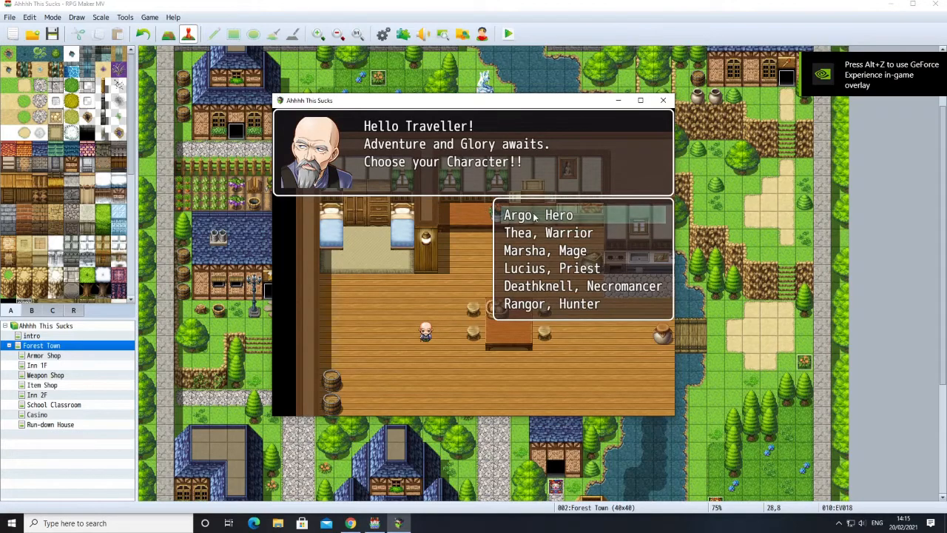
{"action": "left_click", "coordinate": [544, 290]}
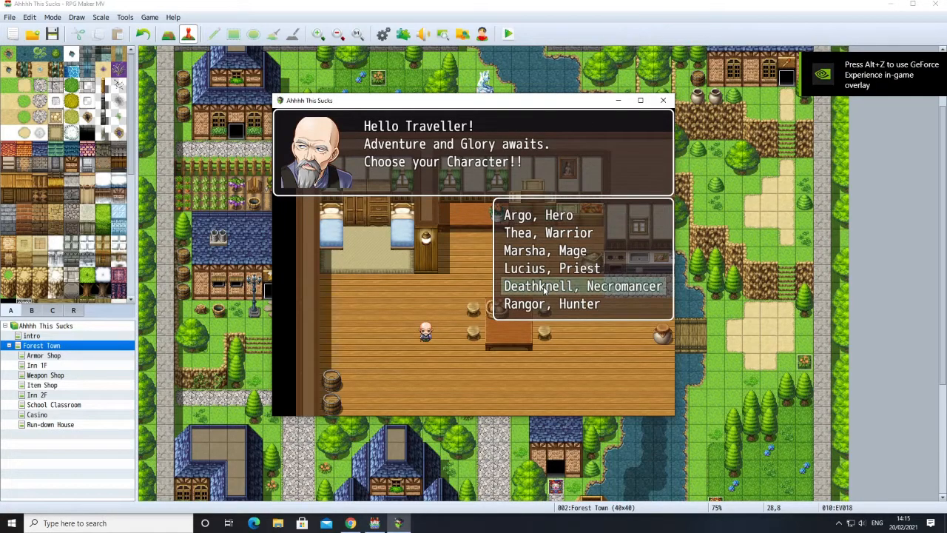
{"action": "left_click", "coordinate": [543, 287]}
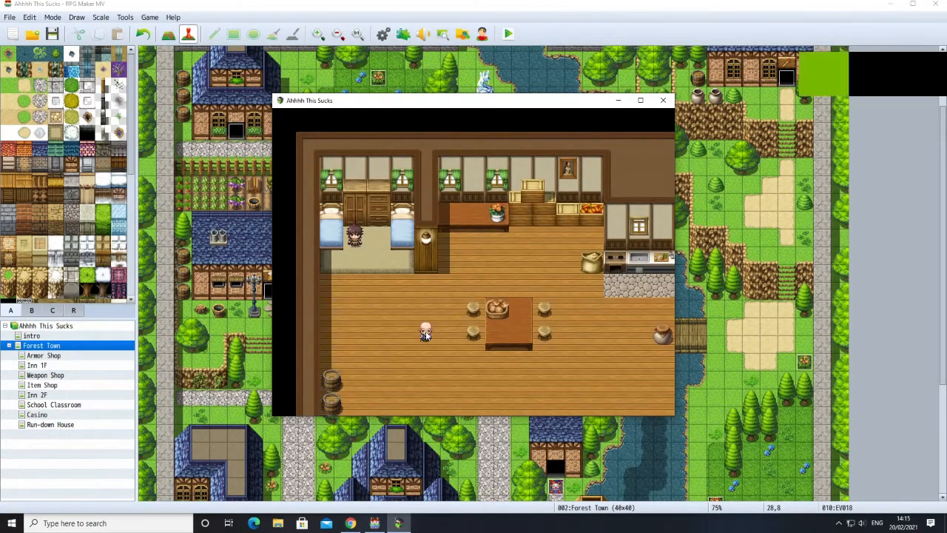
Talk to the old man in the starting house through his whole dialogue to reach Forest Town.
{"action": "left_click", "coordinate": [435, 363]}
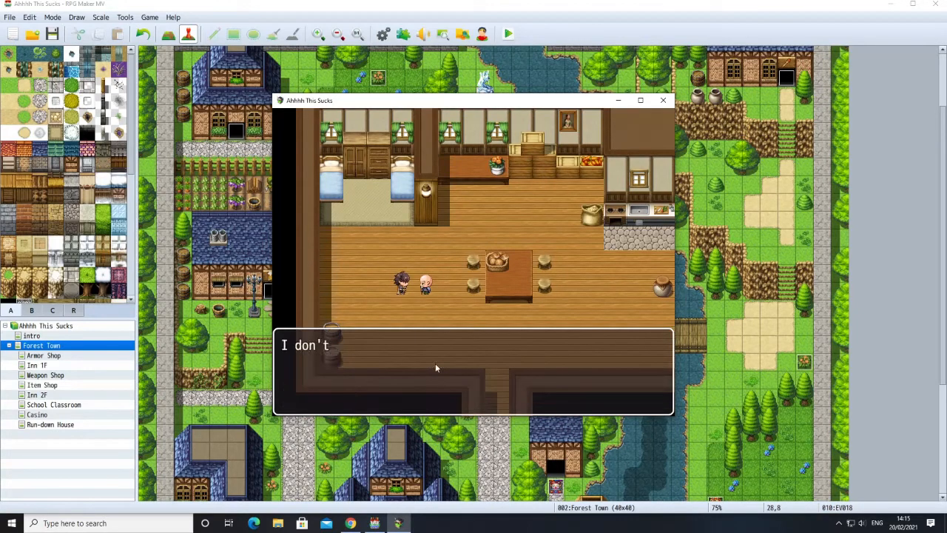
{"action": "left_click", "coordinate": [435, 363]}
{"action": "left_click", "coordinate": [435, 363]}
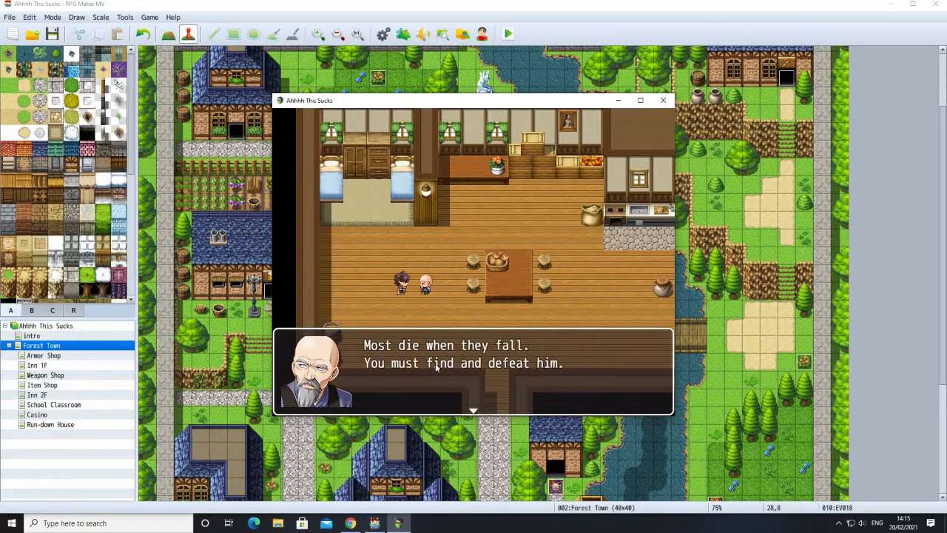
{"action": "left_click", "coordinate": [435, 364]}
{"action": "left_click", "coordinate": [435, 363]}
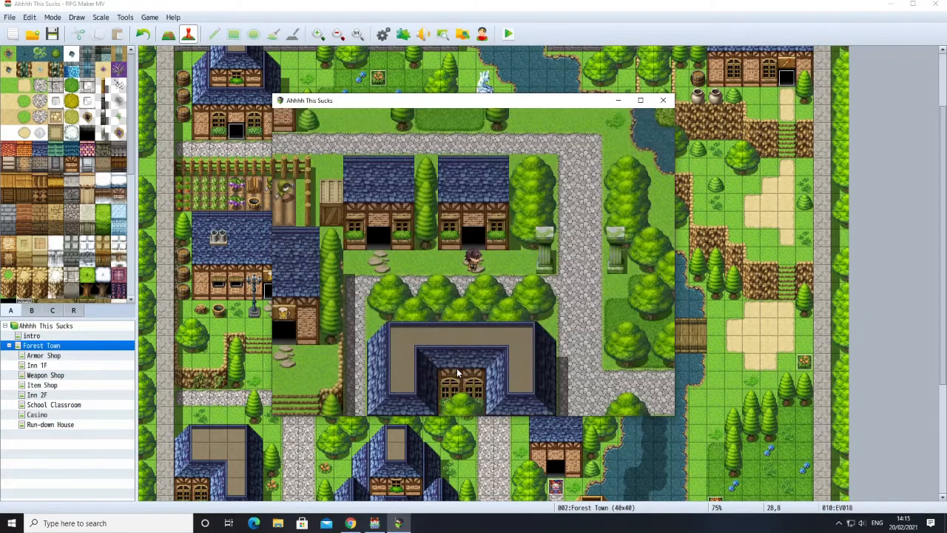
Walk across the bridge to the blonde quest giver in the southeastern meadow and accept her flower quest.
{"action": "left_click", "coordinate": [587, 336]}
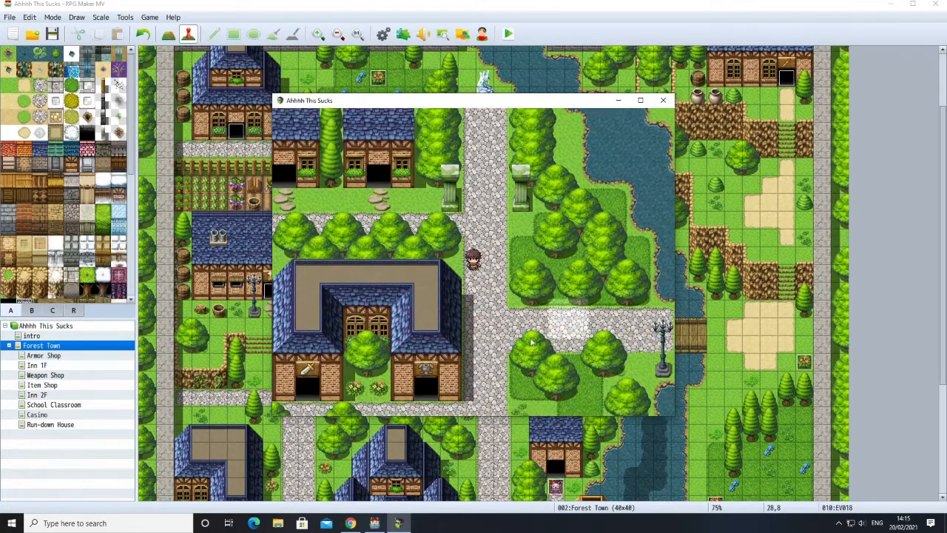
{"action": "left_click", "coordinate": [597, 280]}
{"action": "left_click", "coordinate": [579, 264]}
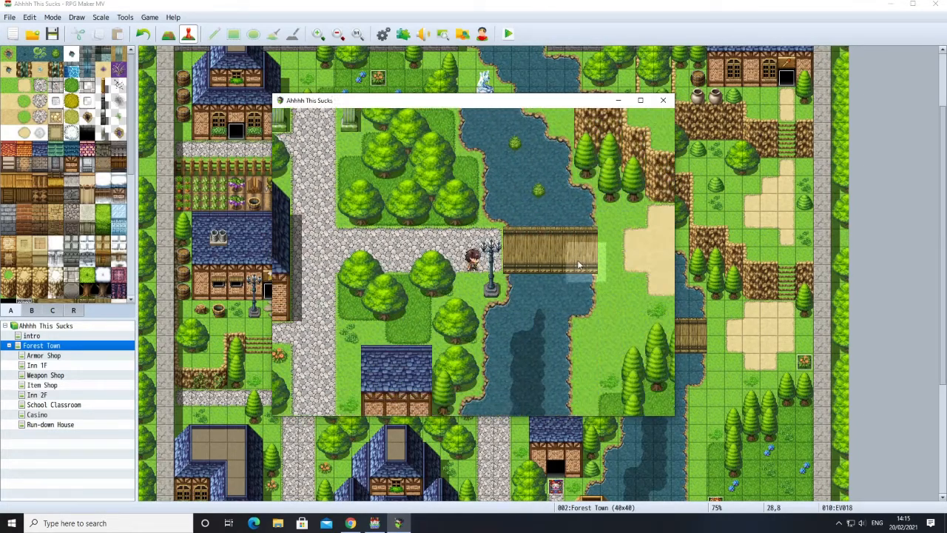
{"action": "left_click", "coordinate": [572, 261]}
{"action": "left_click", "coordinate": [551, 333]}
{"action": "left_click", "coordinate": [540, 350]}
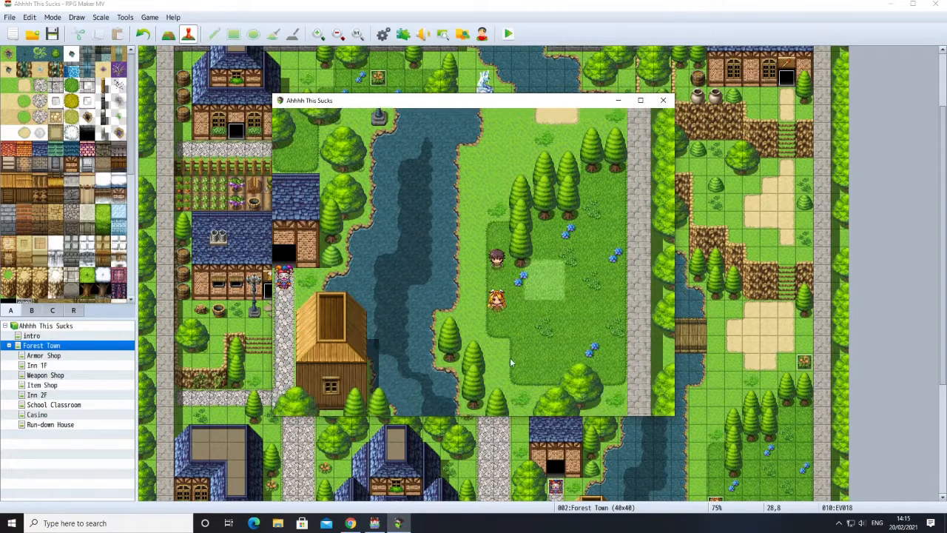
{"action": "left_click", "coordinate": [493, 281]}
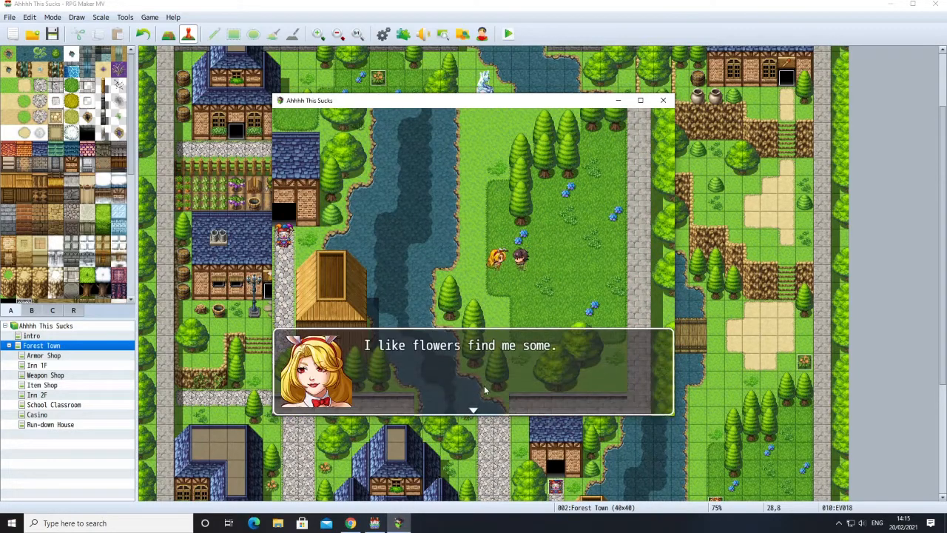
{"action": "left_click", "coordinate": [484, 385]}
{"action": "left_click", "coordinate": [645, 296]}
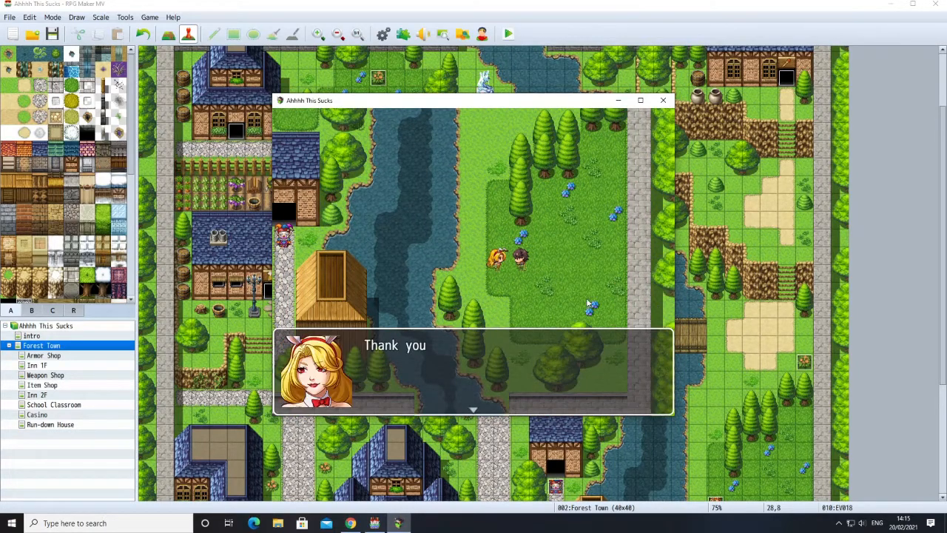
{"action": "left_click", "coordinate": [489, 212]}
Climb to the eastern terraces and check whether the flower appears near the tree stump by the river.
{"action": "left_click", "coordinate": [496, 220]}
{"action": "left_click_drag", "start_coordinate": [496, 220], "coordinate": [529, 222]}
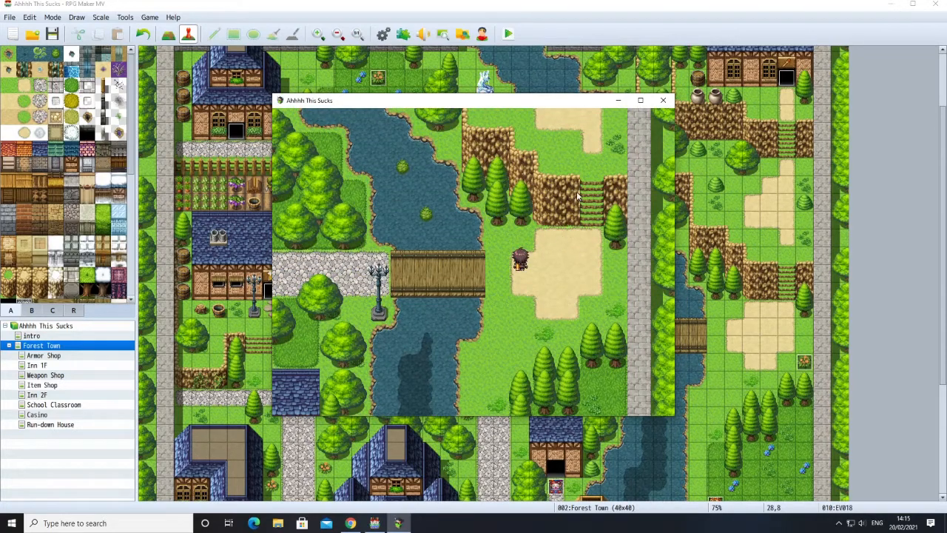
{"action": "left_click", "coordinate": [573, 180]}
{"action": "left_click", "coordinate": [567, 165]}
{"action": "left_click", "coordinate": [545, 177]}
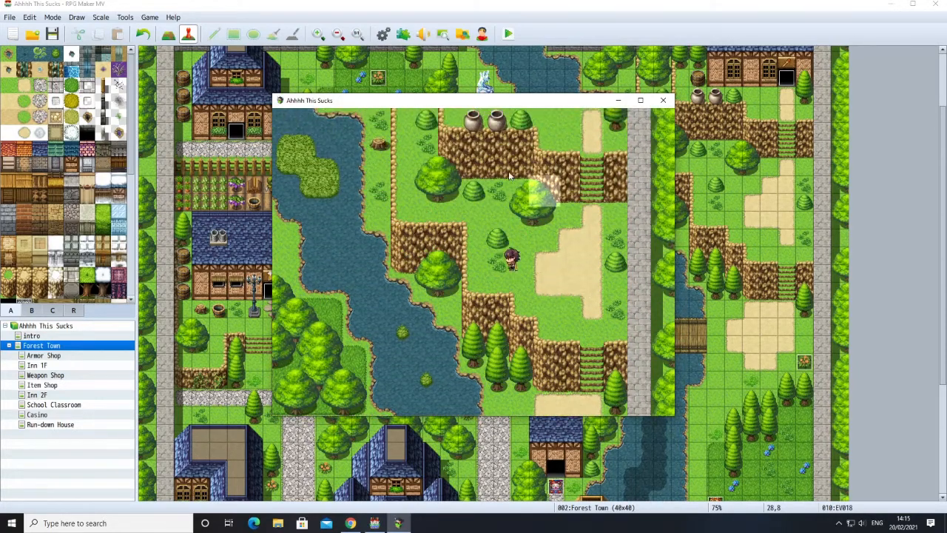
{"action": "left_click", "coordinate": [424, 213]}
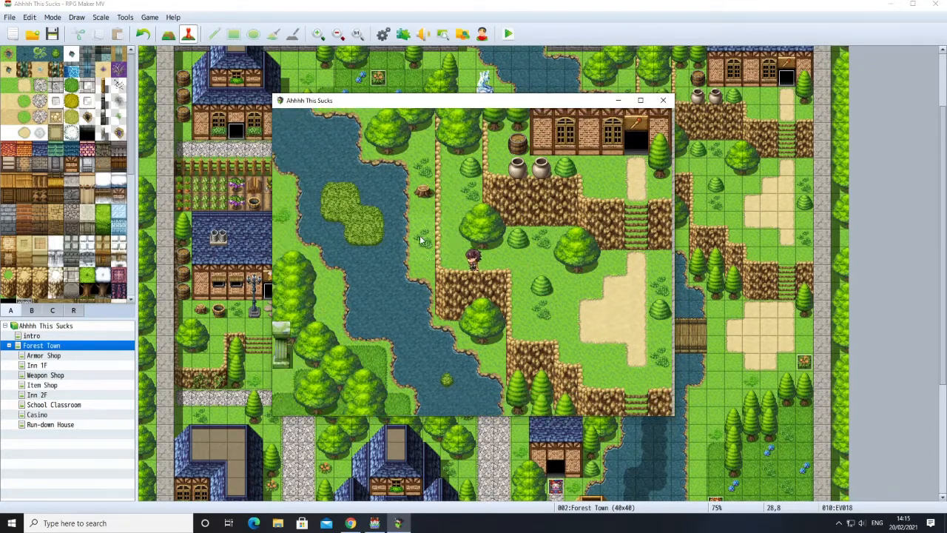
Return over the bridge and walk past the dragon statue to check the northern meadow for its flower.
{"action": "left_click", "coordinate": [606, 340]}
{"action": "left_click", "coordinate": [605, 345]}
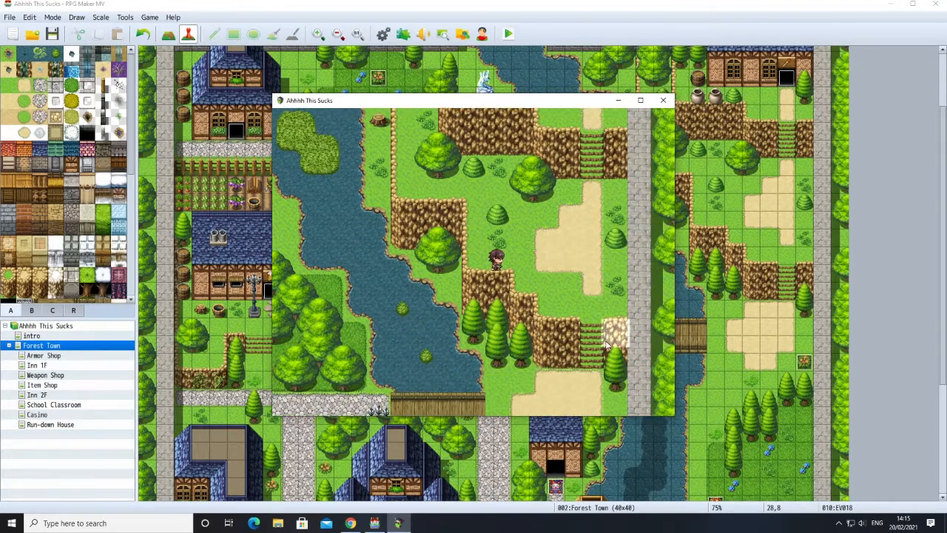
{"action": "left_click", "coordinate": [385, 215]}
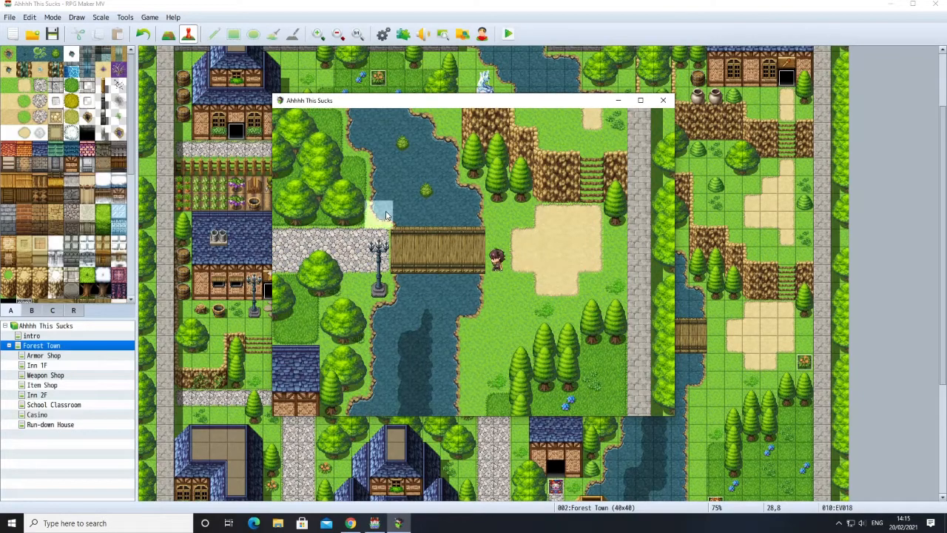
{"action": "left_click", "coordinate": [386, 215]}
{"action": "left_click", "coordinate": [386, 216]}
{"action": "left_click", "coordinate": [407, 212]}
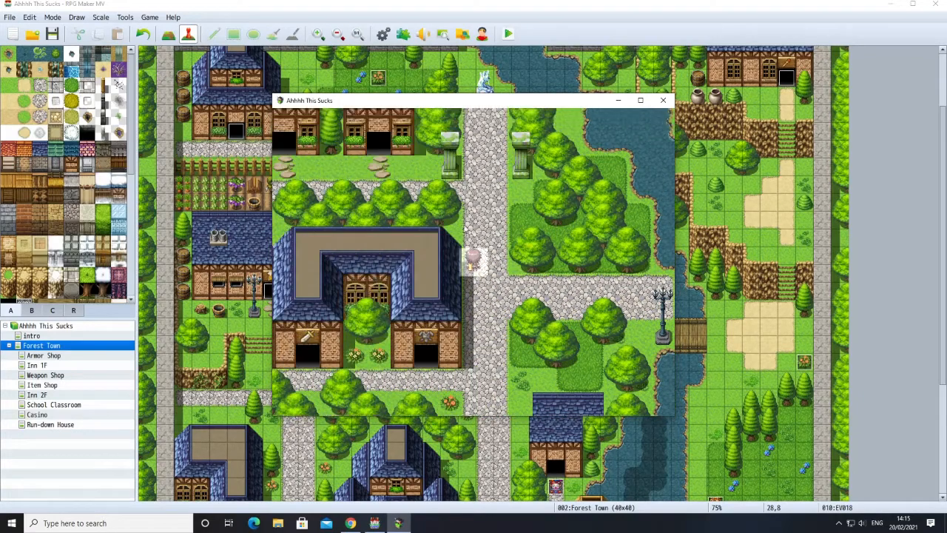
{"action": "left_click", "coordinate": [474, 173]}
{"action": "left_click", "coordinate": [472, 148]}
{"action": "left_click", "coordinate": [468, 177]}
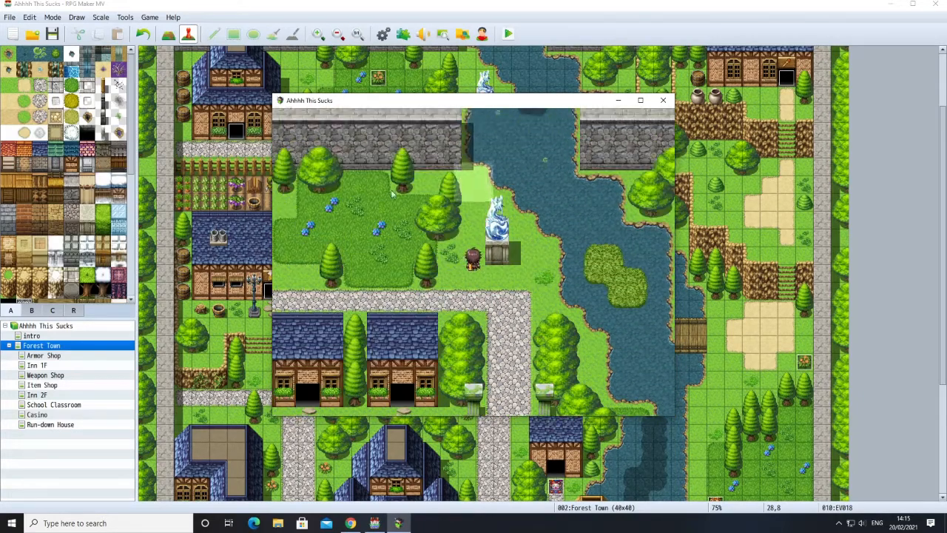
{"action": "left_click", "coordinate": [388, 200]}
{"action": "left_click", "coordinate": [407, 277]}
{"action": "left_click", "coordinate": [465, 268]}
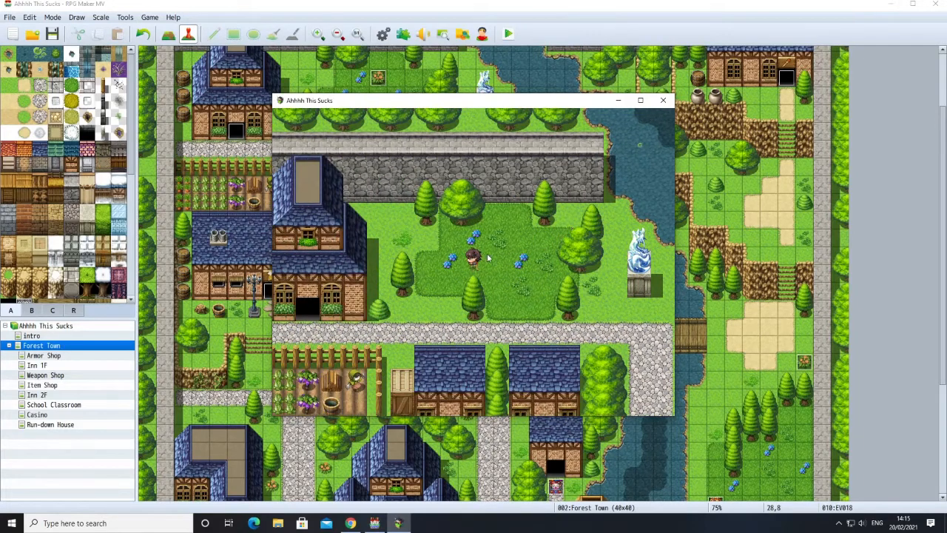
Walk south through town to check for quest flowers around the trees and the inn.
{"action": "left_click", "coordinate": [509, 262]}
{"action": "left_click", "coordinate": [499, 294]}
{"action": "left_click", "coordinate": [520, 285]}
{"action": "left_click", "coordinate": [534, 318]}
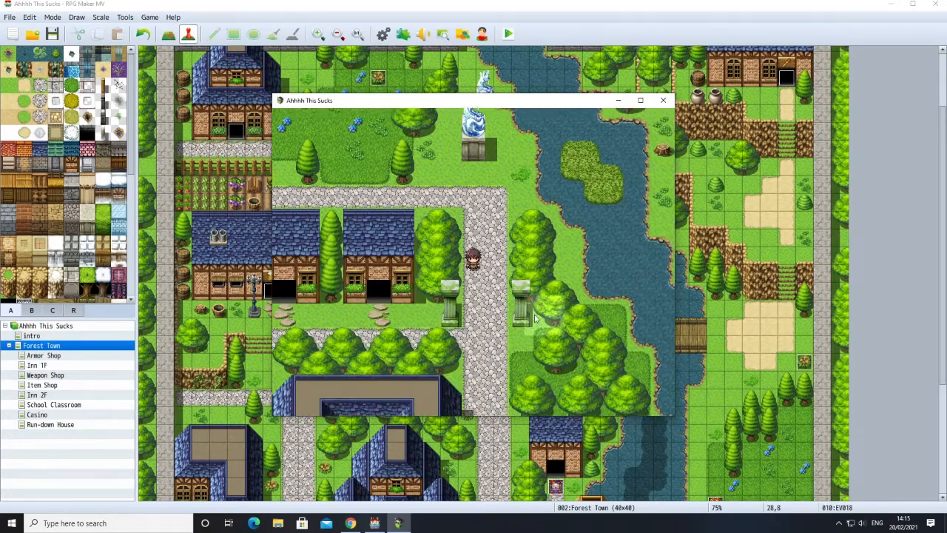
{"action": "mouse_move", "coordinate": [534, 318]}
{"action": "left_mouse_down"}
{"action": "mouse_move", "coordinate": [537, 327]}
{"action": "mouse_move", "coordinate": [543, 317]}
{"action": "left_mouse_up"}
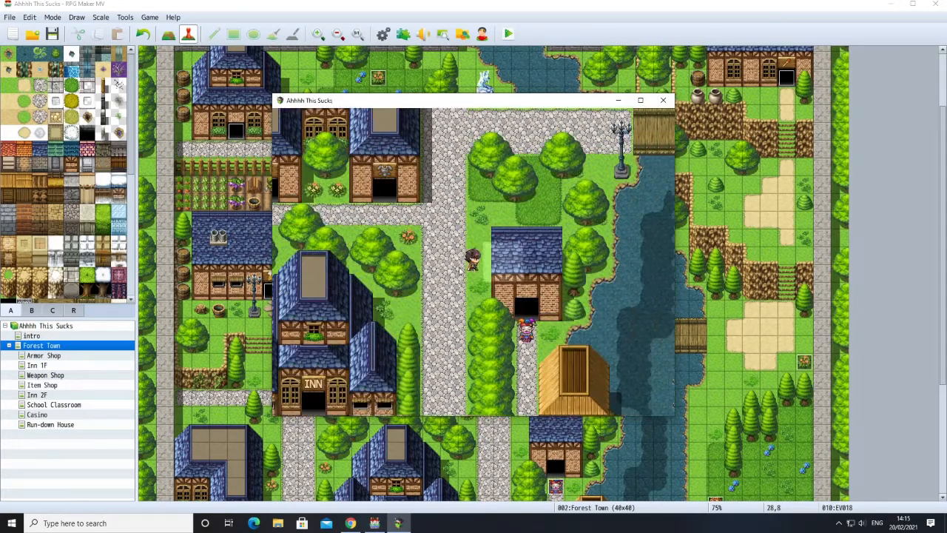
{"action": "left_click", "coordinate": [396, 236]}
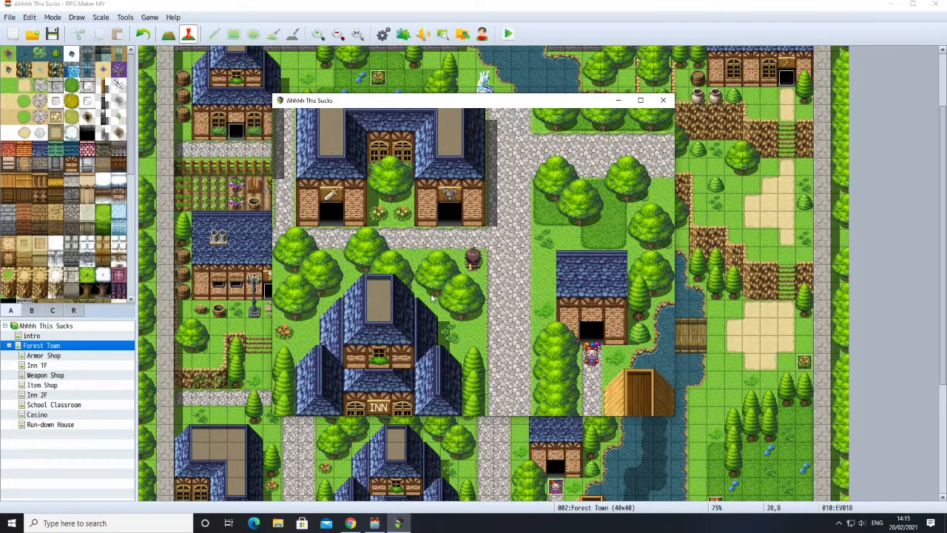
{"action": "left_click_drag", "start_coordinate": [517, 334], "coordinate": [510, 336]}
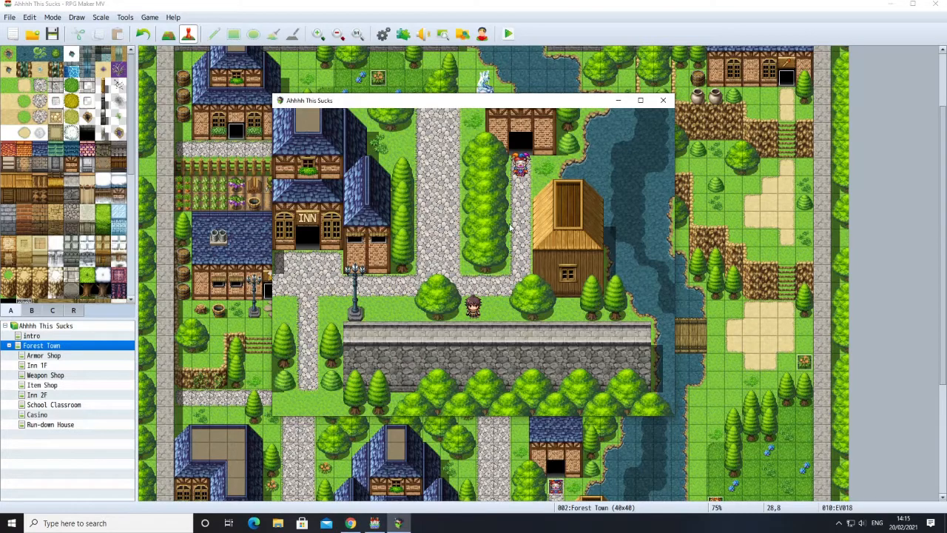
End the playtest and check the Flower item's settings in the database.
{"action": "left_click", "coordinate": [661, 101]}
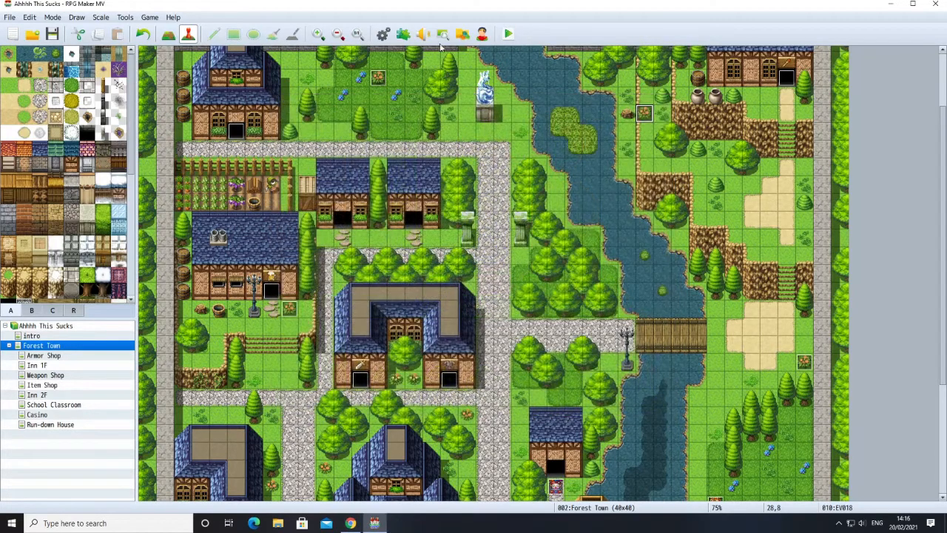
{"action": "key", "text": "F9"}
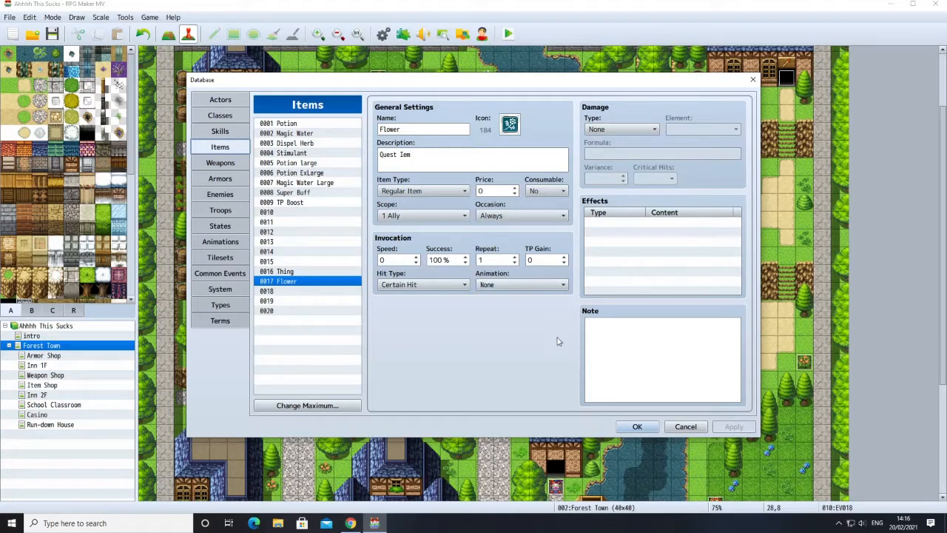
{"action": "left_click", "coordinate": [638, 426]}
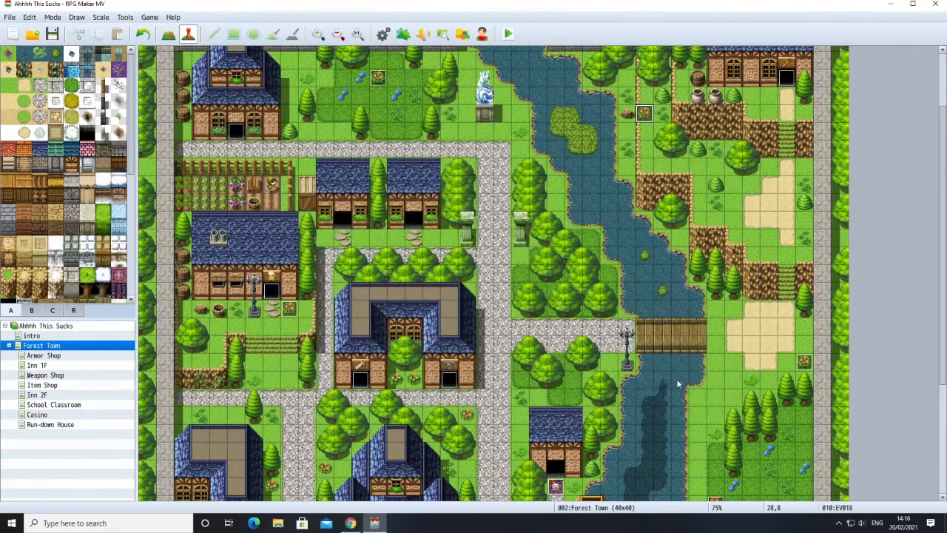
Set the appearance switch of flower event EV016, east of the bridge, to 0003 Flower Quest Started.
{"action": "right_click", "coordinate": [799, 364]}
{"action": "left_click", "coordinate": [823, 369]}
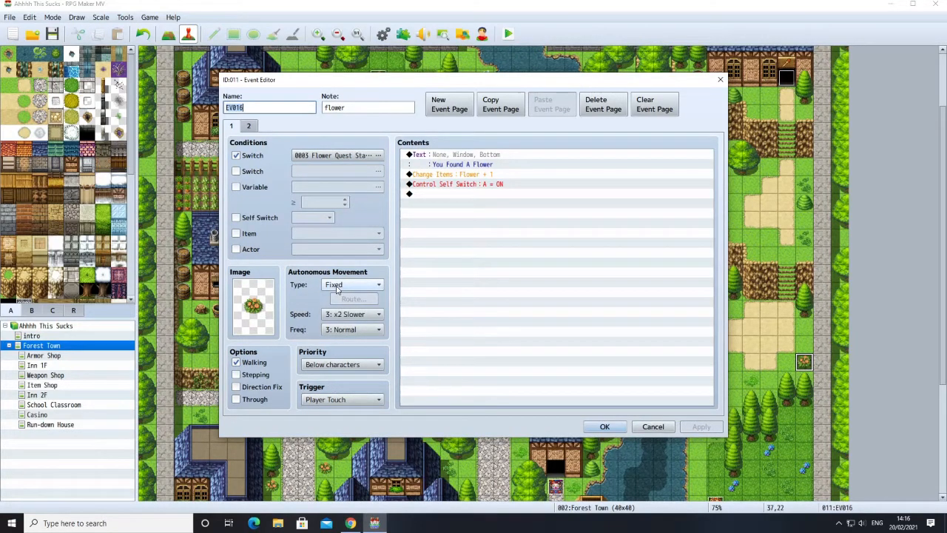
{"action": "left_click", "coordinate": [323, 155]}
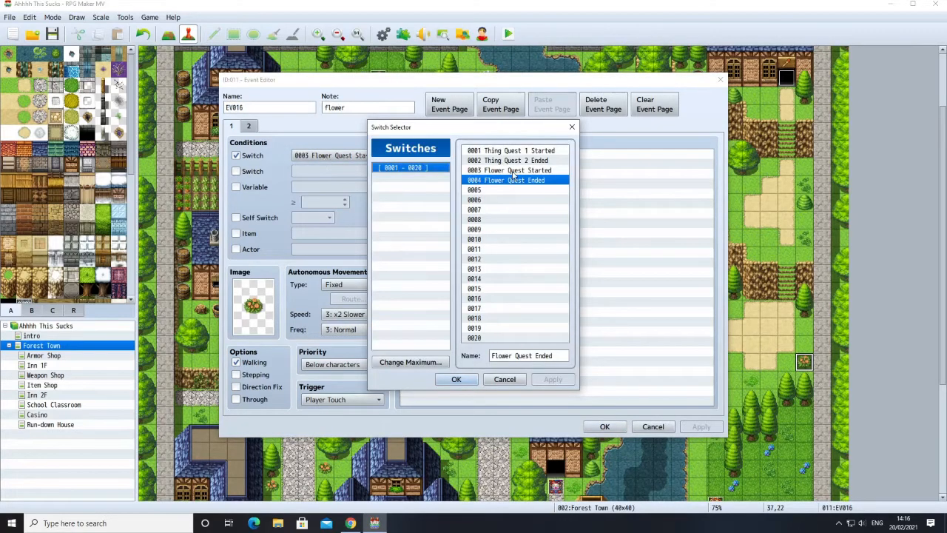
{"action": "left_click", "coordinate": [512, 171]}
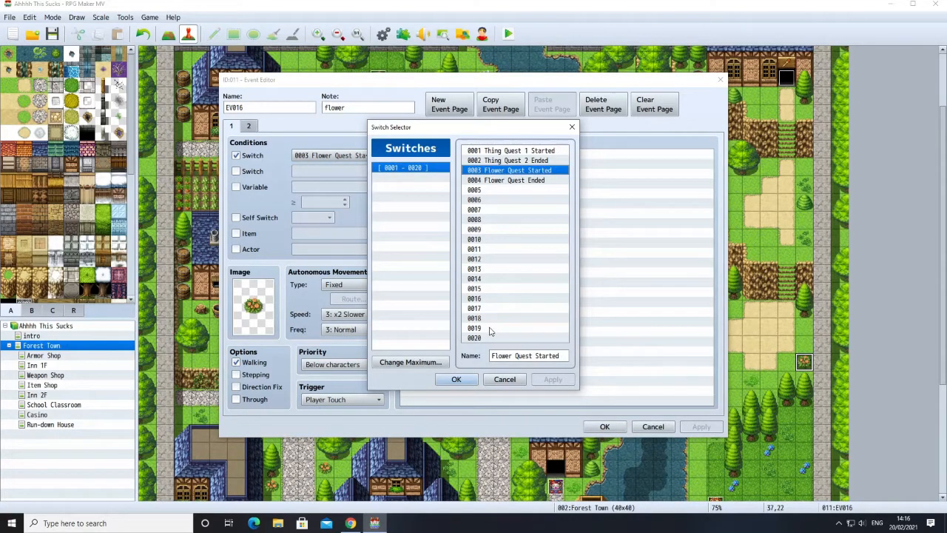
{"action": "left_click", "coordinate": [456, 379]}
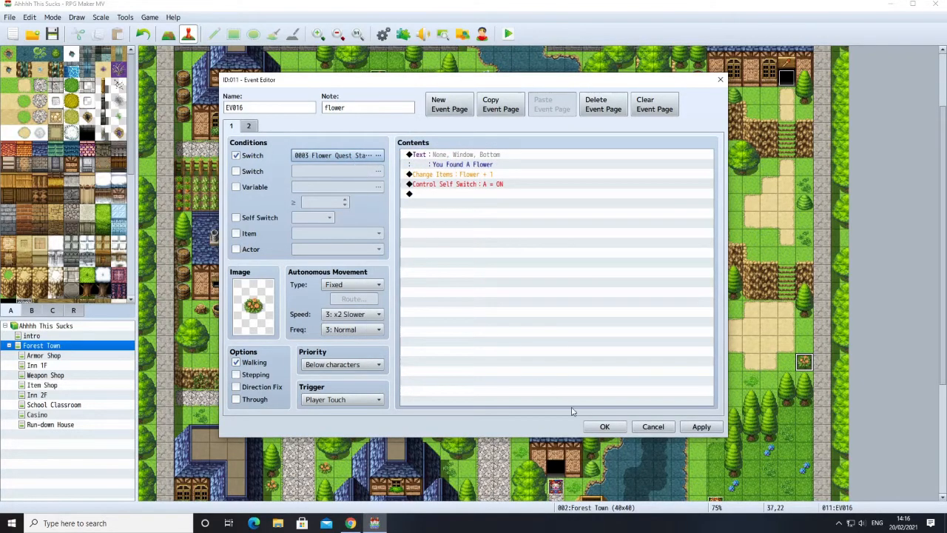
{"action": "left_click", "coordinate": [604, 426]}
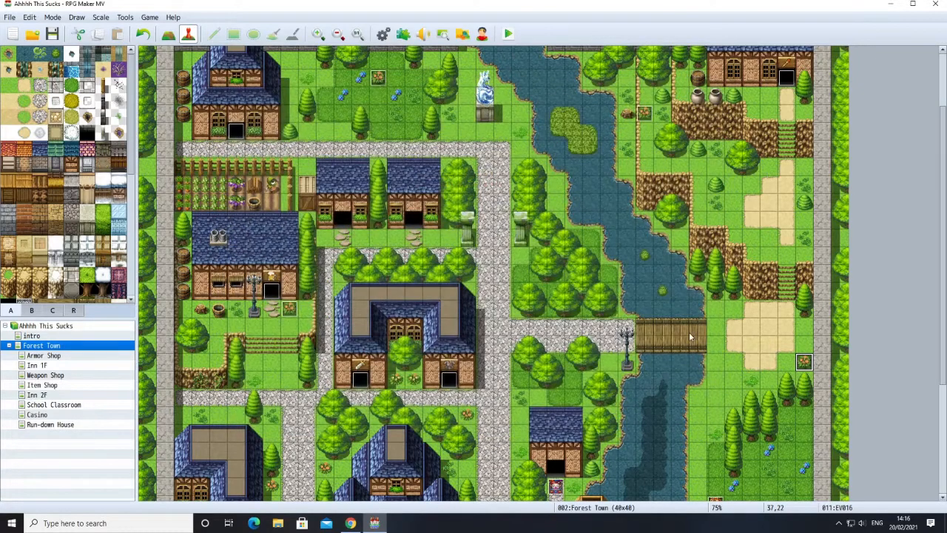
Check the appearance switch of flower event EV018 beside the tree stump near the river.
{"action": "right_click", "coordinate": [645, 113]}
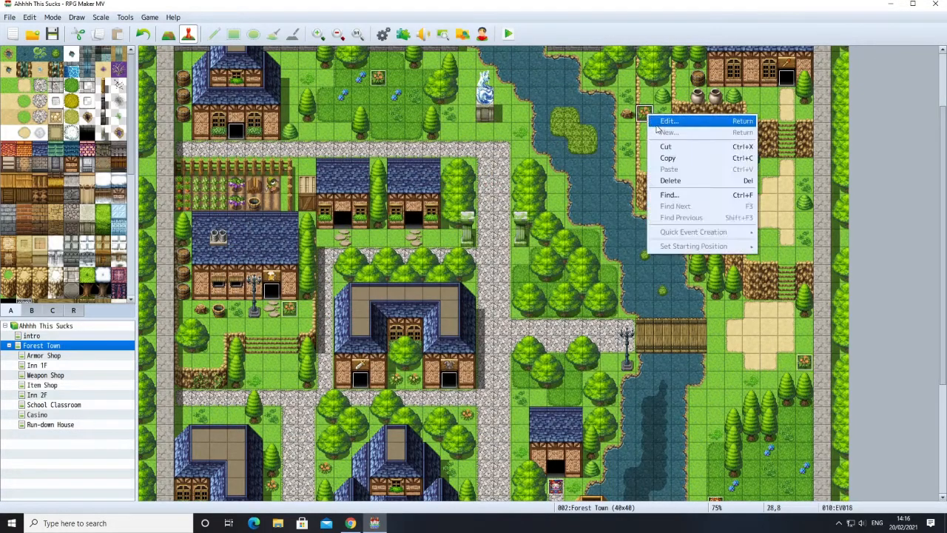
{"action": "left_click", "coordinate": [656, 127]}
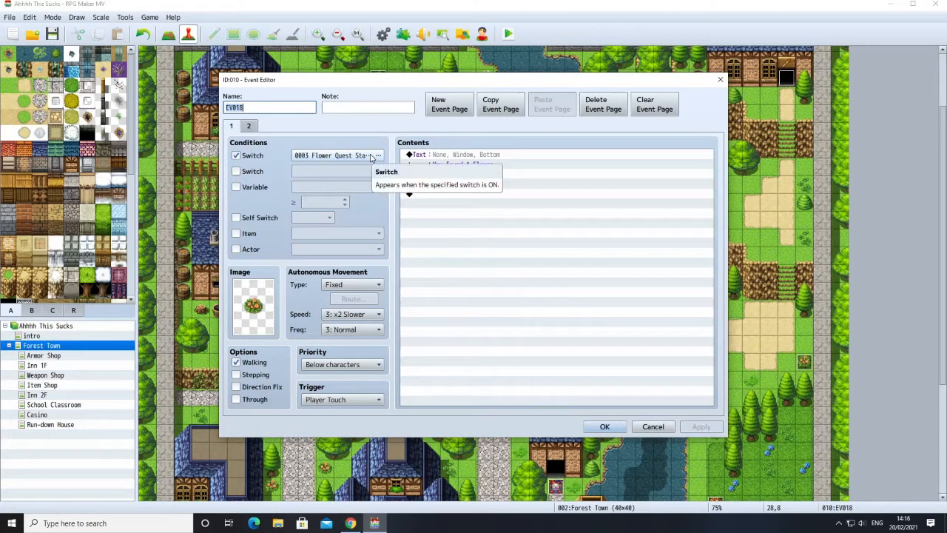
{"action": "left_click", "coordinate": [376, 155]}
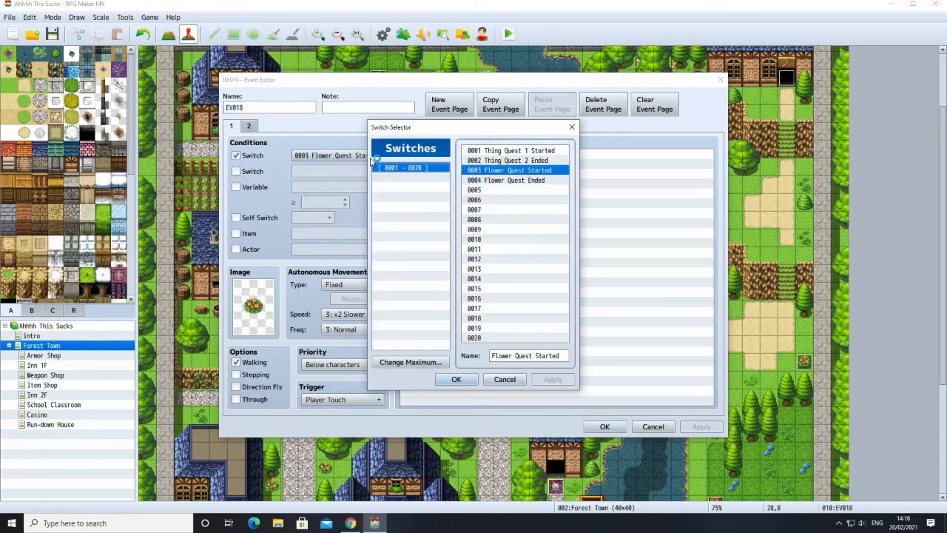
{"action": "left_click", "coordinate": [456, 380]}
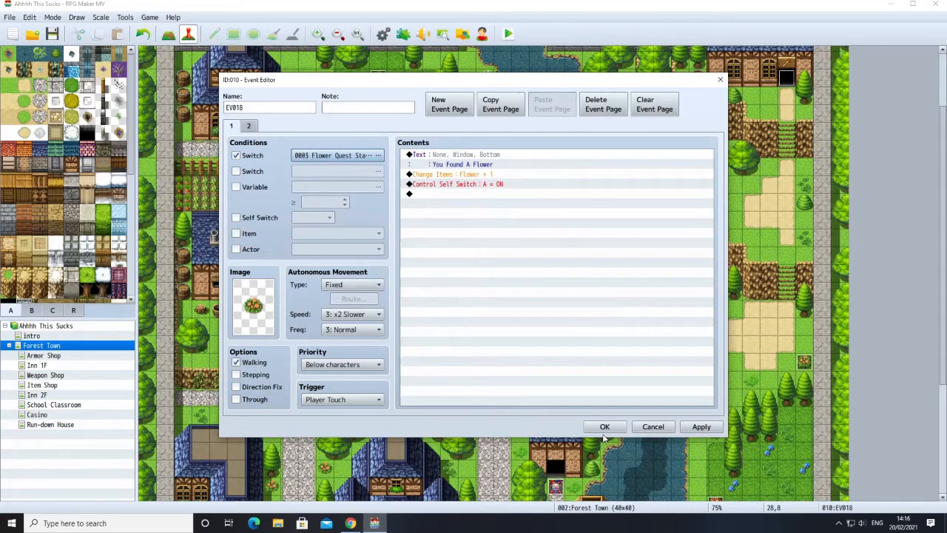
{"action": "left_click", "coordinate": [602, 429]}
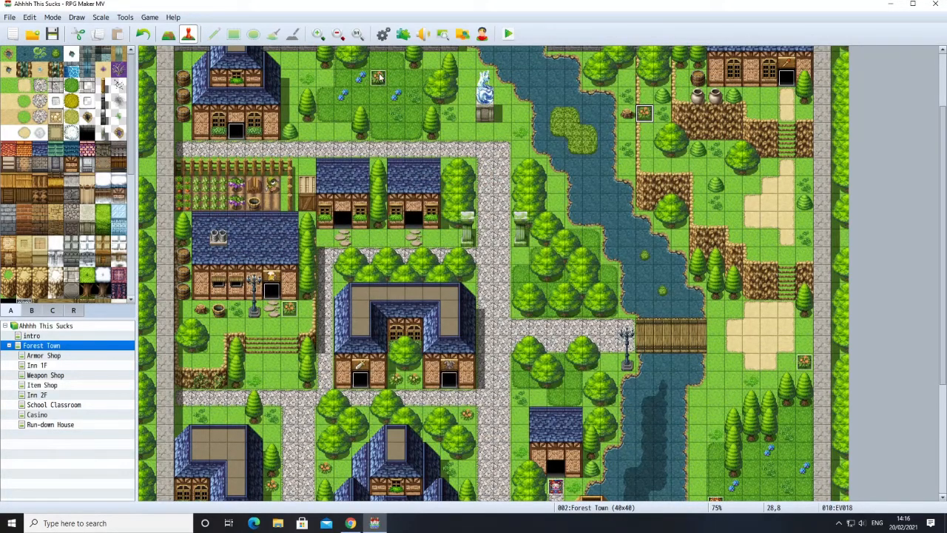
Check the conditions and commands of the flower event in the northern meadow.
{"action": "right_click", "coordinate": [378, 77]}
{"action": "left_click", "coordinate": [390, 79]}
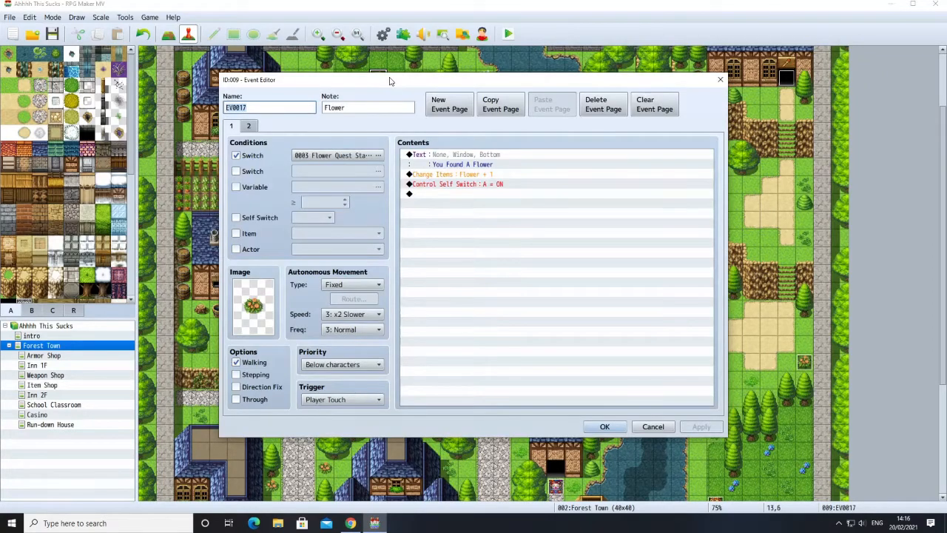
{"action": "left_click", "coordinate": [604, 427]}
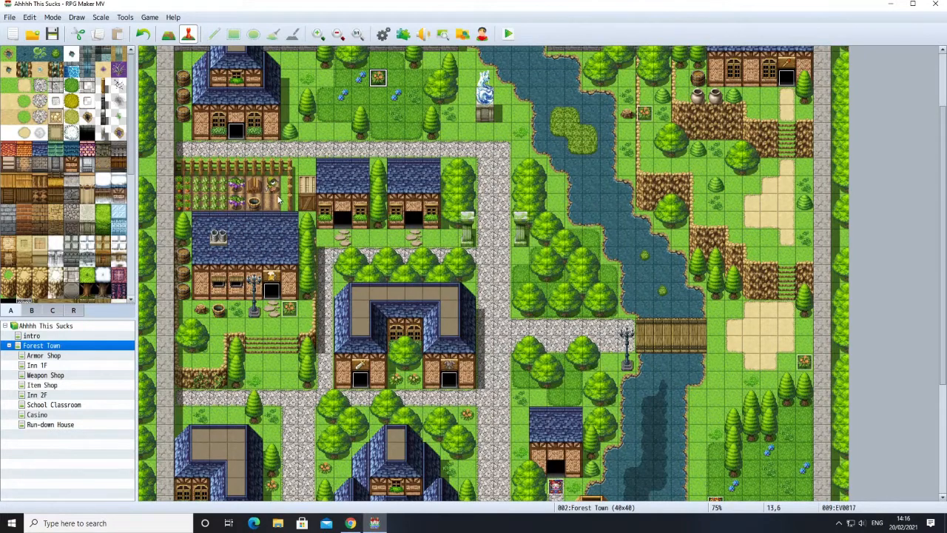
Open flower event EV015 near the western street lamp and review both of its event pages.
{"action": "right_click", "coordinate": [294, 320]}
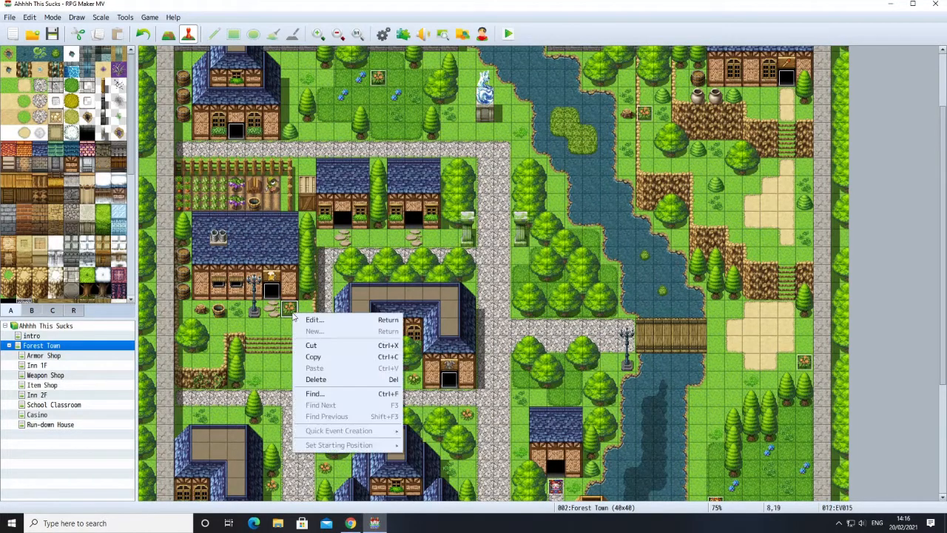
{"action": "left_click", "coordinate": [305, 318]}
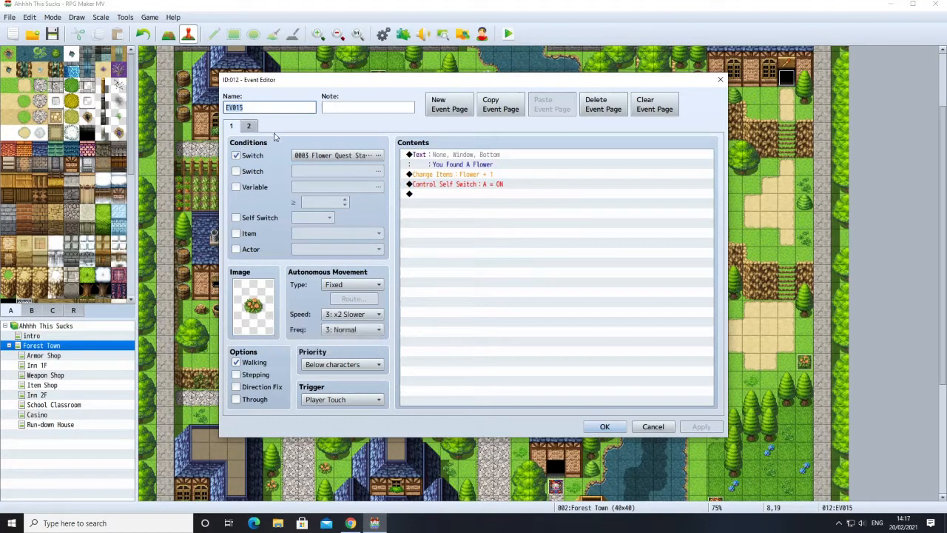
{"action": "left_click", "coordinate": [248, 127]}
{"action": "left_click", "coordinate": [235, 128]}
Browse the available image sets for an alternative graphic for EV015's first page, from the gates and flames to the nature and monster sheets.
{"action": "double_click", "coordinate": [253, 314]}
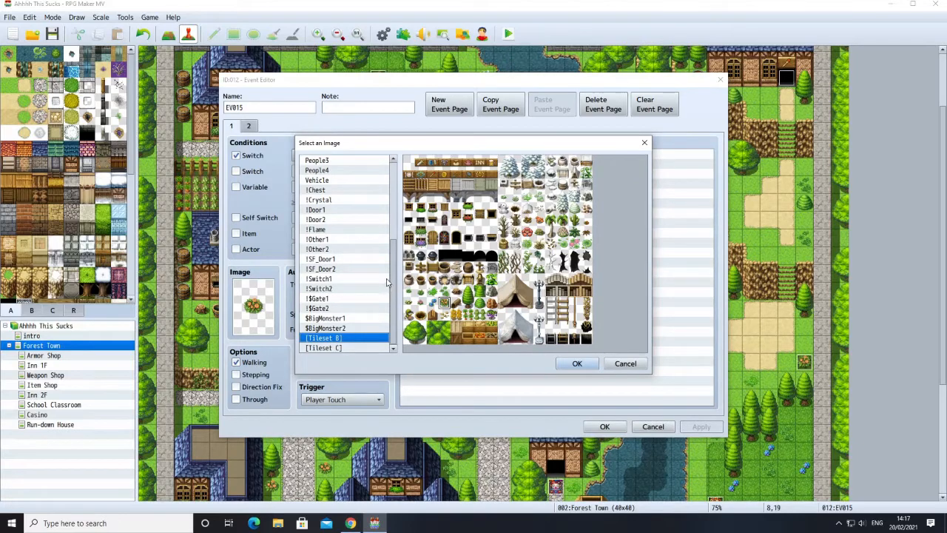
{"action": "left_click", "coordinate": [321, 298]}
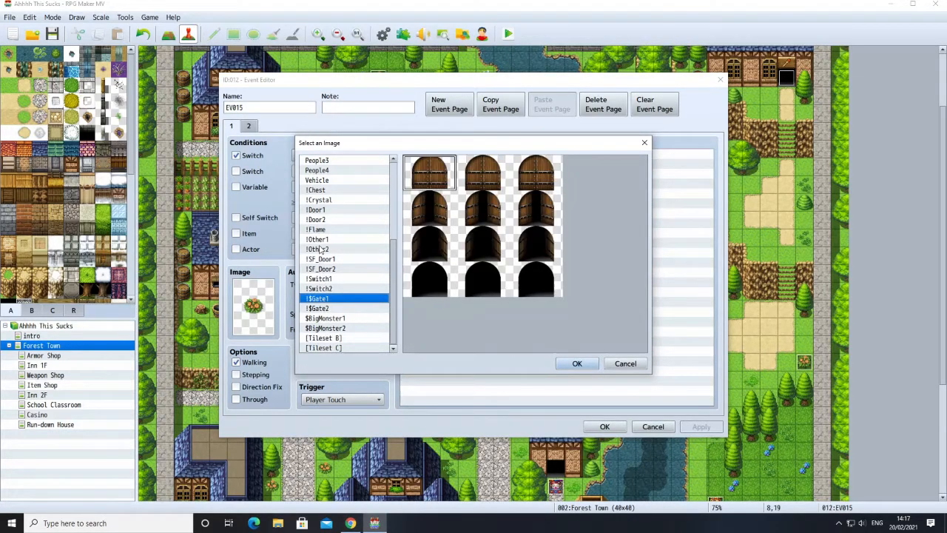
{"action": "left_click", "coordinate": [319, 231]}
{"action": "scroll", "coordinate": [324, 242], "scroll_direction": "up", "scroll_amount": 1}
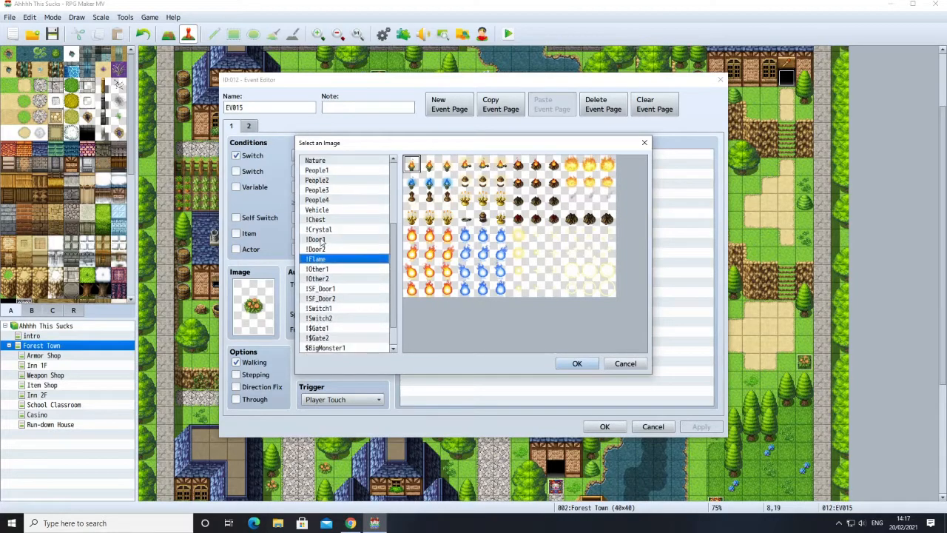
{"action": "left_click", "coordinate": [316, 250]}
{"action": "left_click", "coordinate": [317, 239]}
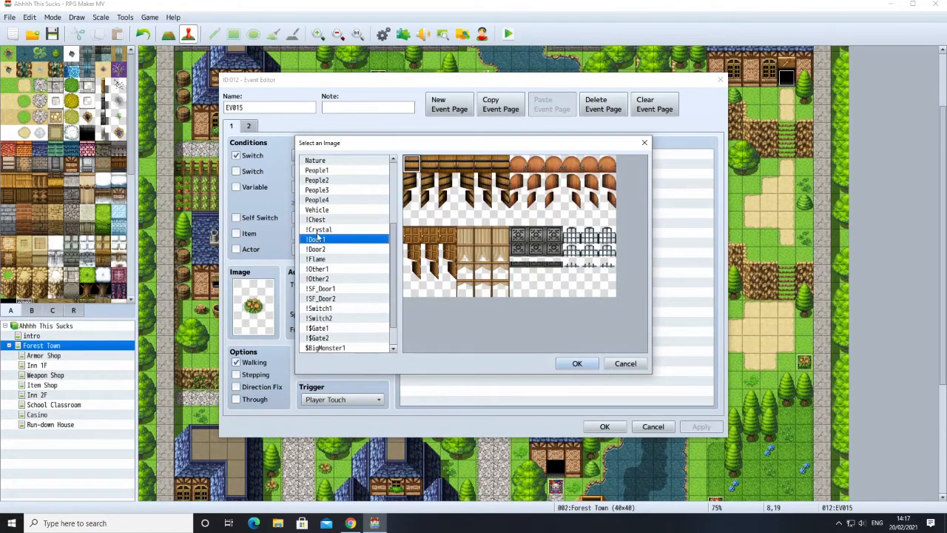
{"action": "left_click", "coordinate": [318, 230]}
{"action": "scroll", "coordinate": [318, 234], "scroll_direction": "up", "scroll_amount": 1}
{"action": "scroll", "coordinate": [319, 231], "scroll_direction": "up", "scroll_amount": 1}
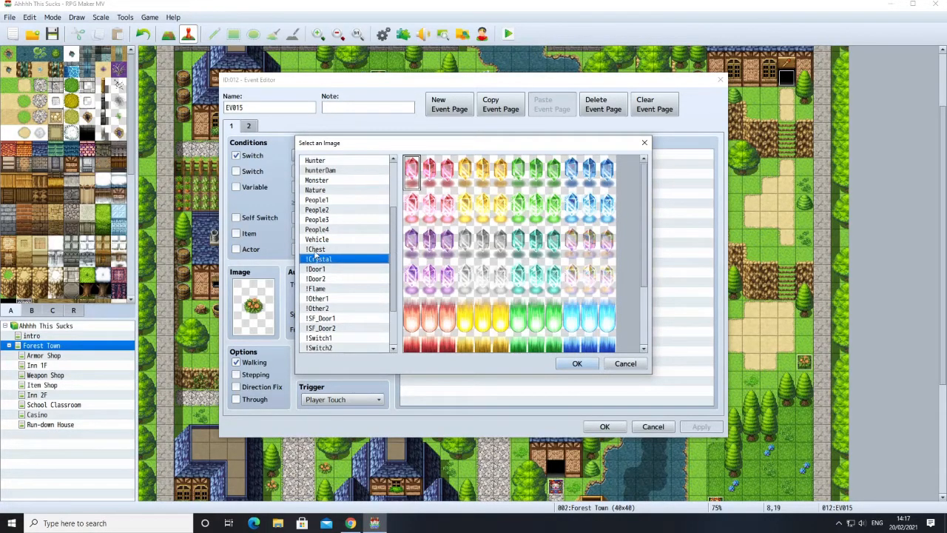
{"action": "left_click", "coordinate": [316, 250]}
{"action": "left_click", "coordinate": [318, 230]}
{"action": "scroll", "coordinate": [318, 237], "scroll_direction": "up", "scroll_amount": 1}
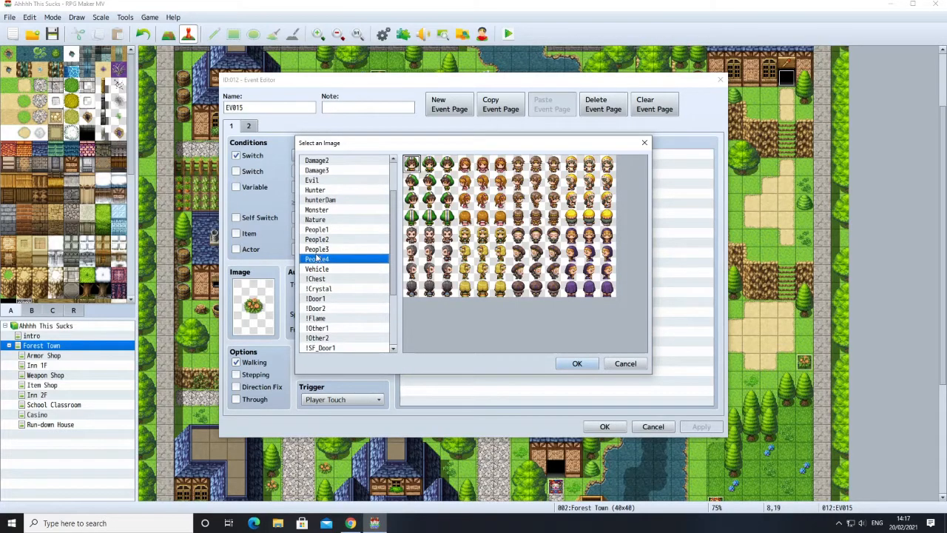
{"action": "left_click", "coordinate": [316, 220]}
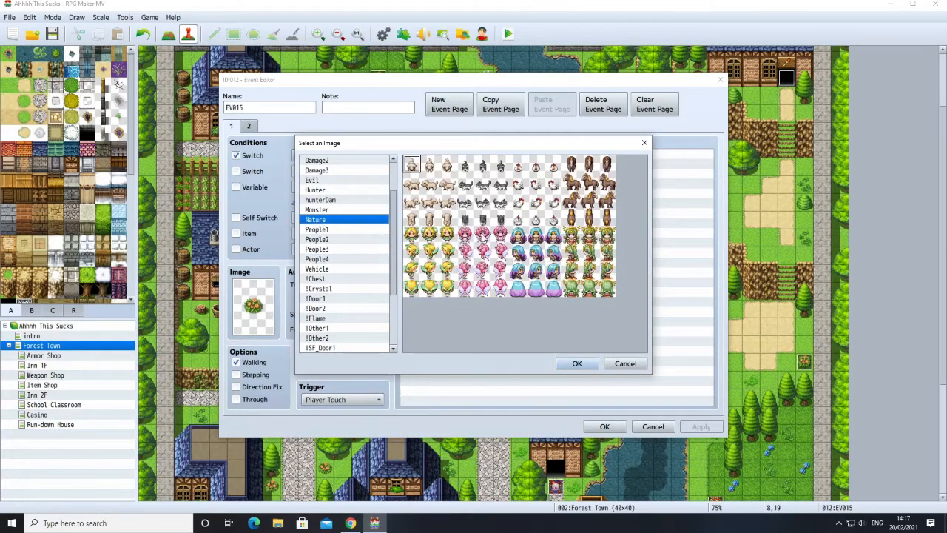
{"action": "left_click", "coordinate": [311, 210]}
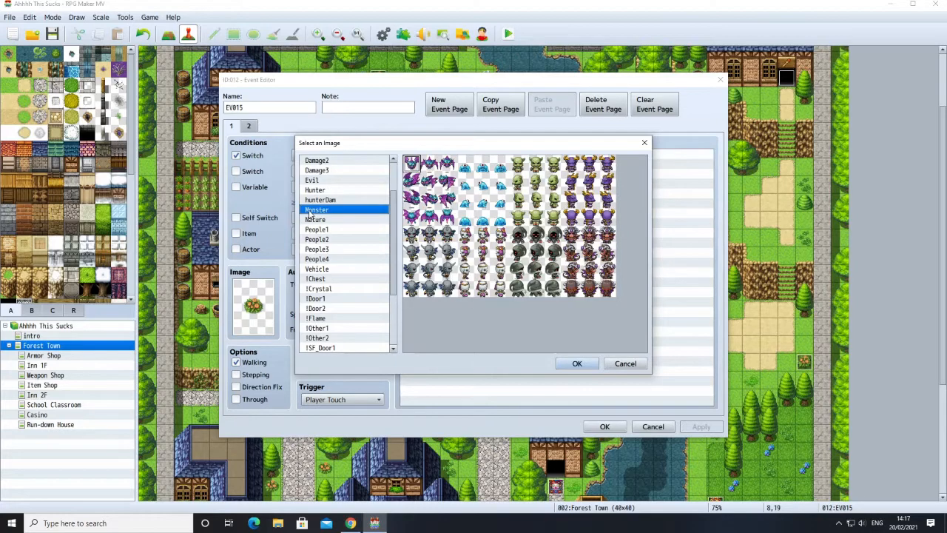
{"action": "left_click", "coordinate": [310, 203]}
{"action": "scroll", "coordinate": [333, 296], "scroll_direction": "down", "scroll_amount": 3}
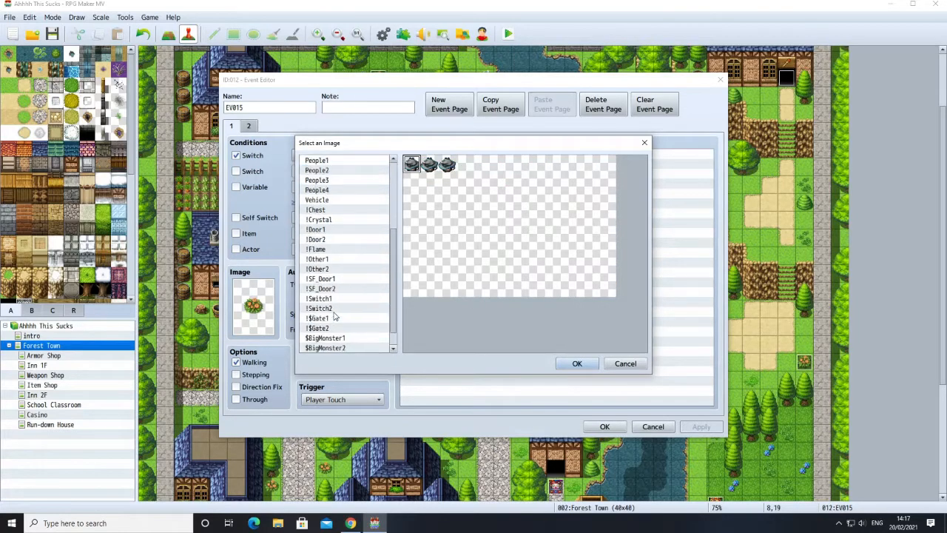
Change EV015's first-page image to the small pink flower from Tileset B and save the event.
{"action": "left_click", "coordinate": [329, 338]}
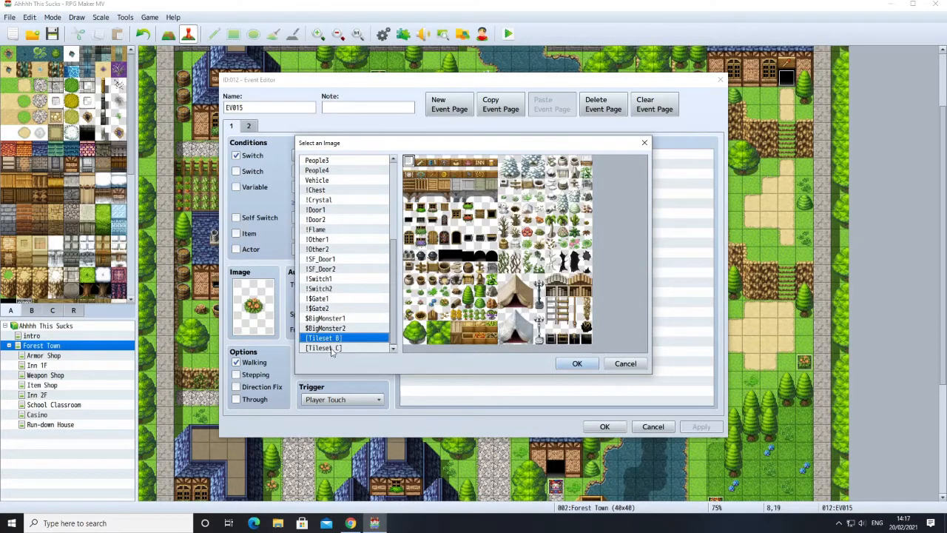
{"action": "left_click", "coordinate": [420, 303]}
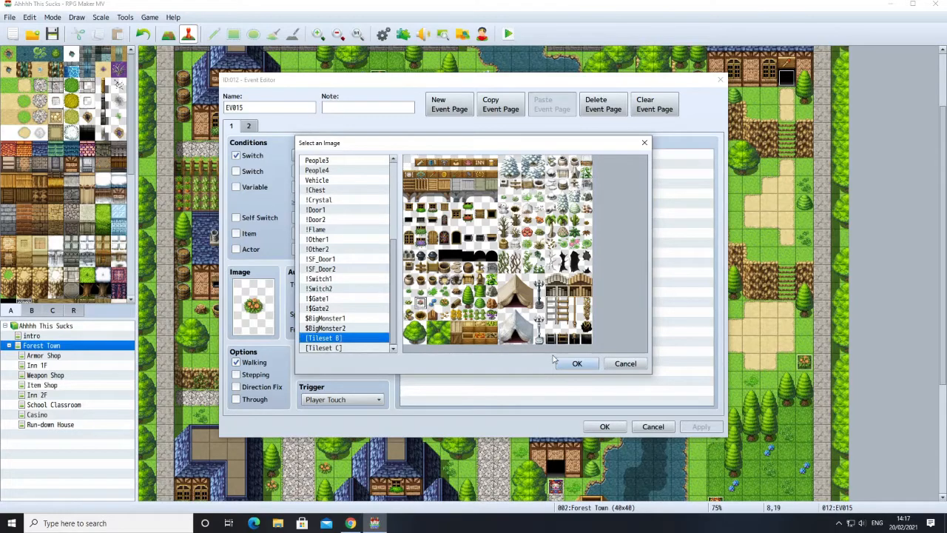
{"action": "left_click", "coordinate": [577, 364]}
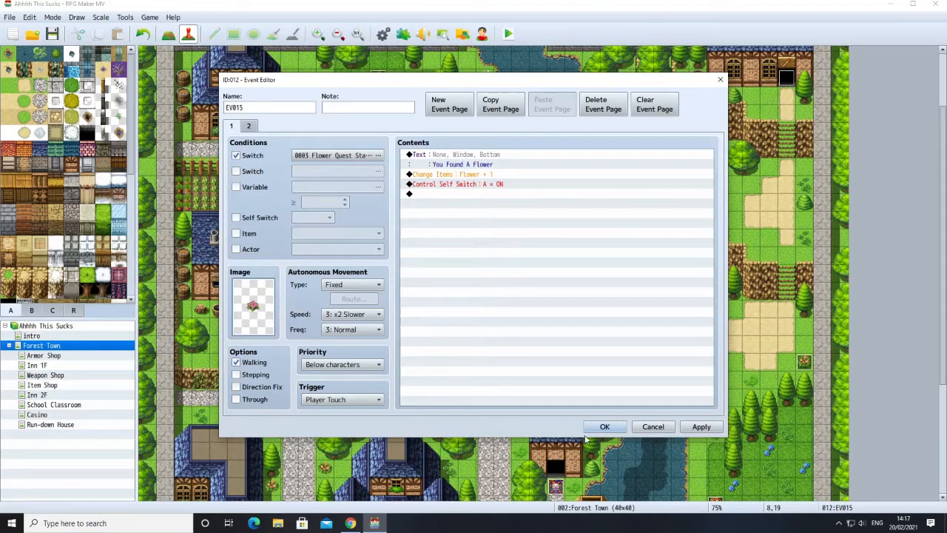
{"action": "left_click", "coordinate": [699, 427]}
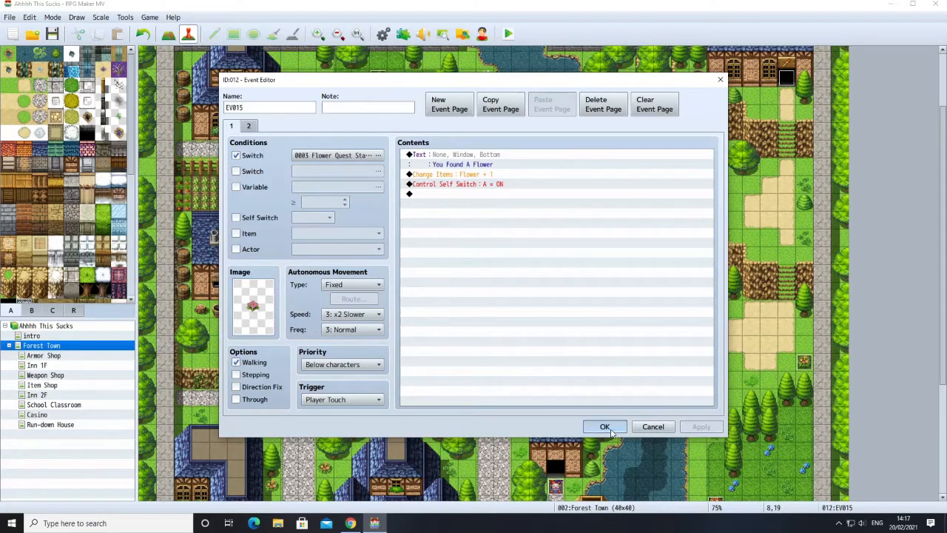
{"action": "left_click", "coordinate": [605, 426]}
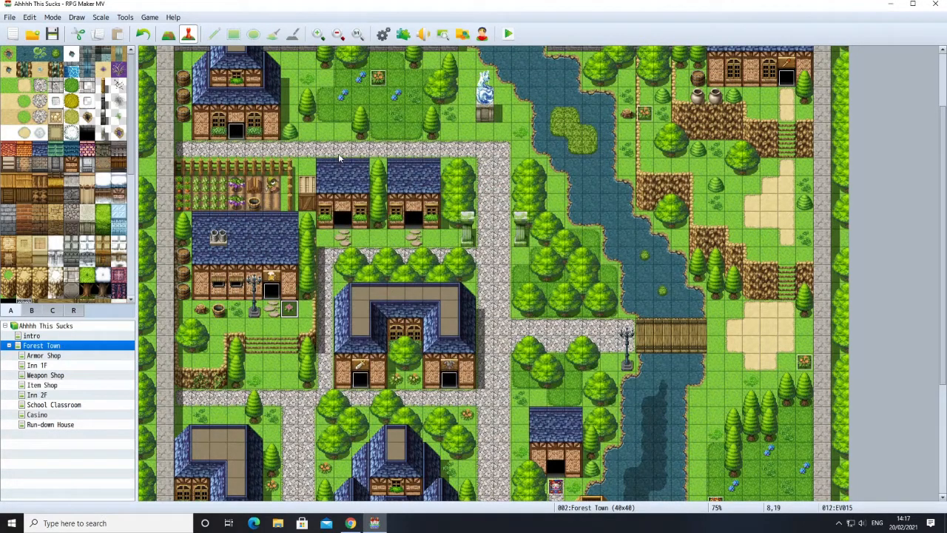
Bring up the editing options for the flower event in the northern meadow.
{"action": "right_click", "coordinate": [376, 78]}
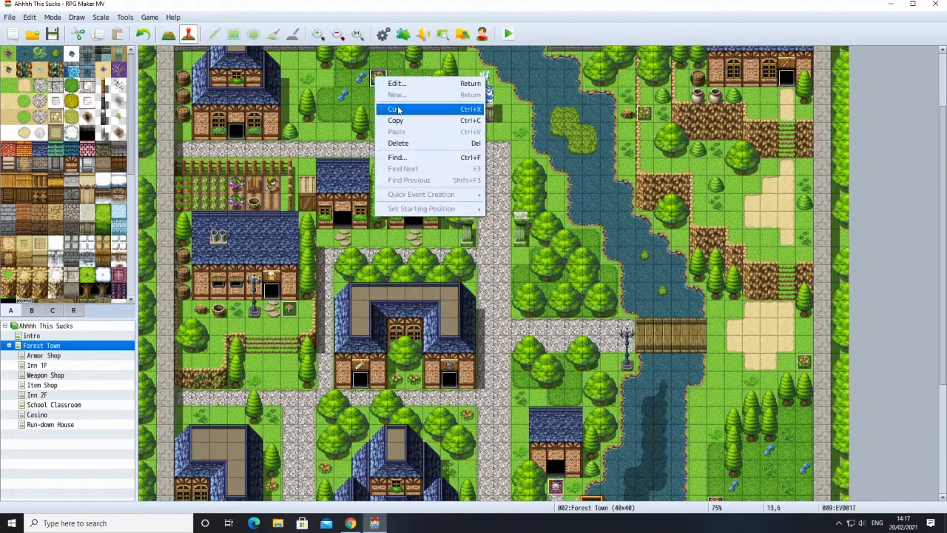
Change the image of flower event EV0017 to the small pink flower from Tileset B and save the event.
{"action": "left_click", "coordinate": [396, 86]}
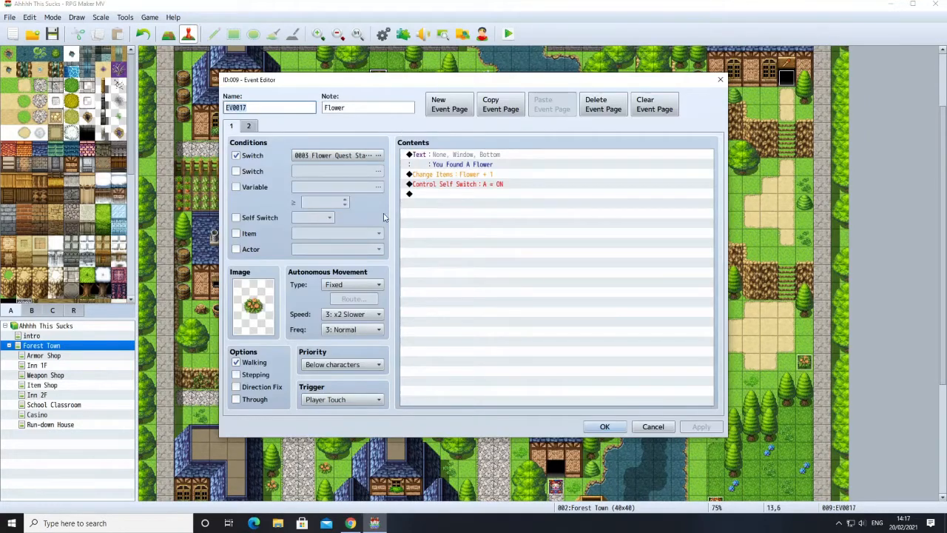
{"action": "double_click", "coordinate": [264, 315]}
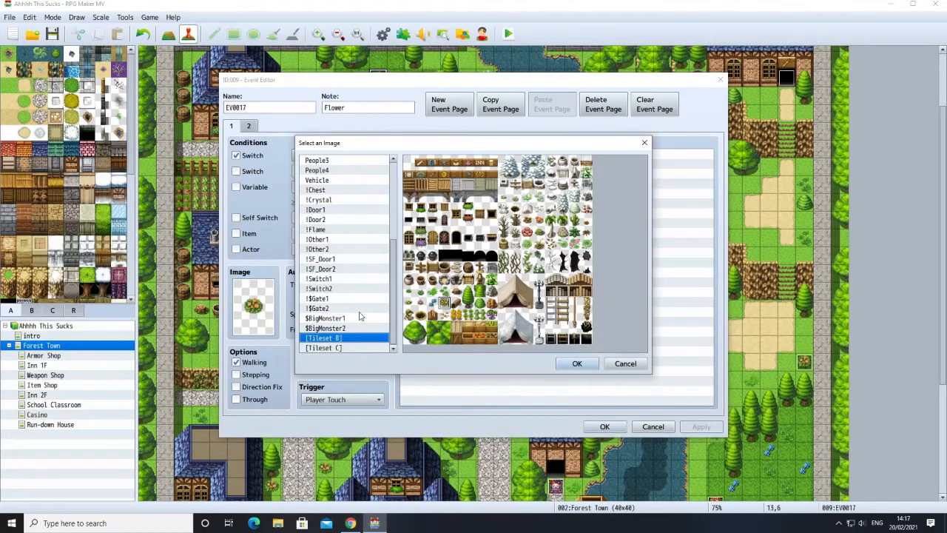
{"action": "left_click", "coordinate": [421, 304]}
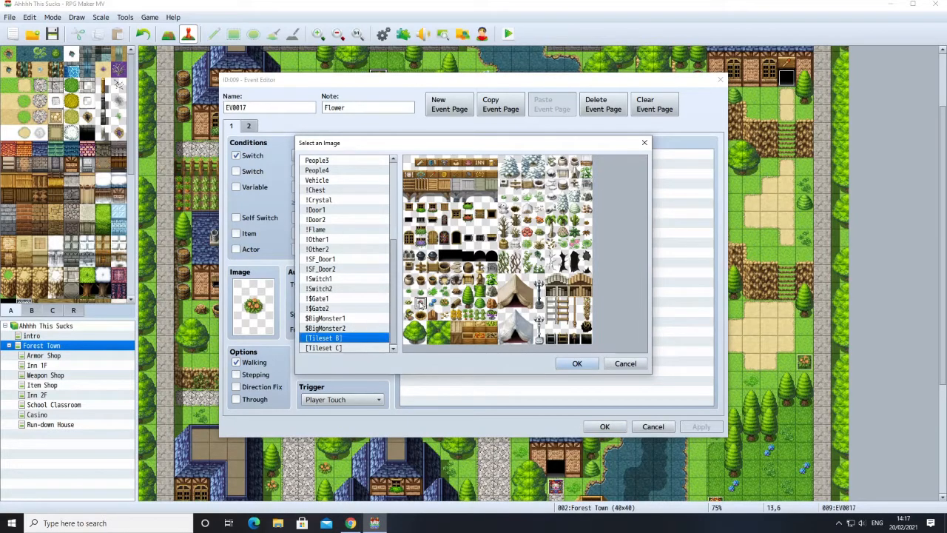
{"action": "left_click", "coordinate": [577, 364]}
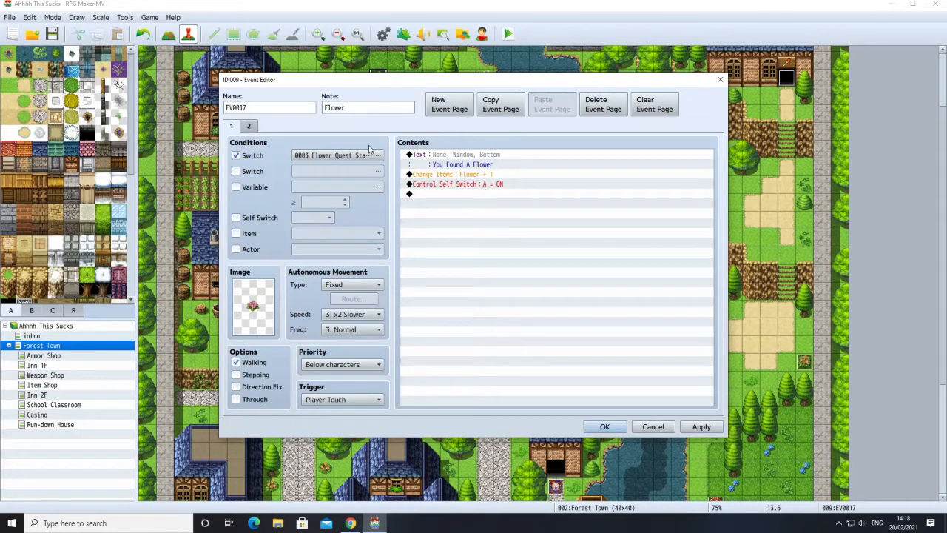
{"action": "left_click", "coordinate": [699, 427]}
{"action": "left_click", "coordinate": [605, 426]}
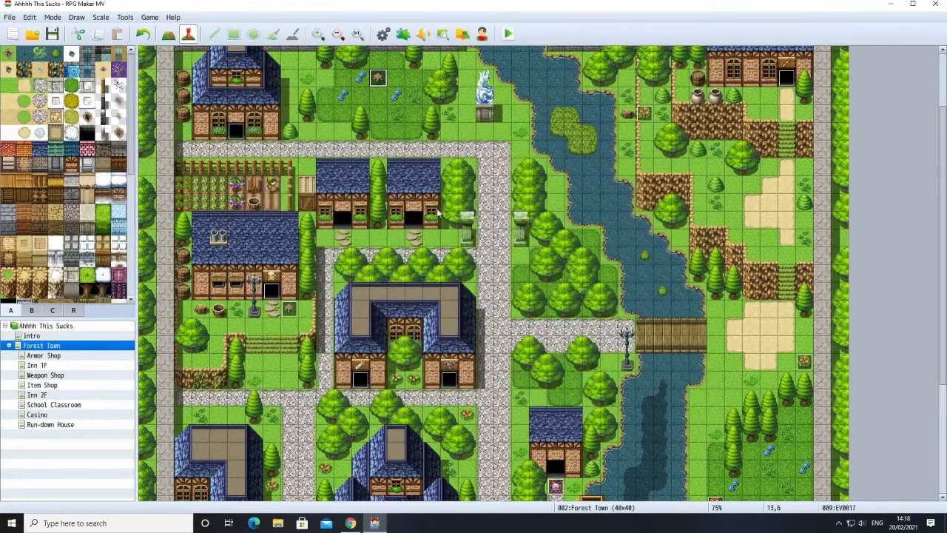
Give flower event EV018, east of the river, the small pink flower image from Tileset B and save it.
{"action": "right_click", "coordinate": [641, 113]}
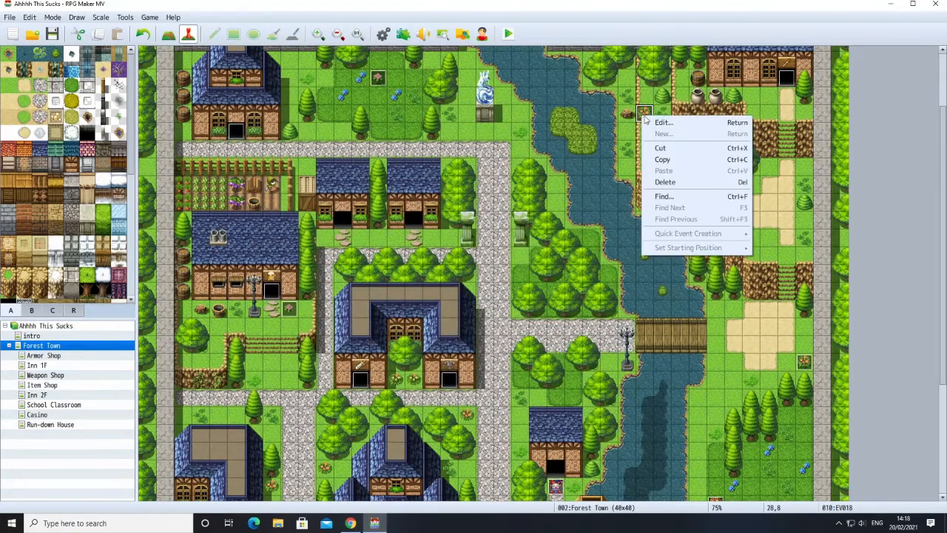
{"action": "left_click", "coordinate": [648, 124]}
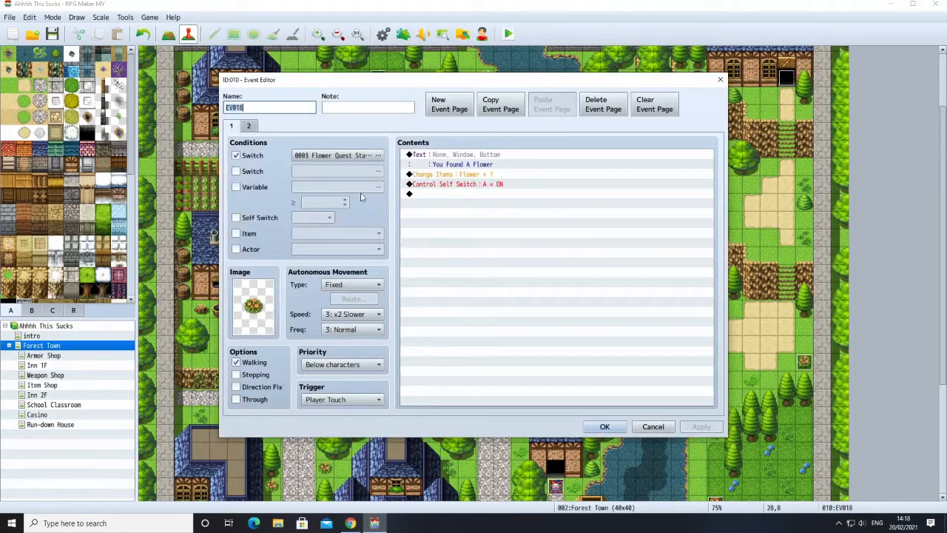
{"action": "double_click", "coordinate": [256, 304]}
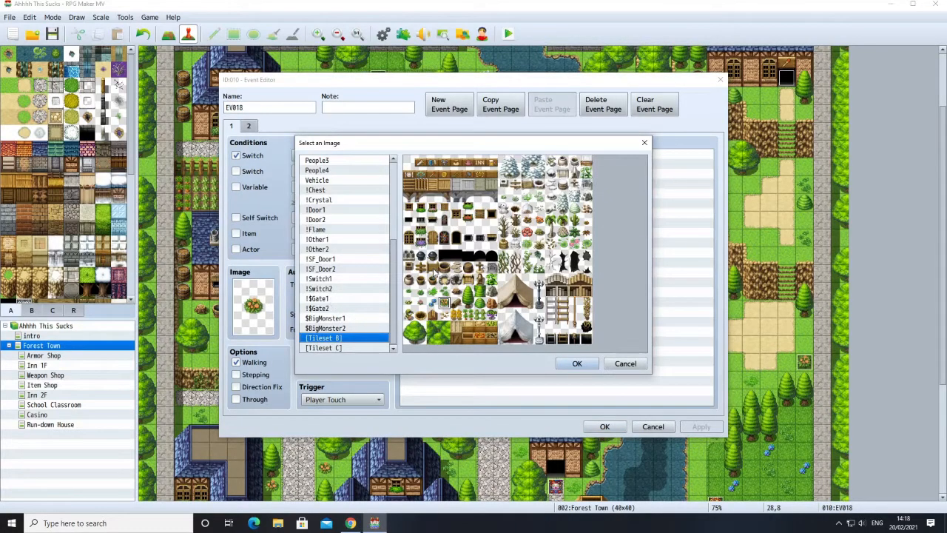
{"action": "left_click", "coordinate": [419, 303]}
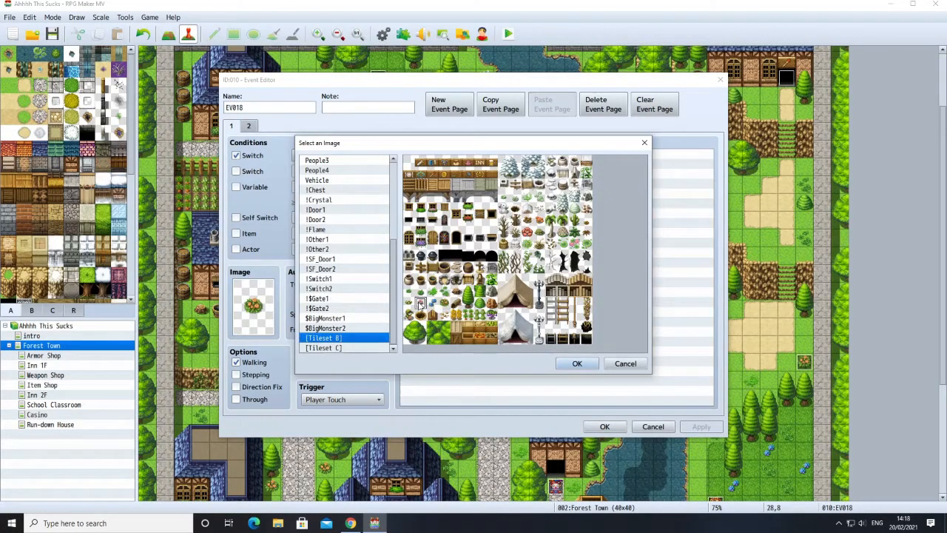
{"action": "left_click", "coordinate": [577, 363]}
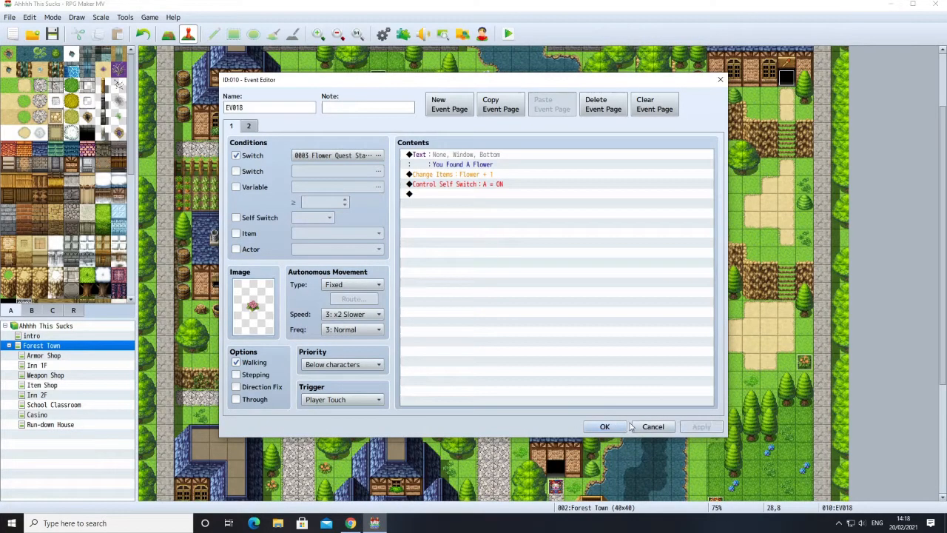
{"action": "left_click", "coordinate": [604, 426]}
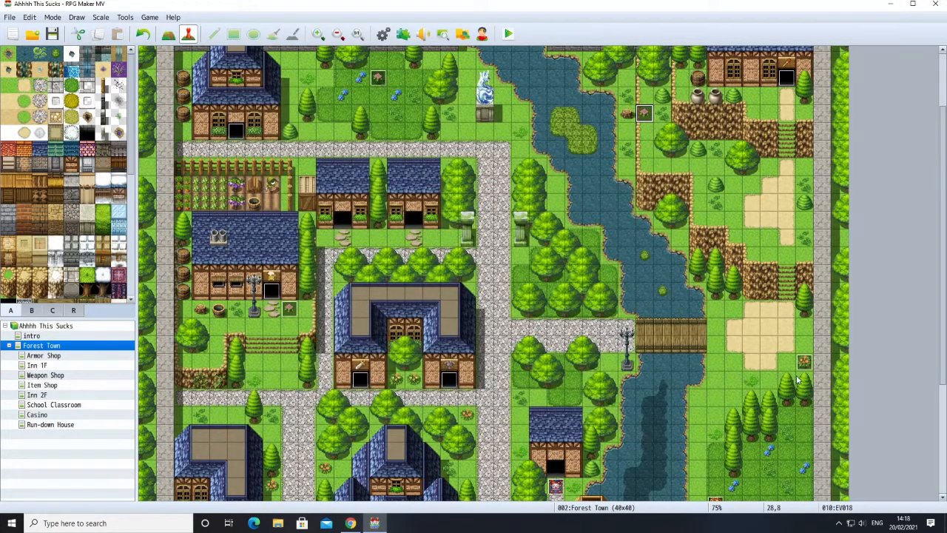
Switch flower event EV016, southeast of the bridge, to the small pink flower image from Tileset B and save it.
{"action": "double_click", "coordinate": [802, 364]}
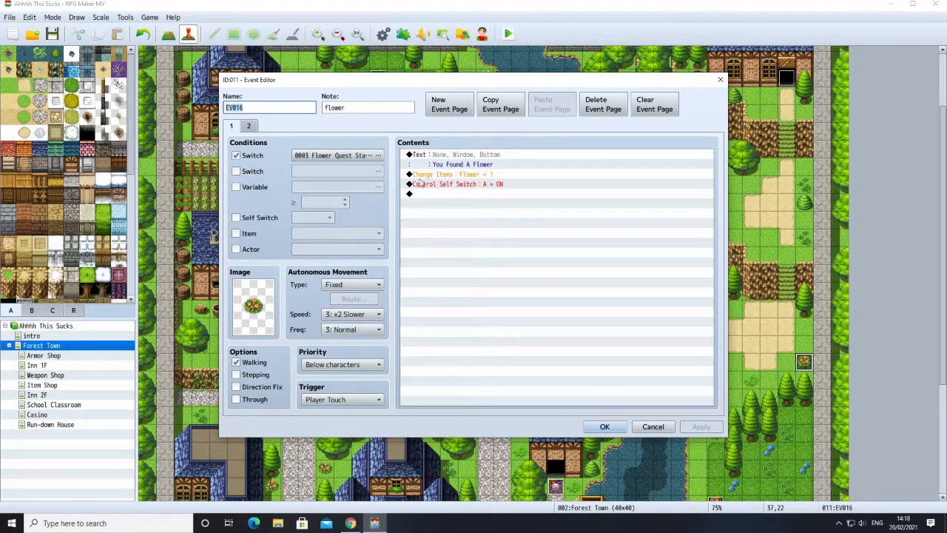
{"action": "double_click", "coordinate": [261, 311]}
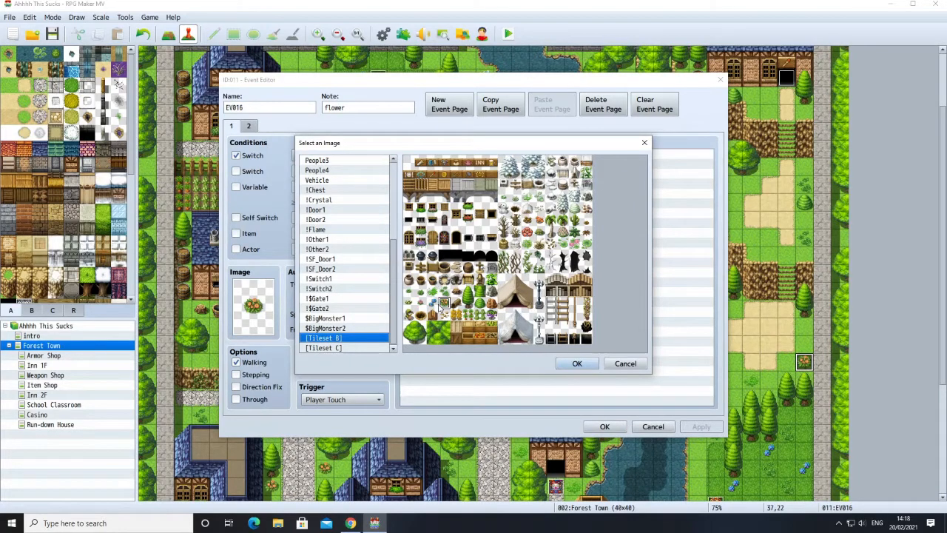
{"action": "left_click", "coordinate": [577, 364]}
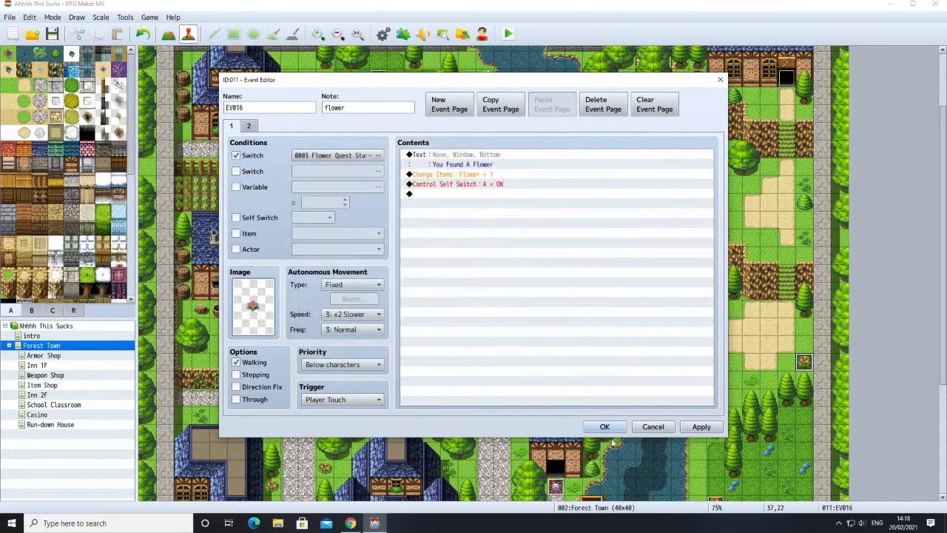
{"action": "left_click", "coordinate": [604, 427]}
Open the Flower Quest character's event EV014 for editing and go to the switch command under the Yes choice.
{"action": "scroll", "coordinate": [734, 464], "scroll_direction": "down", "scroll_amount": 2}
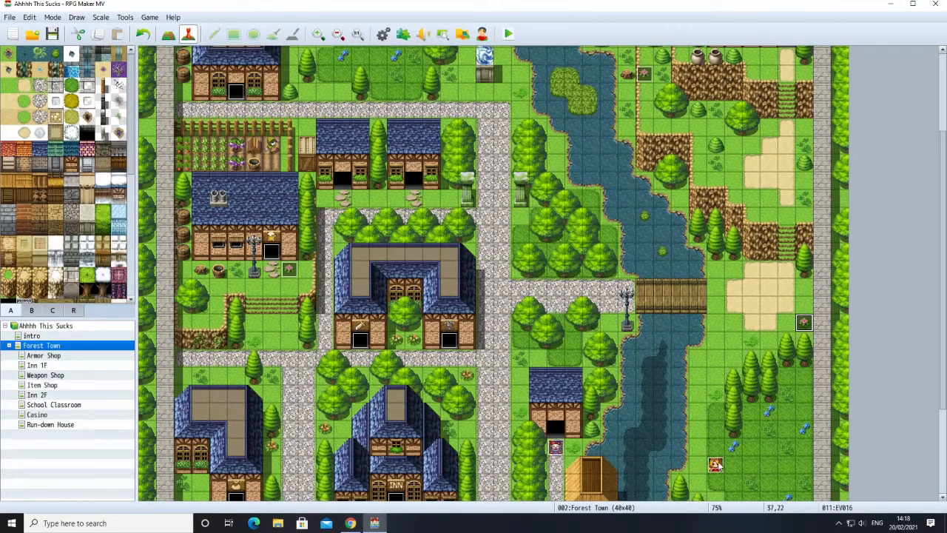
{"action": "right_click", "coordinate": [715, 463]}
{"action": "left_click", "coordinate": [736, 399]}
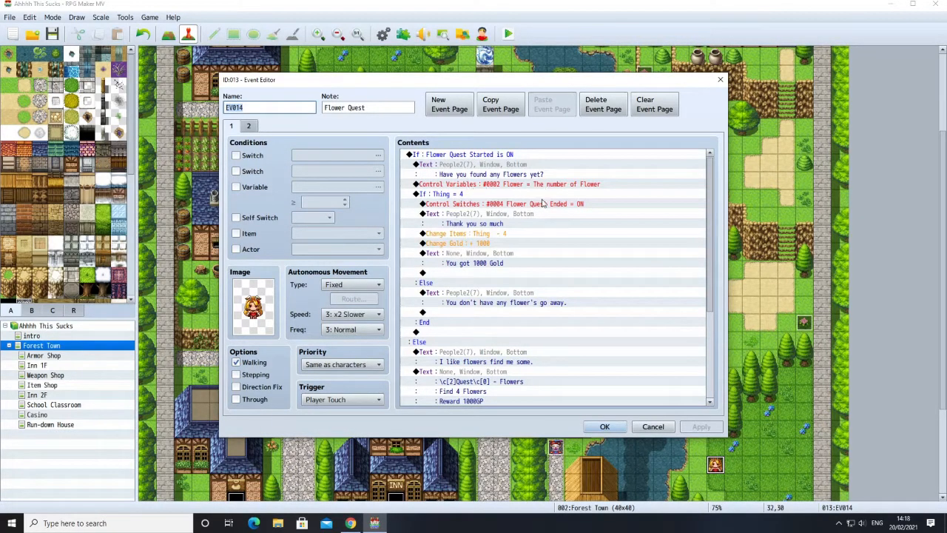
{"action": "scroll", "coordinate": [543, 222], "scroll_direction": "down", "scroll_amount": 3}
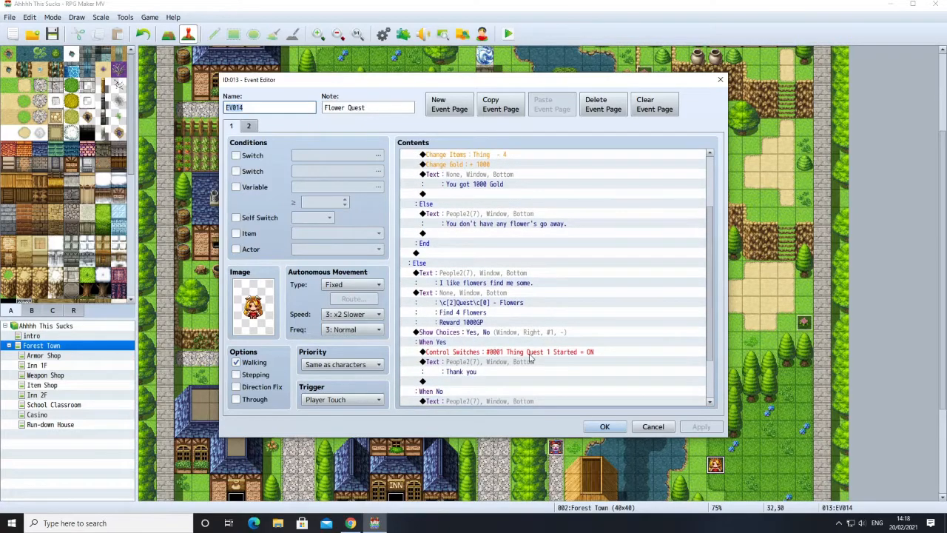
{"action": "double_click", "coordinate": [522, 354]}
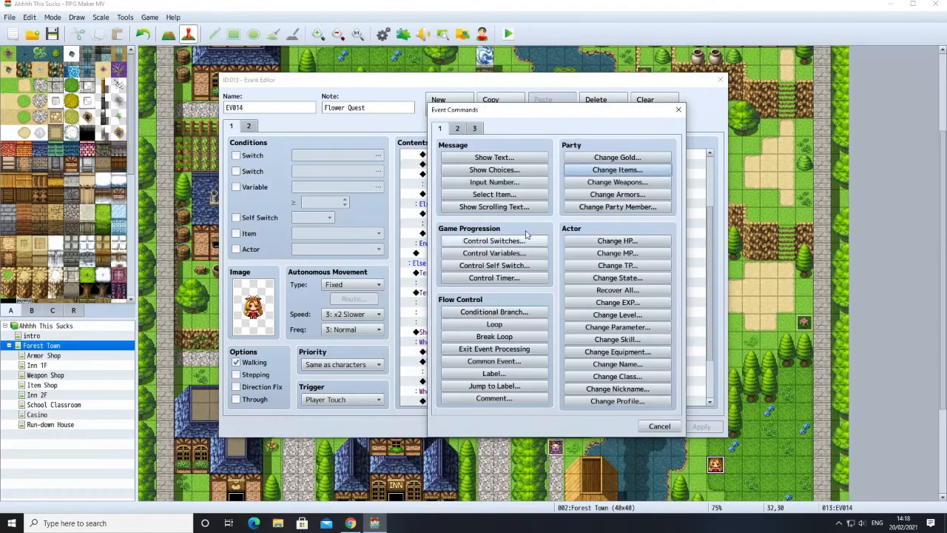
{"action": "left_click", "coordinate": [678, 110]}
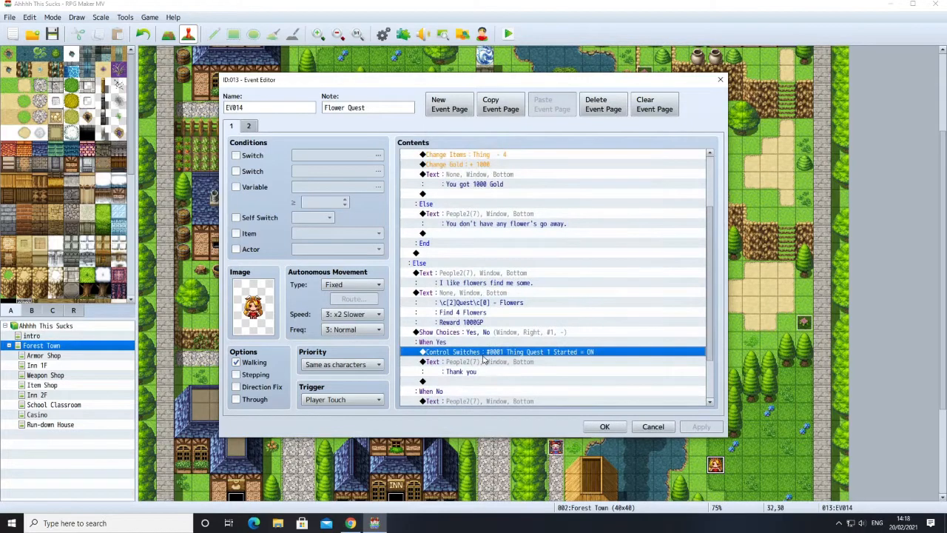
{"action": "right_click", "coordinate": [485, 356]}
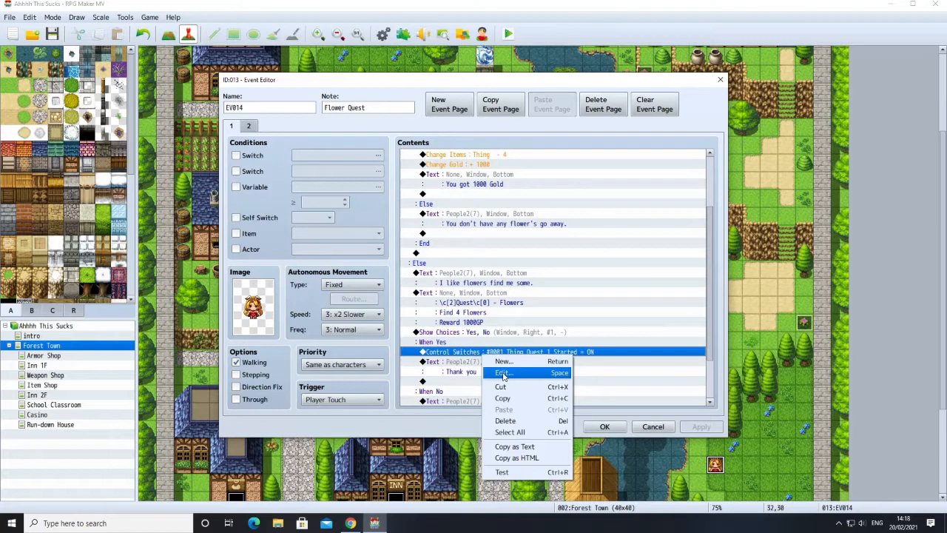
{"action": "left_click", "coordinate": [503, 376]}
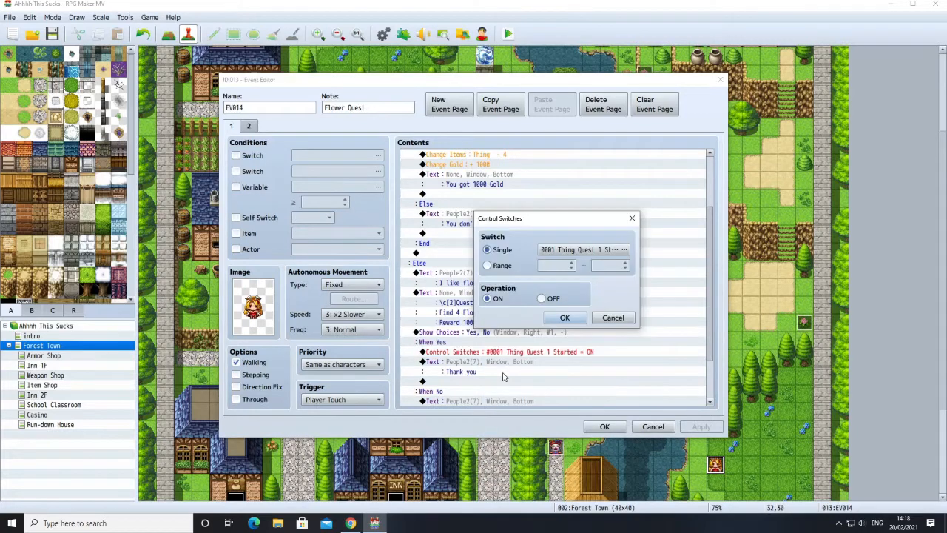
{"action": "left_click", "coordinate": [549, 249]}
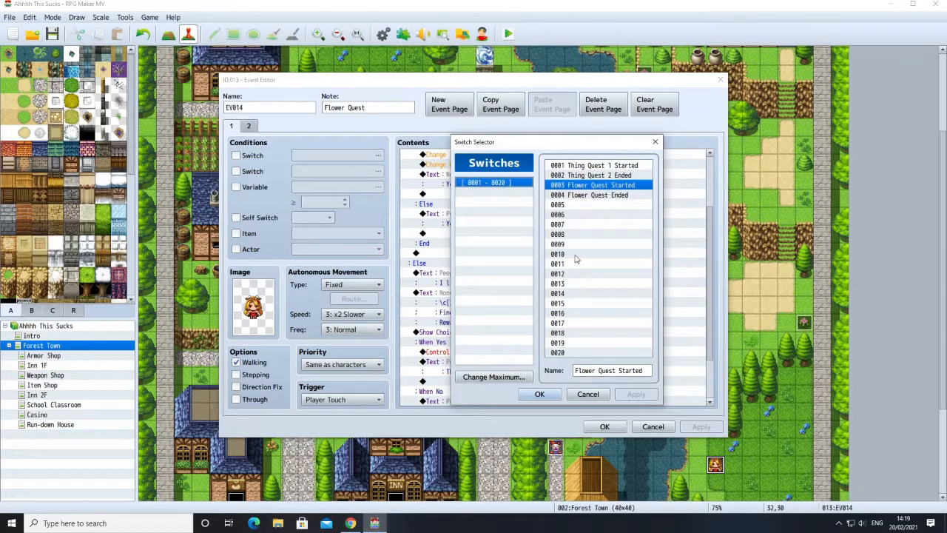
{"action": "left_click", "coordinate": [540, 394]}
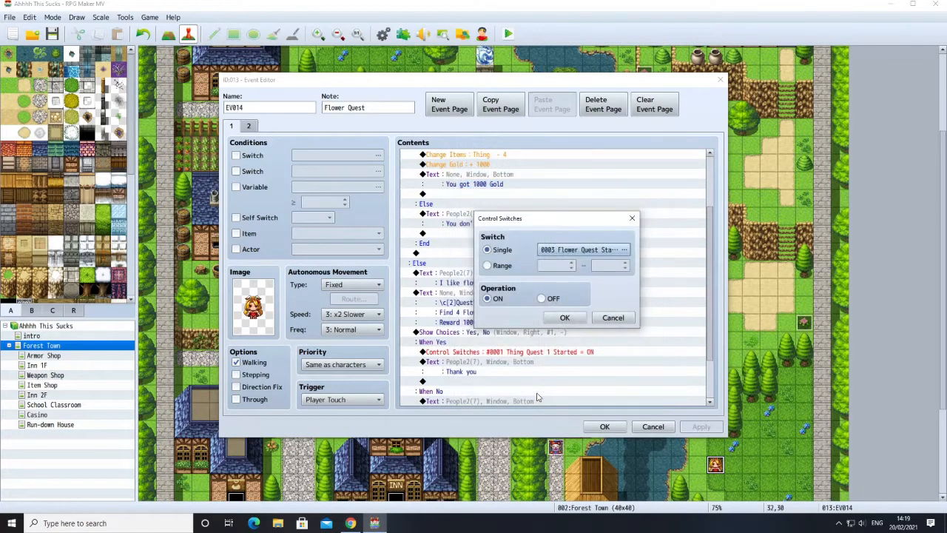
{"action": "left_click", "coordinate": [612, 318]}
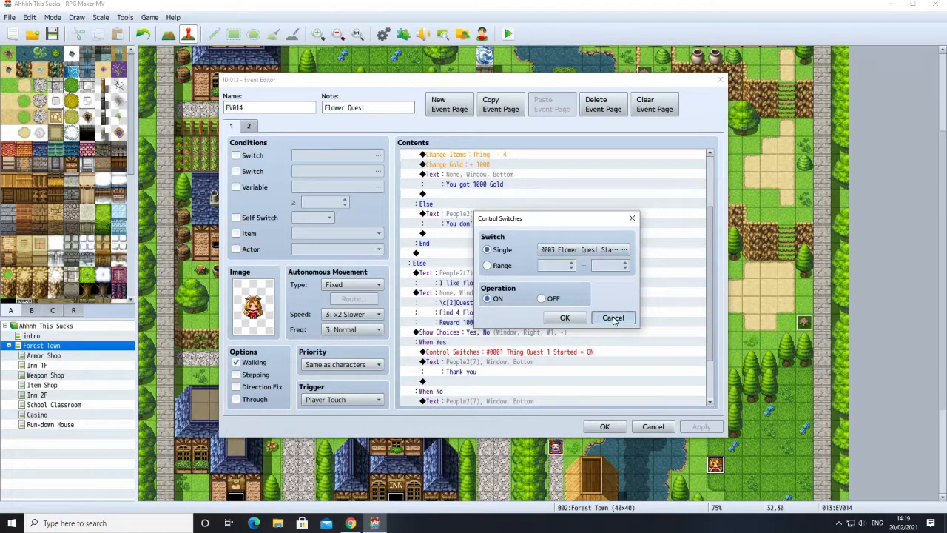
Make the Control Switches command under the Yes choice turn 0003 Flower Quest Started ON, and save the event.
{"action": "right_click", "coordinate": [494, 358]}
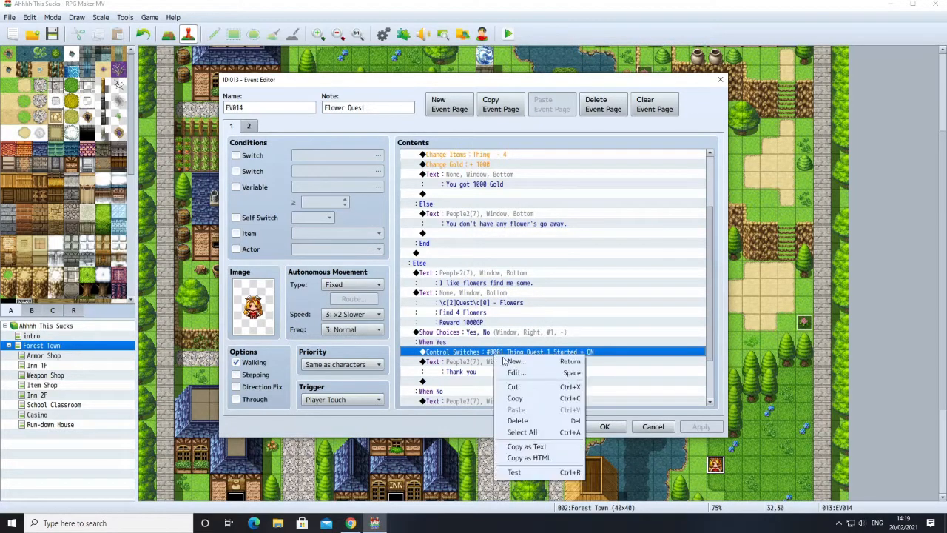
{"action": "left_click", "coordinate": [511, 372]}
{"action": "left_click", "coordinate": [571, 254]}
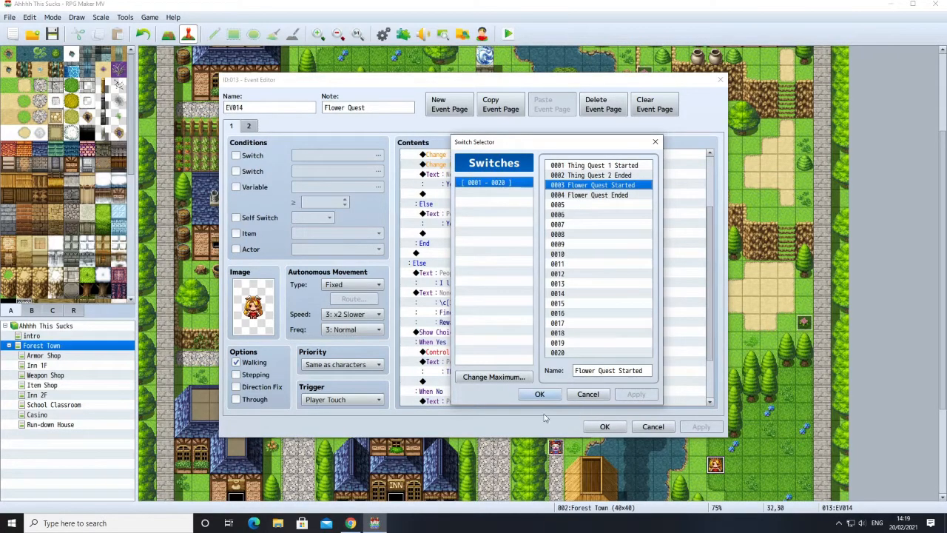
{"action": "left_click", "coordinate": [580, 395]}
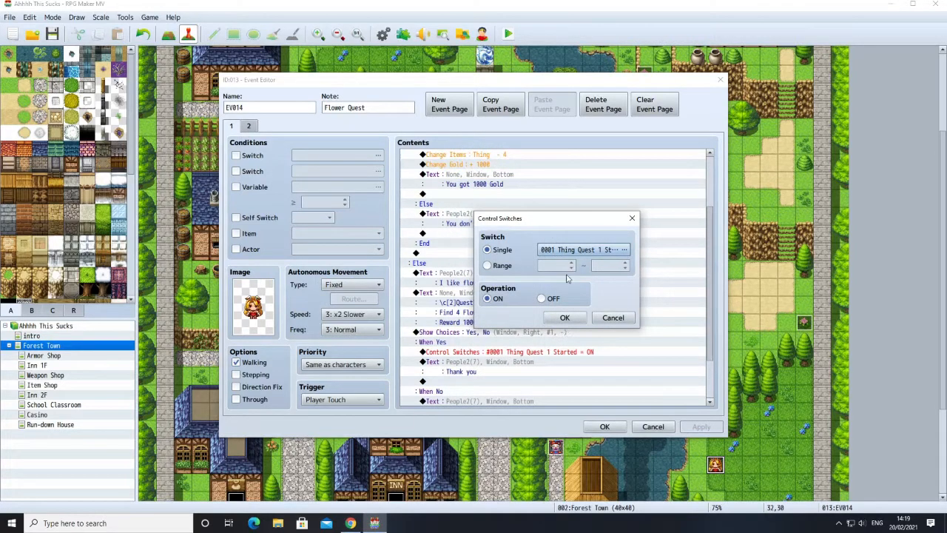
{"action": "left_click", "coordinate": [596, 250]}
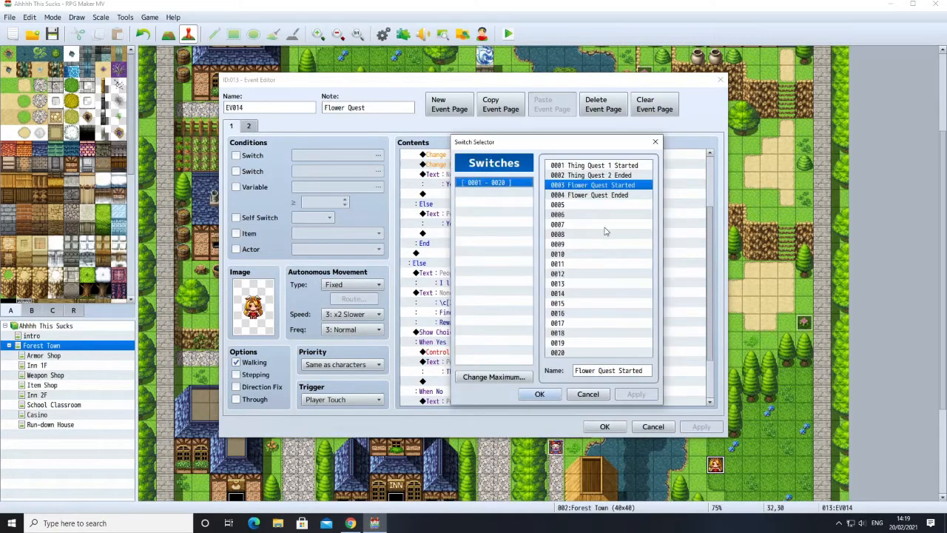
{"action": "left_click", "coordinate": [539, 394]}
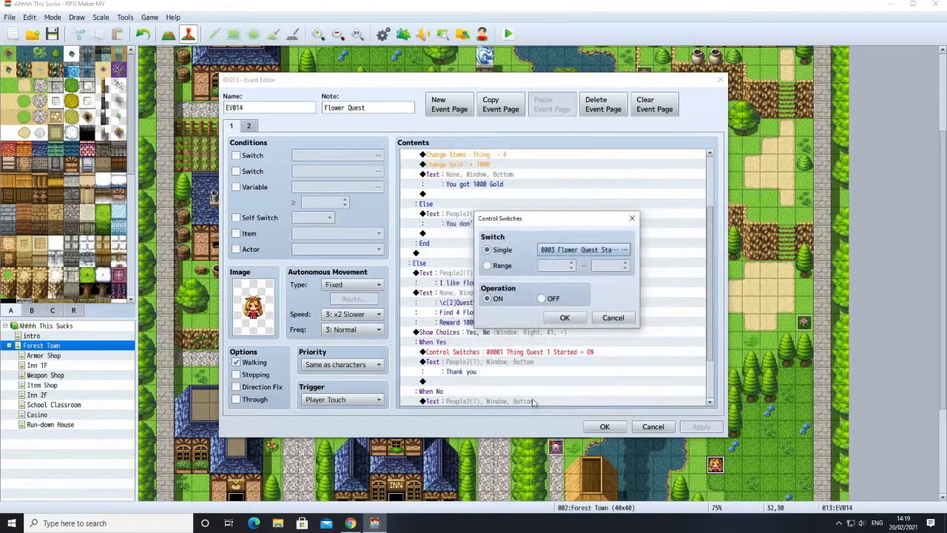
{"action": "left_click", "coordinate": [563, 318]}
{"action": "scroll", "coordinate": [494, 381], "scroll_direction": "down", "scroll_amount": 2}
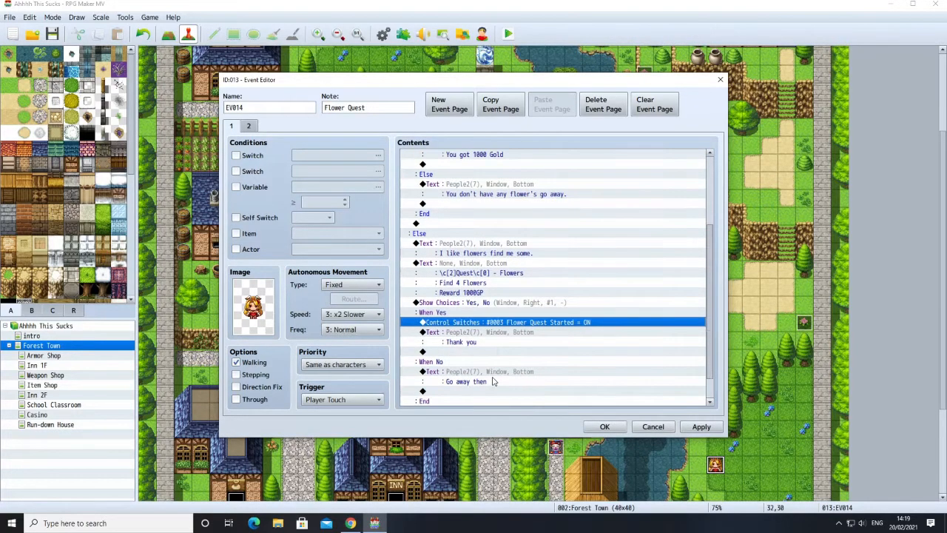
{"action": "scroll", "coordinate": [494, 381], "scroll_direction": "down", "scroll_amount": 1}
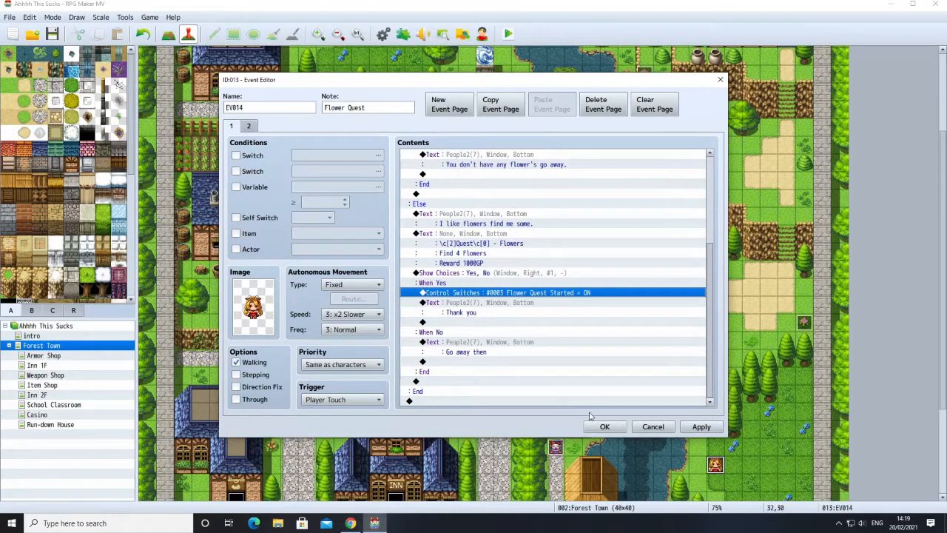
{"action": "left_click", "coordinate": [615, 428]}
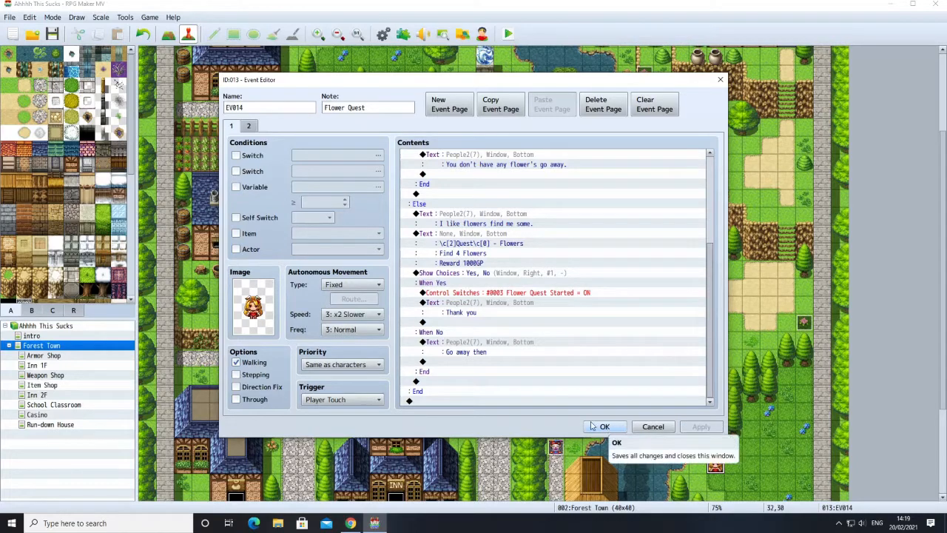
{"action": "left_click", "coordinate": [593, 429]}
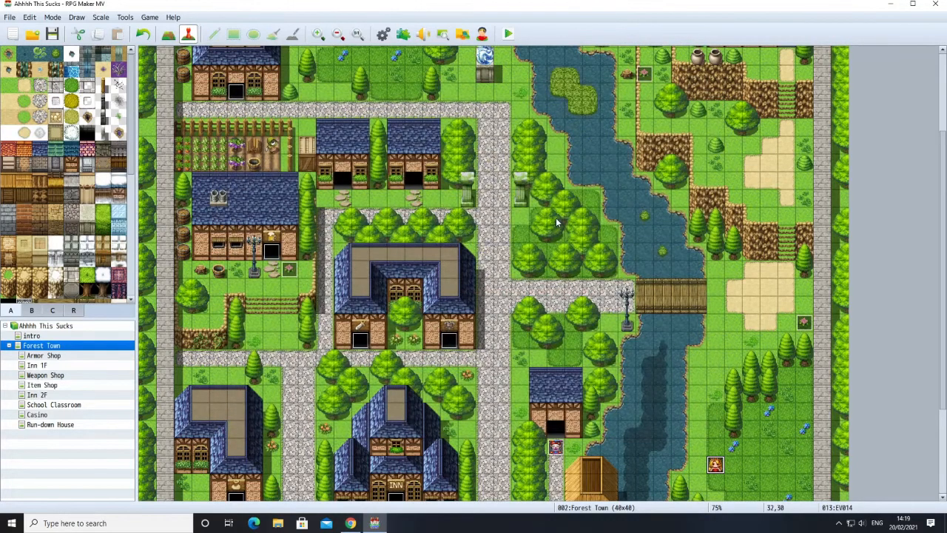
Save the project, launch a playtest and start a new game.
{"action": "left_click", "coordinate": [53, 34]}
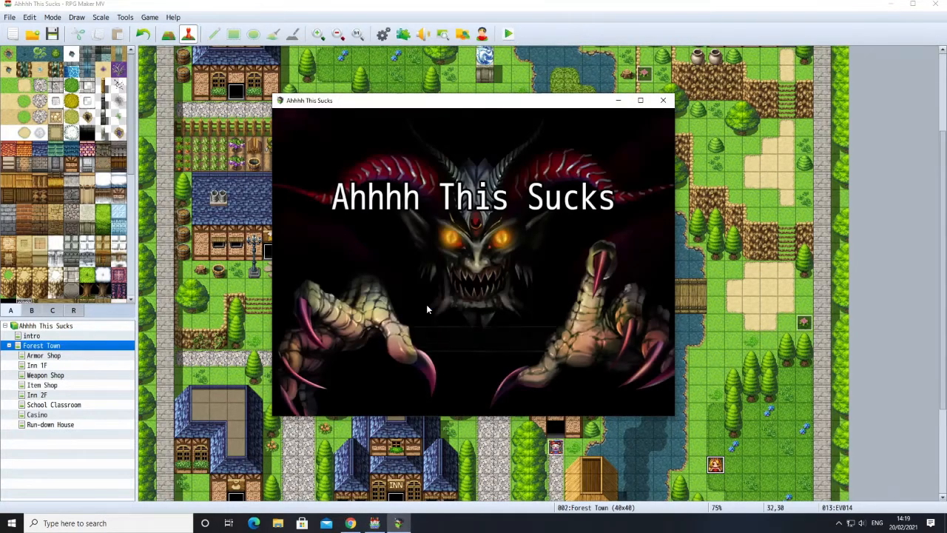
{"action": "key", "text": "Return"}
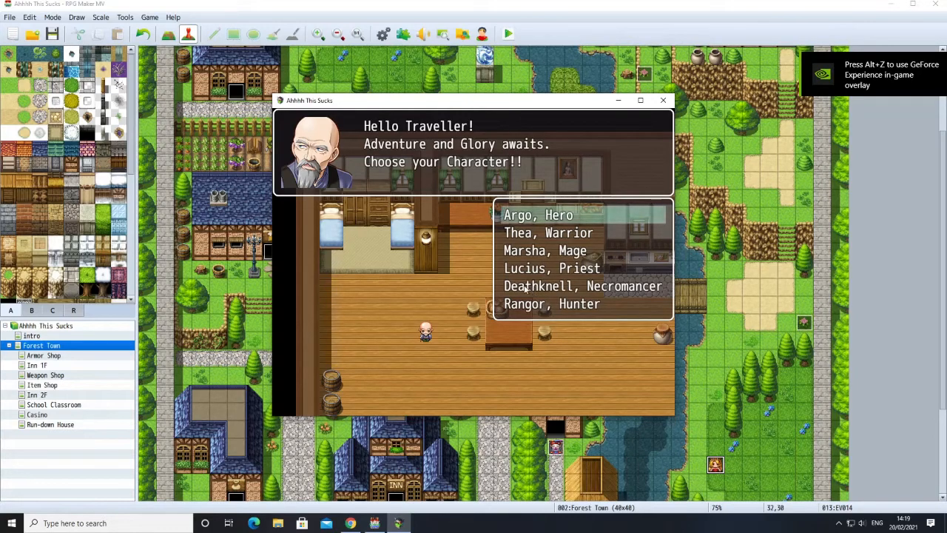
Choose Deathknell, Necromancer as the character and play through the old man's opening dialogue to enter Forest Town.
{"action": "left_click", "coordinate": [525, 286]}
{"action": "left_click", "coordinate": [524, 287]}
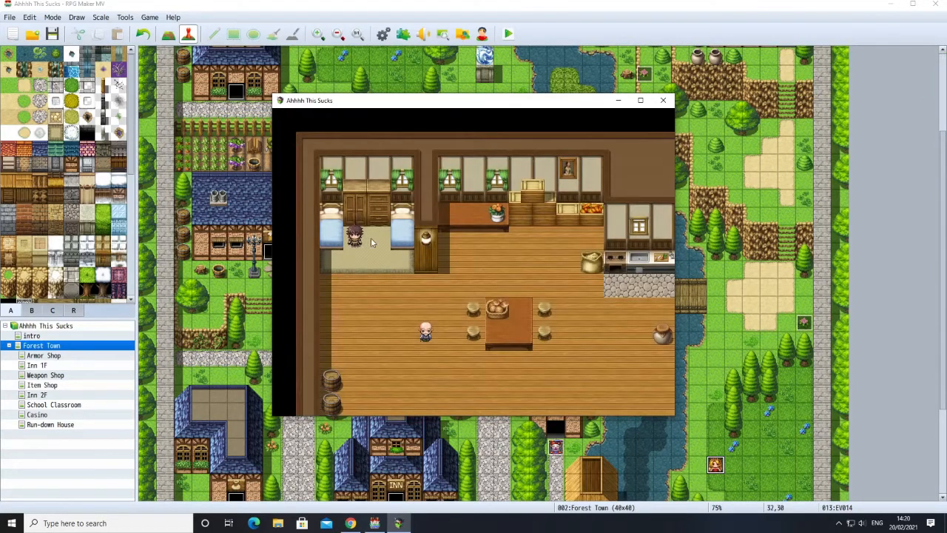
{"action": "left_click", "coordinate": [424, 333]}
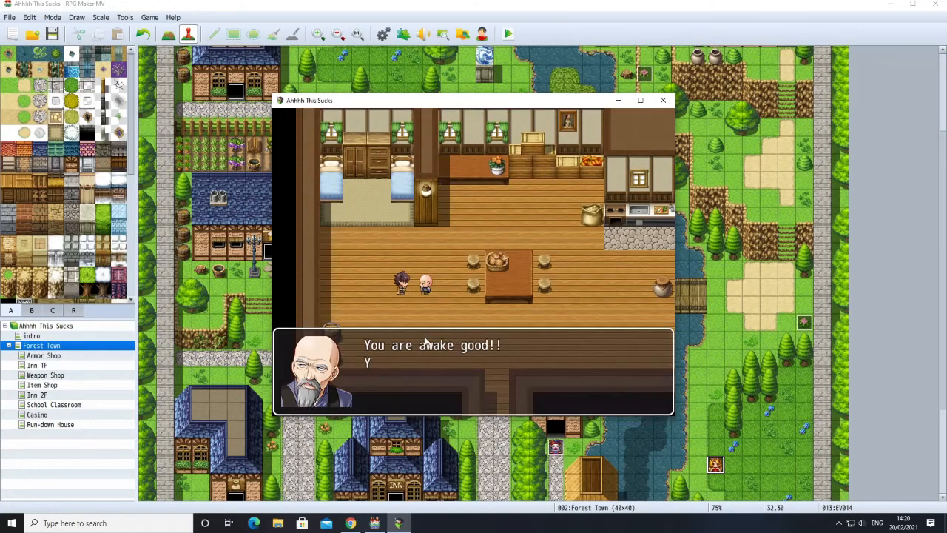
{"action": "left_click", "coordinate": [446, 389]}
{"action": "left_click", "coordinate": [446, 390]}
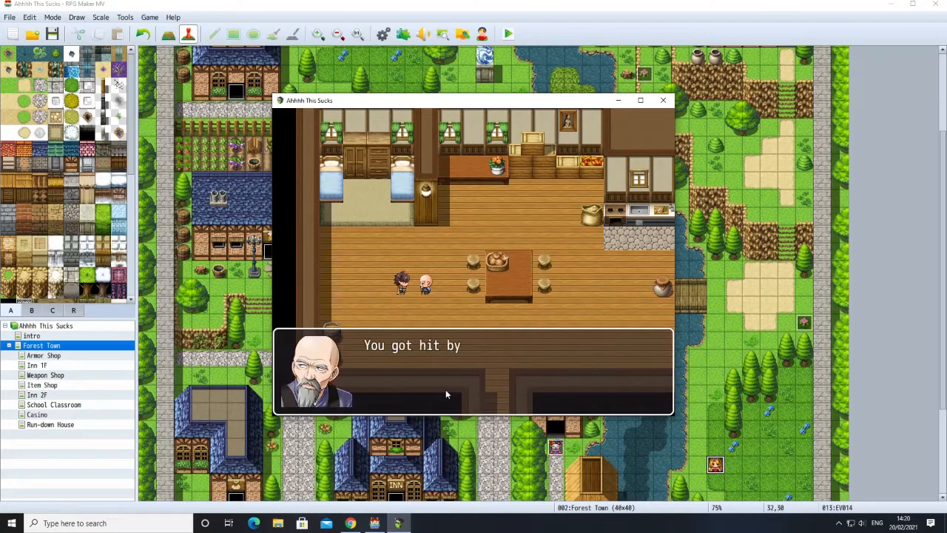
{"action": "left_click", "coordinate": [446, 389]}
{"action": "left_click", "coordinate": [445, 390]}
{"action": "left_click", "coordinate": [446, 389]}
{"action": "left_click", "coordinate": [445, 390]}
{"action": "left_click", "coordinate": [446, 390]}
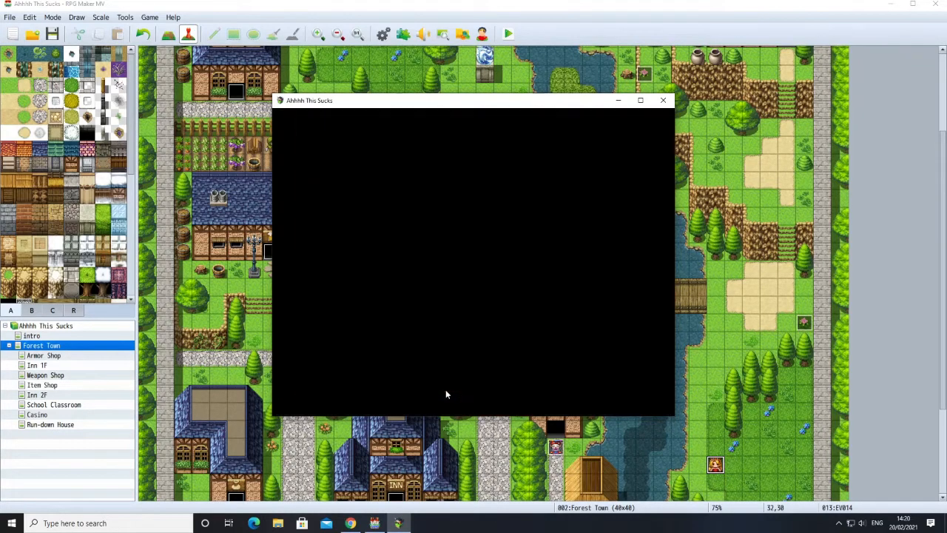
Cross the bridge to the Flower Quest character, talk to her and accept the quest with Yes.
{"action": "left_click", "coordinate": [598, 373]}
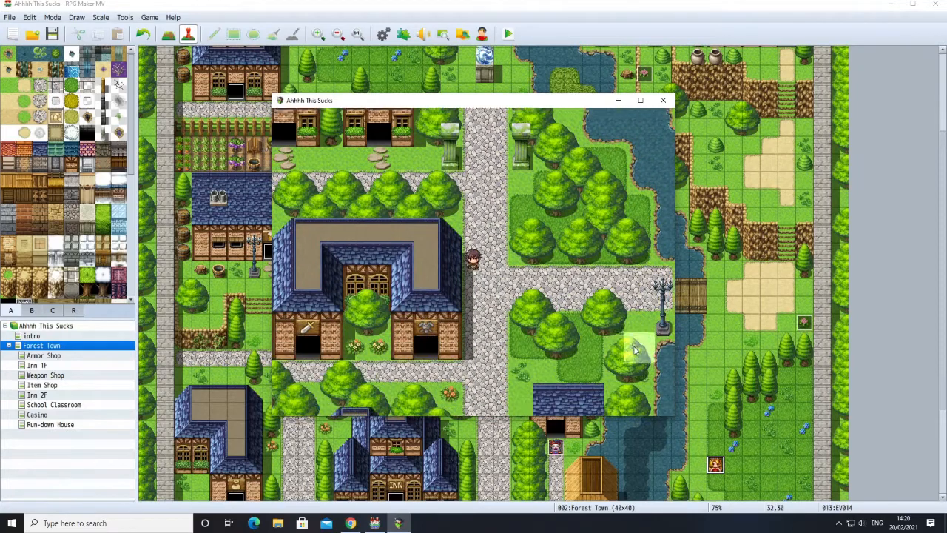
{"action": "left_click", "coordinate": [648, 237]}
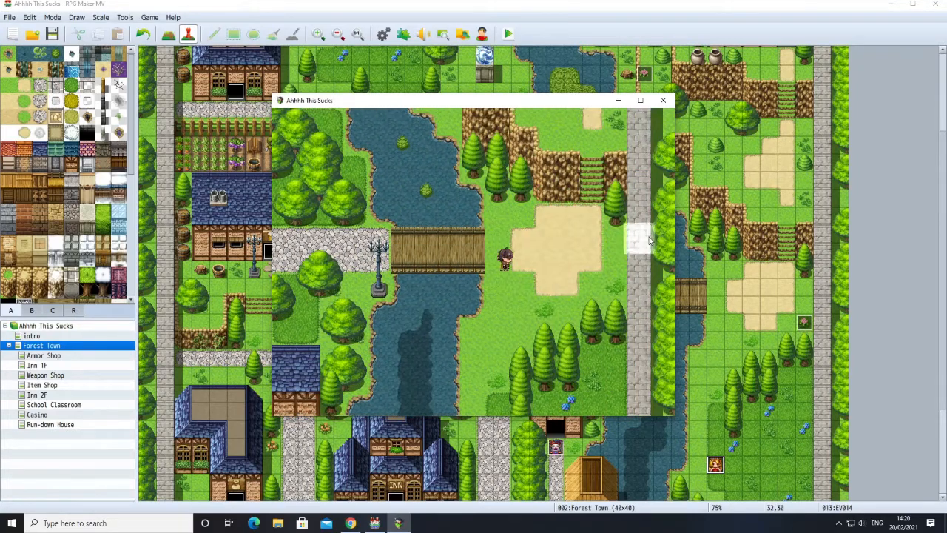
{"action": "left_click", "coordinate": [508, 392]}
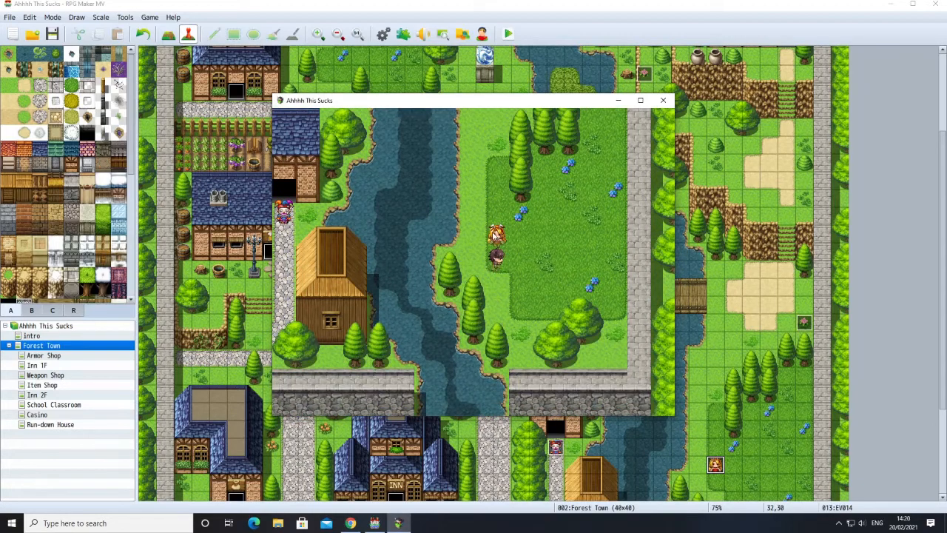
{"action": "left_click", "coordinate": [493, 233]}
{"action": "left_click", "coordinate": [454, 393]}
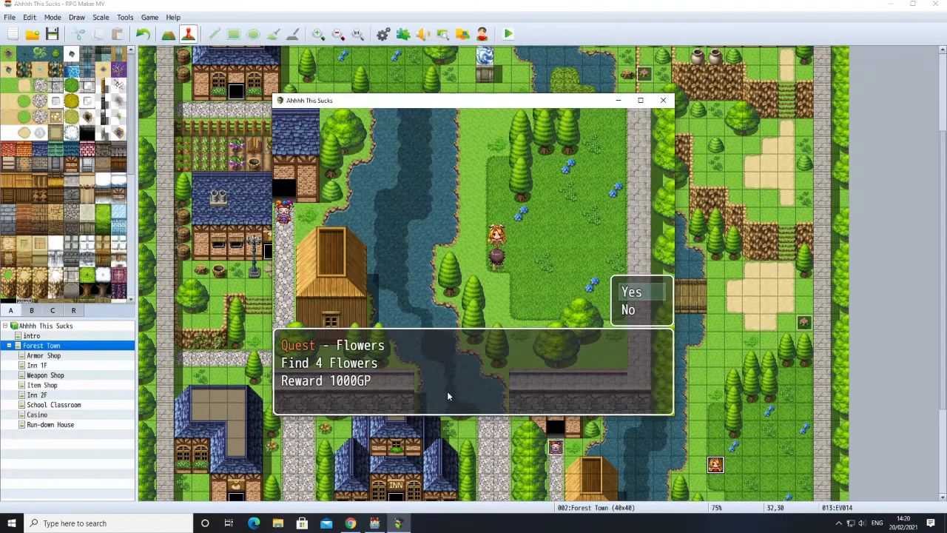
{"action": "left_click", "coordinate": [629, 291]}
{"action": "left_click", "coordinate": [470, 375]}
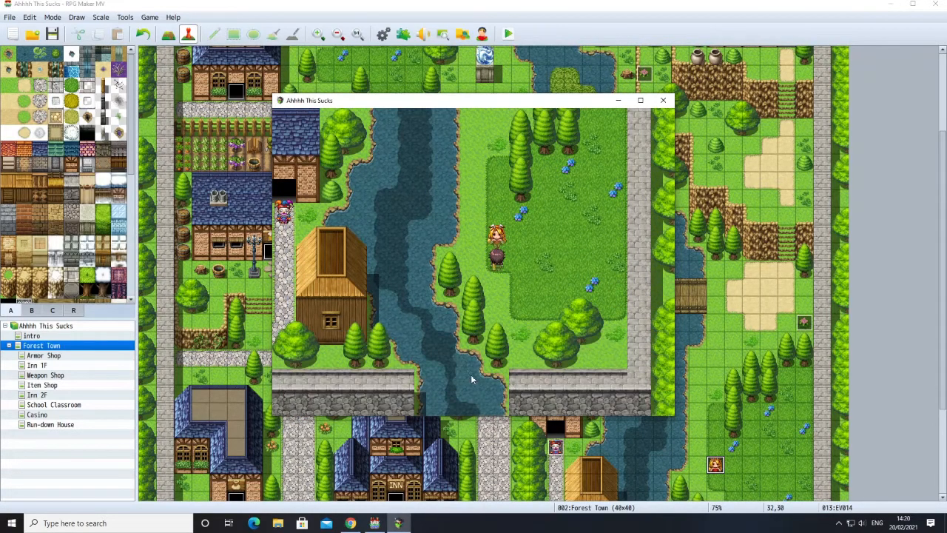
Walk back north and collect the pink flower southeast of the bridge, beside the sand patch.
{"action": "left_click_drag", "start_coordinate": [470, 221], "coordinate": [506, 218]}
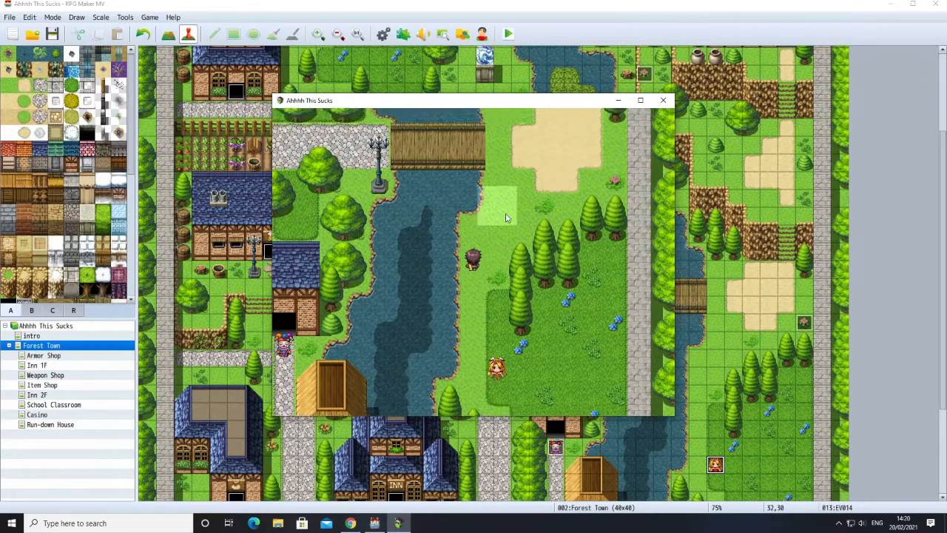
{"action": "left_click", "coordinate": [569, 232]}
{"action": "left_click", "coordinate": [621, 240]}
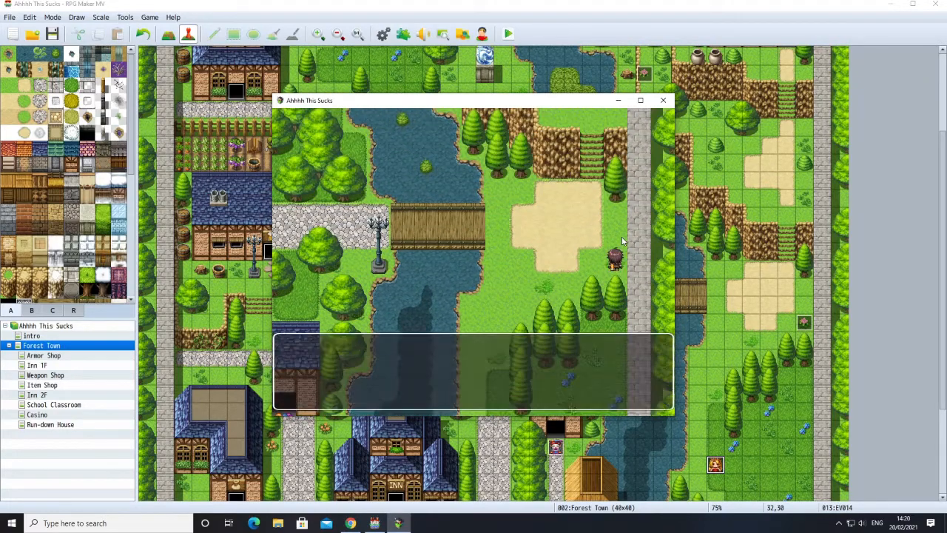
{"action": "left_click", "coordinate": [474, 358]}
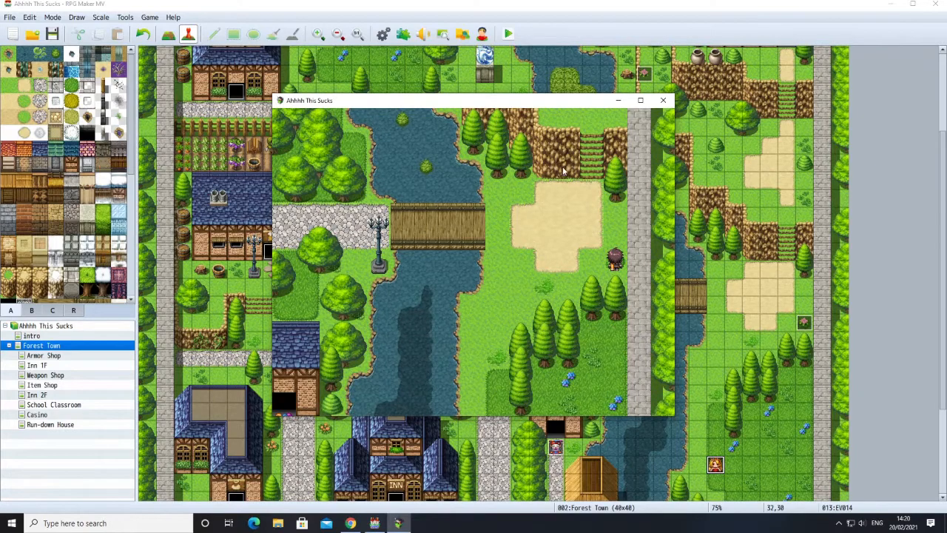
Climb the cliff stairs and collect the pink flower near the tree stump in the northeast of town.
{"action": "mouse_move", "coordinate": [580, 155]}
{"action": "left_mouse_down"}
{"action": "mouse_move", "coordinate": [517, 147]}
{"action": "mouse_move", "coordinate": [499, 184]}
{"action": "left_mouse_up"}
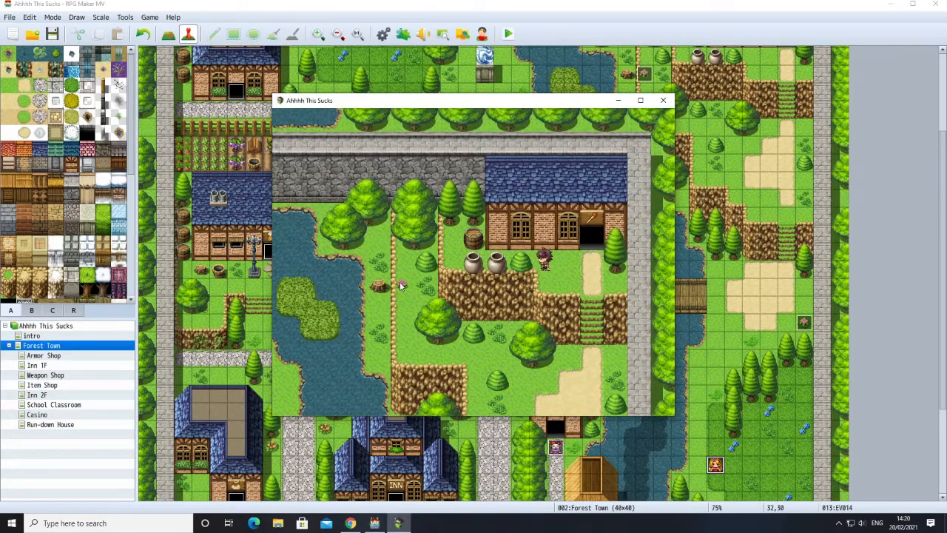
{"action": "mouse_move", "coordinate": [633, 264]}
{"action": "left_mouse_down"}
{"action": "mouse_move", "coordinate": [575, 319]}
{"action": "mouse_move", "coordinate": [442, 216]}
{"action": "mouse_move", "coordinate": [453, 249]}
{"action": "left_mouse_up"}
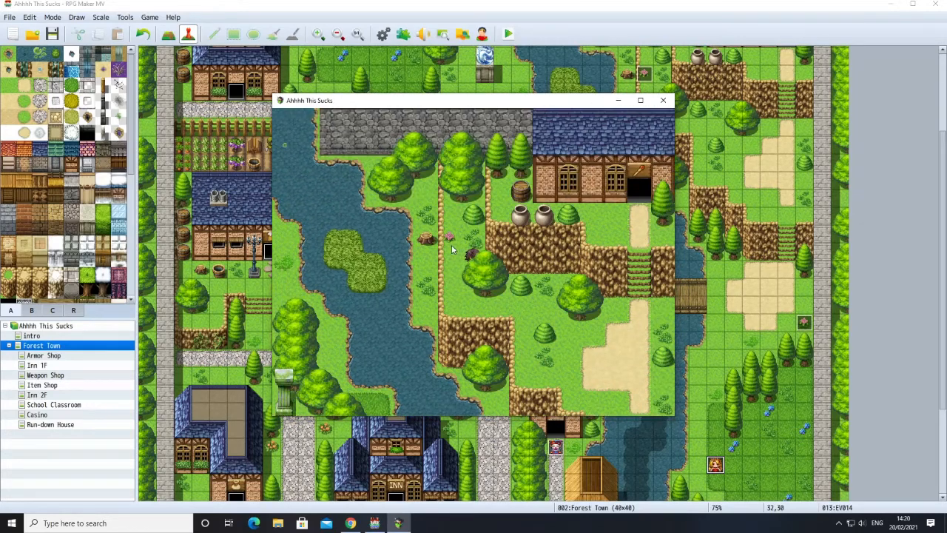
{"action": "left_click", "coordinate": [446, 382]}
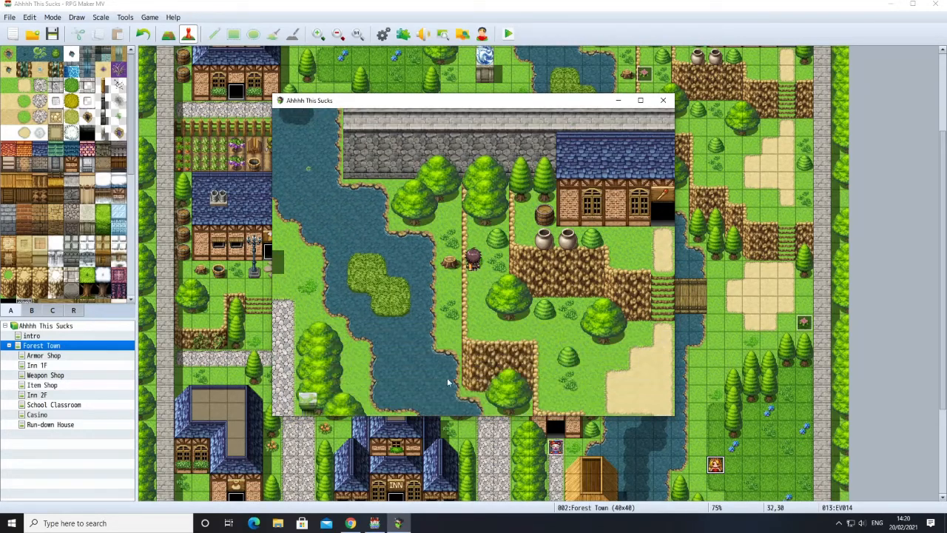
Cross to the northern meadow west of the blue statue and collect the pink flower there.
{"action": "mouse_move", "coordinate": [527, 382]}
{"action": "left_mouse_down"}
{"action": "mouse_move", "coordinate": [591, 380]}
{"action": "mouse_move", "coordinate": [306, 324]}
{"action": "mouse_move", "coordinate": [260, 216]}
{"action": "mouse_move", "coordinate": [387, 139]}
{"action": "mouse_move", "coordinate": [433, 133]}
{"action": "mouse_move", "coordinate": [425, 118]}
{"action": "left_mouse_up"}
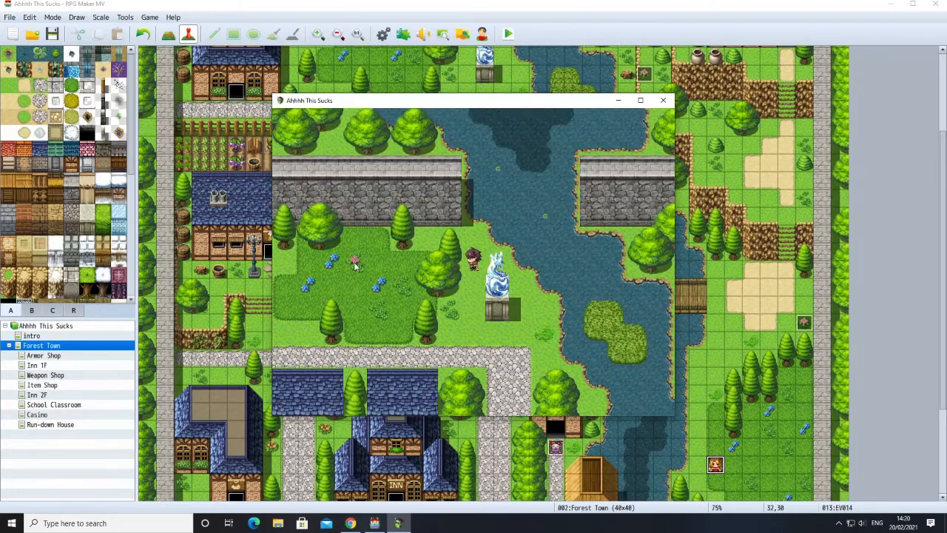
{"action": "left_click", "coordinate": [355, 264]}
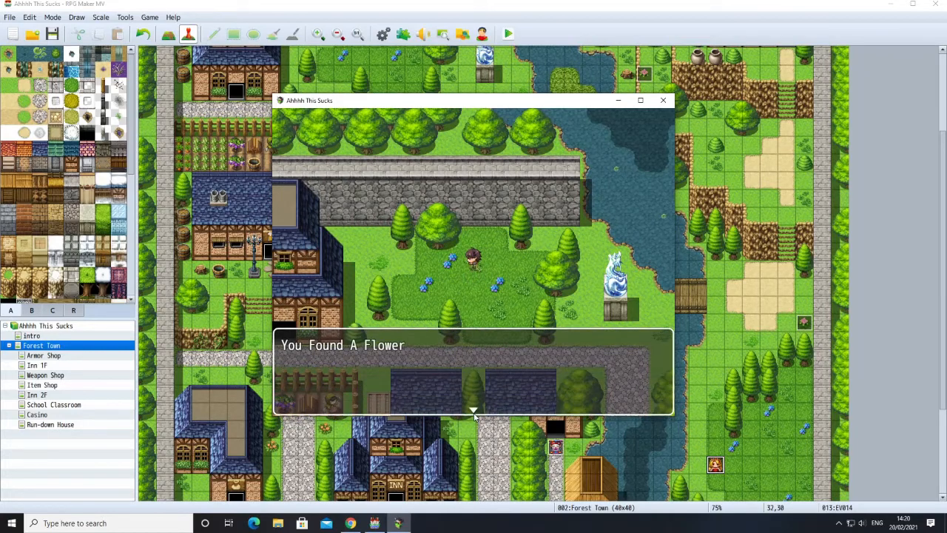
{"action": "left_click", "coordinate": [473, 401]}
Return to the Flower Quest character with the flowers gathered so far and test her follow-up dialogue.
{"action": "left_click", "coordinate": [616, 372]}
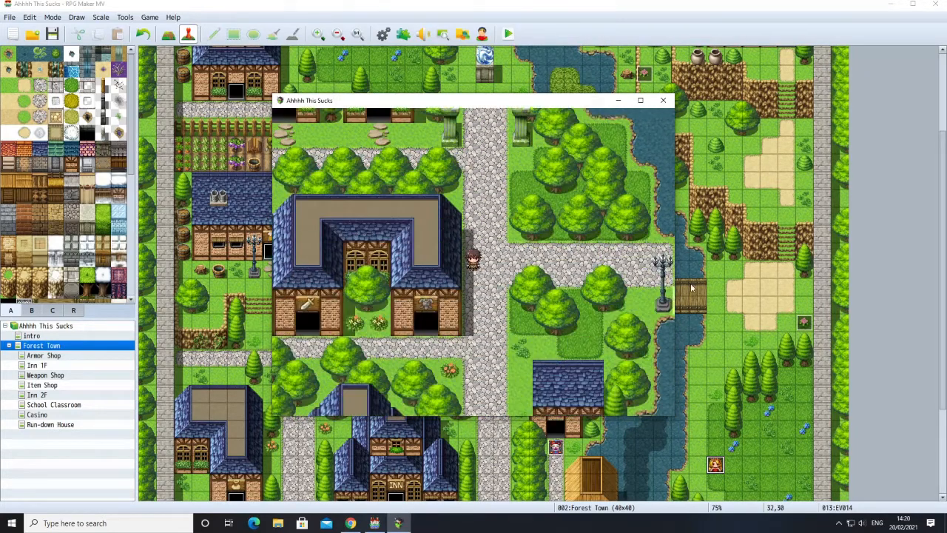
{"action": "left_click", "coordinate": [618, 214]}
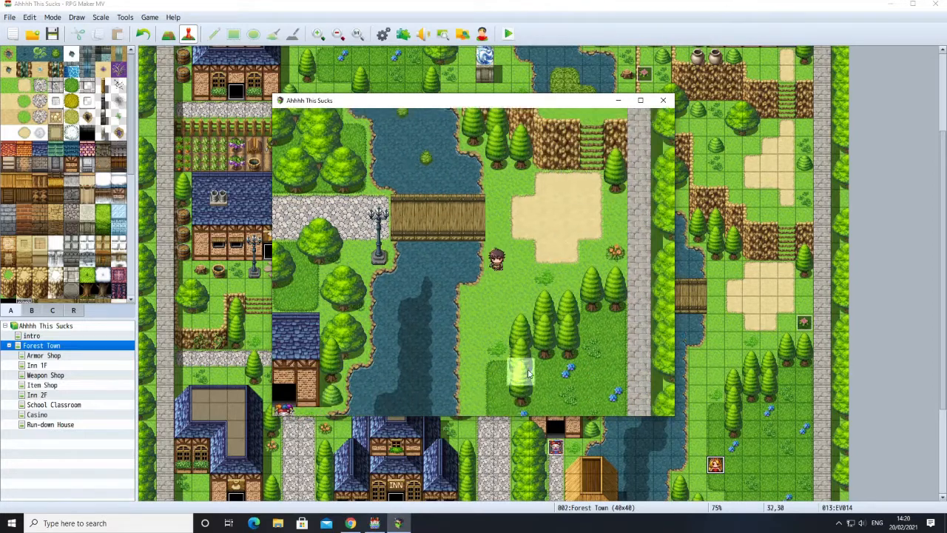
{"action": "left_click", "coordinate": [503, 383]}
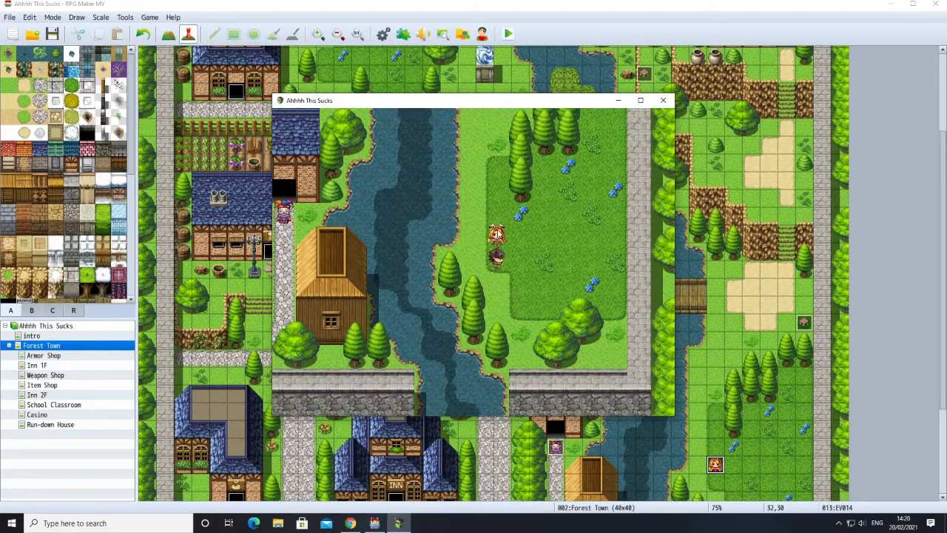
{"action": "left_click", "coordinate": [497, 234]}
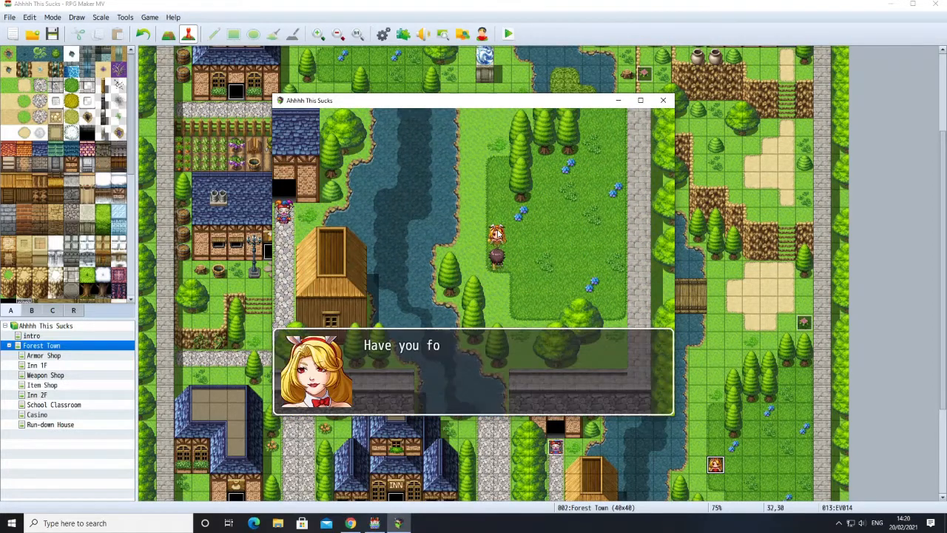
{"action": "left_click", "coordinate": [464, 381]}
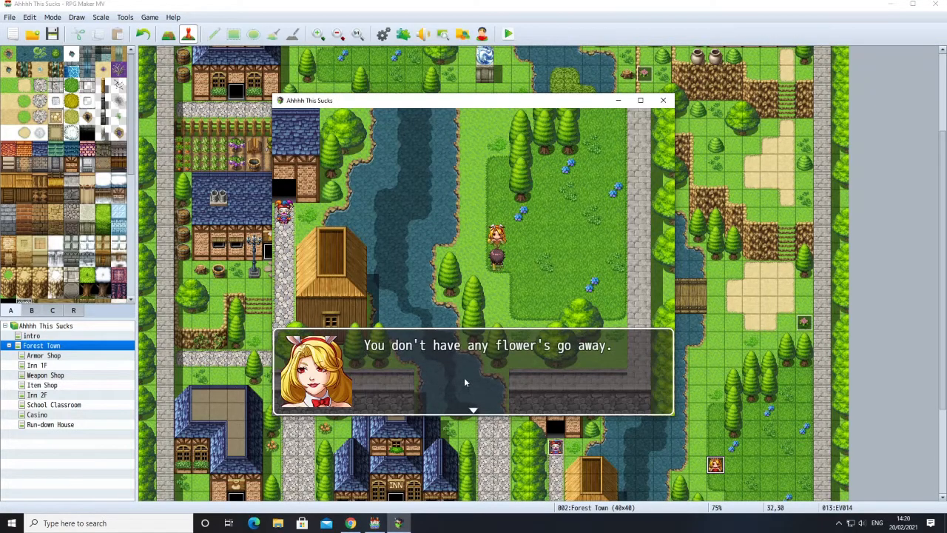
{"action": "left_click", "coordinate": [464, 376]}
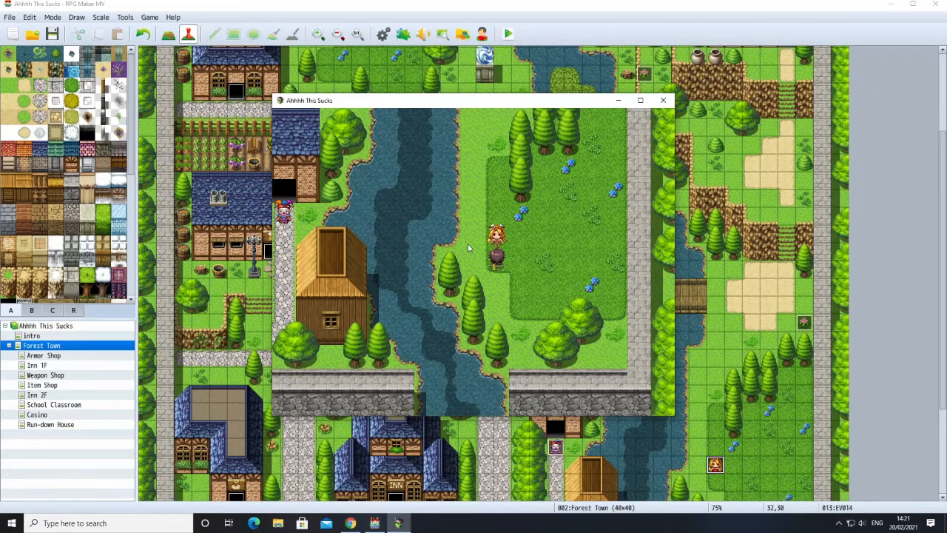
Walk to the west side of town and collect the pink flower beside the stepping stones outside the house.
{"action": "mouse_move", "coordinate": [468, 243]}
{"action": "left_mouse_down"}
{"action": "mouse_move", "coordinate": [478, 204]}
{"action": "mouse_move", "coordinate": [496, 191]}
{"action": "mouse_move", "coordinate": [343, 283]}
{"action": "mouse_move", "coordinate": [370, 313]}
{"action": "mouse_move", "coordinate": [322, 277]}
{"action": "left_mouse_up"}
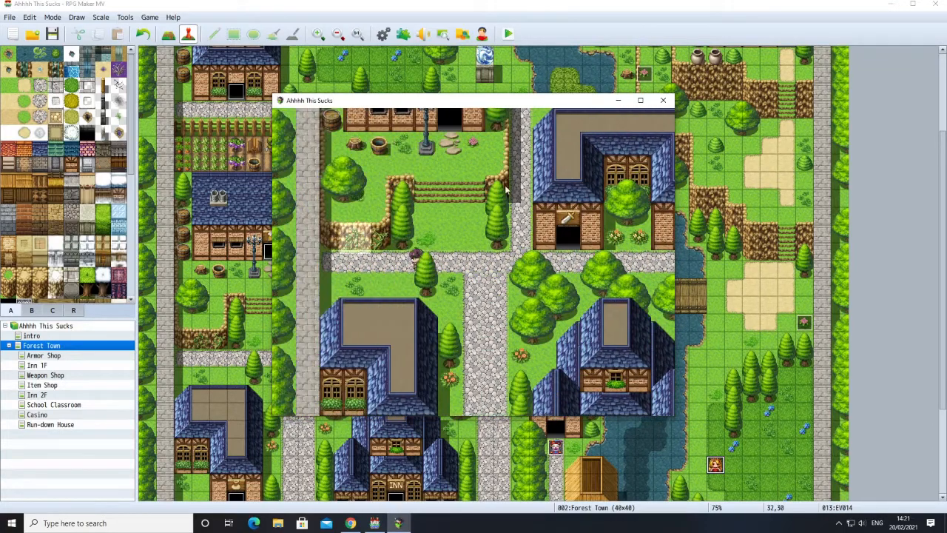
{"action": "left_click", "coordinate": [474, 153]}
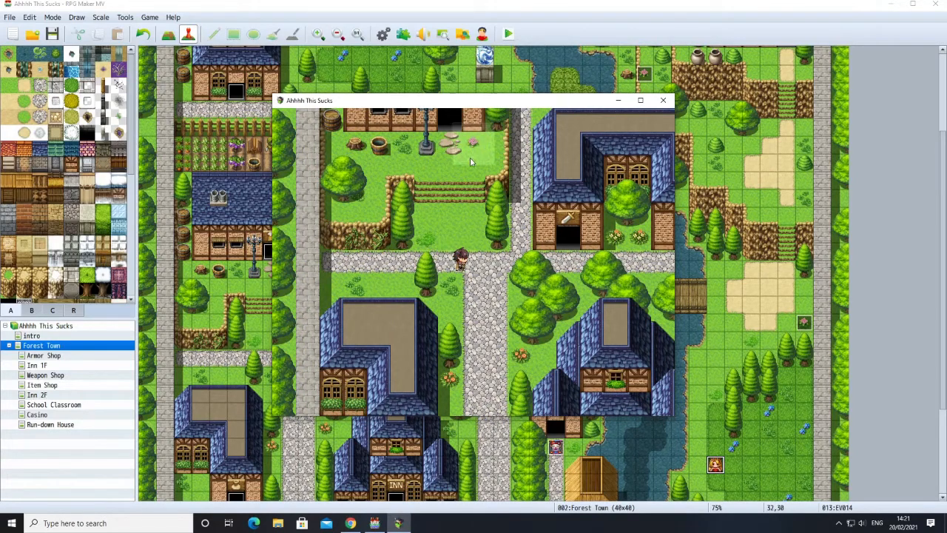
{"action": "left_click", "coordinate": [421, 353]}
{"action": "left_click", "coordinate": [481, 391]}
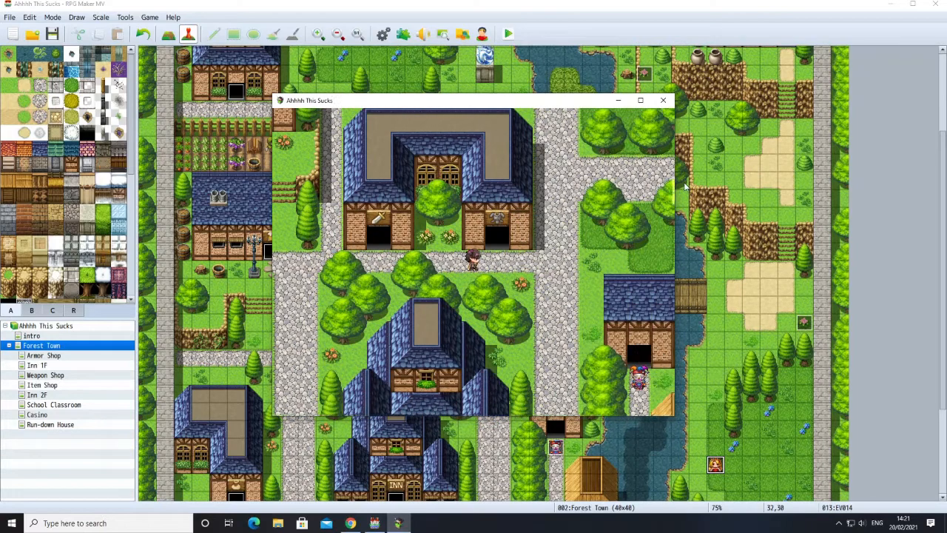
Return across the bridge with the fourth flower and test the Flower Quest character's hand-in dialogue twice.
{"action": "left_click", "coordinate": [604, 169]}
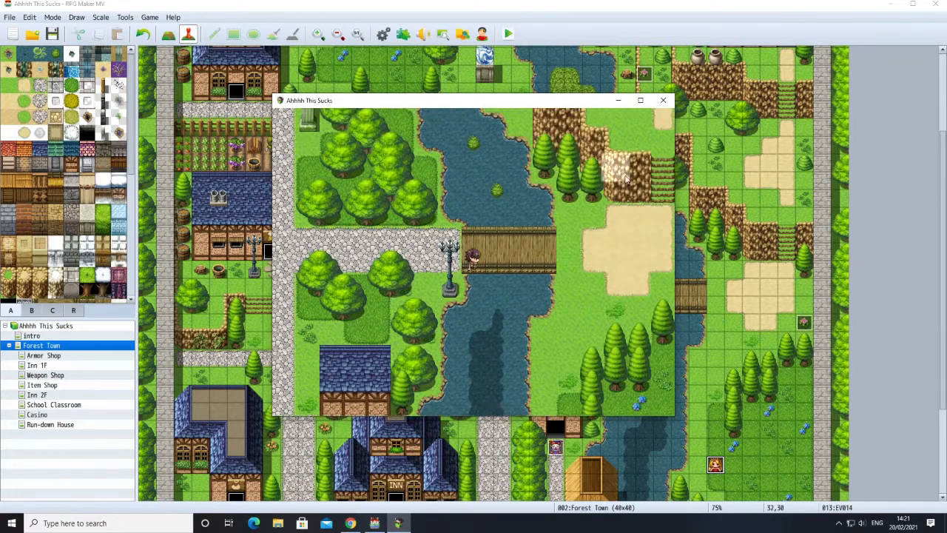
{"action": "left_click", "coordinate": [517, 377]}
{"action": "left_click", "coordinate": [496, 328]}
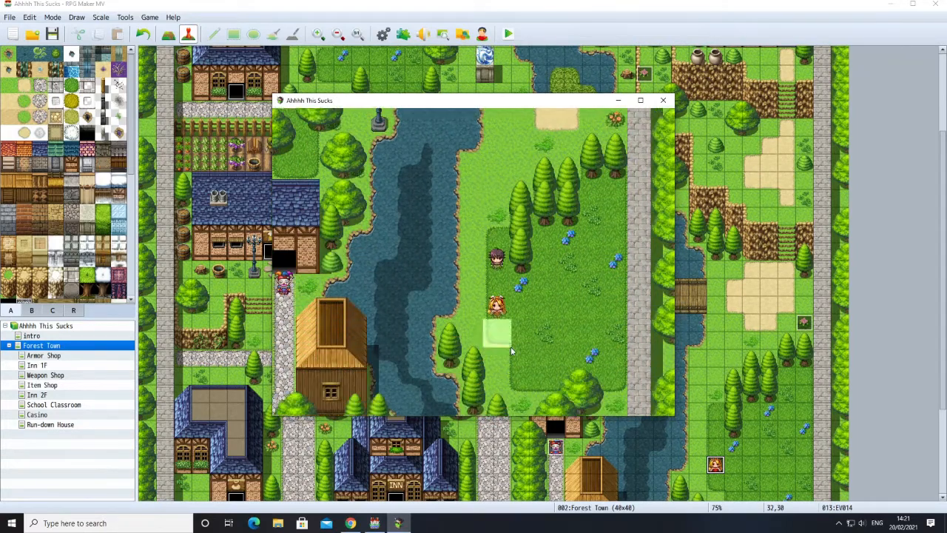
{"action": "left_click", "coordinate": [496, 235]}
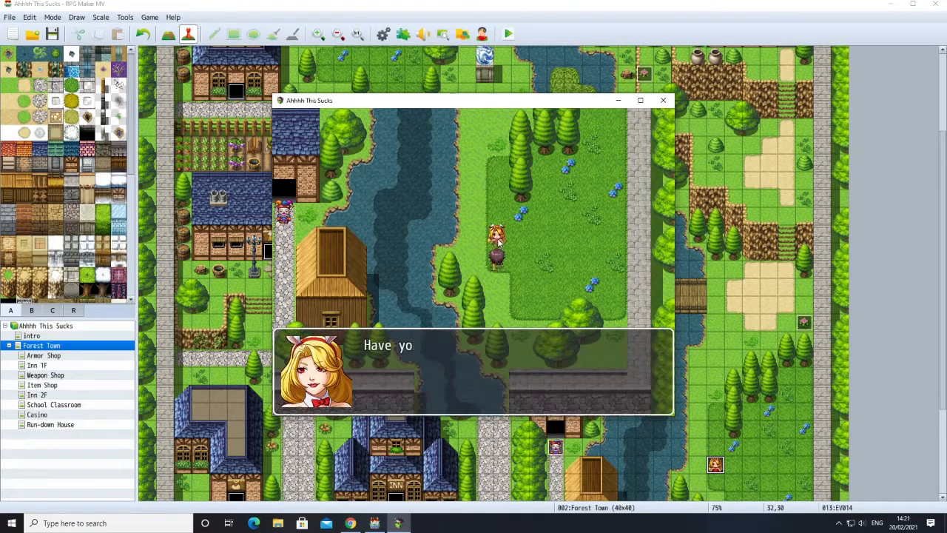
{"action": "left_click", "coordinate": [436, 373]}
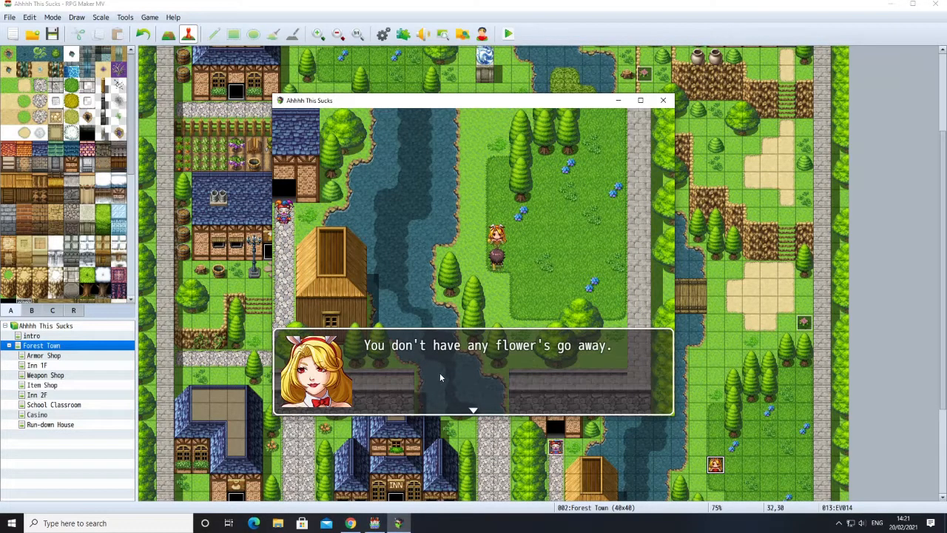
{"action": "left_click", "coordinate": [440, 373]}
{"action": "left_click", "coordinate": [479, 236]}
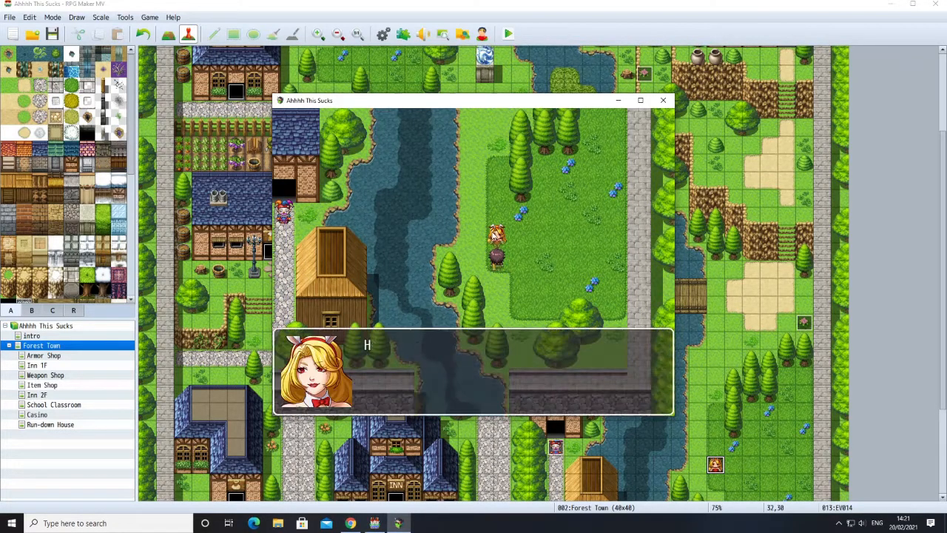
{"action": "left_click", "coordinate": [449, 352]}
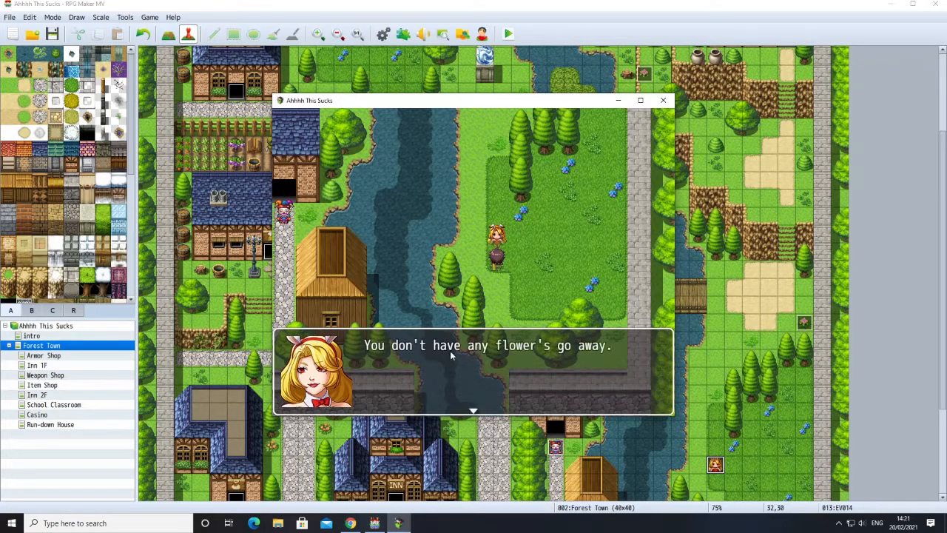
{"action": "left_click", "coordinate": [450, 351]}
Walk north toward the bridge and back to the Flower Quest character, retest her hand-in dialogue, and end the playtest.
{"action": "left_click", "coordinate": [541, 264]}
{"action": "mouse_move", "coordinate": [540, 263]}
{"action": "left_mouse_down"}
{"action": "mouse_move", "coordinate": [499, 228]}
{"action": "mouse_move", "coordinate": [520, 220]}
{"action": "left_mouse_up"}
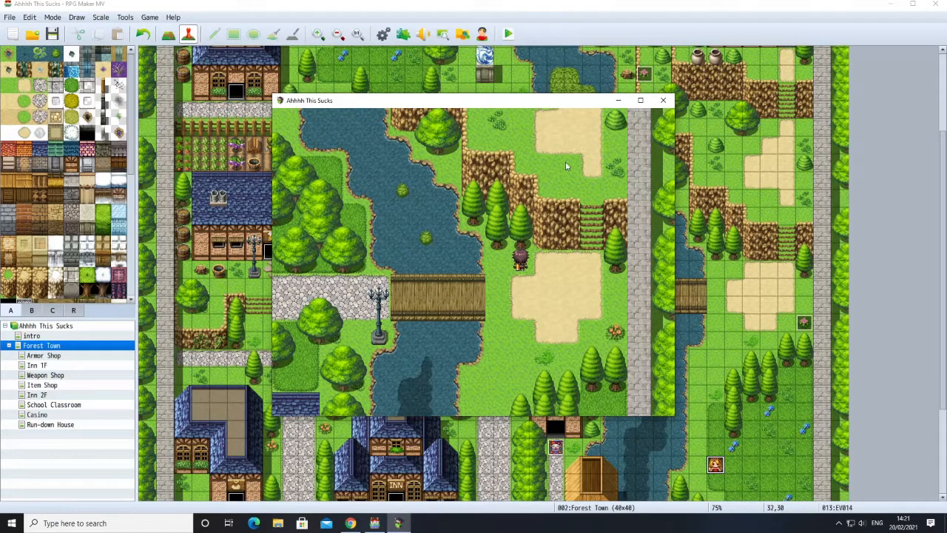
{"action": "left_click_drag", "start_coordinate": [463, 303], "coordinate": [445, 296]}
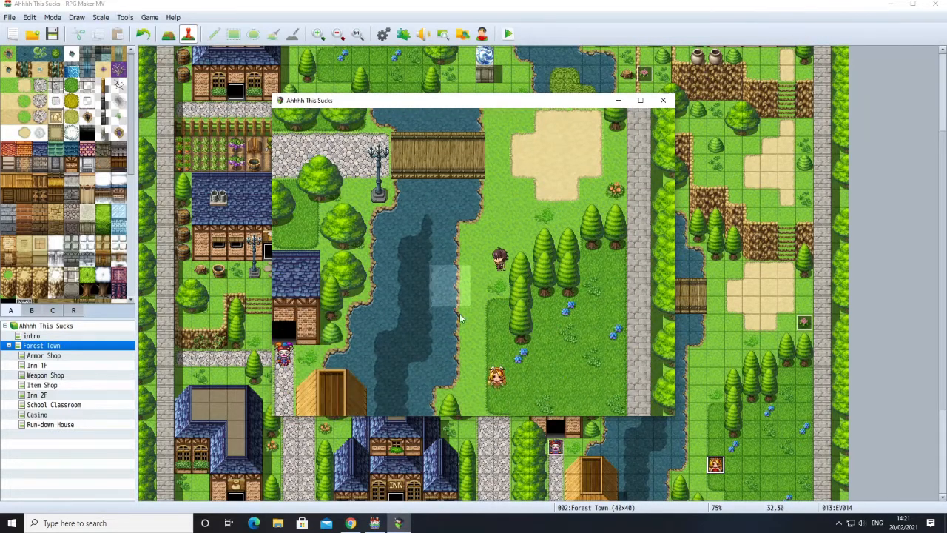
{"action": "left_click", "coordinate": [504, 345]}
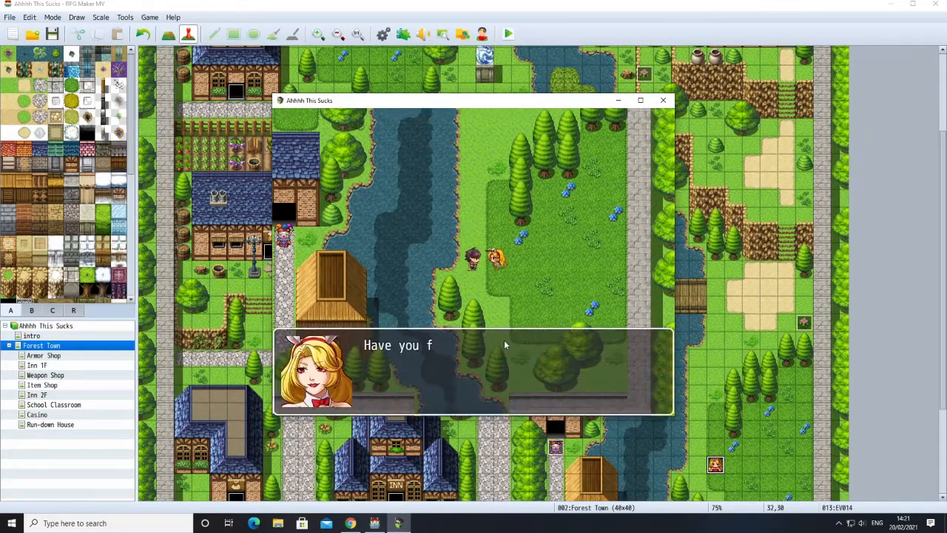
{"action": "left_click", "coordinate": [478, 381]}
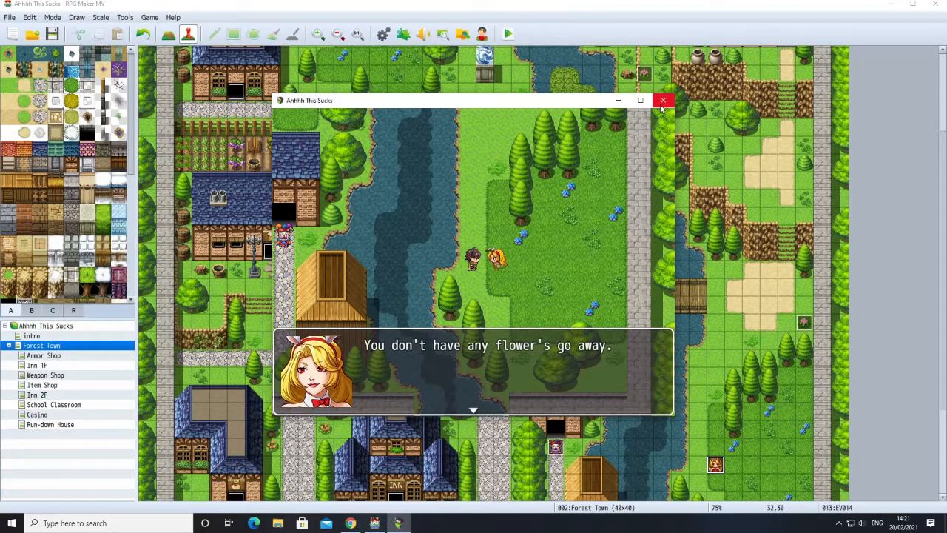
{"action": "left_click", "coordinate": [517, 384]}
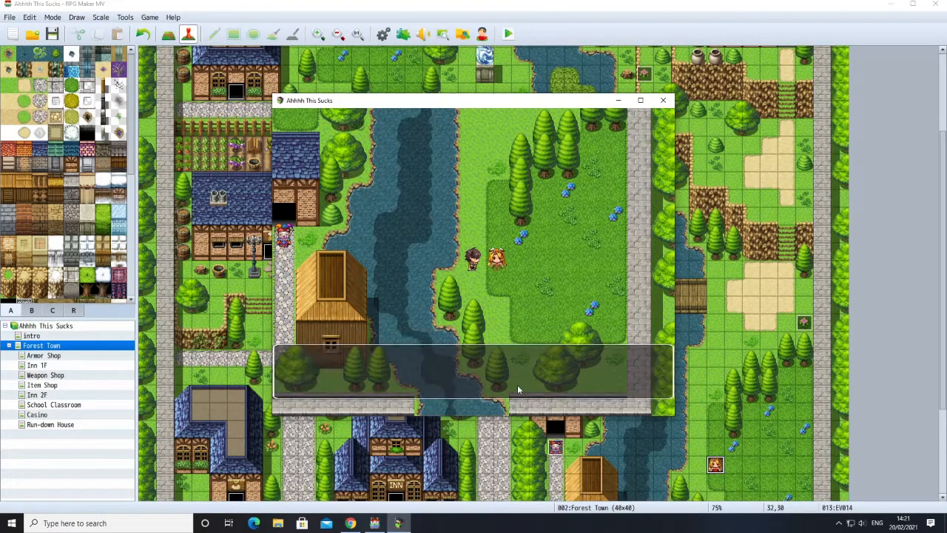
{"action": "left_click", "coordinate": [661, 102]}
Edit the Flower Quest event so its four-item conditional branch checks variable 0002 Flower for a constant of 4.
{"action": "right_click", "coordinate": [712, 464]}
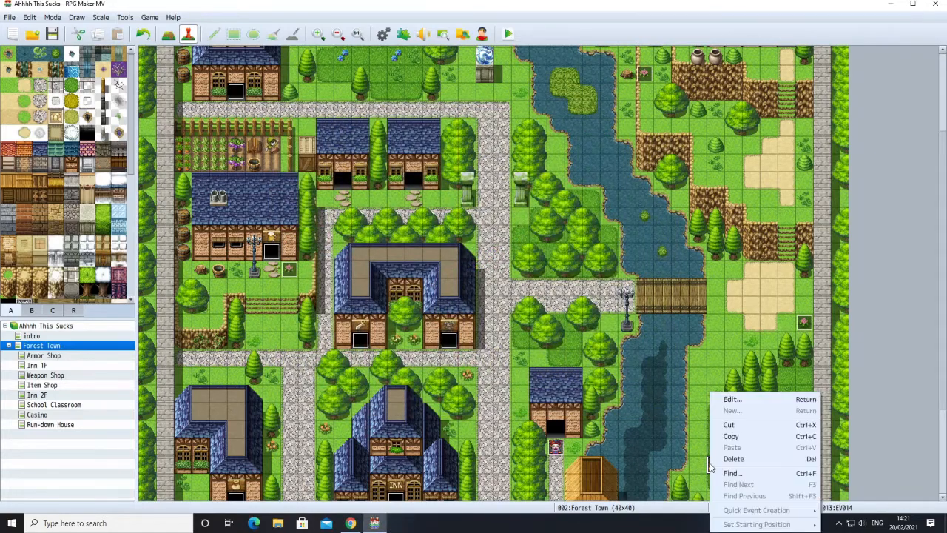
{"action": "left_click", "coordinate": [732, 399]}
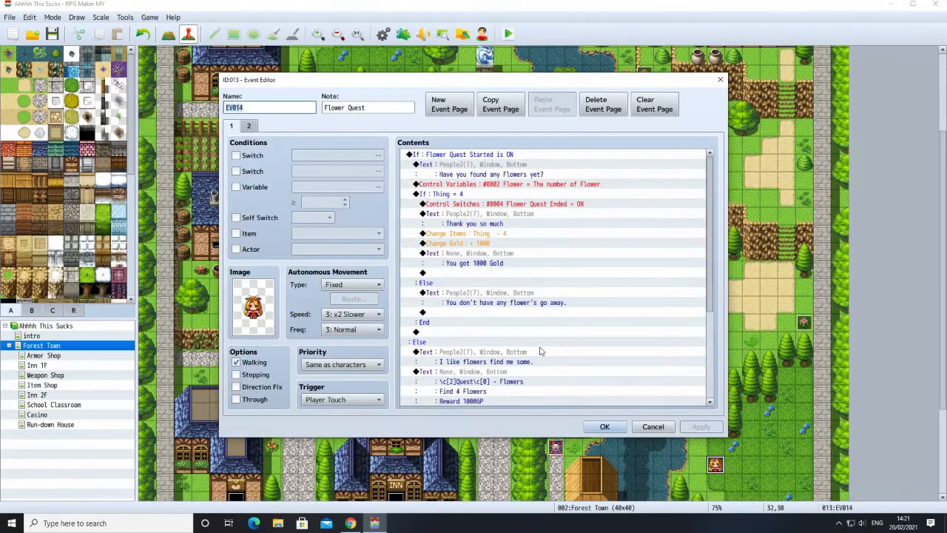
{"action": "left_click", "coordinate": [468, 234]}
{"action": "right_click", "coordinate": [468, 238]}
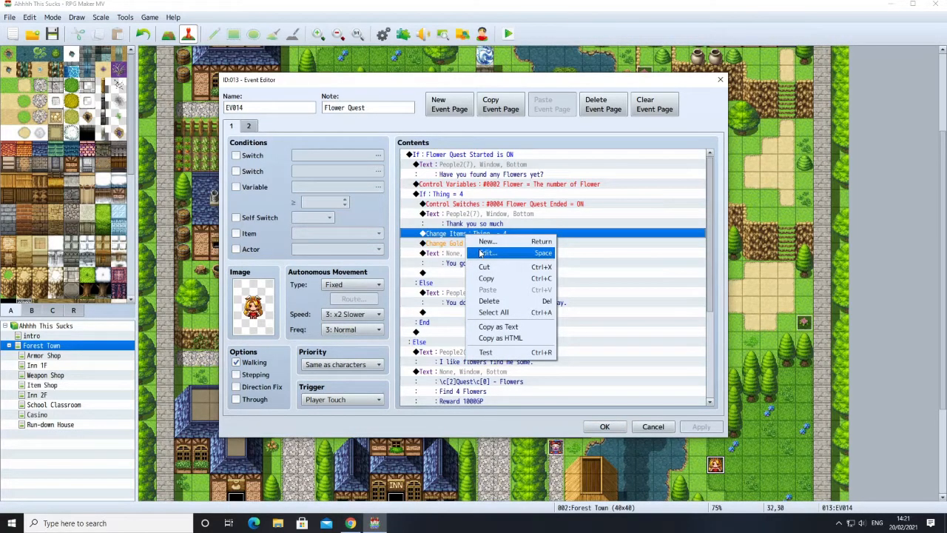
{"action": "left_click", "coordinate": [447, 195]}
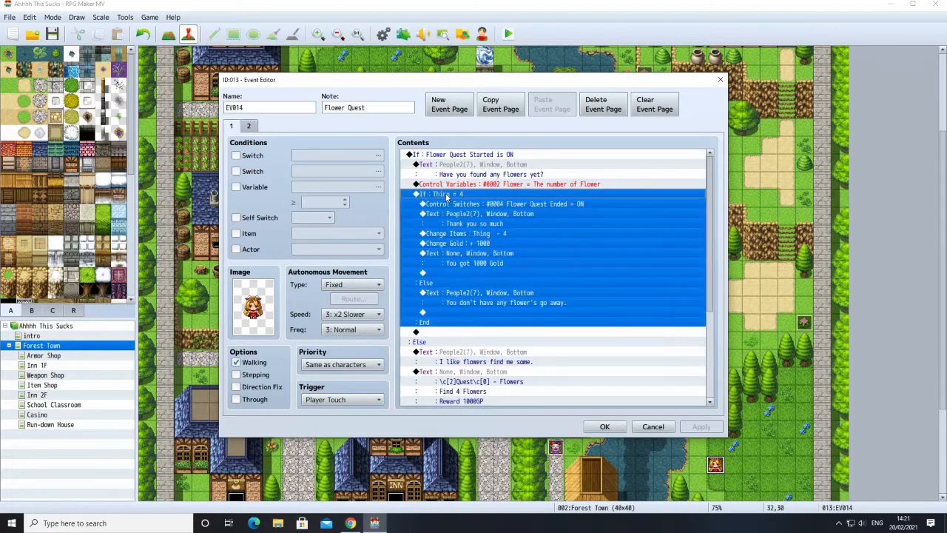
{"action": "right_click", "coordinate": [448, 194]}
{"action": "left_click", "coordinate": [466, 212]}
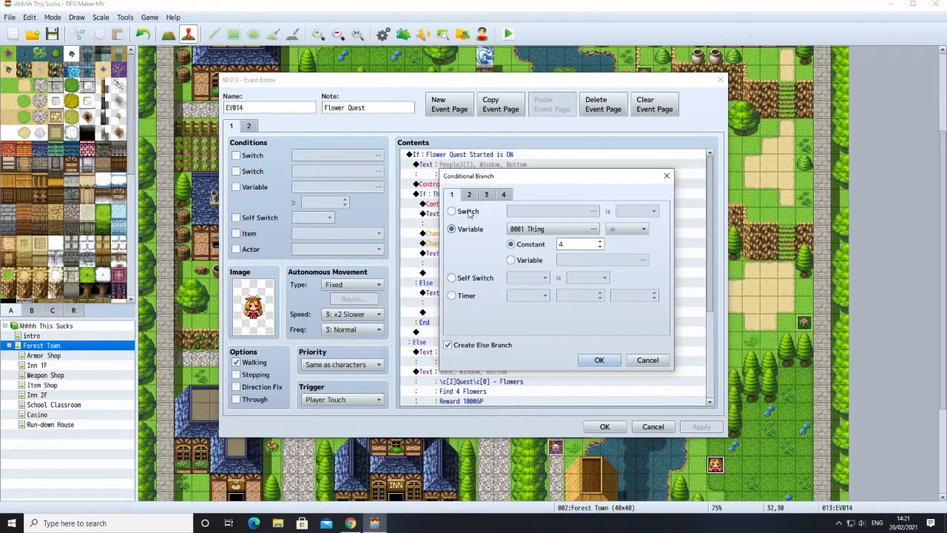
{"action": "left_click", "coordinate": [514, 230]}
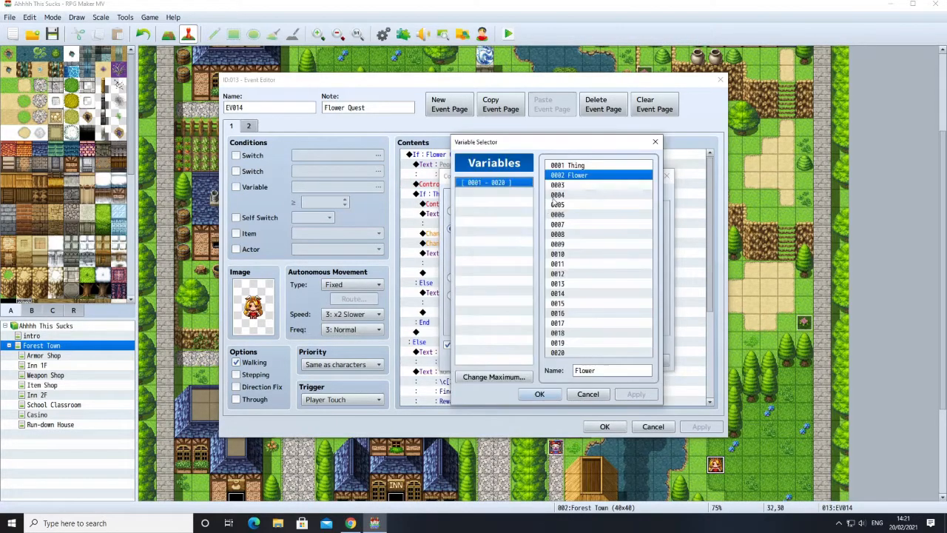
{"action": "left_click", "coordinate": [539, 394]}
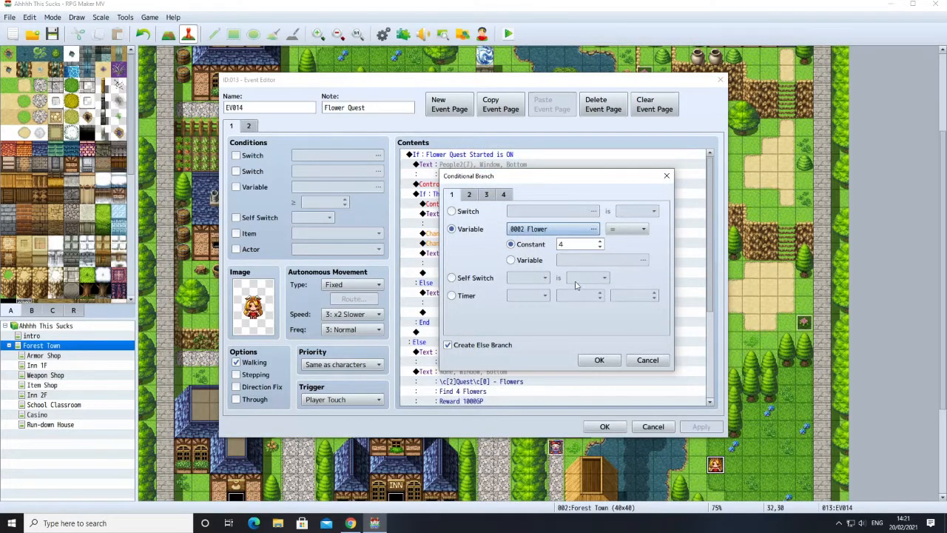
{"action": "left_click", "coordinate": [598, 360]}
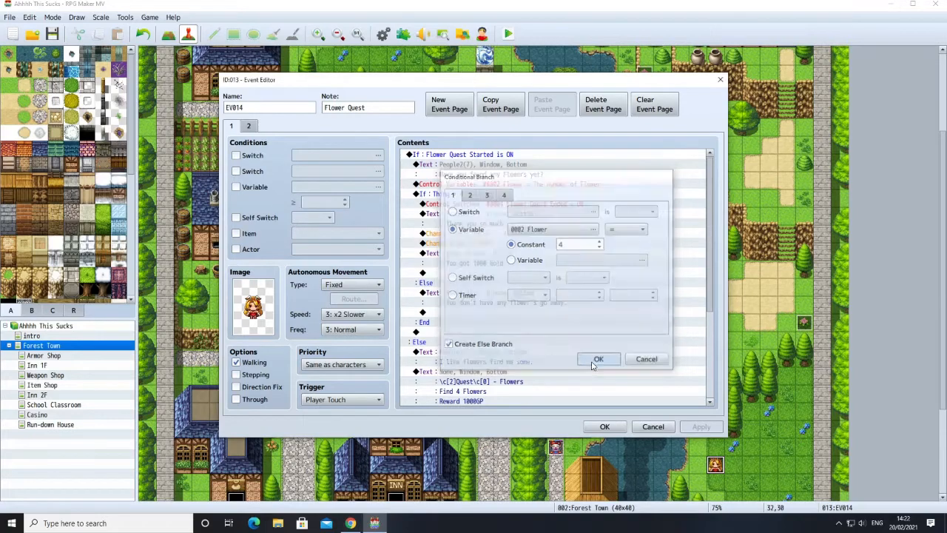
Change the item removed in the event's reward branch to 0017 Flower, keeping the decrease of 4.
{"action": "left_click", "coordinate": [447, 234]}
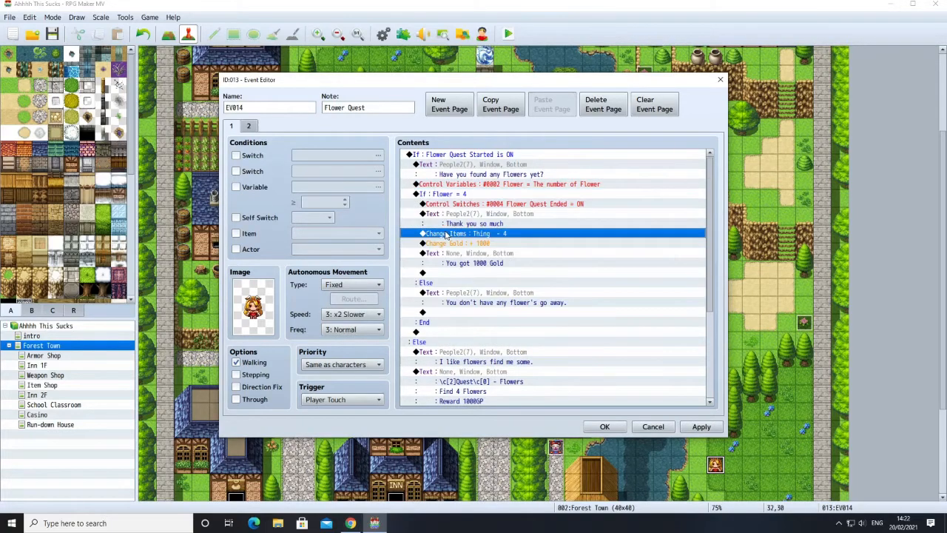
{"action": "right_click", "coordinate": [446, 233]}
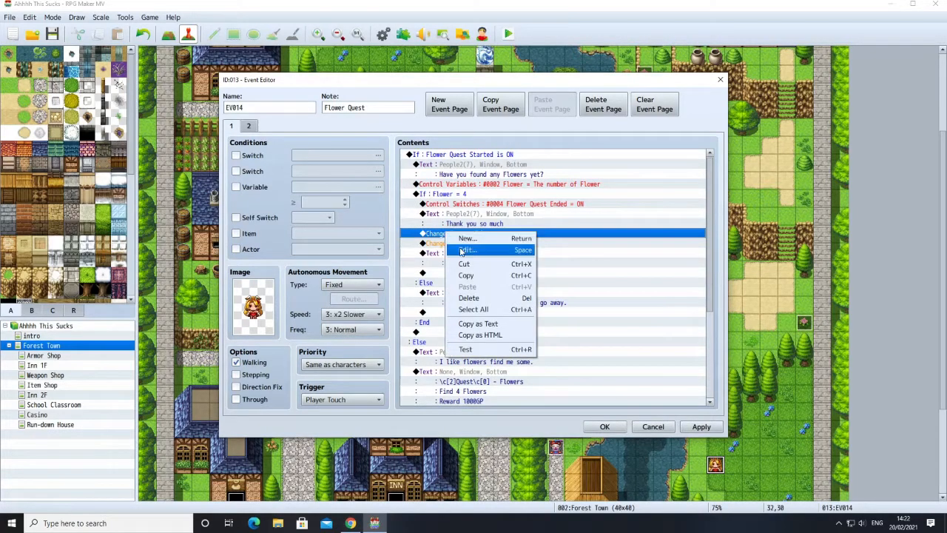
{"action": "left_click", "coordinate": [487, 252]}
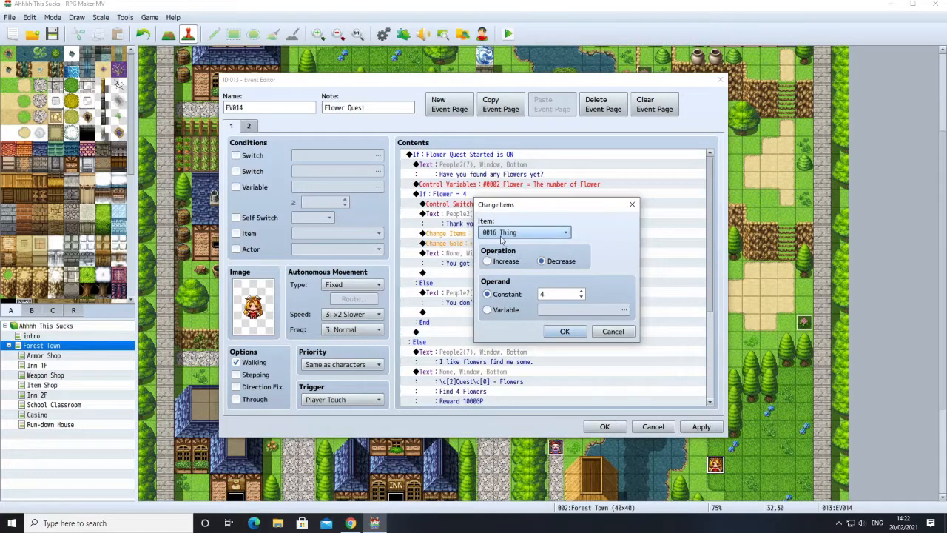
{"action": "left_click", "coordinate": [523, 232]}
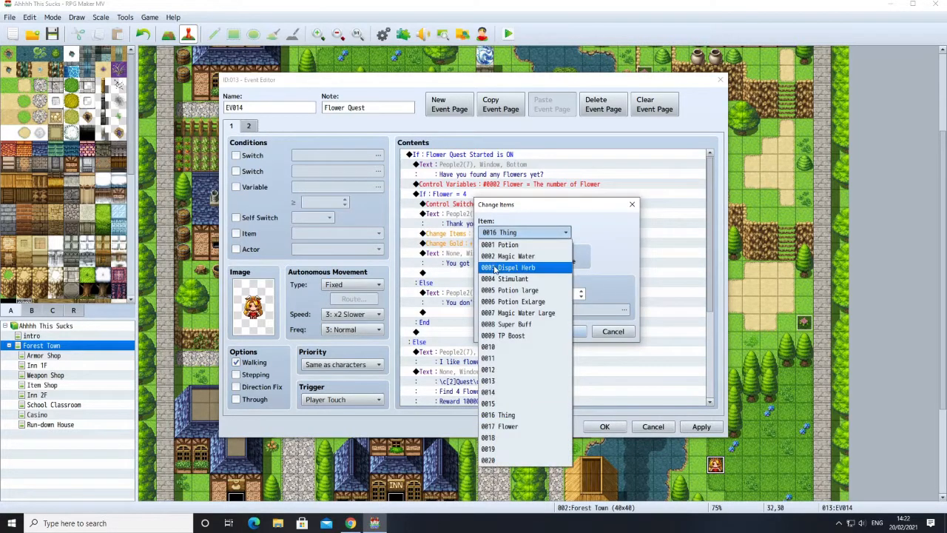
{"action": "left_click", "coordinate": [521, 426]}
{"action": "left_click", "coordinate": [562, 331]}
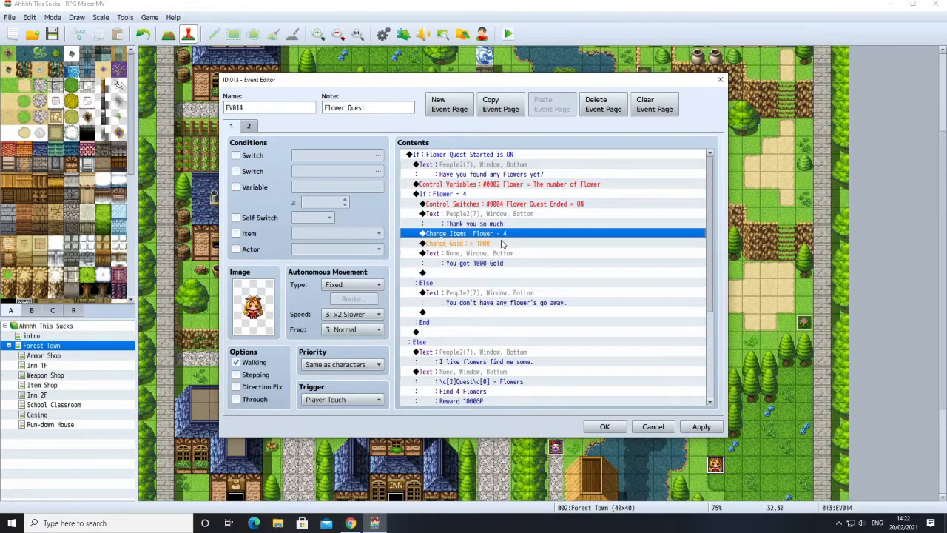
Review the remaining commands of the Flower Quest event and accept its changes.
{"action": "scroll", "coordinate": [496, 316], "scroll_direction": "down", "scroll_amount": 4}
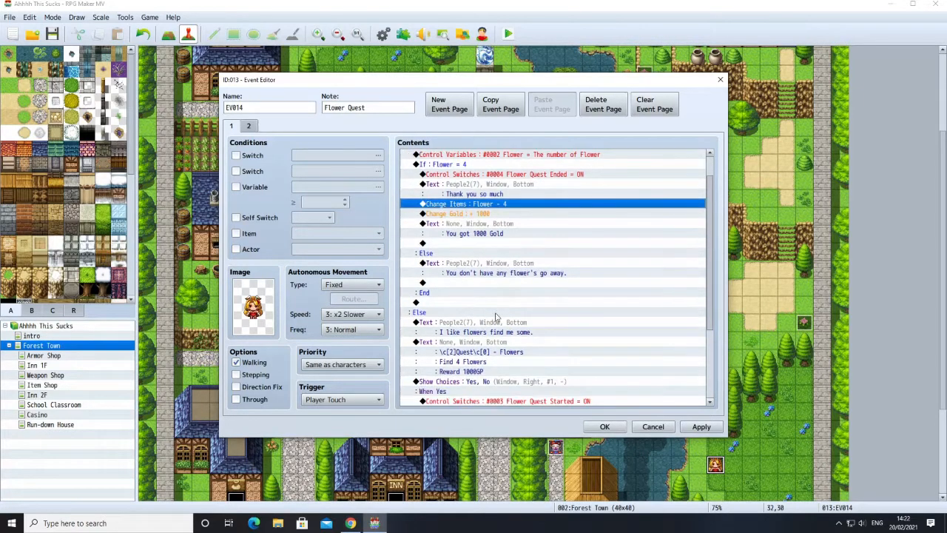
{"action": "scroll", "coordinate": [497, 316], "scroll_direction": "down", "scroll_amount": 1}
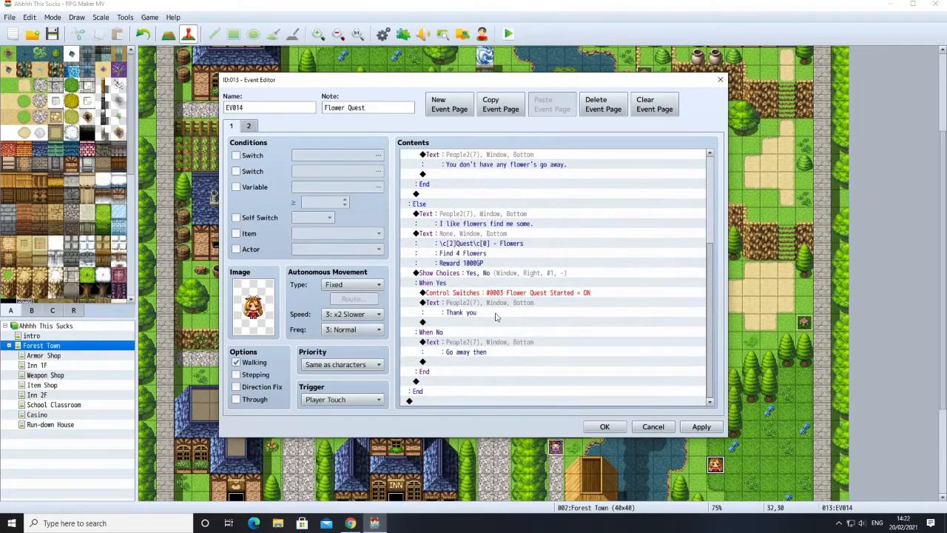
{"action": "left_click", "coordinate": [605, 427]}
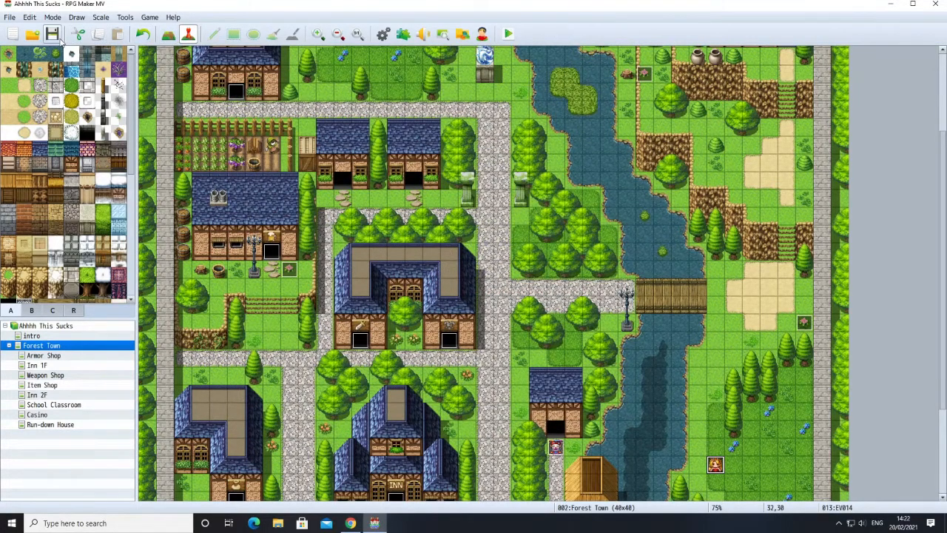
Start a new playtest, choose Rangor, Hunter as the character, and go through the old man's dialogue to reach Forest Town.
{"action": "left_click", "coordinate": [508, 35]}
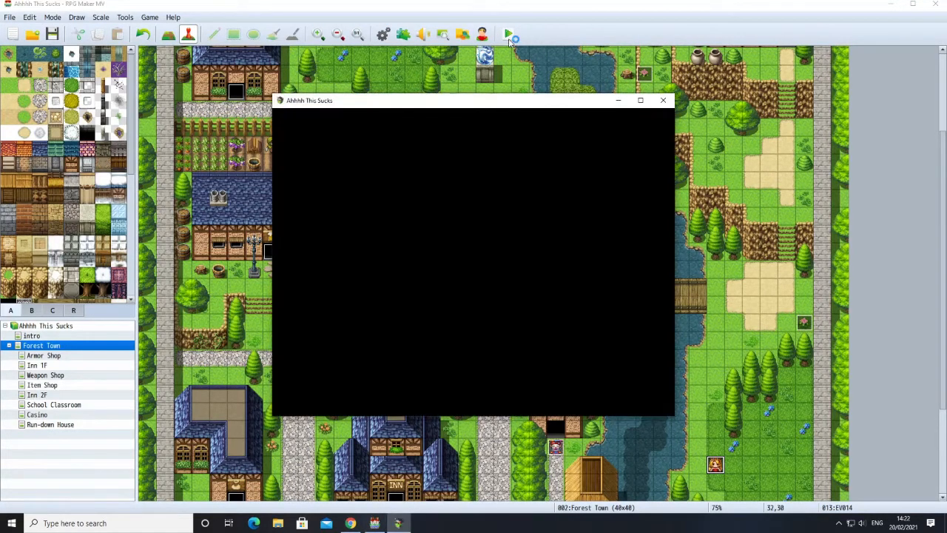
{"action": "left_click", "coordinate": [434, 345]}
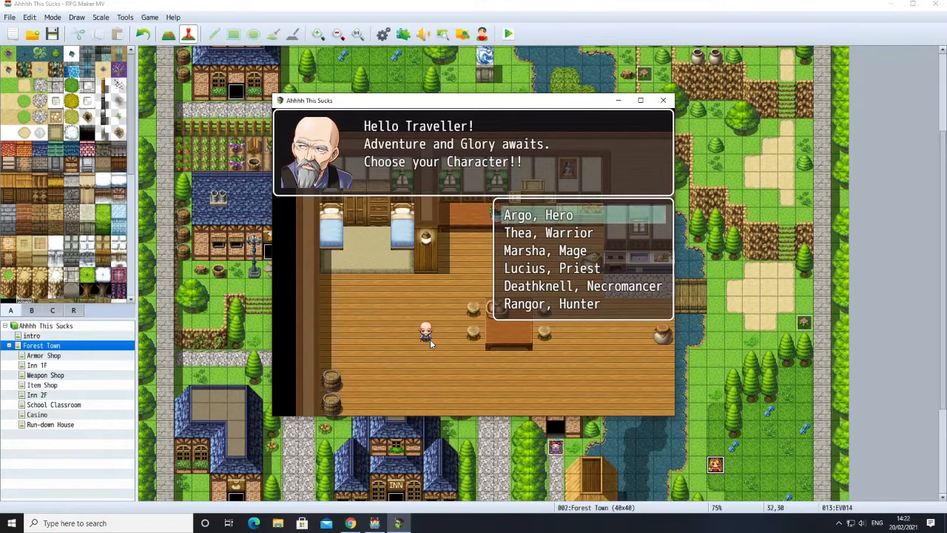
{"action": "left_click", "coordinate": [530, 305]}
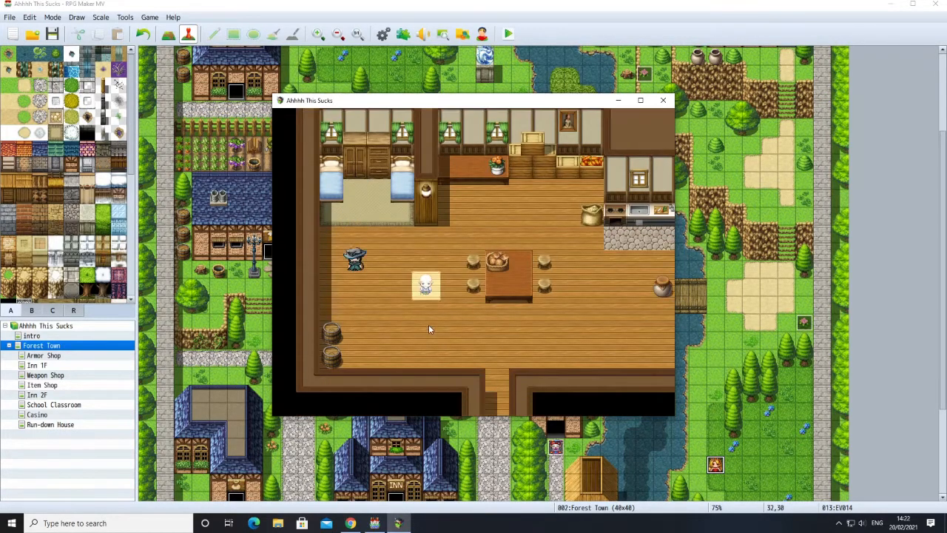
{"action": "left_click", "coordinate": [444, 355]}
{"action": "left_click", "coordinate": [444, 360]}
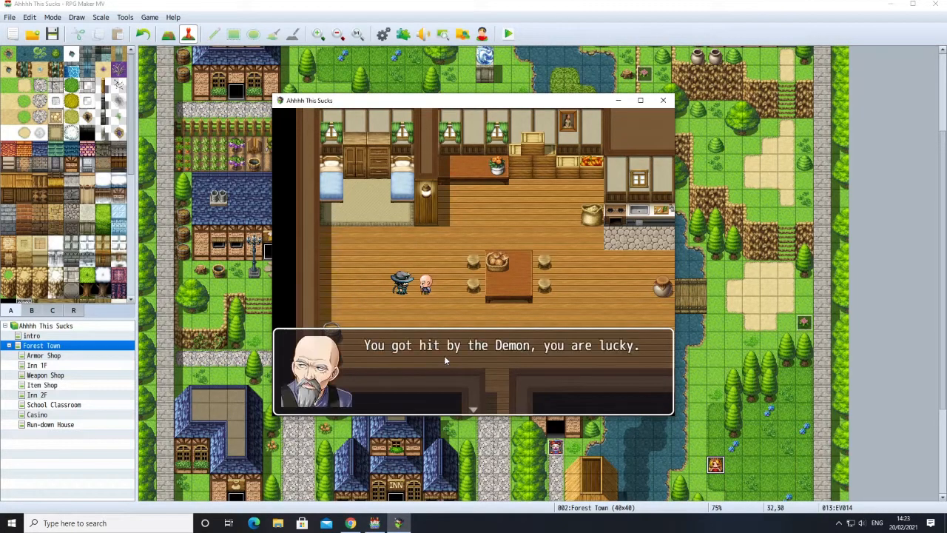
{"action": "left_click", "coordinate": [444, 361]}
{"action": "left_click", "coordinate": [444, 361]}
{"action": "left_click", "coordinate": [444, 360]}
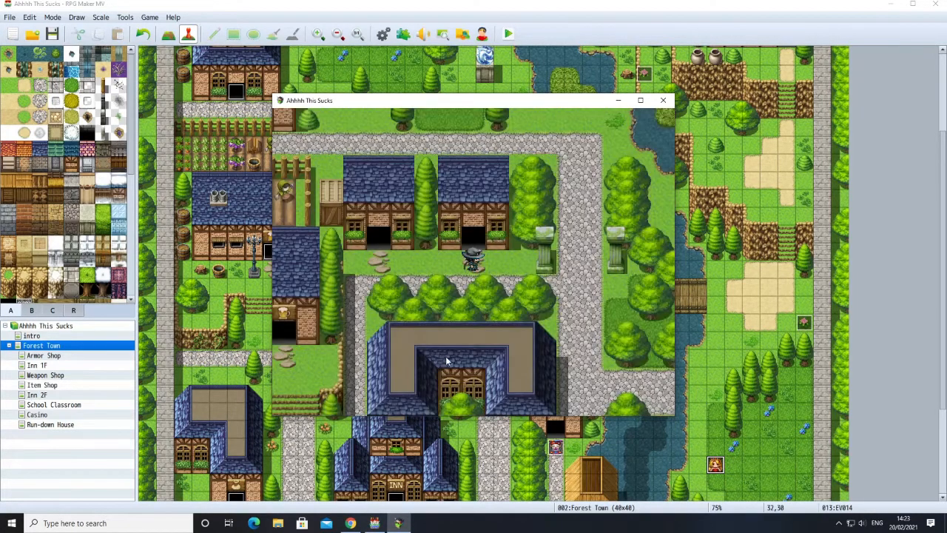
Walk across the bridge to the Flower Quest character and accept her quest to find 4 flowers.
{"action": "left_click", "coordinate": [612, 356]}
{"action": "mouse_move", "coordinate": [612, 353]}
{"action": "left_mouse_down"}
{"action": "mouse_move", "coordinate": [645, 295]}
{"action": "mouse_move", "coordinate": [637, 250]}
{"action": "mouse_move", "coordinate": [496, 399]}
{"action": "mouse_move", "coordinate": [492, 253]}
{"action": "left_mouse_up"}
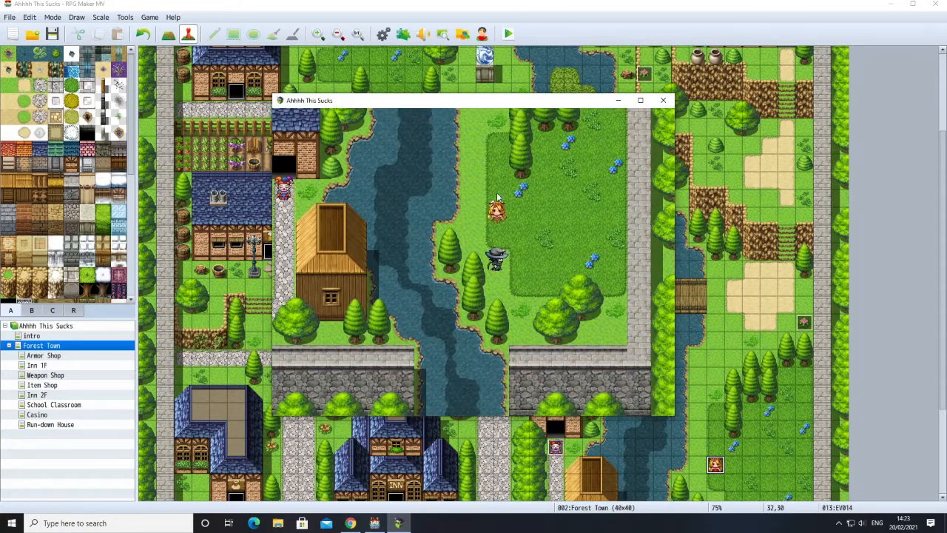
{"action": "left_click", "coordinate": [497, 197]}
{"action": "left_click", "coordinate": [460, 366]}
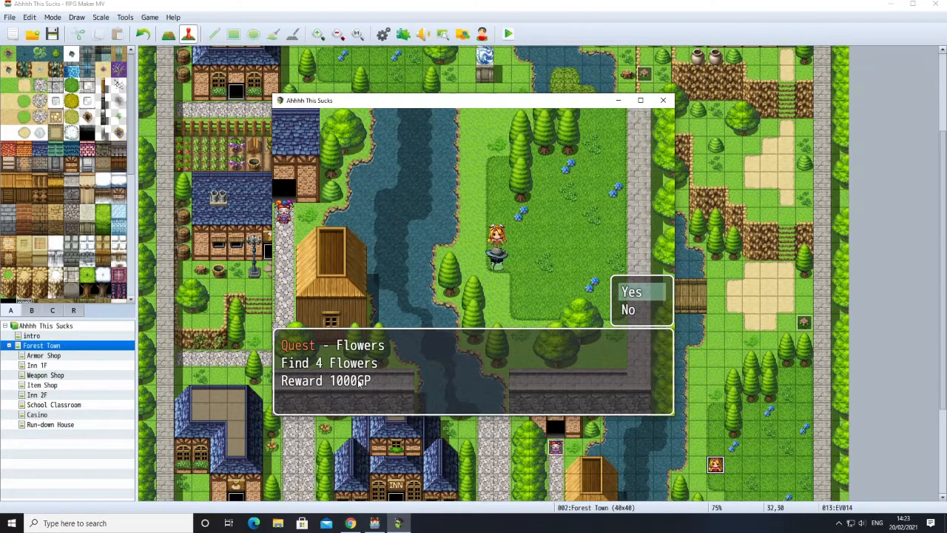
{"action": "left_click", "coordinate": [635, 290]}
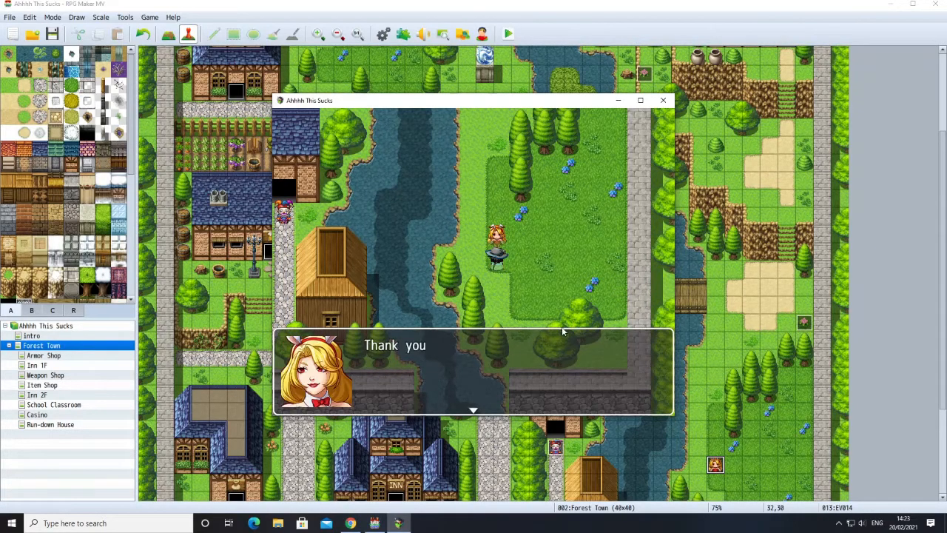
{"action": "left_click", "coordinate": [527, 350]}
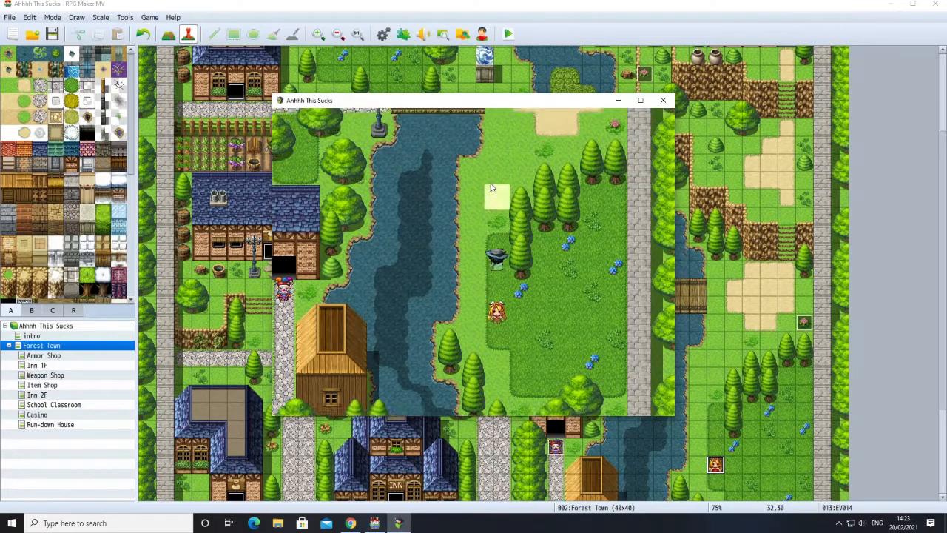
Collect the pink flower by the east wall, southeast of the sand patch, and head onto the sand.
{"action": "left_click", "coordinate": [617, 259]}
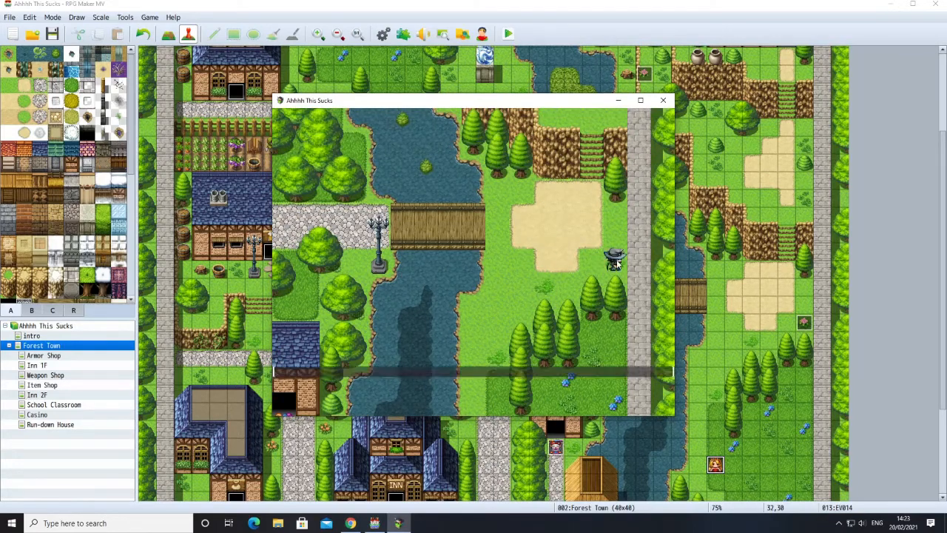
{"action": "left_click", "coordinate": [576, 201]}
{"action": "left_click", "coordinate": [567, 188]}
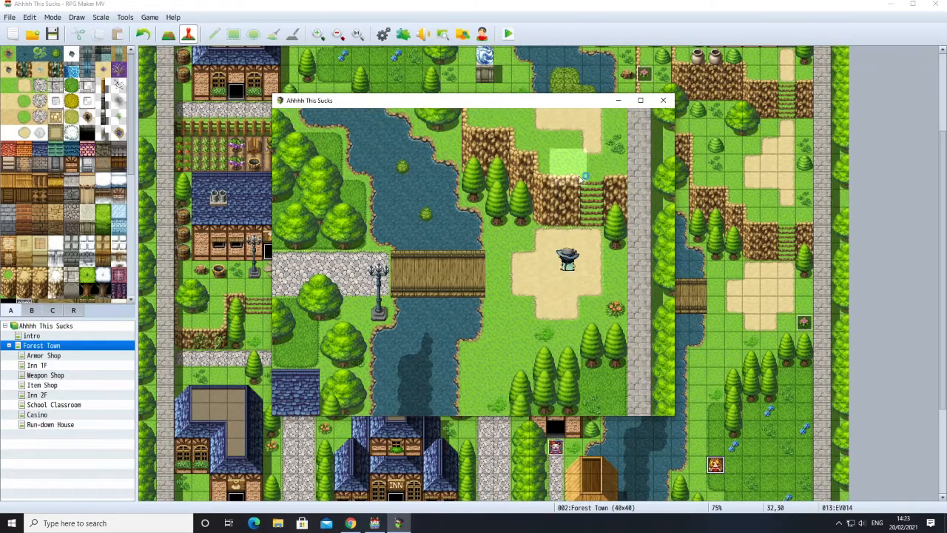
Climb north to the grassy ledge, collect the pink flower beside the tree stump, and start back.
{"action": "left_click", "coordinate": [499, 189]}
{"action": "left_click", "coordinate": [465, 187]}
{"action": "left_click", "coordinate": [429, 184]}
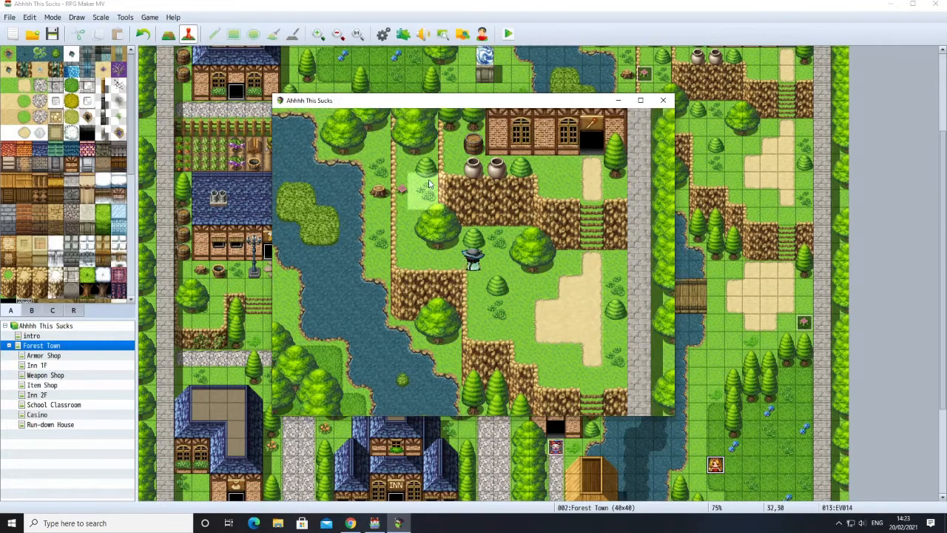
{"action": "left_click", "coordinate": [430, 207]}
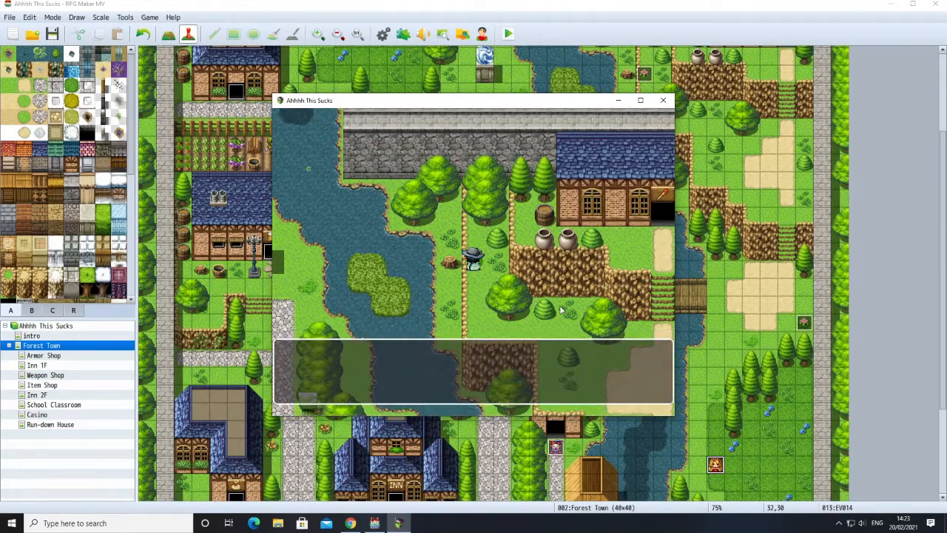
{"action": "left_click", "coordinate": [545, 318]}
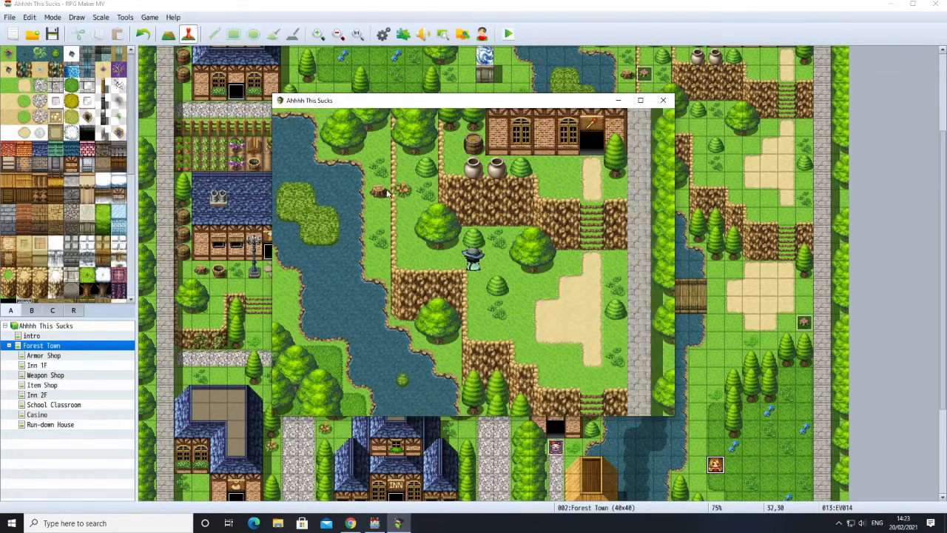
Walk west across town and collect the pink flower beside the doorway of the house with the mug sign.
{"action": "mouse_move", "coordinate": [475, 289]}
{"action": "left_mouse_down"}
{"action": "mouse_move", "coordinate": [549, 288]}
{"action": "mouse_move", "coordinate": [543, 294]}
{"action": "mouse_move", "coordinate": [590, 274]}
{"action": "mouse_move", "coordinate": [476, 290]}
{"action": "mouse_move", "coordinate": [410, 247]}
{"action": "mouse_move", "coordinate": [372, 202]}
{"action": "mouse_move", "coordinate": [318, 255]}
{"action": "mouse_move", "coordinate": [287, 242]}
{"action": "mouse_move", "coordinate": [295, 218]}
{"action": "mouse_move", "coordinate": [487, 139]}
{"action": "mouse_move", "coordinate": [479, 243]}
{"action": "mouse_move", "coordinate": [461, 237]}
{"action": "left_mouse_up"}
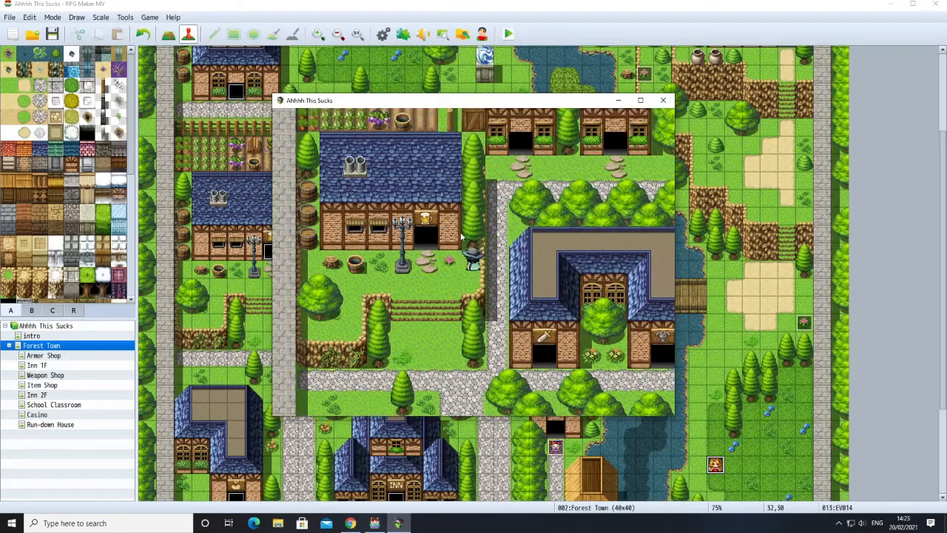
{"action": "left_click", "coordinate": [448, 268]}
{"action": "left_click", "coordinate": [478, 331]}
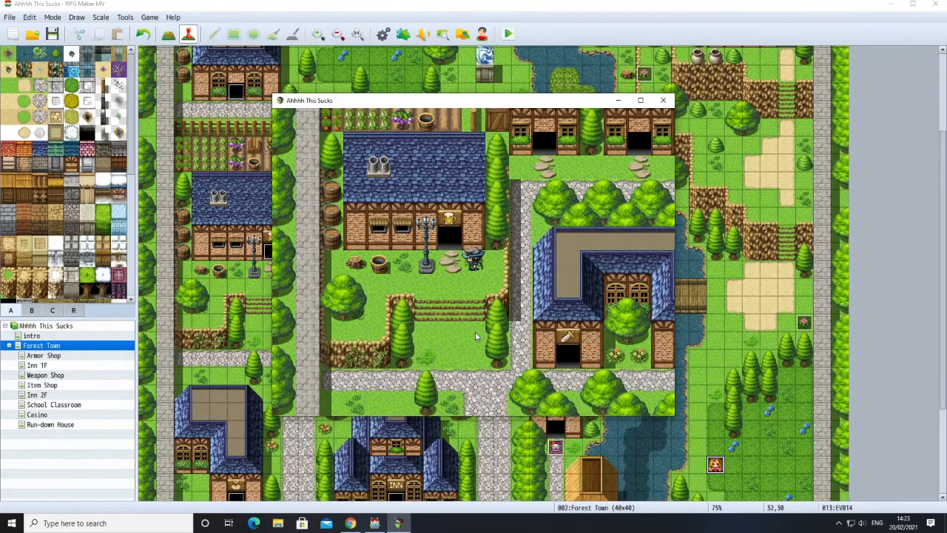
Collect the flower in the grassy grove west of the blue-white statue, near the northern wall.
{"action": "mouse_move", "coordinate": [475, 333]}
{"action": "left_mouse_down"}
{"action": "mouse_move", "coordinate": [522, 276]}
{"action": "mouse_move", "coordinate": [544, 173]}
{"action": "mouse_move", "coordinate": [648, 215]}
{"action": "mouse_move", "coordinate": [666, 180]}
{"action": "mouse_move", "coordinate": [500, 129]}
{"action": "mouse_move", "coordinate": [372, 192]}
{"action": "left_mouse_up"}
{"action": "left_click", "coordinate": [450, 170]}
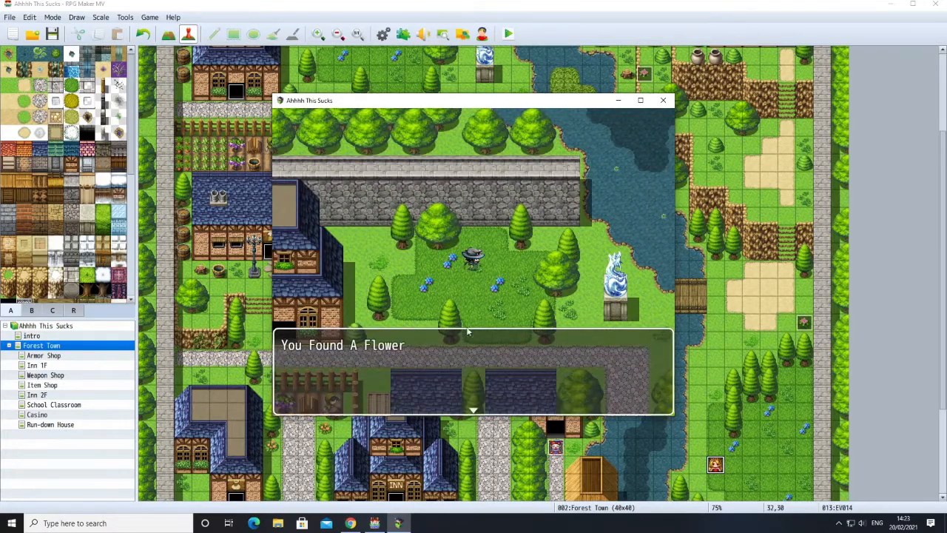
{"action": "left_click", "coordinate": [458, 352]}
Return to the Flower Quest character across the river and hand in the four flowers, going through her thank-you dialogue.
{"action": "mouse_move", "coordinate": [501, 335]}
{"action": "left_mouse_down"}
{"action": "mouse_move", "coordinate": [492, 315]}
{"action": "mouse_move", "coordinate": [604, 259]}
{"action": "mouse_move", "coordinate": [616, 223]}
{"action": "mouse_move", "coordinate": [618, 263]}
{"action": "mouse_move", "coordinate": [559, 358]}
{"action": "mouse_move", "coordinate": [551, 354]}
{"action": "left_mouse_up"}
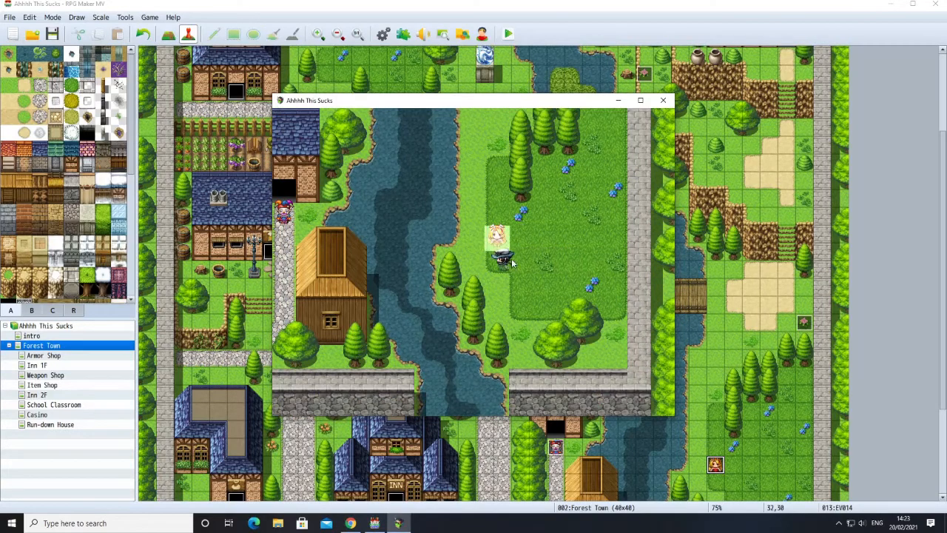
{"action": "left_click", "coordinate": [463, 374]}
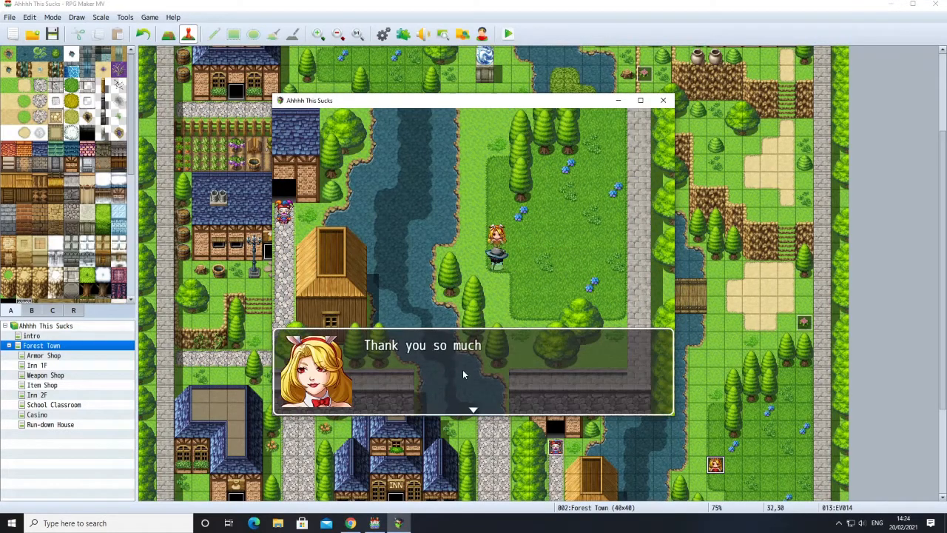
{"action": "left_click", "coordinate": [462, 374]}
{"action": "left_click", "coordinate": [432, 369]}
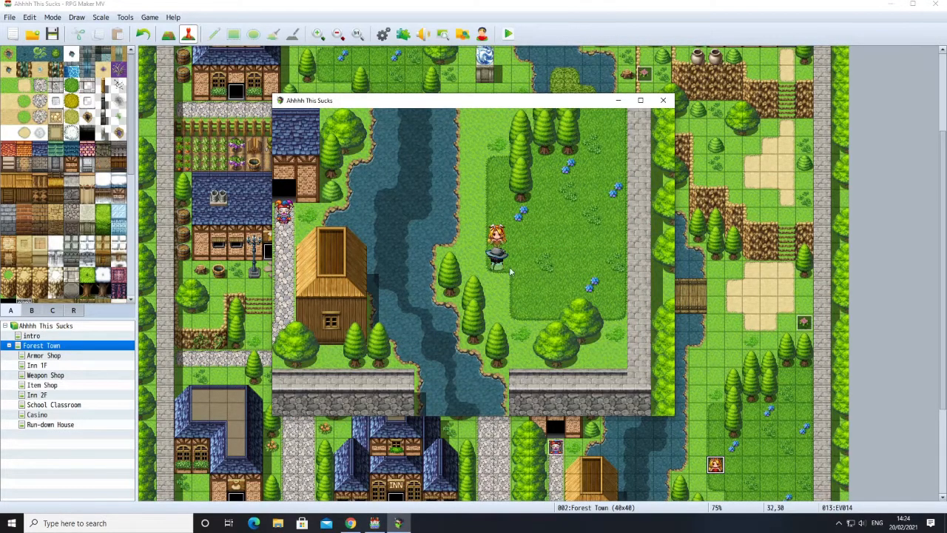
Walk back over the bridge, follow the stone path south, and enter the Inn.
{"action": "mouse_move", "coordinate": [475, 239]}
{"action": "left_mouse_down"}
{"action": "mouse_move", "coordinate": [523, 206]}
{"action": "mouse_move", "coordinate": [498, 194]}
{"action": "mouse_move", "coordinate": [424, 243]}
{"action": "mouse_move", "coordinate": [439, 256]}
{"action": "left_mouse_up"}
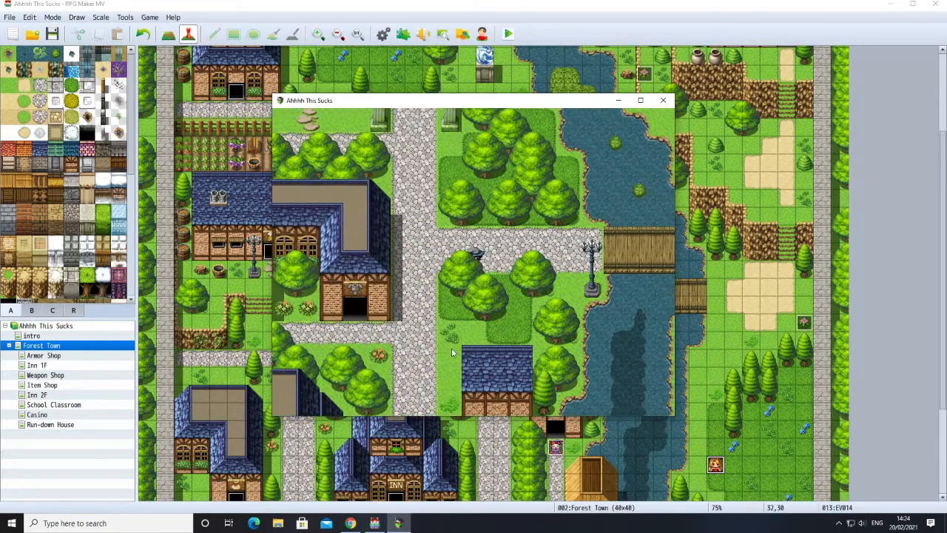
{"action": "left_click", "coordinate": [421, 357]}
{"action": "mouse_move", "coordinate": [421, 356]}
{"action": "left_mouse_down"}
{"action": "mouse_move", "coordinate": [450, 362]}
{"action": "mouse_move", "coordinate": [422, 302]}
{"action": "left_mouse_up"}
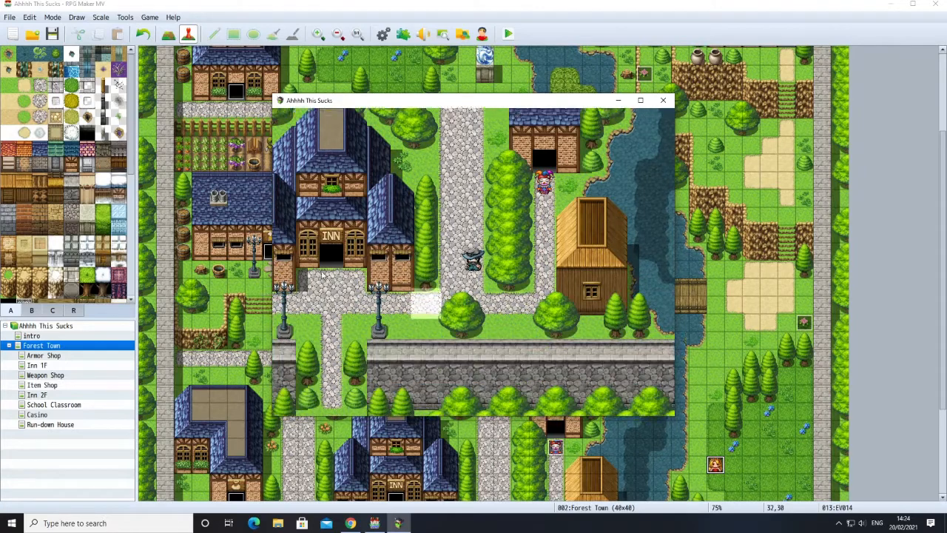
{"action": "left_click", "coordinate": [350, 234]}
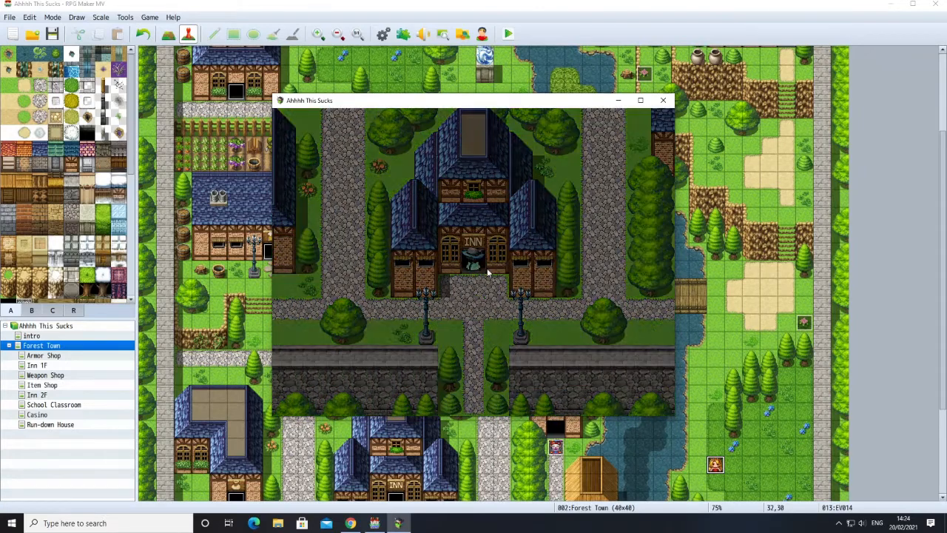
Go to the Inn's ground-floor bedroom and accept both the dark-haired and the green-haired character into the party.
{"action": "mouse_move", "coordinate": [432, 283]}
{"action": "left_mouse_down"}
{"action": "mouse_move", "coordinate": [421, 262]}
{"action": "mouse_move", "coordinate": [425, 229]}
{"action": "left_mouse_up"}
{"action": "left_click", "coordinate": [424, 223]}
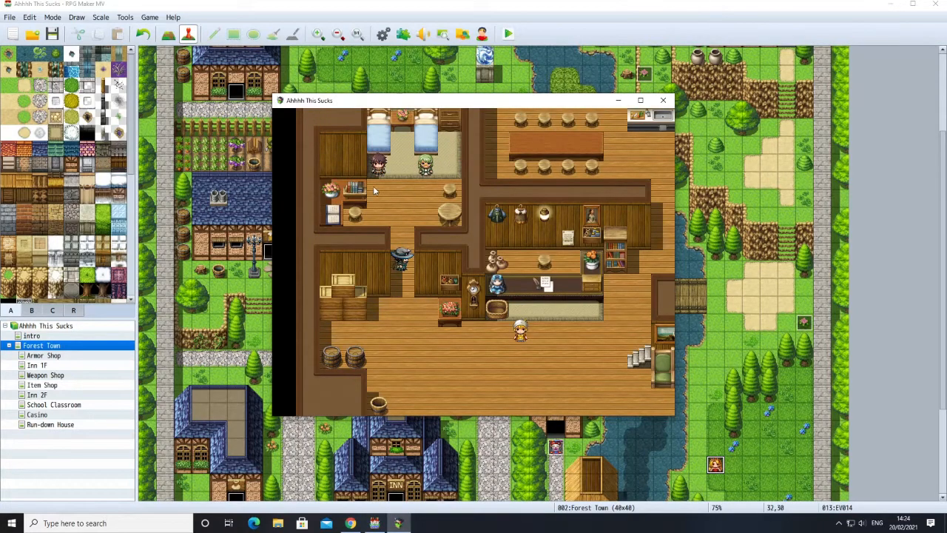
{"action": "left_click", "coordinate": [383, 172]}
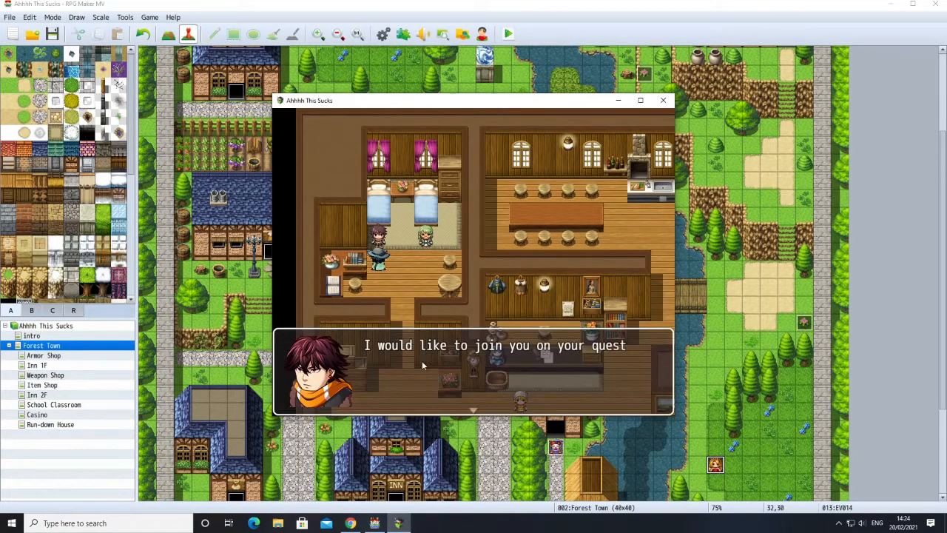
{"action": "left_click", "coordinate": [421, 361]}
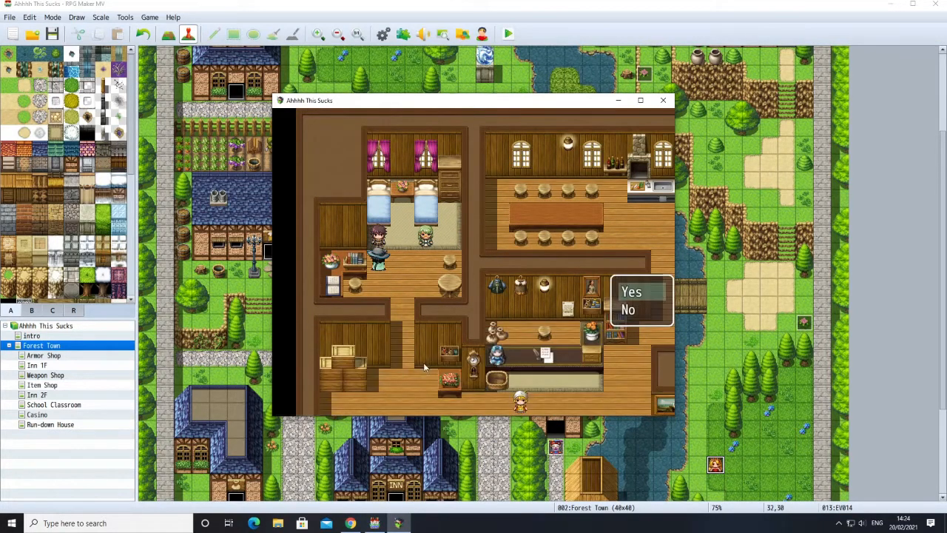
{"action": "left_click", "coordinate": [432, 245]}
{"action": "left_click", "coordinate": [486, 348]}
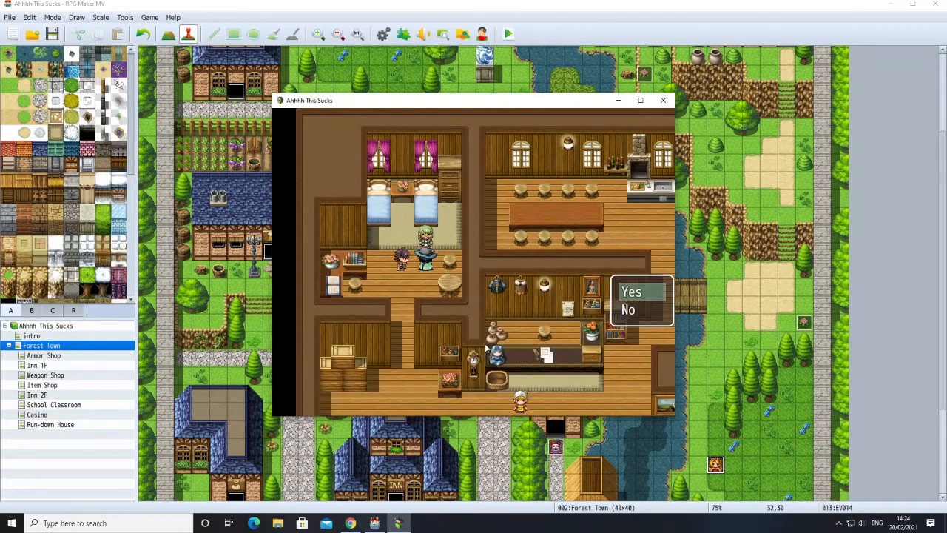
{"action": "left_click", "coordinate": [629, 292]}
Go upstairs, talk to the hunter in the west bedroom, and accept the pink-haired witch's offer to join.
{"action": "left_click", "coordinate": [423, 358]}
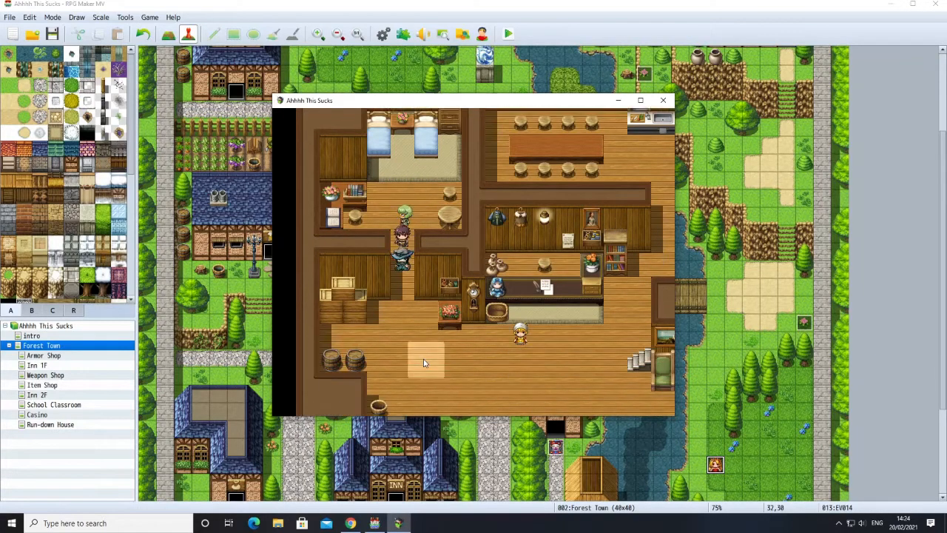
{"action": "left_click", "coordinate": [532, 286]}
{"action": "left_click", "coordinate": [535, 285]}
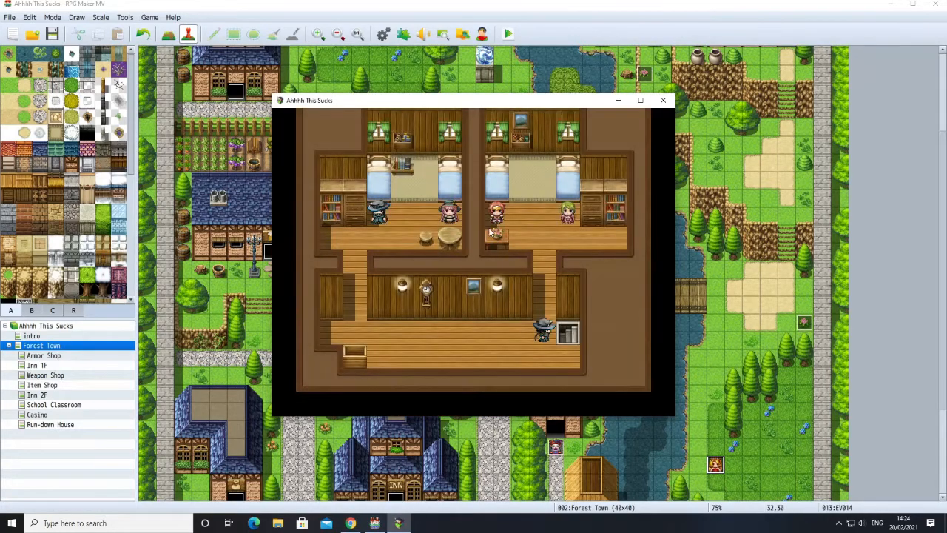
{"action": "left_click", "coordinate": [371, 216]}
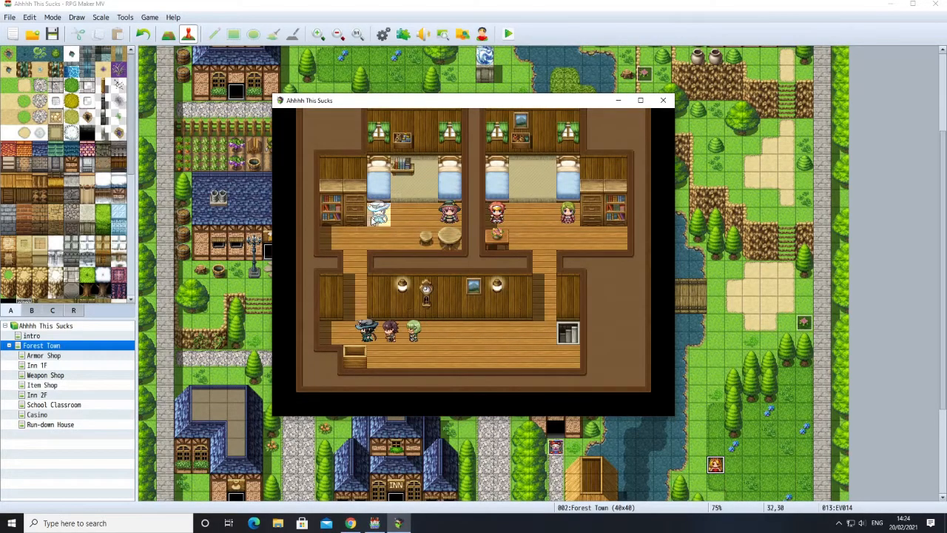
{"action": "left_click", "coordinate": [468, 372]}
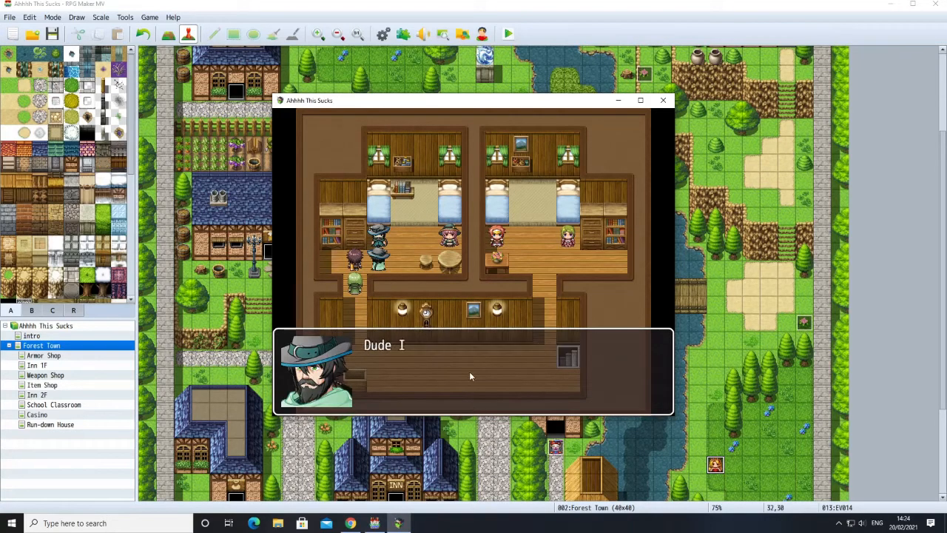
{"action": "left_click", "coordinate": [470, 364]}
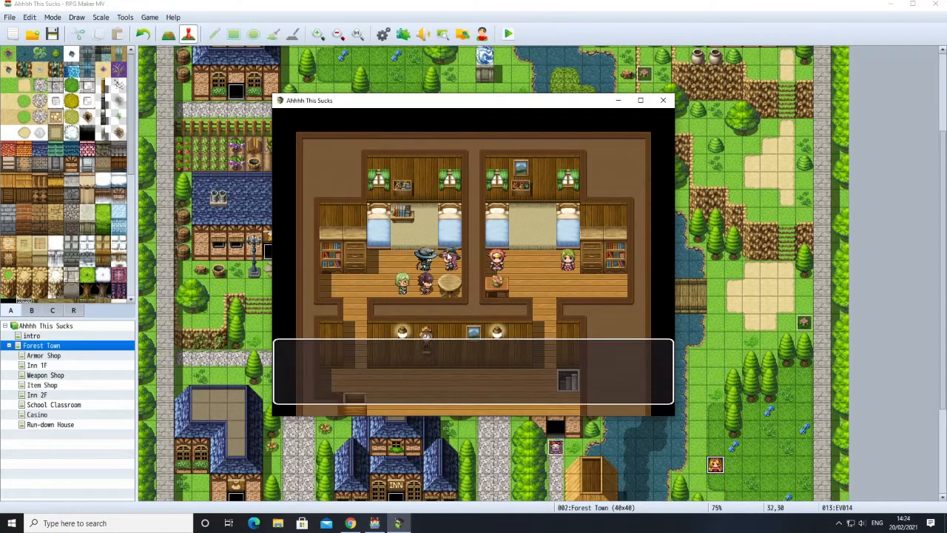
{"action": "left_click", "coordinate": [426, 357]}
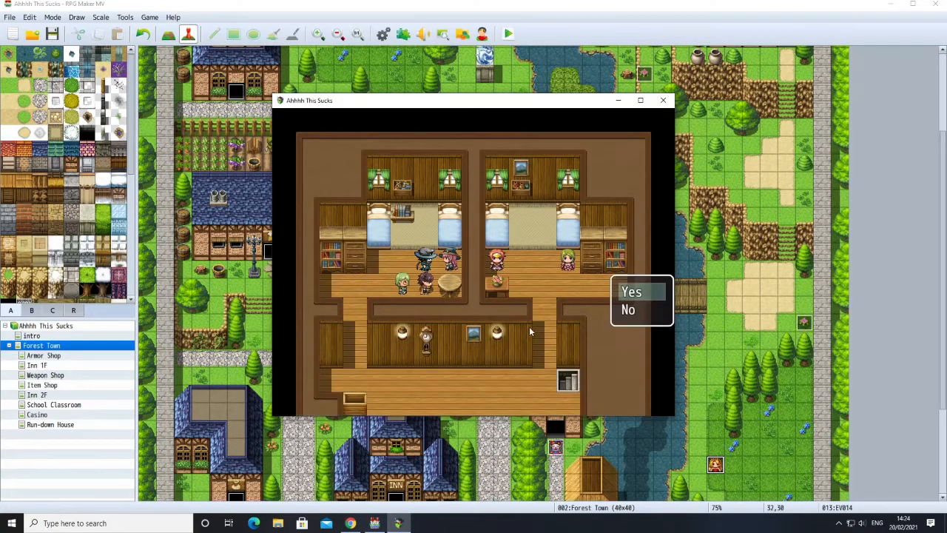
{"action": "left_click", "coordinate": [614, 293]}
Go to the east upstairs bedroom and accept the green-haired character's offer to join the quest.
{"action": "left_click", "coordinate": [446, 359]}
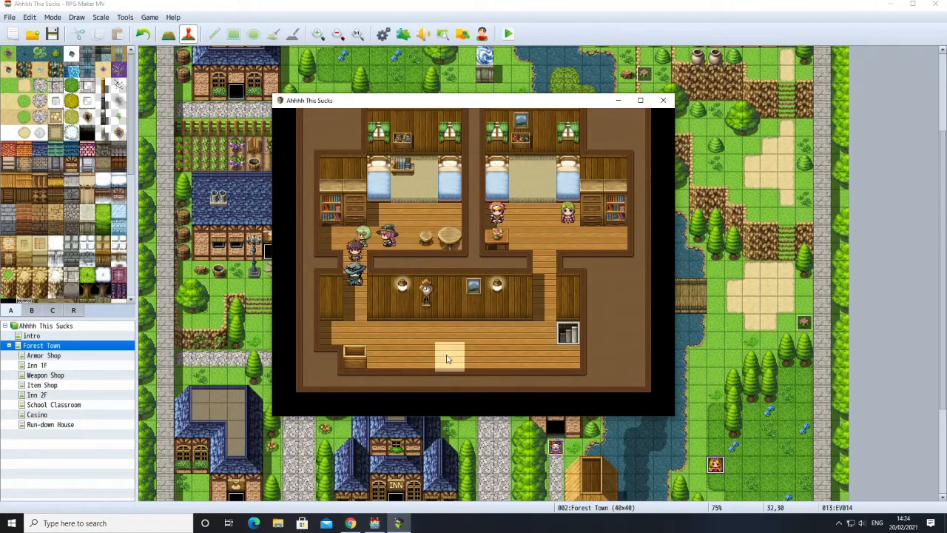
{"action": "left_click", "coordinate": [519, 259]}
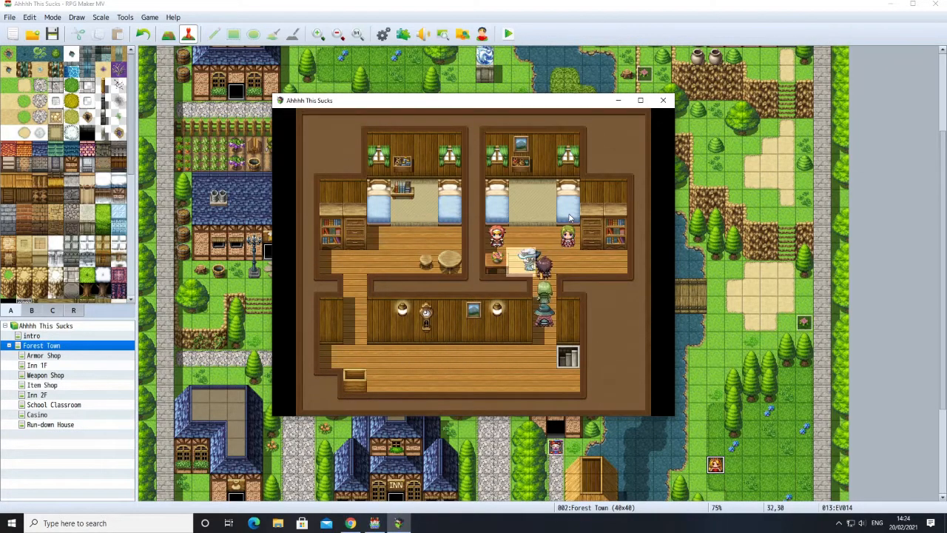
{"action": "left_click", "coordinate": [556, 221]}
{"action": "left_click", "coordinate": [567, 259]}
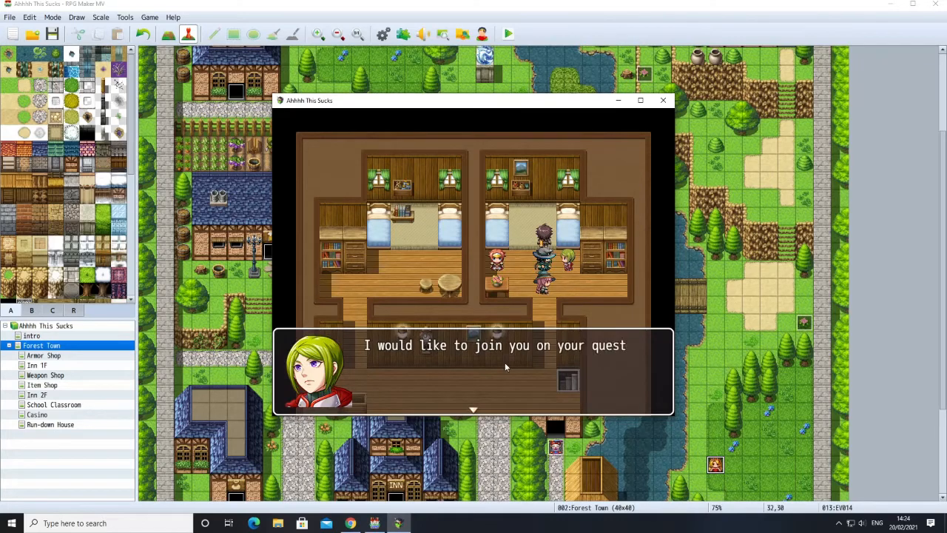
{"action": "left_click", "coordinate": [506, 367]}
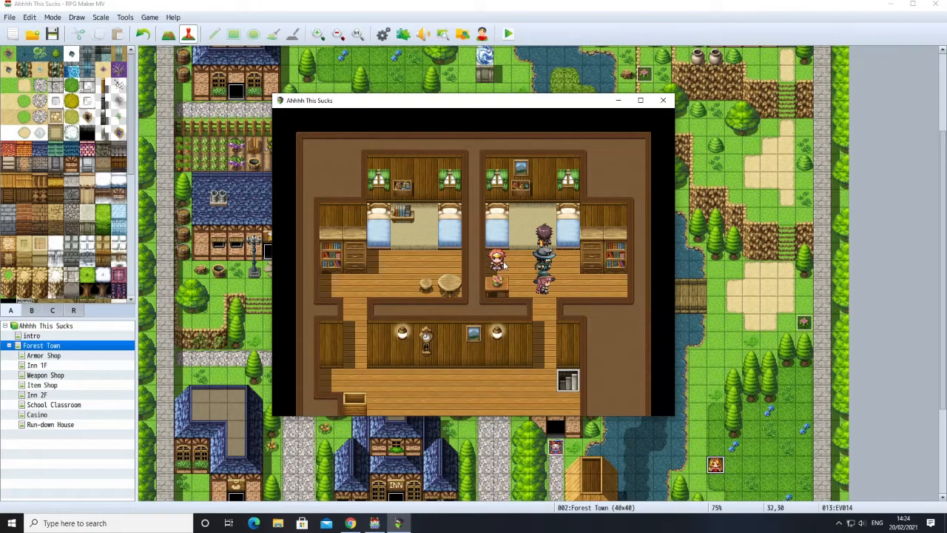
Leave the Inn, walk to the clown outside the small house by the river, and accept the Thing quest.
{"action": "left_click", "coordinate": [466, 345]}
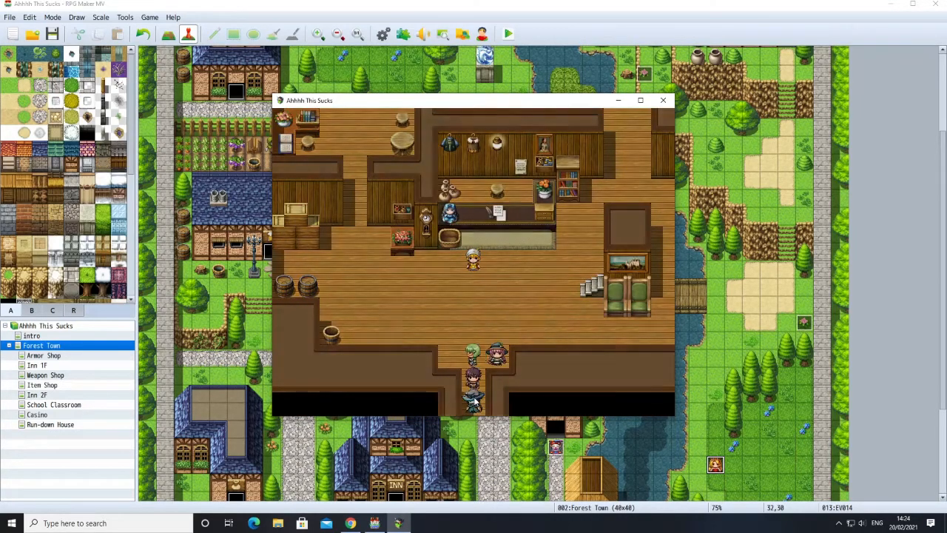
{"action": "left_click", "coordinate": [585, 282]}
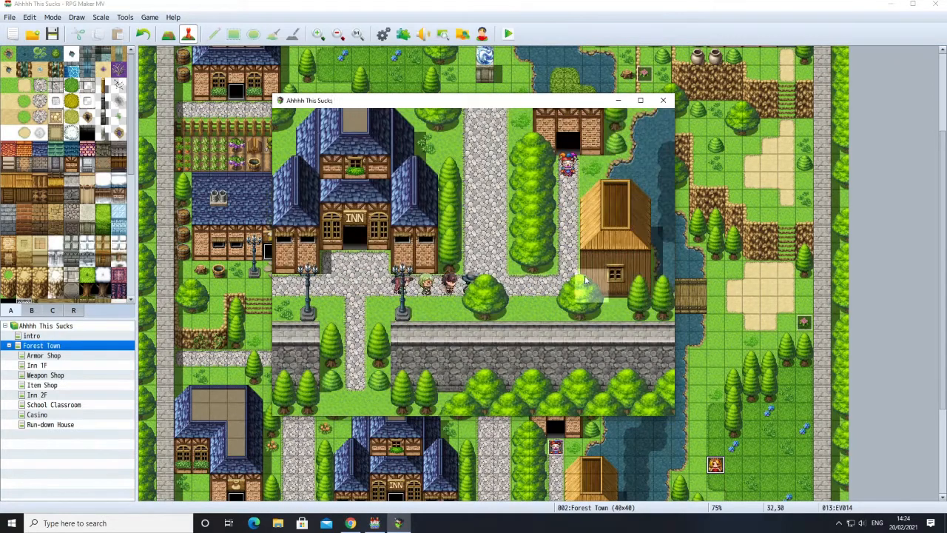
{"action": "left_click", "coordinate": [568, 164]}
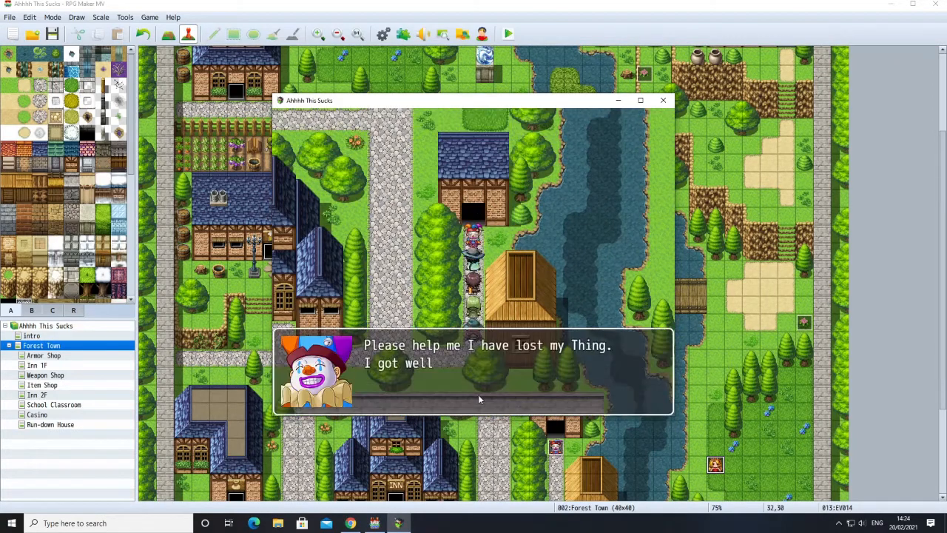
{"action": "left_click", "coordinate": [472, 393]}
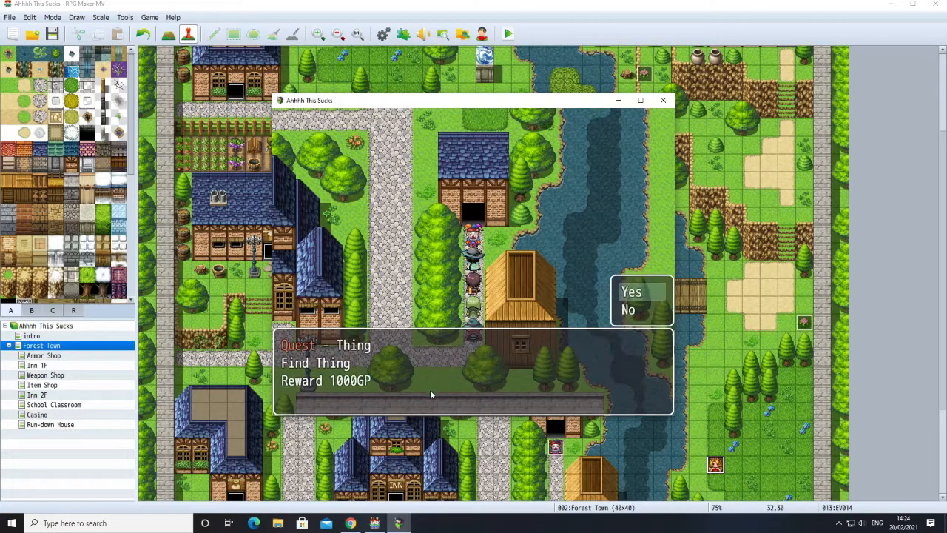
{"action": "left_click", "coordinate": [628, 292]}
{"action": "left_click", "coordinate": [486, 370]}
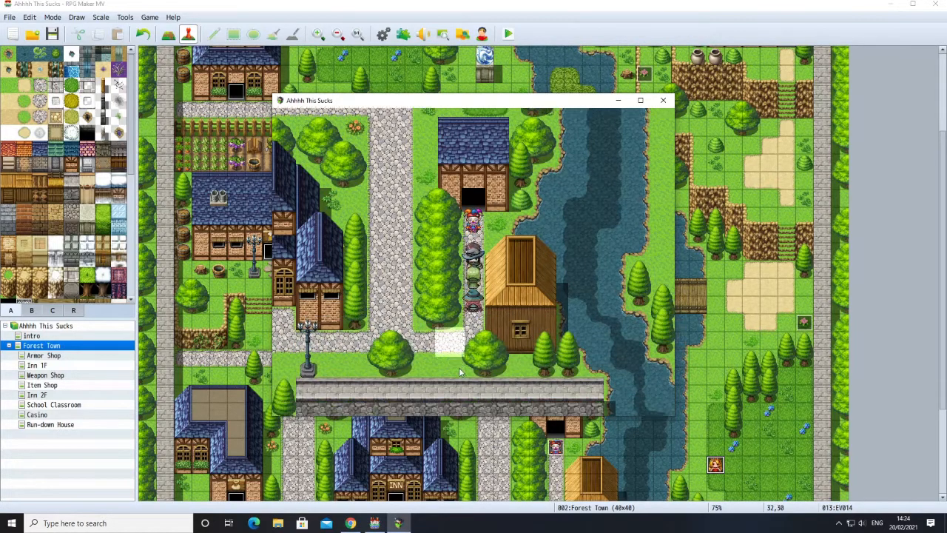
Enter the Run-down House, walk up to the kitchen area, and begin the battle there.
{"action": "mouse_move", "coordinate": [462, 178]}
{"action": "left_mouse_down"}
{"action": "mouse_move", "coordinate": [532, 146]}
{"action": "mouse_move", "coordinate": [637, 165]}
{"action": "mouse_move", "coordinate": [678, 211]}
{"action": "mouse_move", "coordinate": [589, 164]}
{"action": "left_mouse_up"}
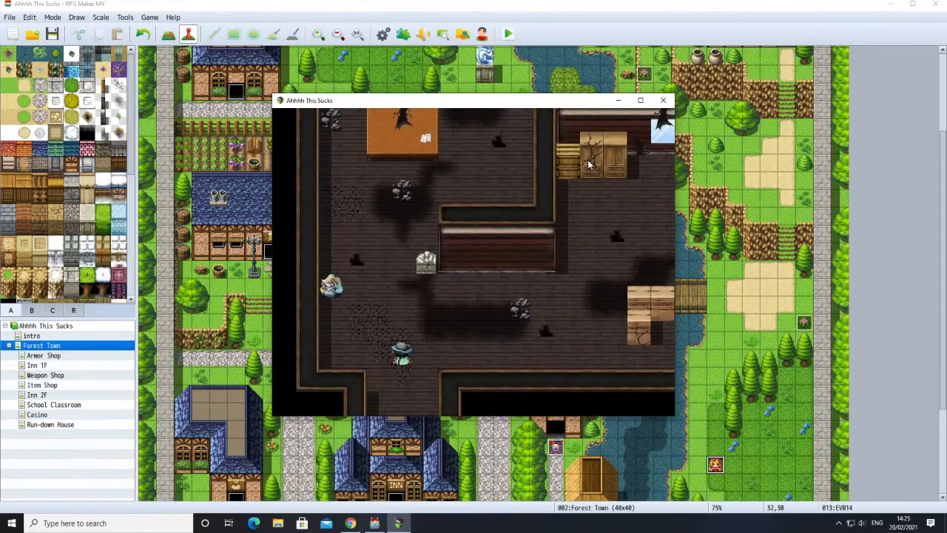
{"action": "left_click", "coordinate": [426, 218]}
{"action": "left_click_drag", "start_coordinate": [426, 217], "coordinate": [455, 198]}
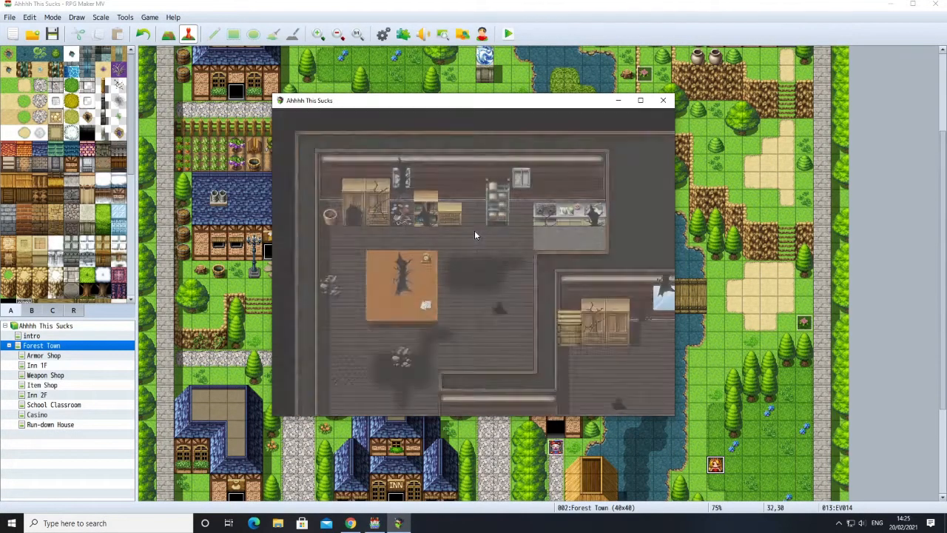
{"action": "left_click", "coordinate": [432, 347]}
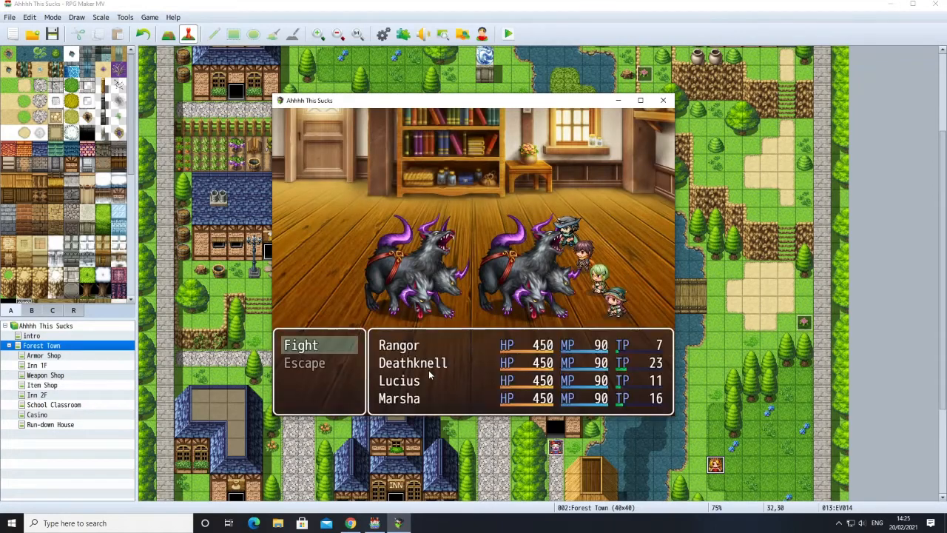
Choose to fight the two beasts and have Rangor and Deathknell each summon Slime.
{"action": "left_click", "coordinate": [338, 351]}
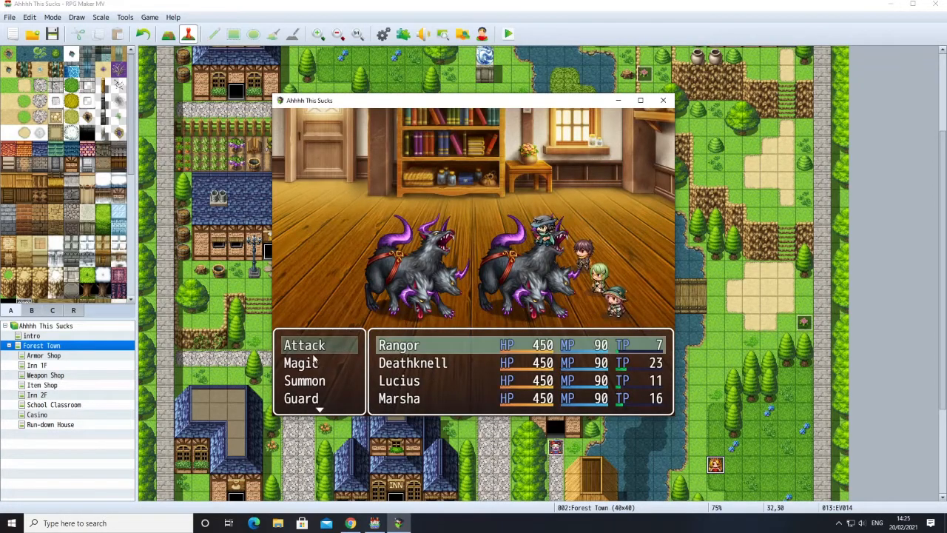
{"action": "double_click", "coordinate": [322, 381]}
{"action": "left_click", "coordinate": [329, 181]}
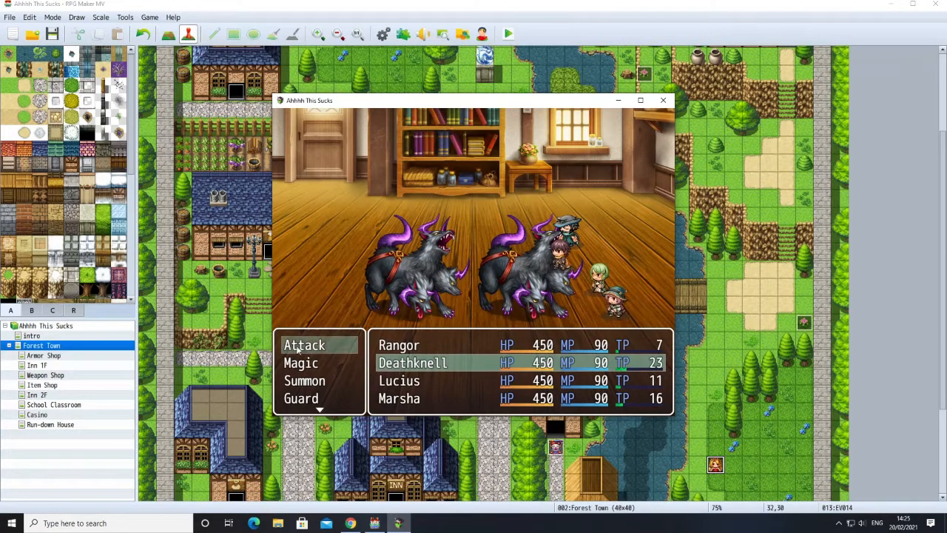
{"action": "double_click", "coordinate": [314, 381]}
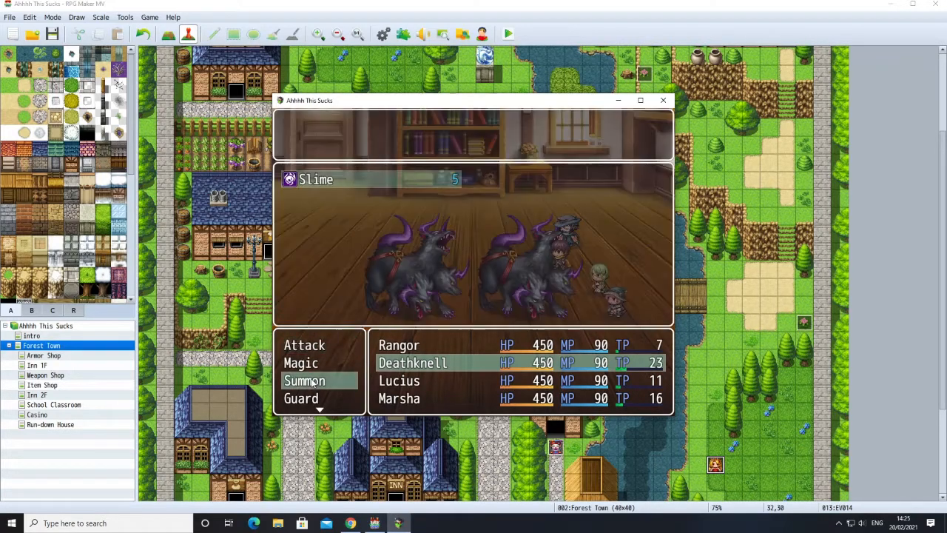
{"action": "left_click", "coordinate": [335, 182]}
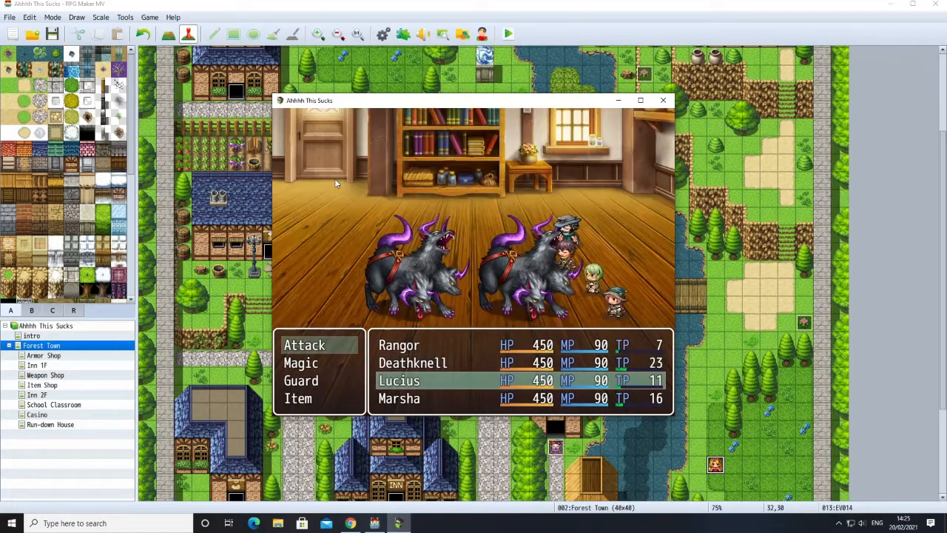
Have Lucius cast Holy light and Marsha cast Fire on Doggie A.
{"action": "left_click", "coordinate": [304, 369]}
{"action": "left_click", "coordinate": [537, 179]}
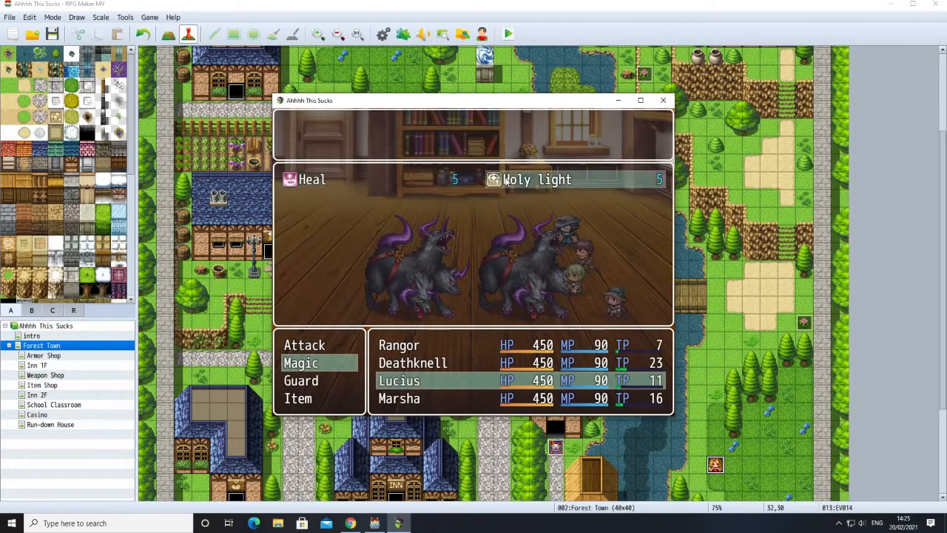
{"action": "left_click", "coordinate": [537, 179]}
{"action": "left_click", "coordinate": [417, 350]}
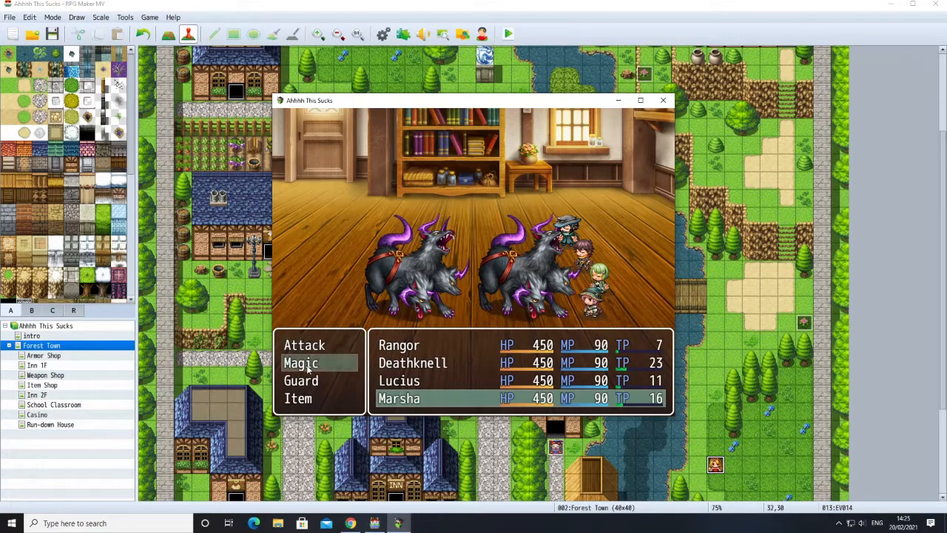
{"action": "left_click", "coordinate": [309, 369]}
{"action": "left_click", "coordinate": [362, 184]}
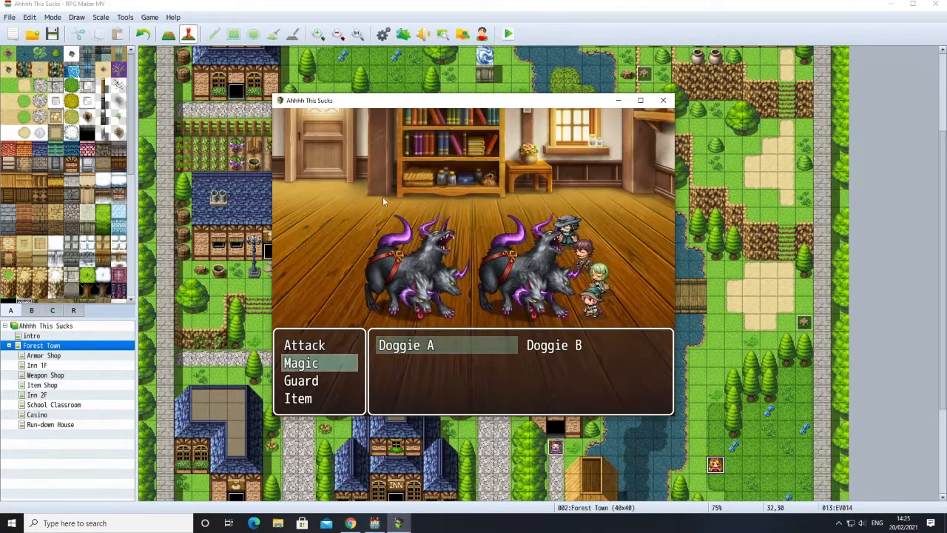
{"action": "left_click", "coordinate": [442, 340]}
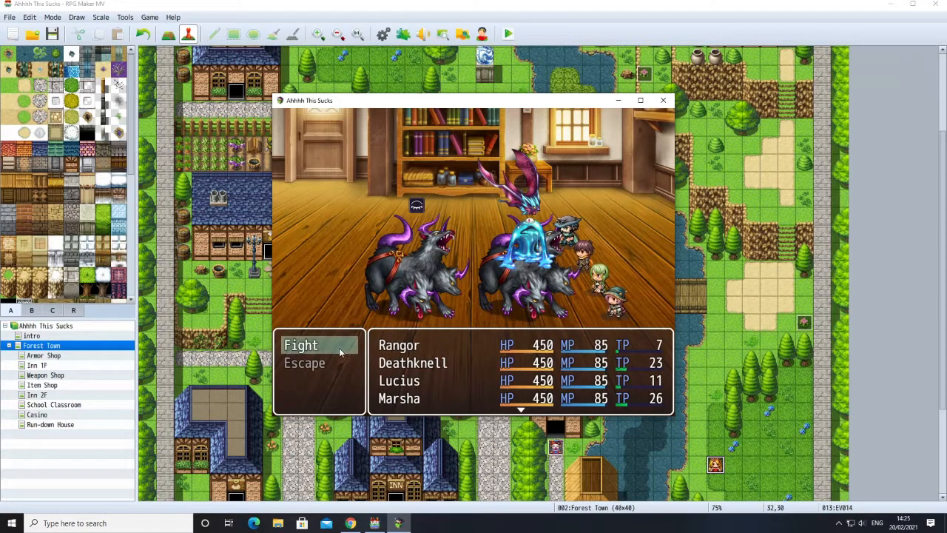
Choose to fight another round, with Rangor attacking Doggie A and Deathknell casting Fire on Doggie A.
{"action": "left_click", "coordinate": [339, 347]}
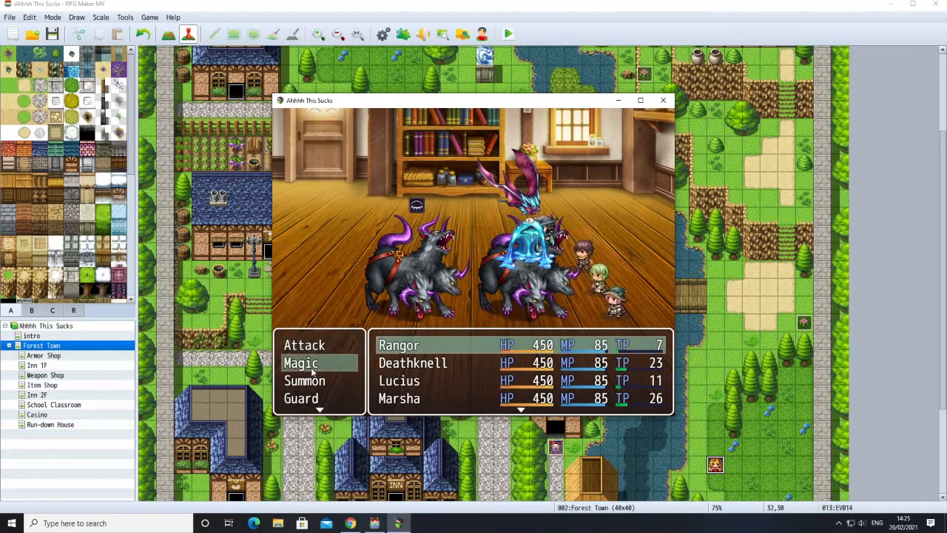
{"action": "left_click", "coordinate": [312, 368]}
{"action": "right_click", "coordinate": [339, 364]}
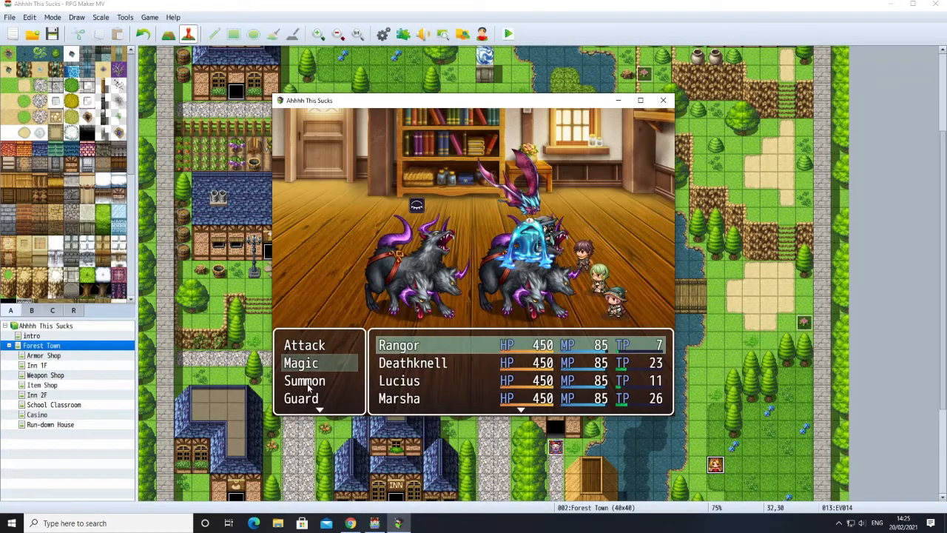
{"action": "double_click", "coordinate": [302, 347]}
{"action": "left_click", "coordinate": [402, 348]}
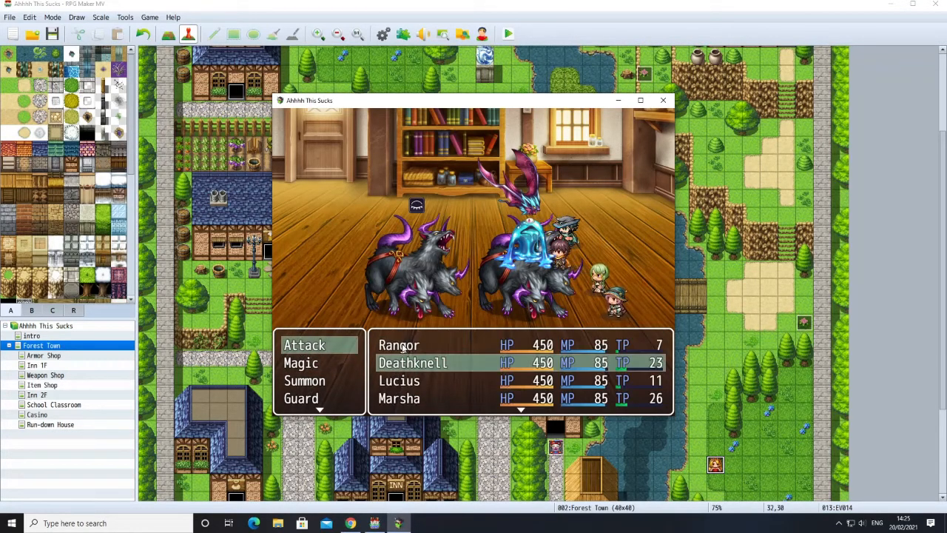
{"action": "left_click", "coordinate": [324, 369]}
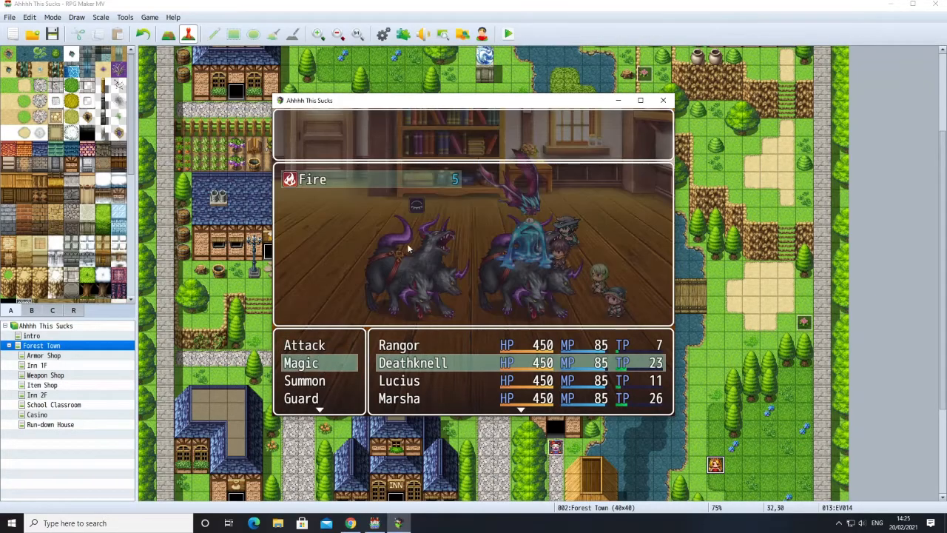
{"action": "left_click", "coordinate": [361, 179]}
{"action": "left_click", "coordinate": [412, 349]}
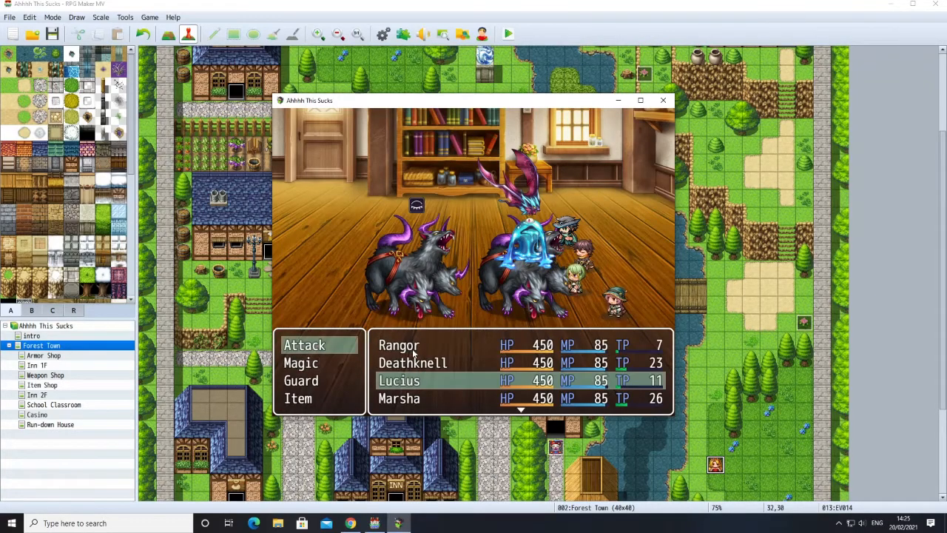
Have Lucius cast Holy light on Doggie B and Marsha cast Fire on Doggie B.
{"action": "left_click", "coordinate": [315, 364]}
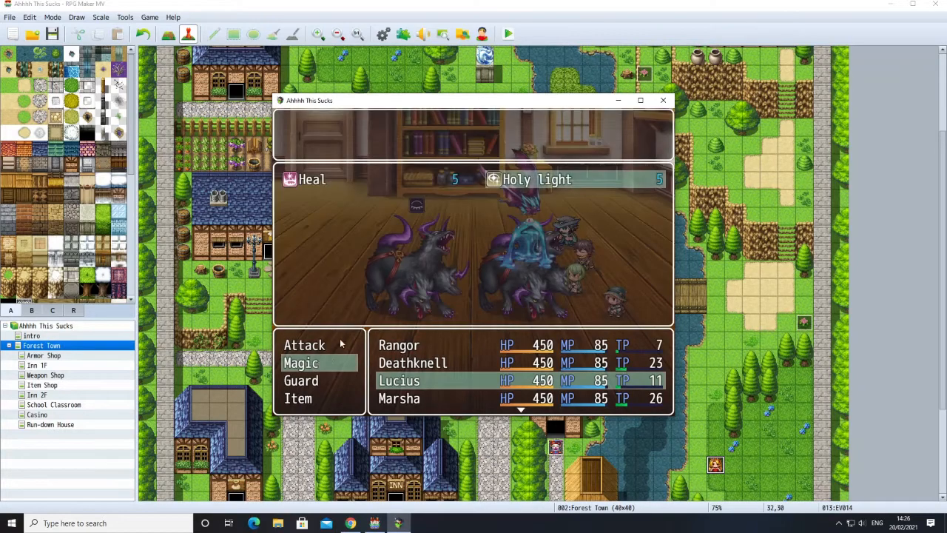
{"action": "left_click", "coordinate": [497, 181]}
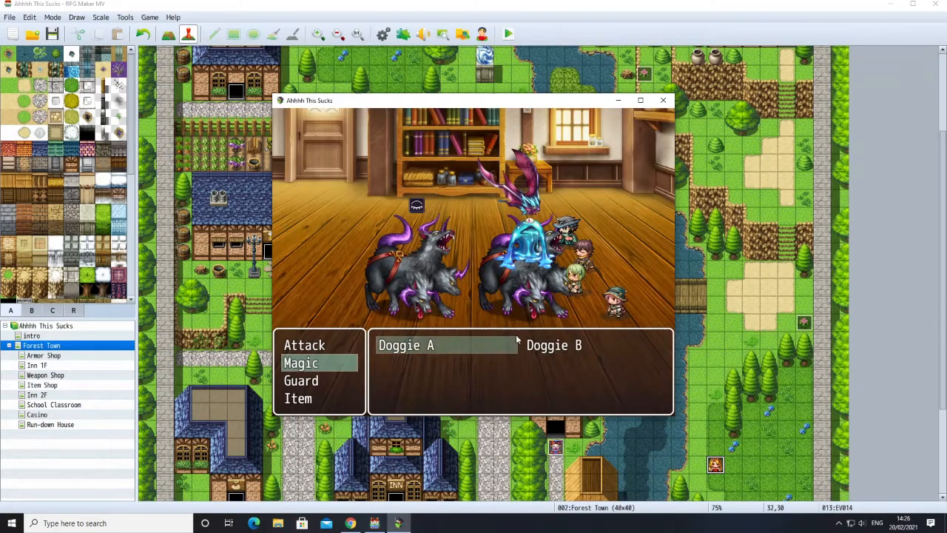
{"action": "left_click", "coordinate": [538, 348]}
{"action": "left_click", "coordinate": [538, 349]}
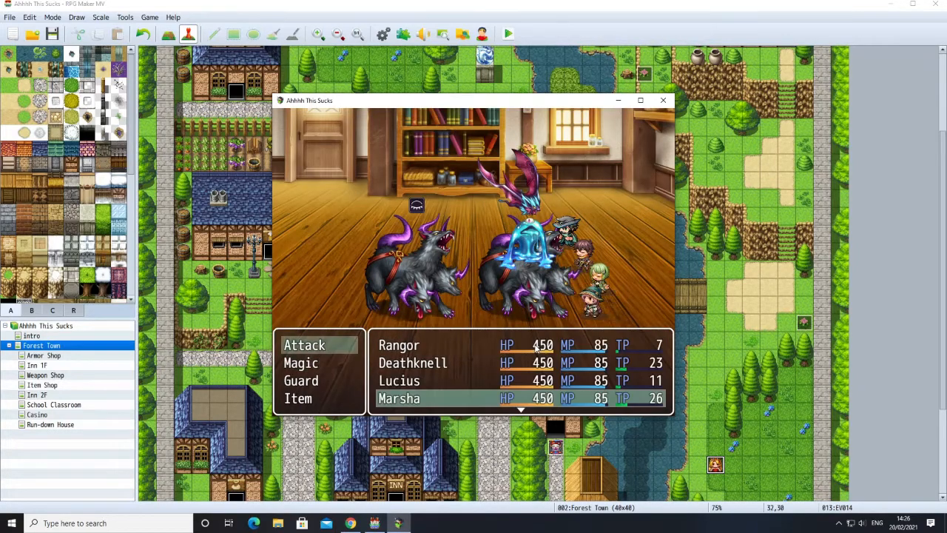
{"action": "left_click", "coordinate": [307, 367]}
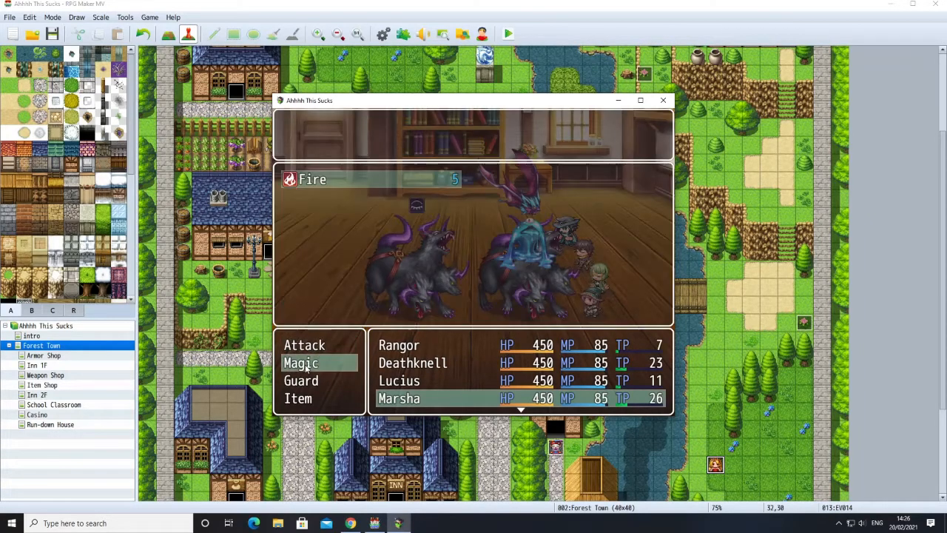
{"action": "left_click", "coordinate": [404, 188]}
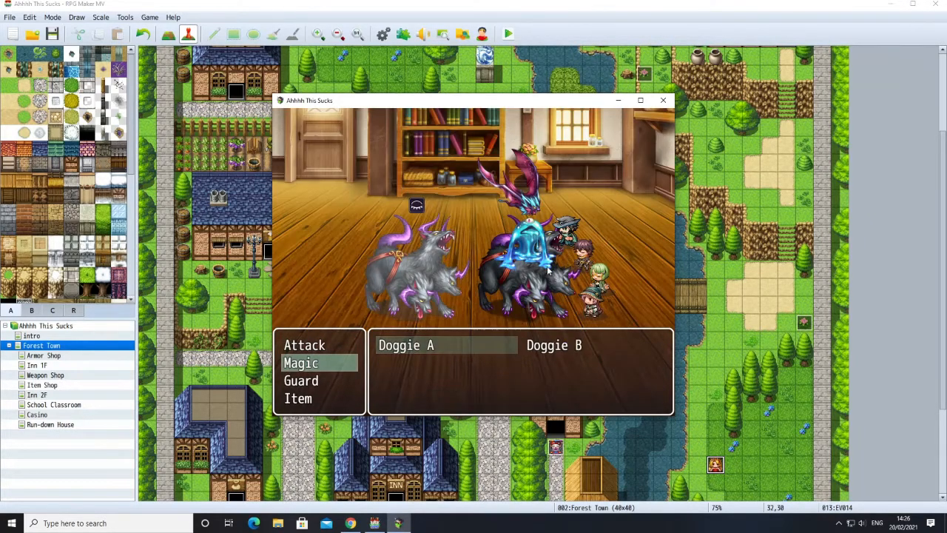
{"action": "left_click", "coordinate": [565, 348]}
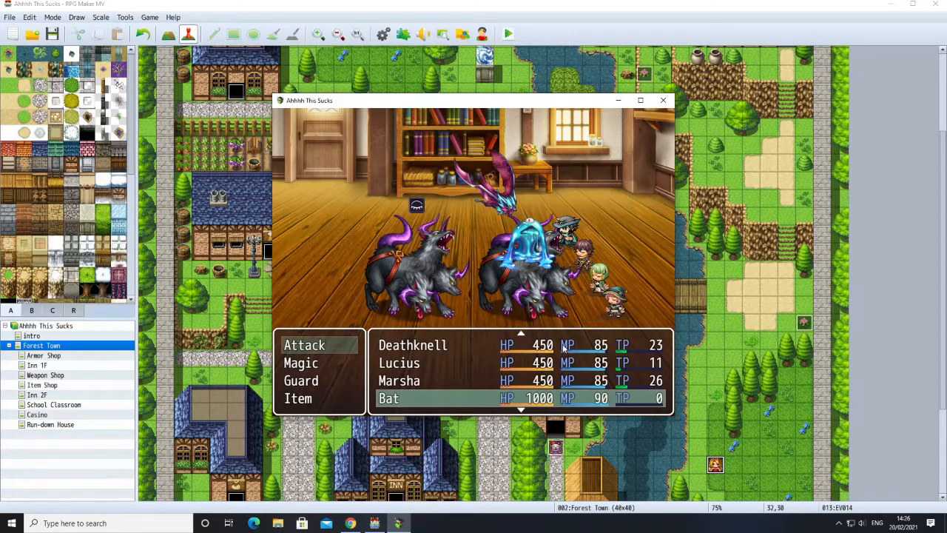
Order the summoned Bat and Slime to attack Doggie A.
{"action": "left_click", "coordinate": [296, 354]}
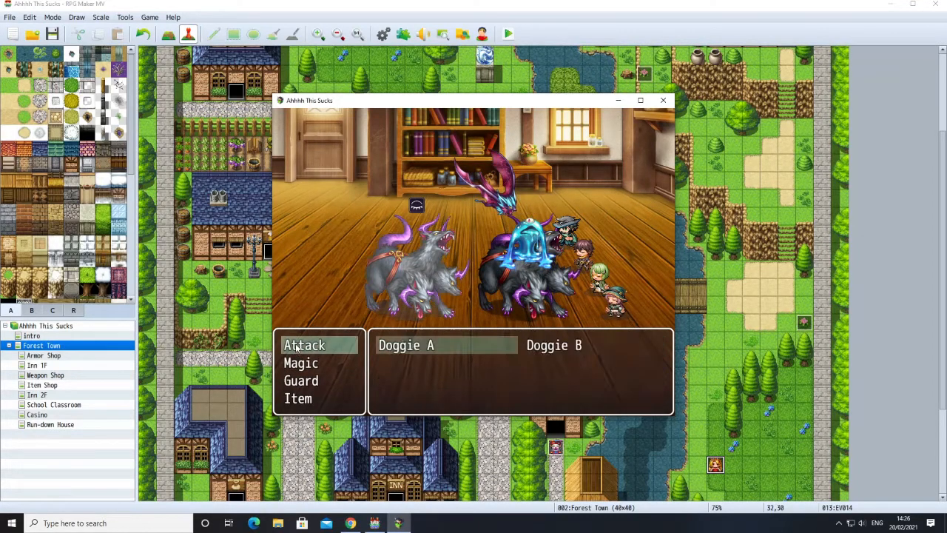
{"action": "left_click", "coordinate": [400, 351]}
{"action": "left_click", "coordinate": [332, 347]}
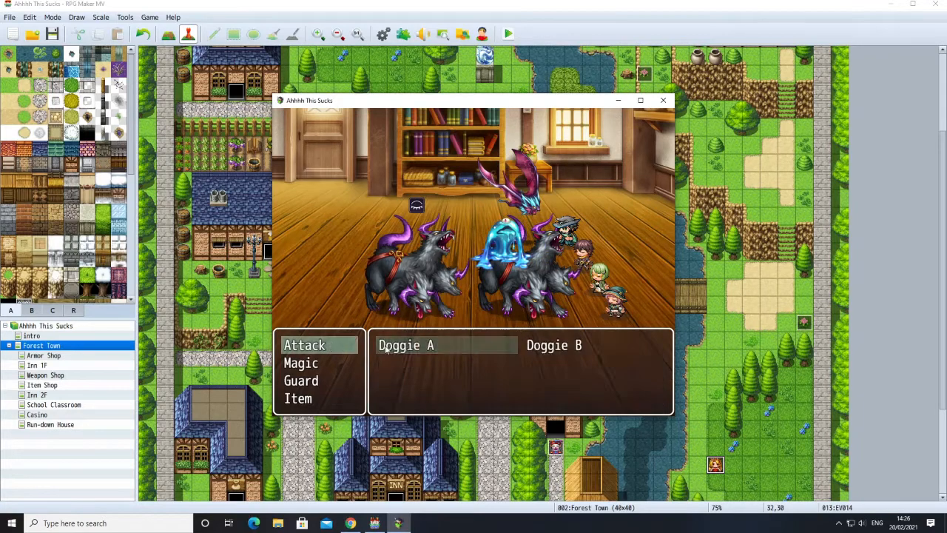
{"action": "left_click", "coordinate": [387, 350]}
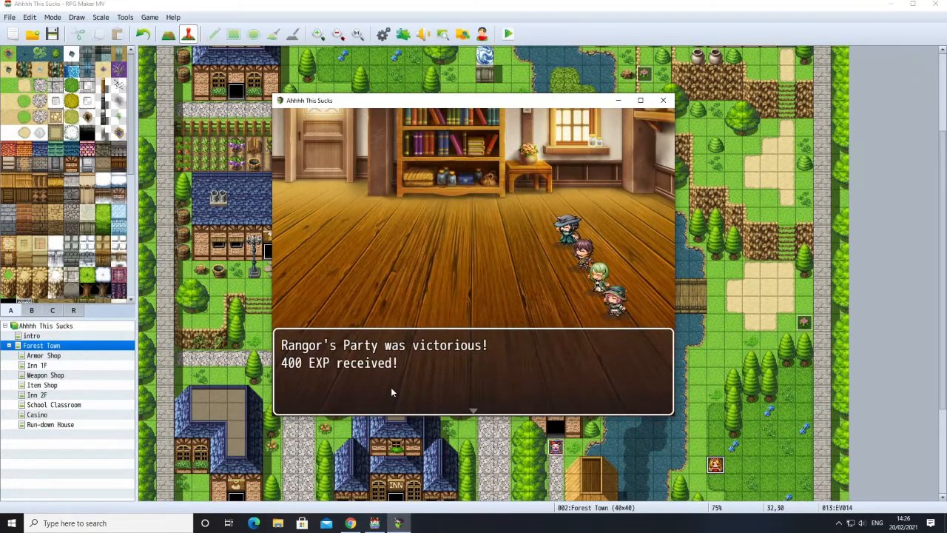
Advance through the victory and level-up messages to return to the Run-down House.
{"action": "key", "text": "Return"}
{"action": "key", "text": "Return"}
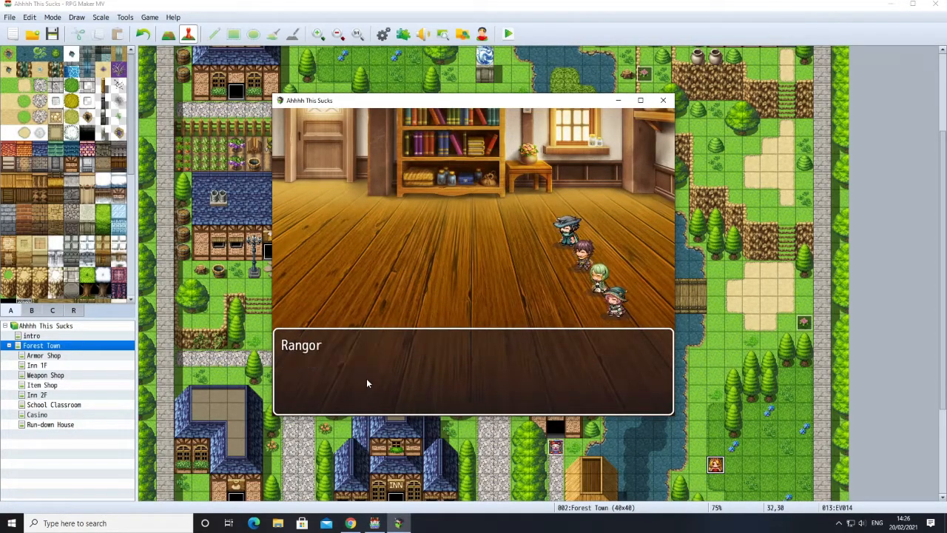
{"action": "key", "text": "Return"}
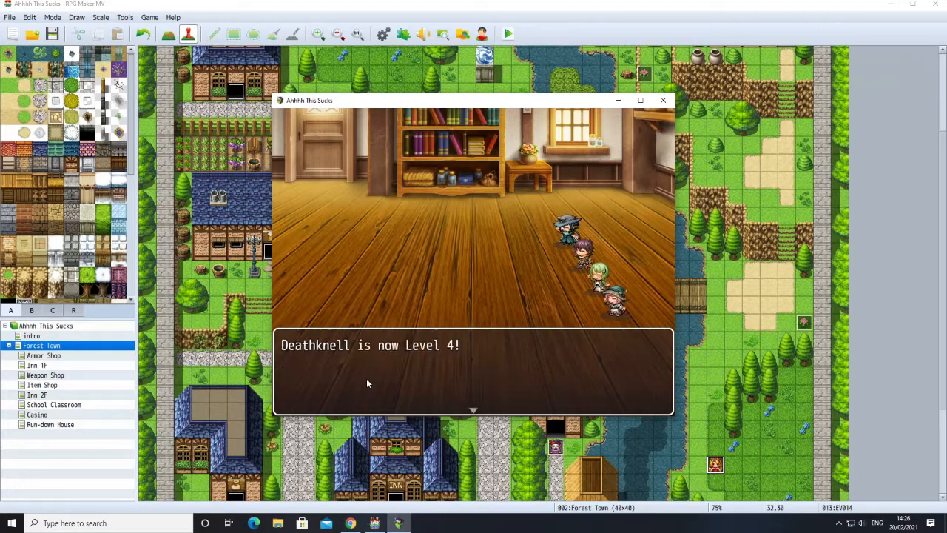
{"action": "key", "text": "Return"}
{"action": "key", "text": "Return"}
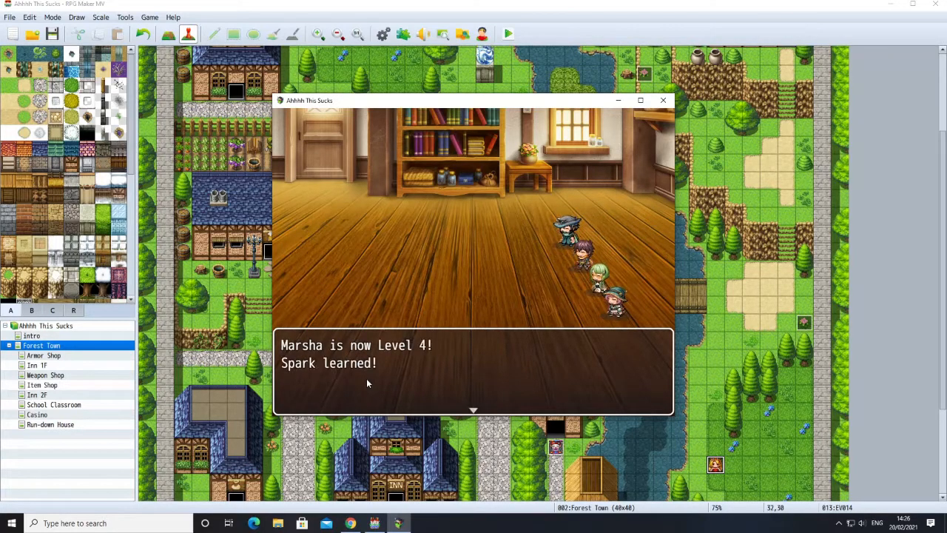
{"action": "key", "text": "Return"}
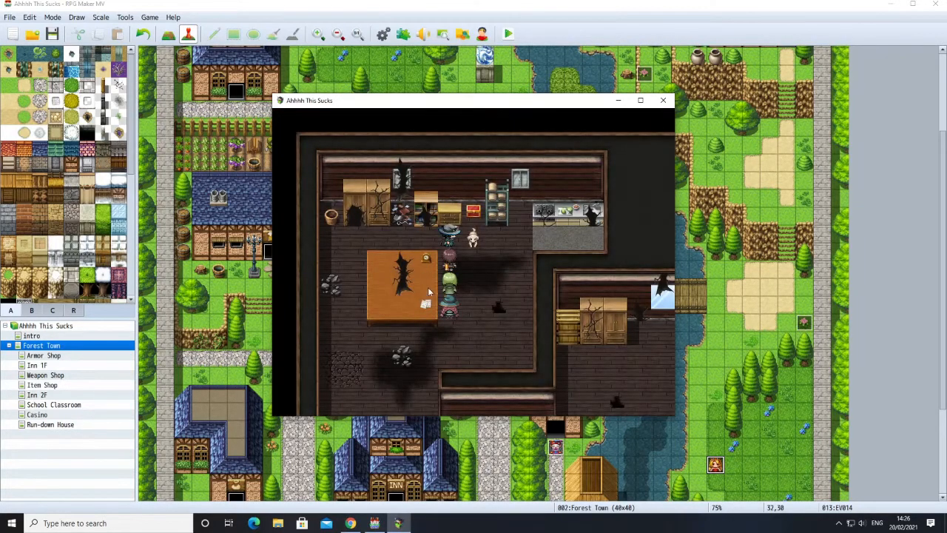
Interact with the pale creature in the kitchen again to test whether the battle repeats, and close the playtest.
{"action": "left_click", "coordinate": [472, 216]}
{"action": "left_click", "coordinate": [473, 238]}
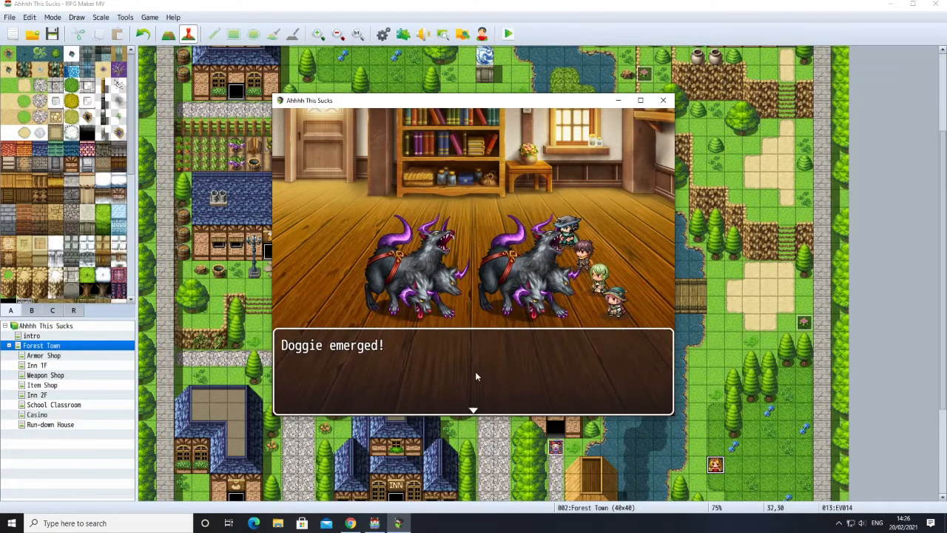
{"action": "left_click", "coordinate": [476, 375]}
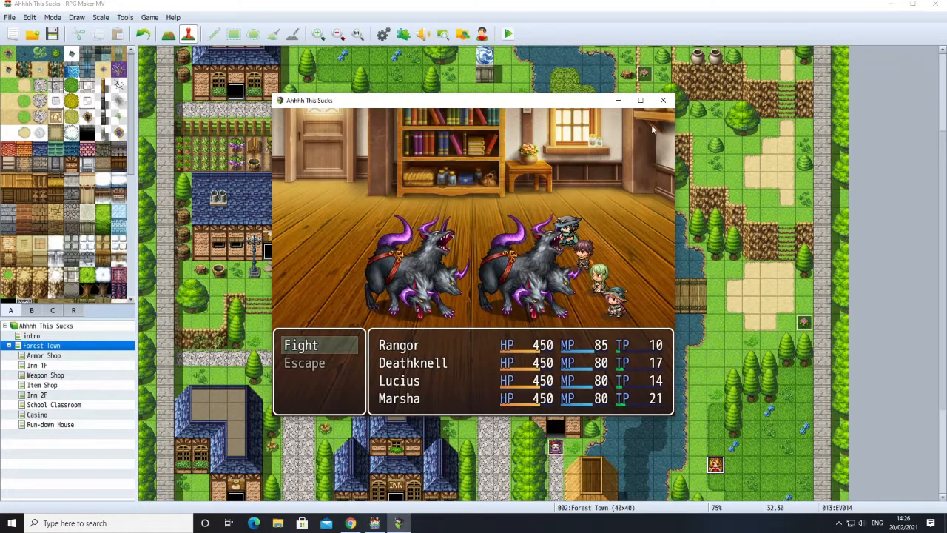
{"action": "left_click", "coordinate": [662, 100]}
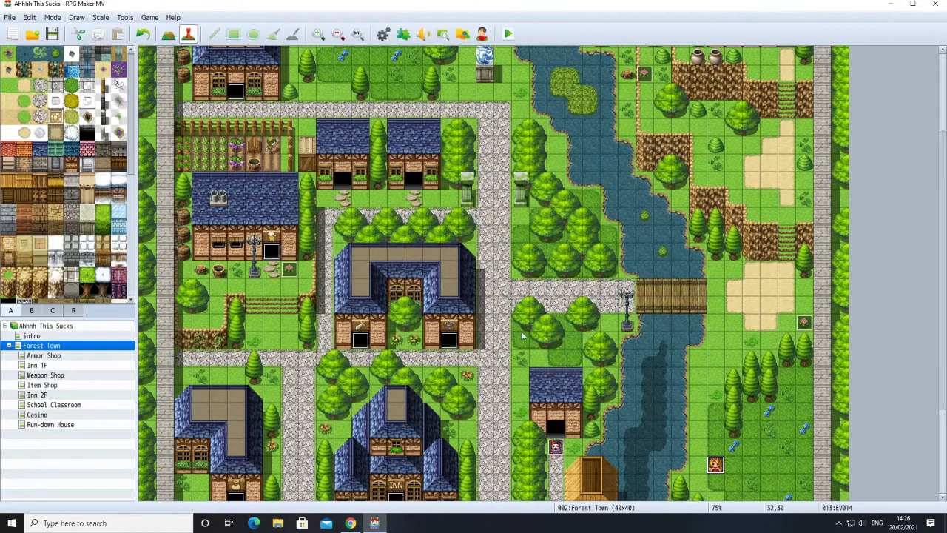
Open the pale creature's event on the Run-down House map for editing, keeping its first page free of a self switch condition.
{"action": "left_click", "coordinate": [32, 425]}
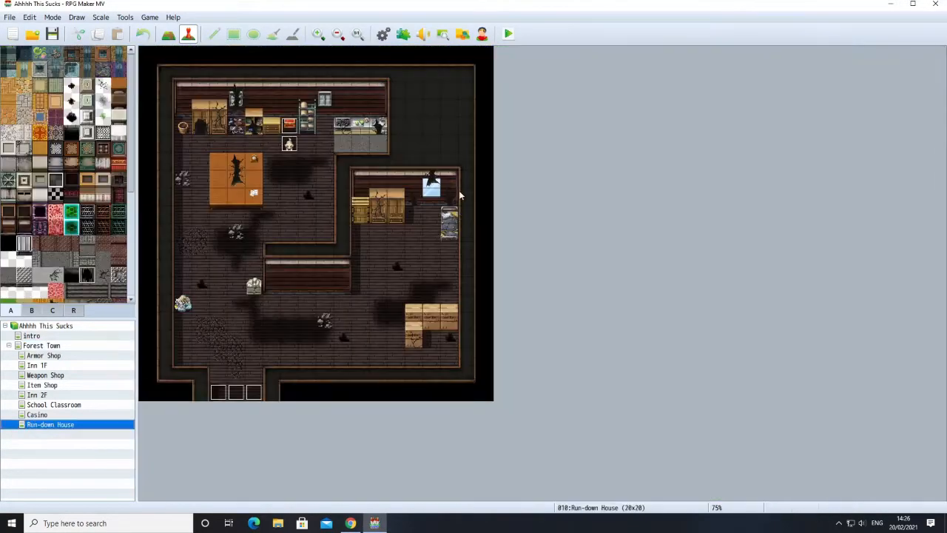
{"action": "right_click", "coordinate": [294, 144]}
{"action": "left_click", "coordinate": [314, 153]}
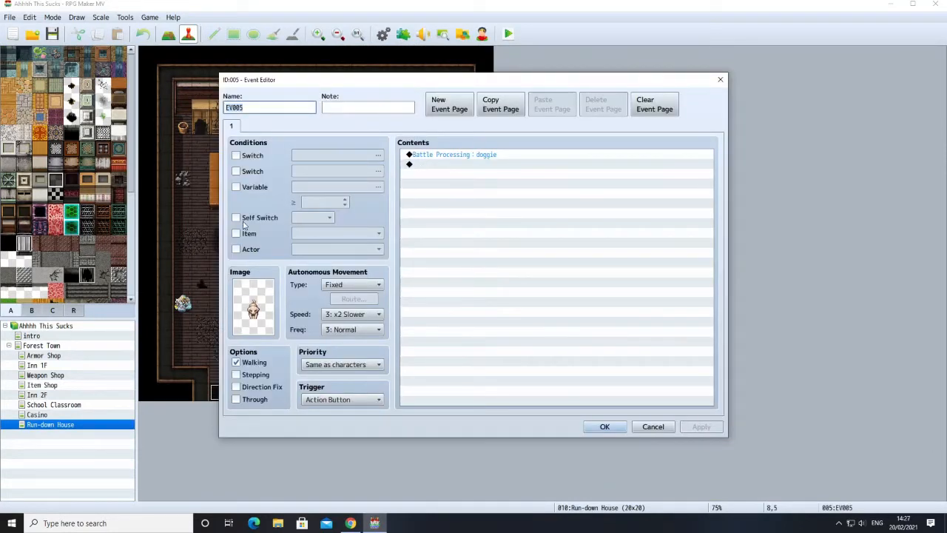
{"action": "left_click", "coordinate": [236, 217]}
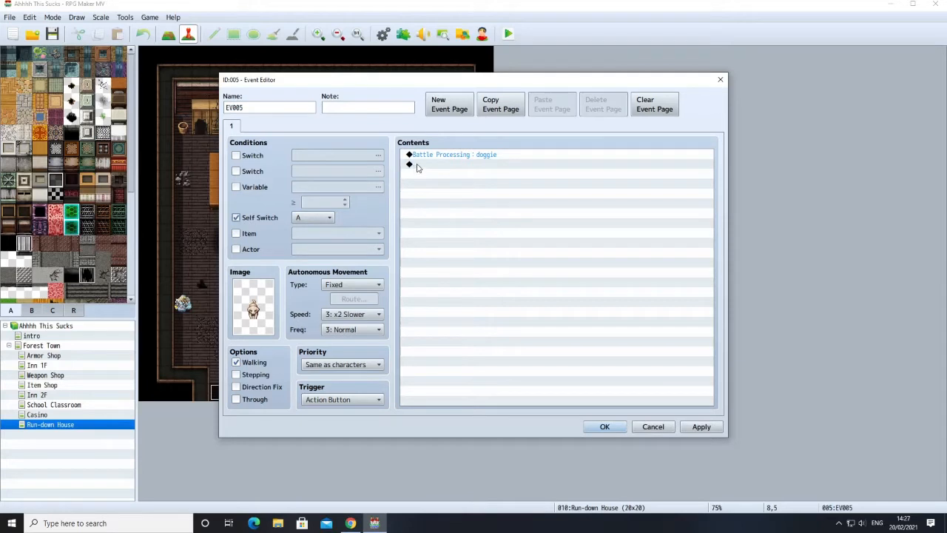
{"action": "left_click", "coordinate": [243, 222]}
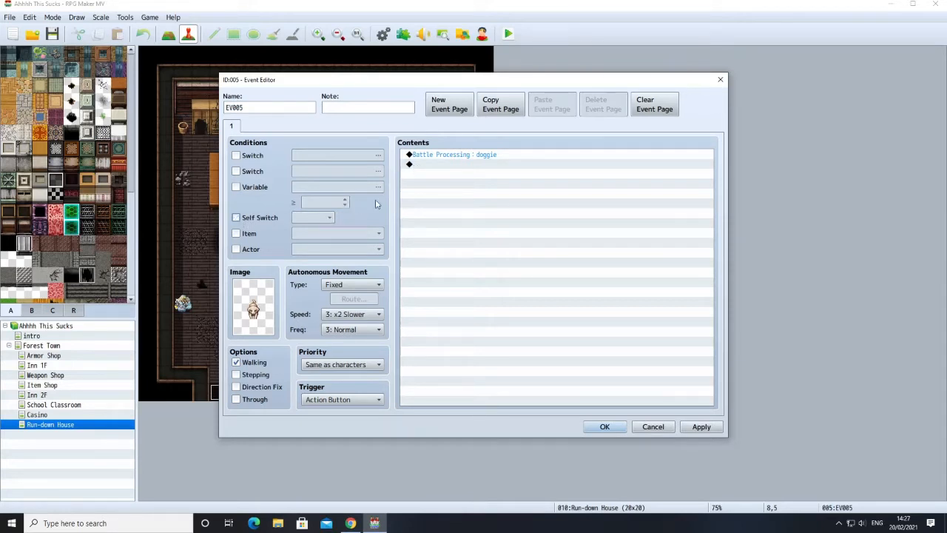
Add a Control Self Switch command that turns A ON after the doggie battle in the event contents.
{"action": "right_click", "coordinate": [422, 166]}
{"action": "left_click", "coordinate": [434, 172]}
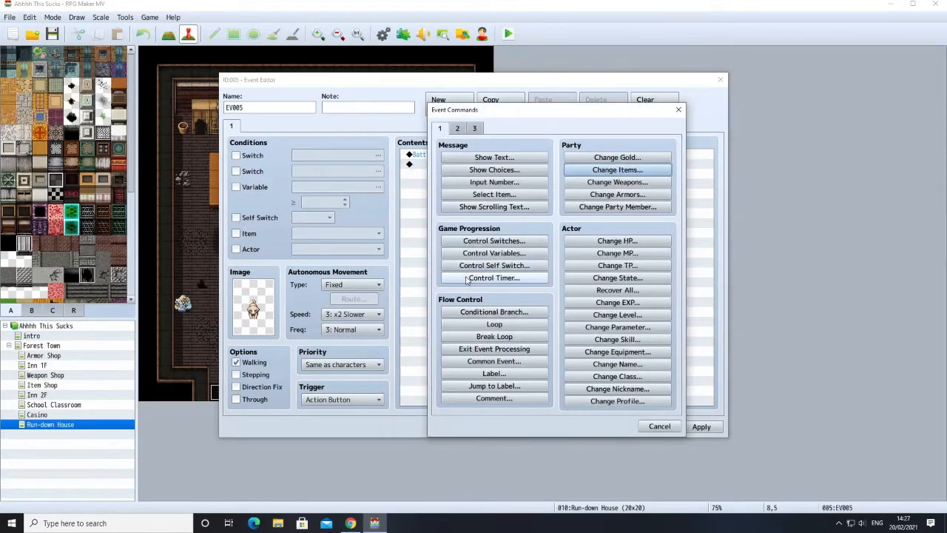
{"action": "left_click", "coordinate": [493, 277]}
{"action": "left_click", "coordinate": [590, 310]}
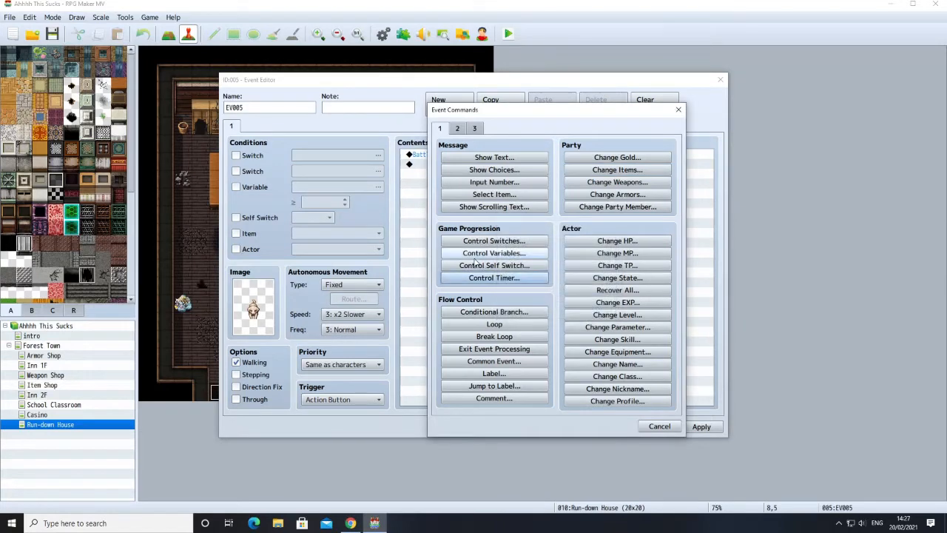
{"action": "left_click", "coordinate": [480, 265]}
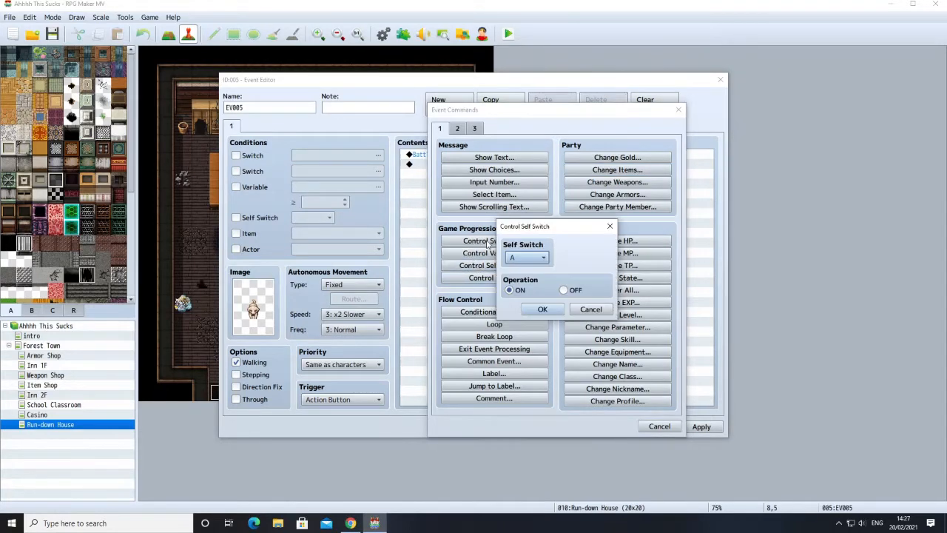
{"action": "left_click", "coordinate": [542, 309]}
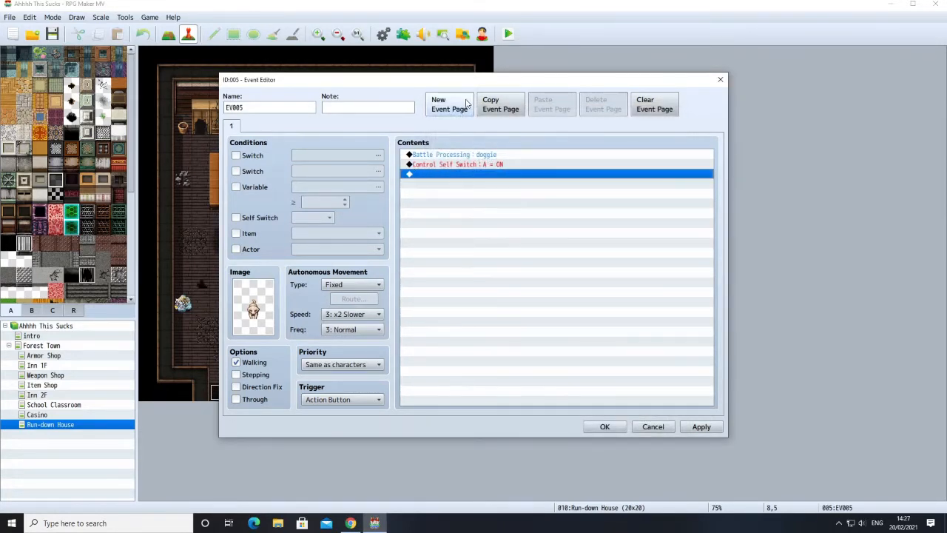
Add a second, blank event page with Self Switch A as its condition.
{"action": "left_click", "coordinate": [438, 109]}
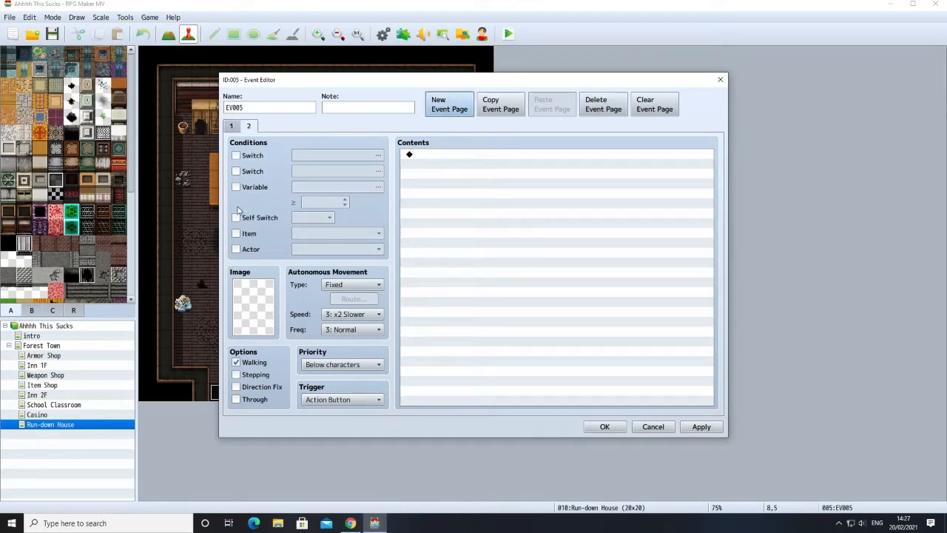
{"action": "left_click", "coordinate": [242, 215]}
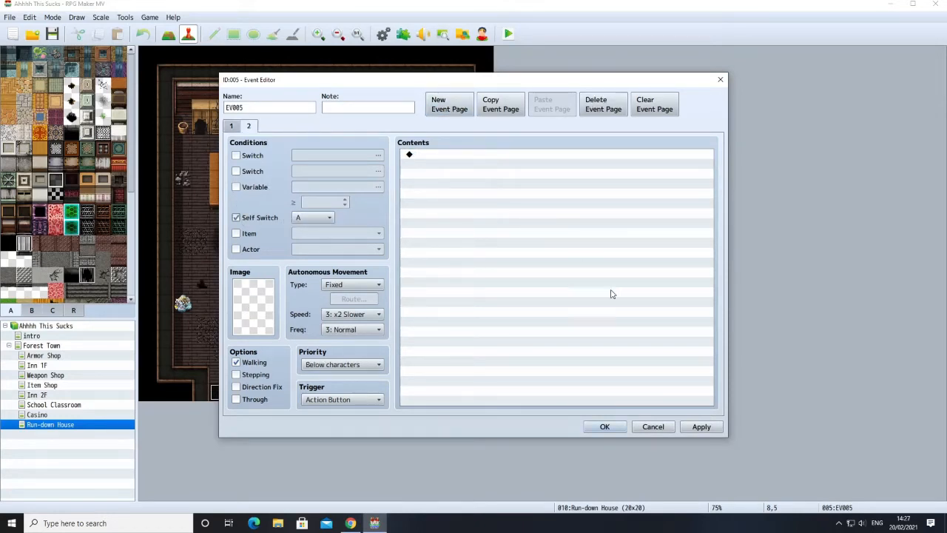
Apply the changes to the creature's event and close its editor.
{"action": "left_click", "coordinate": [700, 426]}
{"action": "left_click", "coordinate": [605, 426]}
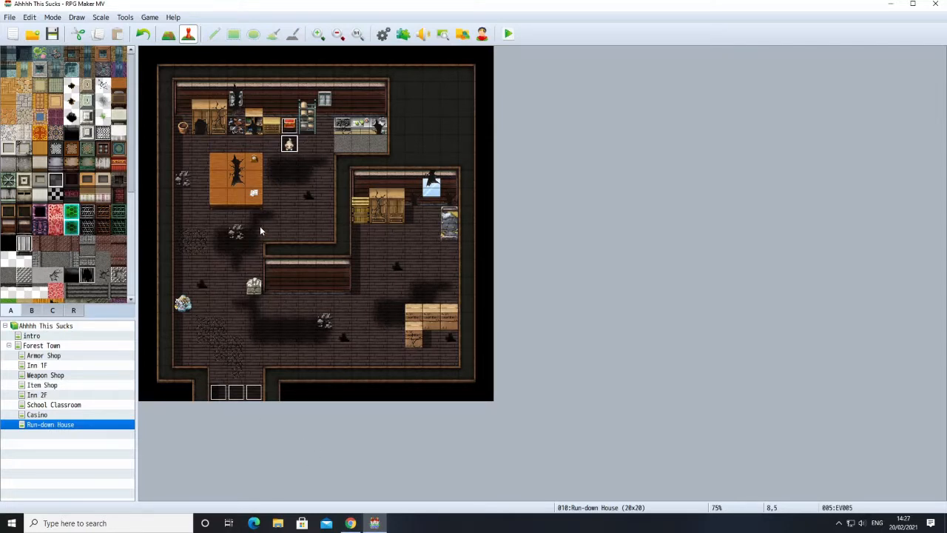
Open the red chest's event in the kitchen to review its switch condition and contents, and close it without changes.
{"action": "left_click", "coordinate": [289, 127]}
{"action": "right_click", "coordinate": [289, 128]}
{"action": "left_click", "coordinate": [298, 133]}
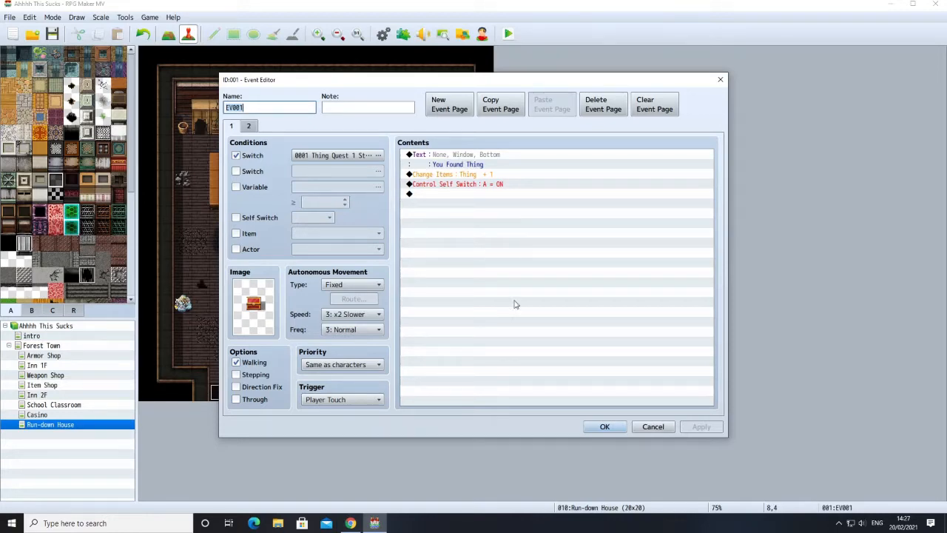
{"action": "left_click", "coordinate": [652, 427]}
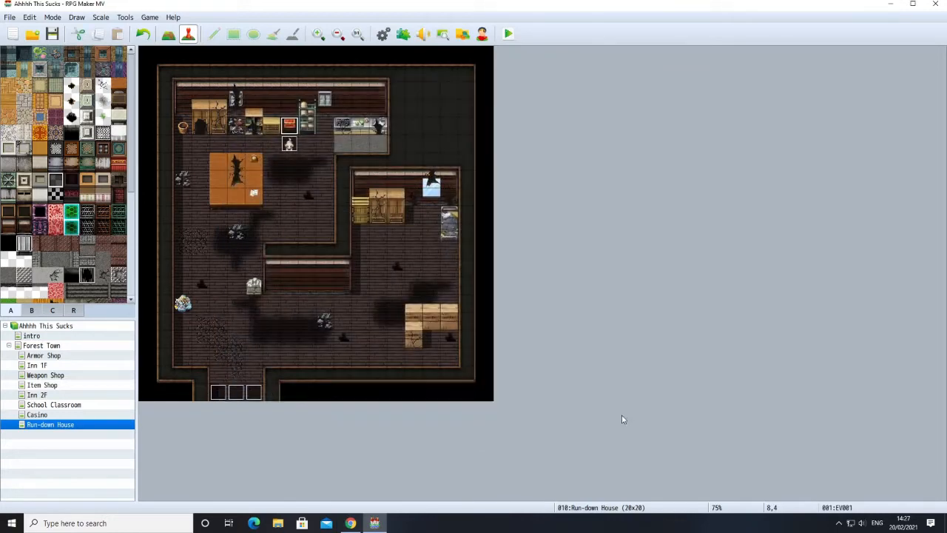
Reopen the creature's event and give its first page the switch condition 0001 Thing Quest 1 Started.
{"action": "right_click", "coordinate": [290, 141]}
{"action": "left_click", "coordinate": [318, 154]}
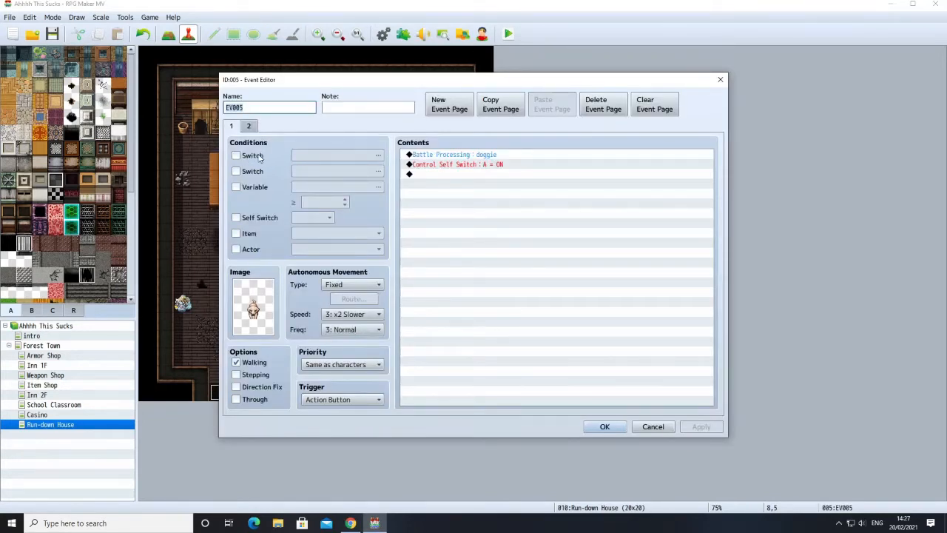
{"action": "left_click", "coordinate": [236, 156]}
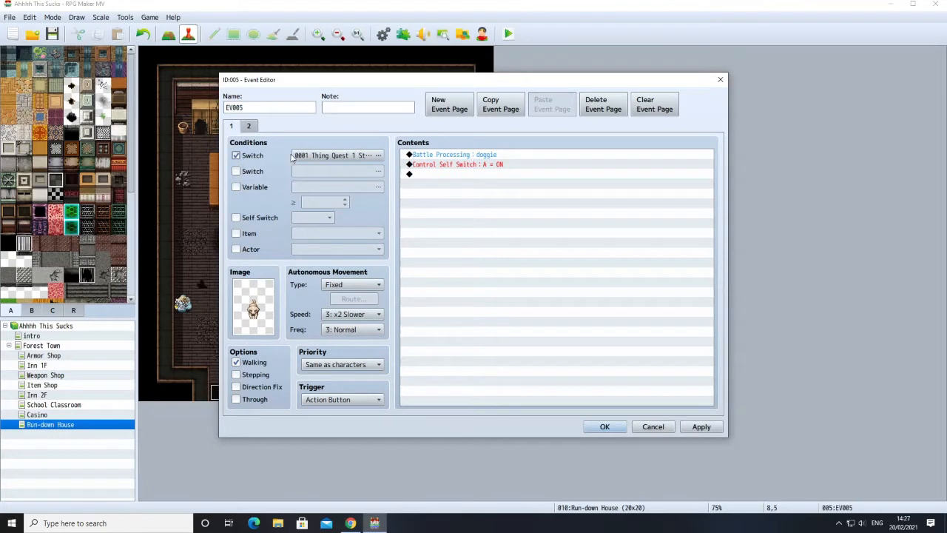
{"action": "double_click", "coordinate": [337, 155]}
{"action": "left_click", "coordinate": [499, 171]}
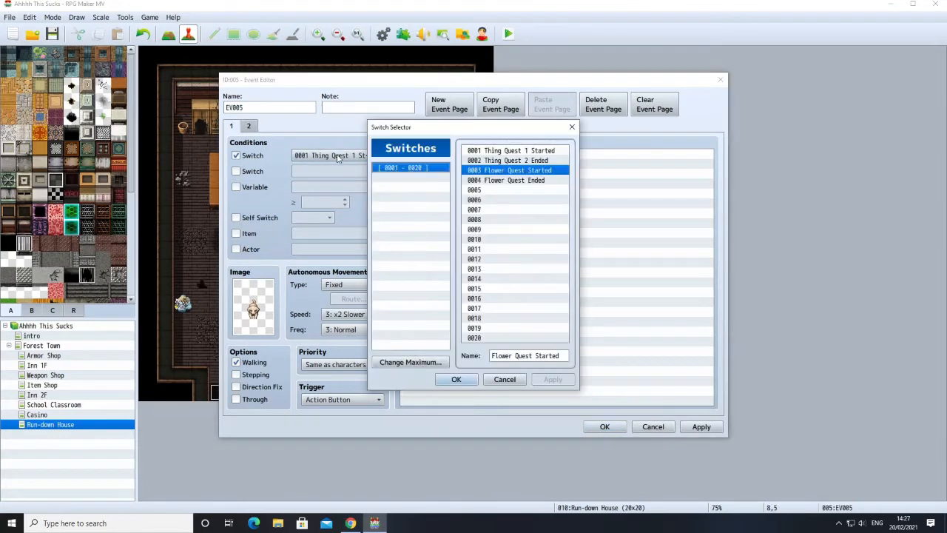
{"action": "left_click", "coordinate": [507, 152]}
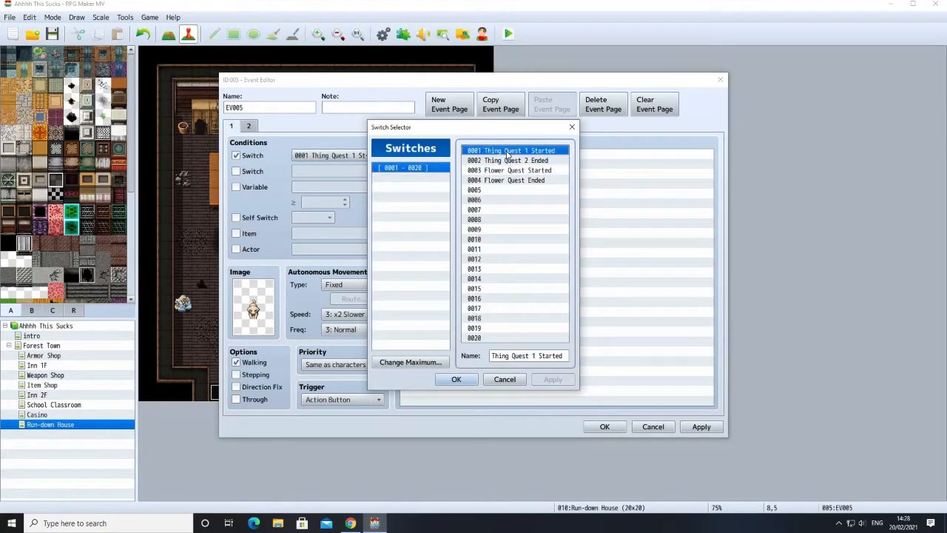
{"action": "left_click", "coordinate": [456, 379]}
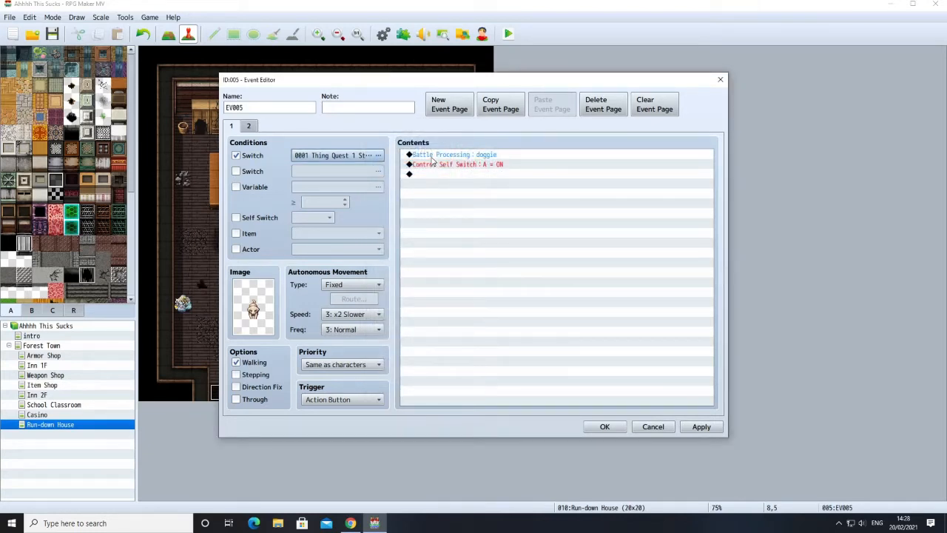
Check the troop and options of the doggie Battle Processing command in the creature's event.
{"action": "left_click", "coordinate": [432, 158]}
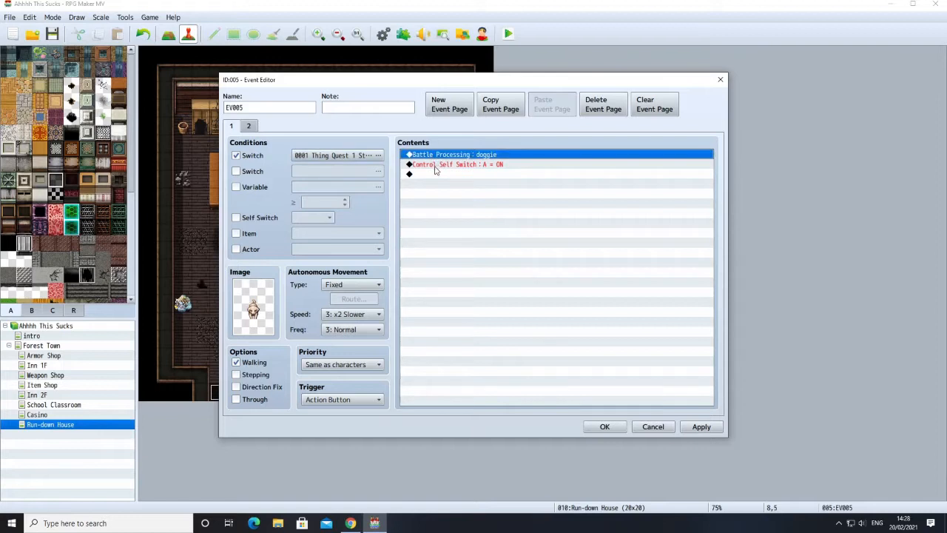
{"action": "left_click", "coordinate": [435, 164]}
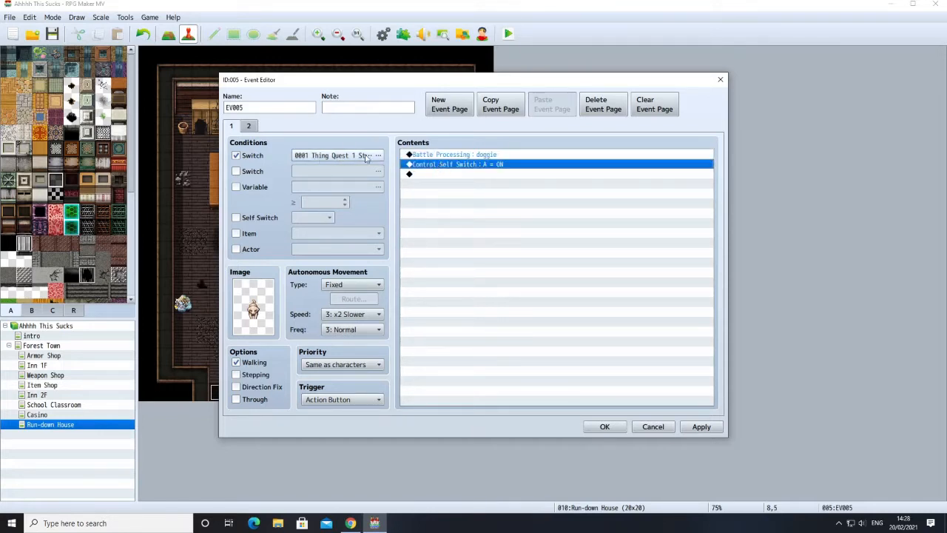
{"action": "right_click", "coordinate": [432, 158]}
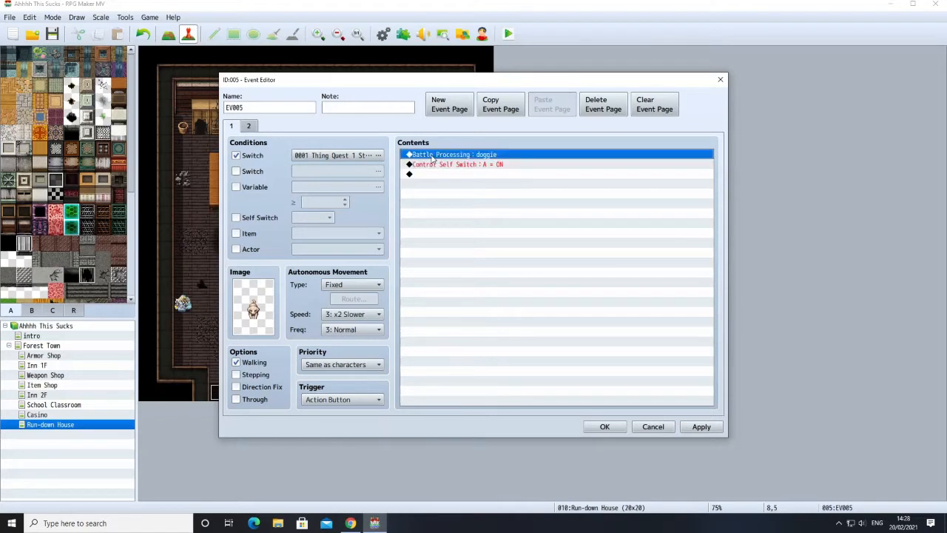
{"action": "left_click", "coordinate": [449, 175]}
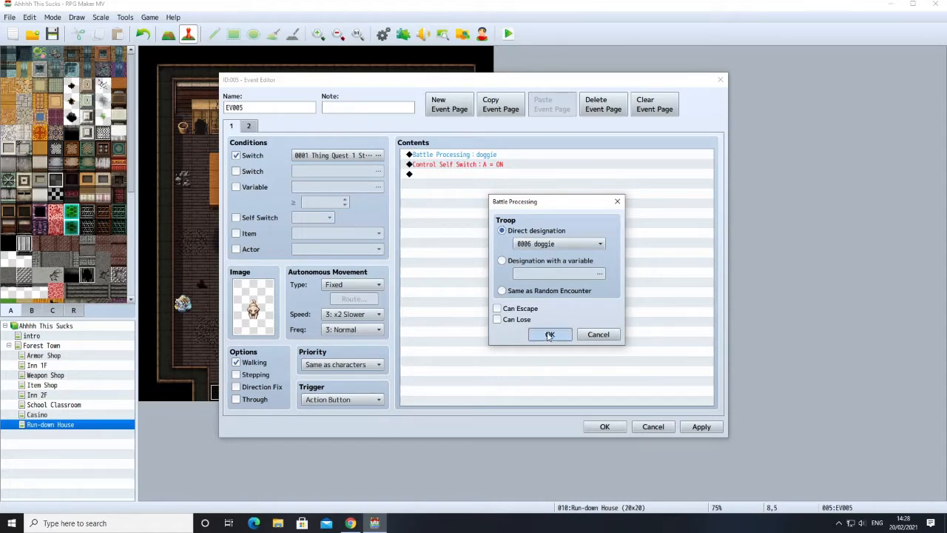
{"action": "left_click", "coordinate": [550, 334]}
Delete the Control Self Switch A command from the first page of the creature's event.
{"action": "left_click", "coordinate": [426, 167]}
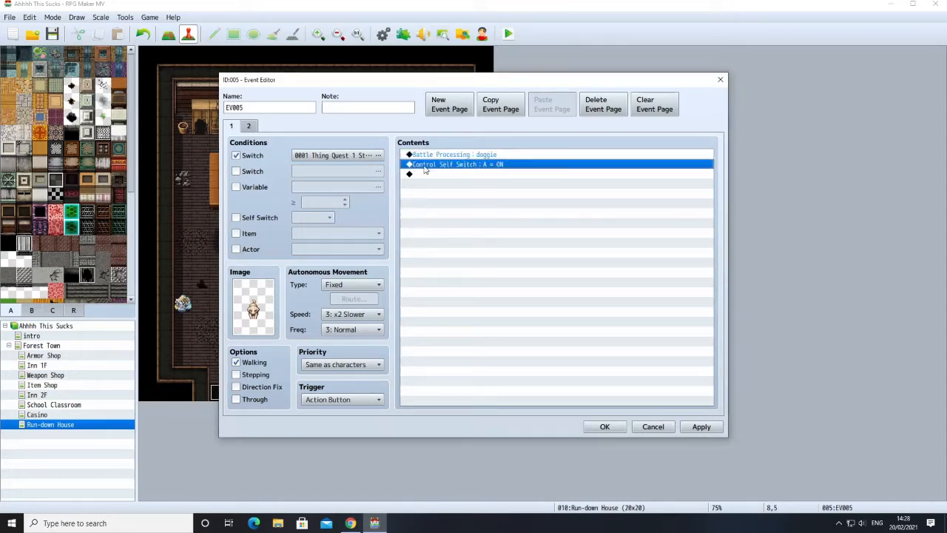
{"action": "right_click", "coordinate": [425, 167]}
{"action": "left_click", "coordinate": [449, 232]}
Add a Change Items command after the doggie battle that increases 0016 Thing by 1.
{"action": "right_click", "coordinate": [427, 166]}
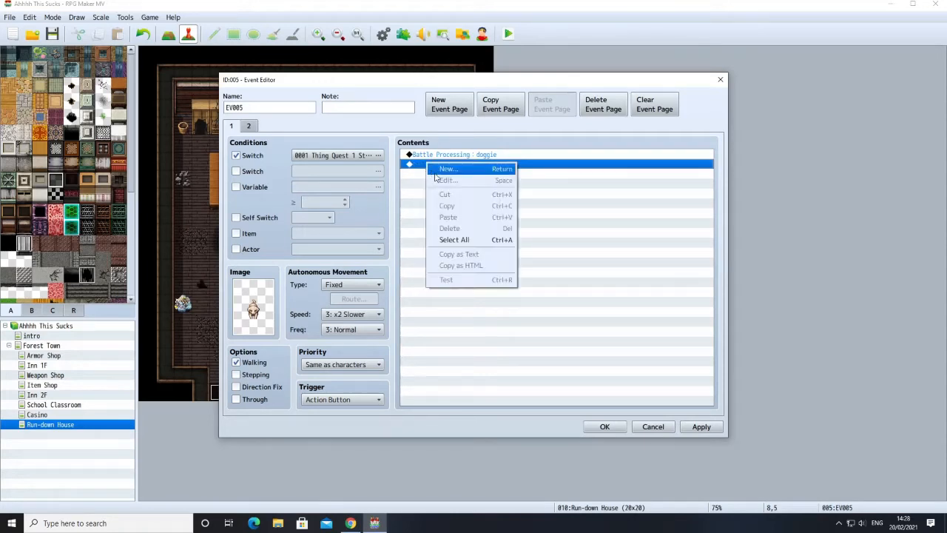
{"action": "left_click", "coordinate": [444, 170]}
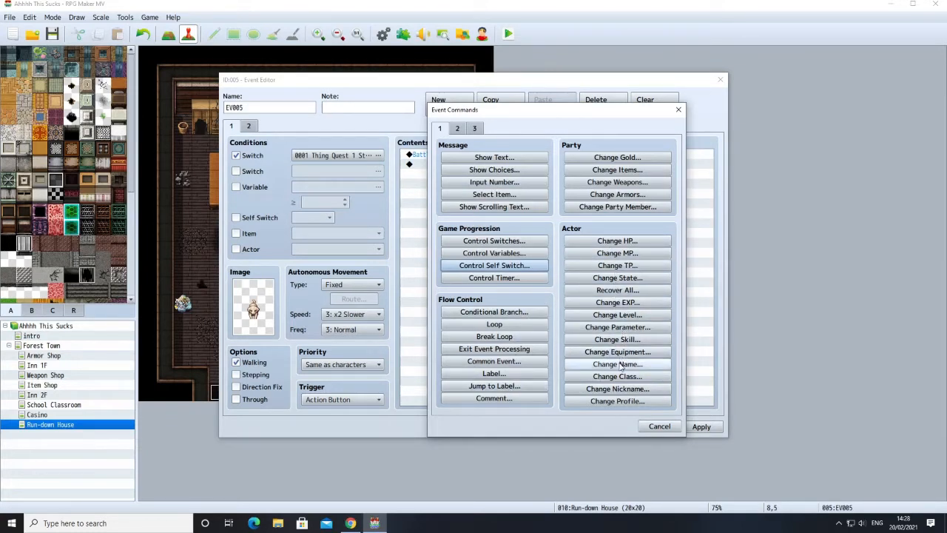
{"action": "left_click", "coordinate": [600, 170]}
{"action": "left_click", "coordinate": [509, 232]}
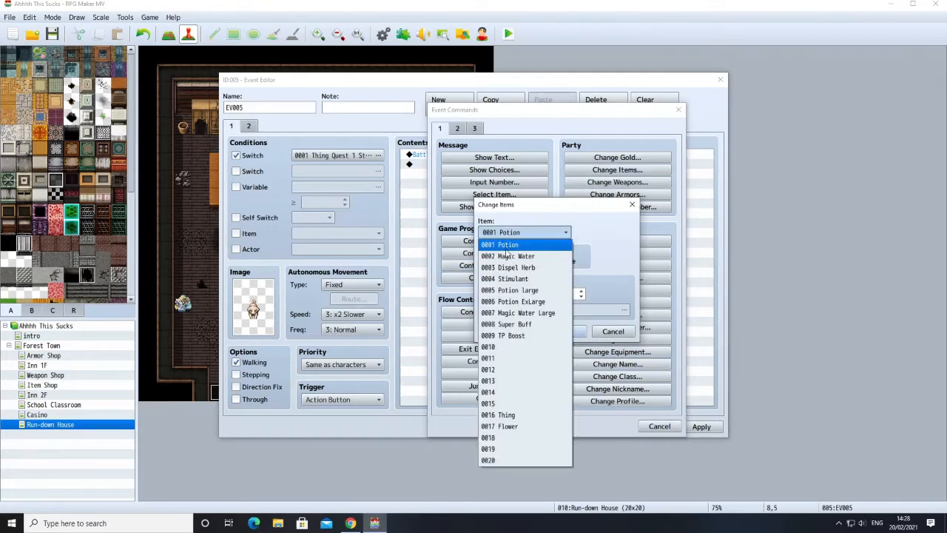
{"action": "left_click", "coordinate": [504, 414]}
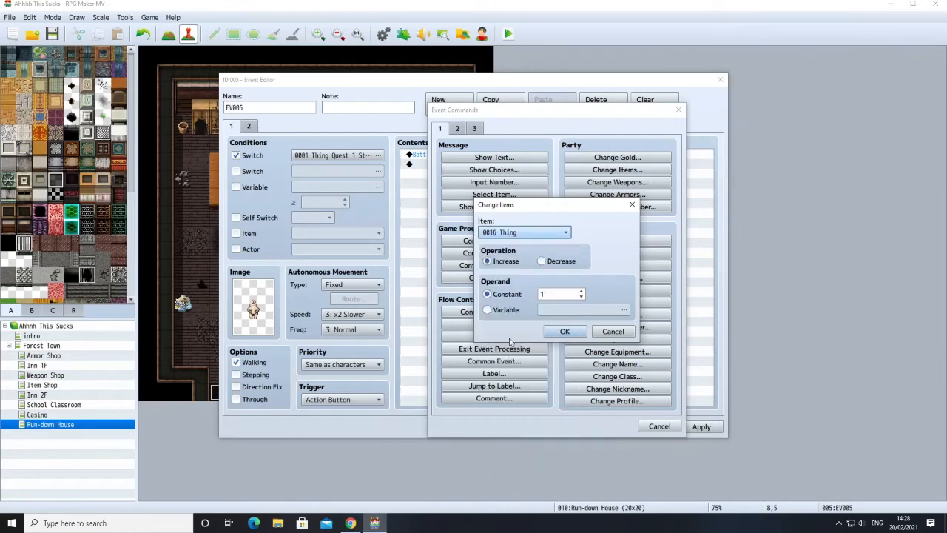
{"action": "left_click", "coordinate": [564, 331]}
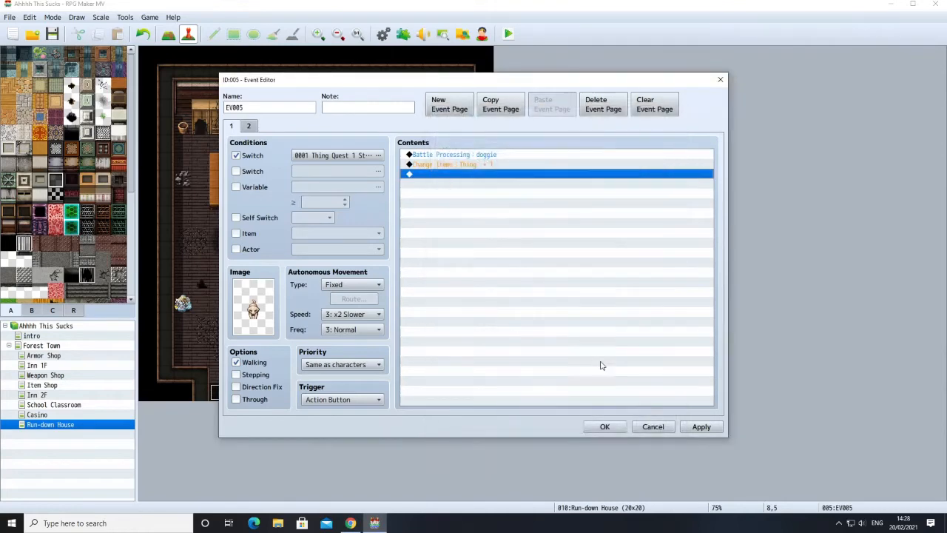
{"action": "right_click", "coordinate": [439, 175]}
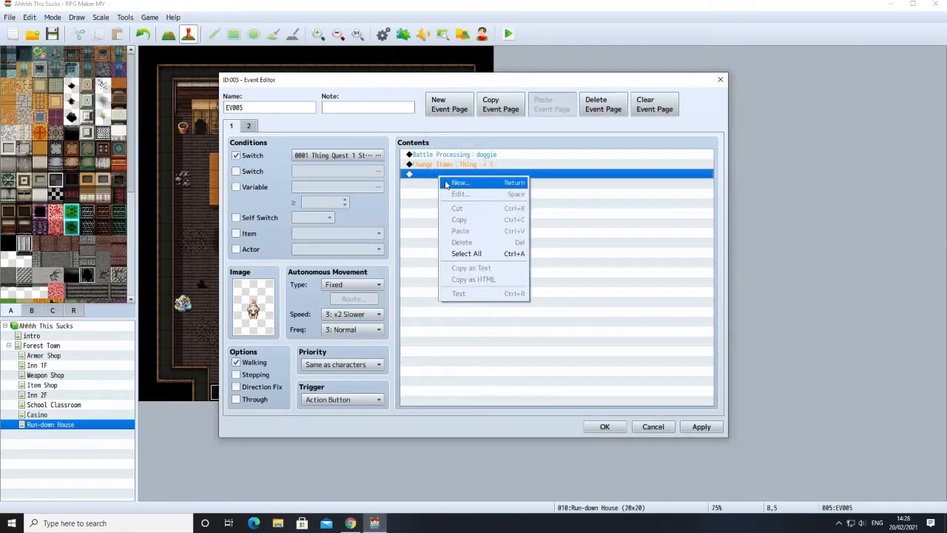
{"action": "left_click", "coordinate": [450, 185]}
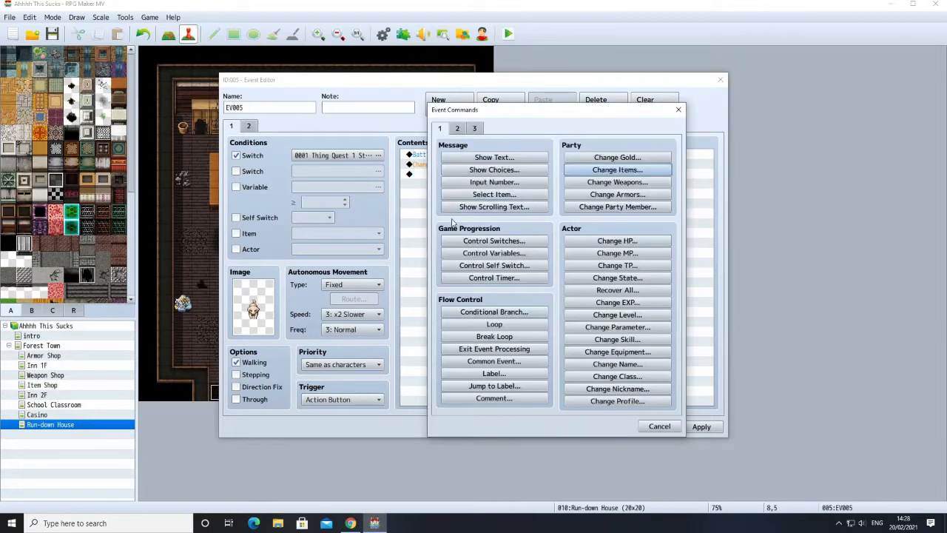
{"action": "left_click", "coordinate": [480, 158]}
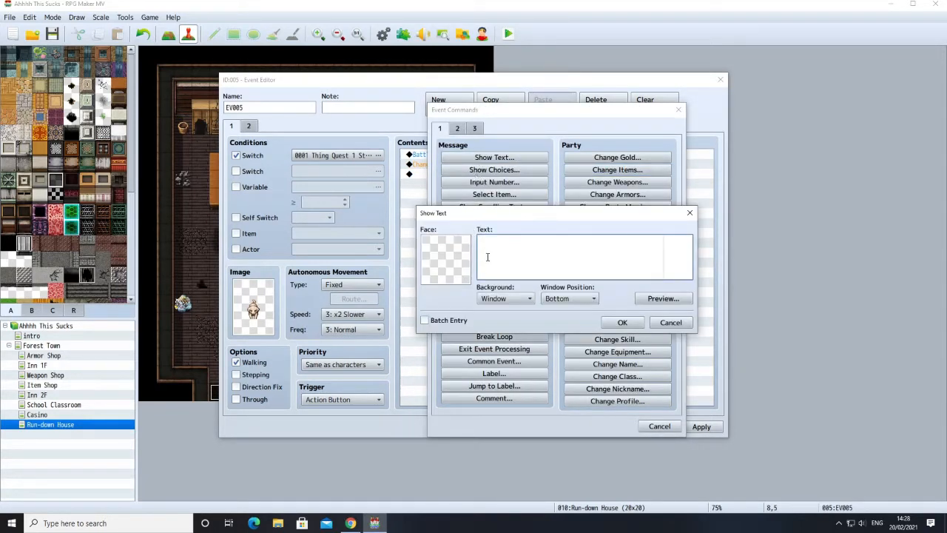
{"action": "left_click", "coordinate": [670, 322]}
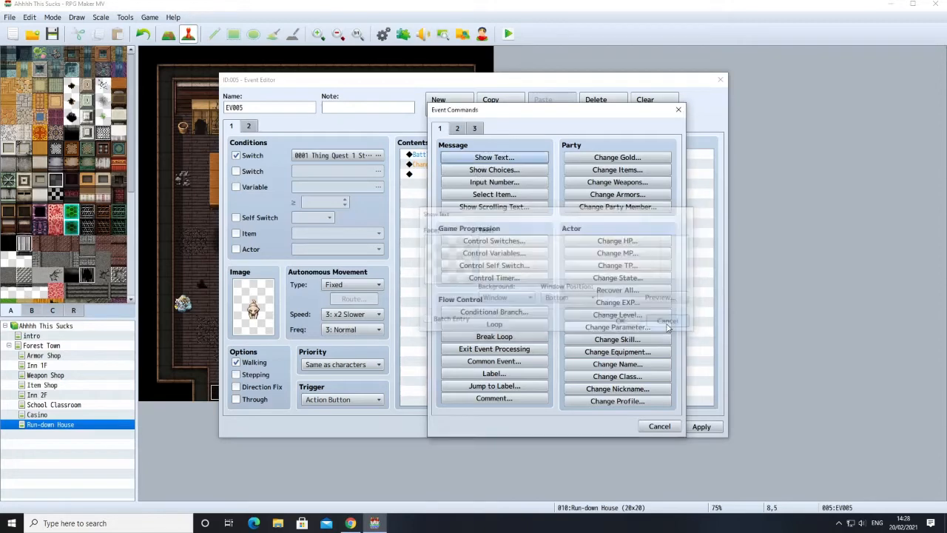
{"action": "left_click", "coordinate": [660, 429]}
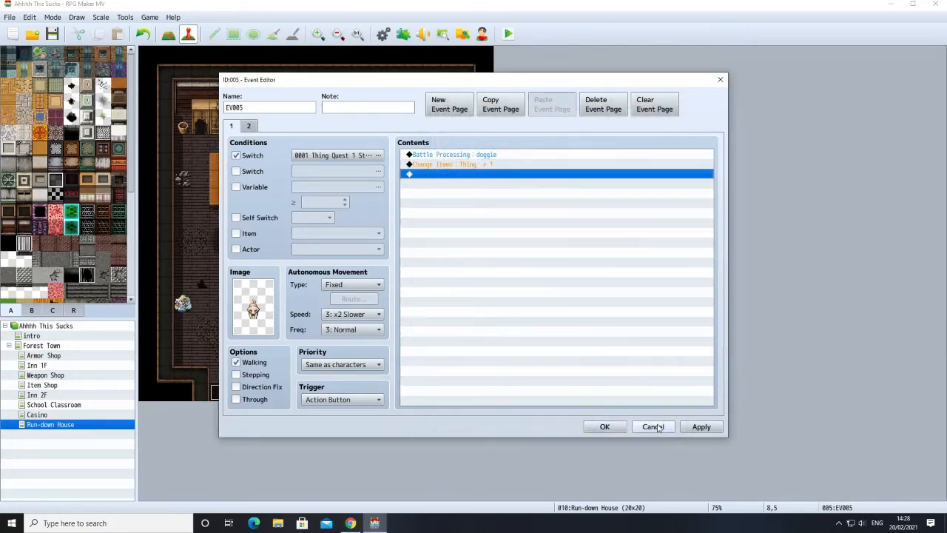
Save the creature's event, and copy the "You Found Thing" text command from the red chest's event.
{"action": "left_click", "coordinate": [605, 427]}
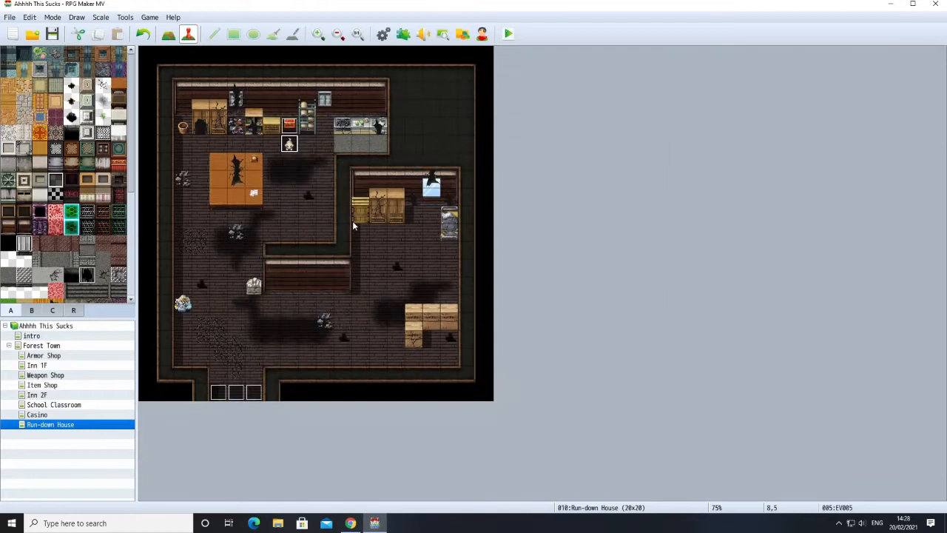
{"action": "right_click", "coordinate": [284, 127]}
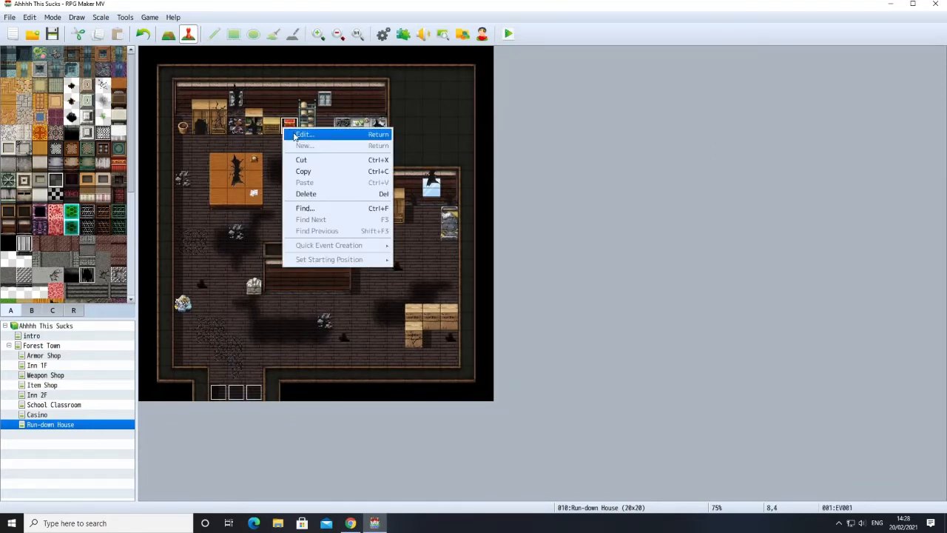
{"action": "left_click", "coordinate": [299, 135]}
{"action": "left_click", "coordinate": [442, 156]}
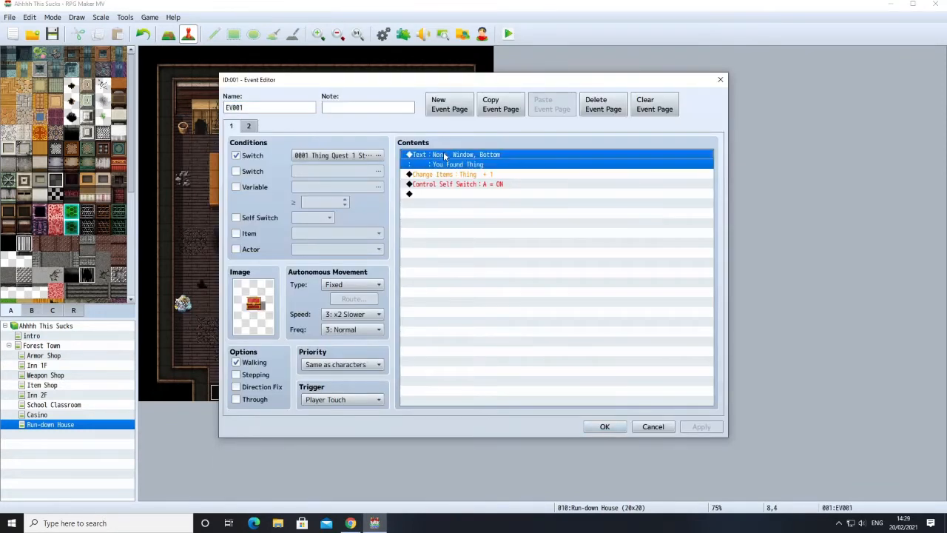
{"action": "right_click", "coordinate": [444, 164]}
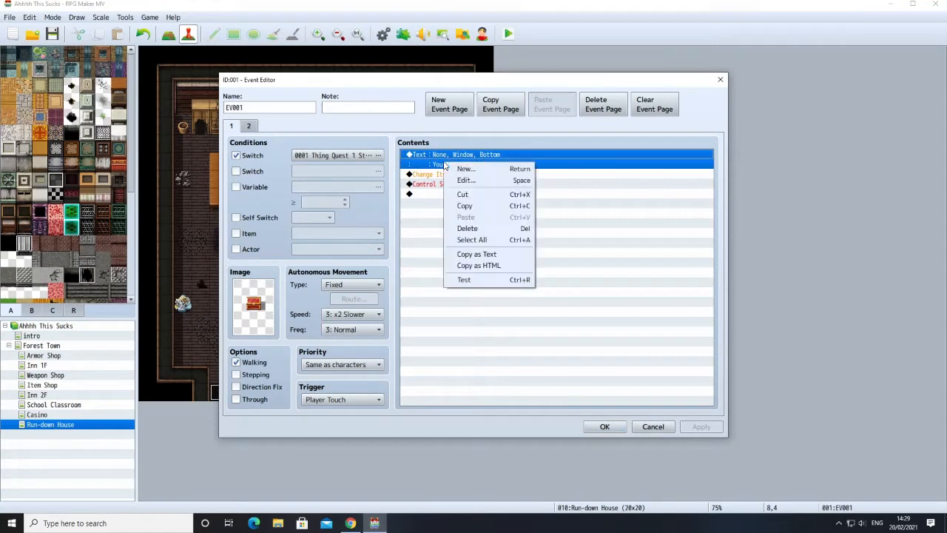
{"action": "left_click", "coordinate": [471, 207]}
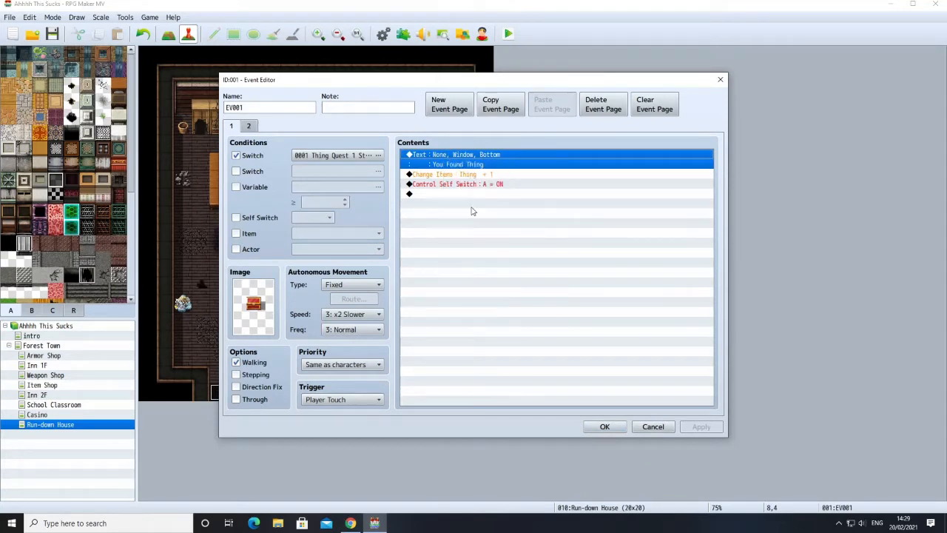
{"action": "left_click", "coordinate": [651, 426]}
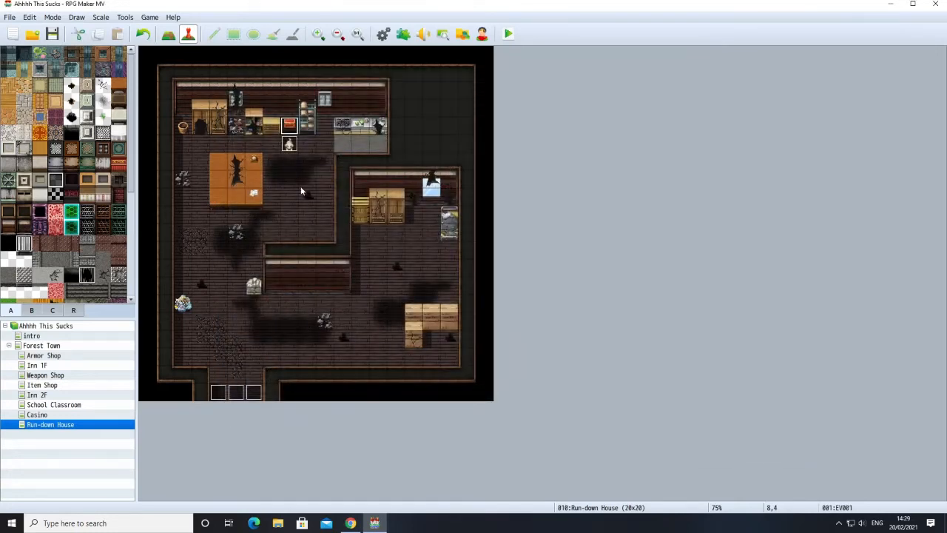
Reopen the creature's event for editing and select its Change Items command.
{"action": "right_click", "coordinate": [288, 142]}
{"action": "left_click", "coordinate": [308, 150]}
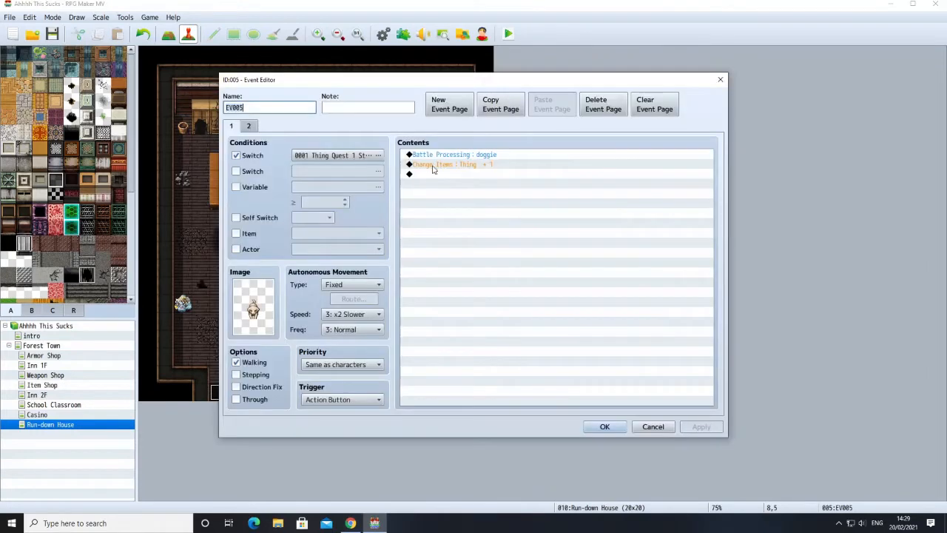
{"action": "left_click", "coordinate": [435, 164]}
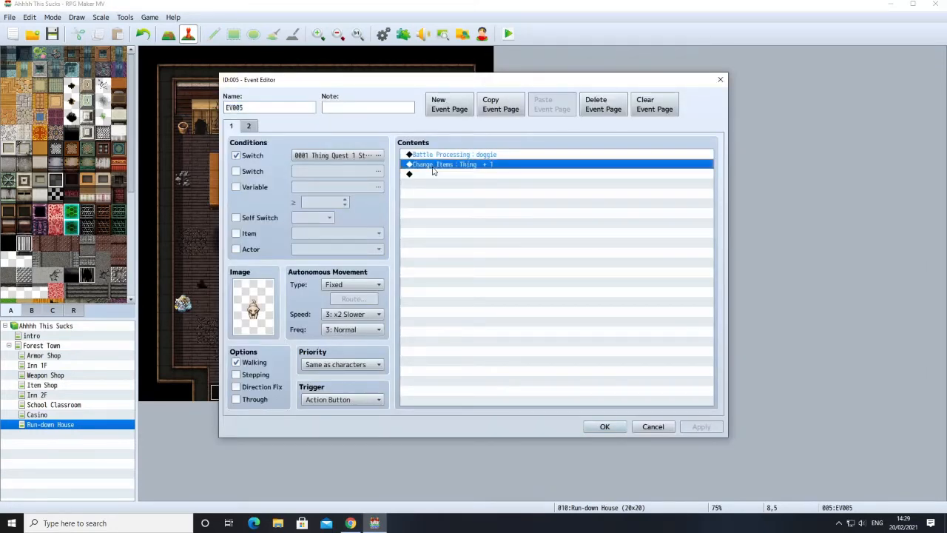
{"action": "right_click", "coordinate": [434, 167]}
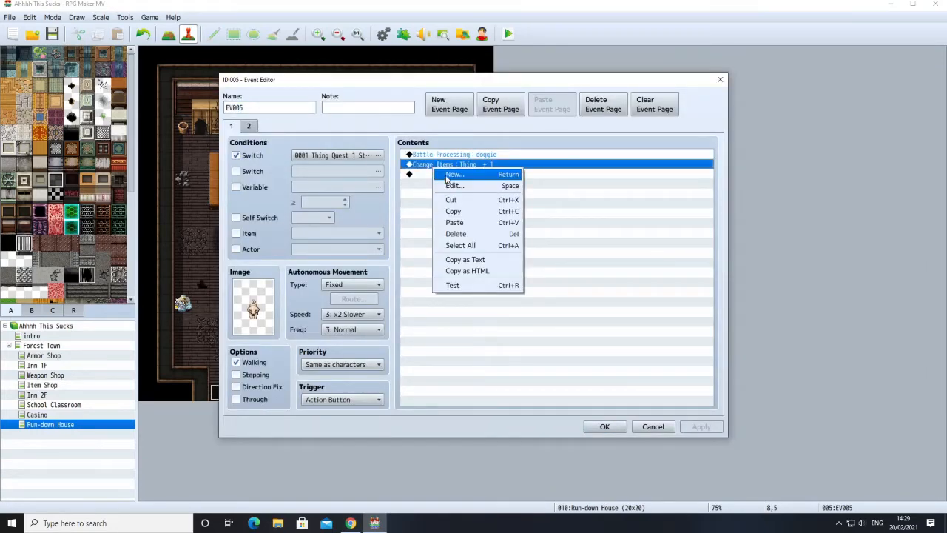
{"action": "left_click", "coordinate": [453, 175]}
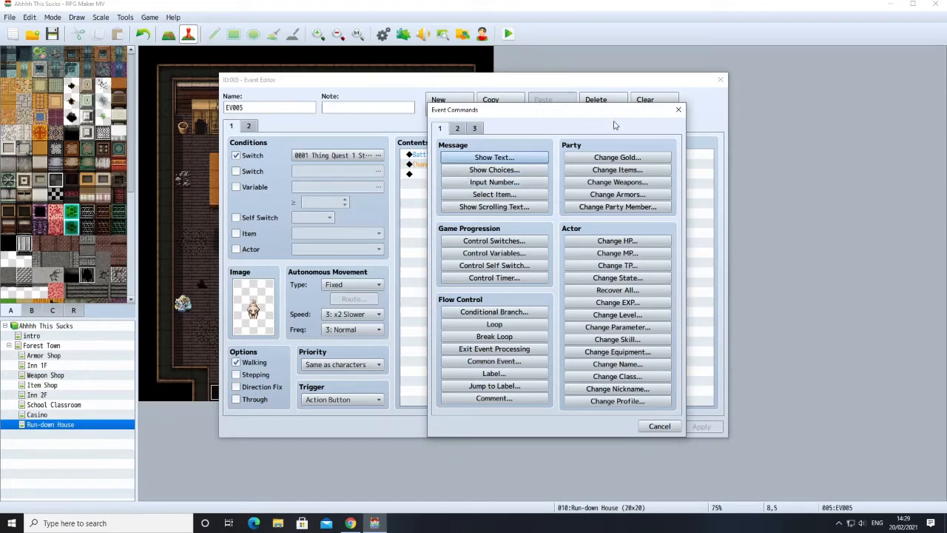
{"action": "left_click", "coordinate": [677, 109]}
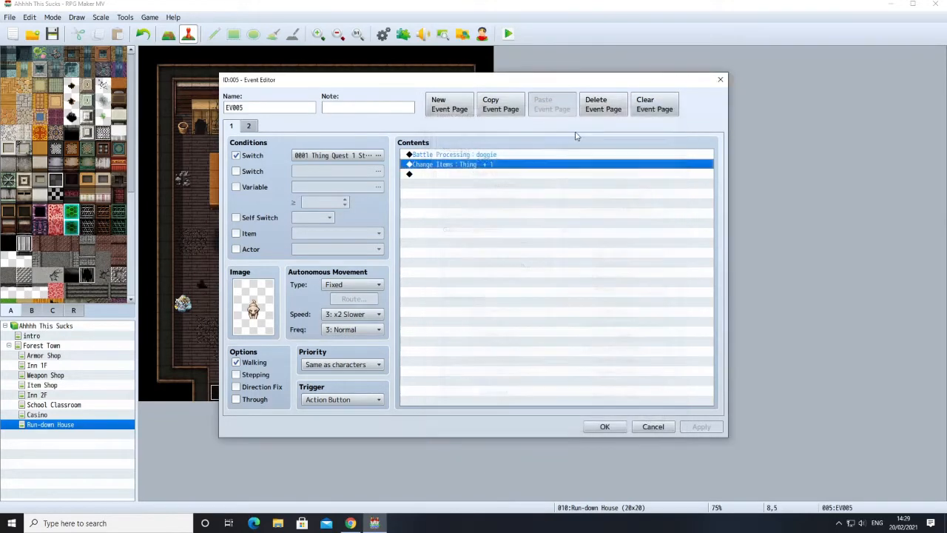
Paste the copied "You Found Thing" text command between the doggie battle and the Change Items command.
{"action": "right_click", "coordinate": [455, 164]}
{"action": "left_click", "coordinate": [482, 215]}
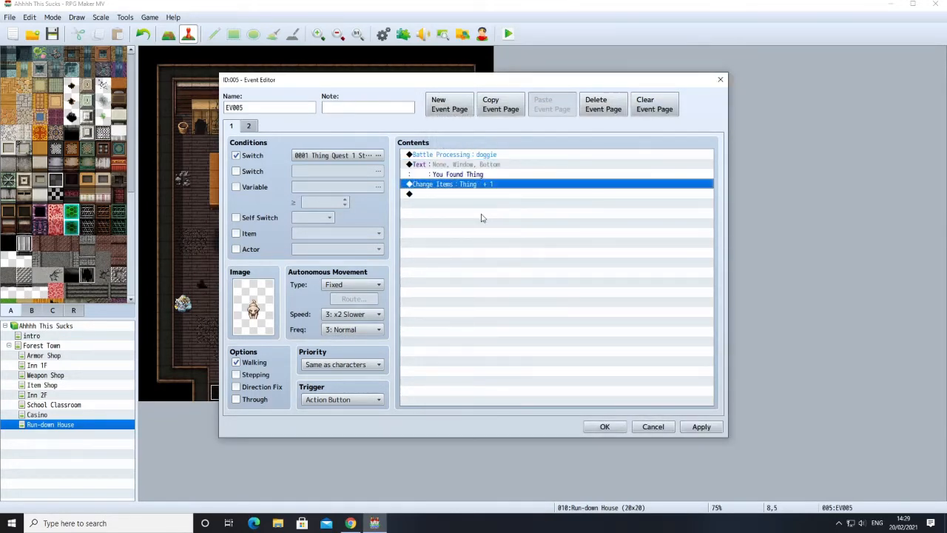
Change the pasted message in the creature's event to "Reward: Thing".
{"action": "left_click", "coordinate": [465, 175]}
{"action": "right_click", "coordinate": [465, 175]}
{"action": "left_click", "coordinate": [456, 165]}
{"action": "right_click", "coordinate": [456, 164]}
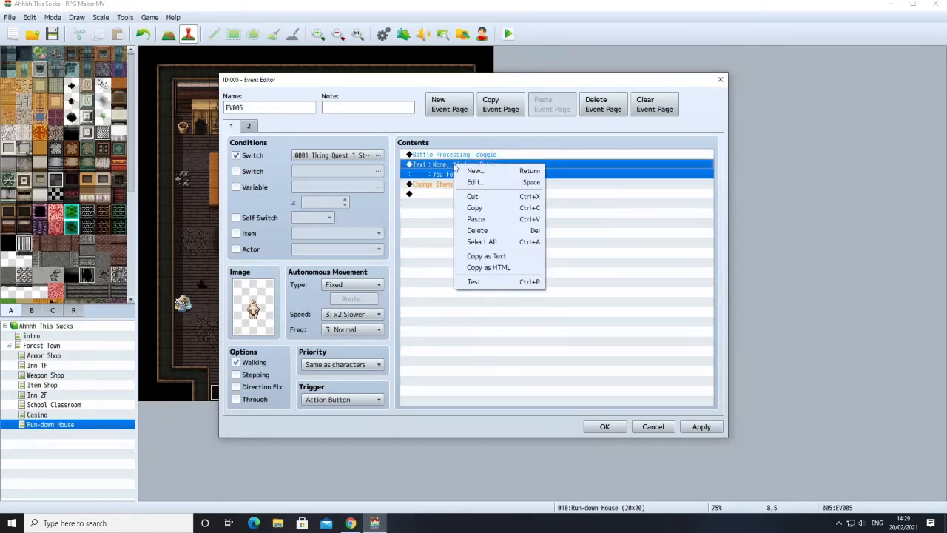
{"action": "left_click", "coordinate": [475, 182]}
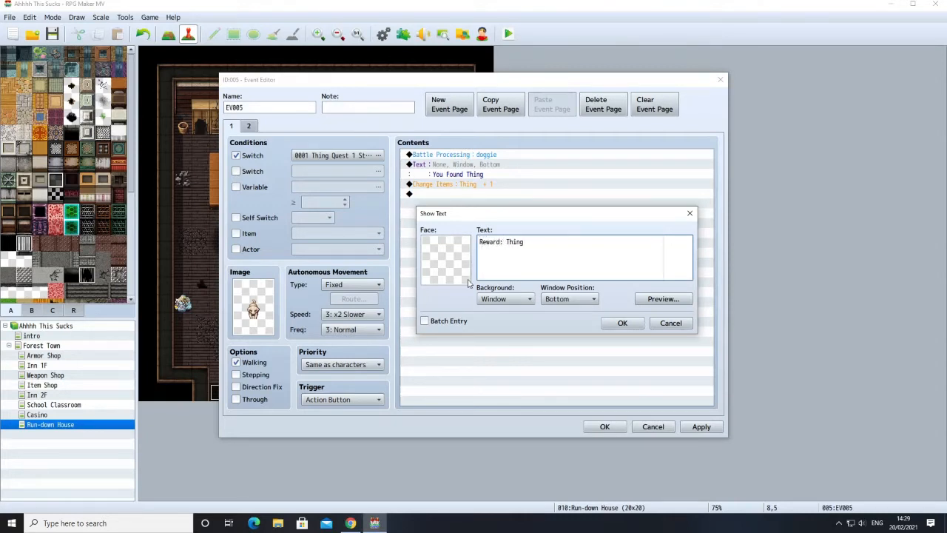
{"action": "left_click", "coordinate": [620, 324]}
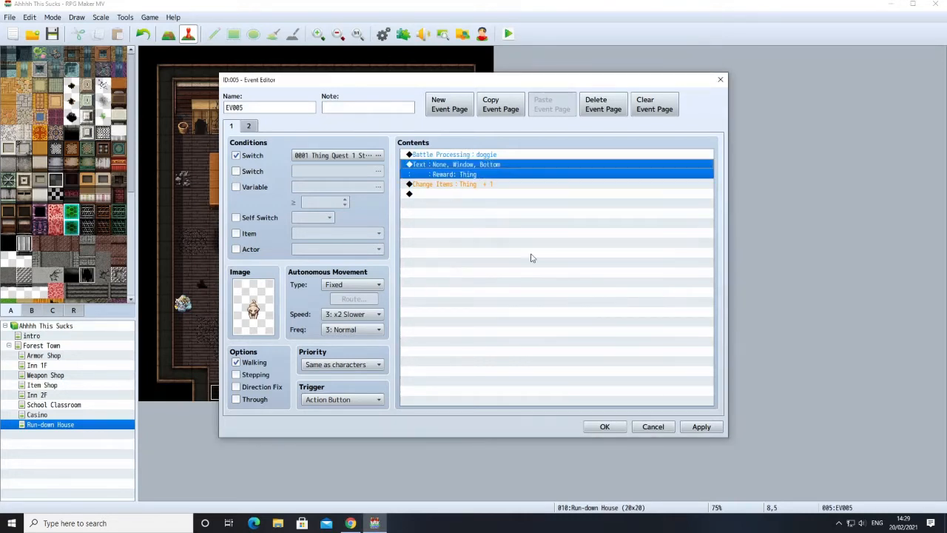
Add a Control Self Switch command after the Change Items command that turns self switch A ON.
{"action": "left_click", "coordinate": [437, 196]}
{"action": "right_click", "coordinate": [438, 197]}
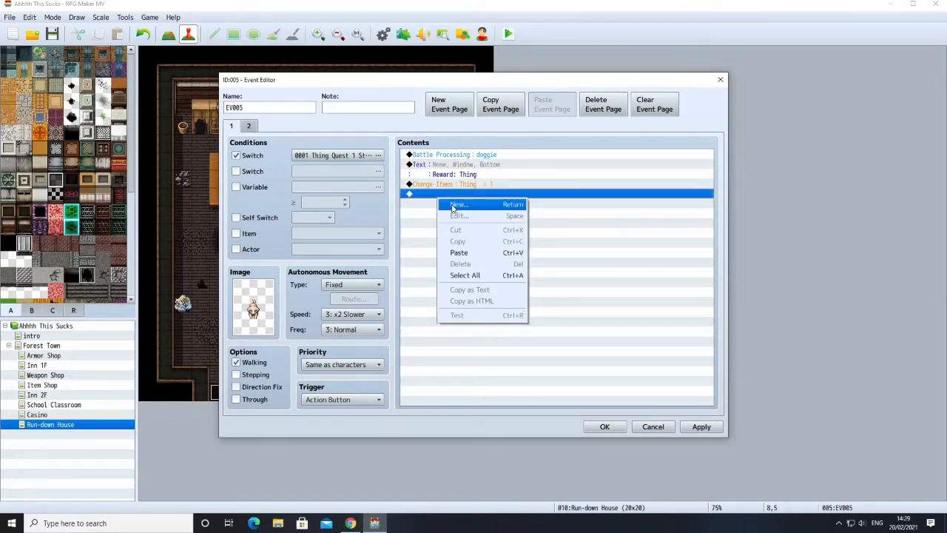
{"action": "left_click", "coordinate": [455, 205]}
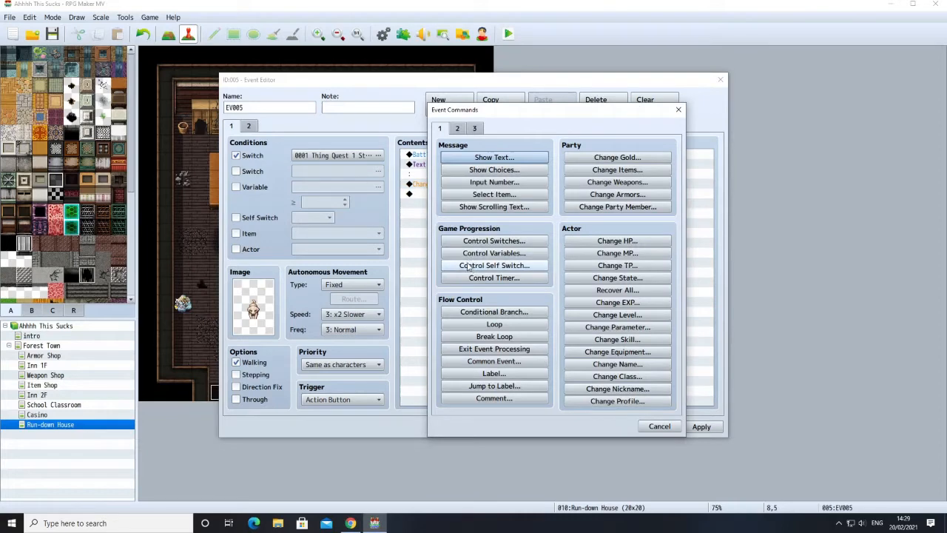
{"action": "left_click", "coordinate": [469, 267]}
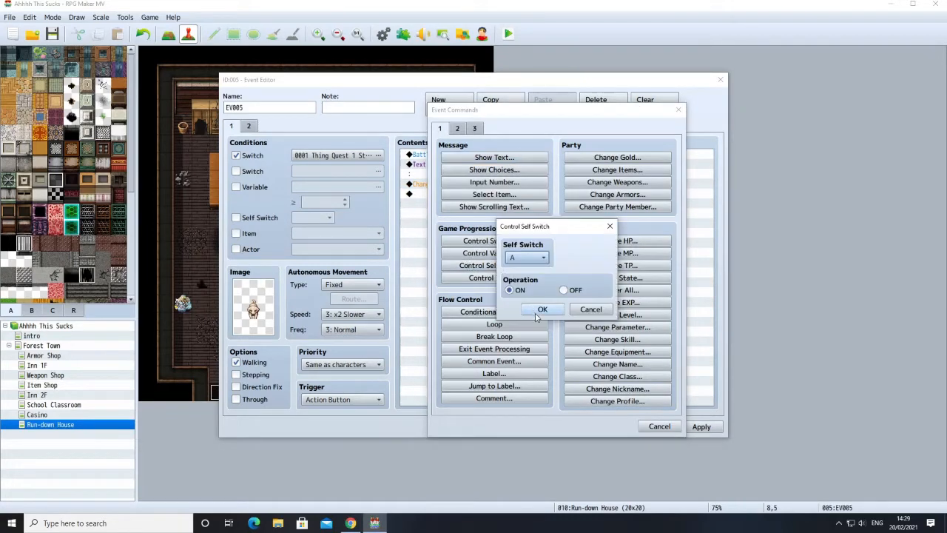
{"action": "left_click", "coordinate": [540, 310]}
Check the self-switch condition on event page 2, and save the creature's event.
{"action": "left_click", "coordinate": [250, 127]}
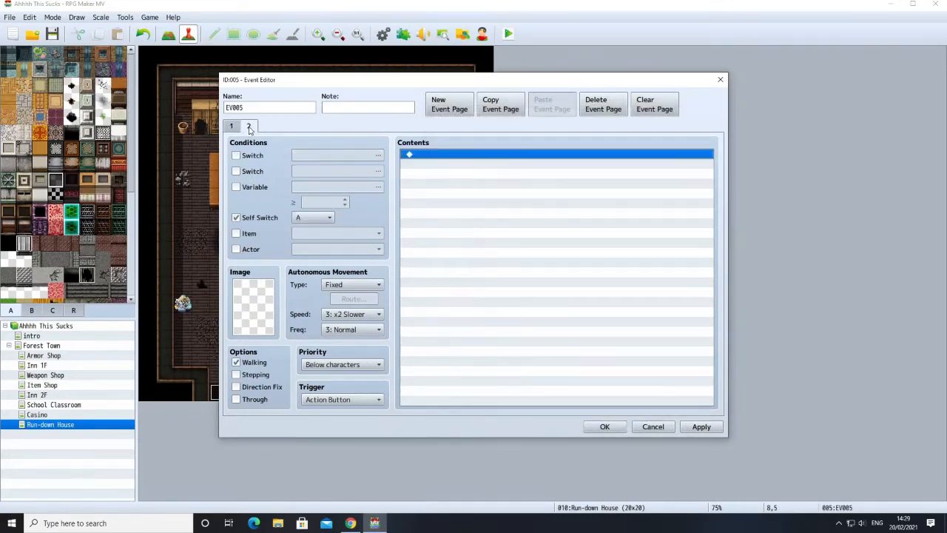
{"action": "left_click", "coordinate": [231, 128]}
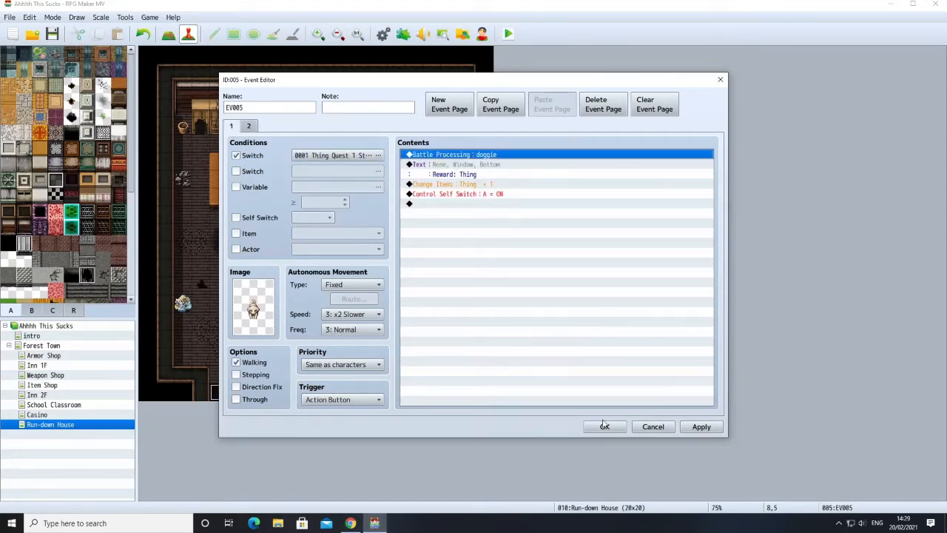
{"action": "left_click", "coordinate": [695, 429]}
{"action": "left_click", "coordinate": [605, 427]}
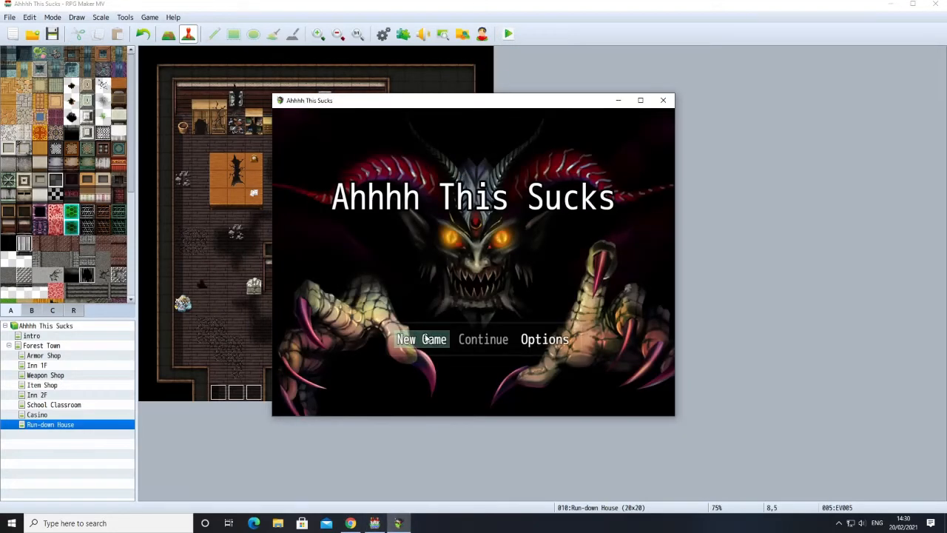
Start a new game in the playtest, talk to the old man and choose Deathknell, Necromancer, as the character.
{"action": "left_click", "coordinate": [425, 338]}
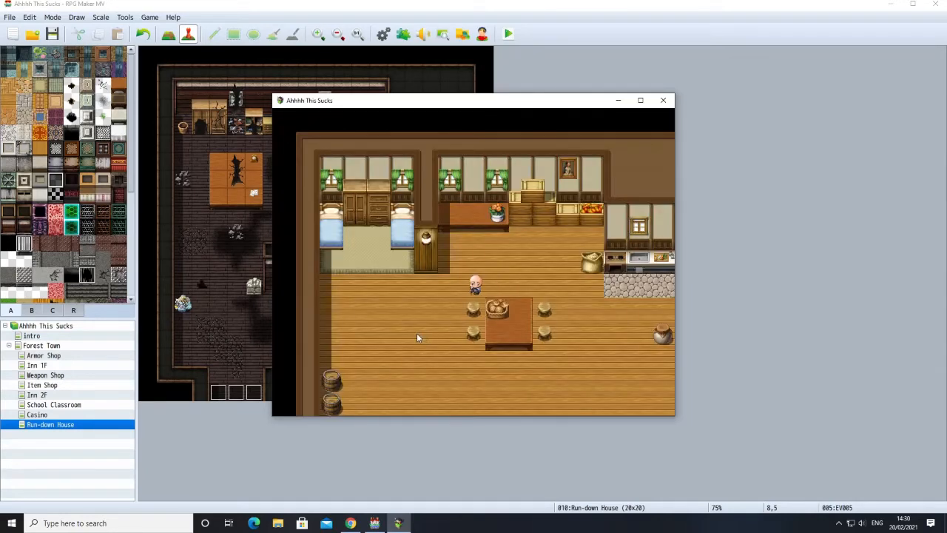
{"action": "left_click", "coordinate": [416, 338]}
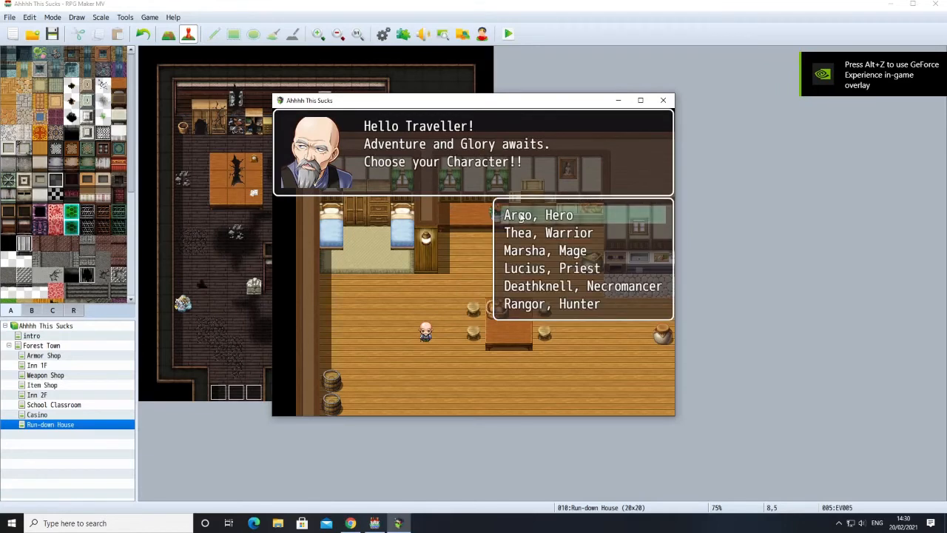
{"action": "left_click", "coordinate": [529, 287]}
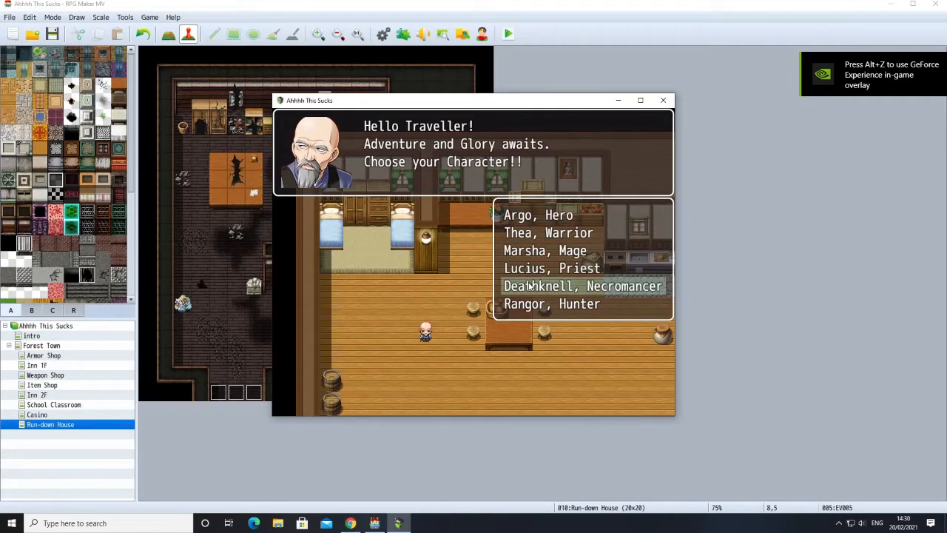
{"action": "left_click", "coordinate": [529, 286]}
Talk to the old man again and read through his dialogue until the scene leaves the house.
{"action": "left_click", "coordinate": [428, 330]}
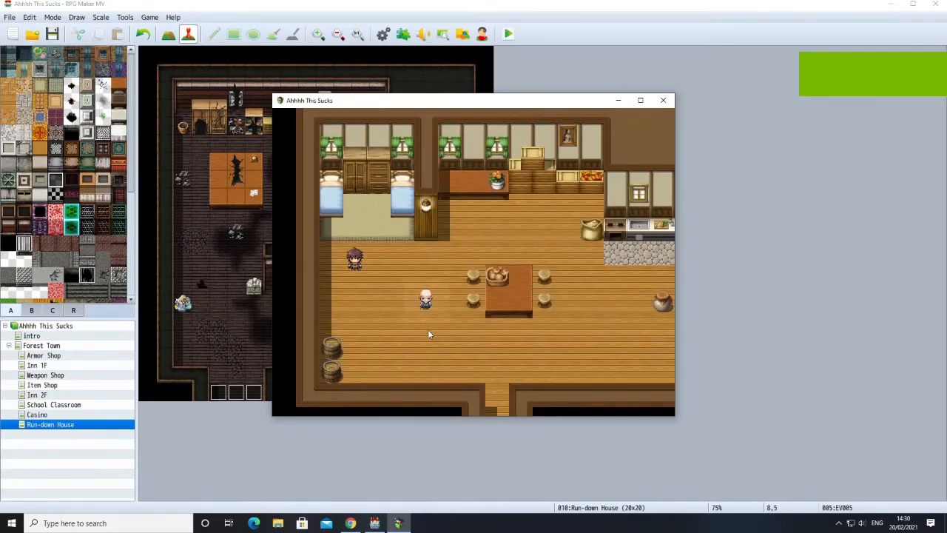
{"action": "left_click", "coordinate": [441, 380]}
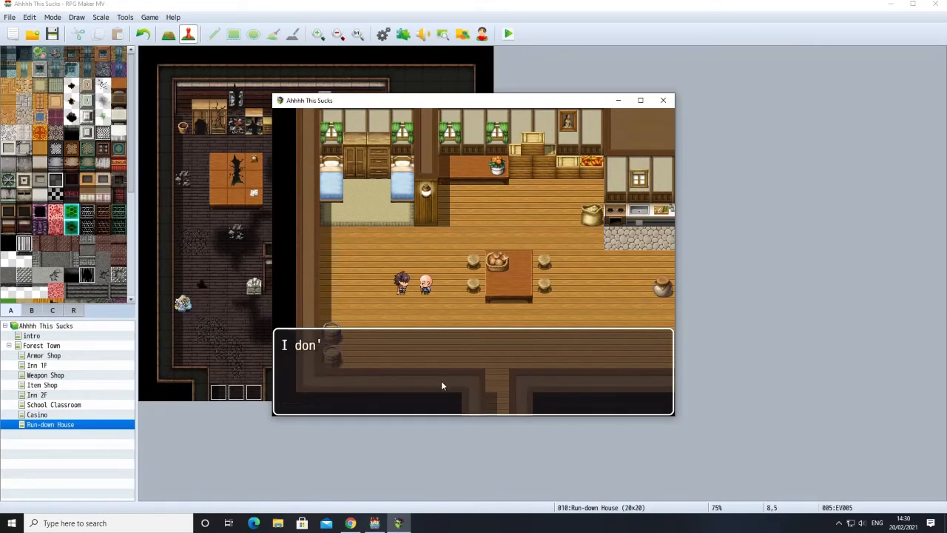
{"action": "left_click", "coordinate": [442, 382]}
{"action": "left_click", "coordinate": [442, 382]}
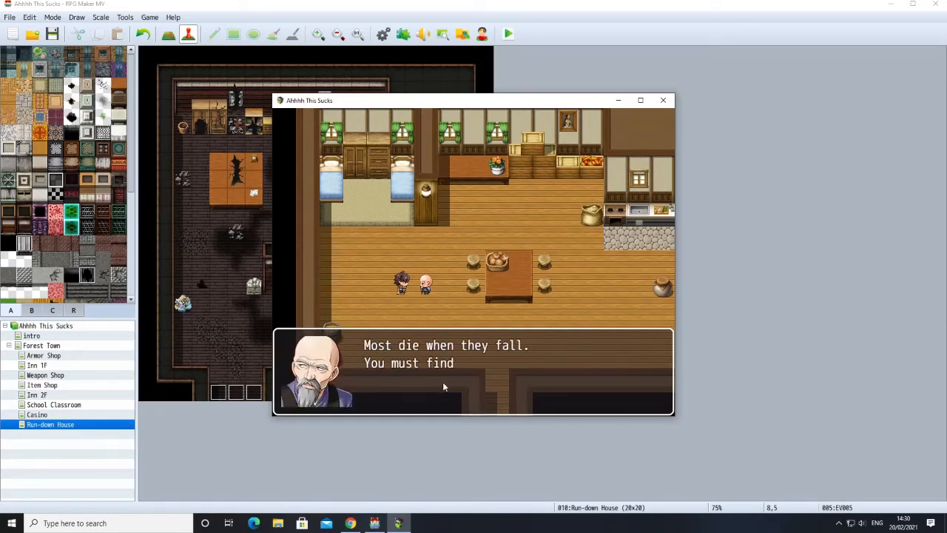
{"action": "left_click", "coordinate": [442, 382]}
{"action": "left_click", "coordinate": [442, 382]}
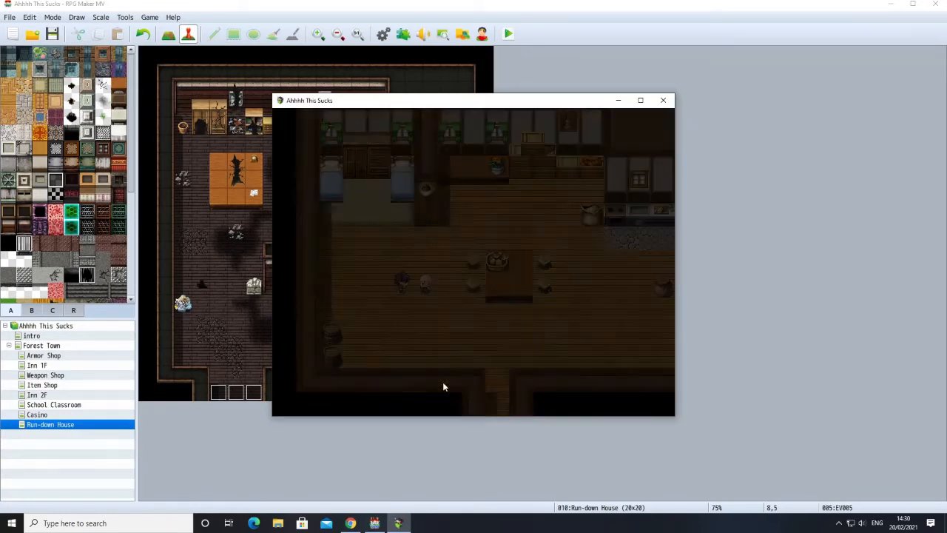
Walk through town into the inn and head for the ground-floor bedroom.
{"action": "left_click", "coordinate": [581, 325]}
{"action": "mouse_move", "coordinate": [581, 325]}
{"action": "left_mouse_down"}
{"action": "mouse_move", "coordinate": [497, 350]}
{"action": "mouse_move", "coordinate": [489, 362]}
{"action": "left_mouse_up"}
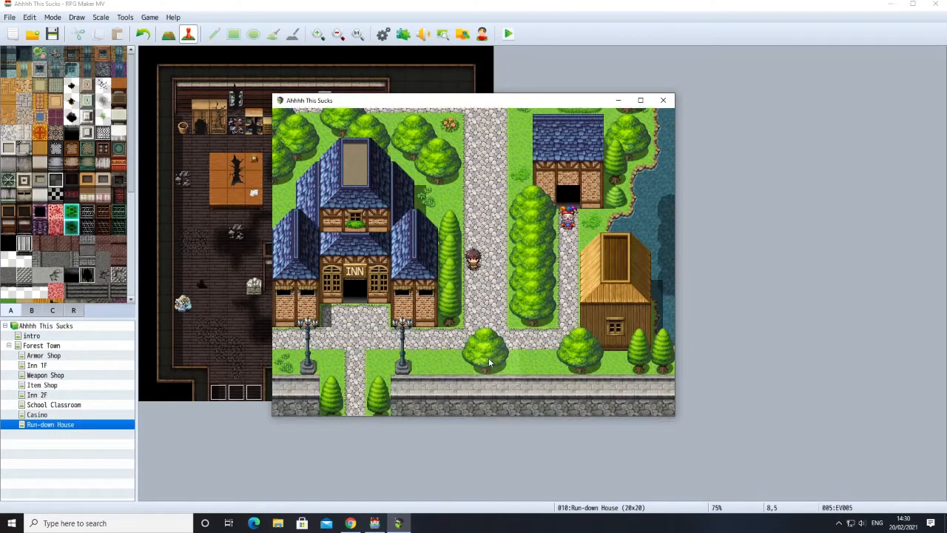
{"action": "left_click", "coordinate": [340, 222]}
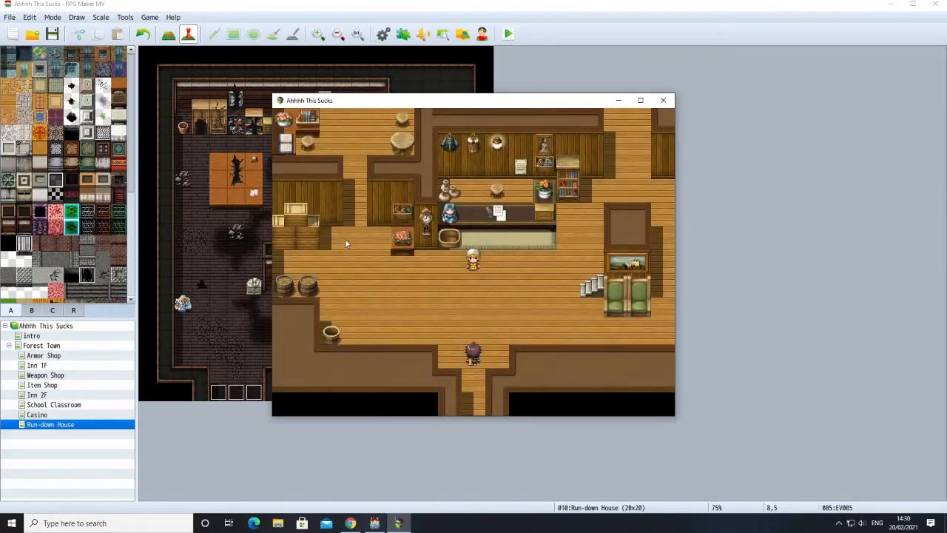
{"action": "left_click", "coordinate": [347, 216]}
Talk to the dark-haired and green-haired characters in the ground-floor bedroom and accept their offers to join.
{"action": "left_click", "coordinate": [400, 212]}
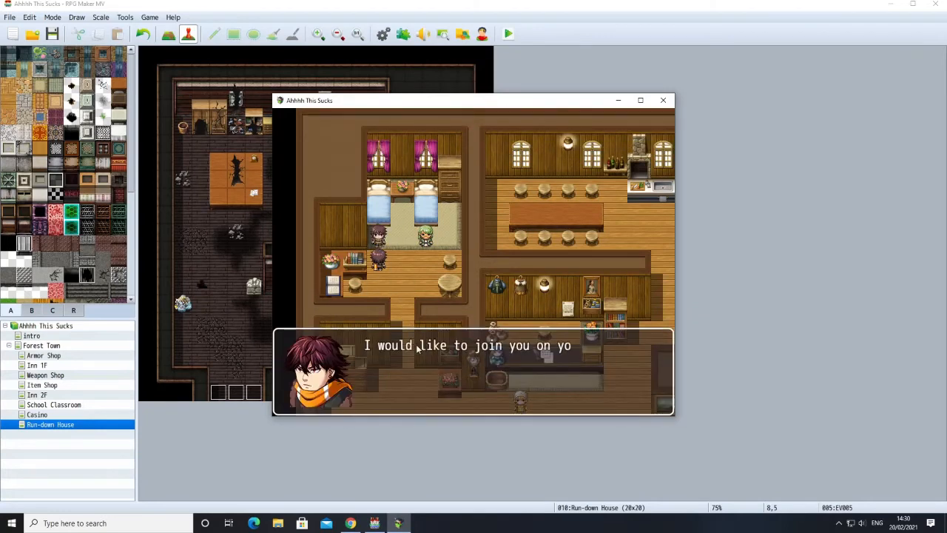
{"action": "left_click", "coordinate": [438, 357]}
{"action": "left_click", "coordinate": [444, 361]}
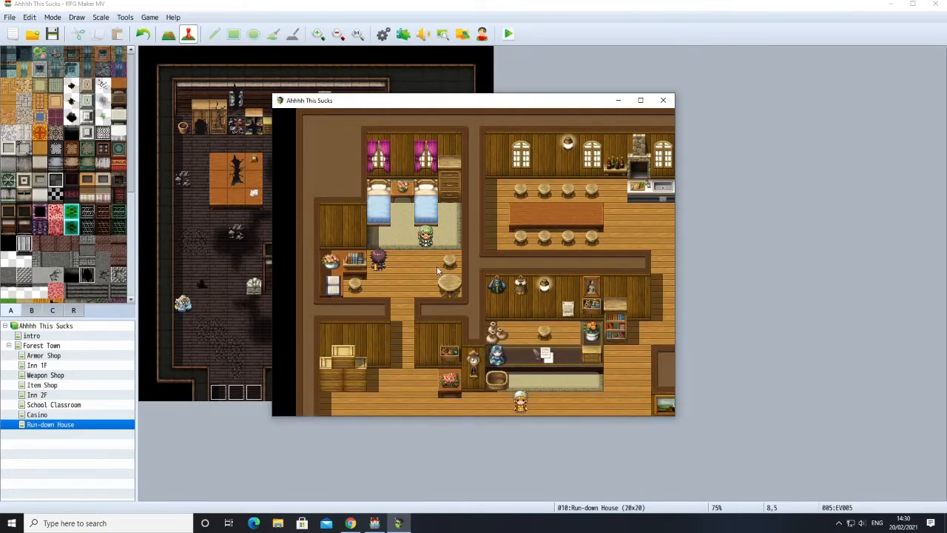
{"action": "left_click", "coordinate": [427, 239]}
{"action": "left_click", "coordinate": [432, 345]}
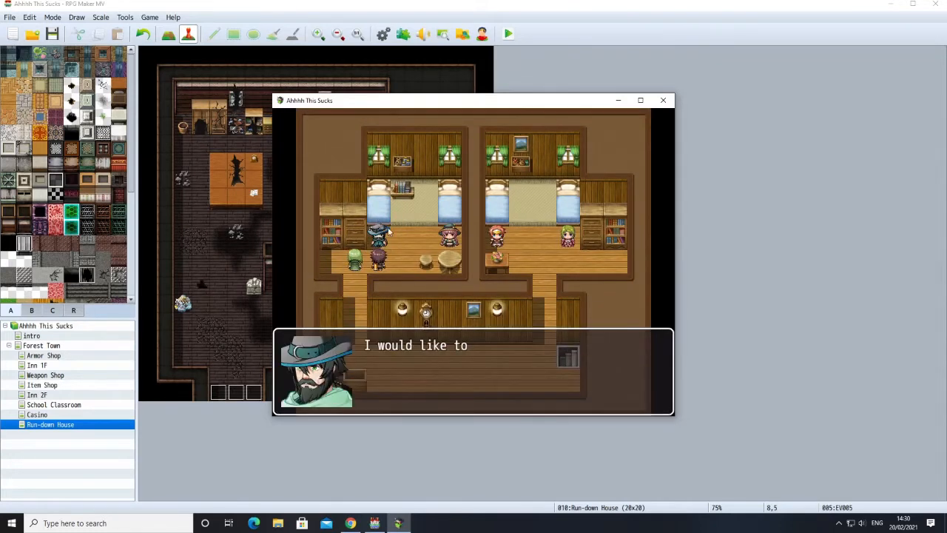
Accept the bearded man in the hat and the pink-haired woman from the first upstairs bedroom into the party.
{"action": "key", "text": "Return"}
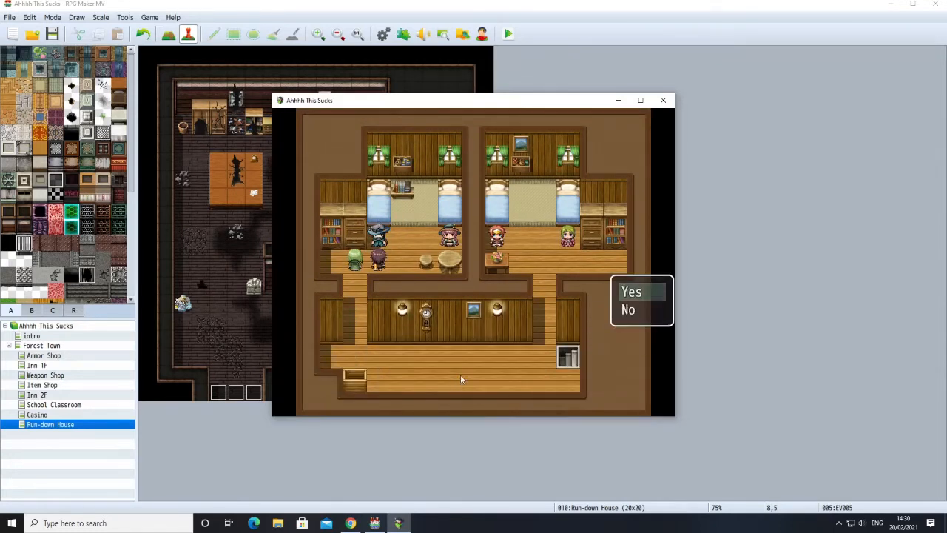
{"action": "left_click", "coordinate": [630, 301]}
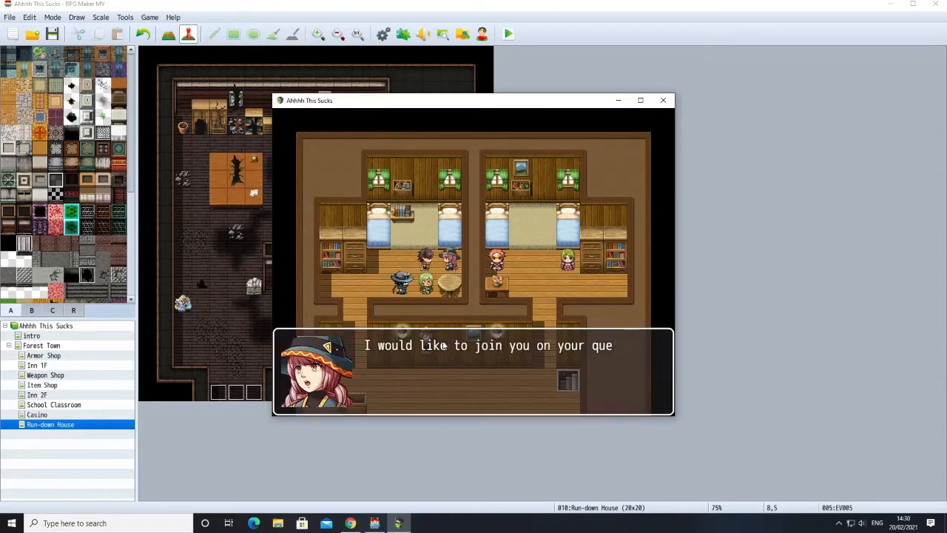
{"action": "left_click", "coordinate": [444, 346]}
{"action": "left_click", "coordinate": [623, 301]}
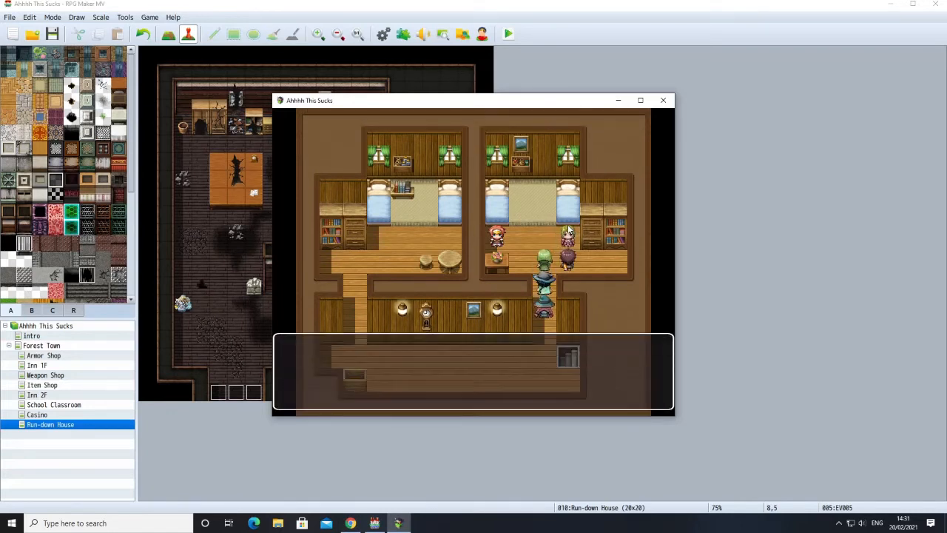
Answer Yes to the join offers of the two characters in the second upstairs bedroom.
{"action": "left_click", "coordinate": [463, 360]}
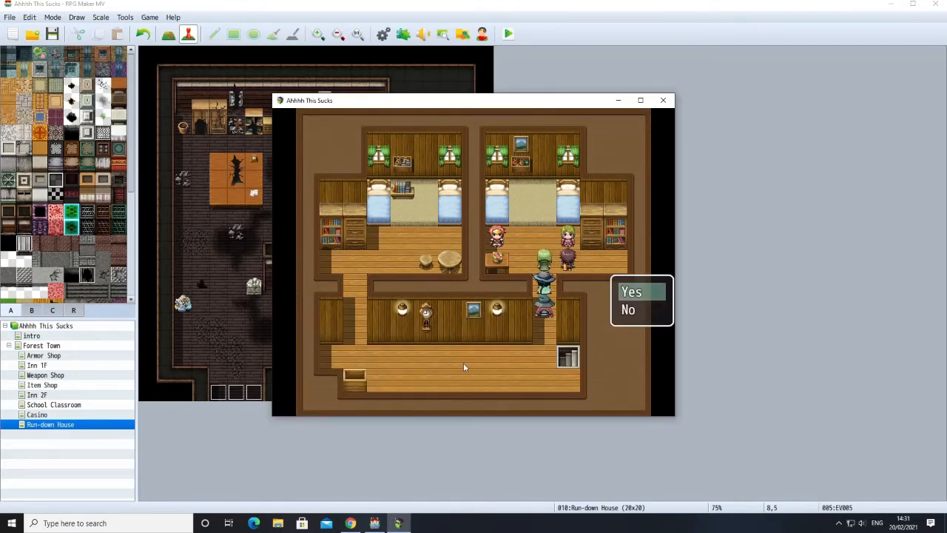
{"action": "left_click", "coordinate": [614, 293]}
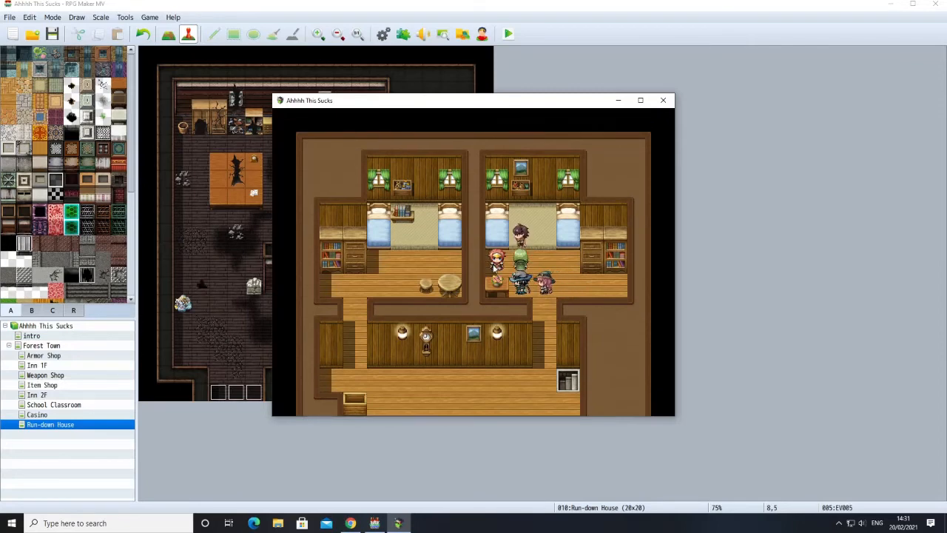
{"action": "left_click", "coordinate": [468, 373]}
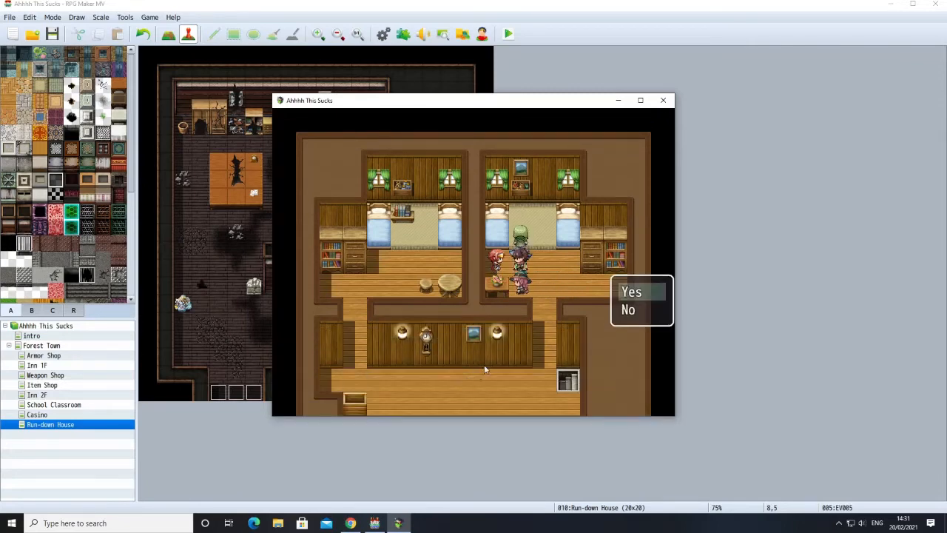
{"action": "left_click", "coordinate": [623, 290]}
Lead the party downstairs, out of the inn and along the road towards the clown's house.
{"action": "left_click", "coordinate": [568, 380]}
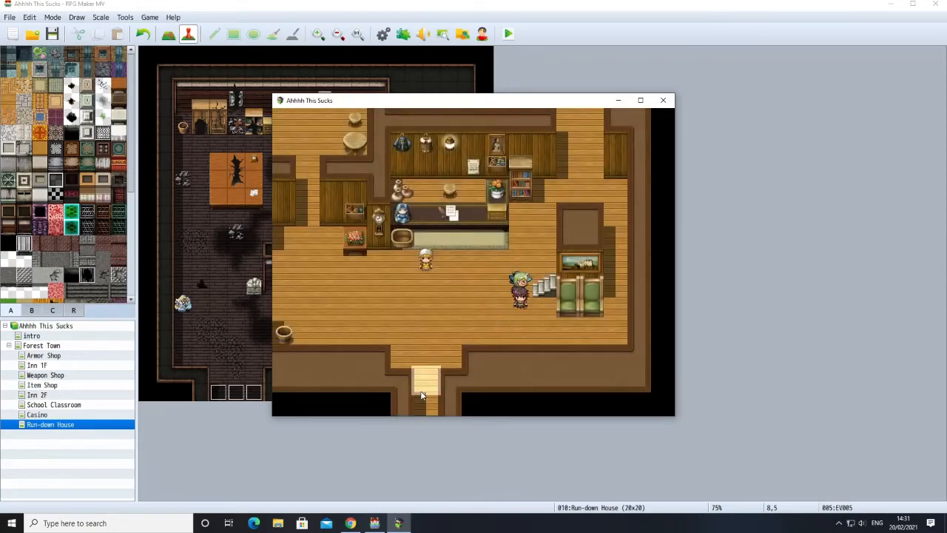
{"action": "left_click", "coordinate": [421, 393]}
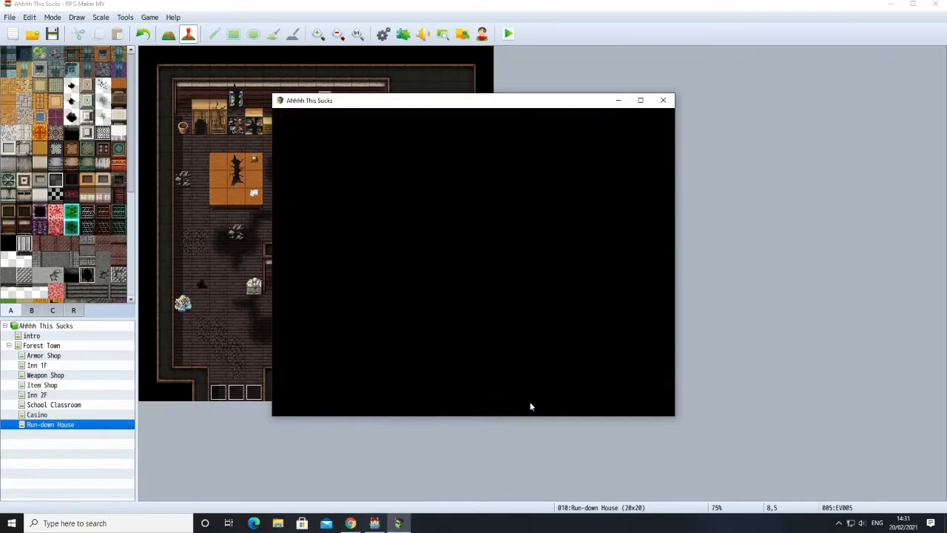
{"action": "left_click", "coordinate": [583, 296]}
{"action": "left_click", "coordinate": [582, 295]}
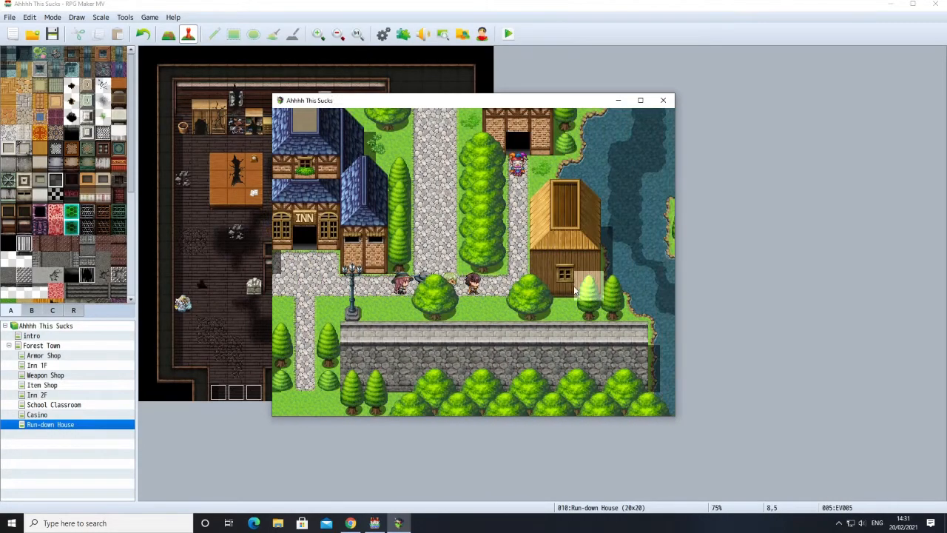
Talk to the clown about the lost Thing and accept the Thing quest with Yes.
{"action": "left_click", "coordinate": [488, 194]}
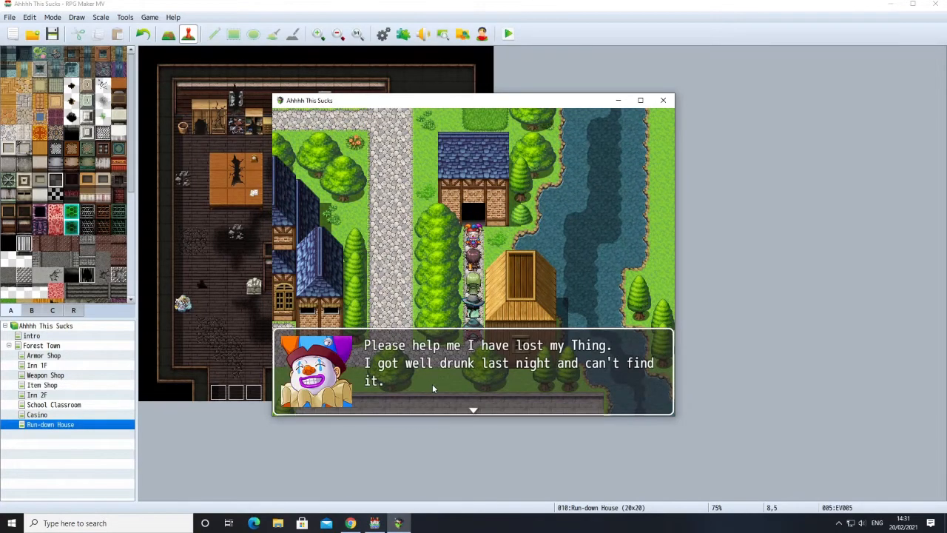
{"action": "left_click", "coordinate": [432, 384]}
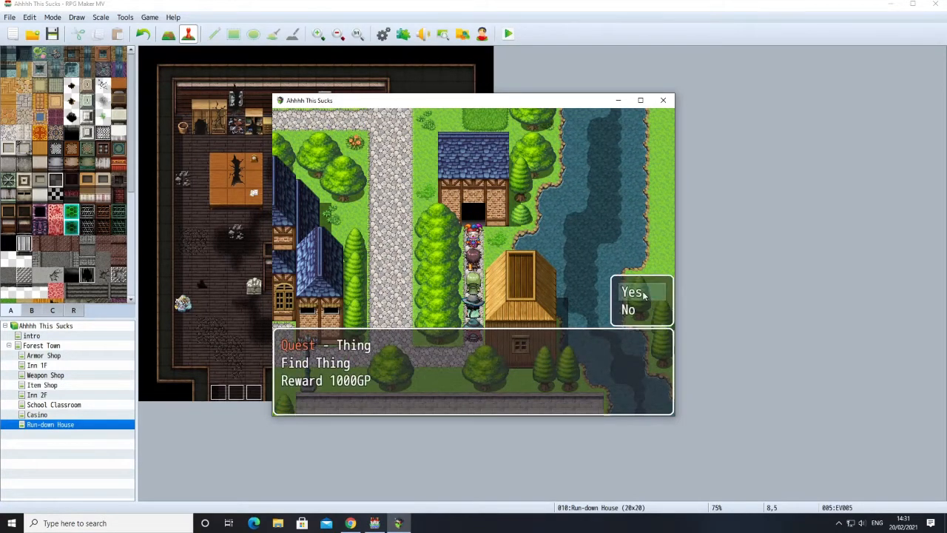
{"action": "left_click", "coordinate": [643, 295]}
{"action": "left_click", "coordinate": [506, 366]}
Lead the party away from the clown's house, back to the main stone road and north past the shops.
{"action": "left_click", "coordinate": [421, 339]}
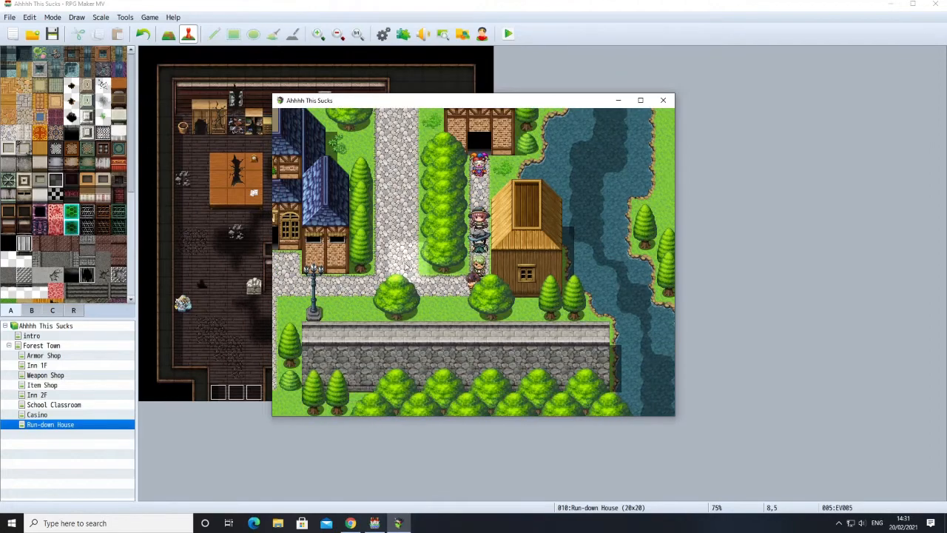
{"action": "left_click", "coordinate": [448, 192]}
{"action": "left_click", "coordinate": [486, 159]}
{"action": "left_click", "coordinate": [476, 156]}
{"action": "left_click", "coordinate": [495, 154]}
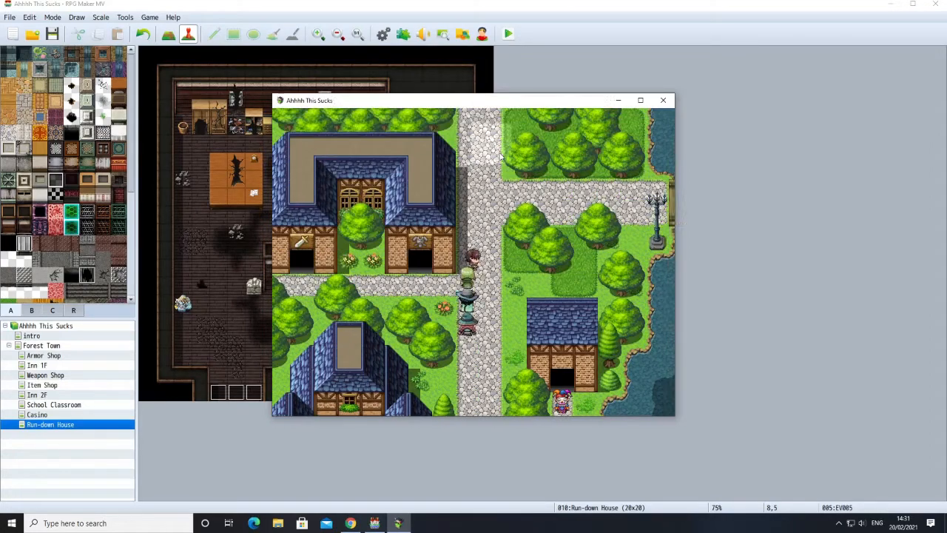
Take the party across the wooden bridge and up the hillside stairs into the run-down house.
{"action": "left_click", "coordinate": [587, 169]}
{"action": "left_click", "coordinate": [668, 241]}
{"action": "left_click", "coordinate": [669, 242]}
{"action": "left_click", "coordinate": [670, 242]}
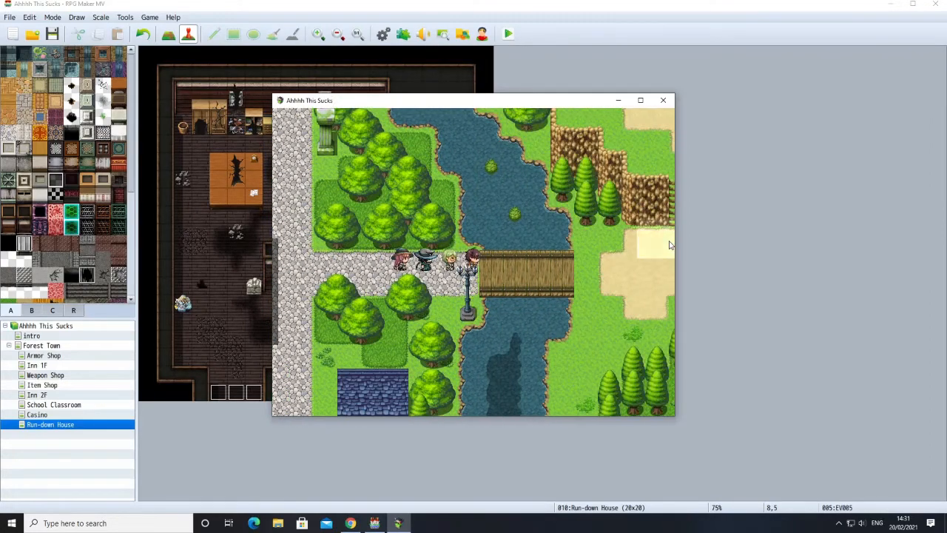
{"action": "left_click", "coordinate": [596, 172]}
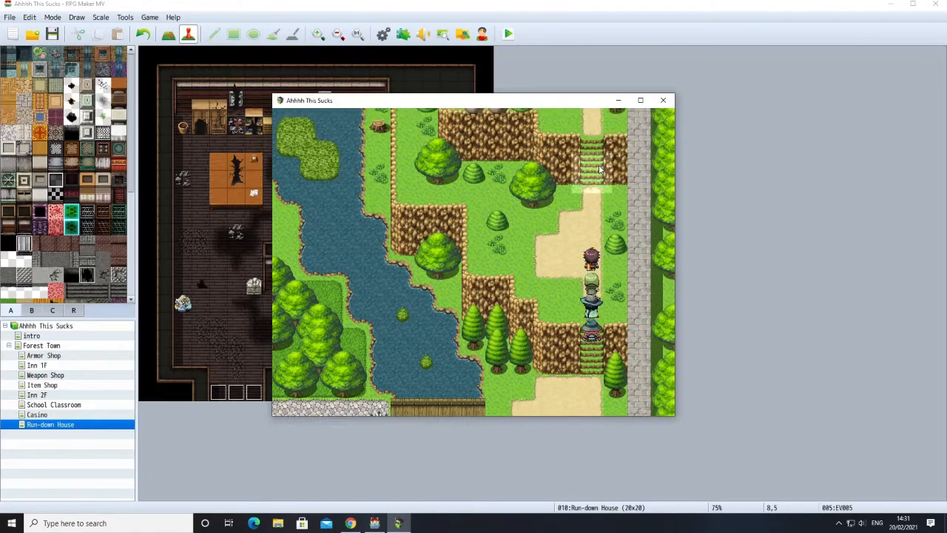
{"action": "left_click", "coordinate": [599, 164]}
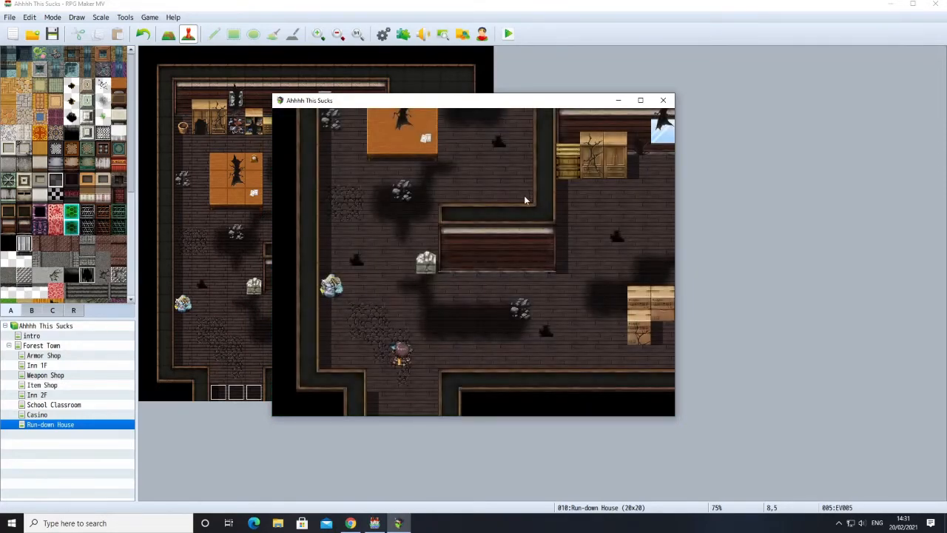
Walk up through the run-down house to the creature by the kitchen table and start the doggie battle.
{"action": "left_click", "coordinate": [454, 164]}
{"action": "left_click", "coordinate": [459, 159]}
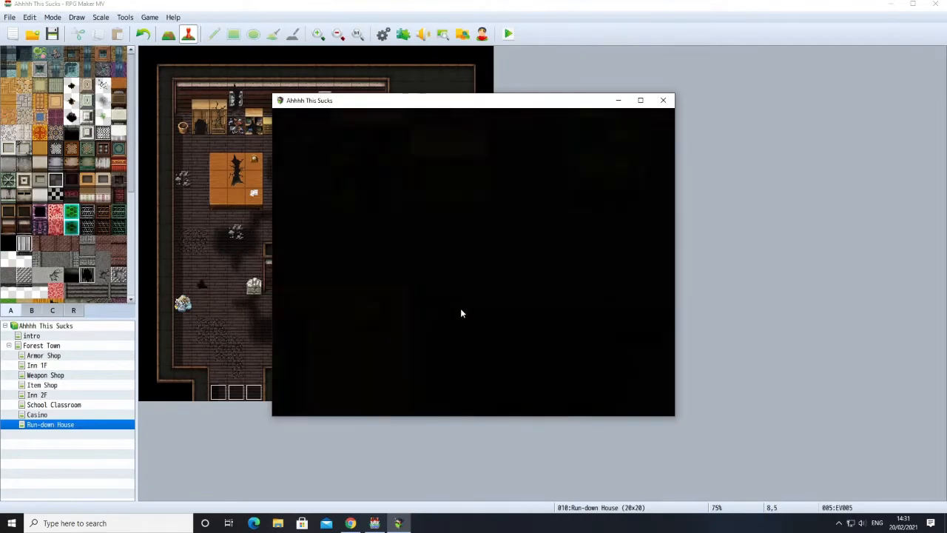
{"action": "left_click", "coordinate": [448, 376]}
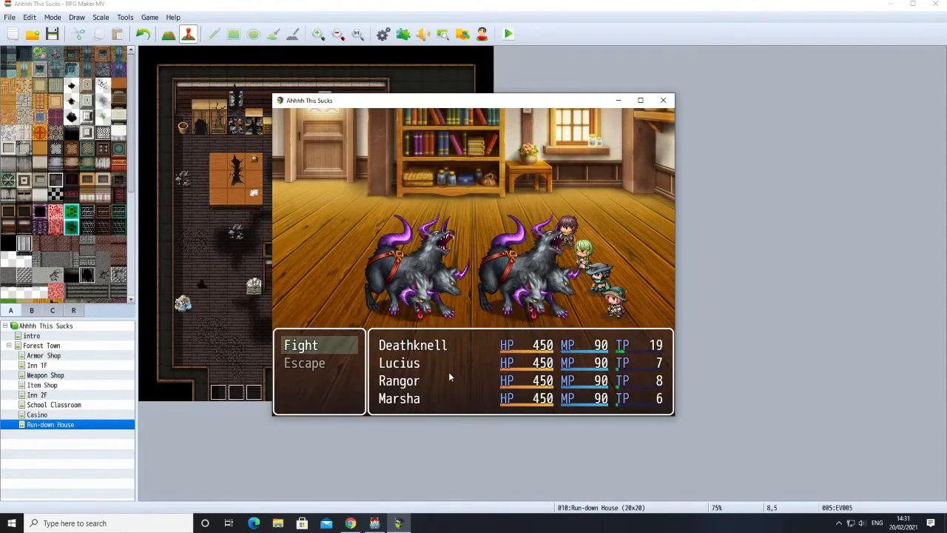
Begin the first round with the first party member summoning the Slime and the second making a normal attack.
{"action": "left_click", "coordinate": [348, 346]}
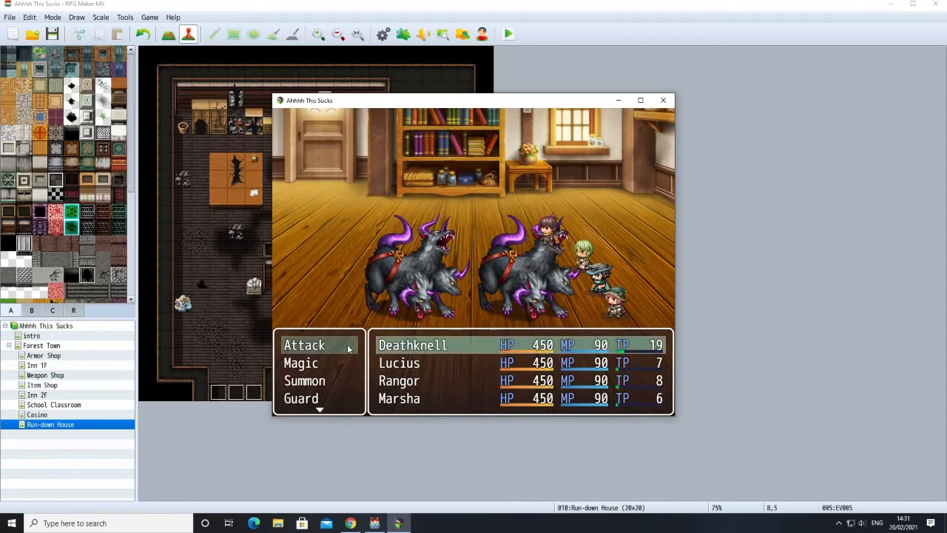
{"action": "double_click", "coordinate": [332, 381]}
{"action": "left_click", "coordinate": [370, 179]}
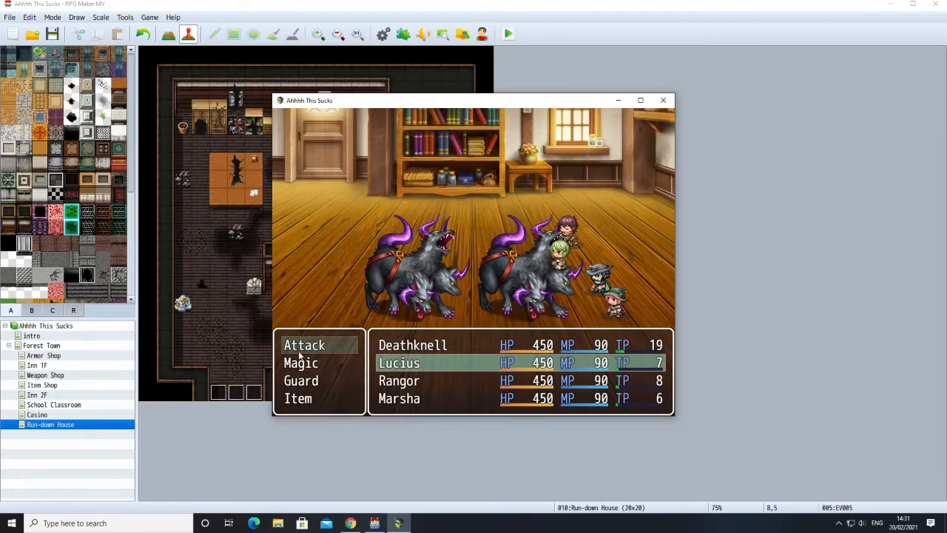
{"action": "key", "text": "Return"}
{"action": "key", "text": "Return"}
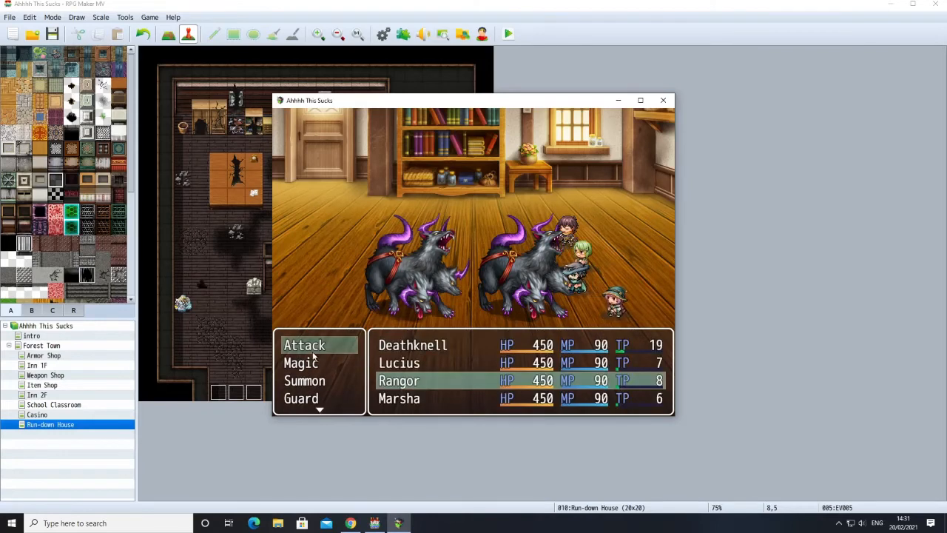
Have the third party member summon the Bat and the fourth cast Fire on Doggie A.
{"action": "left_click", "coordinate": [311, 380]}
{"action": "left_click", "coordinate": [310, 380]}
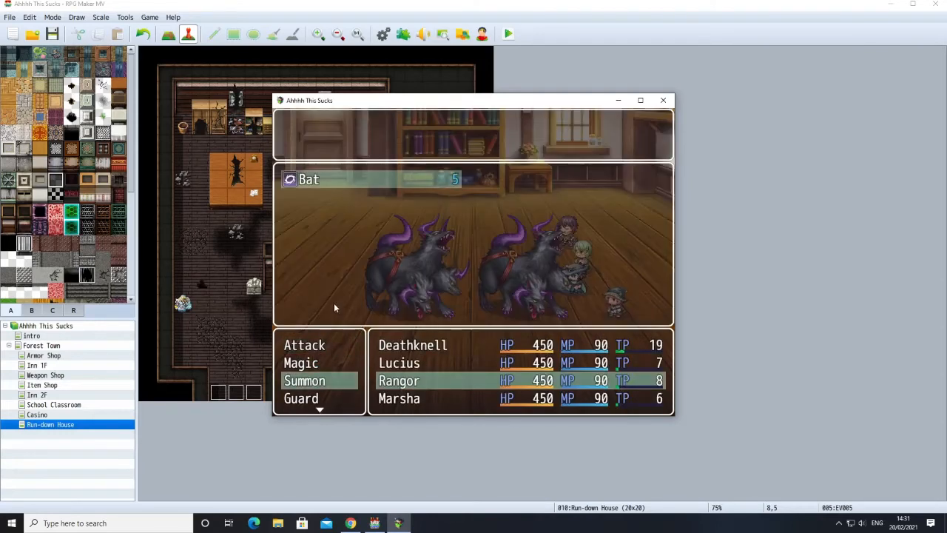
{"action": "left_click", "coordinate": [316, 185]}
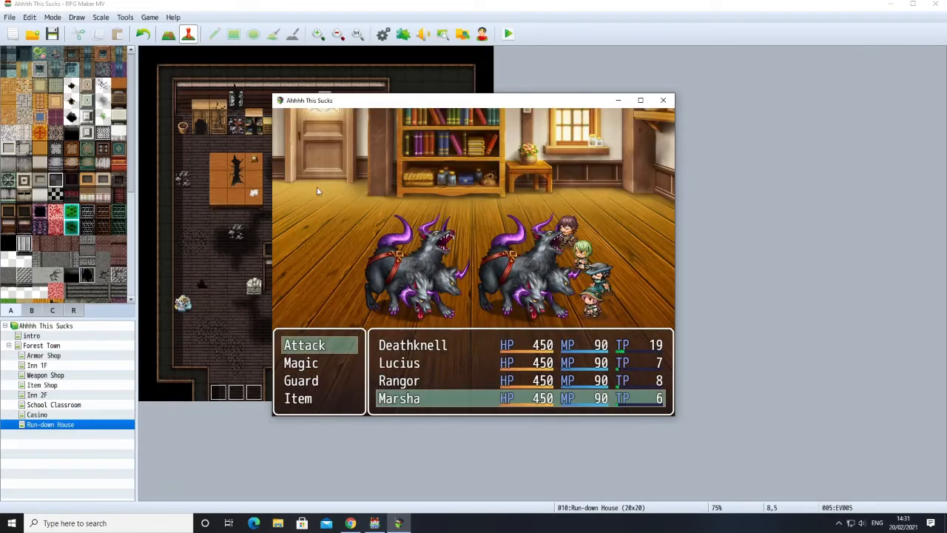
{"action": "left_click", "coordinate": [302, 363]}
{"action": "left_click", "coordinate": [301, 363]}
{"action": "left_click", "coordinate": [361, 176]}
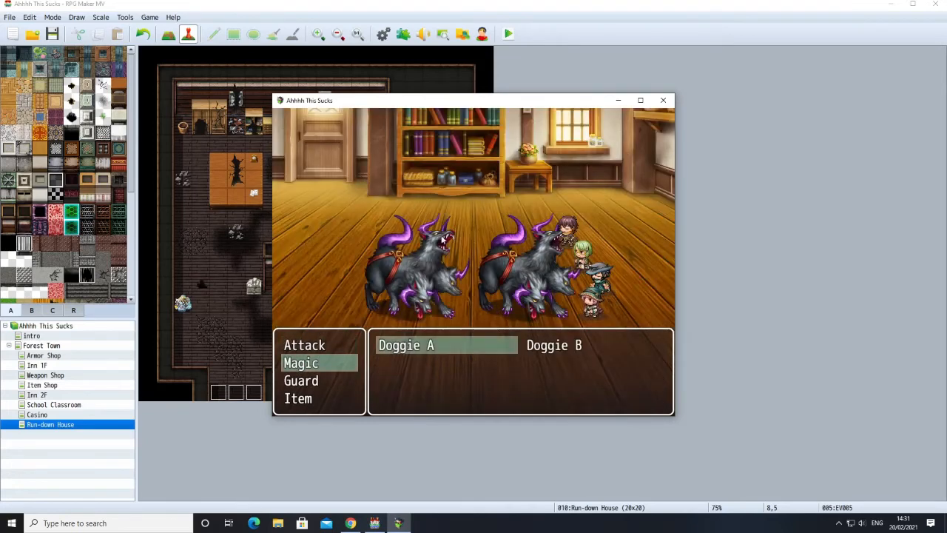
{"action": "left_click", "coordinate": [448, 343]}
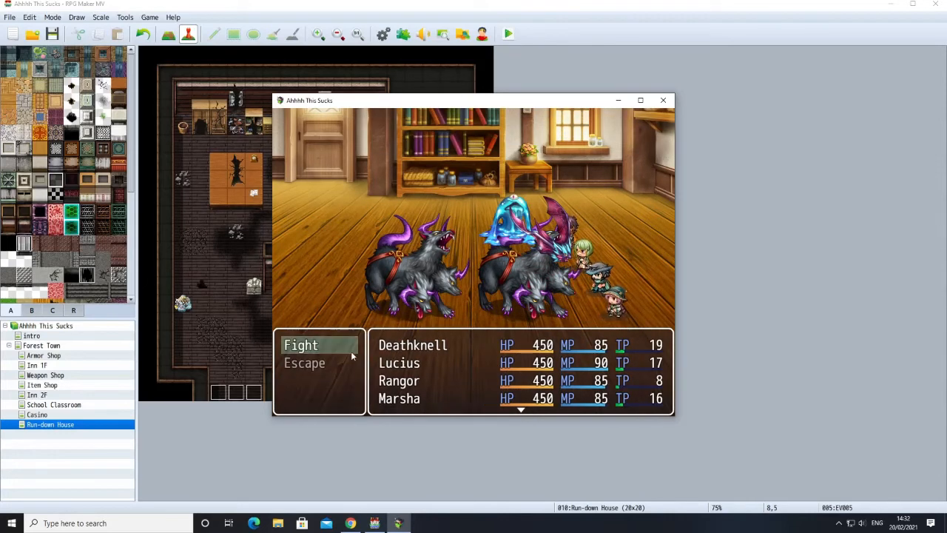
Start the second round by having the first party member cast Fire on Doggie A.
{"action": "left_click", "coordinate": [350, 351]}
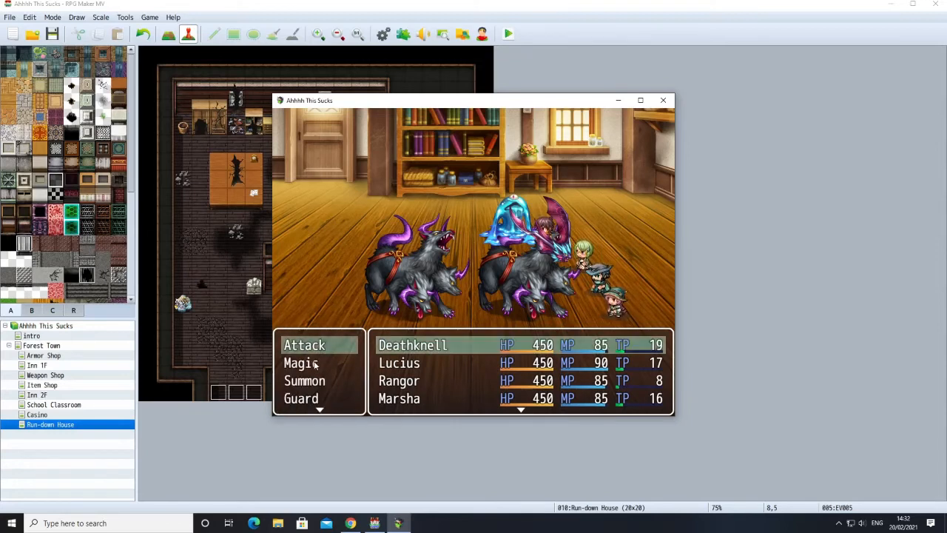
{"action": "left_click", "coordinate": [320, 362]}
{"action": "left_click", "coordinate": [326, 360]}
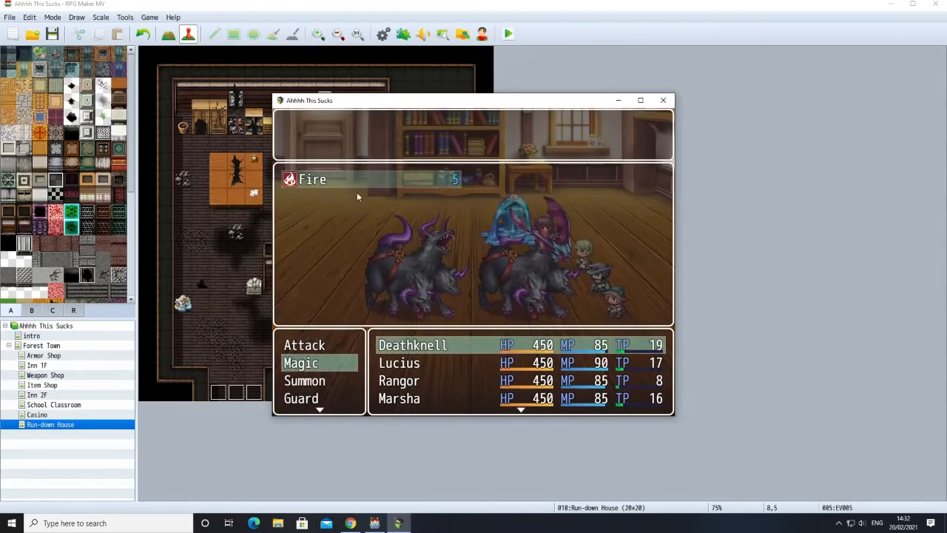
{"action": "left_click", "coordinate": [341, 178]}
{"action": "left_click", "coordinate": [416, 345]}
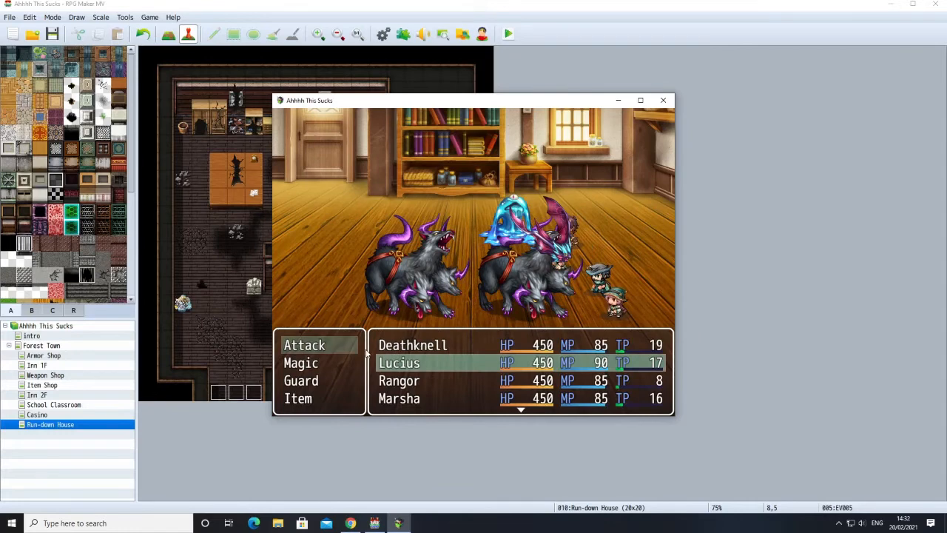
Have the second party member cast Holy light on Doggie A.
{"action": "left_click", "coordinate": [318, 362]}
{"action": "left_click", "coordinate": [318, 363]}
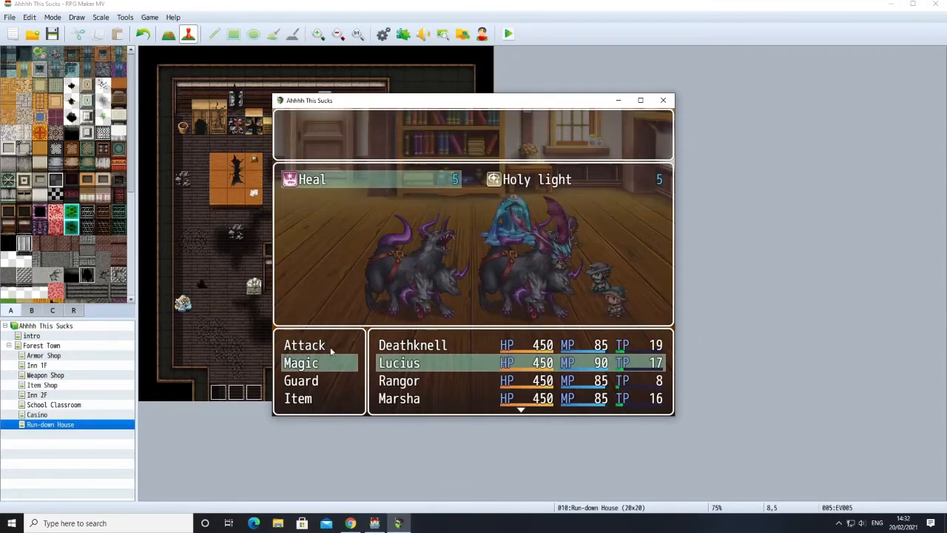
{"action": "left_click", "coordinate": [509, 186]}
{"action": "left_click", "coordinate": [509, 187]}
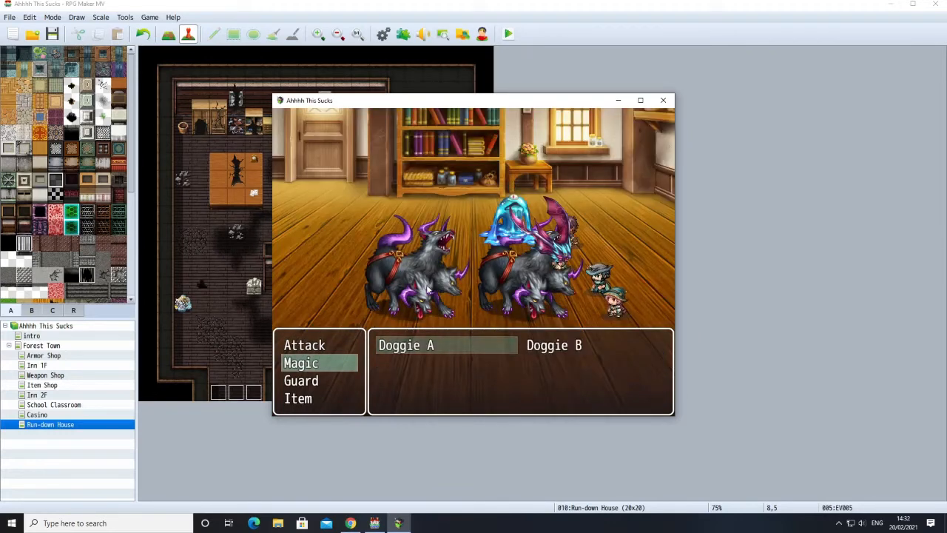
{"action": "left_click", "coordinate": [433, 340]}
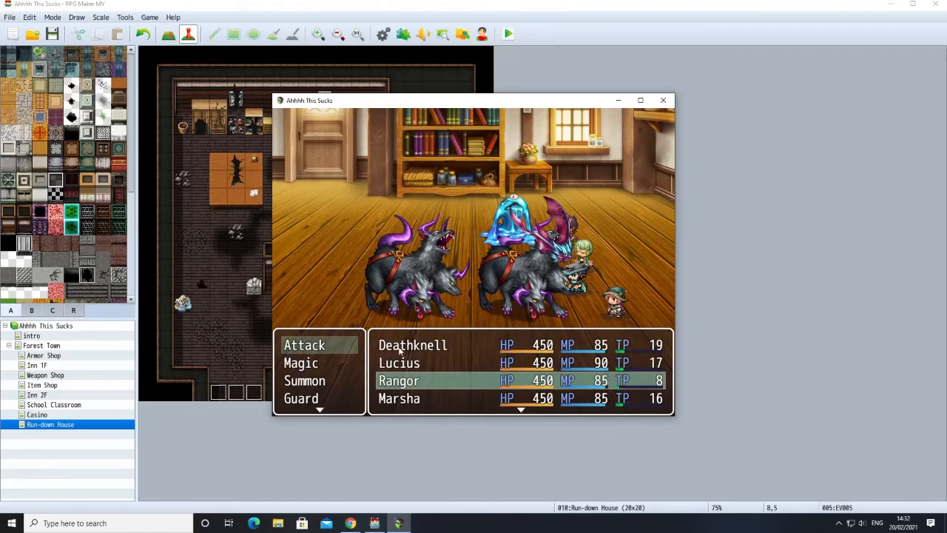
Check the third party member's magic list, back out and choose a normal attack instead.
{"action": "left_click", "coordinate": [301, 358]}
{"action": "right_click", "coordinate": [306, 232]}
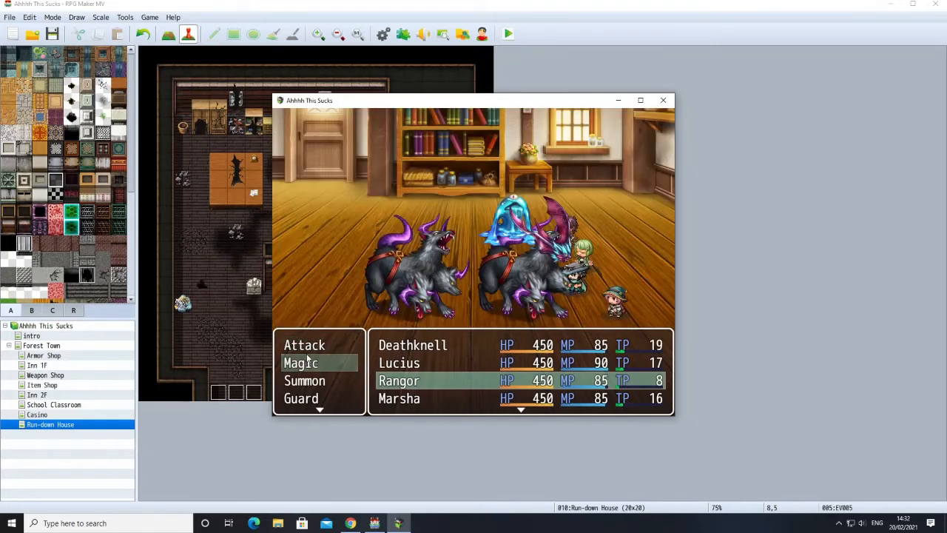
{"action": "key", "text": "Up"}
{"action": "key", "text": "Return"}
{"action": "key", "text": "Return"}
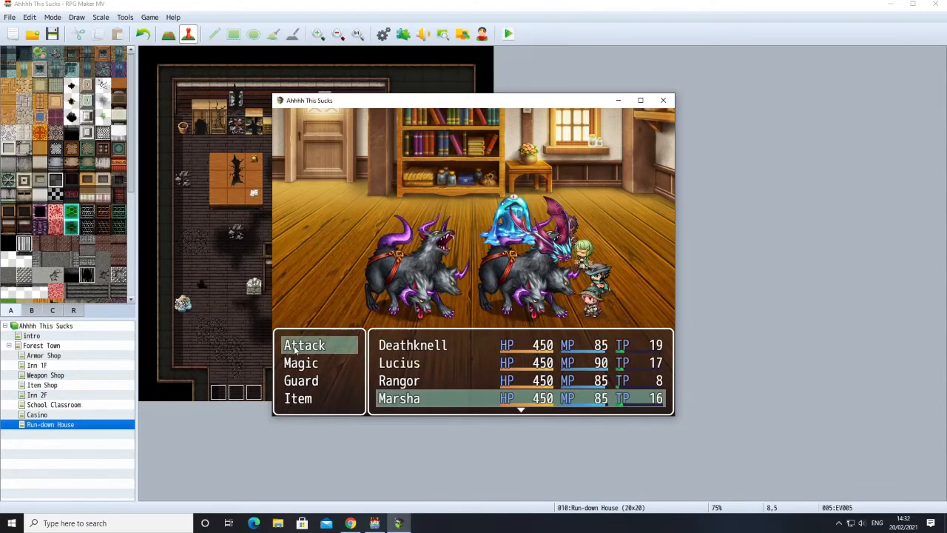
Have the fourth party member cast Fire and the Slime cast Blast, both on Doggie A.
{"action": "left_click", "coordinate": [301, 364]}
{"action": "left_click", "coordinate": [300, 364]}
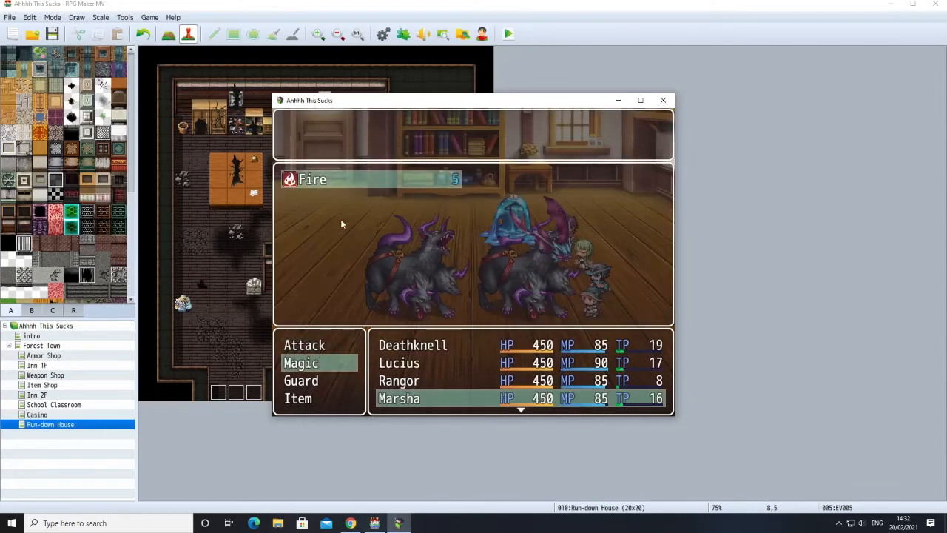
{"action": "left_click", "coordinate": [344, 180]}
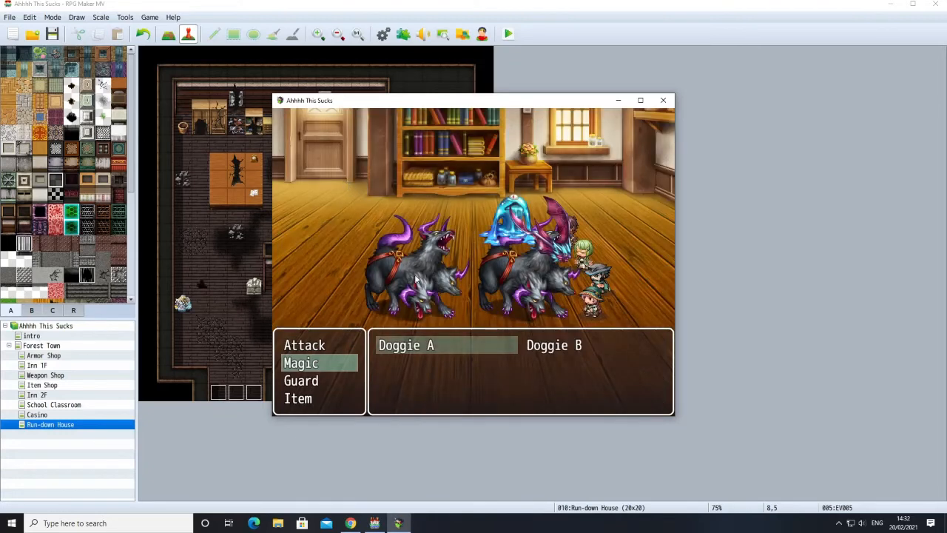
{"action": "left_click", "coordinate": [437, 346]}
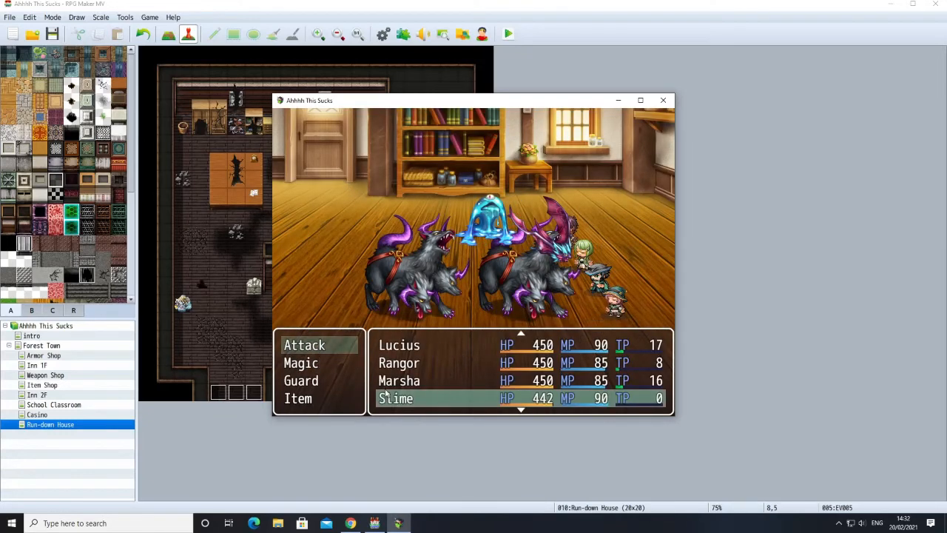
{"action": "left_click", "coordinate": [320, 362]}
{"action": "left_click", "coordinate": [319, 362]}
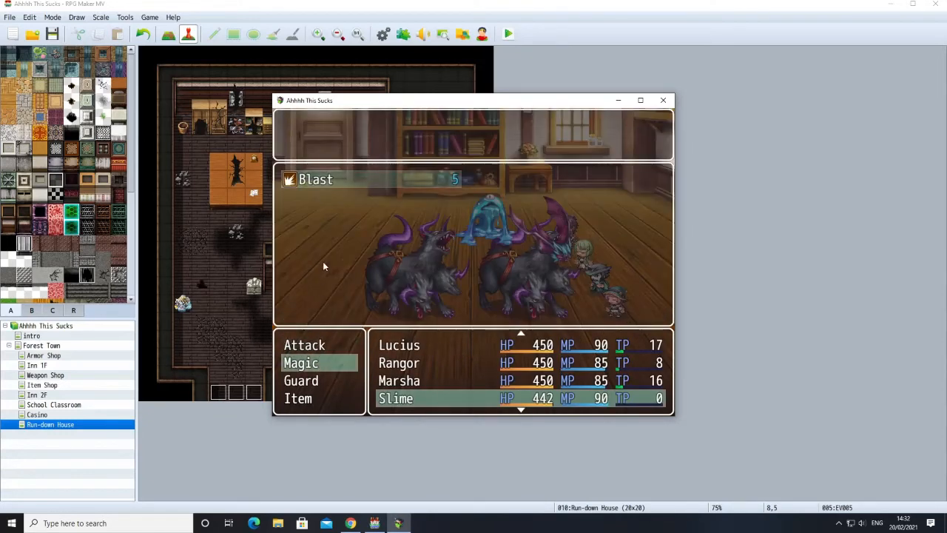
{"action": "left_click", "coordinate": [334, 182]}
{"action": "left_click", "coordinate": [387, 345]}
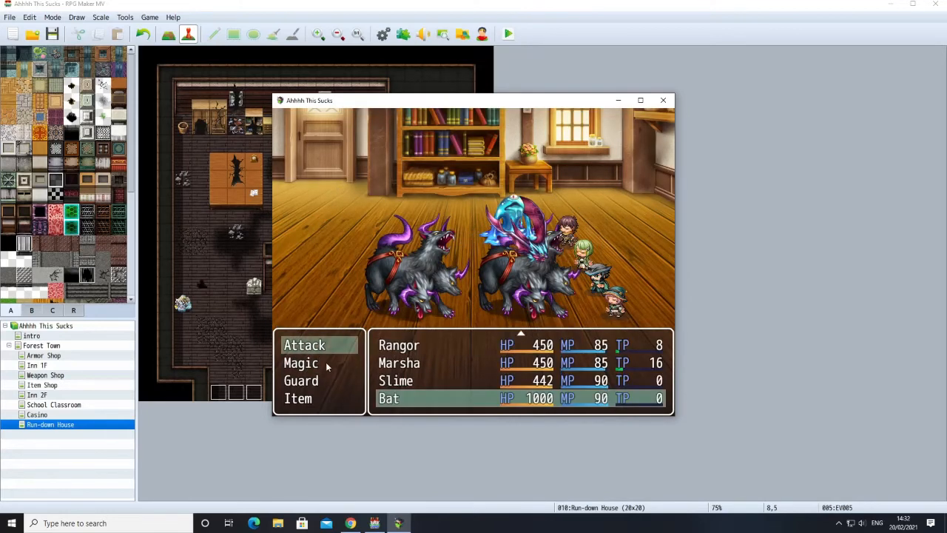
Check the Bat's magic list, back out and have the Bat make a normal attack on Doggie A.
{"action": "left_click", "coordinate": [314, 363]}
{"action": "left_click", "coordinate": [315, 364]}
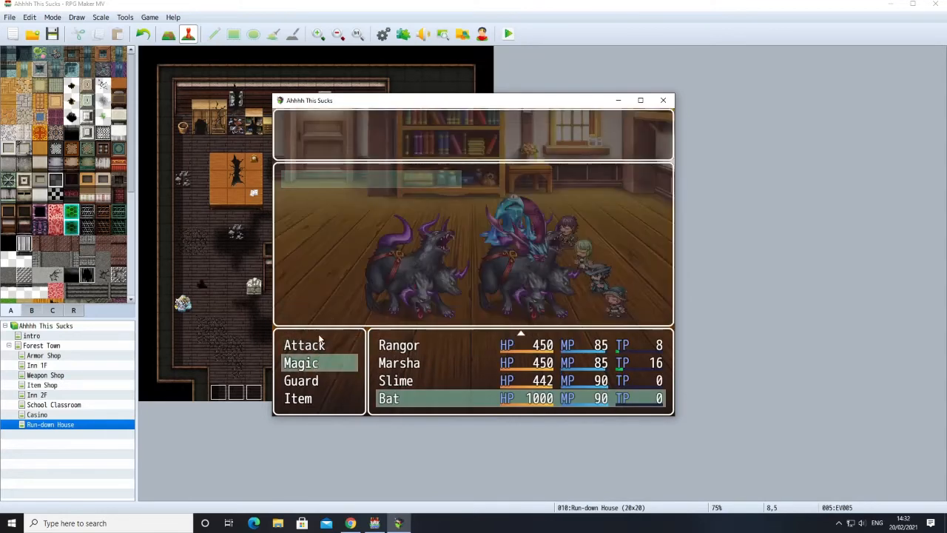
{"action": "right_click", "coordinate": [319, 340]}
{"action": "left_click", "coordinate": [311, 345]}
{"action": "left_click", "coordinate": [414, 344]}
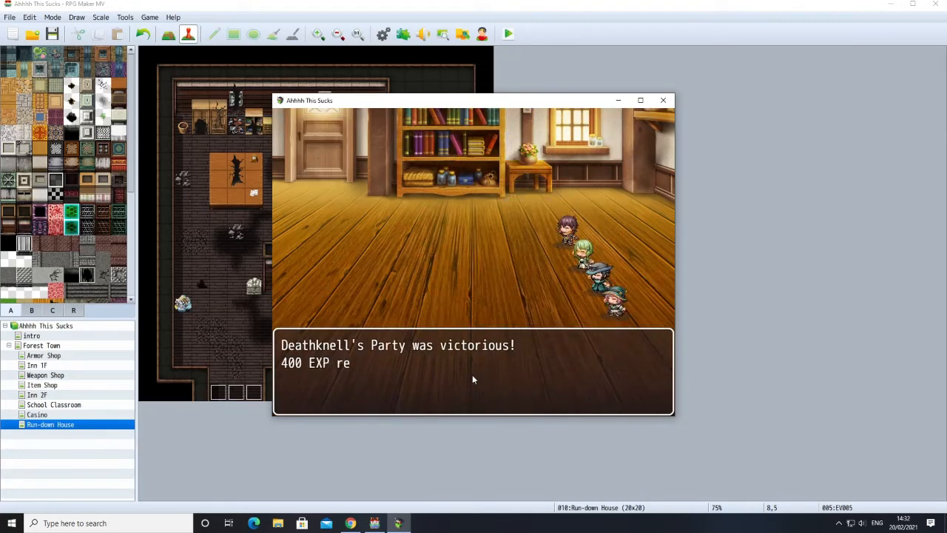
Advance through the victory, level-up and Thing reward messages until the party is back in the house.
{"action": "left_click", "coordinate": [450, 384]}
{"action": "left_click", "coordinate": [451, 385]}
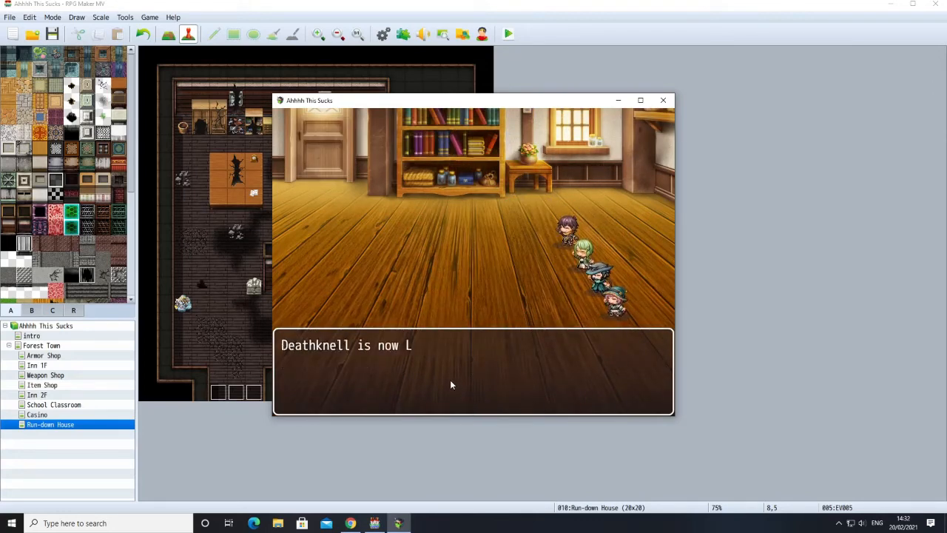
{"action": "left_click", "coordinate": [451, 385]}
{"action": "key", "text": "Return"}
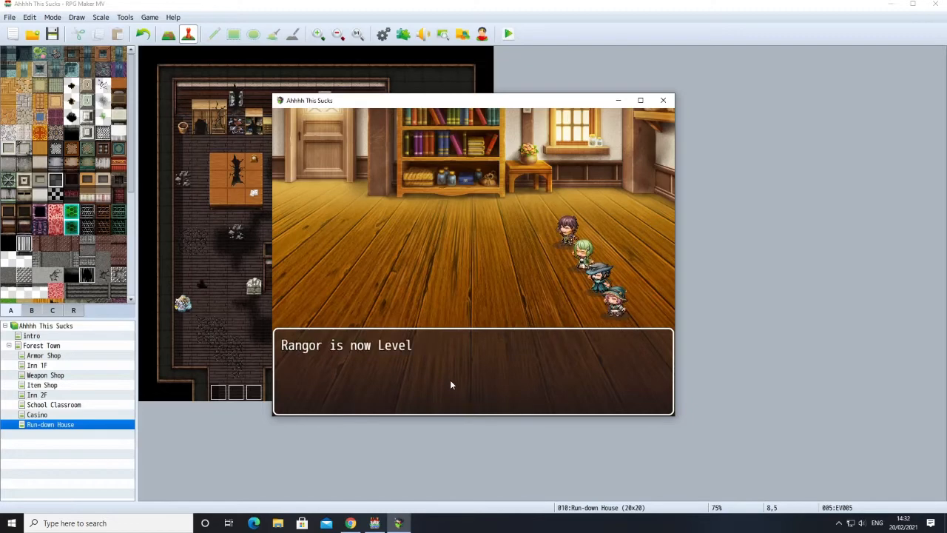
{"action": "key", "text": "Return"}
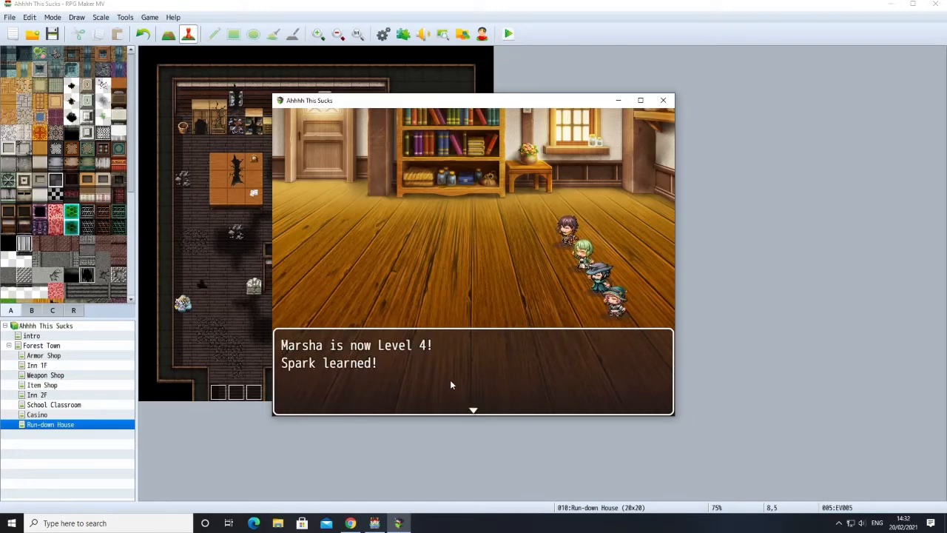
{"action": "key", "text": "Return"}
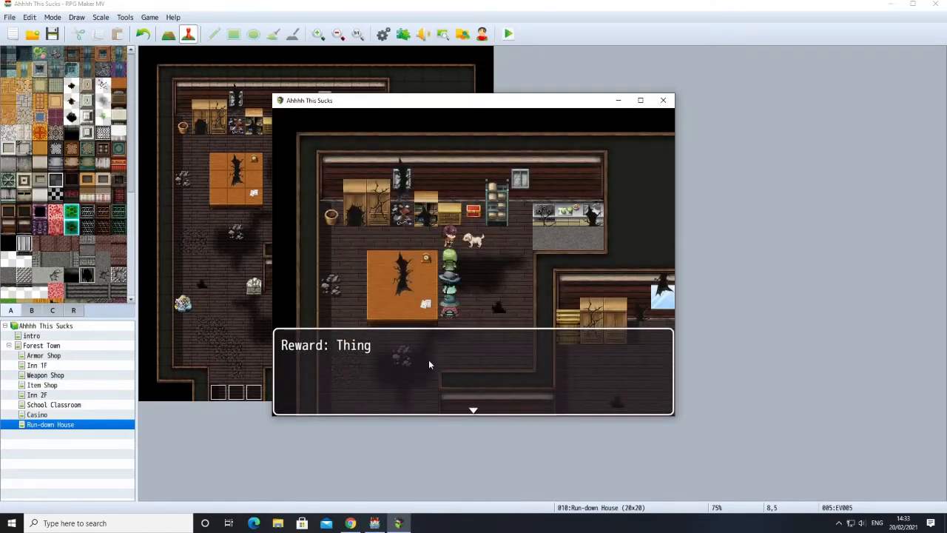
{"action": "key", "text": "Return"}
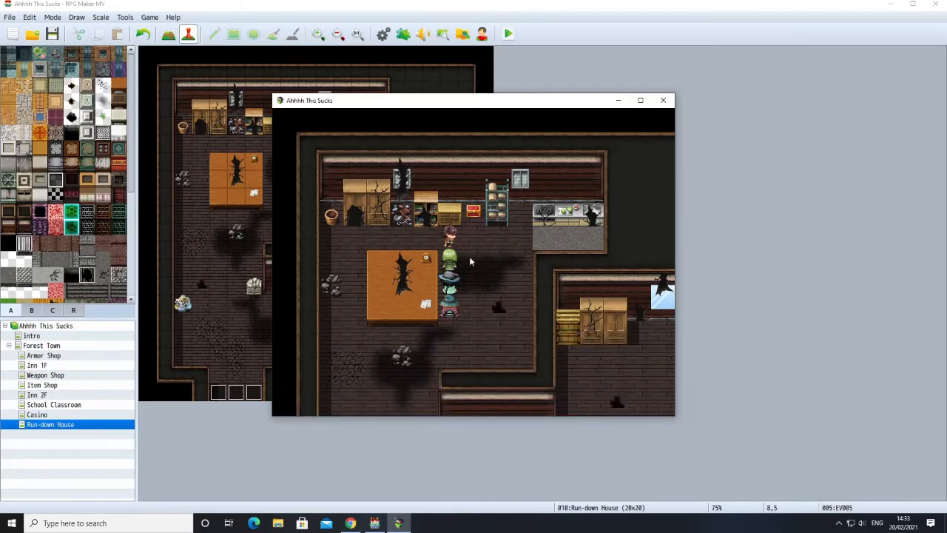
Walk the party out of the Run-down House and up the town path to the clown.
{"action": "key", "text": "Down"}
{"action": "key", "text": "Left"}
{"action": "key", "text": "Down"}
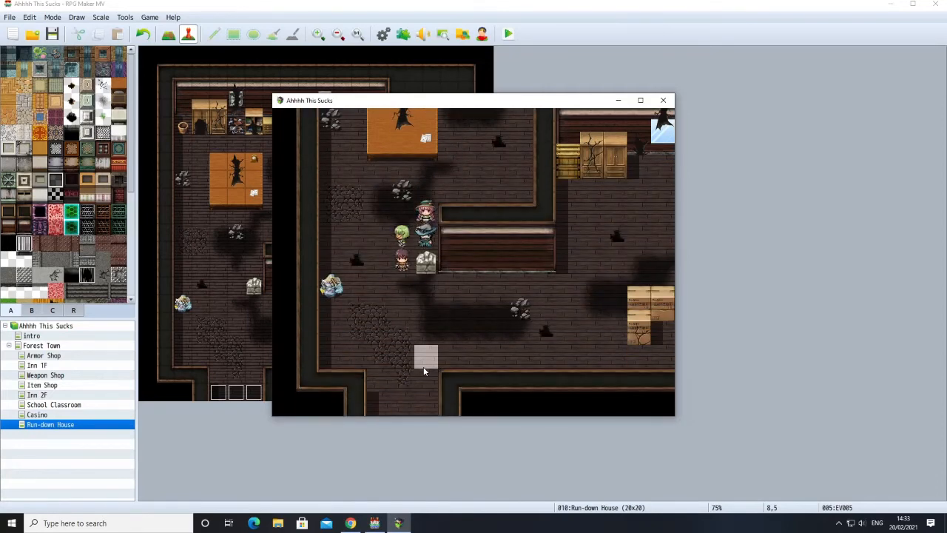
{"action": "left_click", "coordinate": [421, 398]}
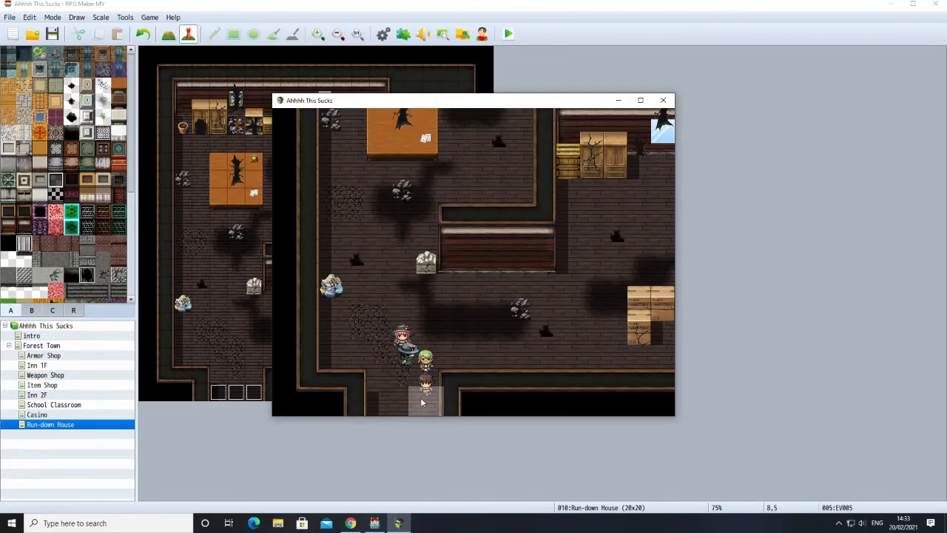
{"action": "mouse_move", "coordinate": [551, 358]}
{"action": "left_mouse_down"}
{"action": "mouse_move", "coordinate": [357, 259]}
{"action": "mouse_move", "coordinate": [354, 239]}
{"action": "mouse_move", "coordinate": [488, 416]}
{"action": "mouse_move", "coordinate": [517, 377]}
{"action": "mouse_move", "coordinate": [568, 250]}
{"action": "left_mouse_up"}
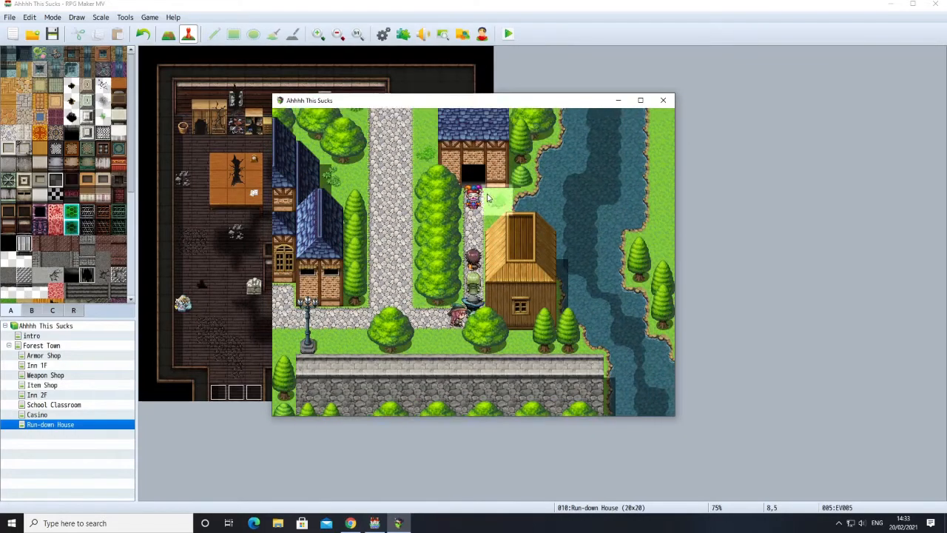
Talk to the clown with the Thing in the inventory and advance through his quest-completion dialogue.
{"action": "left_click", "coordinate": [437, 390]}
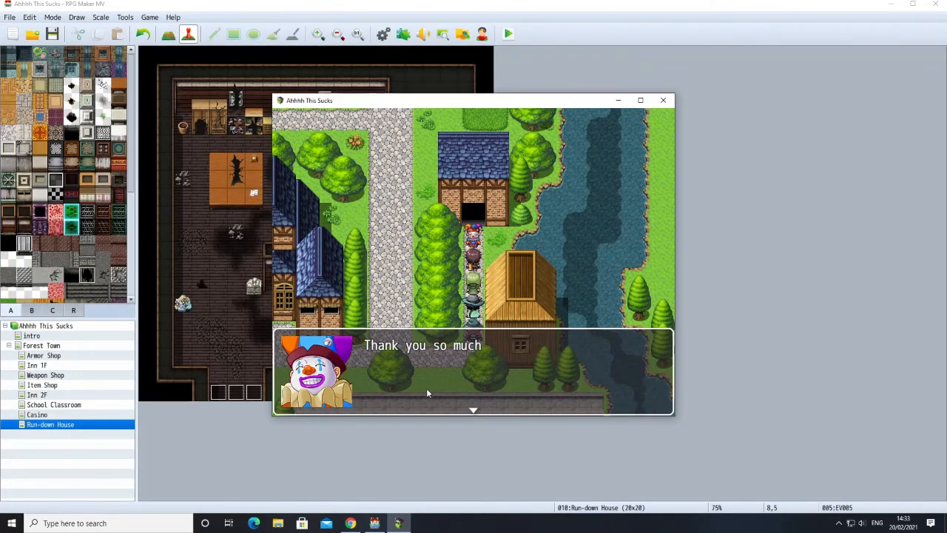
{"action": "left_click", "coordinate": [423, 388]}
{"action": "left_click", "coordinate": [408, 390]}
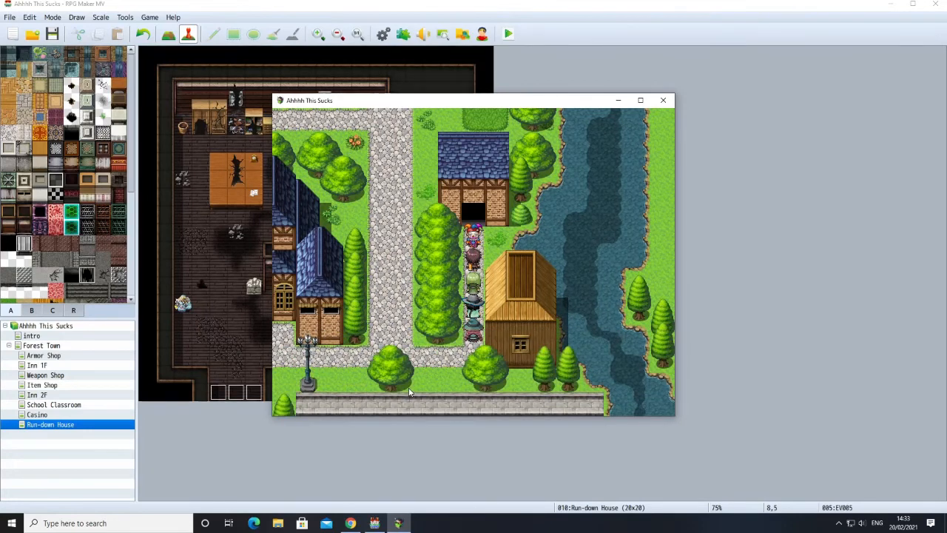
Talk to the clown a second time to check his post-quest dialogue, and close the message.
{"action": "left_click", "coordinate": [474, 241]}
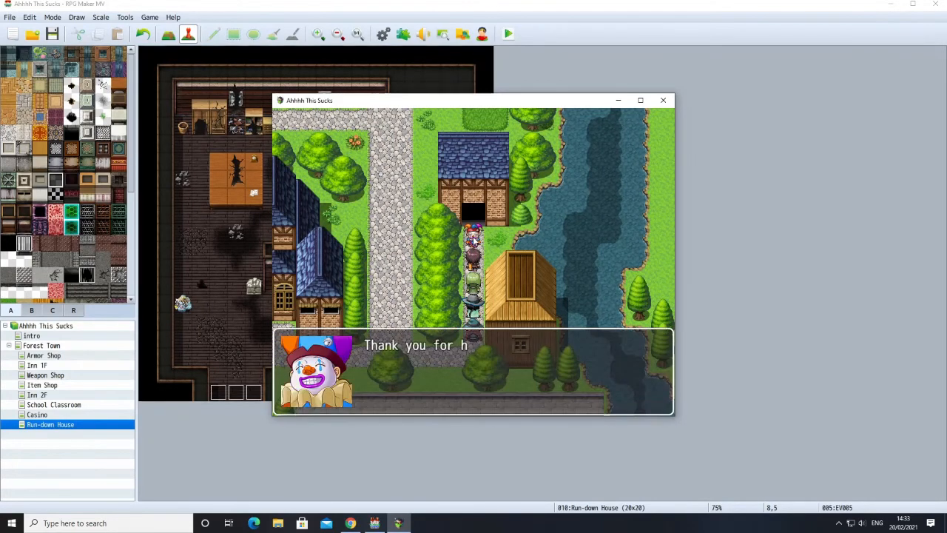
{"action": "left_click", "coordinate": [421, 373]}
{"action": "left_click", "coordinate": [425, 364]}
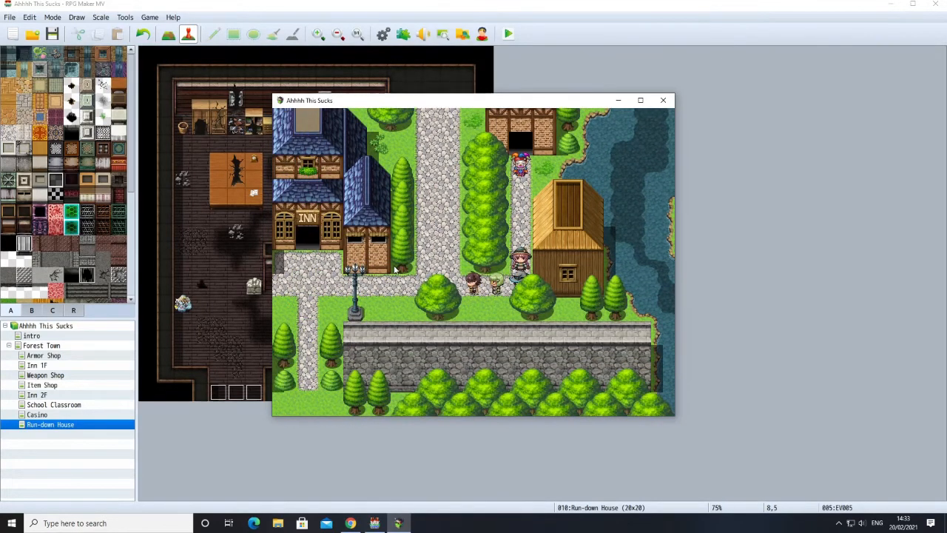
Walk the party around Forest Town, past the inn, north to the crossroads and back down beside the item shop.
{"action": "left_click", "coordinate": [498, 343]}
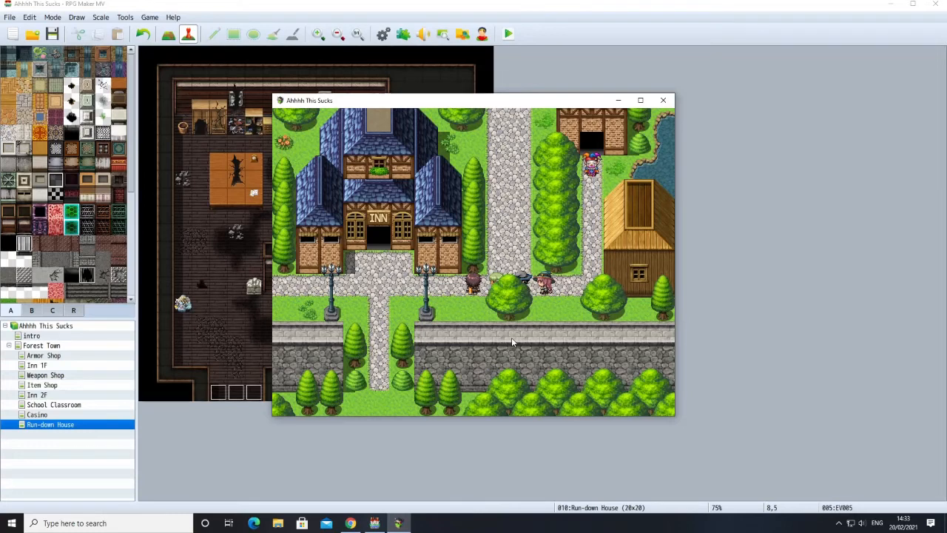
{"action": "left_click", "coordinate": [515, 213]}
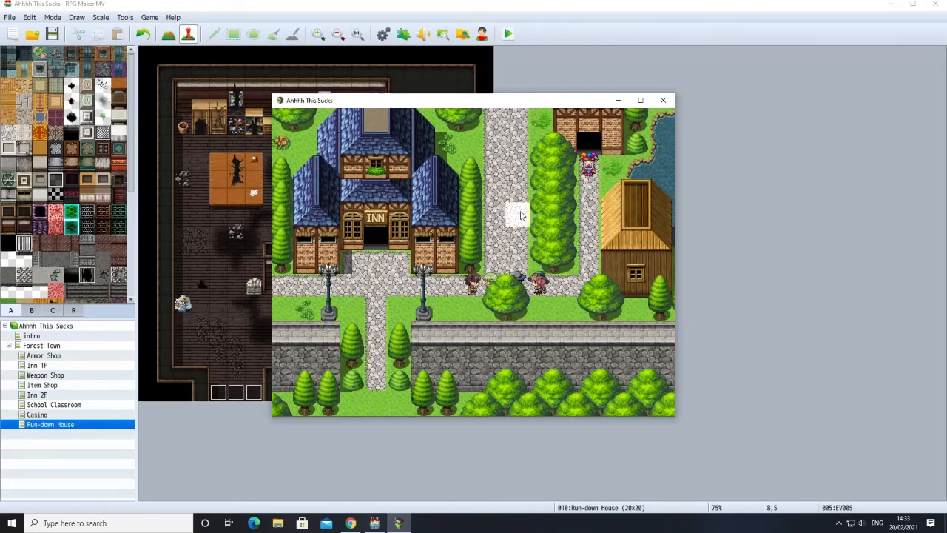
{"action": "left_click", "coordinate": [366, 318]}
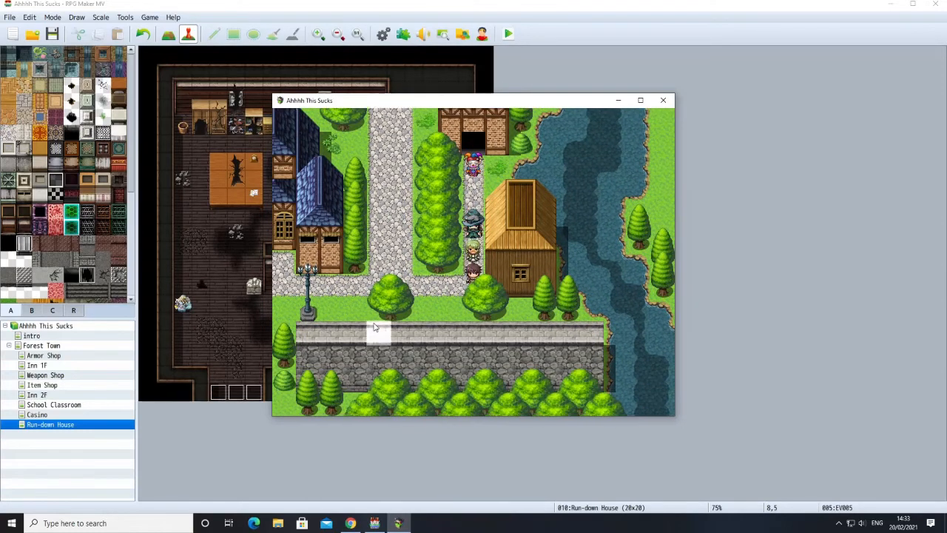
{"action": "left_click", "coordinate": [367, 261]}
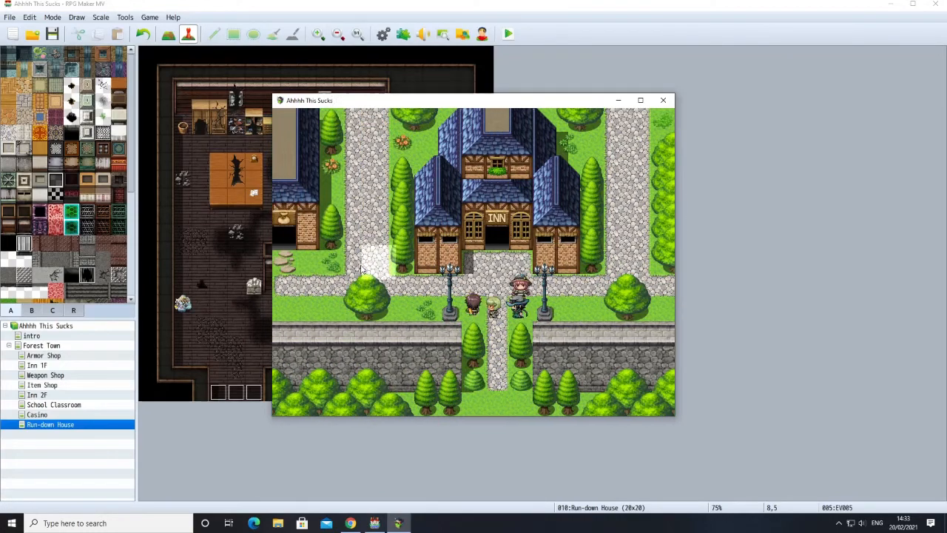
{"action": "left_click", "coordinate": [469, 202]}
{"action": "left_click", "coordinate": [476, 198]}
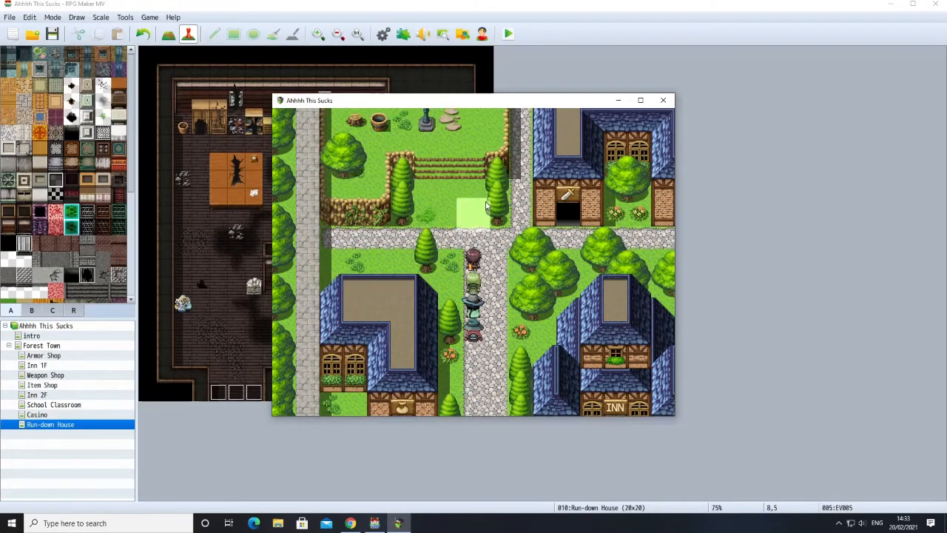
{"action": "left_click", "coordinate": [501, 296]}
{"action": "left_click", "coordinate": [499, 303]}
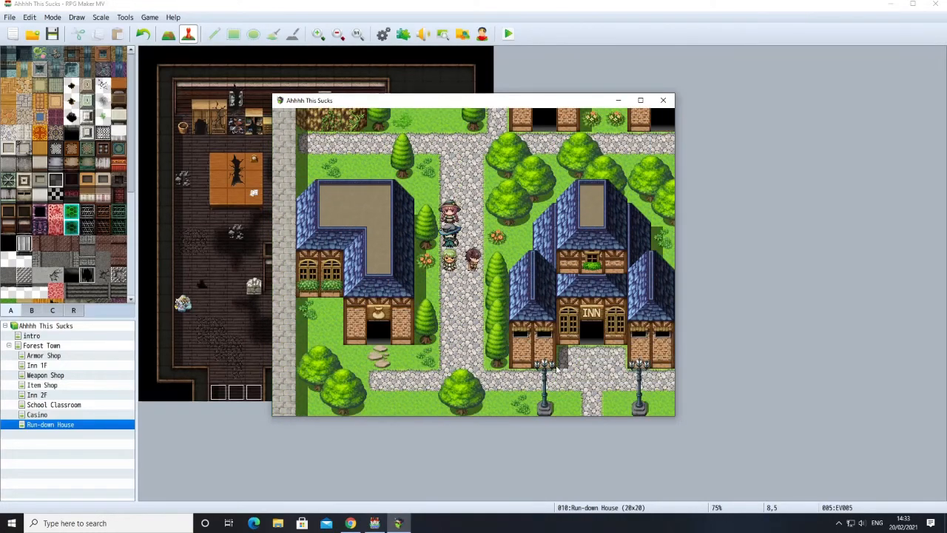
{"action": "left_click", "coordinate": [461, 370]}
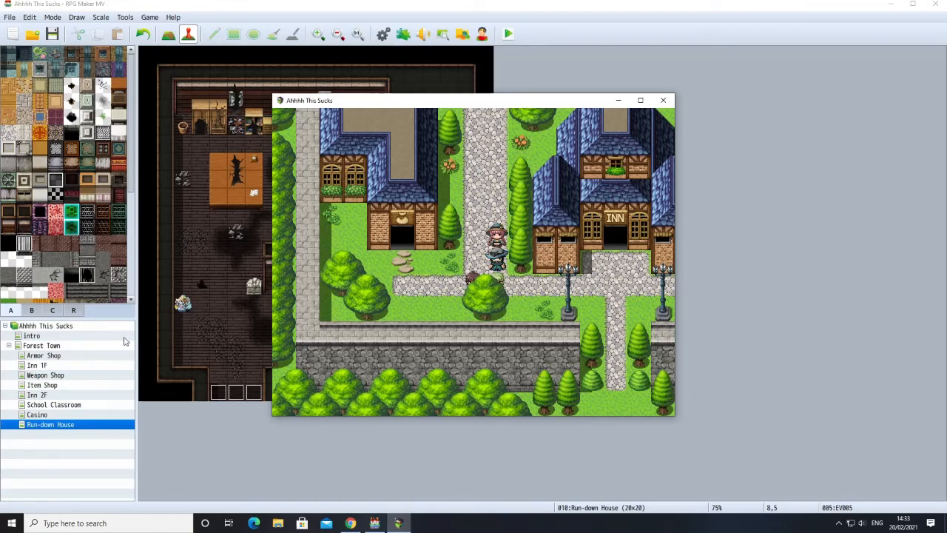
Review the project database's weapons, armors, enemies and troops lists in the editor.
{"action": "left_click", "coordinate": [386, 41]}
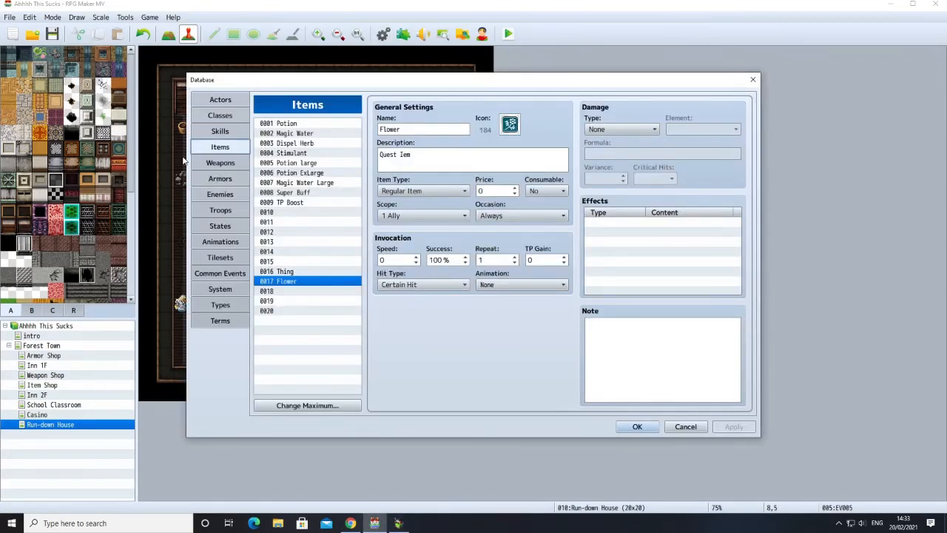
{"action": "left_click", "coordinate": [215, 164]}
{"action": "scroll", "coordinate": [302, 268], "scroll_direction": "down", "scroll_amount": 3}
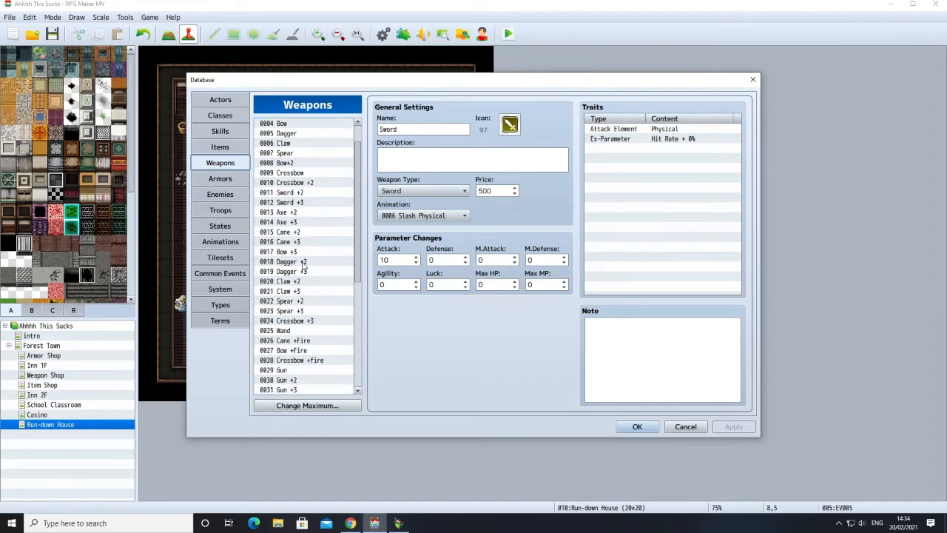
{"action": "scroll", "coordinate": [302, 268], "scroll_direction": "down", "scroll_amount": 4}
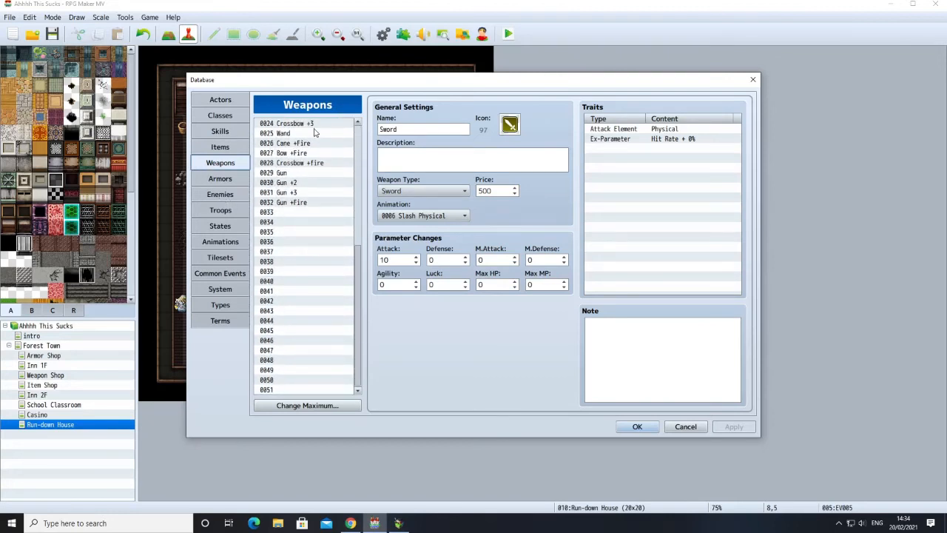
{"action": "left_click", "coordinate": [235, 182]}
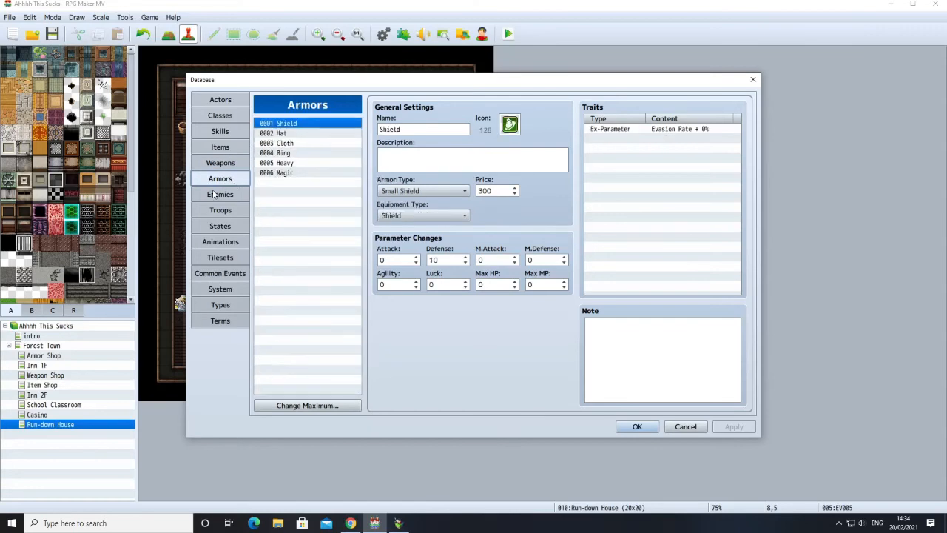
{"action": "left_click", "coordinate": [215, 194]}
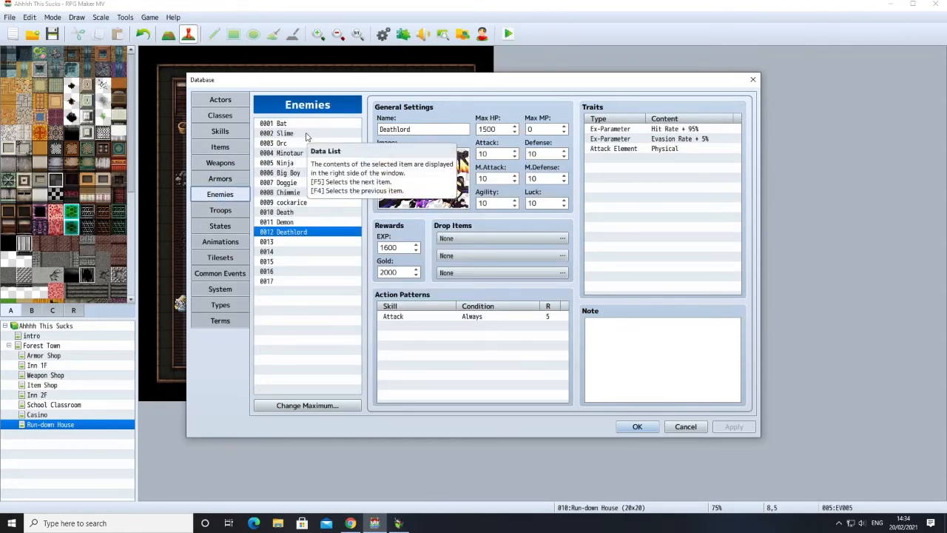
{"action": "left_click", "coordinate": [215, 210]}
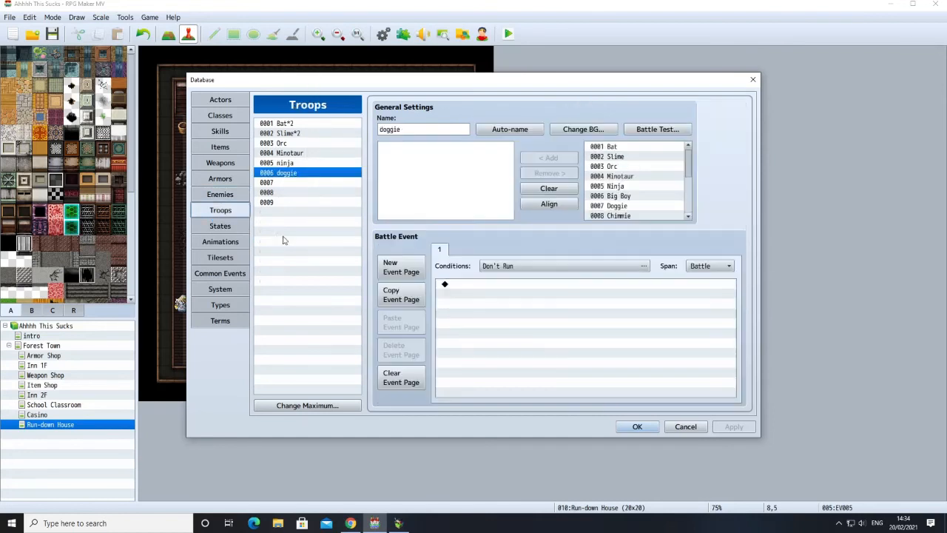